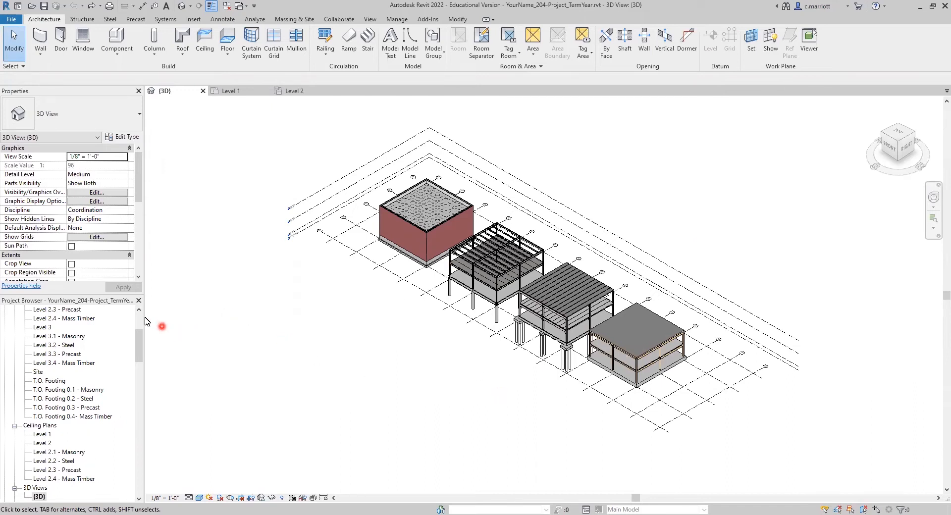
Open the Level 1 floor plan, followed by the Level 2 reflected ceiling plan.
scroll(141, 320, up, 4)
click(45, 327)
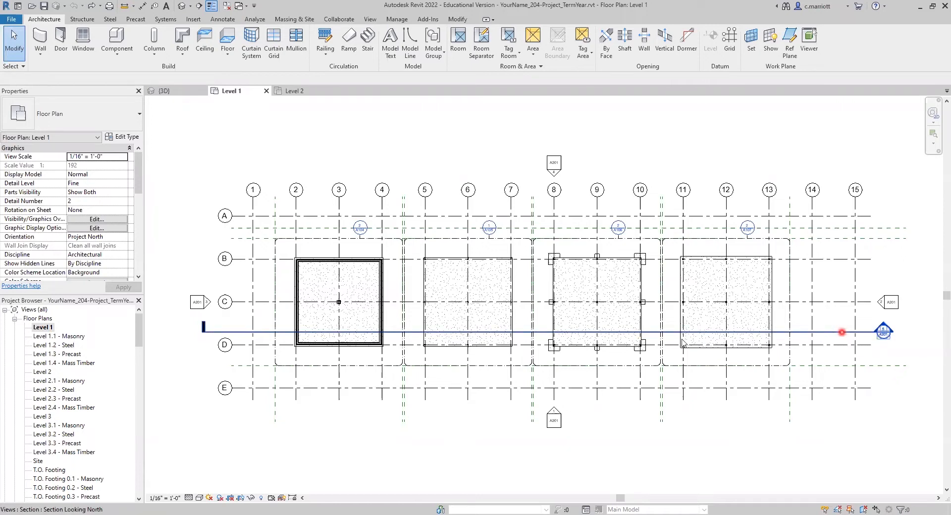
scroll(66, 442, down, 3)
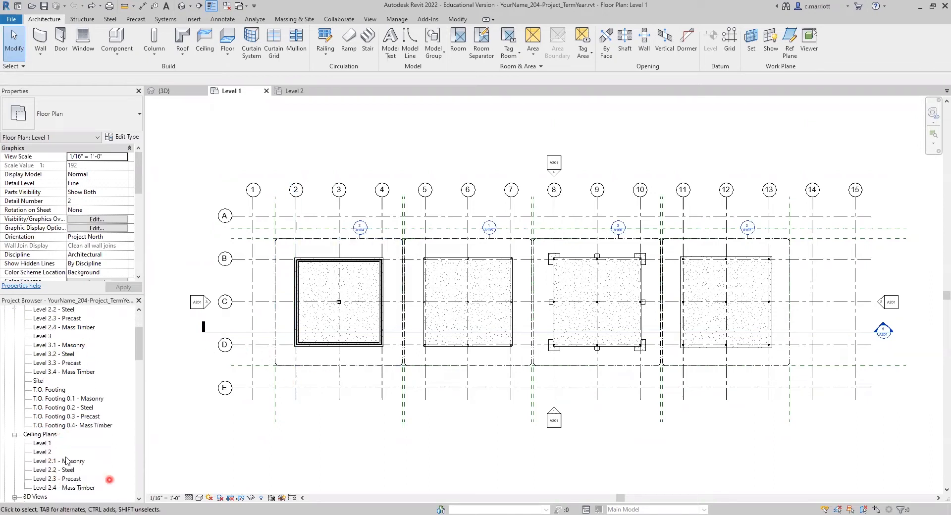
double_click(40, 452)
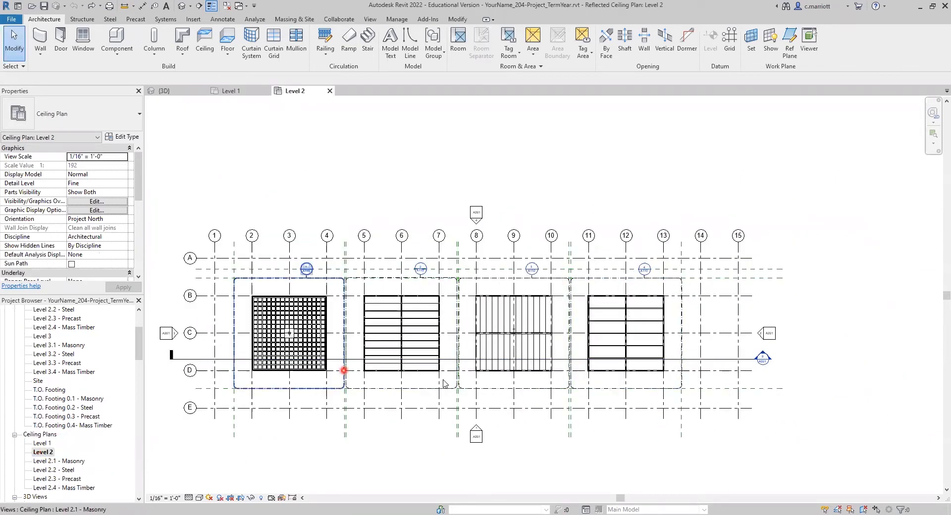
Examine the structural framing of the four buildings and where the section line cuts it on the Level 2 ceiling plan.
scroll(312, 375, up, 3)
scroll(312, 375, up, 4)
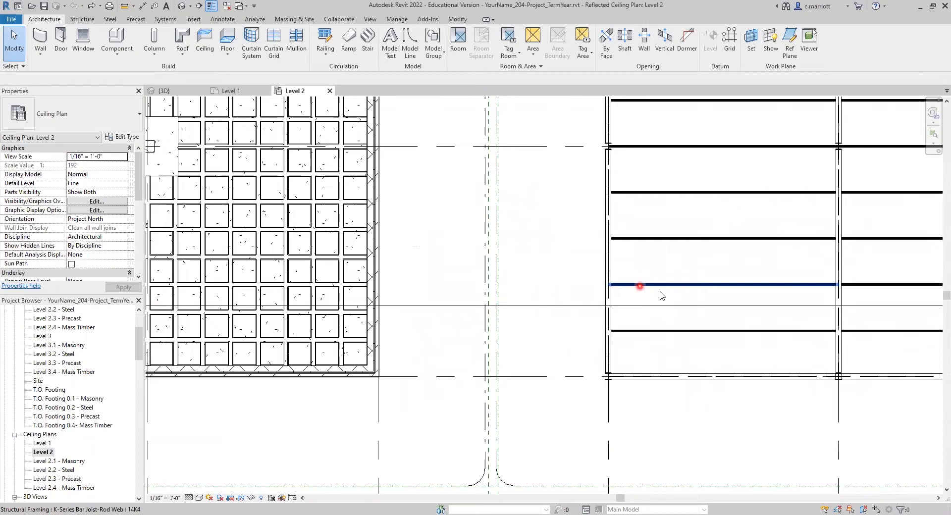
middle_drag(661, 297, 354, 277)
middle_drag(816, 258, 429, 279)
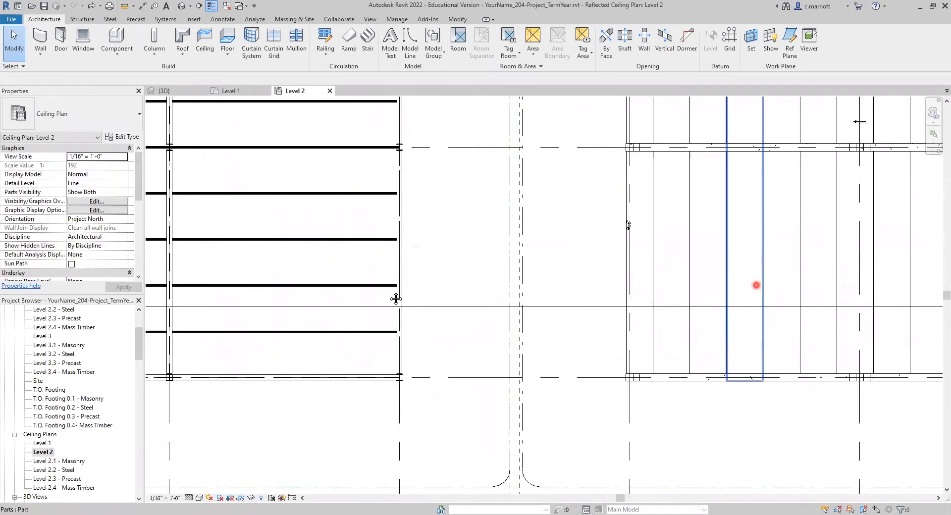
middle_drag(743, 288, 328, 307)
middle_drag(815, 289, 437, 272)
scroll(705, 365, down, 4)
scroll(791, 314, up, 2)
scroll(788, 314, down, 5)
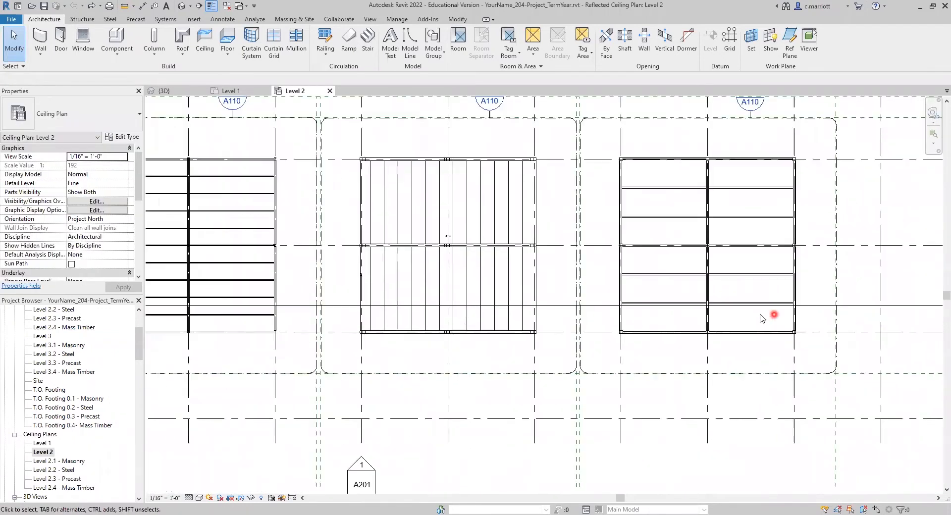
scroll(707, 312, down, 3)
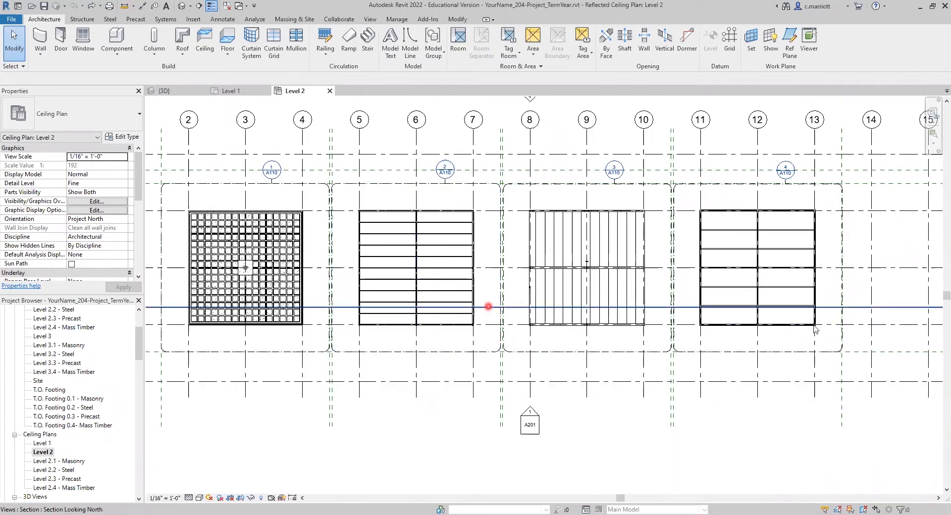
Move the long building section line slightly north so it cuts between the joists, and check its position across the buildings.
click(515, 307)
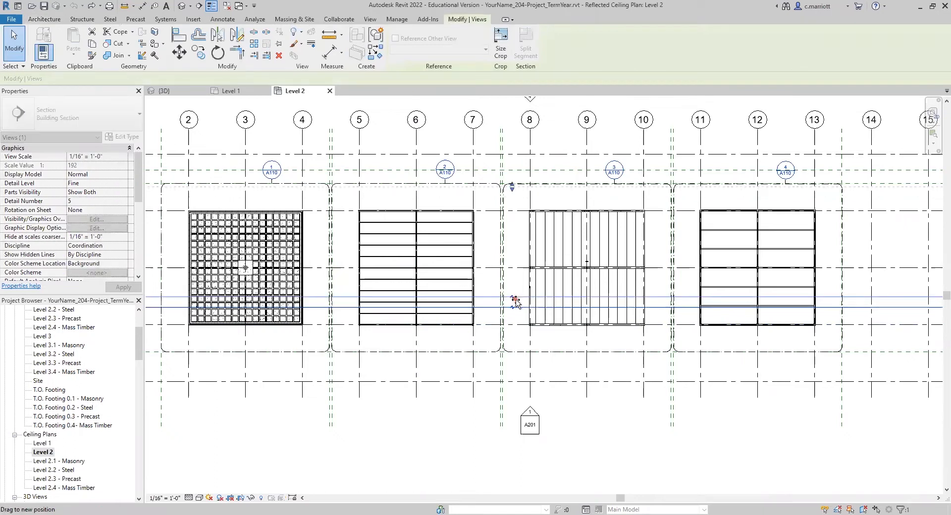
drag(516, 300, 515, 301)
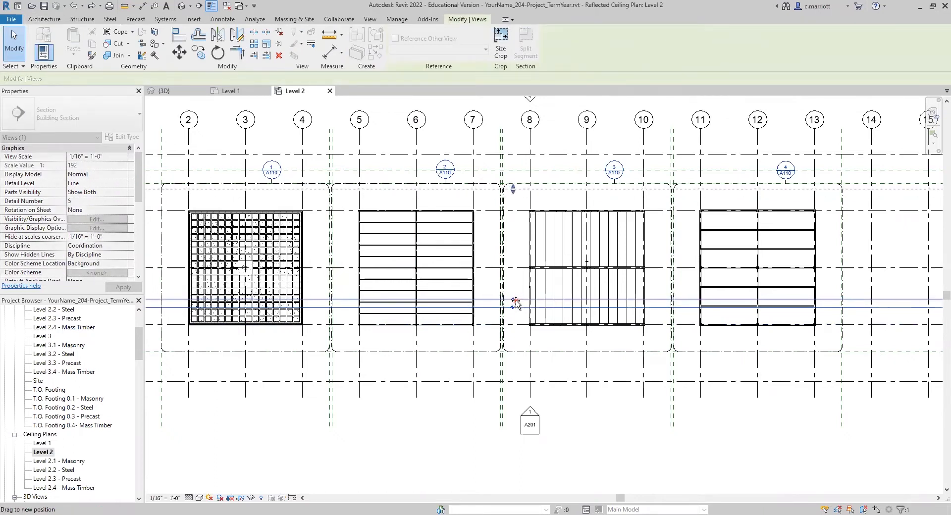
drag(515, 302, 514, 300)
scroll(228, 299, up, 2)
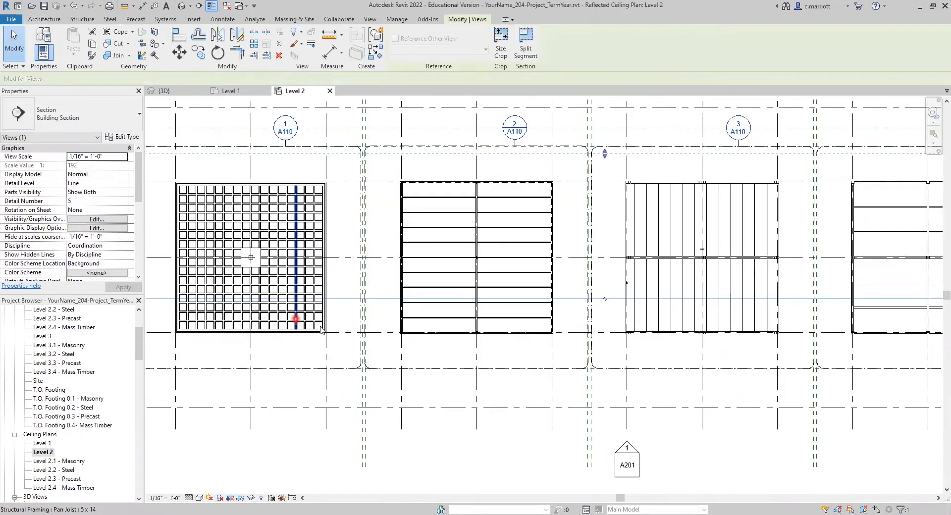
scroll(317, 327, up, 3)
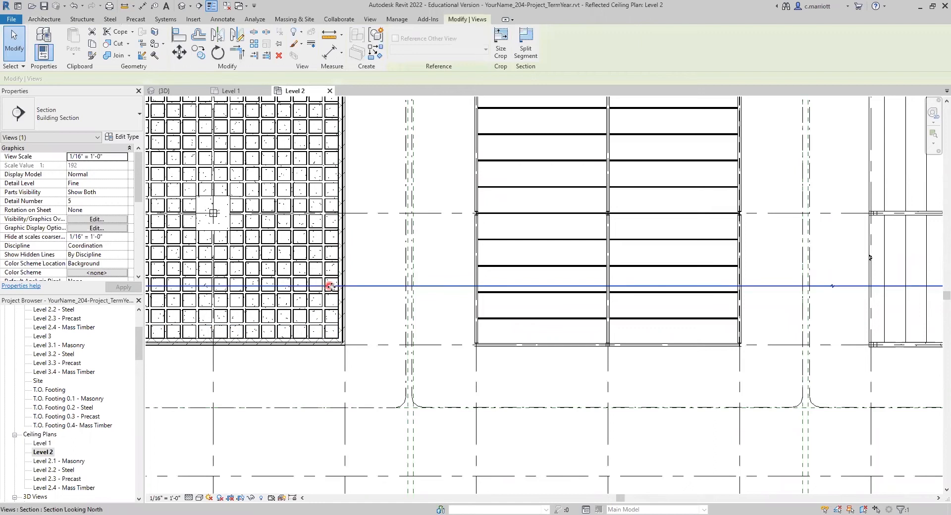
scroll(313, 309, down, 2)
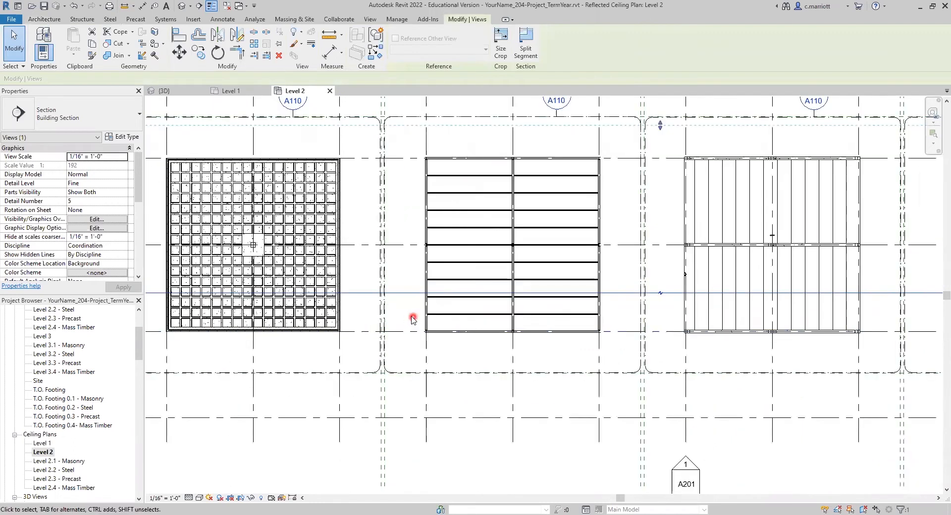
scroll(412, 317, down, 2)
middle_drag(627, 317, 425, 331)
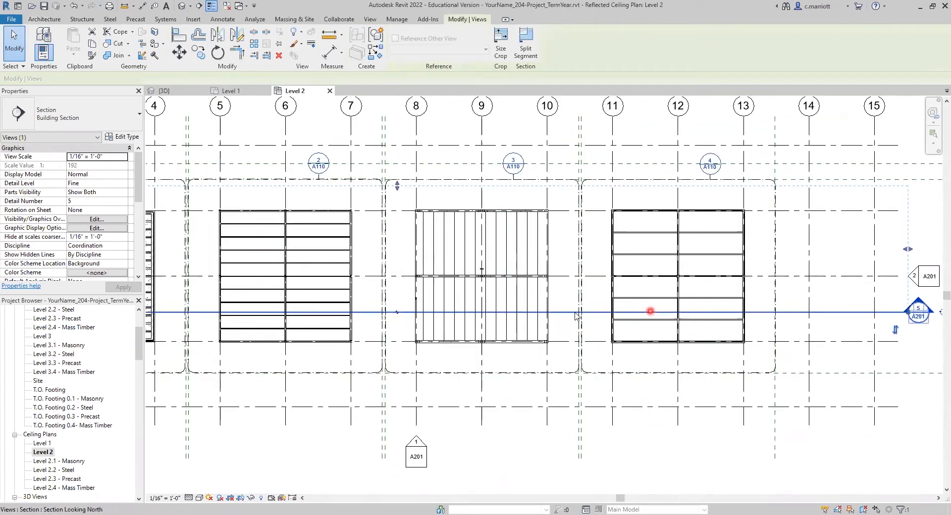
scroll(375, 341, down, 1)
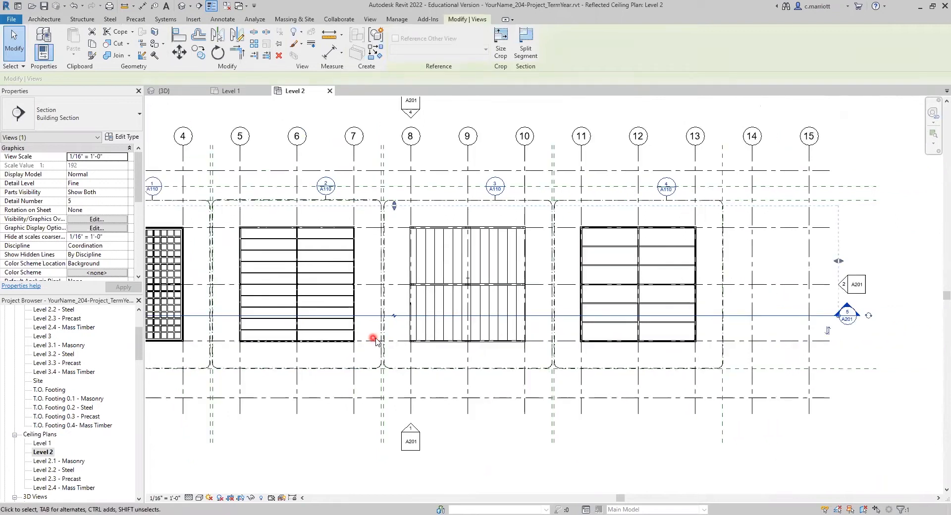
scroll(375, 341, down, 1)
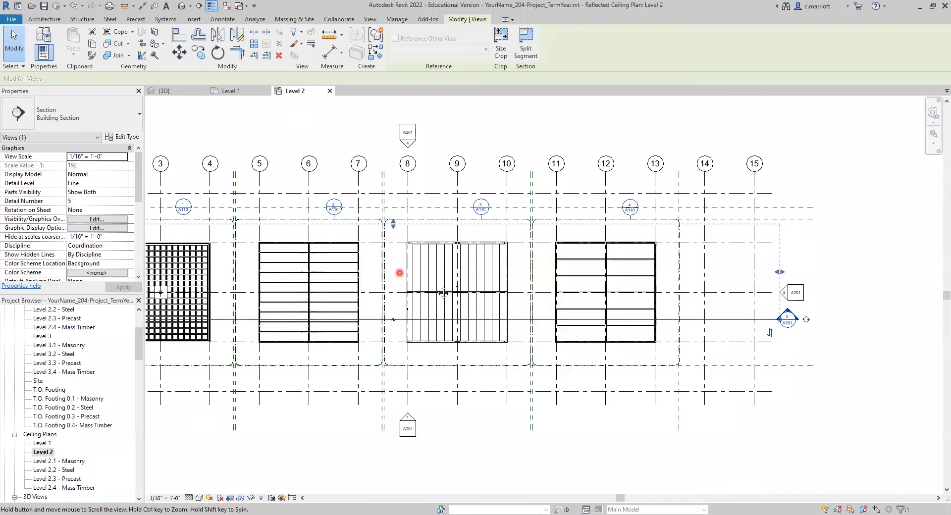
Pull the building section's far clip boundary south so that it lies between grids B and C.
middle_drag(403, 274, 446, 287)
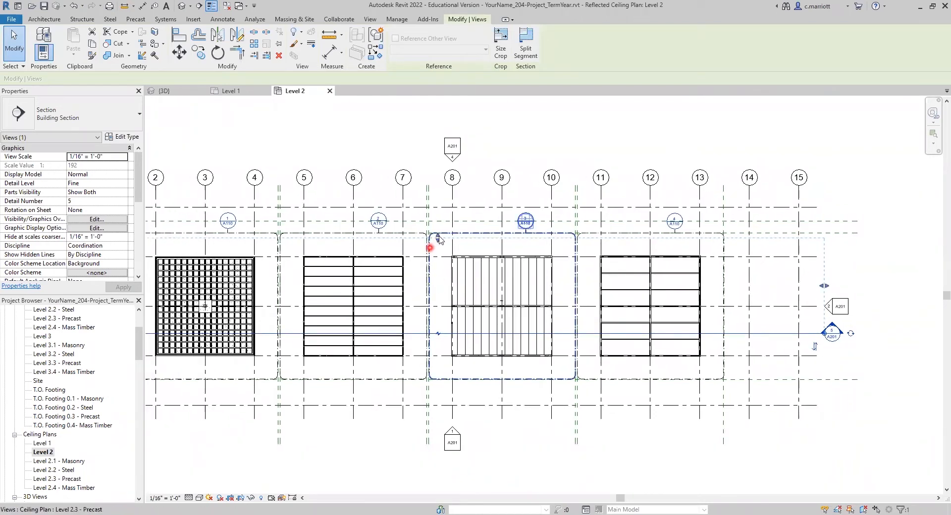
mouse_move(436, 240)
mouse_down()
mouse_move(442, 319)
mouse_move(419, 340)
mouse_move(440, 242)
mouse_up()
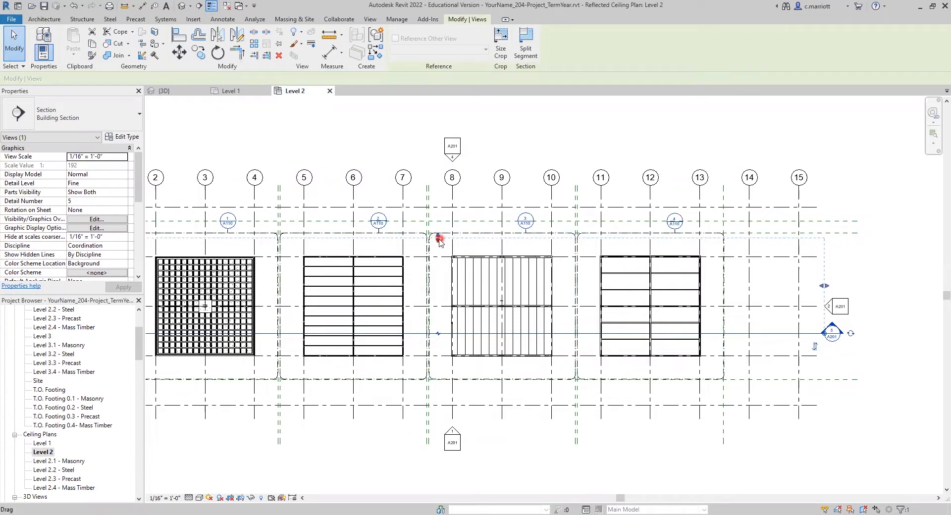
drag(437, 240, 436, 277)
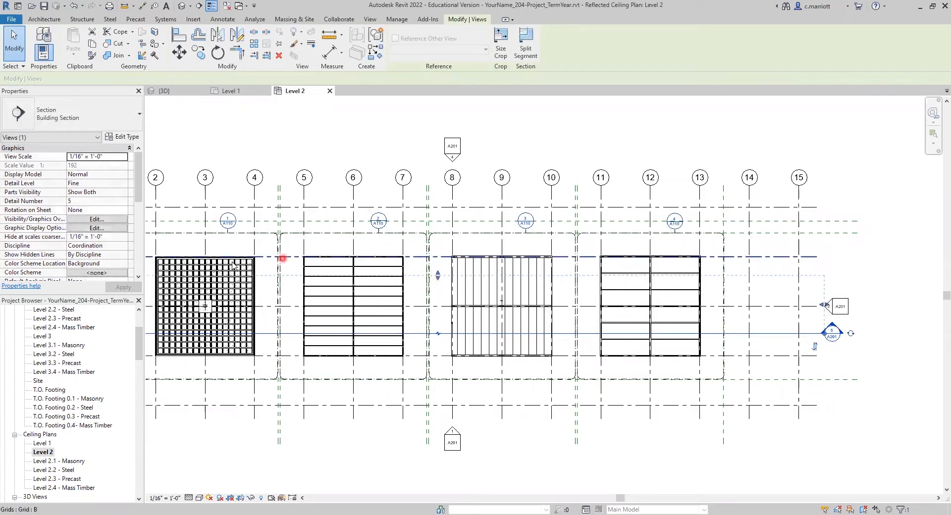
middle_drag(230, 247, 325, 251)
click(184, 271)
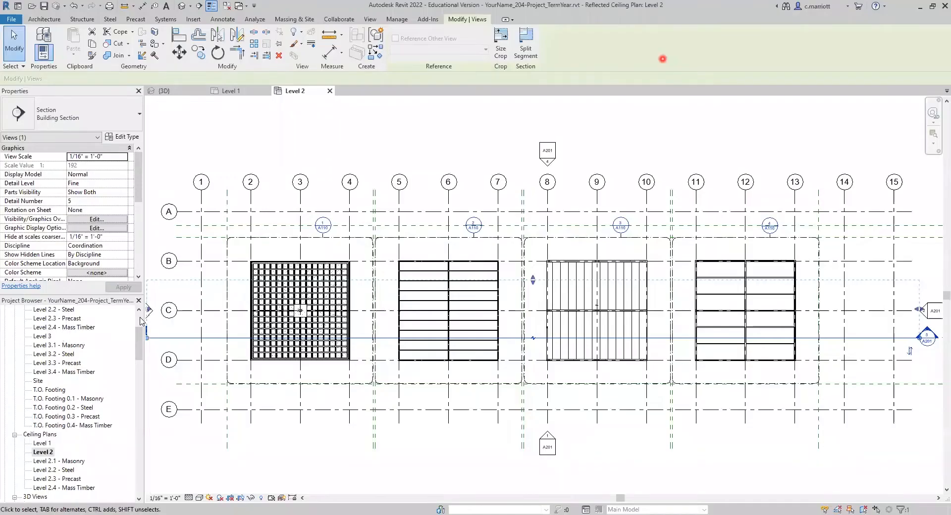
Return to the Level 1 floor plan.
scroll(31, 342, up, 3)
double_click(42, 327)
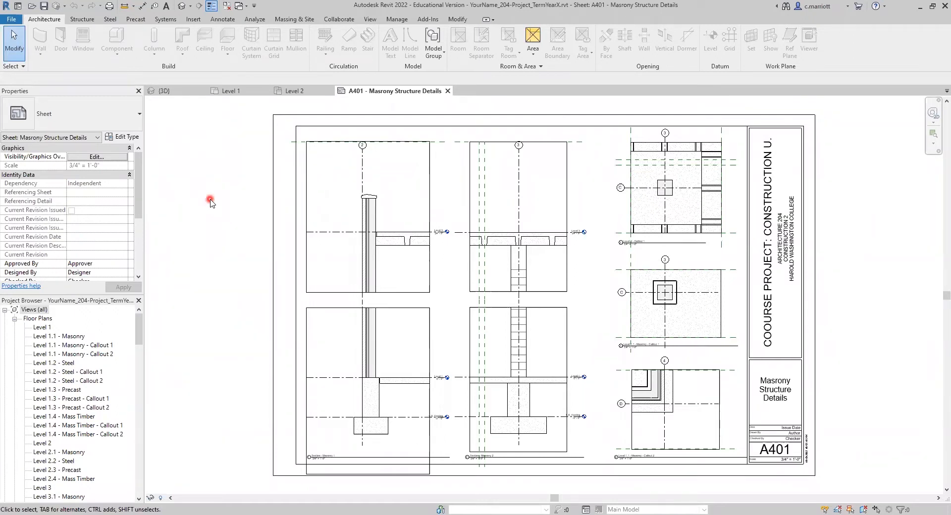
click(426, 267)
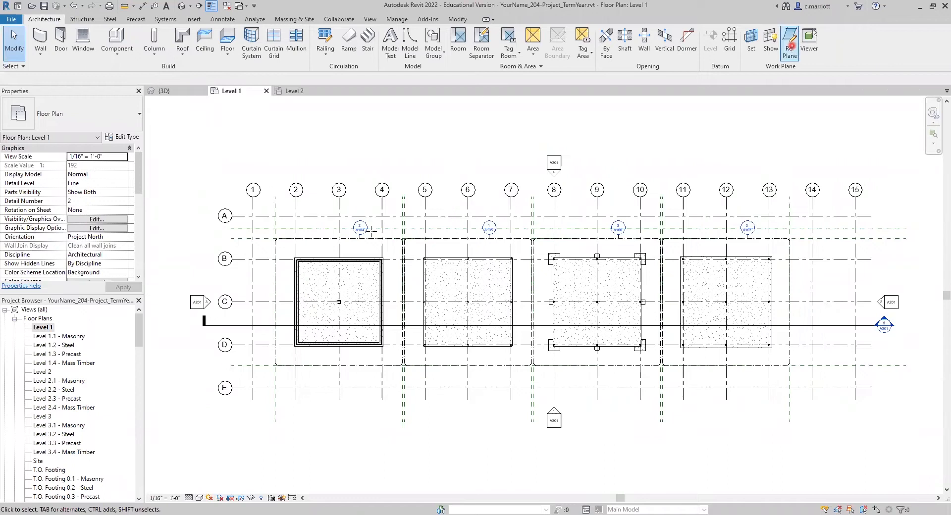
Draw a vertical reference plane along grid 3, from the grid's upper end to south of grid E.
click(790, 46)
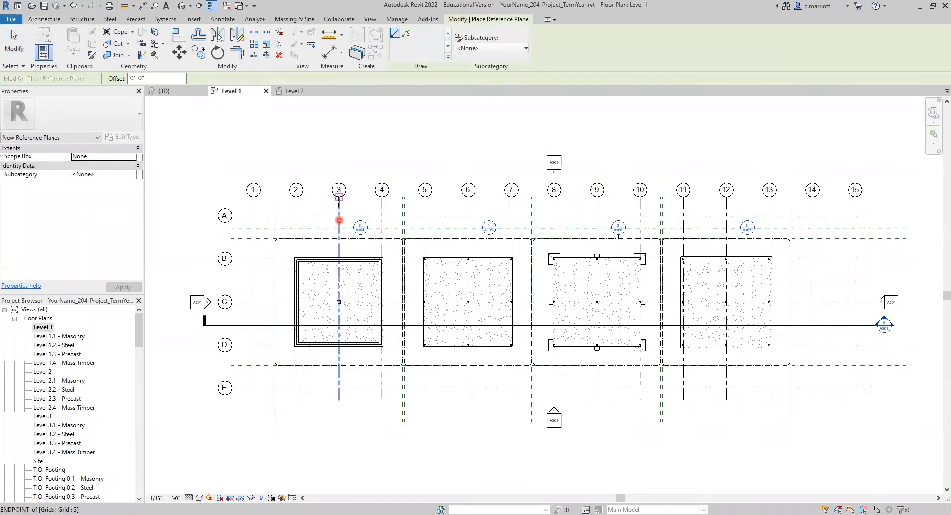
click(339, 198)
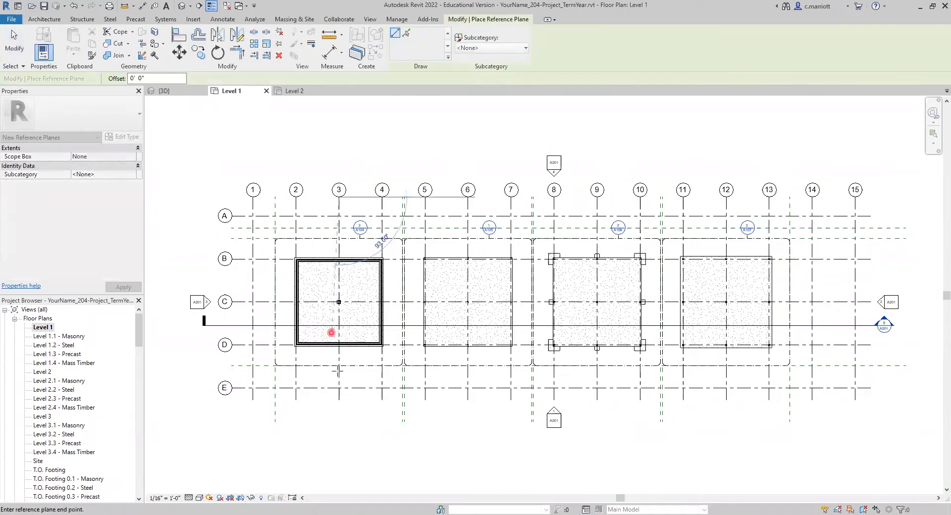
click(339, 426)
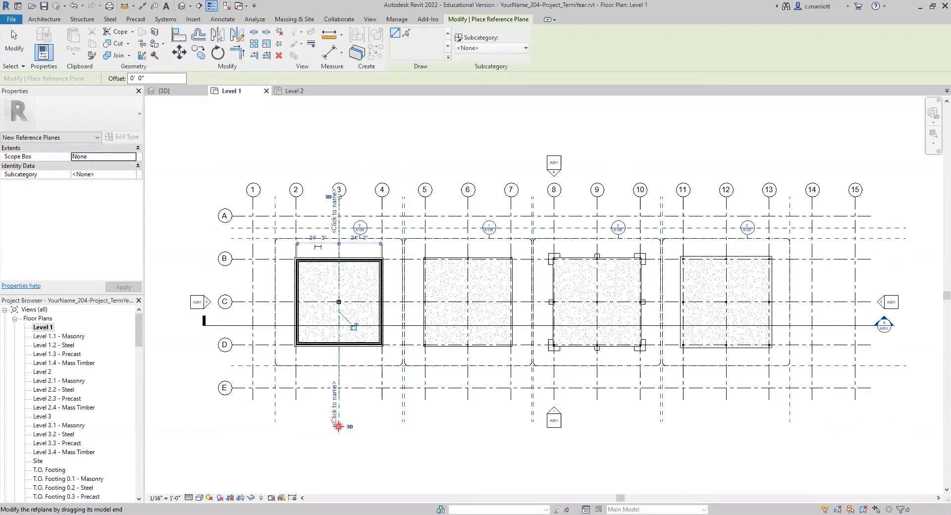
key(Escape)
Move the new reference plane 5' west of grid 3.
scroll(342, 411, up, 2)
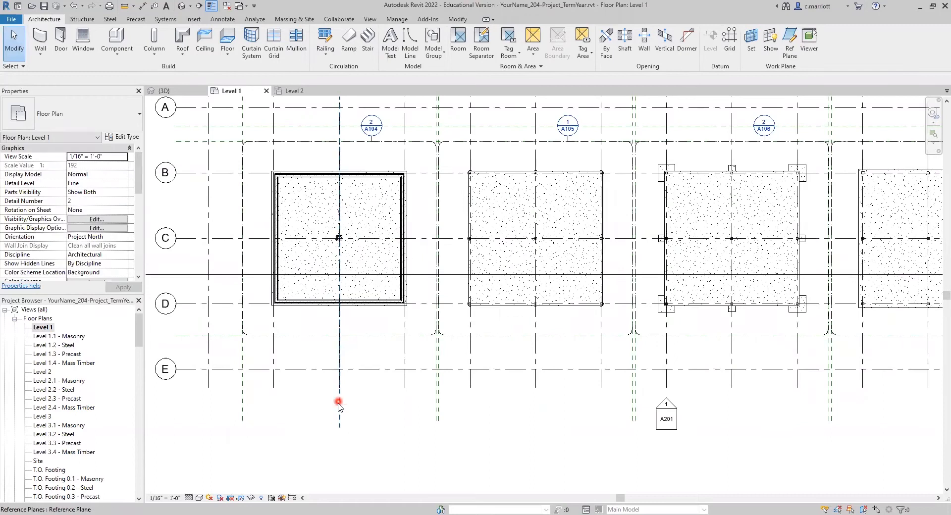
click(339, 404)
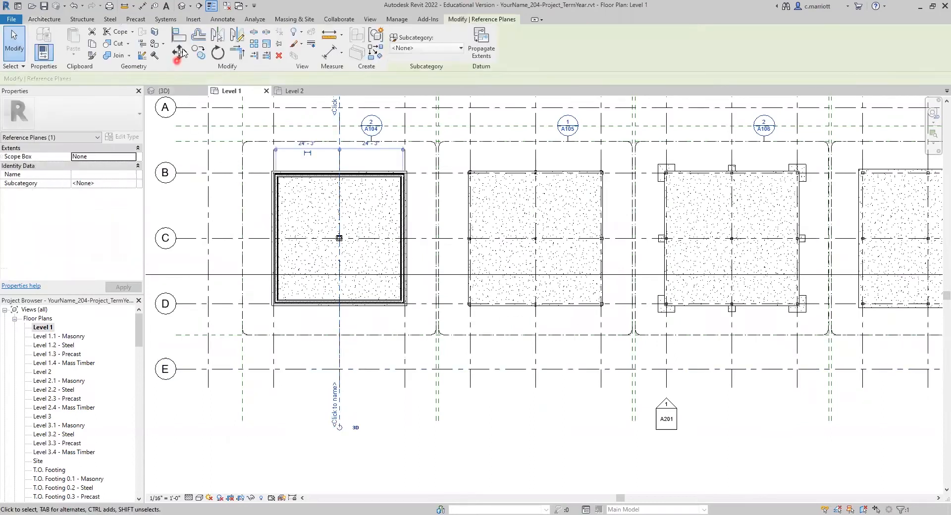
click(293, 422)
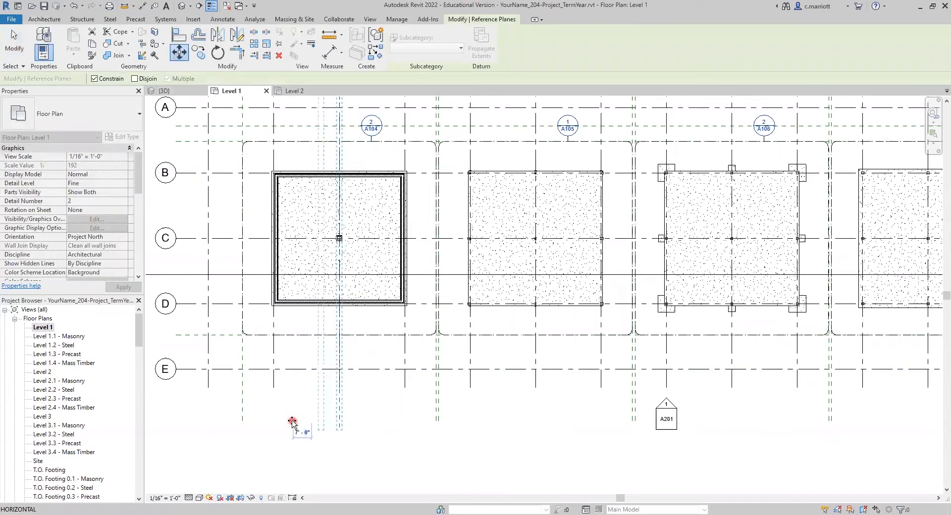
text(5')
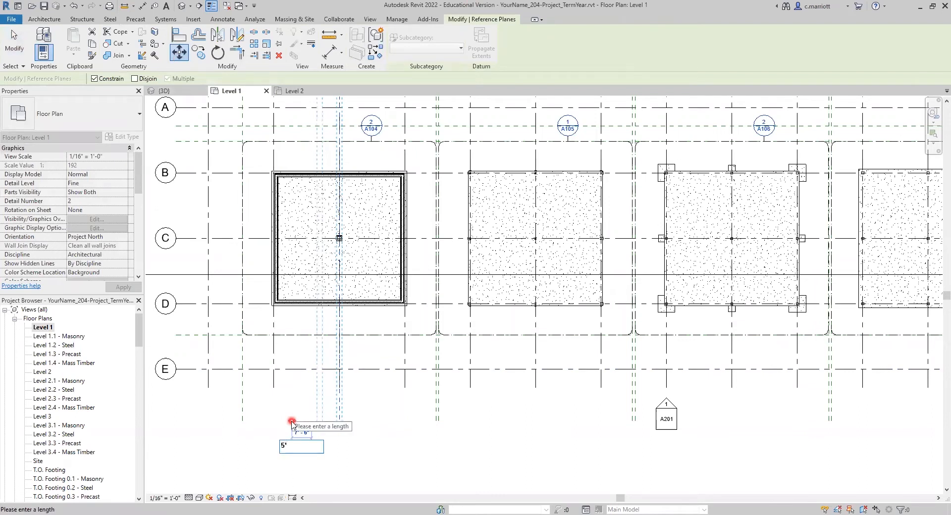
key(Return)
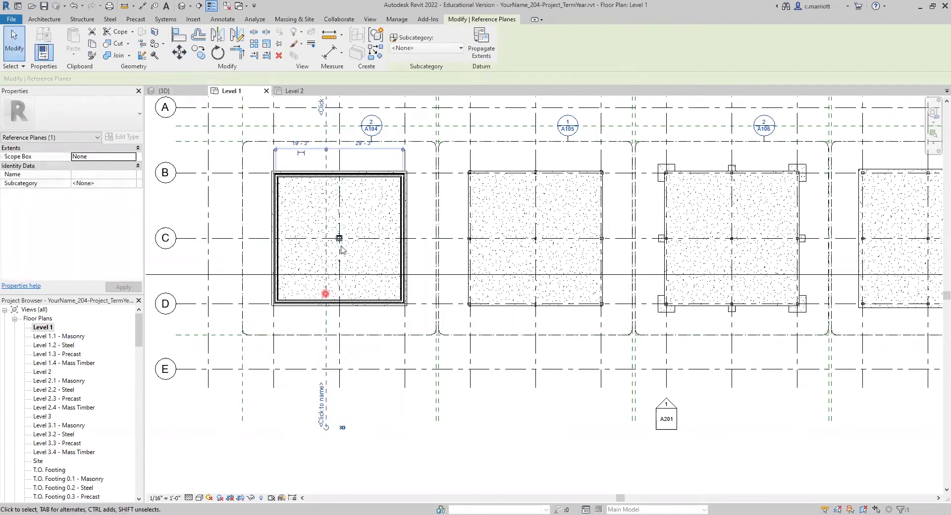
key(Escape)
Copy the reference plane 6 inches to the west to form a closely spaced pair.
scroll(340, 247, up, 5)
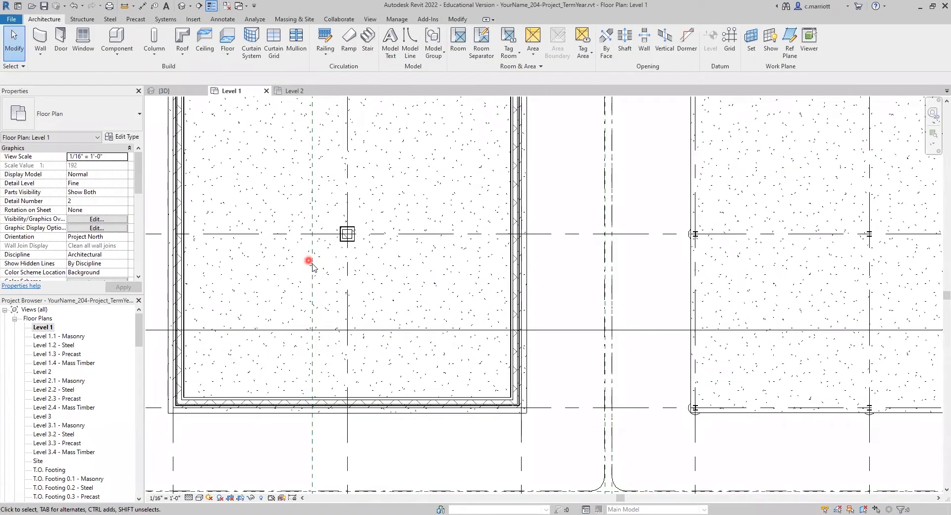
click(312, 295)
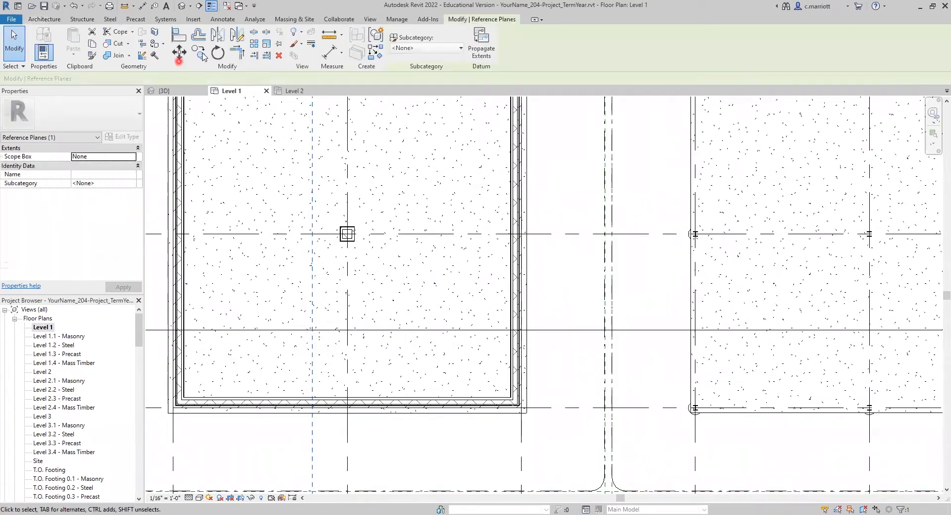
click(198, 52)
click(257, 457)
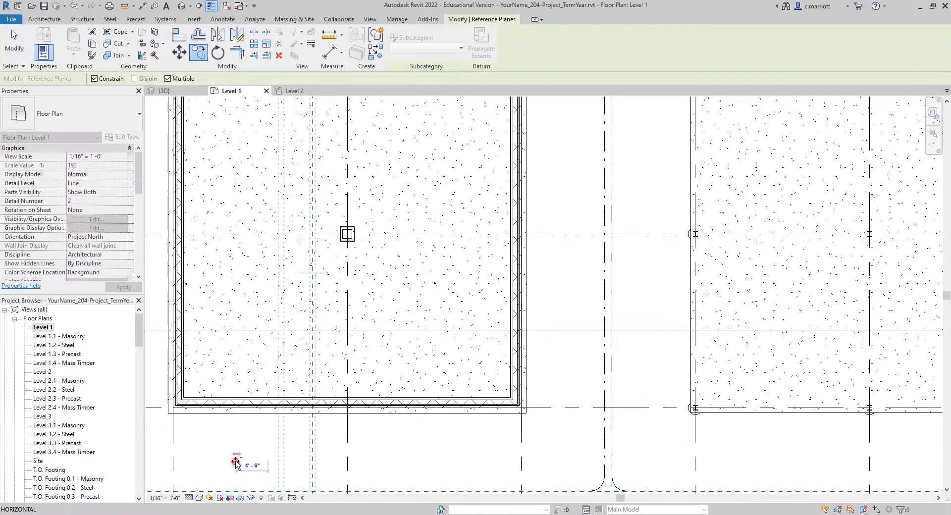
text(6)
key(Return)
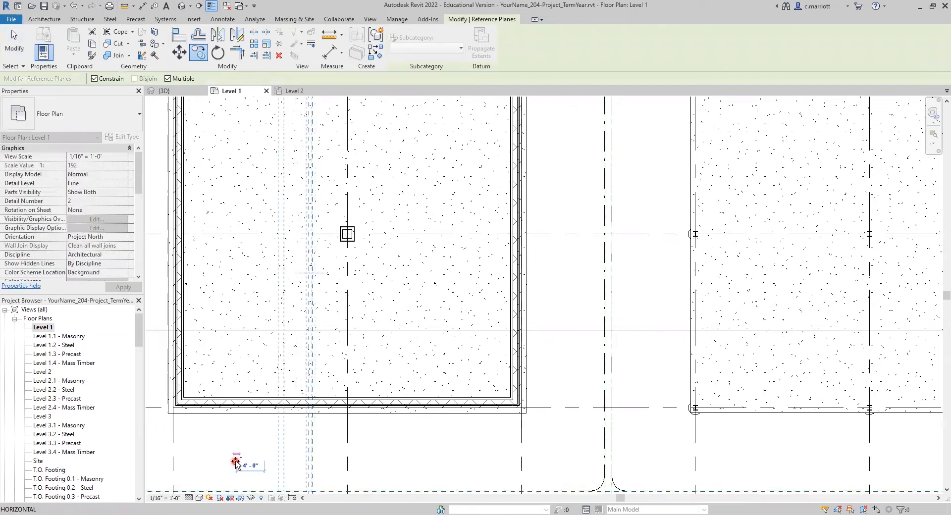
click(315, 453)
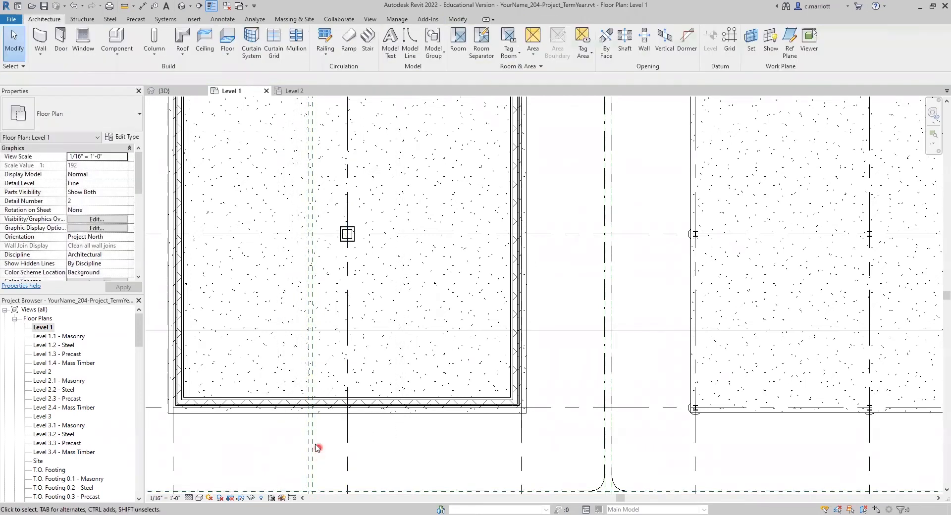
Copy the east reference plane of the pair beside grid 3 10' to the east.
click(312, 445)
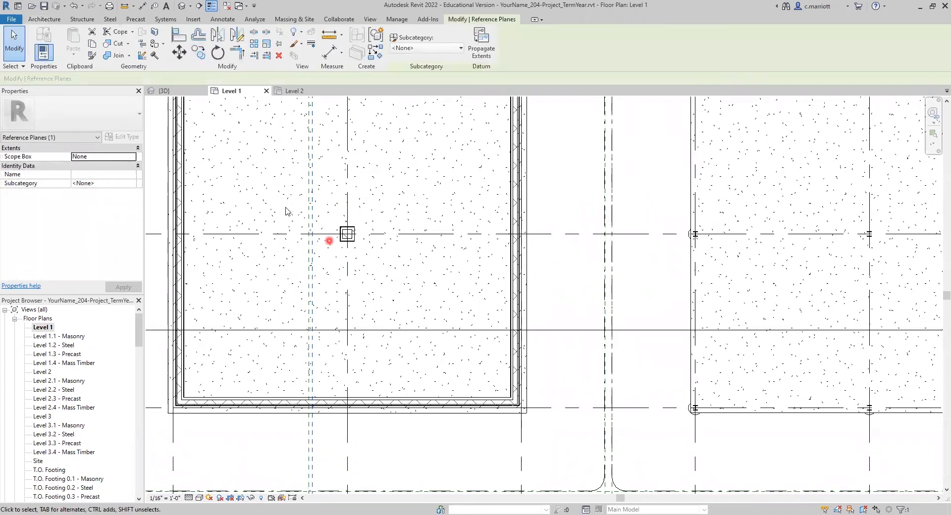
click(202, 51)
click(375, 443)
text(10)
key(Return)
key(Escape)
scroll(418, 406, down, 1)
scroll(418, 406, down, 1)
middle_drag(418, 406, 335, 374)
scroll(400, 257, down, 3)
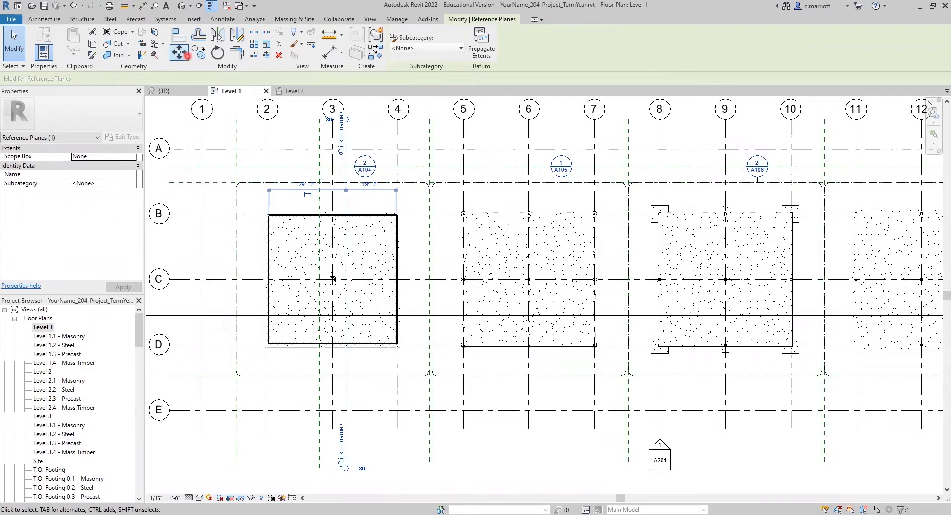
Draw a vertical reference plane along grid 4, from the grid's upper end to south of grid E.
key(r)
key(p)
click(398, 121)
click(397, 450)
key(Escape)
click(407, 426)
Move the vertical reference plane on grid 4 5' to the west.
scroll(406, 424, up, 2)
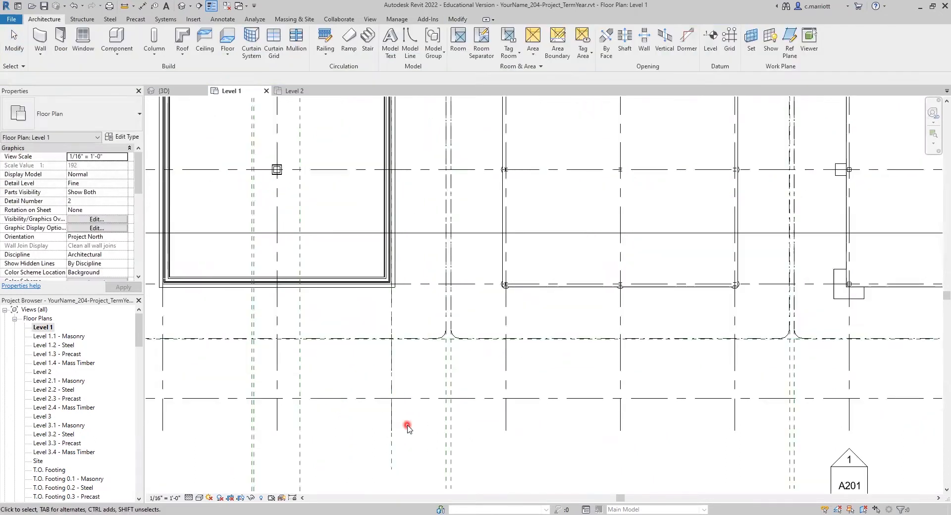
click(391, 449)
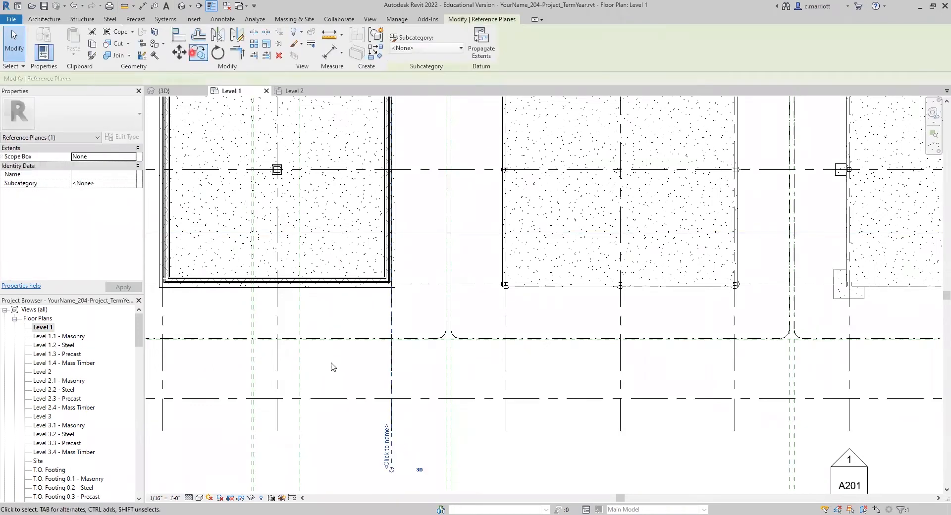
click(179, 54)
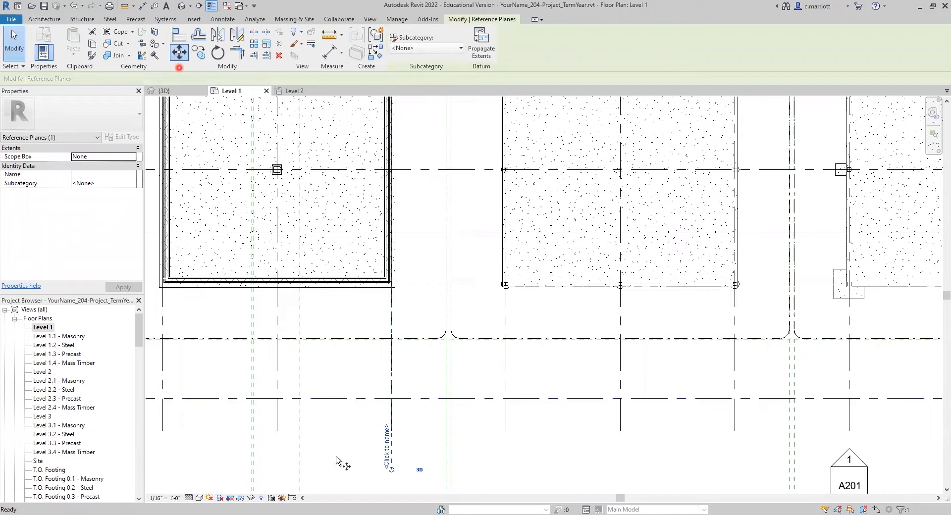
click(352, 444)
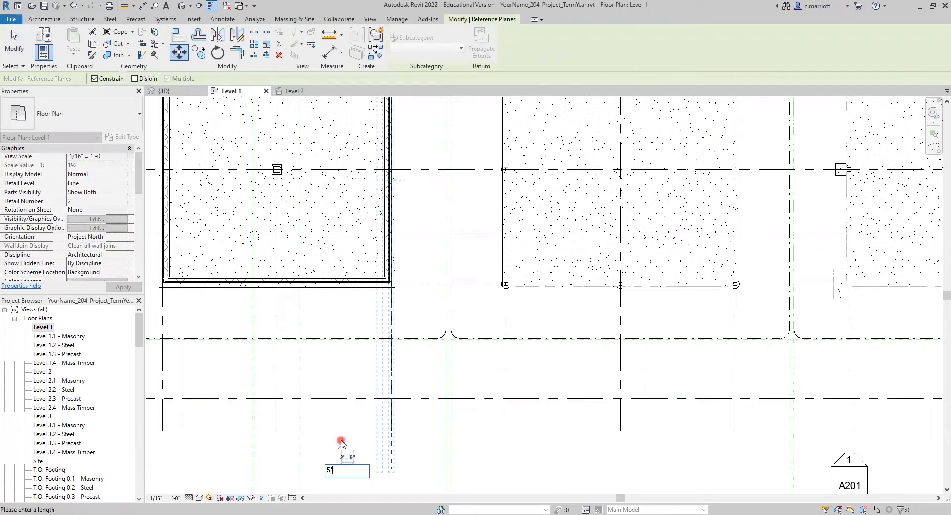
click(341, 443)
click(356, 424)
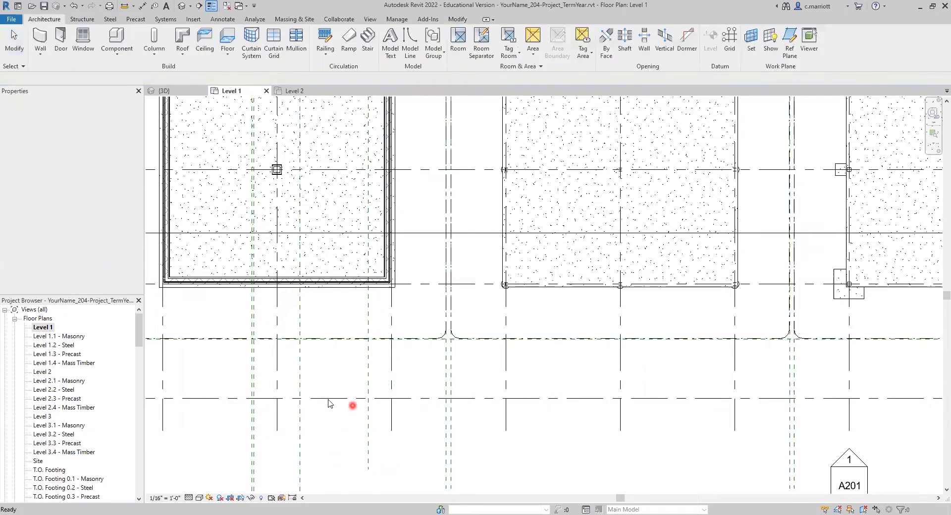
Copy the reference plane just west of grid 4 6 inches to the west to form a closely spaced pair.
click(368, 365)
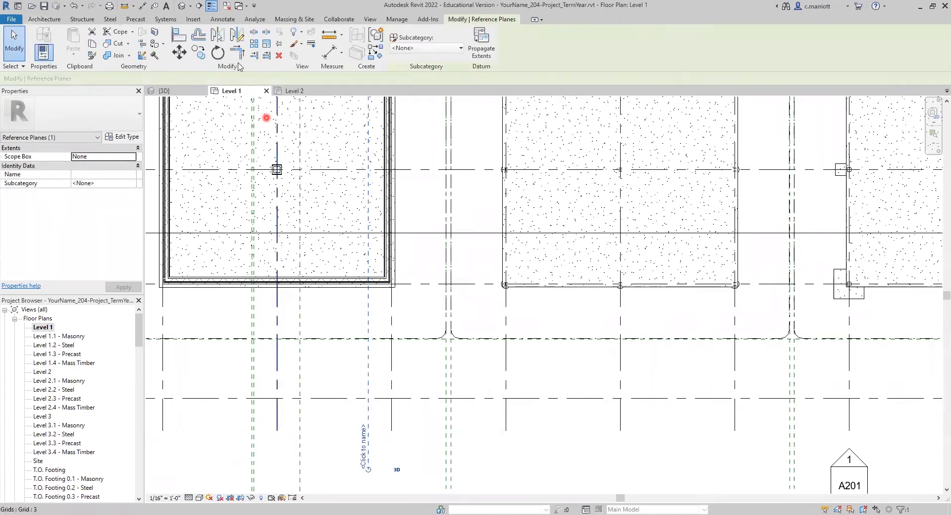
click(199, 59)
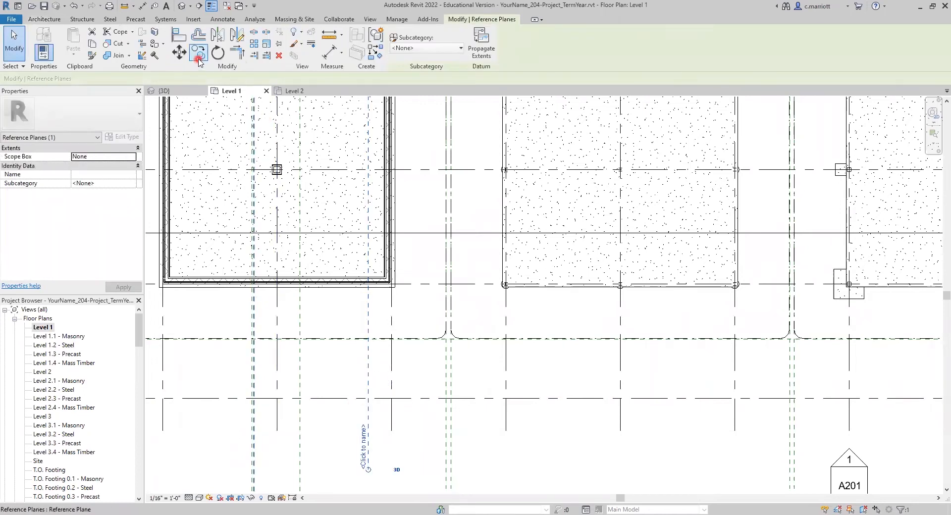
click(329, 368)
text(6)
key(Return)
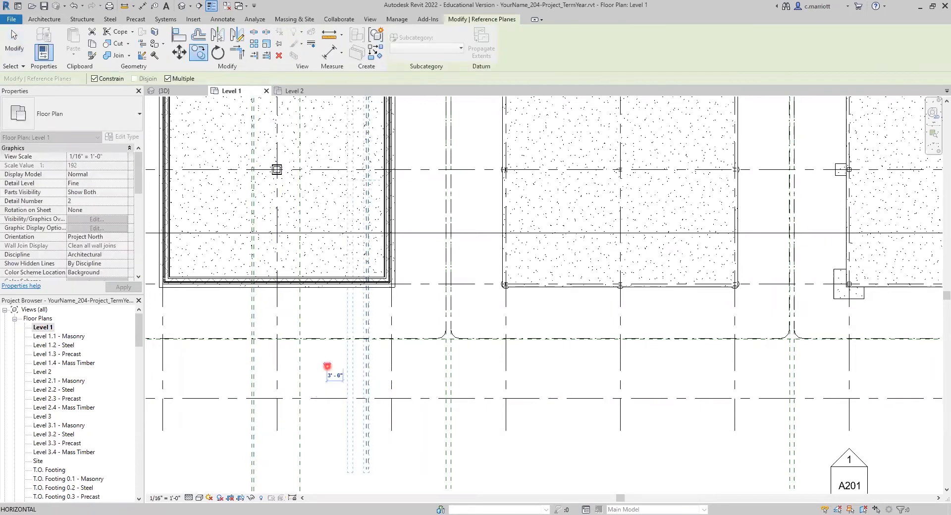
key(Escape)
key(Escape)
Copy the east reference plane of the pair beside grid 4 10' to the east.
click(369, 366)
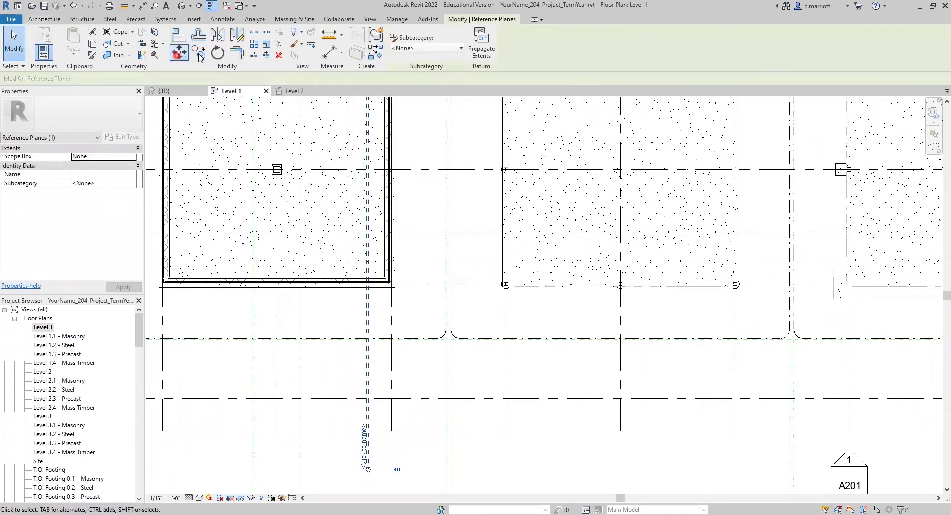
click(329, 366)
text(10)
key(Return)
key(Escape)
key(Escape)
Draw a horizontal reference plane along grid C, spanning all the buildings from west of grid 1 to east of grid 15.
scroll(398, 343, down, 3)
middle_drag(399, 343, 406, 390)
scroll(380, 375, up, 3)
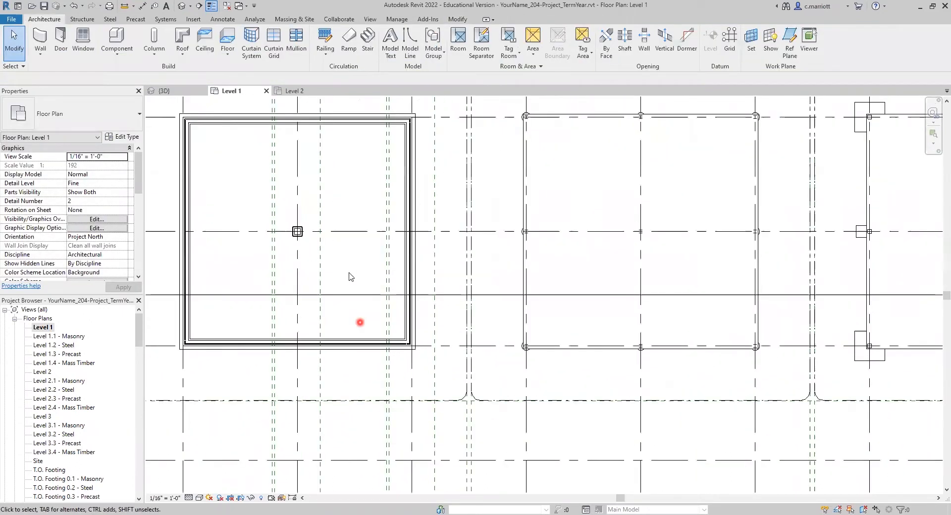
middle_drag(341, 369, 361, 460)
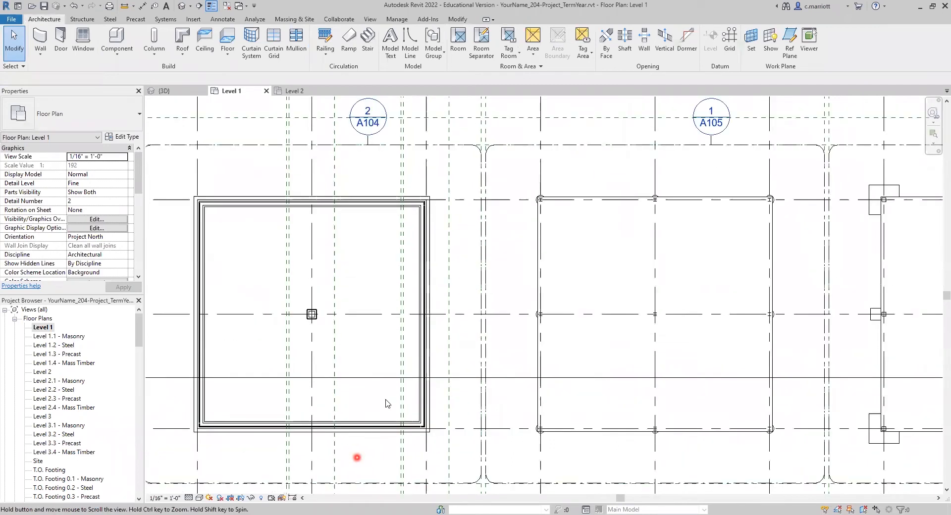
scroll(366, 332, down, 3)
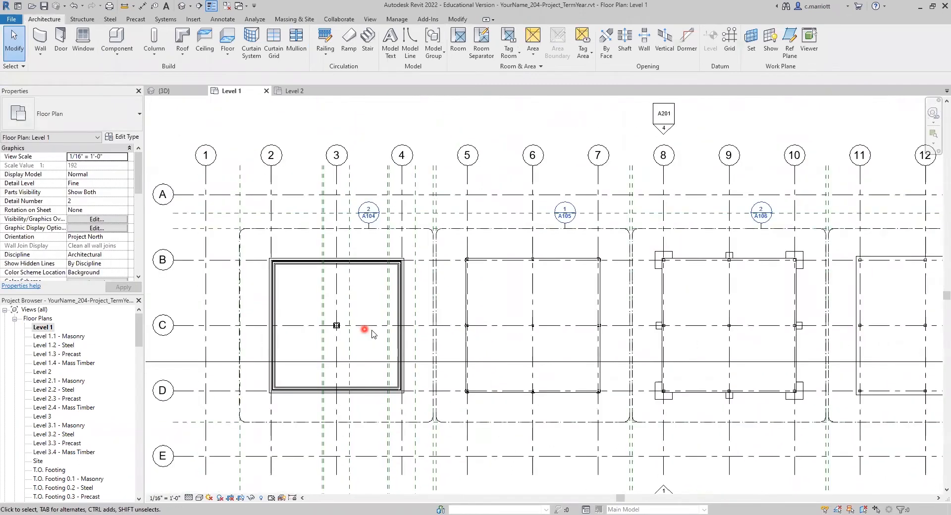
scroll(367, 331, down, 1)
scroll(238, 334, down, 1)
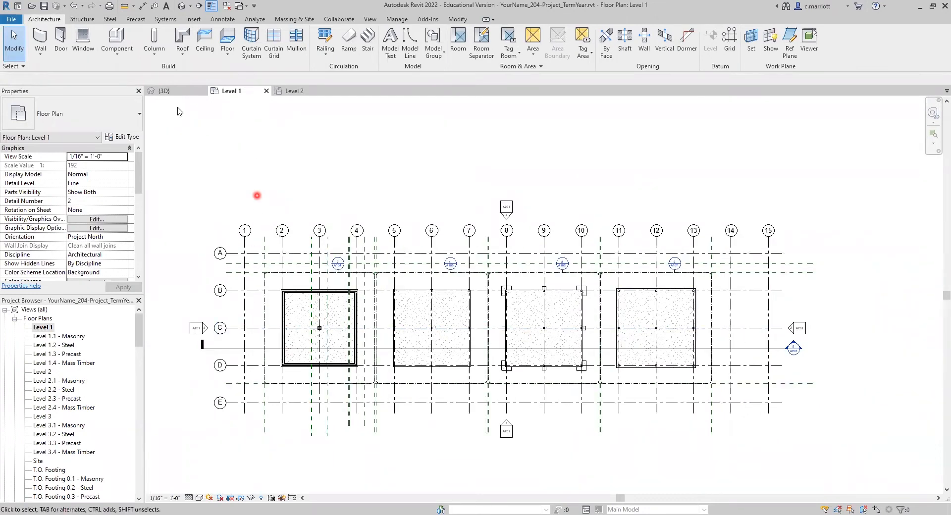
key(r)
key(p)
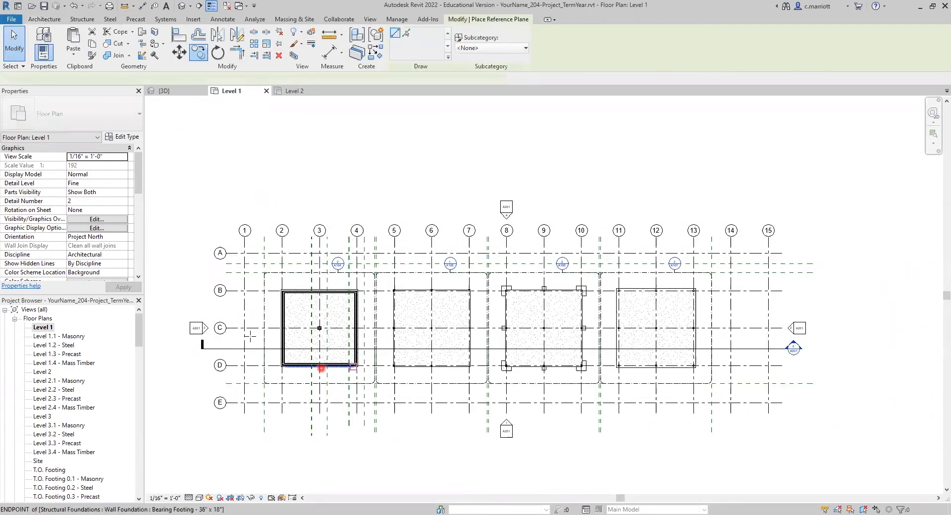
click(227, 328)
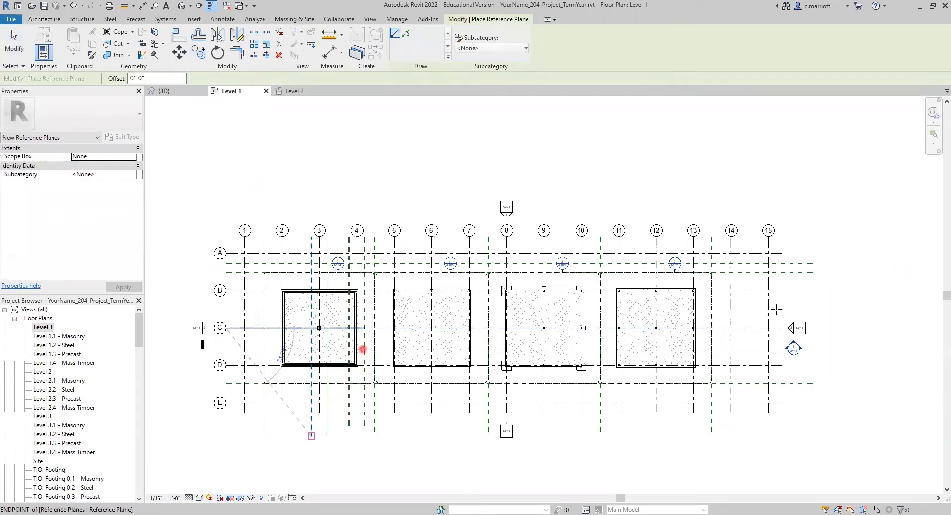
click(795, 328)
key(Escape)
key(Escape)
Move the horizontal reference plane on grid C 2' to the north.
scroll(228, 359, up, 2)
scroll(252, 335, up, 6)
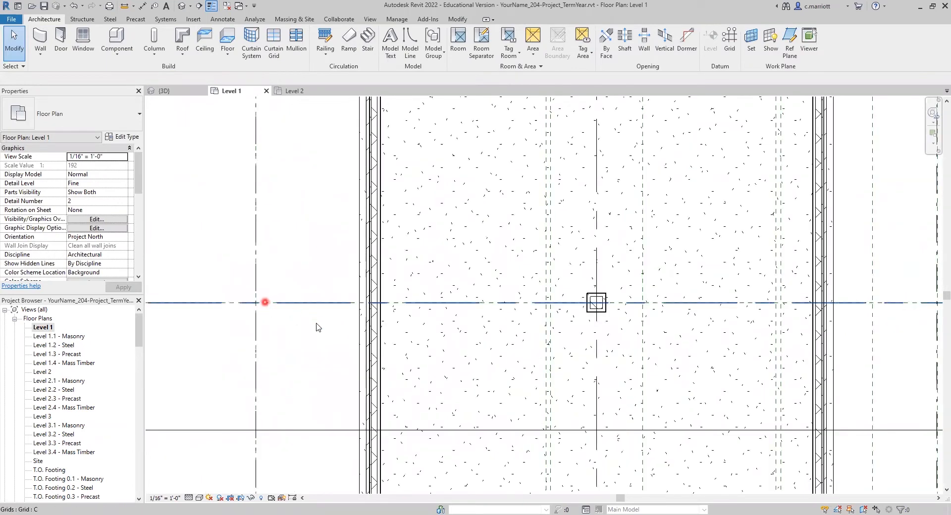
click(266, 302)
scroll(251, 305, down, 8)
middle_drag(745, 331, 567, 350)
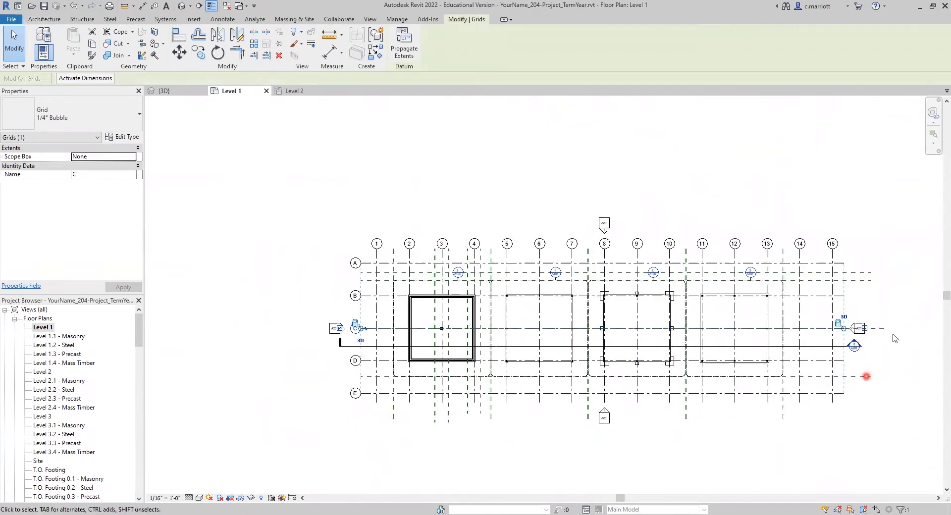
click(878, 332)
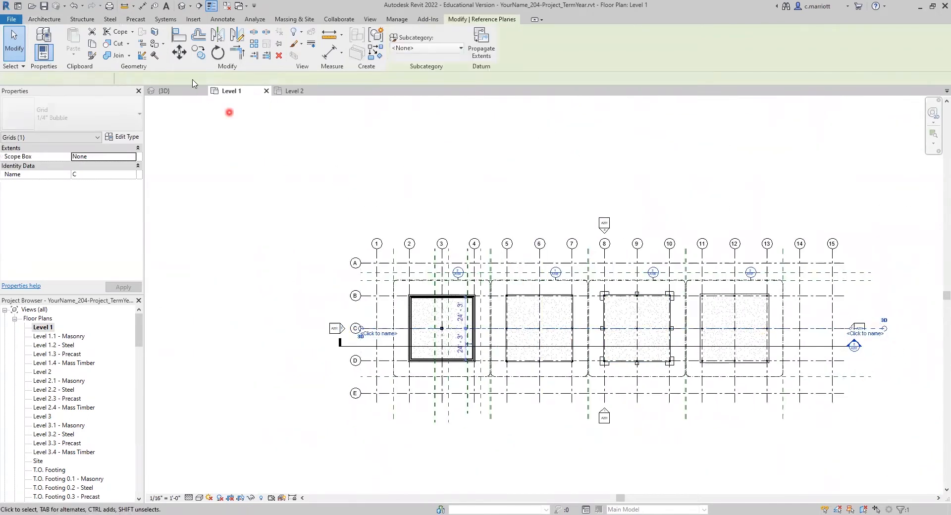
click(199, 58)
click(178, 55)
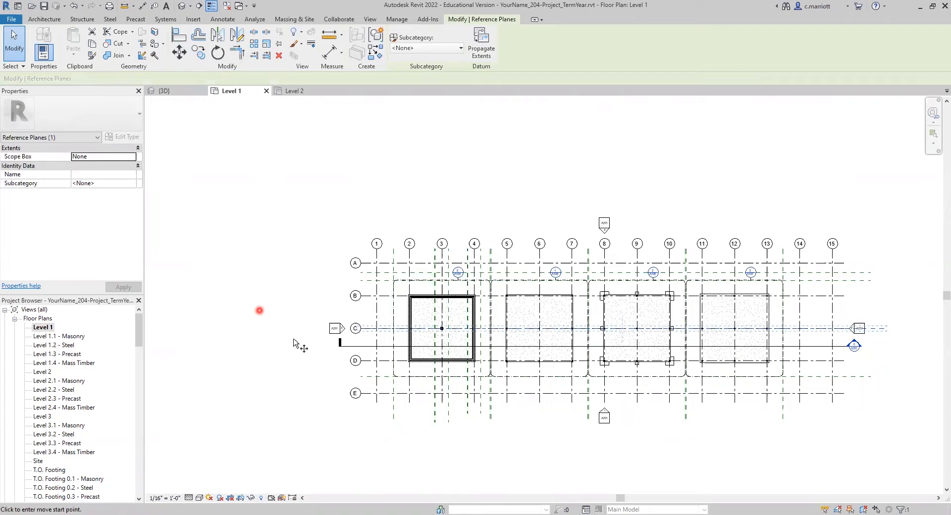
click(296, 360)
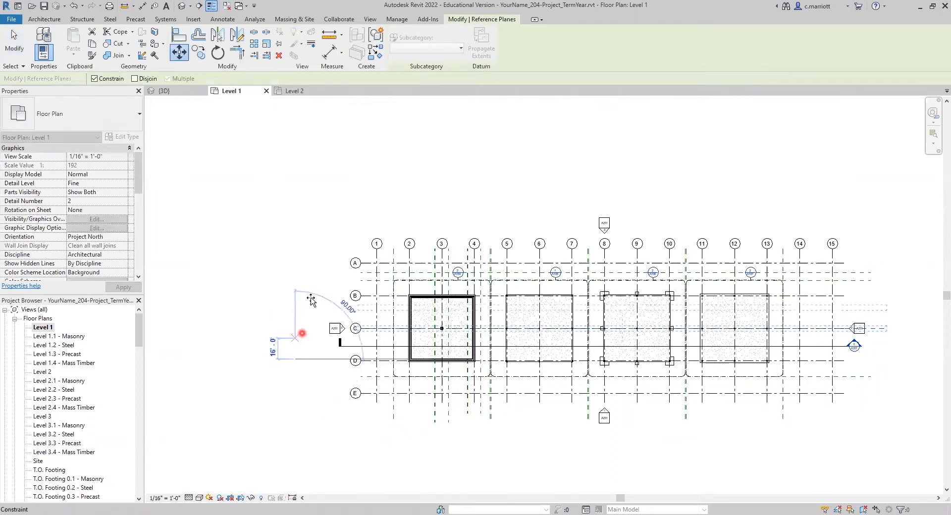
text(2)
key(Return)
key(Escape)
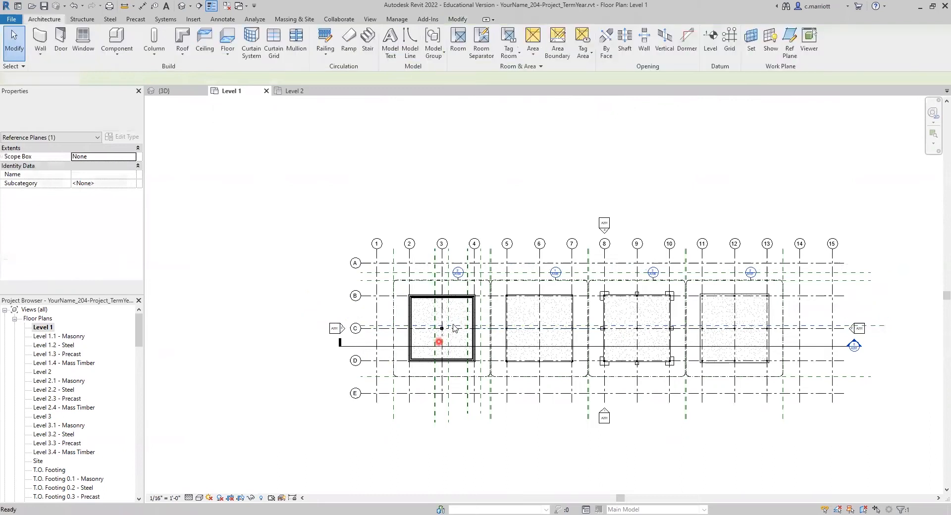
Copy the horizontal reference plane above grid C 6" to the north to form a closely spaced pair.
scroll(436, 327, up, 5)
scroll(459, 328, up, 1)
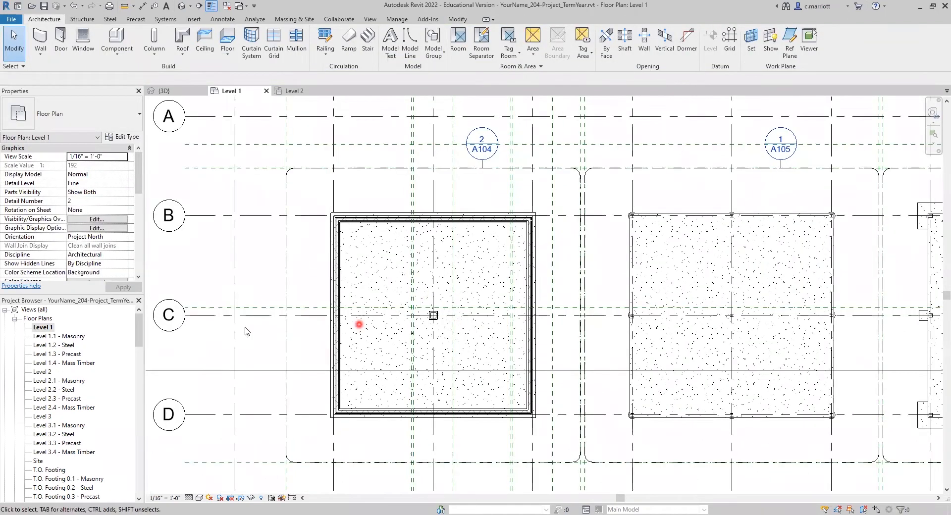
scroll(245, 329, up, 2)
click(346, 296)
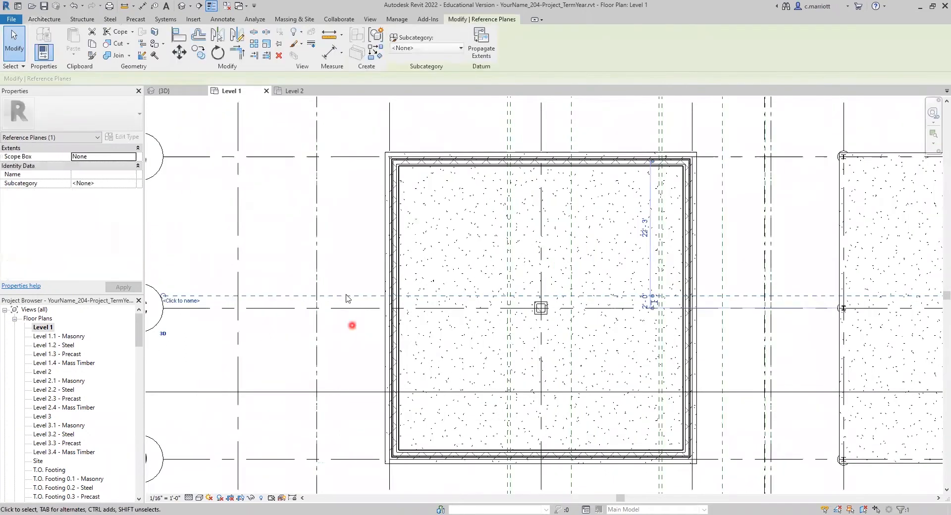
click(198, 52)
click(347, 268)
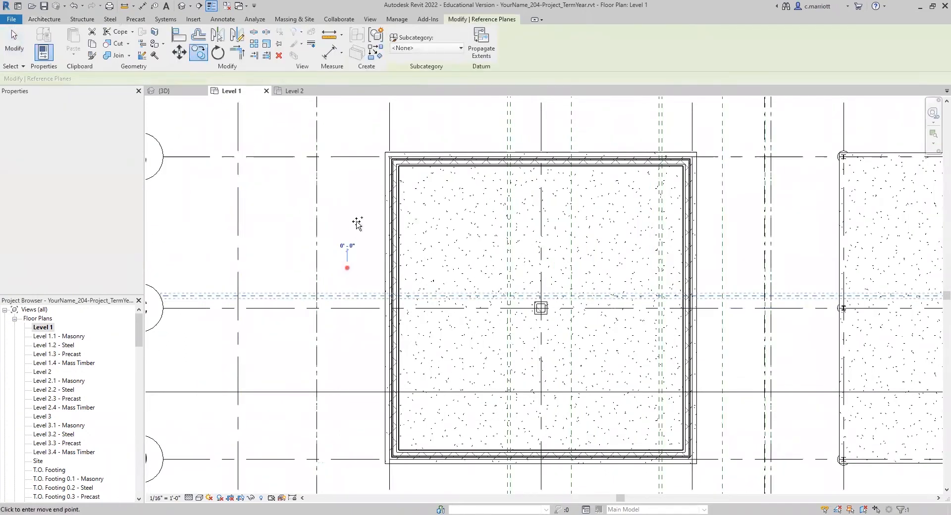
click(355, 221)
text(6)
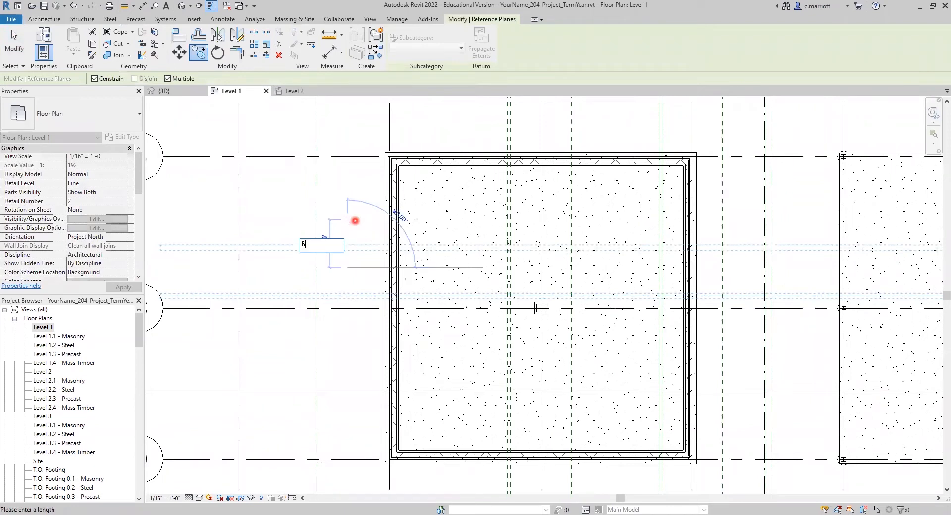
text(")
key(Return)
key(Escape)
key(Escape)
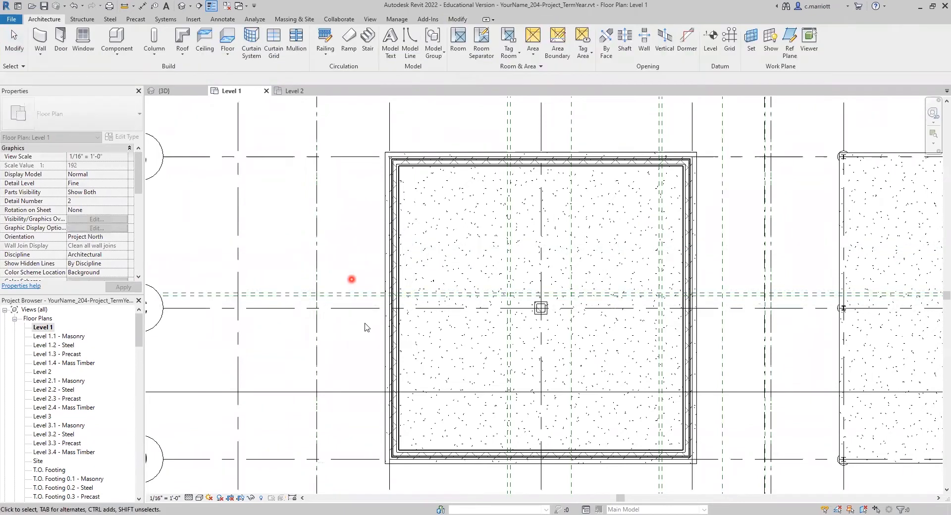
Copy the lower reference plane of the horizontal pair 7' to the south, placing it below grid C.
scroll(364, 271, up, 2)
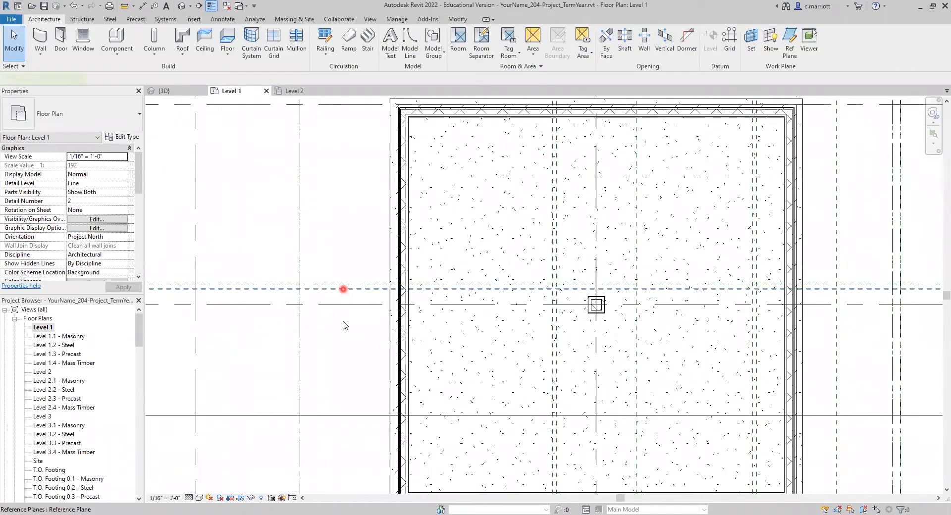
click(345, 290)
click(199, 52)
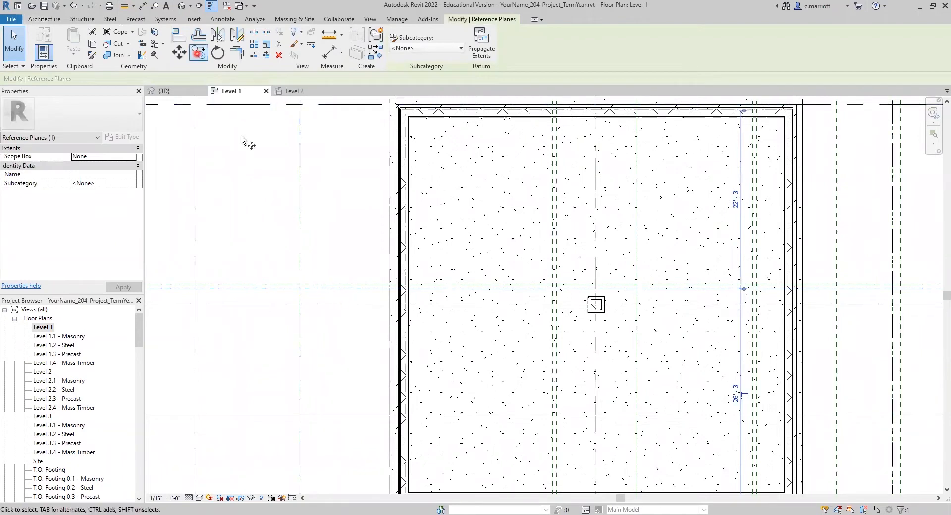
click(341, 183)
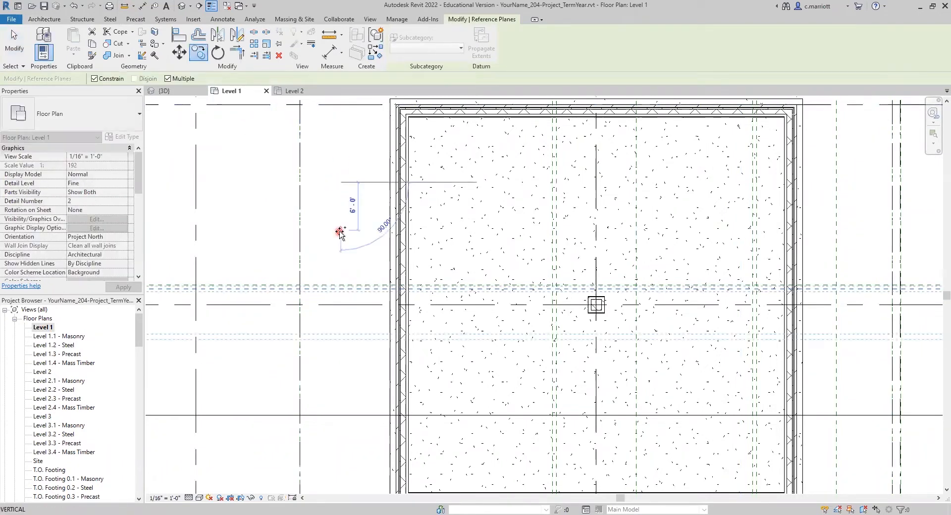
text(7)
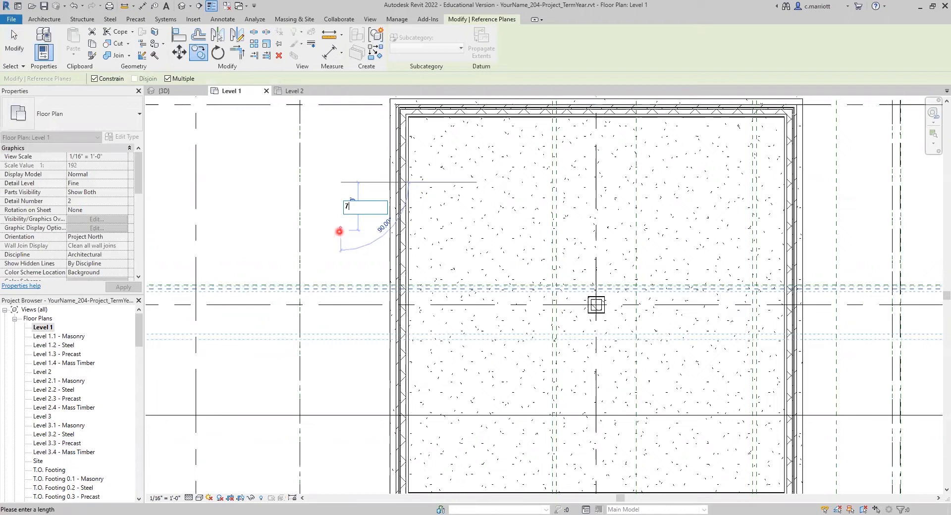
text(')
key(Return)
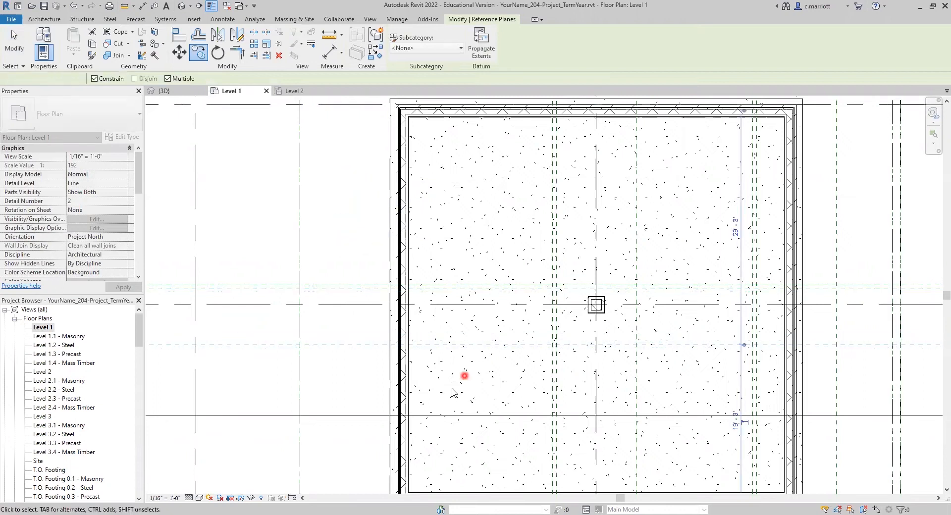
key(Escape)
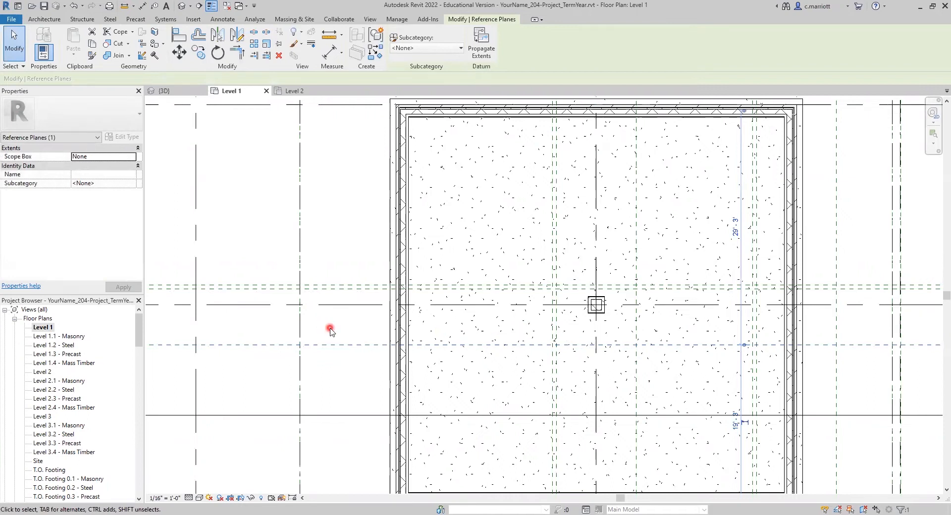
scroll(330, 330, down, 2)
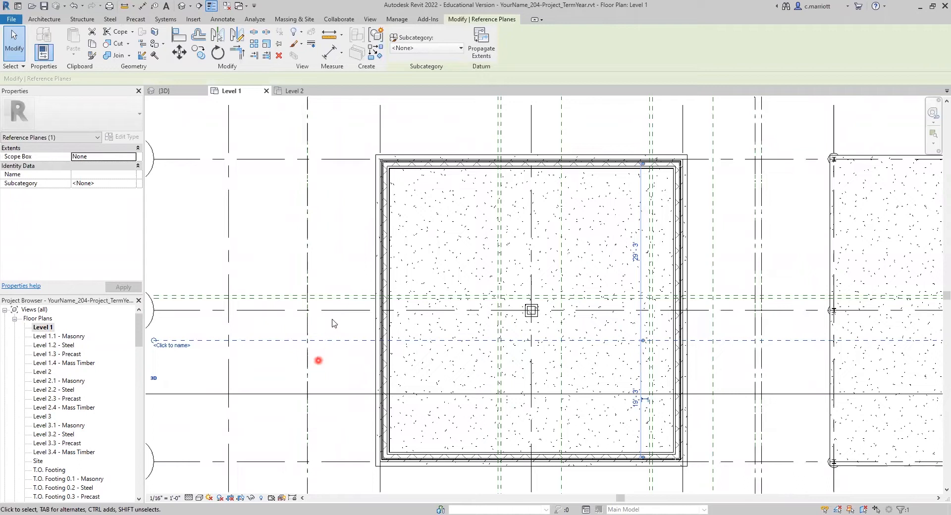
Copy the lower reference plane of the pair just above grid C 3' to the north.
scroll(347, 311, up, 5)
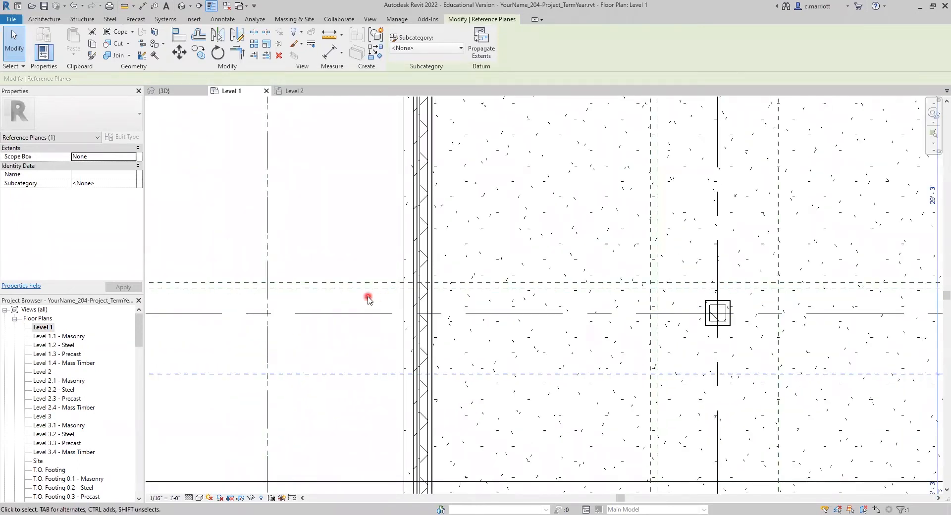
click(368, 299)
click(346, 289)
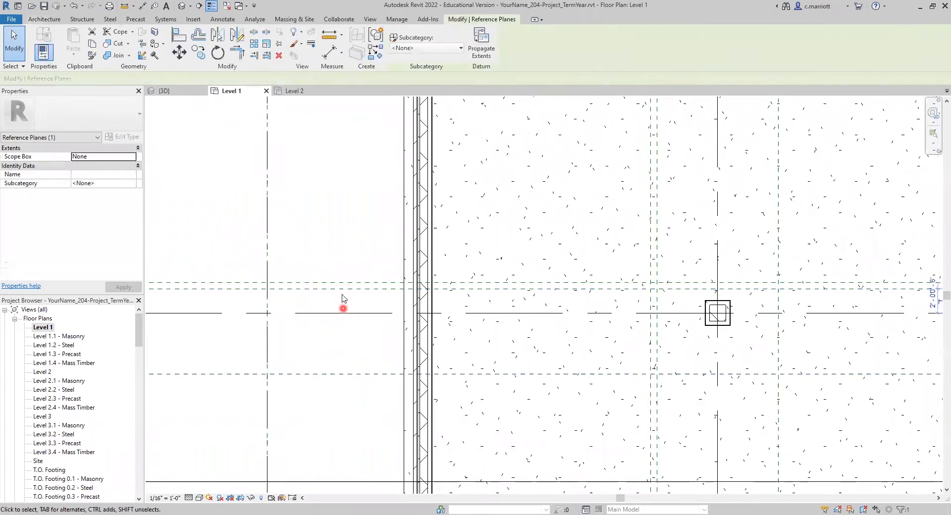
click(198, 52)
click(340, 241)
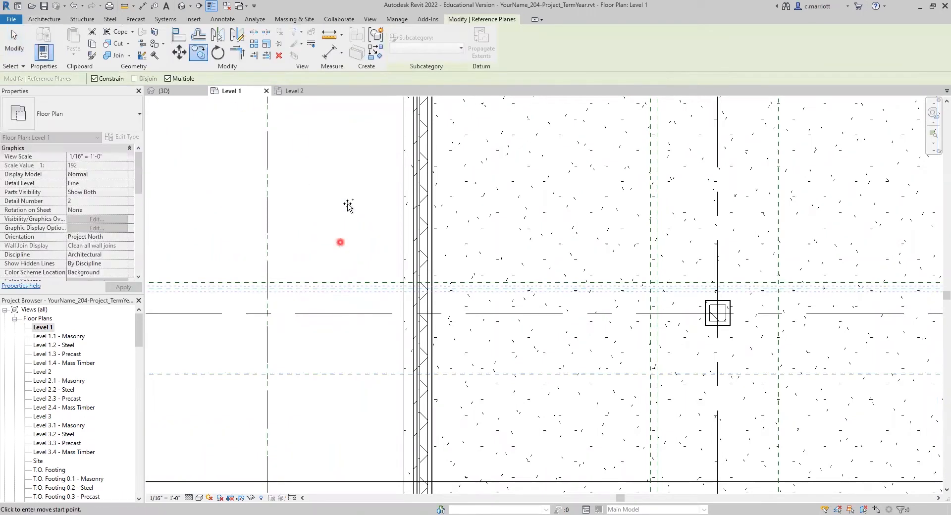
text(3)
key(Return)
key(Escape)
key(Escape)
Copy the northernmost reference plane above grid C 6" to the north to form a second closely spaced pair.
click(361, 254)
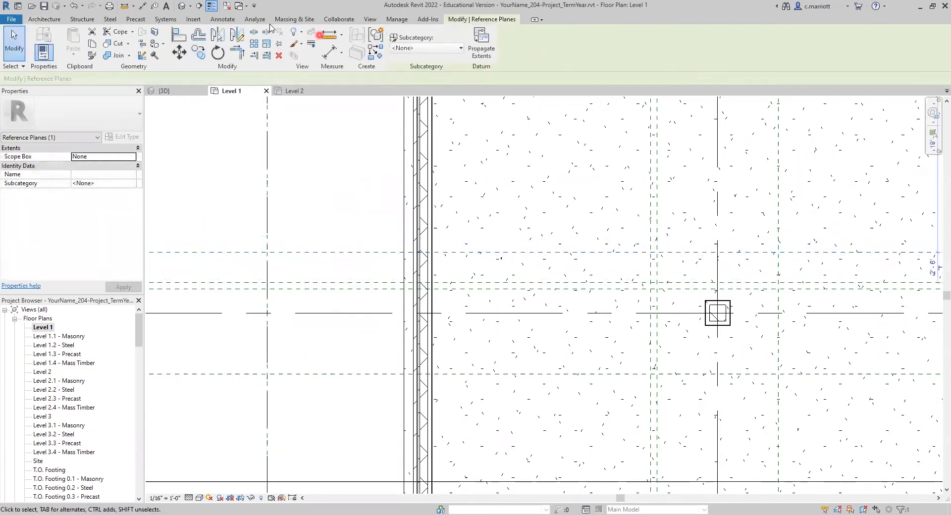
click(324, 215)
text(6")
key(Return)
key(Escape)
key(Escape)
scroll(320, 235, down, 2)
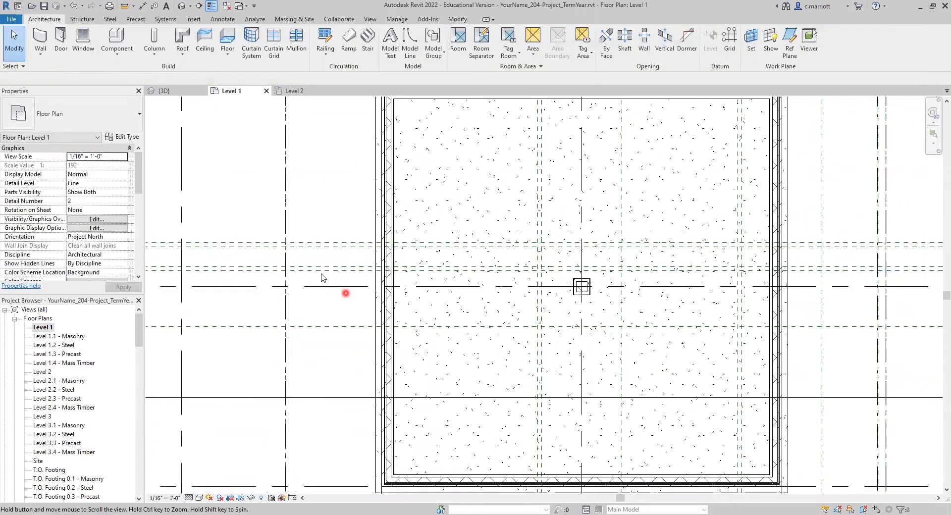
middle_drag(323, 278, 314, 272)
scroll(287, 404, down, 2)
middle_drag(330, 432, 281, 345)
scroll(279, 343, down, 4)
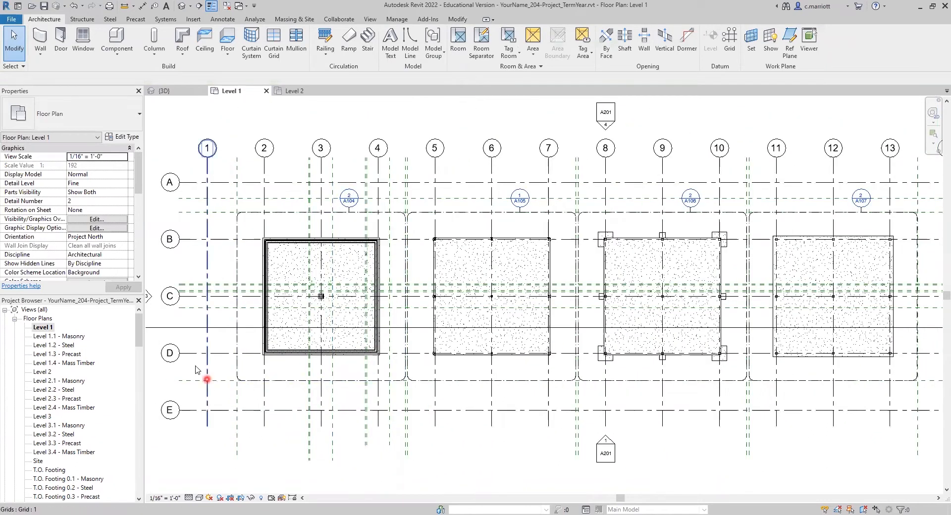
scroll(196, 365, down, 1)
click(115, 35)
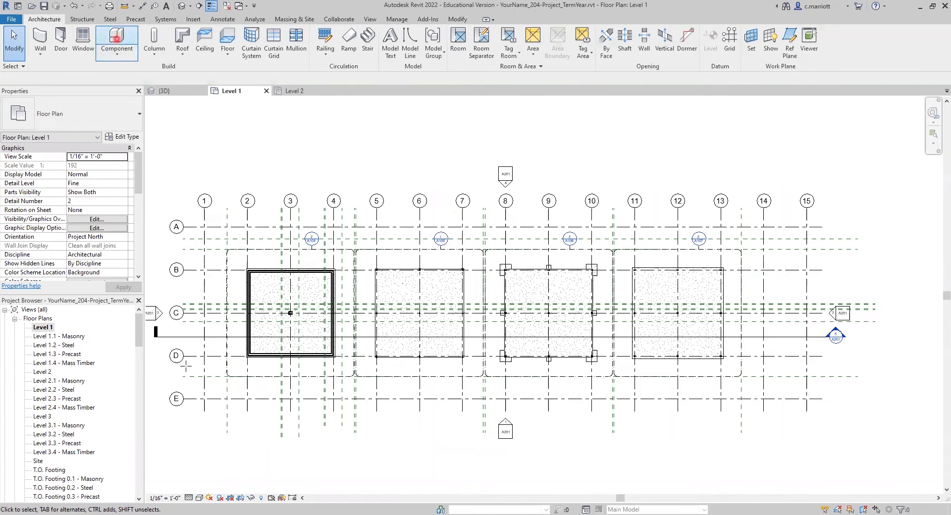
key(r)
key(p)
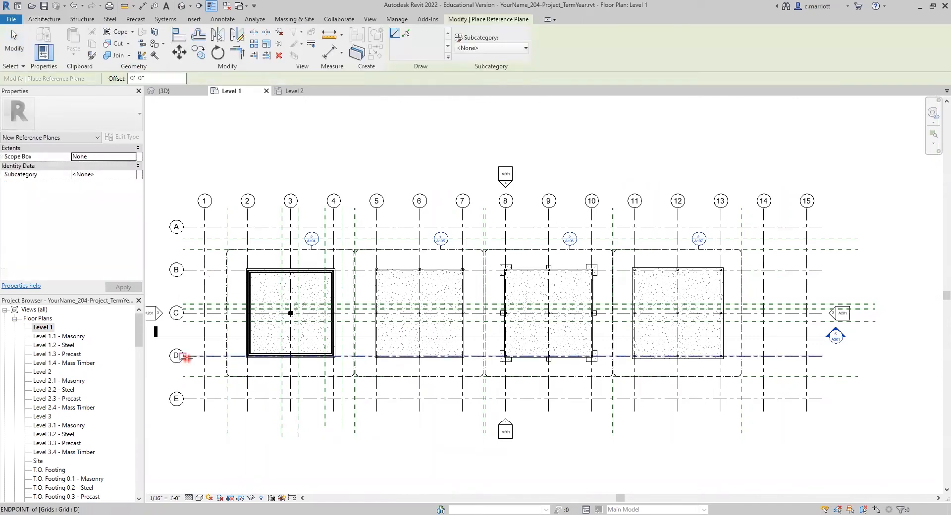
key(Escape)
key(Escape)
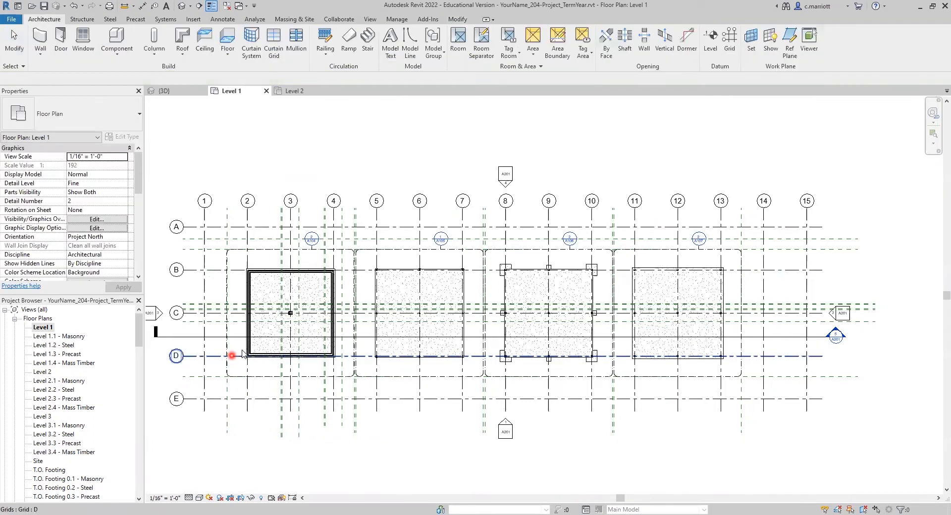
Copy the reference plane below grid C 25' to the south, using the distance from grid C to grid D.
scroll(256, 346, up, 4)
scroll(334, 323, up, 1)
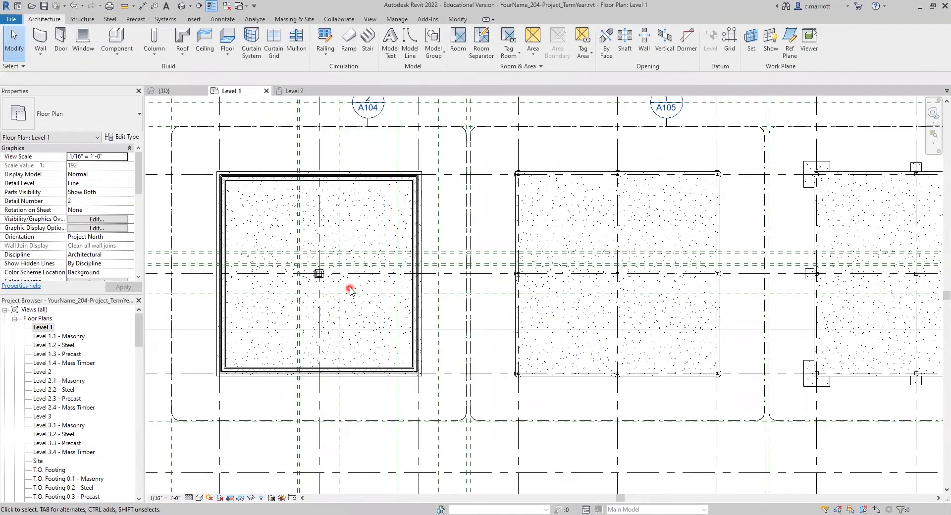
click(341, 273)
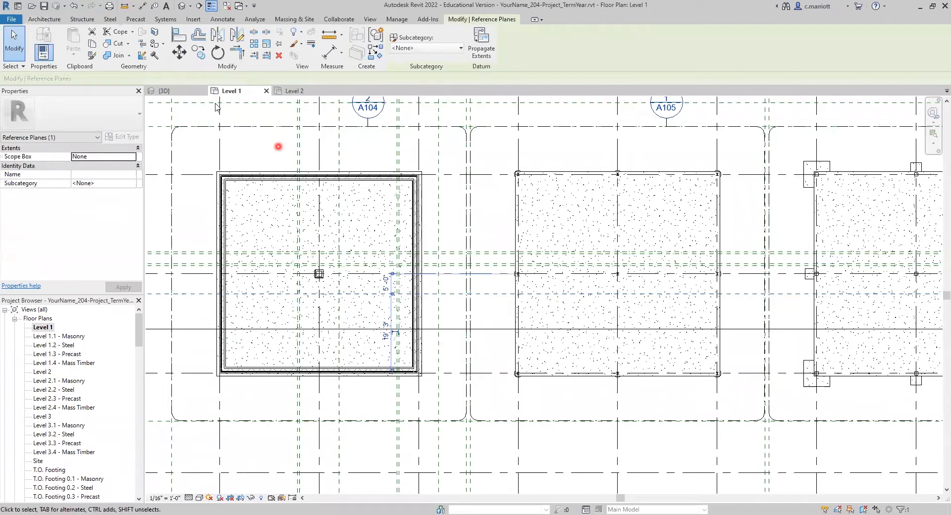
click(198, 52)
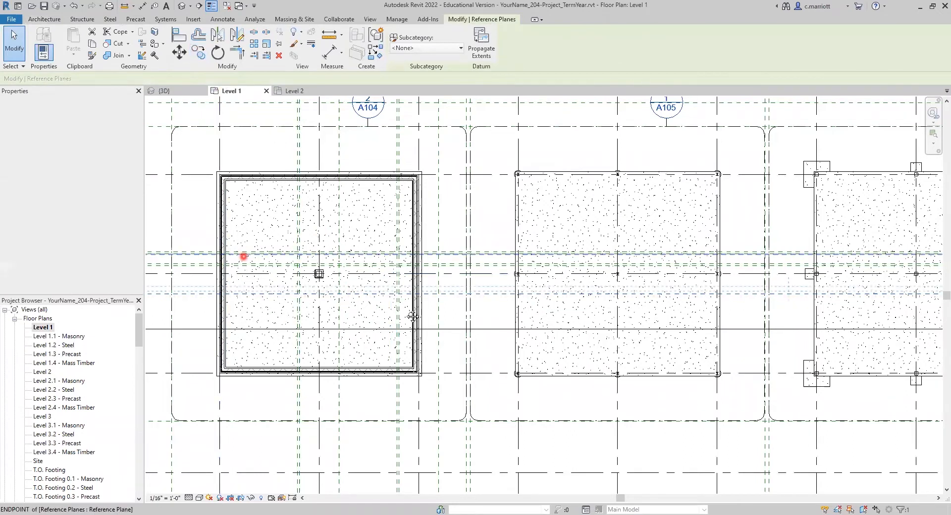
scroll(287, 284, down, 3)
middle_drag(279, 275, 383, 273)
click(294, 263)
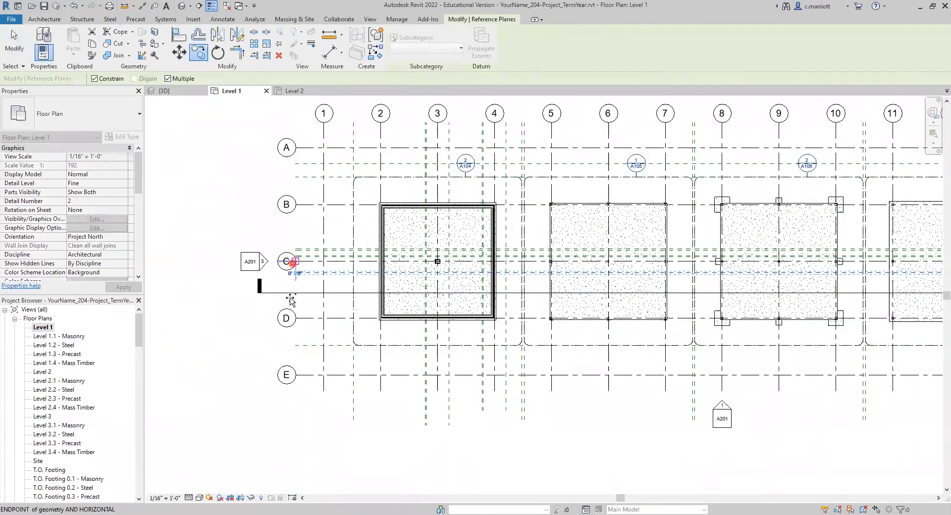
click(292, 318)
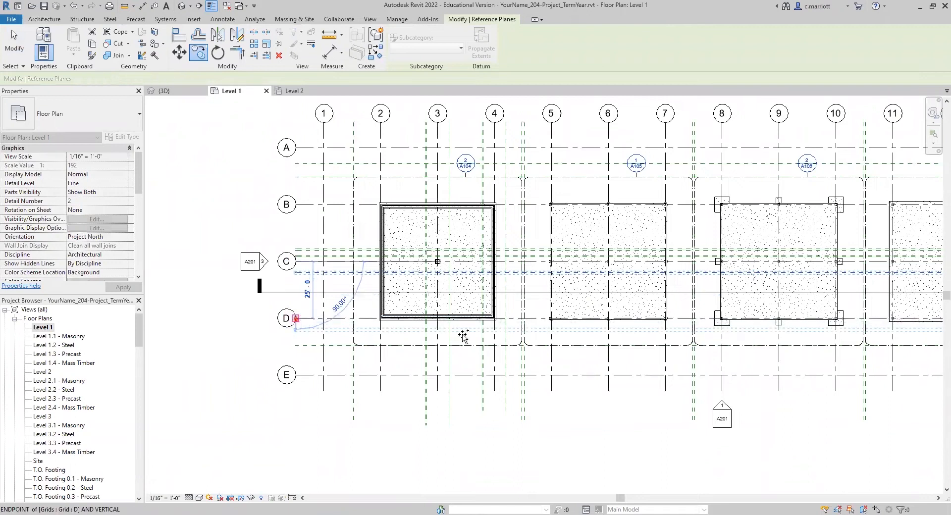
scroll(503, 325, up, 8)
key(Escape)
key(Escape)
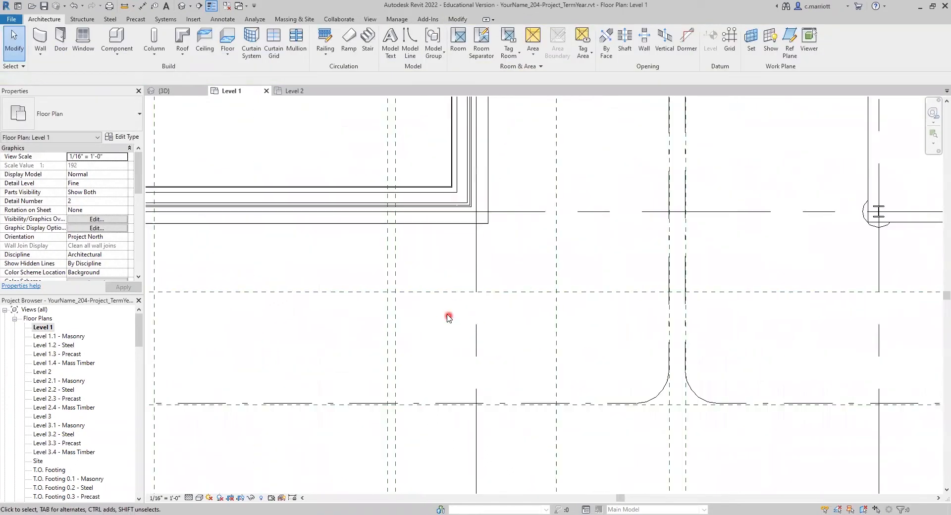
Copy the reference plane just south of grid D 8' to the north, placing it above grid D.
middle_drag(453, 315, 451, 358)
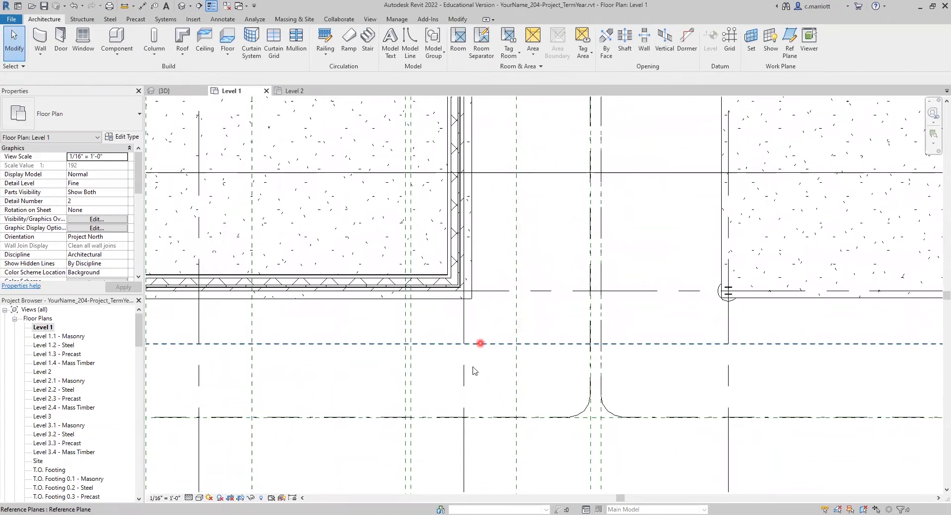
click(482, 342)
click(199, 52)
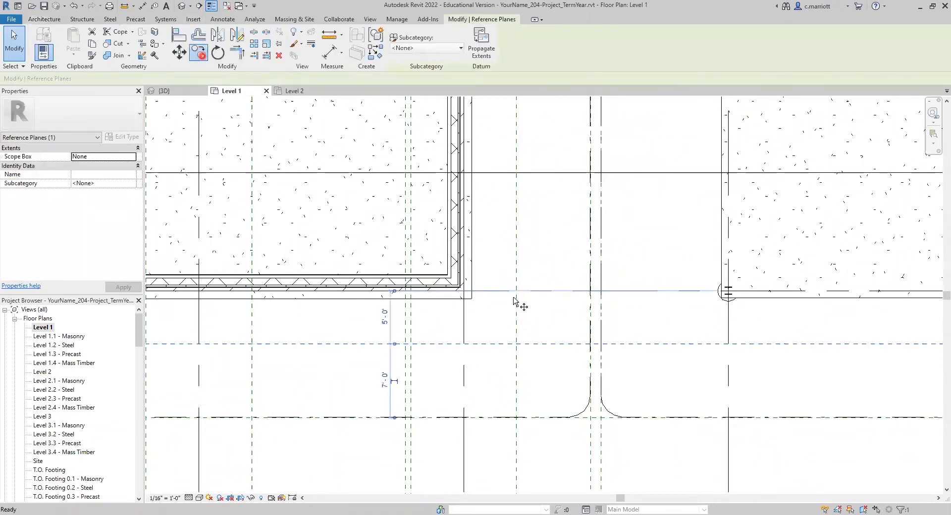
click(556, 248)
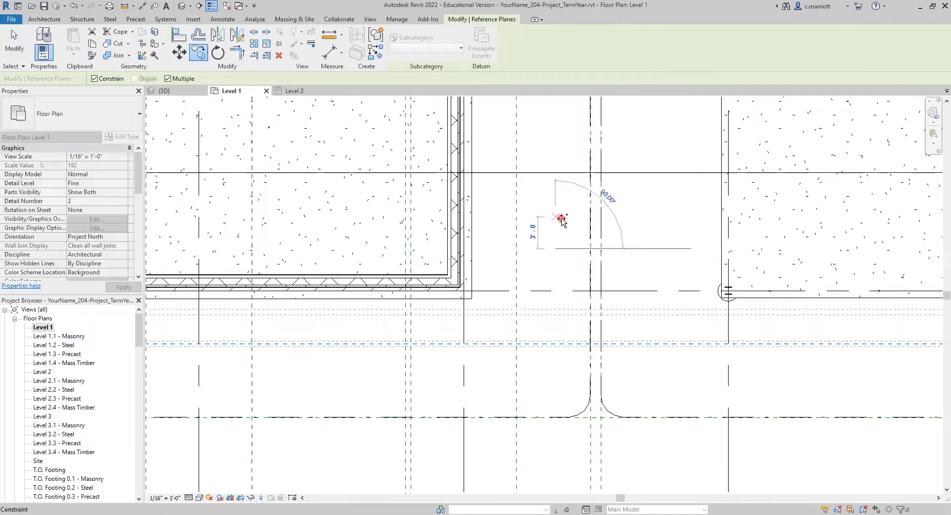
text(5)
key(Return)
key(Escape)
key(Escape)
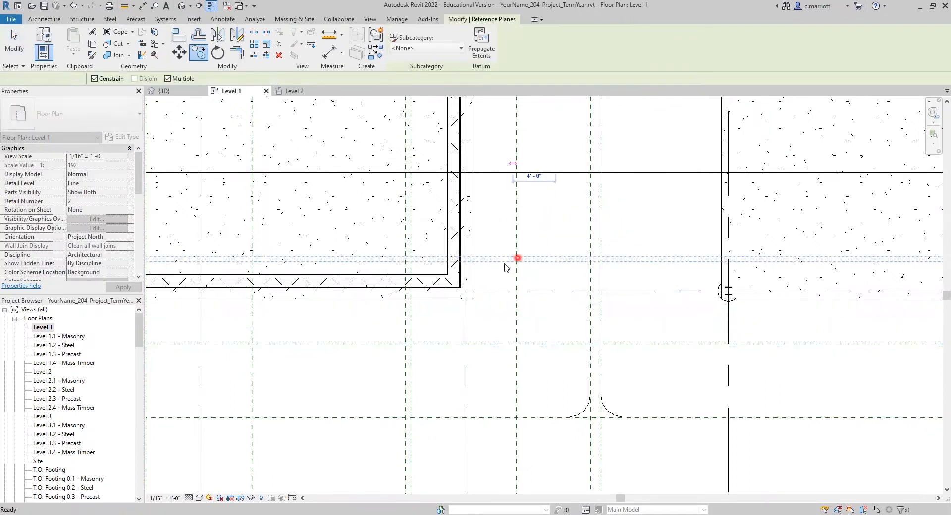
Copy the reference plane just above grid D 6" to the north to form a closely spaced pair.
click(501, 259)
click(198, 52)
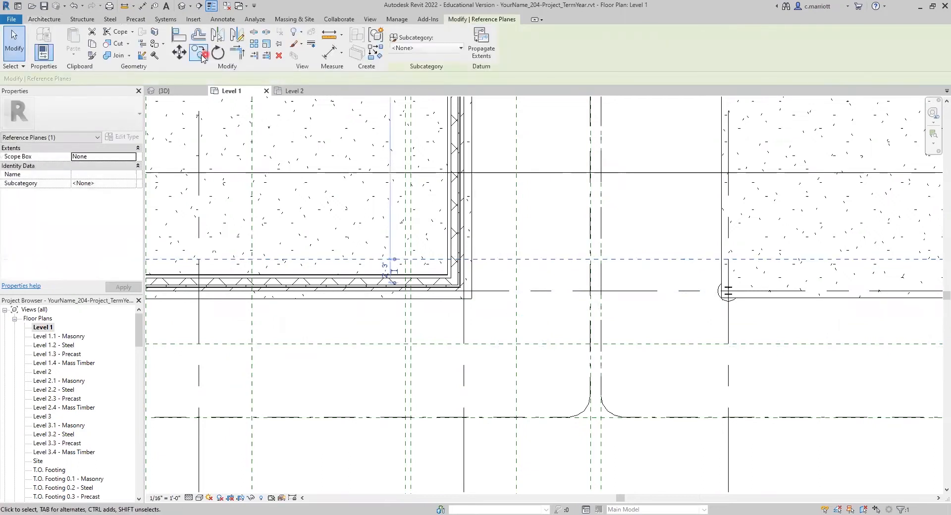
click(534, 229)
text(6")
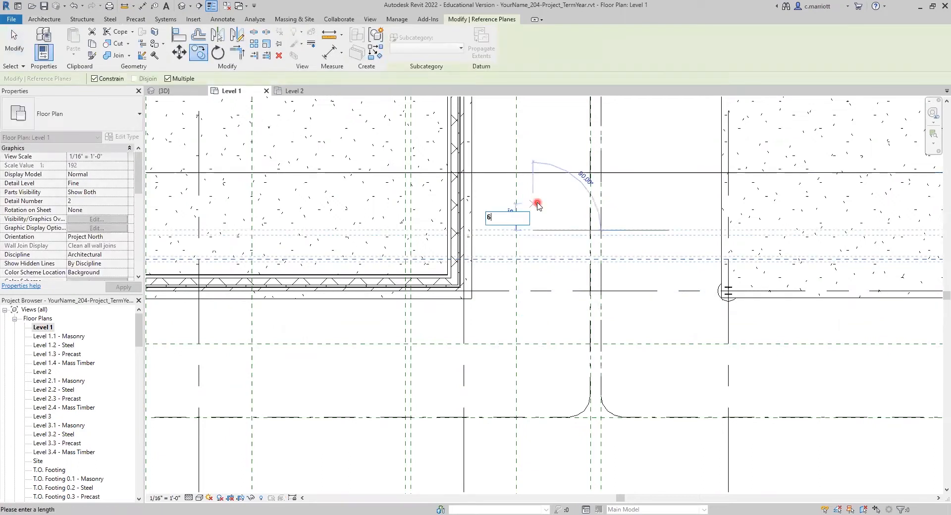
key(Return)
key(Escape)
key(Escape)
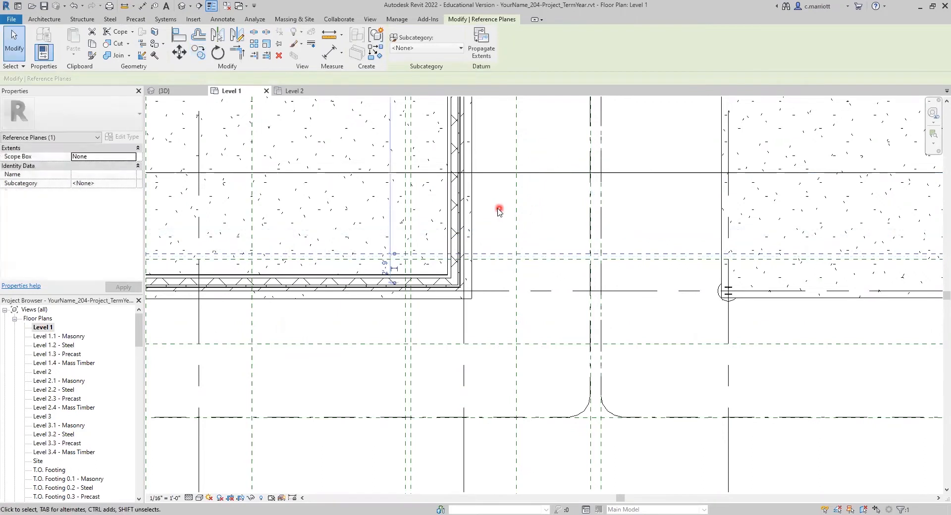
Copy the three vertical reference planes around grid 3 25' to the west, using the distance from grid 3 to grid 2.
scroll(496, 212, down, 3)
scroll(463, 254, down, 3)
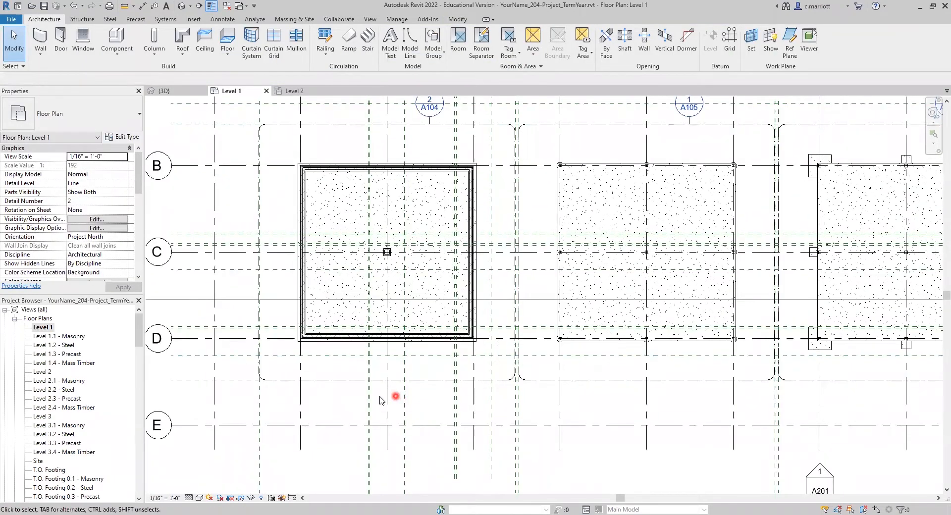
middle_drag(428, 353, 460, 372)
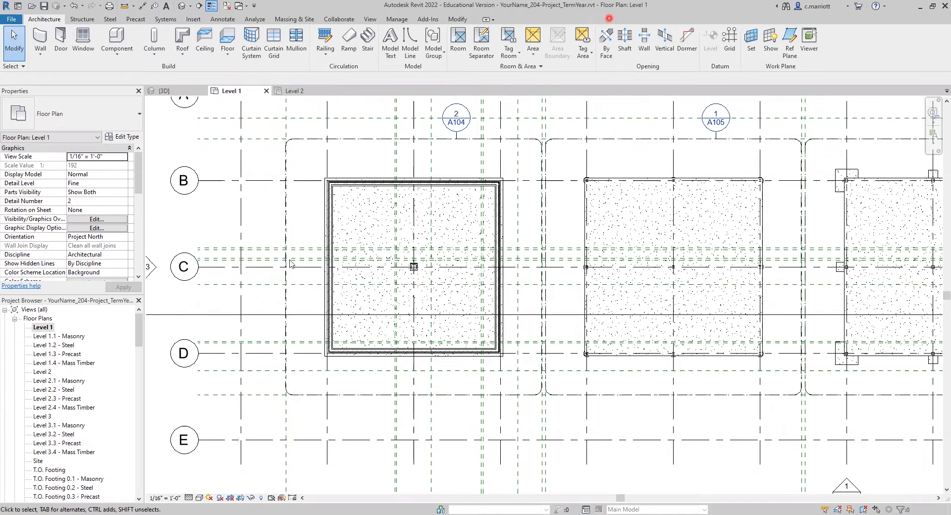
scroll(499, 300, up, 3)
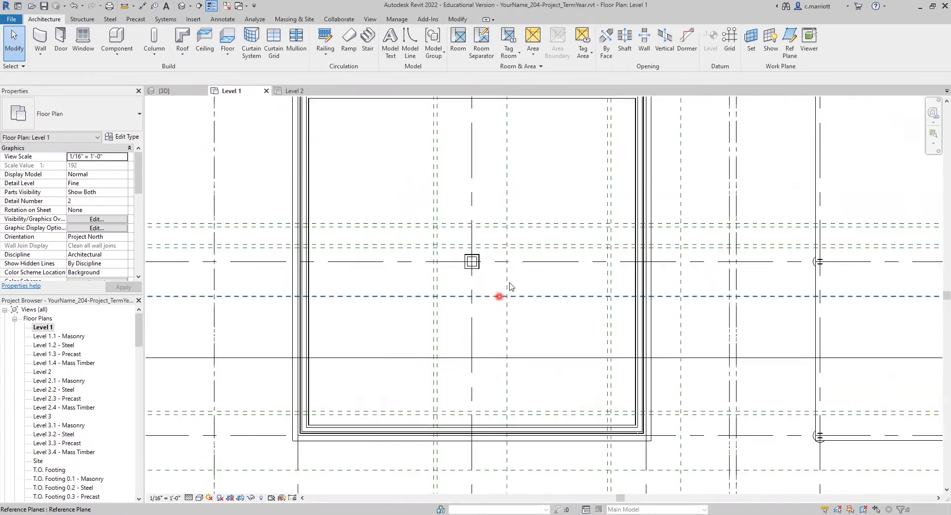
click(507, 279)
scroll(479, 315, down, 2)
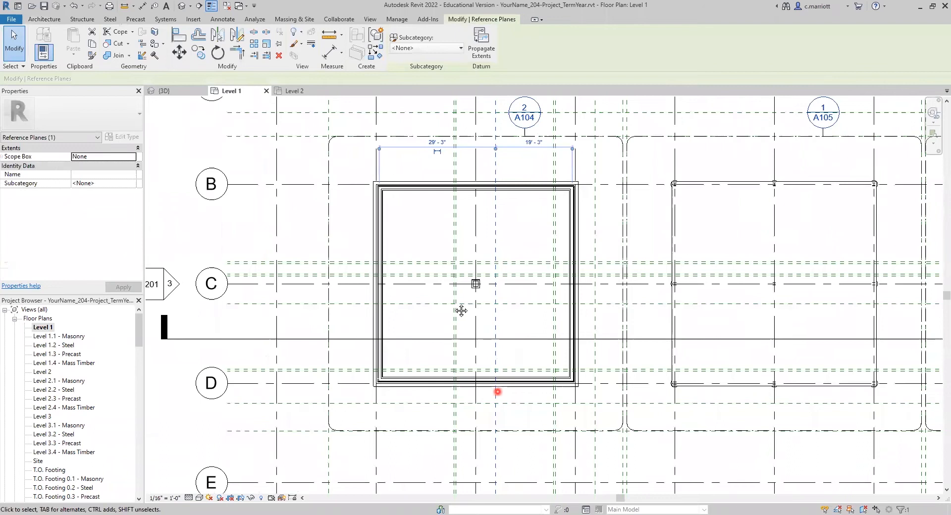
middle_drag(497, 391, 465, 321)
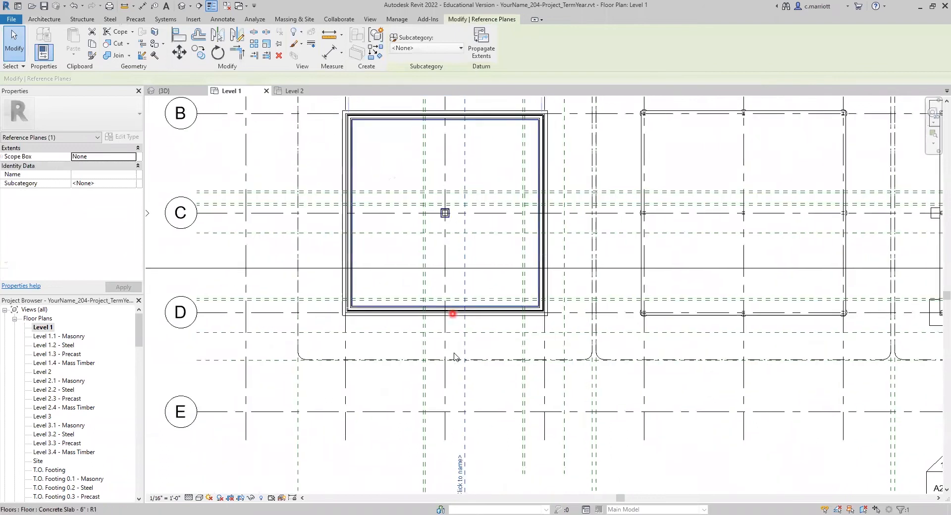
ctrl+click(422, 351)
ctrl+click(452, 192)
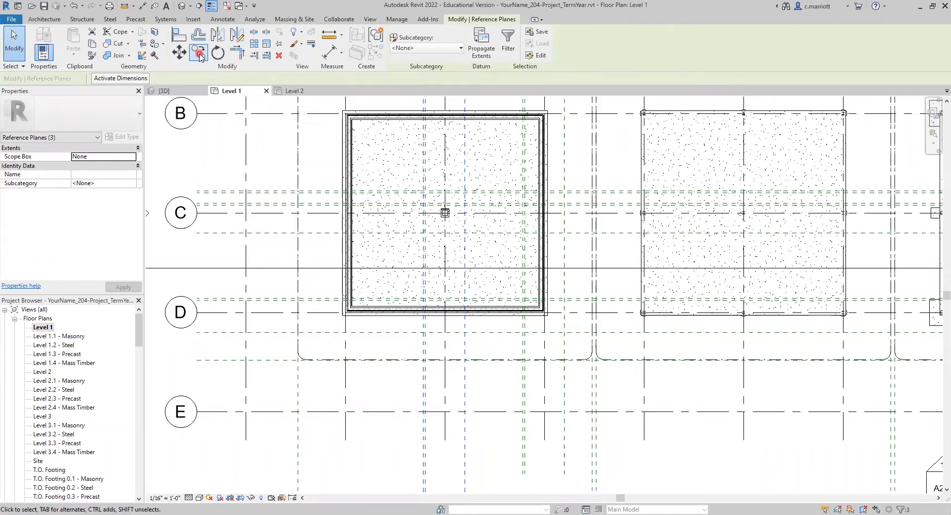
scroll(356, 257, down, 3)
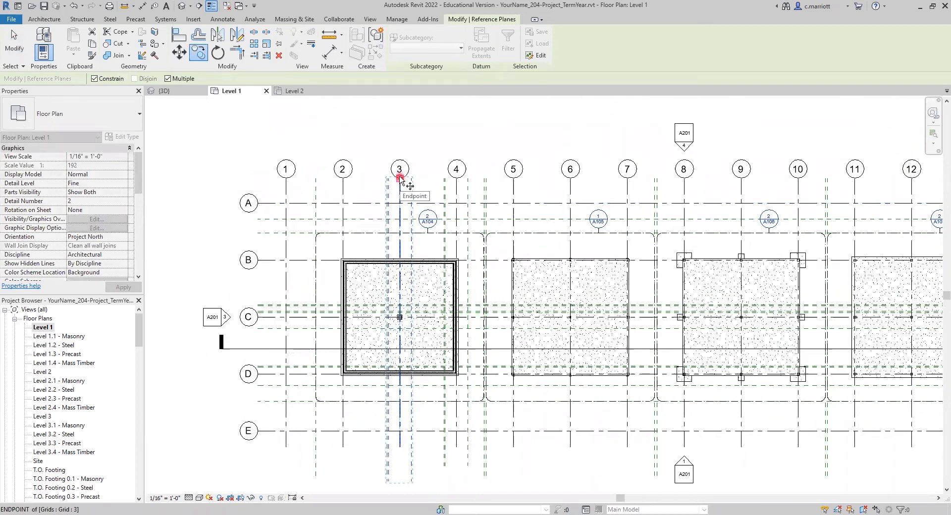
click(400, 177)
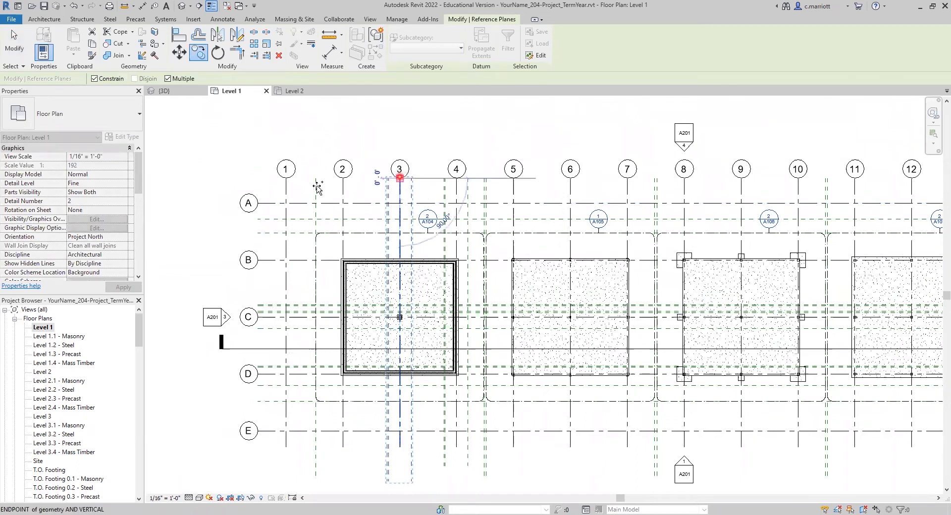
click(343, 177)
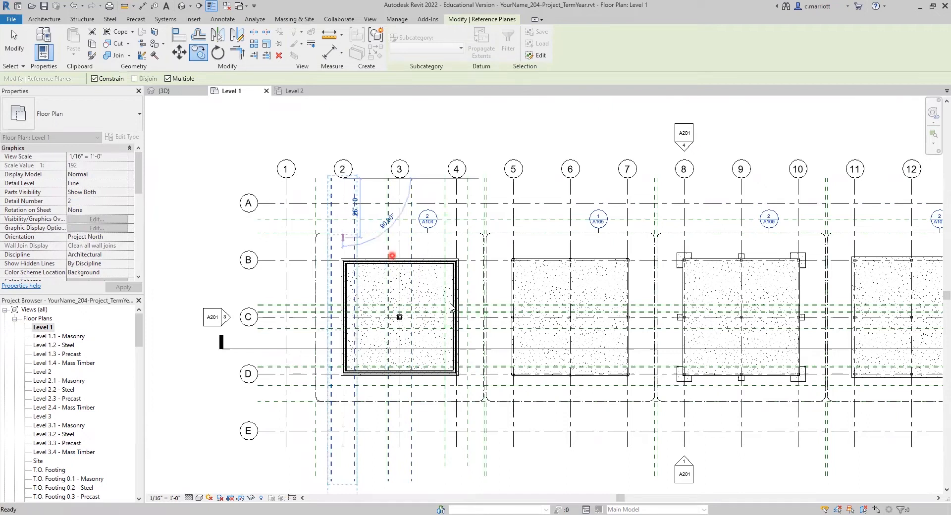
key(Escape)
key(Escape)
Copy the three vertical reference planes around grid 4 east to grids 5 and 6, using grid 4 as the base point.
scroll(495, 300, down, 2)
scroll(496, 300, up, 5)
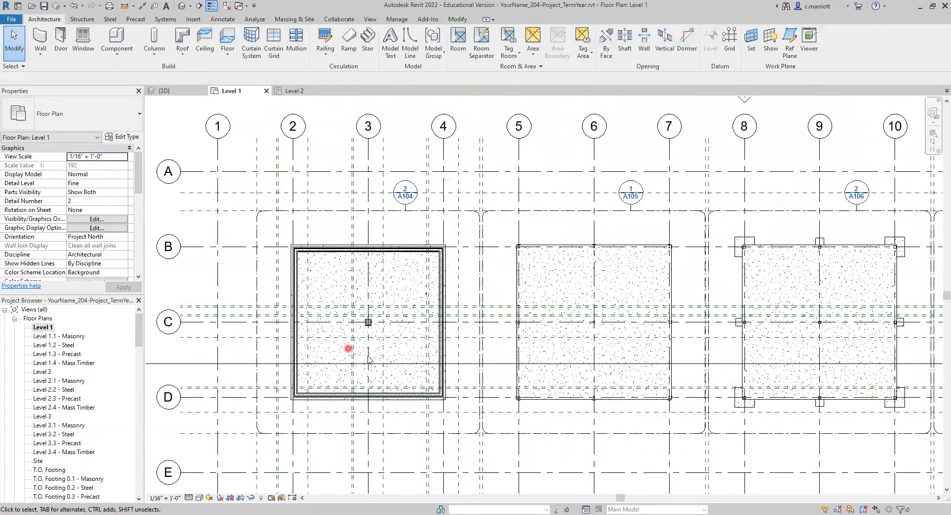
scroll(688, 300, down, 2)
middle_drag(622, 309, 448, 310)
scroll(455, 288, up, 2)
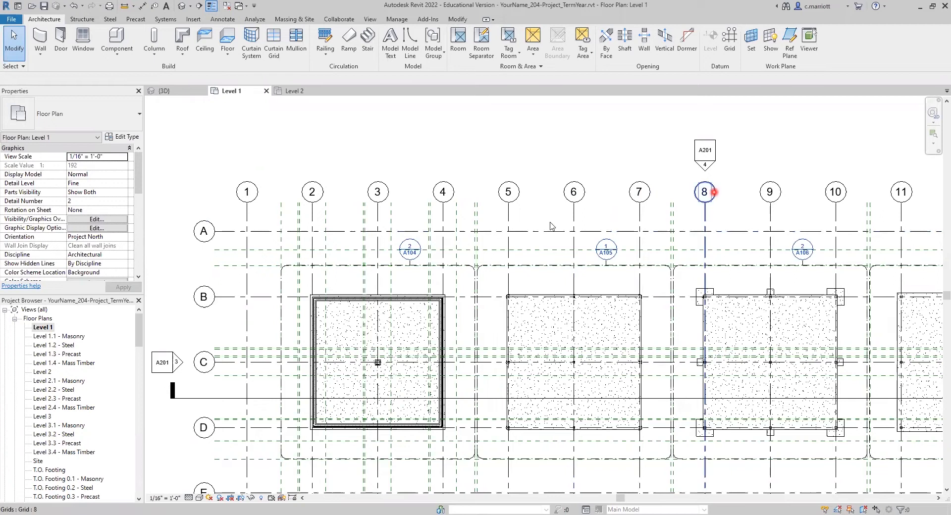
scroll(460, 228, up, 3)
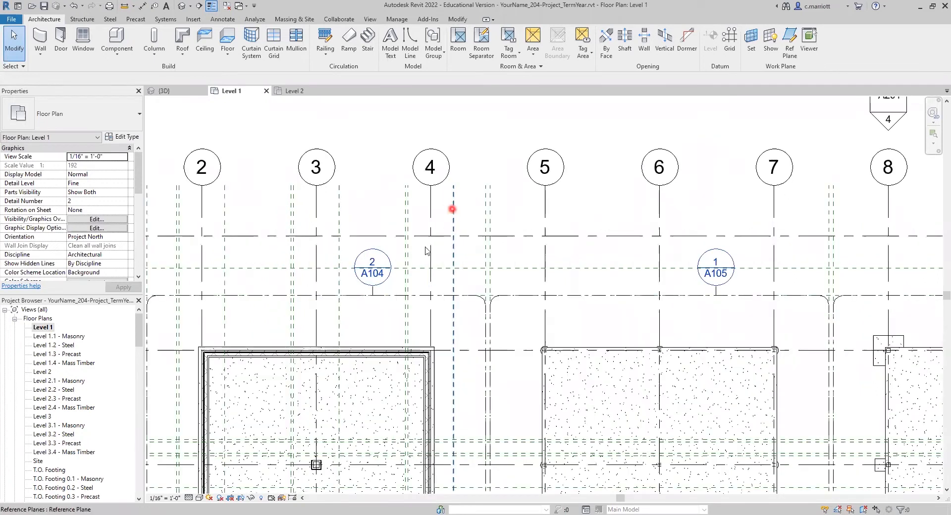
click(456, 215)
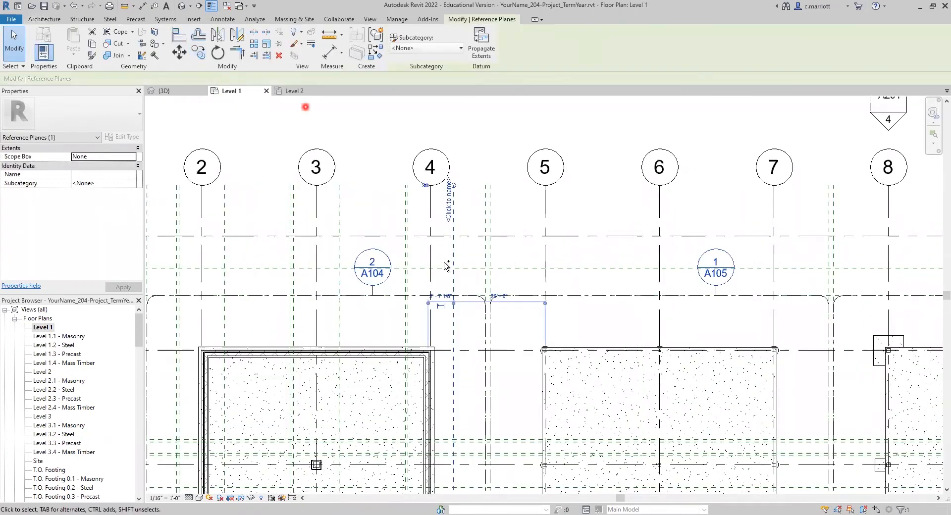
ctrl+click(407, 215)
ctrl+click(404, 216)
scroll(424, 204, down, 3)
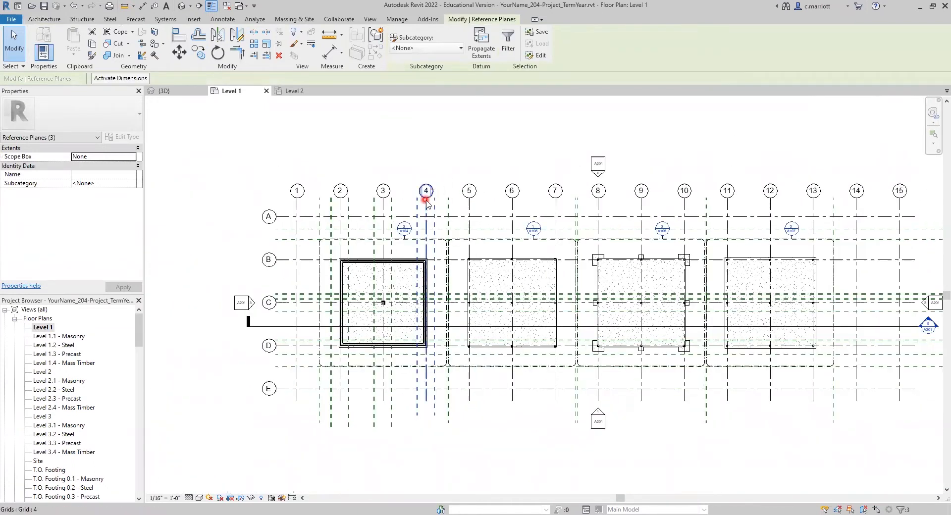
scroll(425, 203, up, 5)
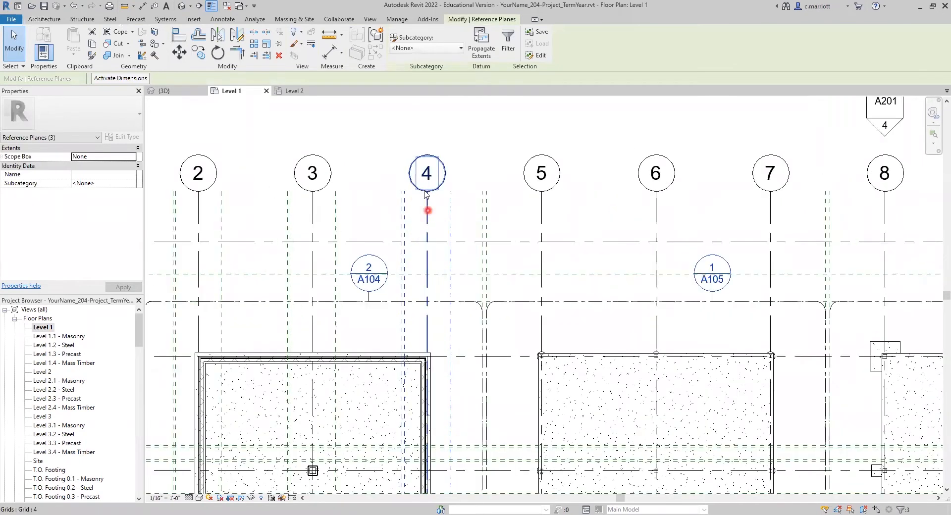
scroll(425, 194, up, 2)
click(198, 52)
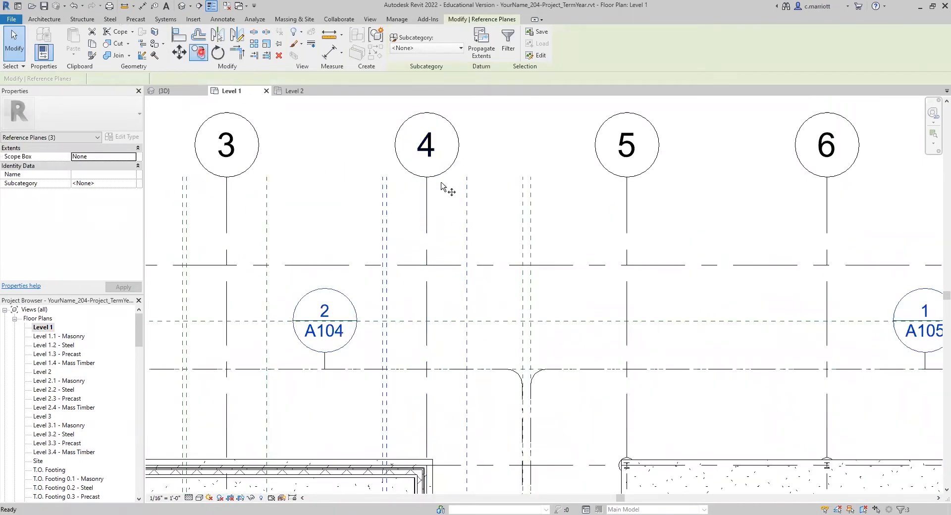
click(427, 178)
scroll(496, 187, down, 4)
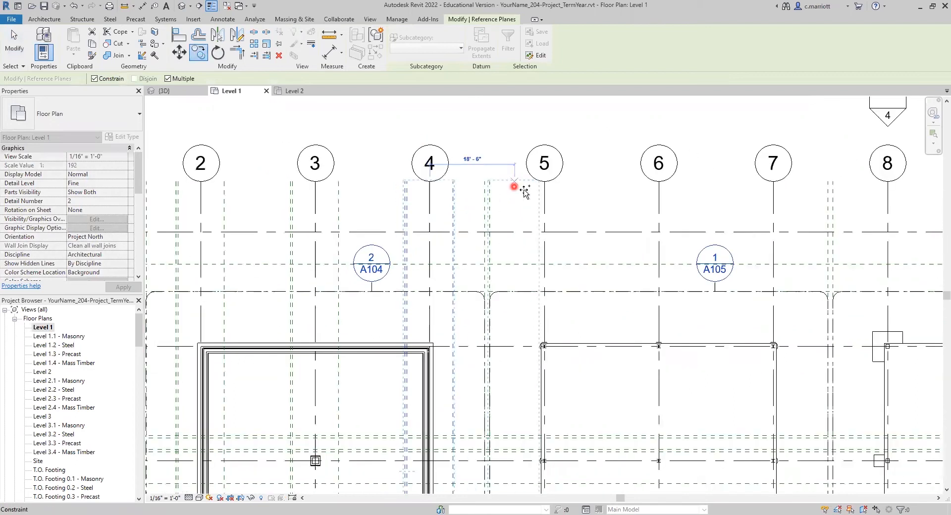
click(535, 184)
click(610, 184)
Continue the multiple copy of the three vertical reference planes at every grid from 7 through 13.
middle_drag(637, 216, 432, 237)
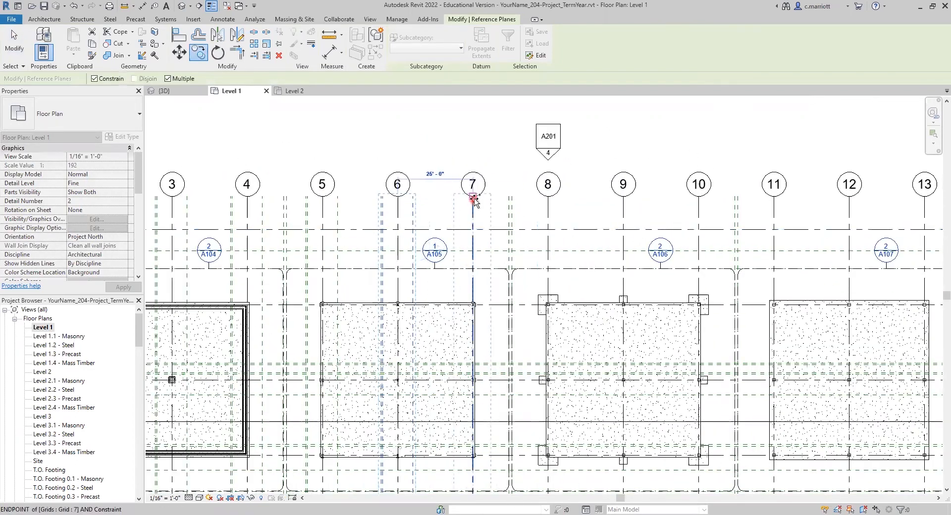
click(472, 196)
click(548, 196)
click(623, 196)
click(698, 196)
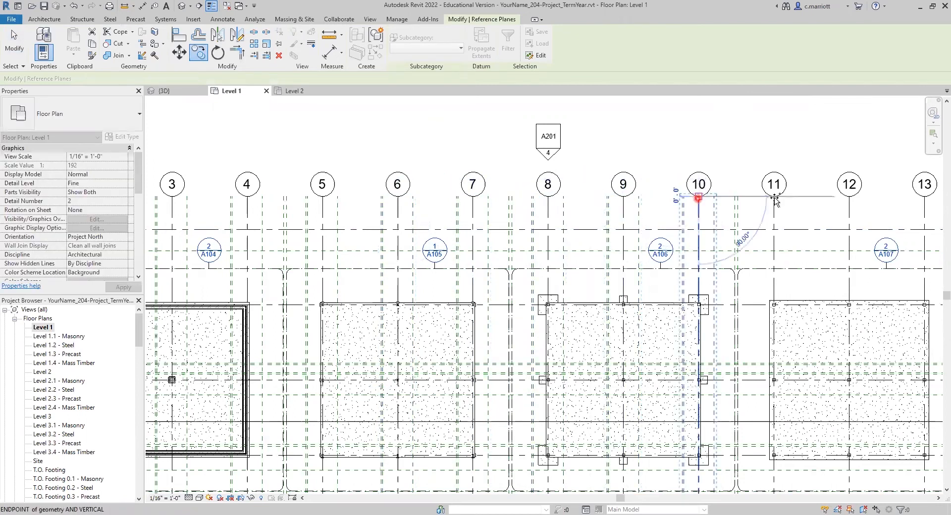
click(774, 196)
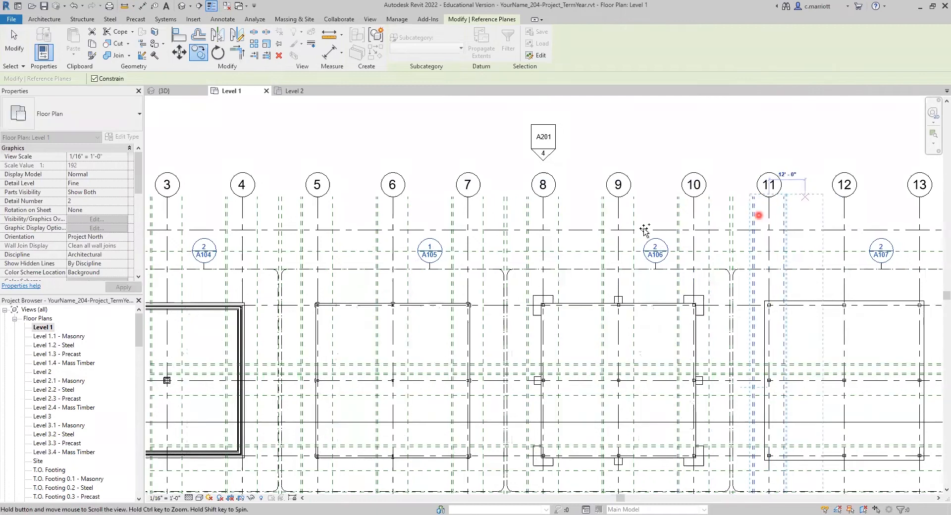
middle_drag(850, 197, 647, 218)
click(647, 218)
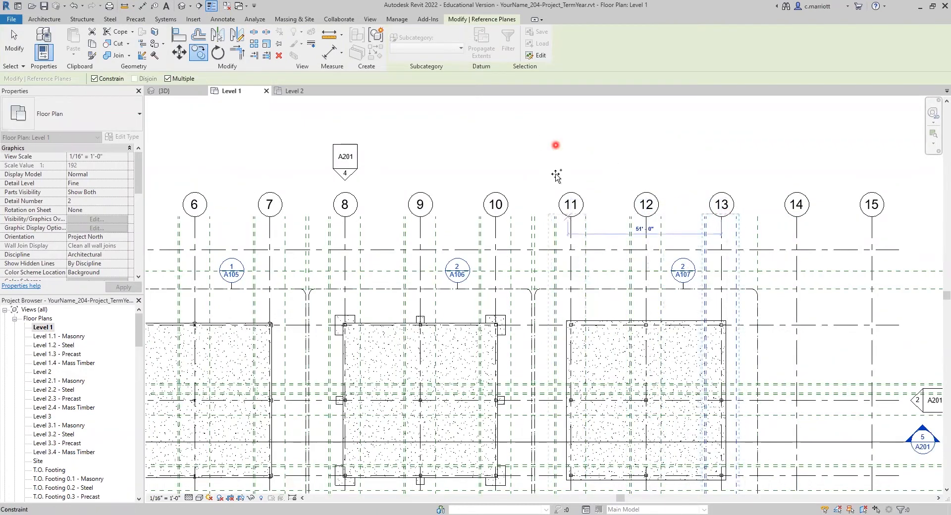
key(Escape)
key(Escape)
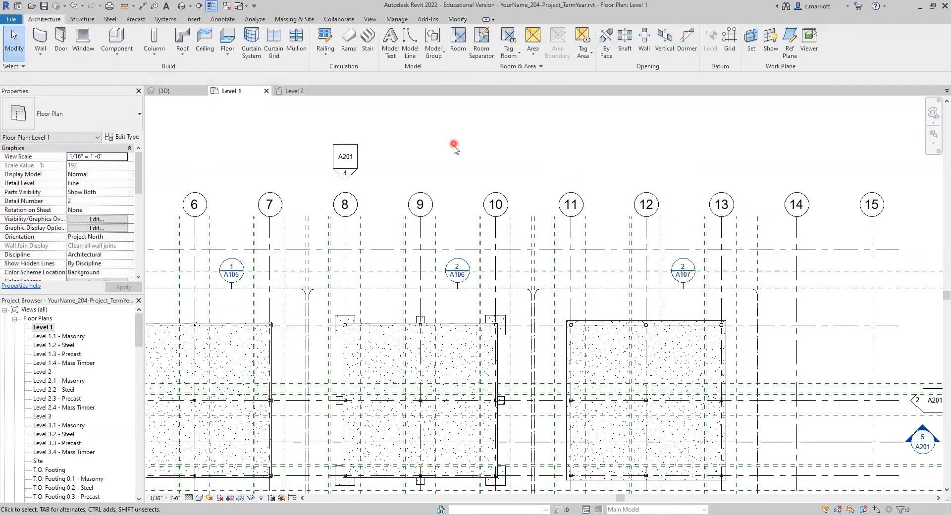
Open Section Looking North and draw a horizontal reference plane along the Level 3 line across all the grids.
scroll(454, 147, down, 2)
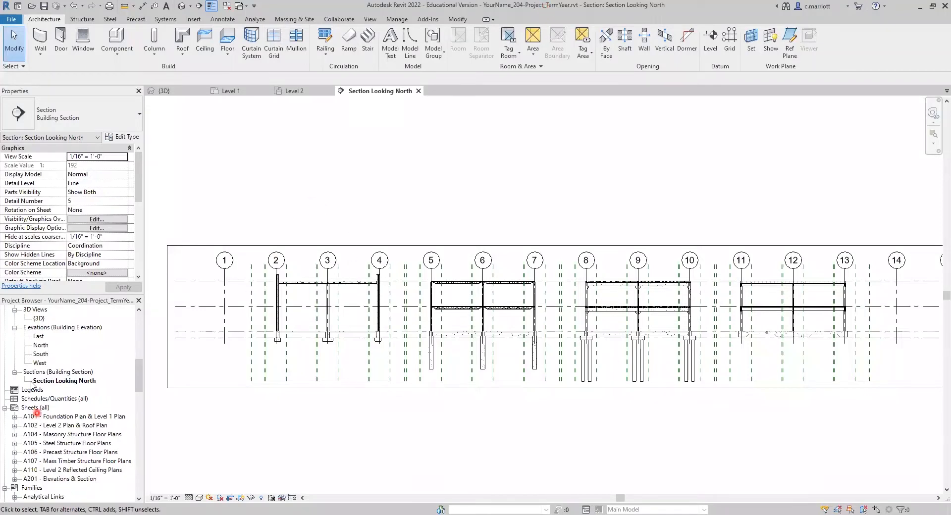
click(472, 215)
click(786, 47)
scroll(216, 278, up, 5)
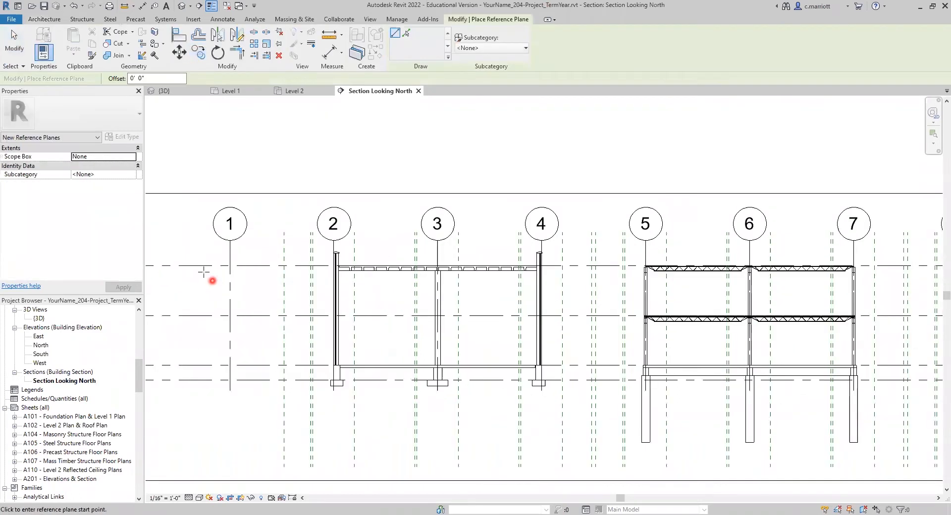
scroll(203, 270, up, 1)
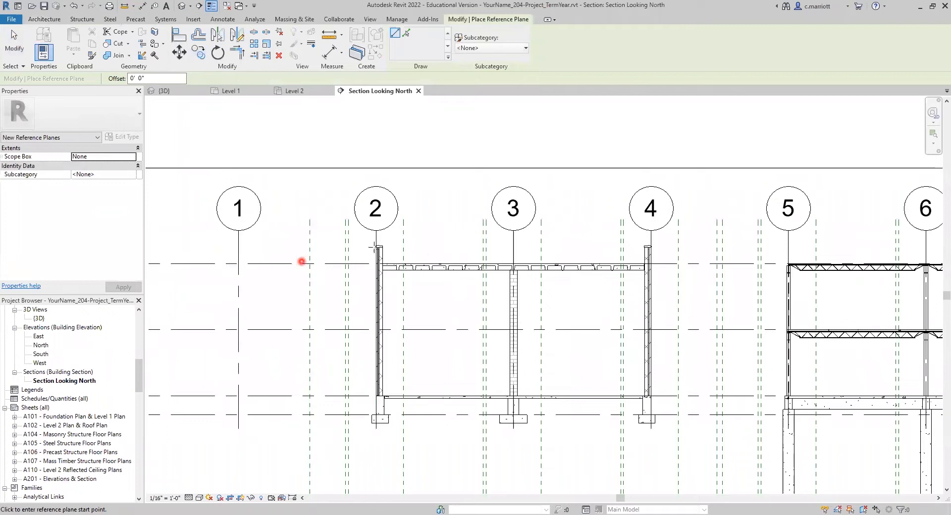
scroll(341, 257, up, 3)
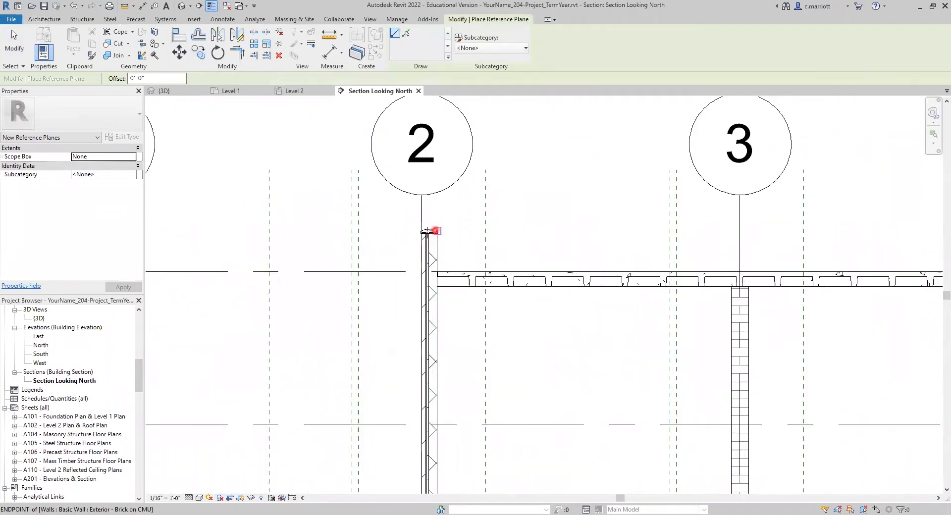
scroll(422, 247, down, 6)
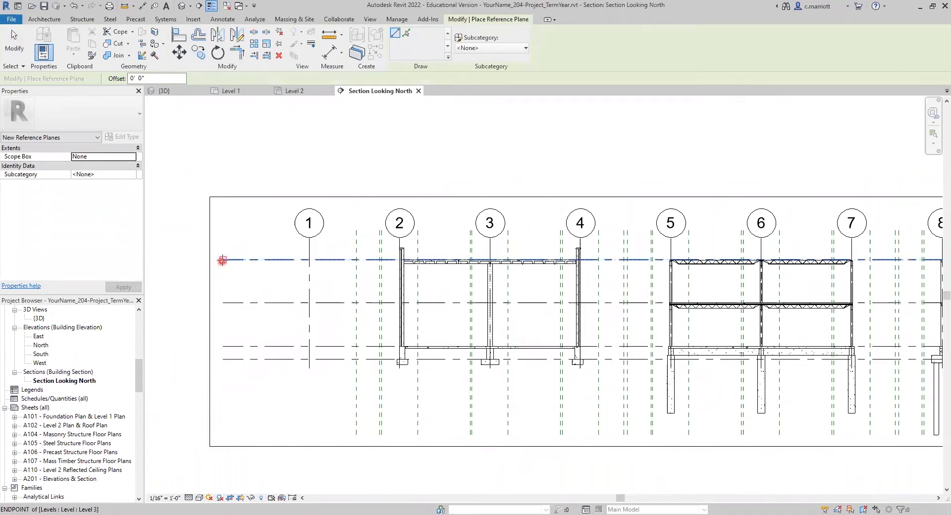
scroll(314, 272, down, 5)
middle_drag(352, 279, 115, 307)
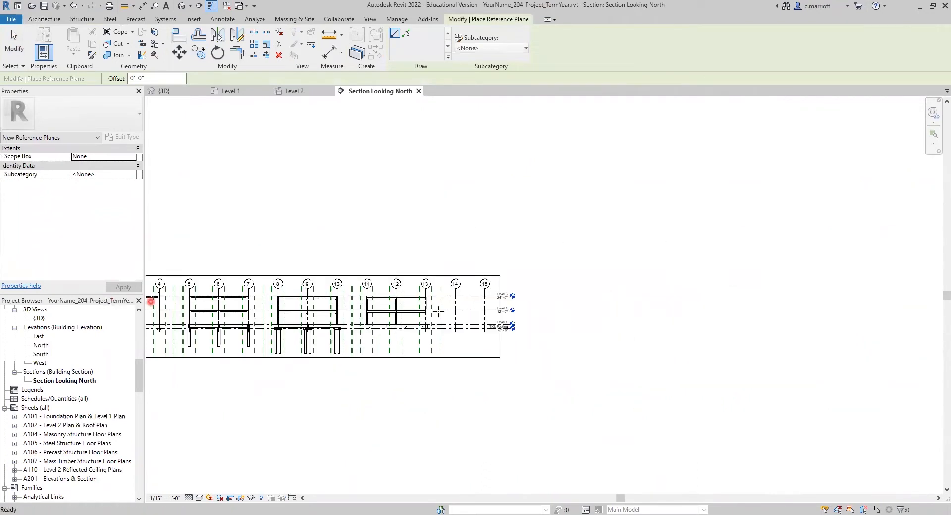
click(541, 298)
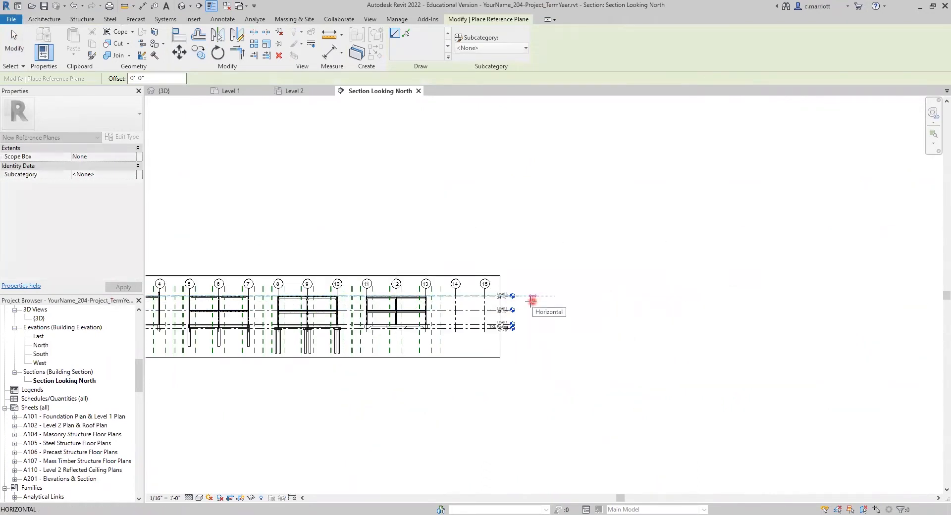
key(Escape)
key(Escape)
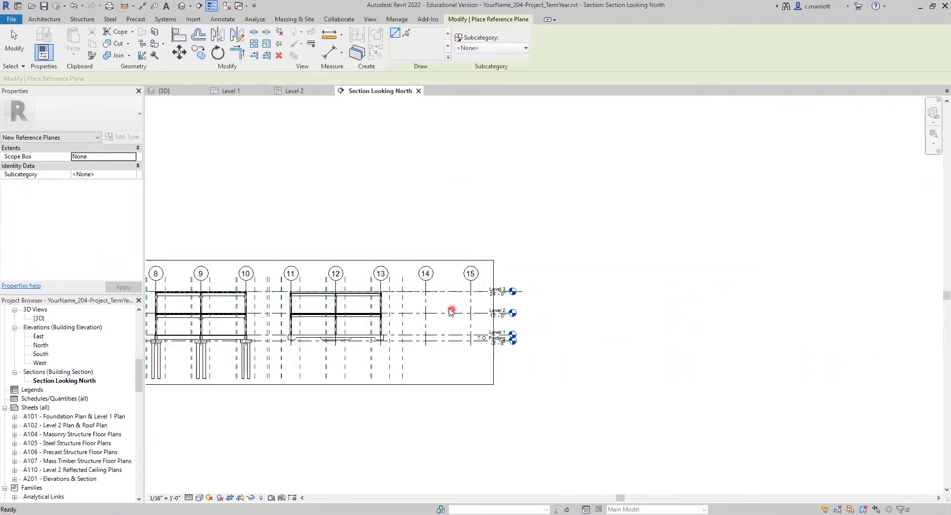
Move the horizontal reference plane at Level 3 straight up so it lies above the masonry wall's parapet.
scroll(515, 312, up, 5)
scroll(639, 303, up, 1)
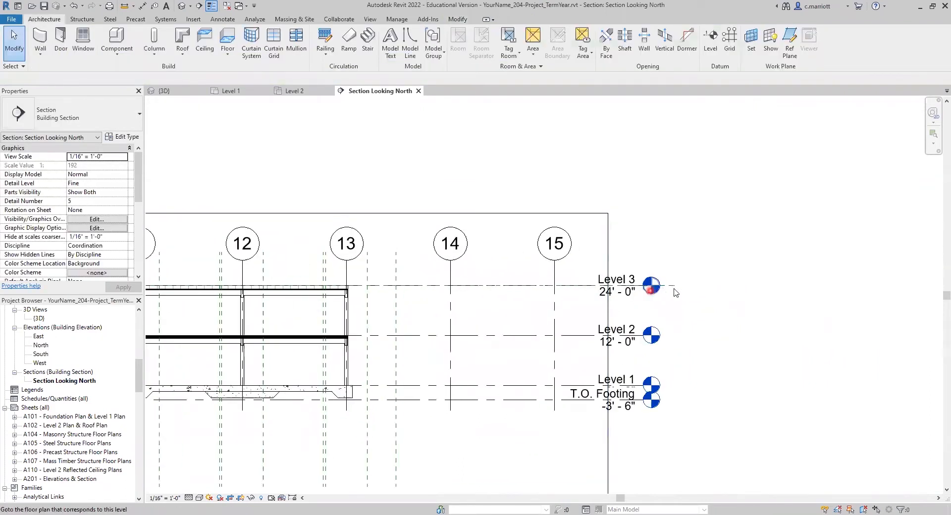
click(673, 286)
middle_drag(404, 325, 678, 361)
middle_drag(315, 361, 507, 366)
middle_drag(185, 365, 361, 365)
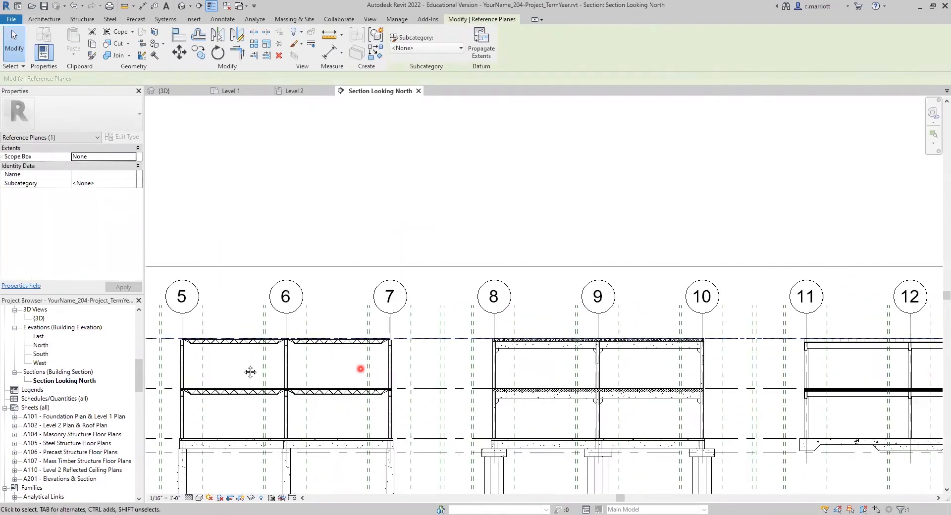
middle_drag(269, 365, 407, 365)
click(184, 56)
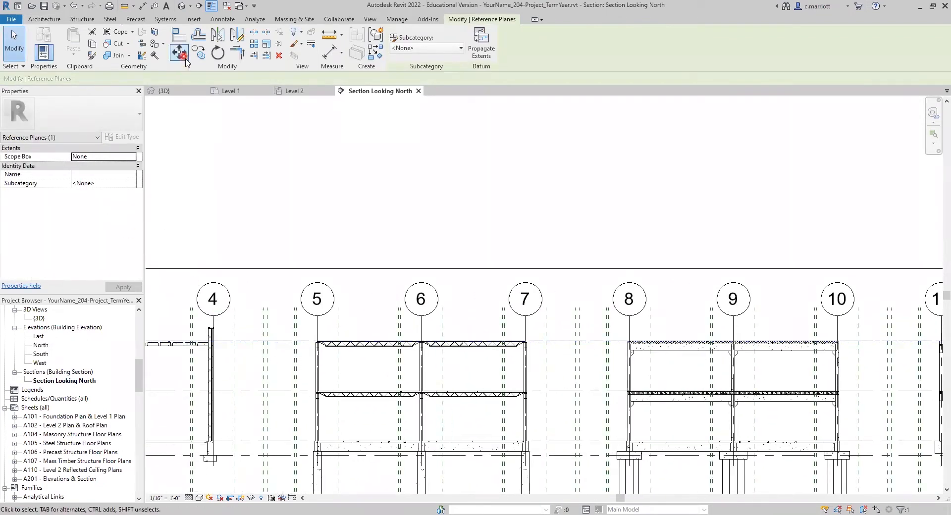
click(270, 246)
click(271, 231)
click(217, 373)
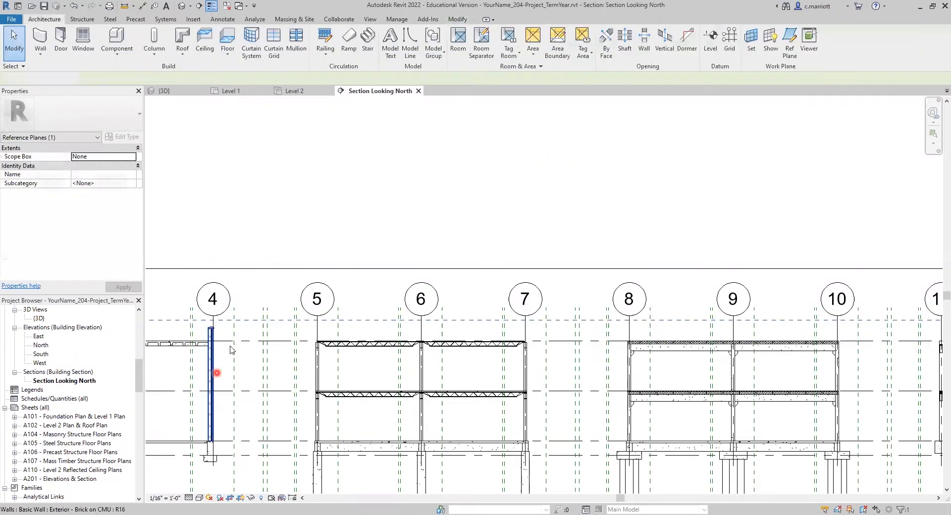
Copy the horizontal reference plane above the parapet 6" upward to form a closely spaced pair.
scroll(230, 346, up, 3)
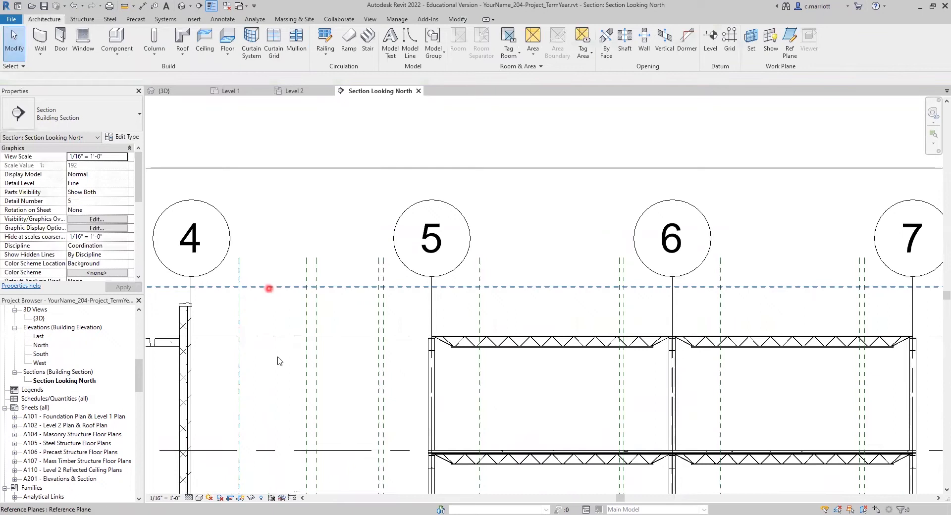
click(269, 288)
click(199, 53)
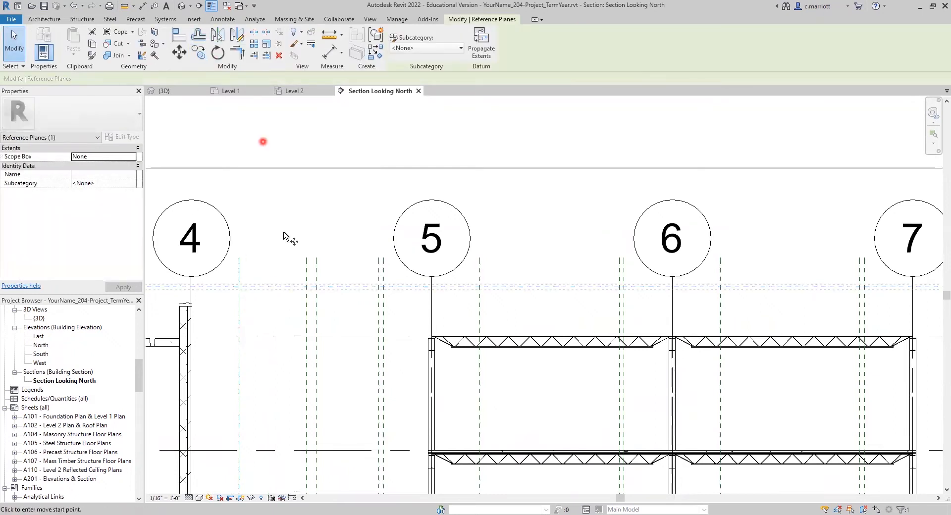
click(283, 232)
text(6)
key(Return)
key(Escape)
key(Escape)
Review the horizontal and vertical reference planes around the structures in the building section.
scroll(268, 219, down, 2)
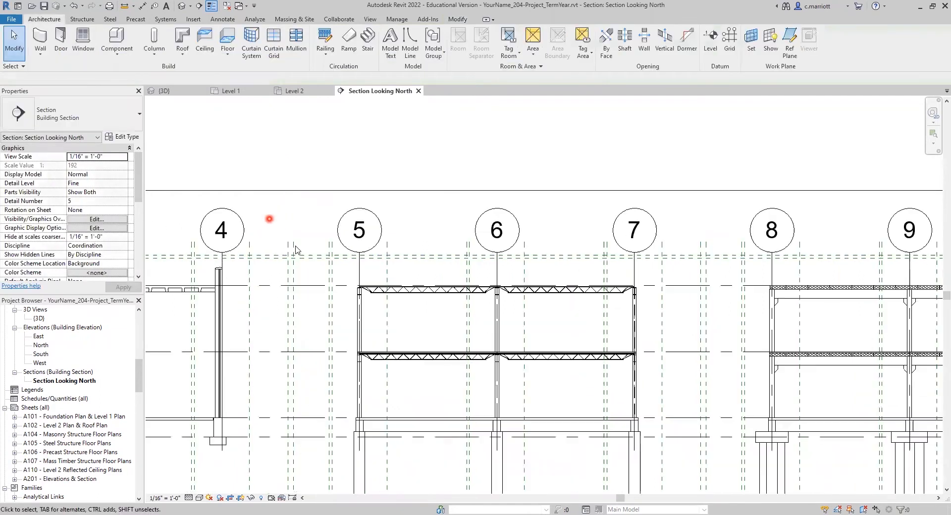
scroll(297, 250, down, 2)
middle_drag(317, 413, 324, 384)
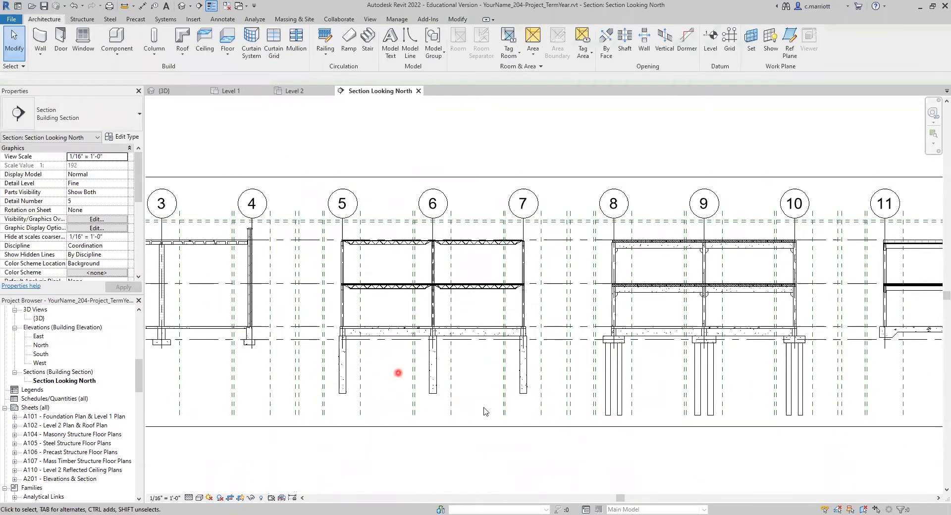
middle_drag(396, 367, 469, 382)
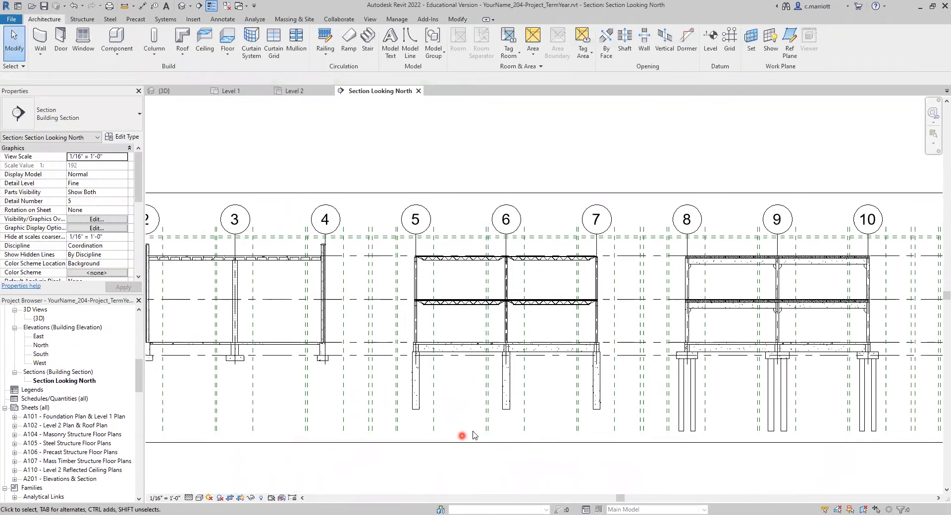
scroll(462, 436, down, 2)
middle_drag(486, 431, 406, 429)
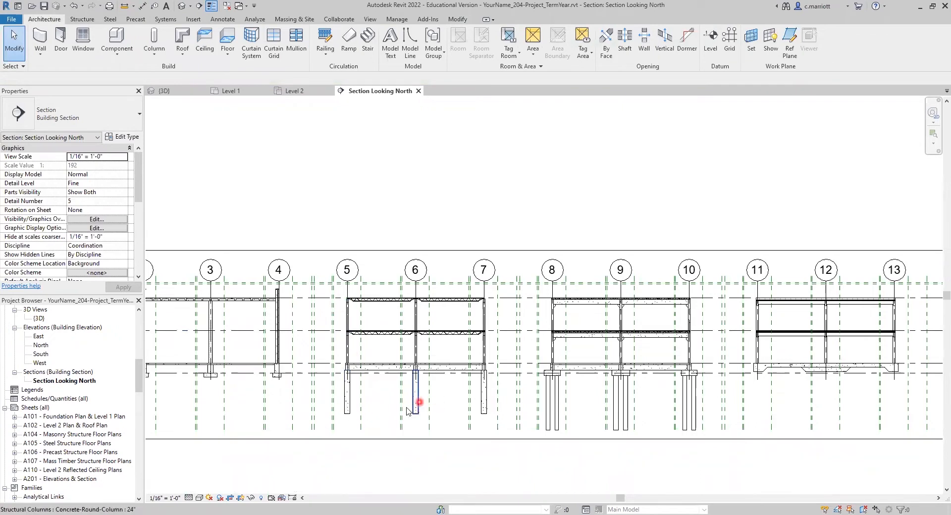
middle_drag(353, 399, 464, 400)
middle_drag(253, 394, 309, 423)
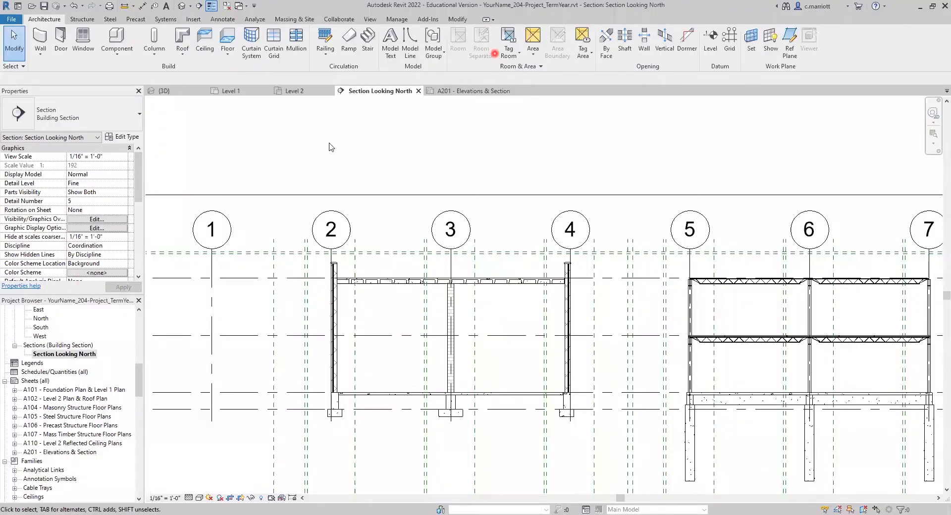
Draw a callout around the masonry wall at grid 2, from the reference planes above the parapet to below the footing.
click(369, 19)
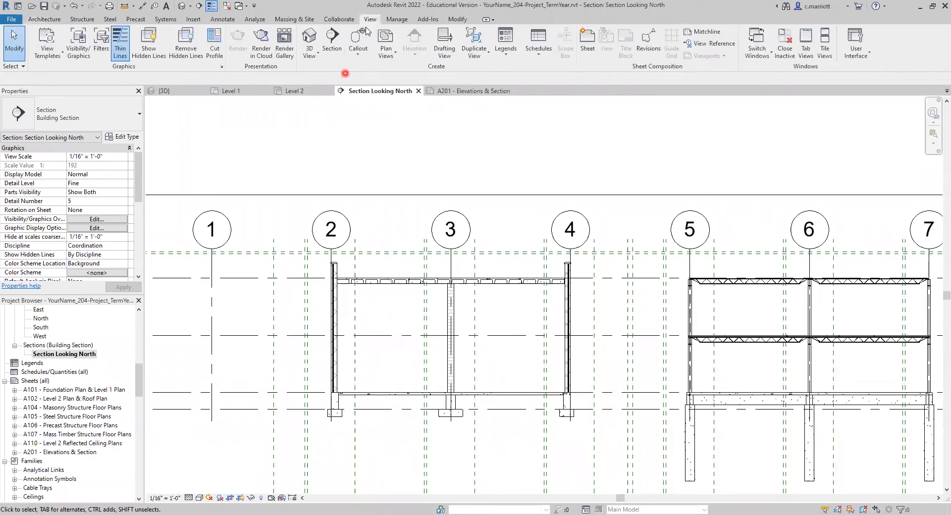
click(357, 41)
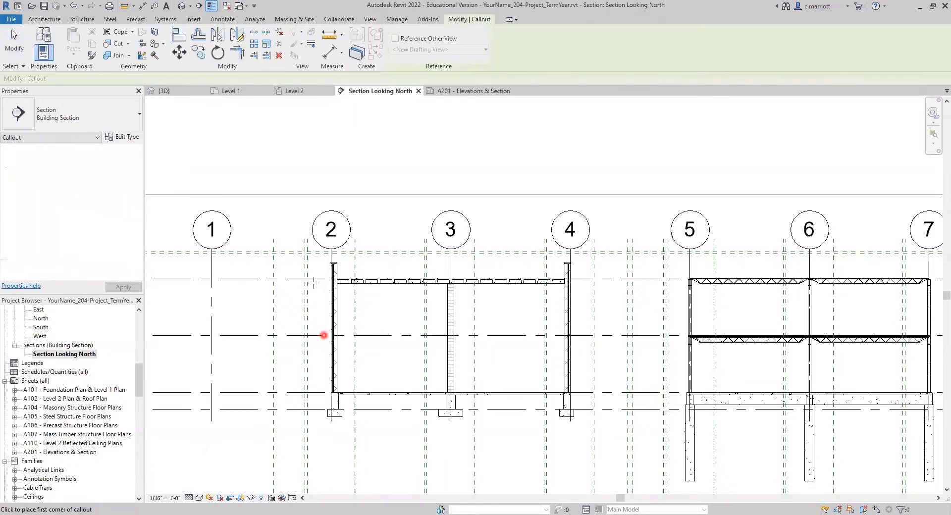
scroll(304, 266, up, 3)
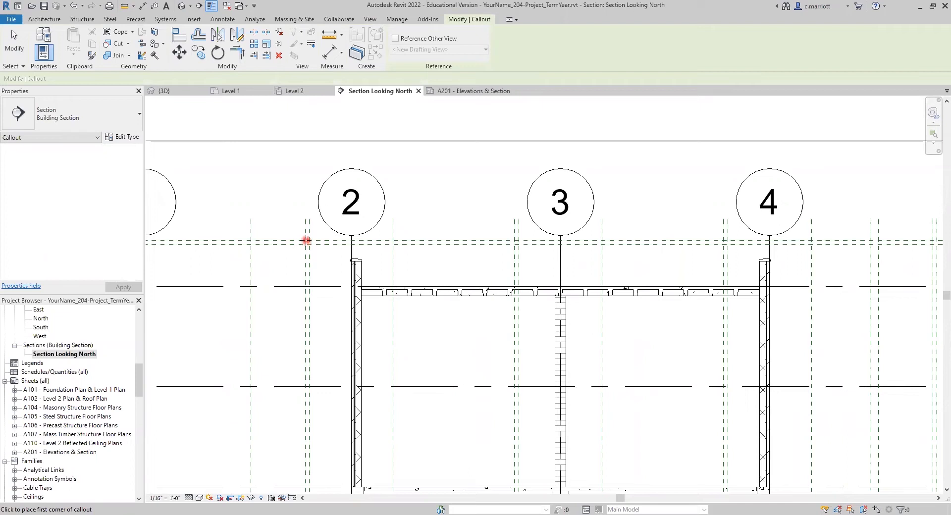
click(305, 240)
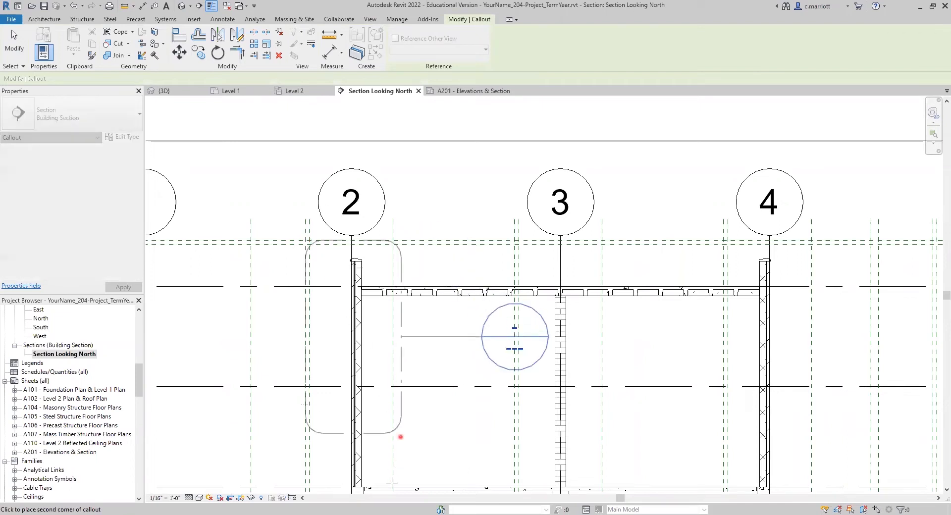
scroll(395, 450, down, 5)
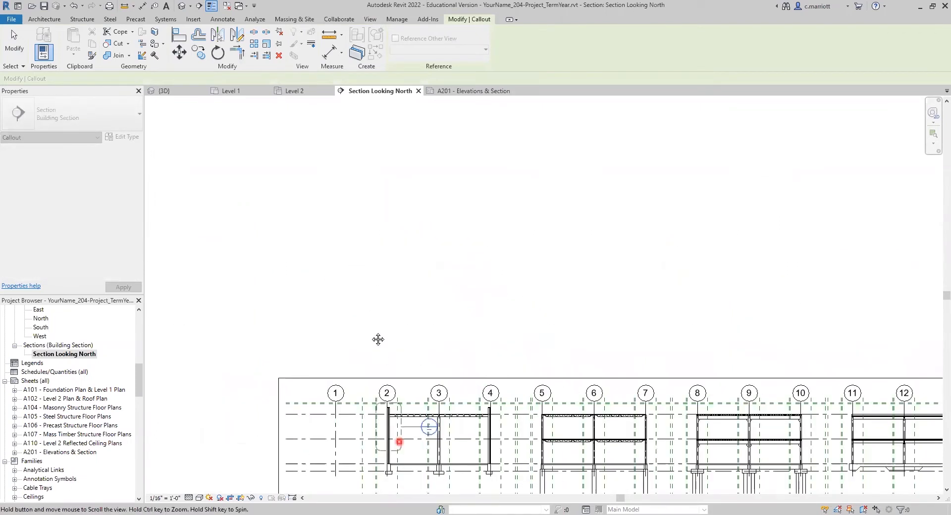
scroll(366, 371, up, 4)
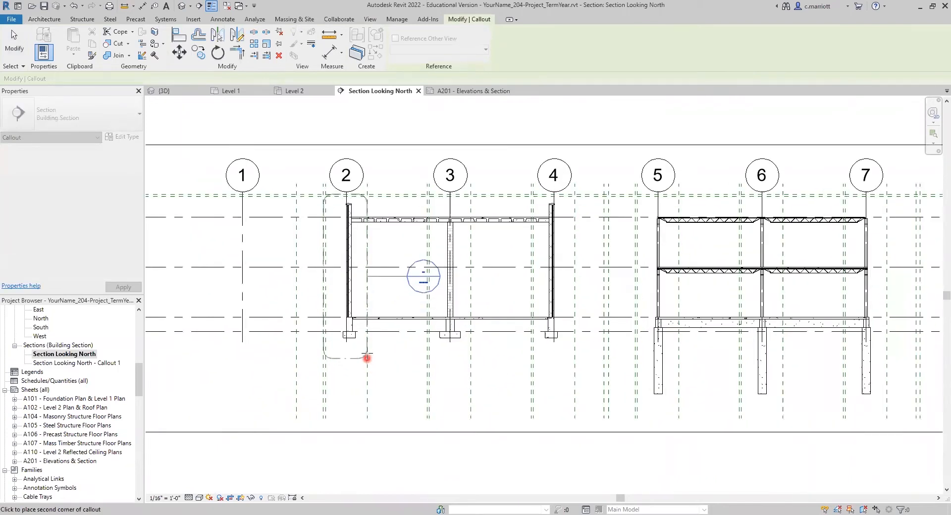
scroll(367, 353, up, 1)
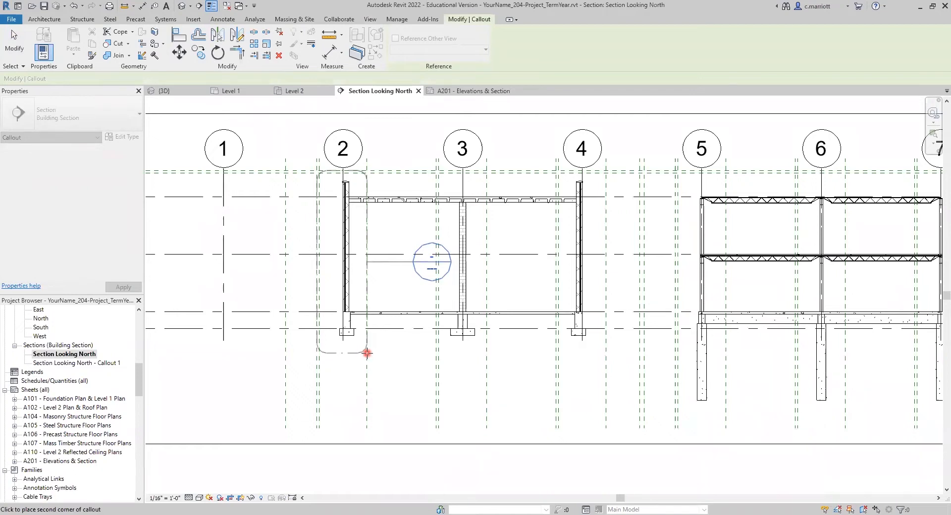
click(367, 353)
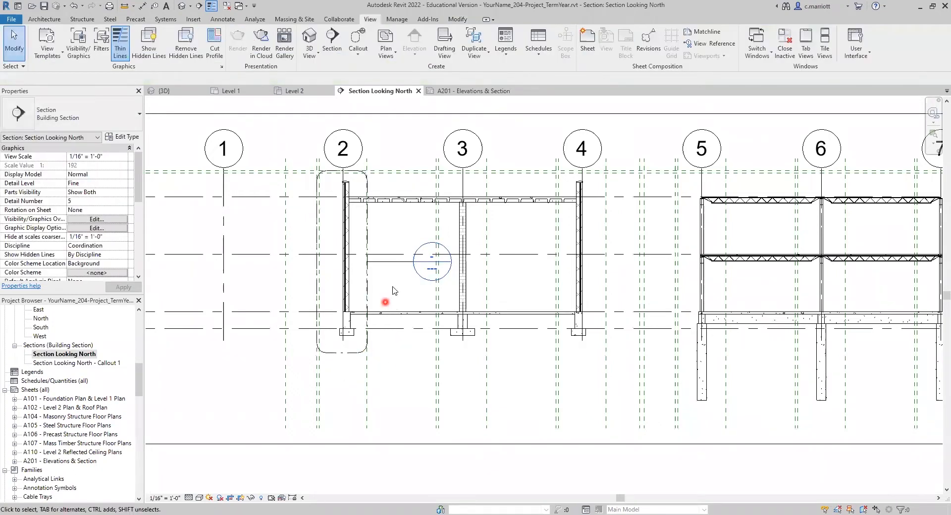
Move the head of the grid 2 callout up beside the callout's upper corner, between the bubbles of grids 2 and 3.
middle_drag(400, 291, 406, 374)
scroll(408, 369, up, 3)
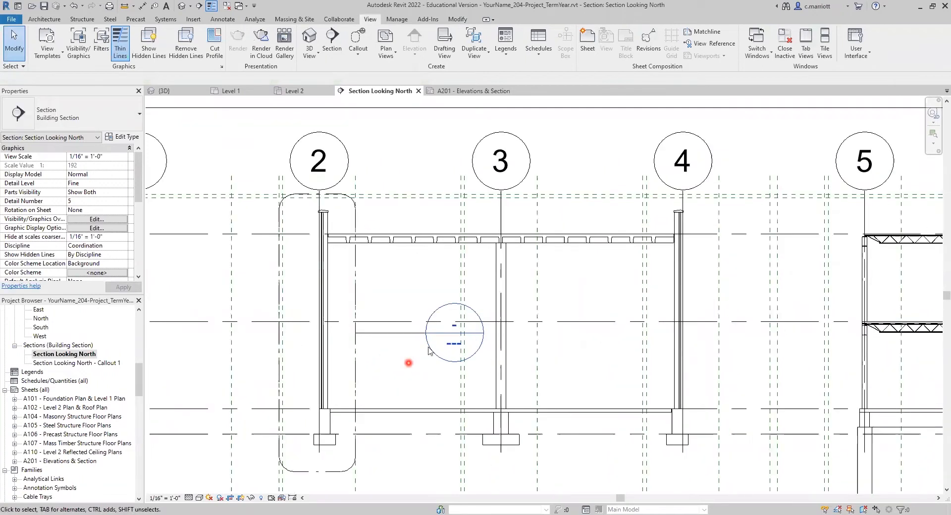
click(411, 335)
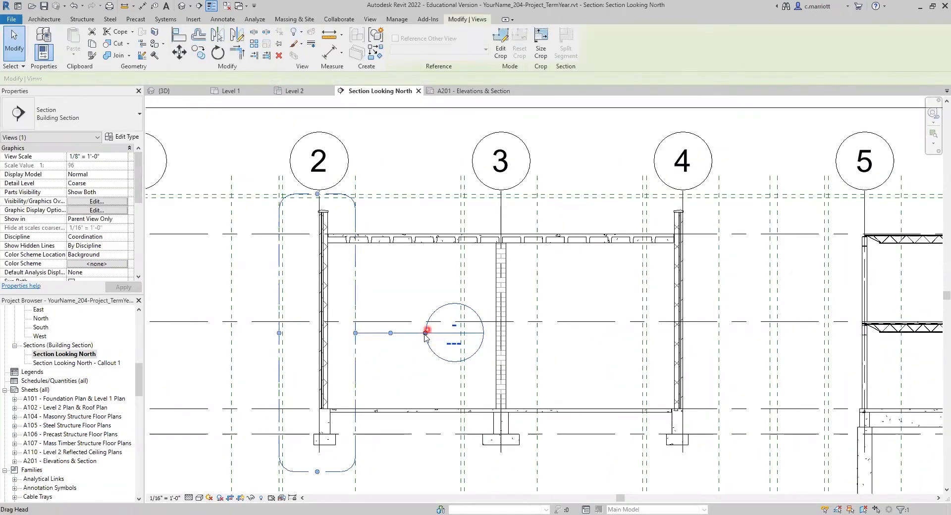
drag(425, 334, 377, 200)
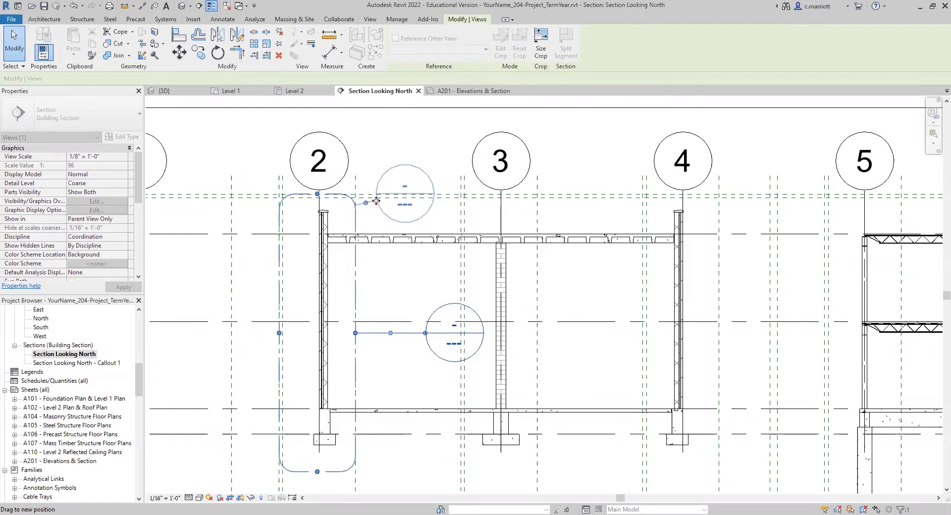
drag(376, 201, 382, 199)
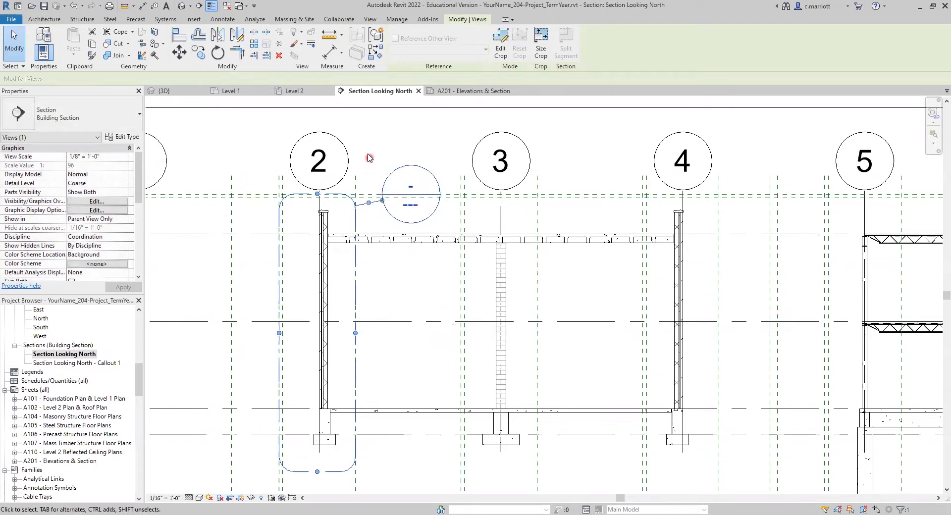
click(382, 135)
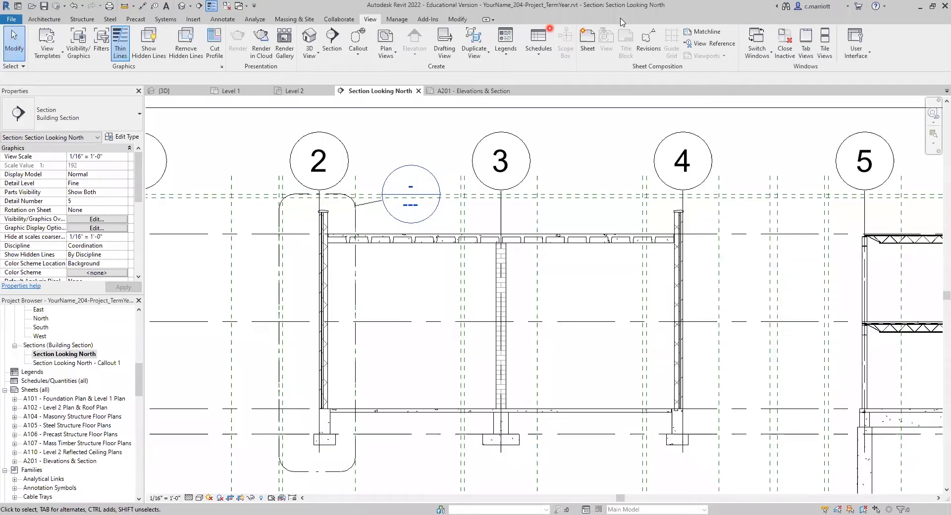
Rename the callout view Section Looking North - Callout 1 as Masonry-Wall Section.
click(44, 364)
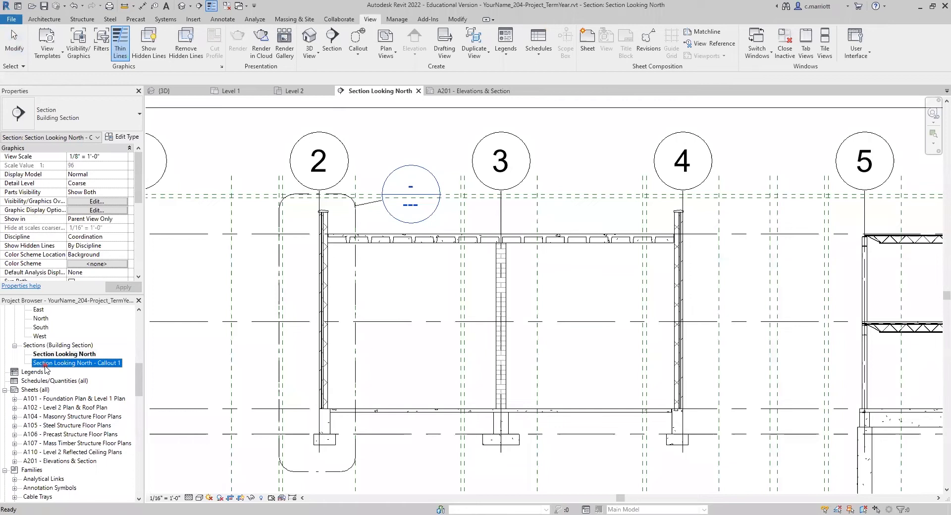
right_click(46, 367)
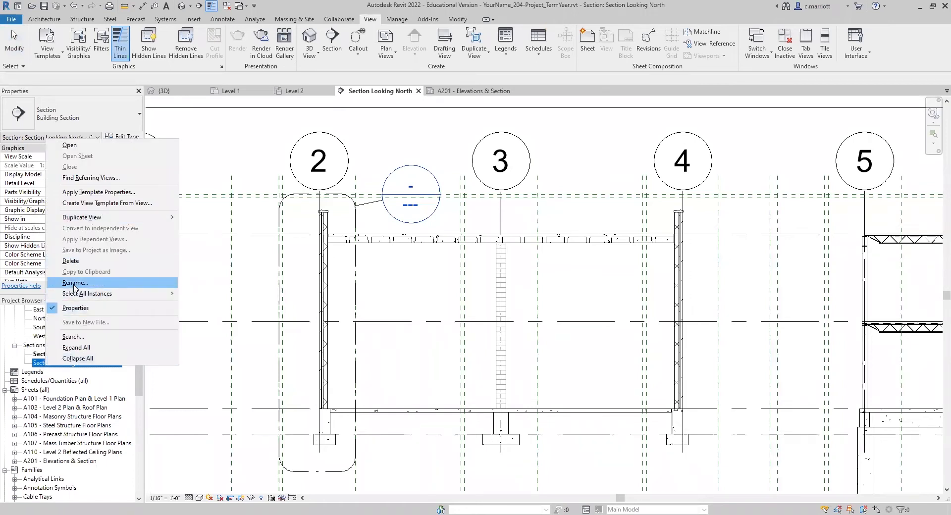
key(Return)
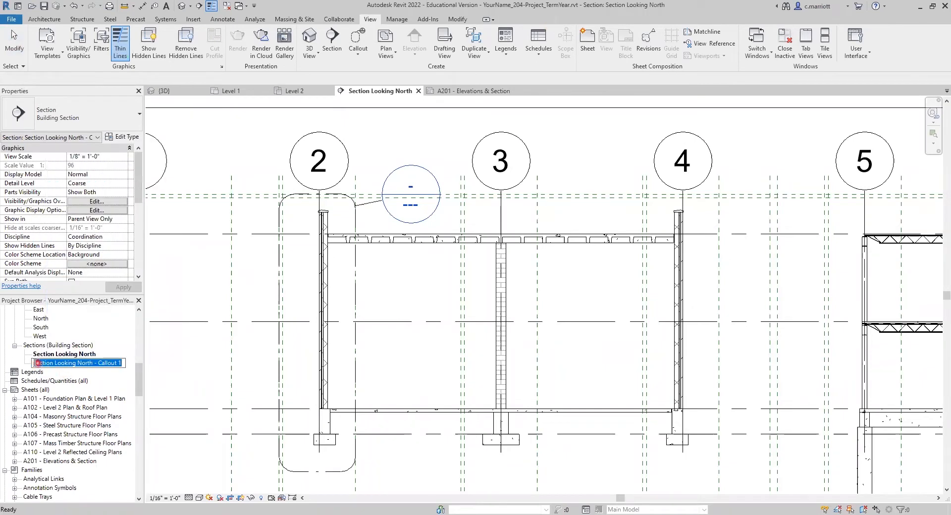
key(Home)
text(Ma)
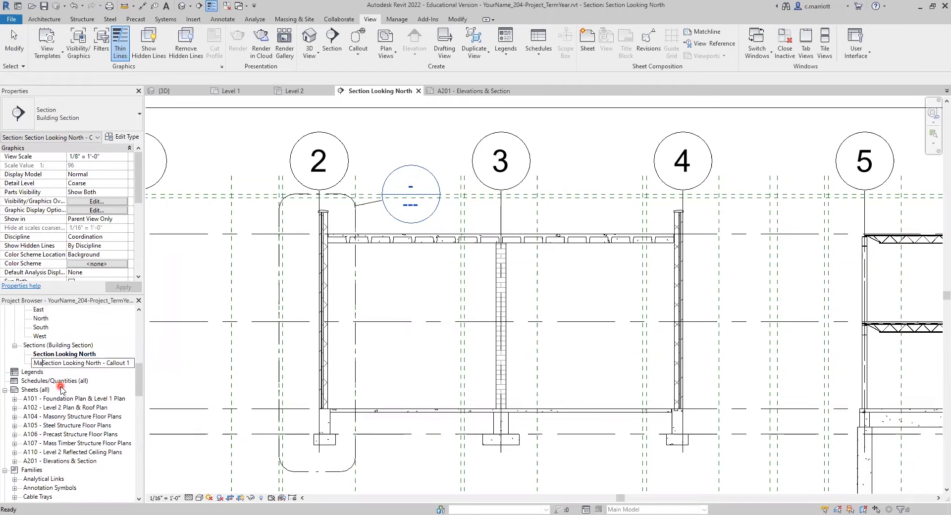
text(sonry-)
key(ctrl+shift+Right)
key(ctrl+shift+Right)
key(ctrl+shift+Right)
key(ctrl+shift+Right)
key(ctrl+shift+Right)
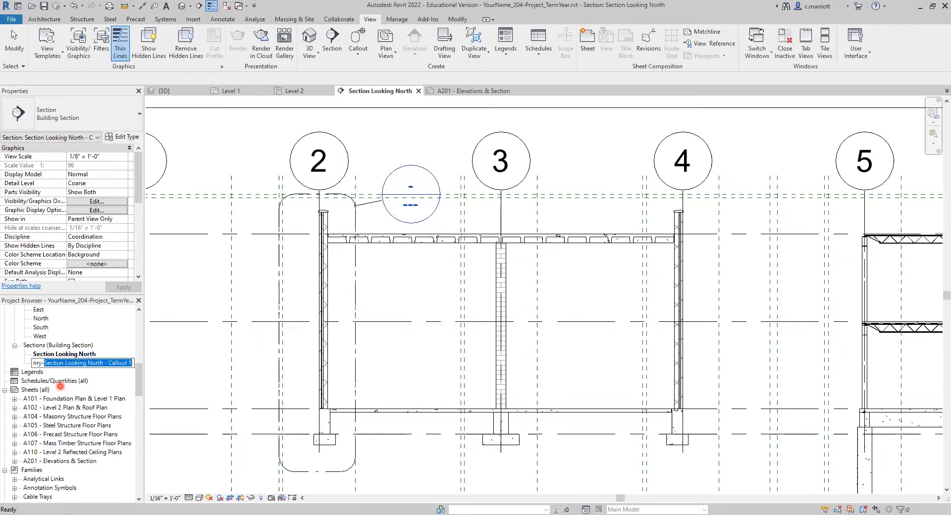
text(Wall Section)
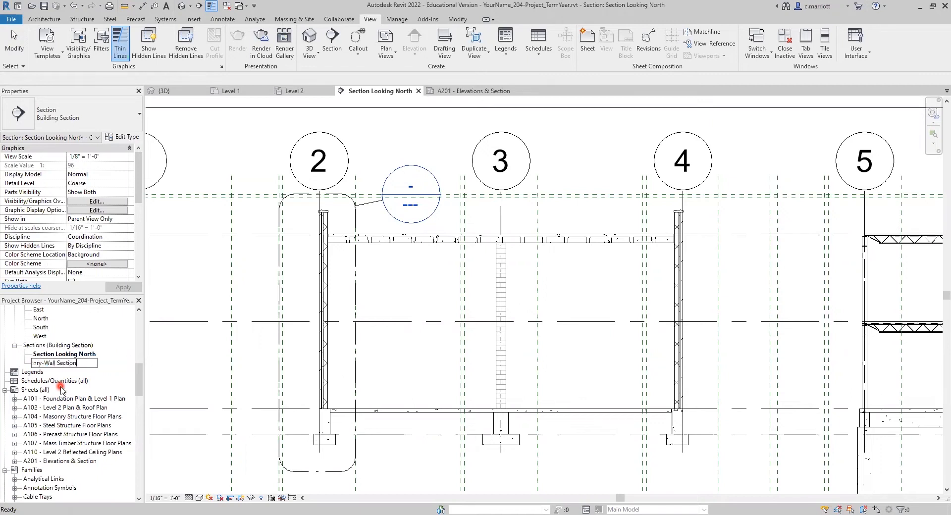
click(61, 355)
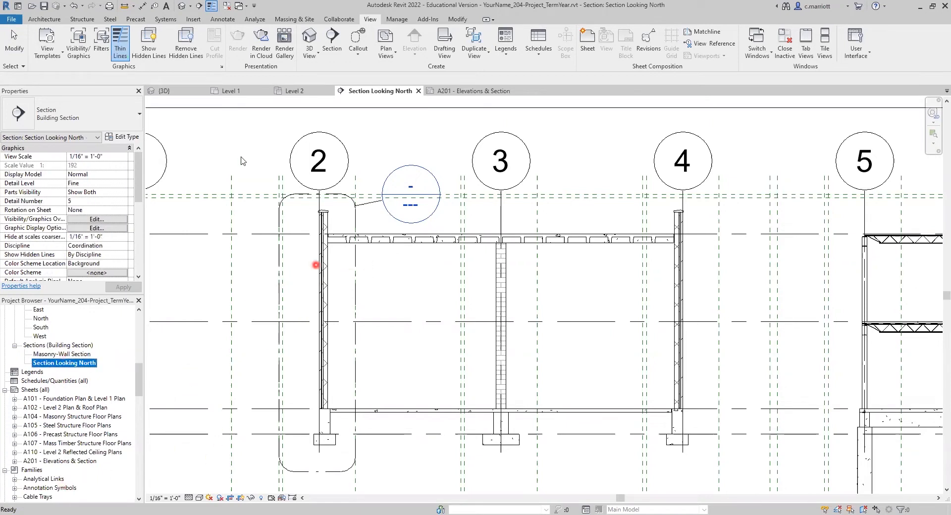
double_click(43, 363)
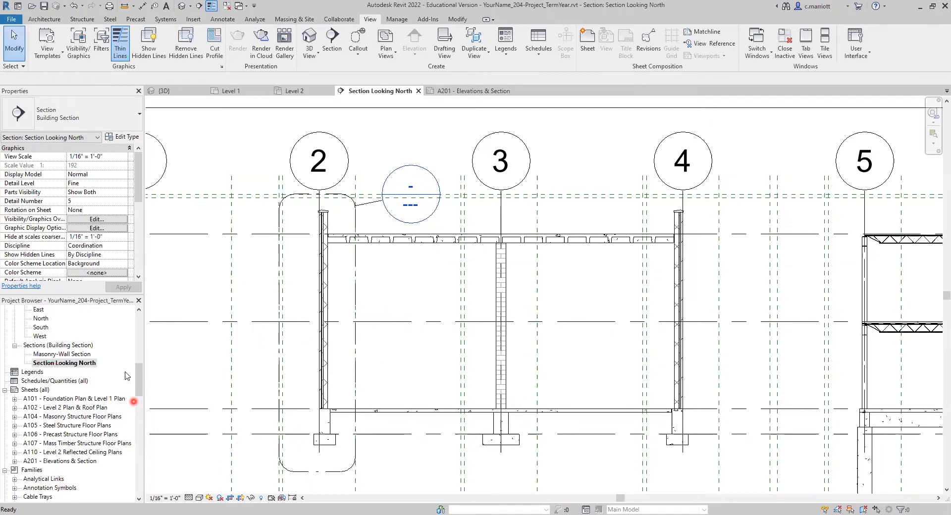
click(58, 355)
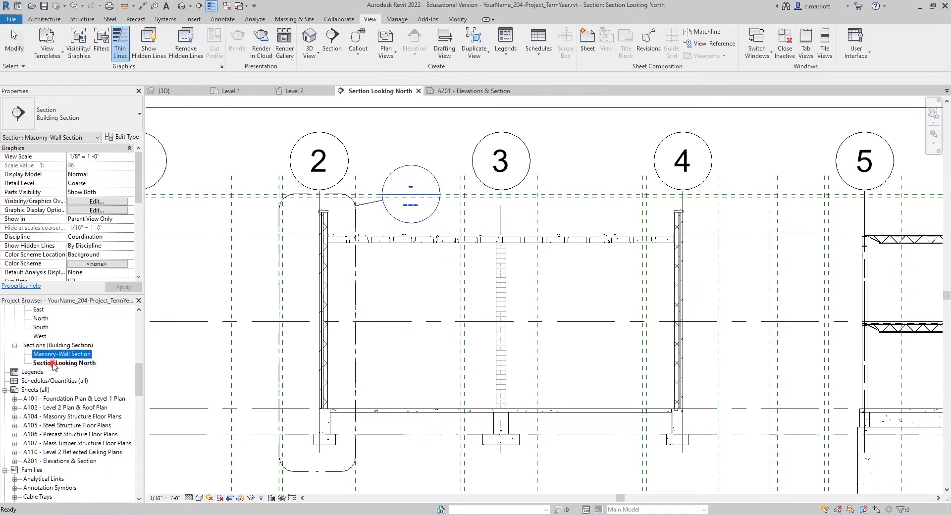
click(52, 363)
click(163, 390)
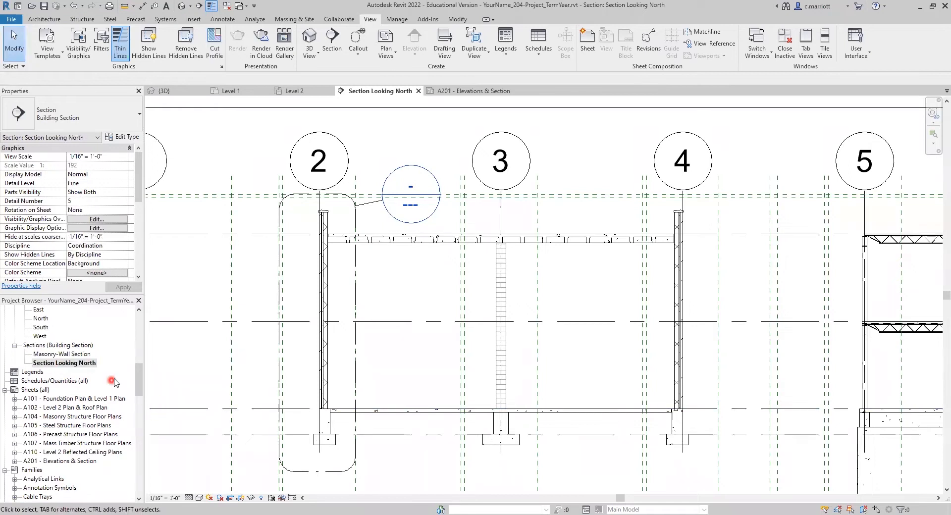
Open the Masonry-Wall Section view and set its detail level to Fine and its scale to 3/4" = 1'-0".
double_click(60, 355)
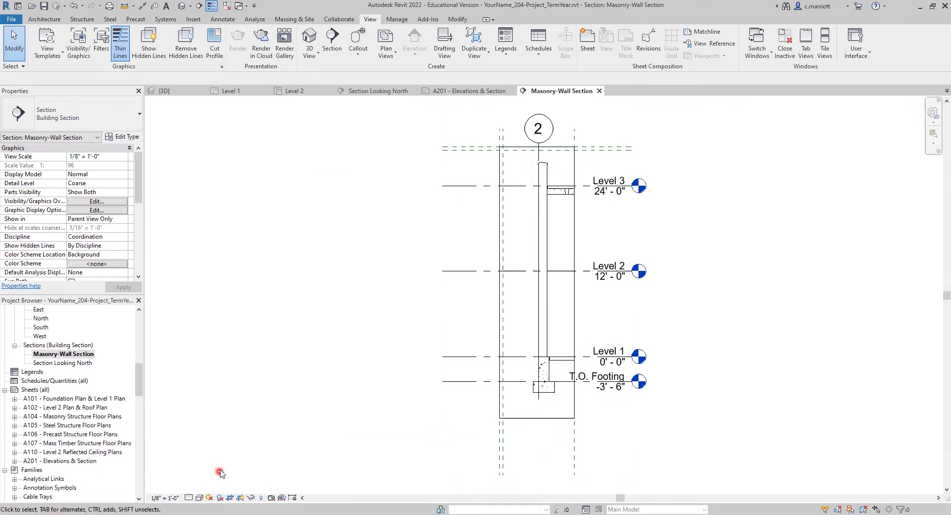
click(190, 487)
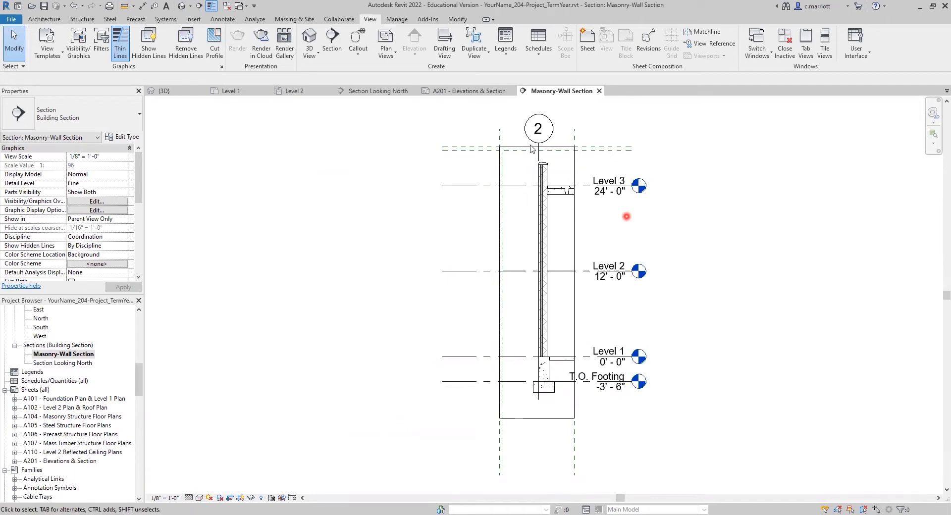
click(161, 499)
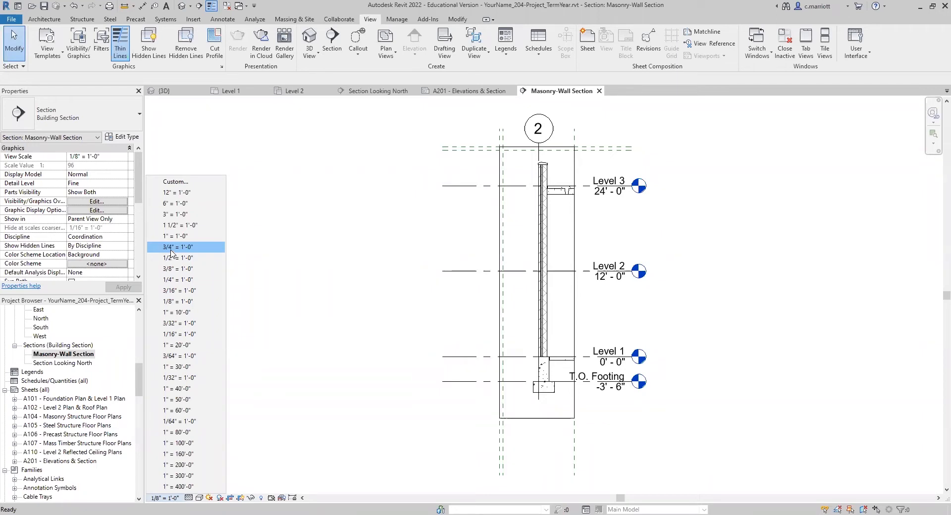
click(170, 248)
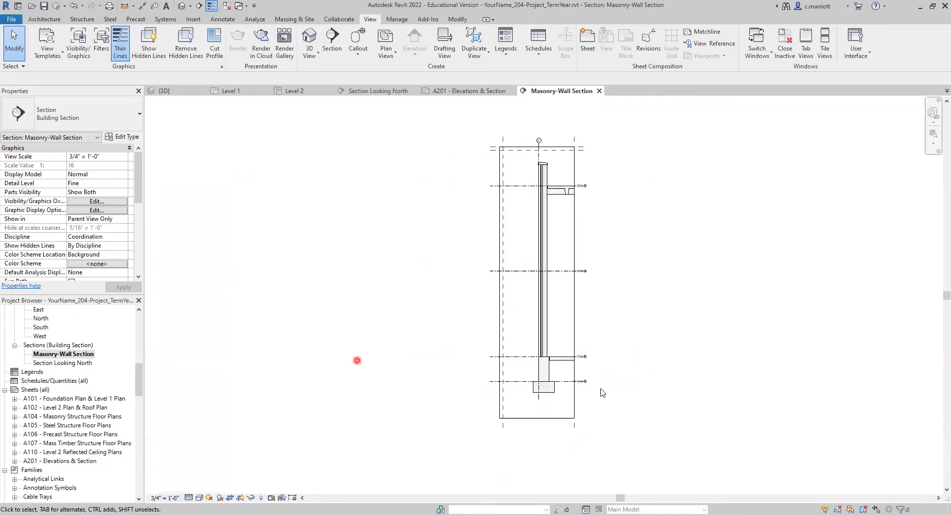
scroll(561, 333, up, 3)
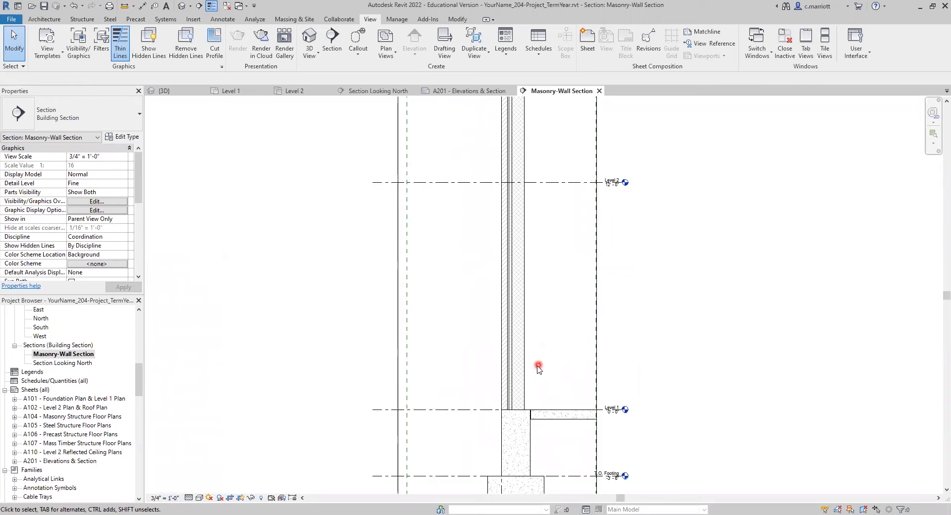
scroll(538, 366, down, 6)
scroll(531, 273, up, 6)
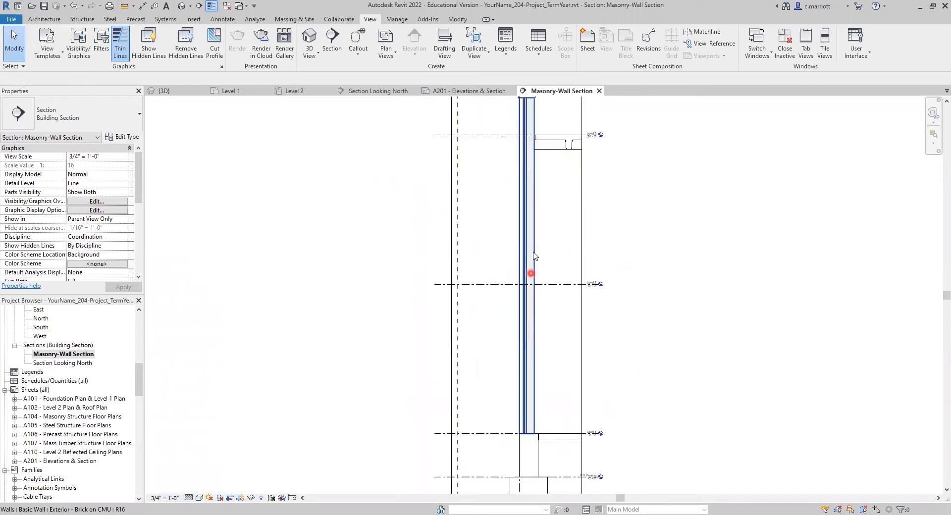
scroll(519, 359, down, 1)
scroll(518, 359, down, 2)
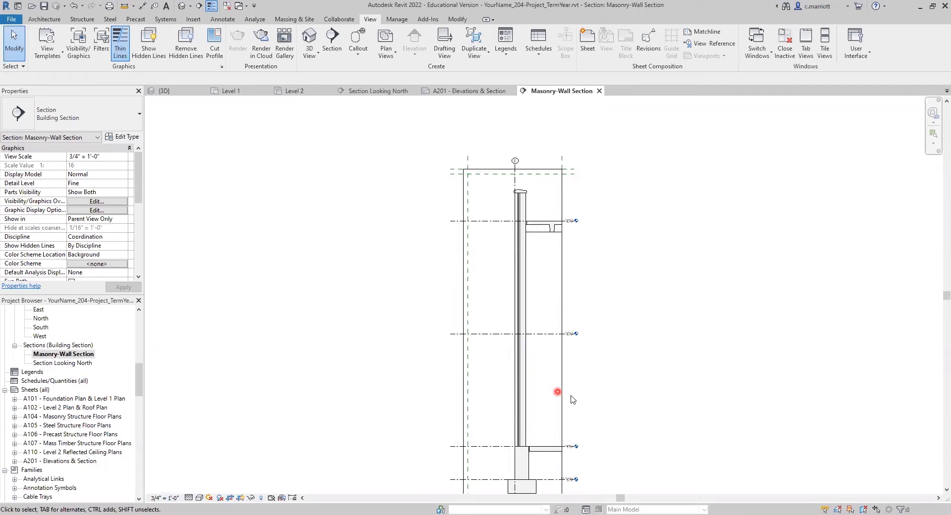
Return to Section Looking North and copy the masonry wall callout horizontally from grid 2 to grid 3.
double_click(55, 364)
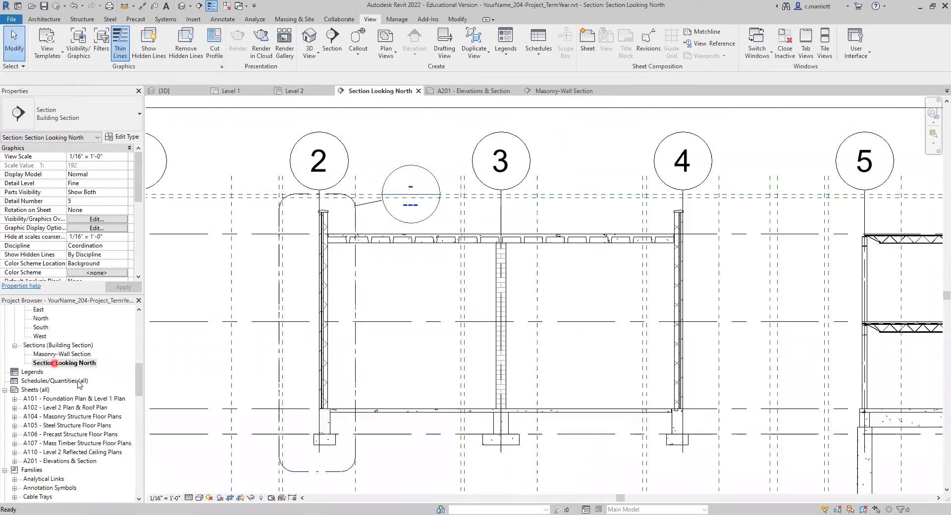
click(355, 379)
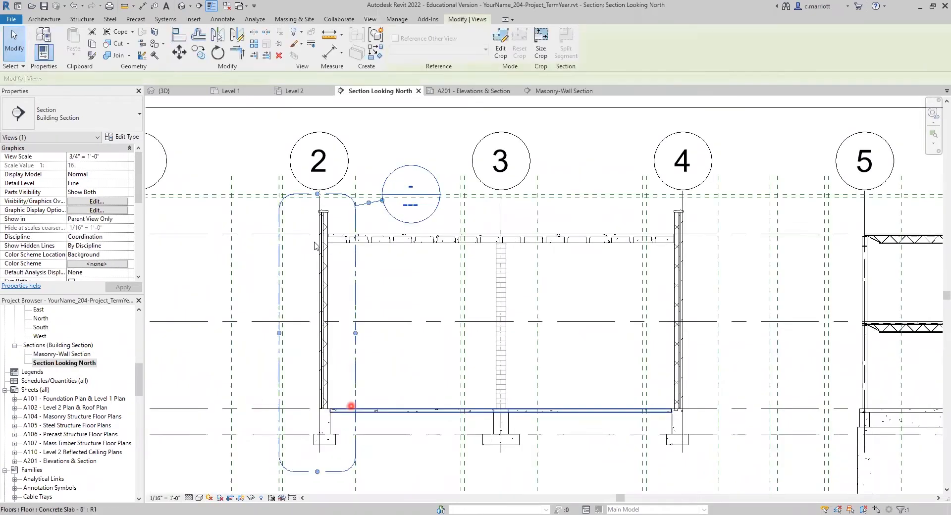
click(198, 53)
click(317, 194)
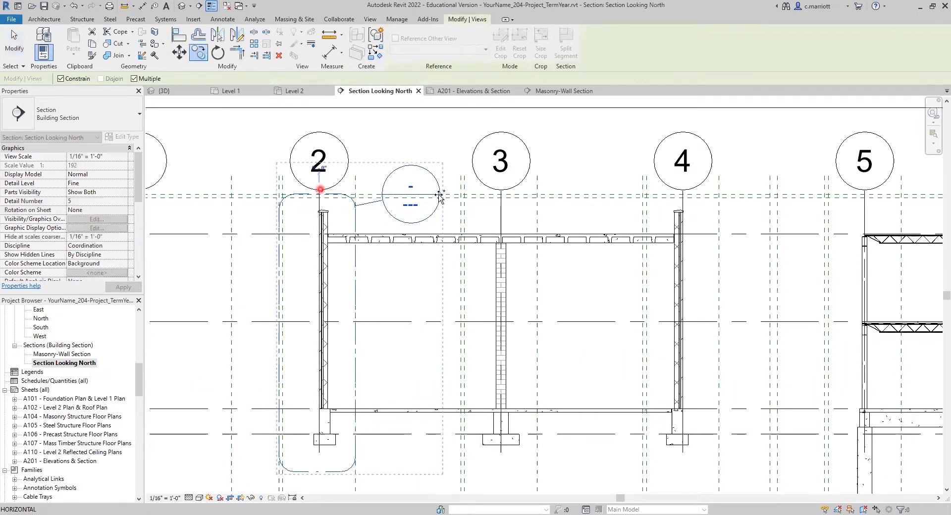
click(501, 191)
key(Escape)
key(Escape)
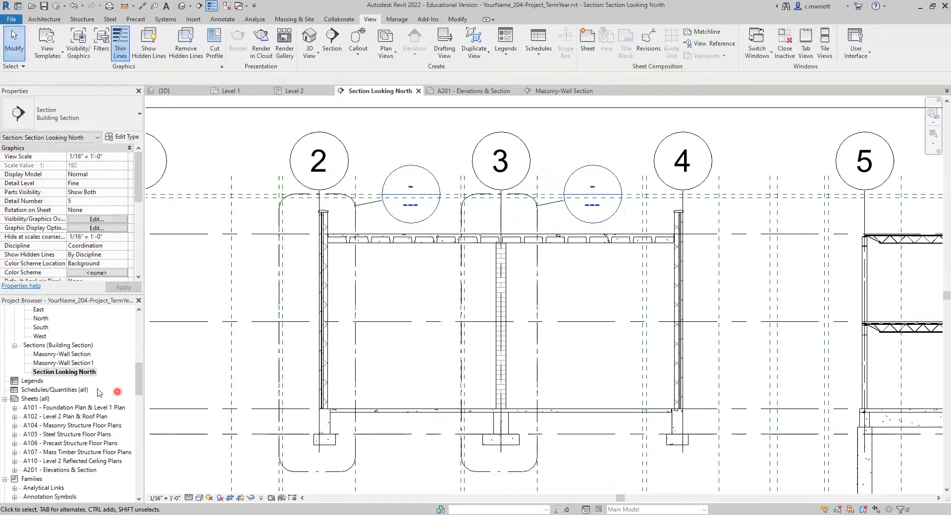
Rename the copied callout view Masonry-Wall Section1 as Masonry-Section at Column.
click(50, 363)
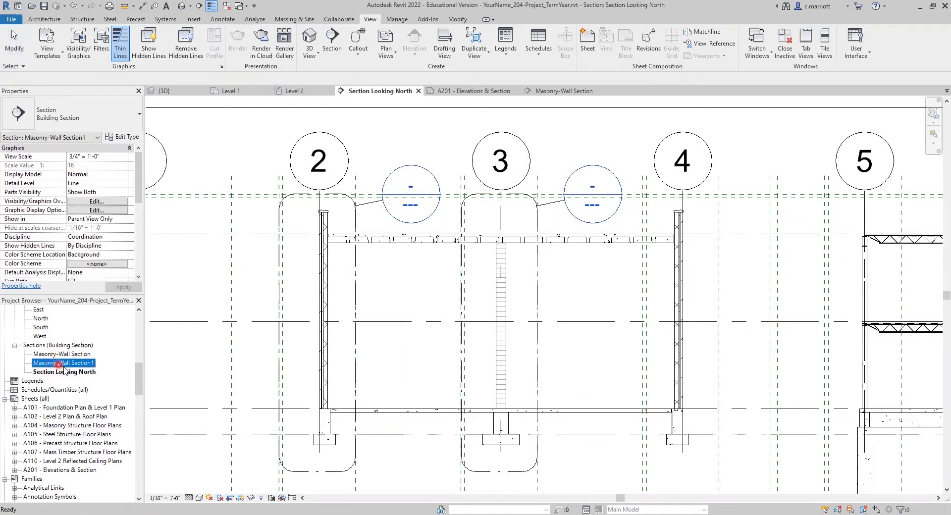
right_click(64, 367)
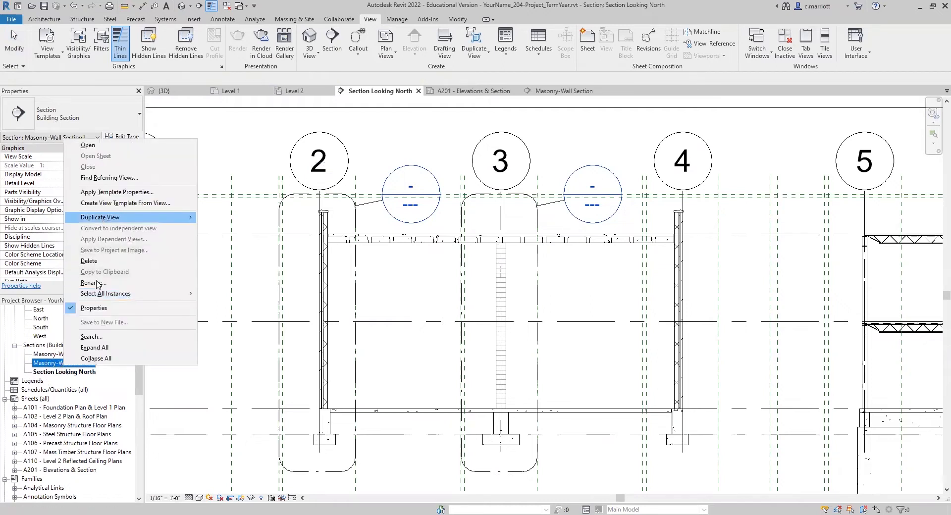
click(59, 364)
click(57, 364)
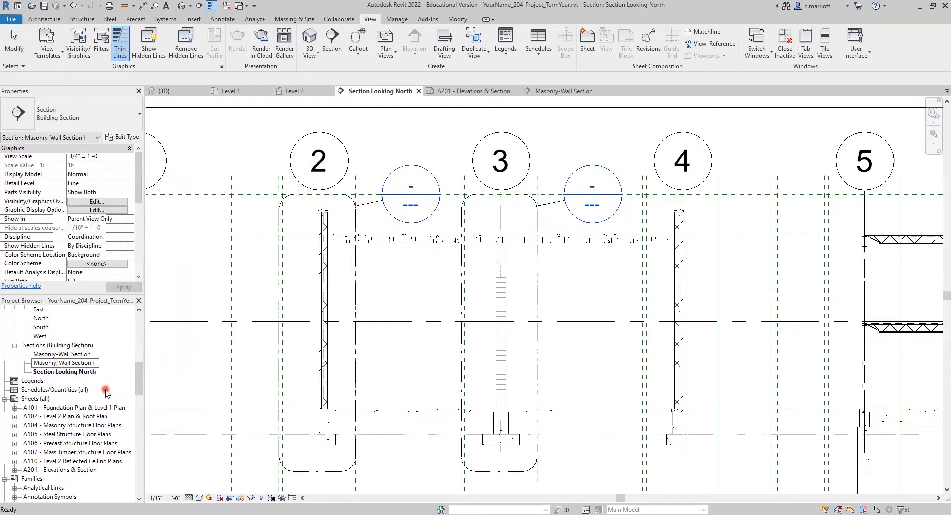
key(shift+Right)
key(shift+Right)
key(shift+Right)
key(shift+Right)
key(shift+Right)
key(shift+Right)
key(shift+Right)
key(shift+Right)
key(shift+Right)
key(shift+Right)
key(shift+Right)
key(shift+Right)
text(Section at Colu)
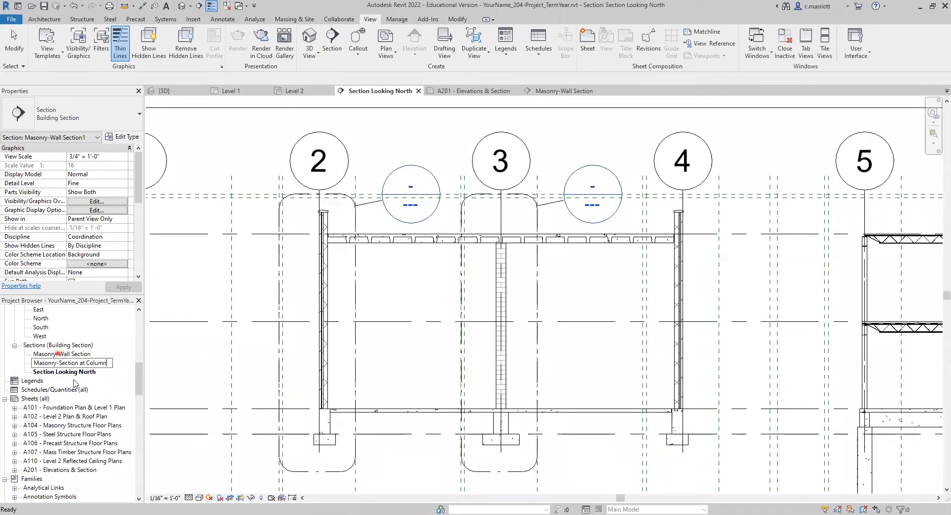
click(60, 353)
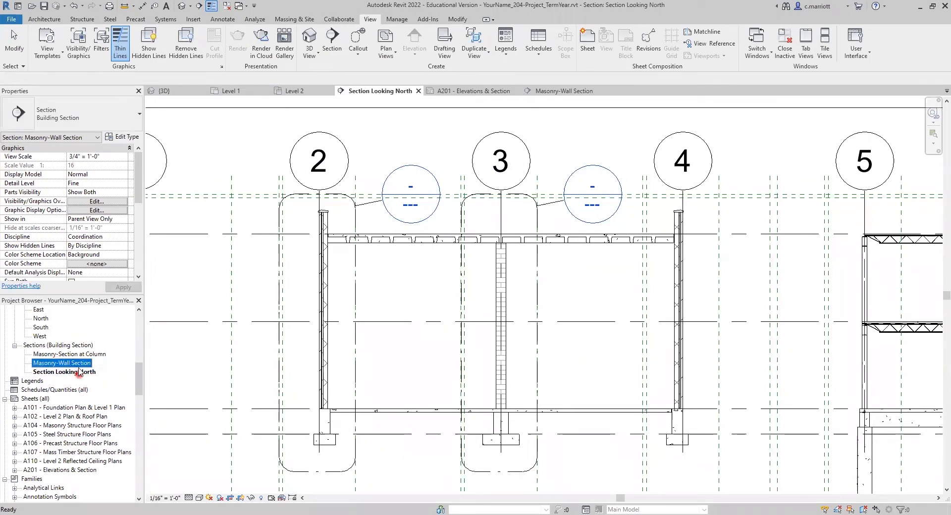
Look over the steel, precast and mass timber structures in Section Looking North and inspect the Masonry-Section at Column view.
click(409, 296)
scroll(436, 329, down, 3)
middle_drag(503, 327, 432, 326)
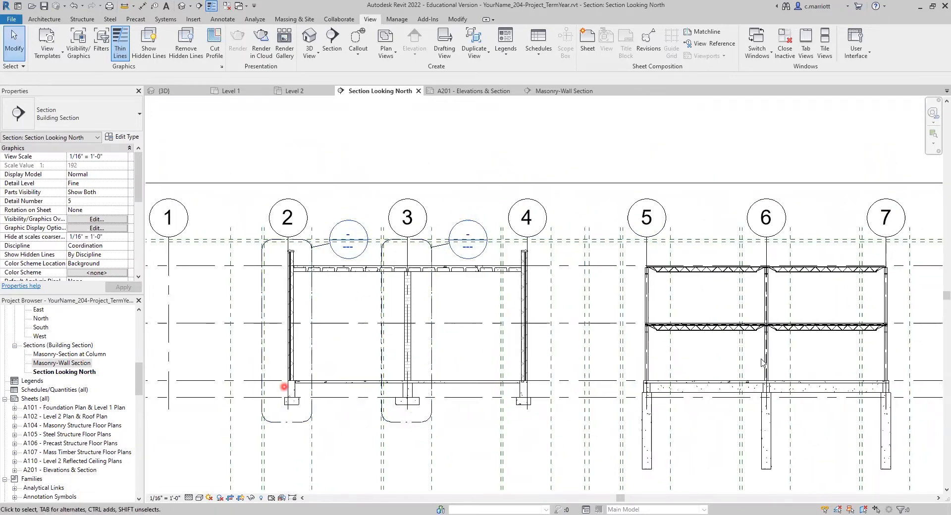
scroll(361, 357, down, 1)
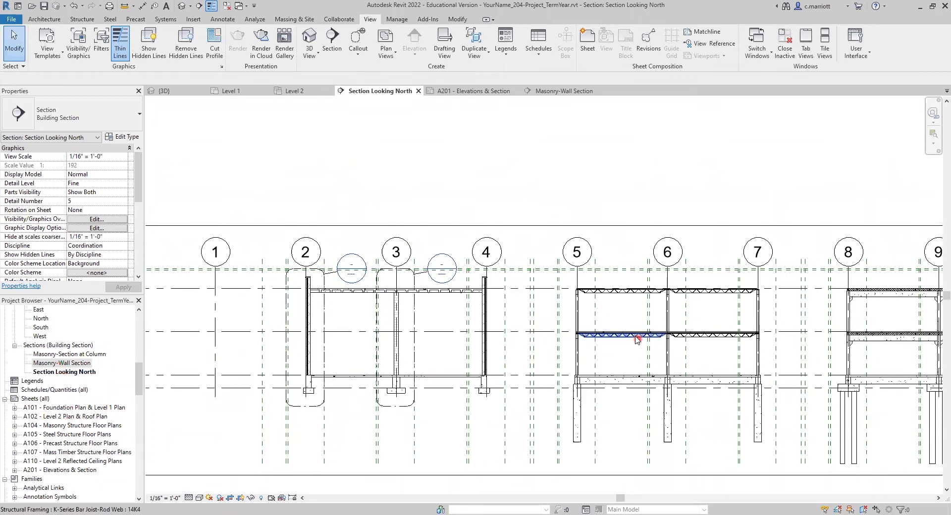
middle_drag(818, 317, 628, 324)
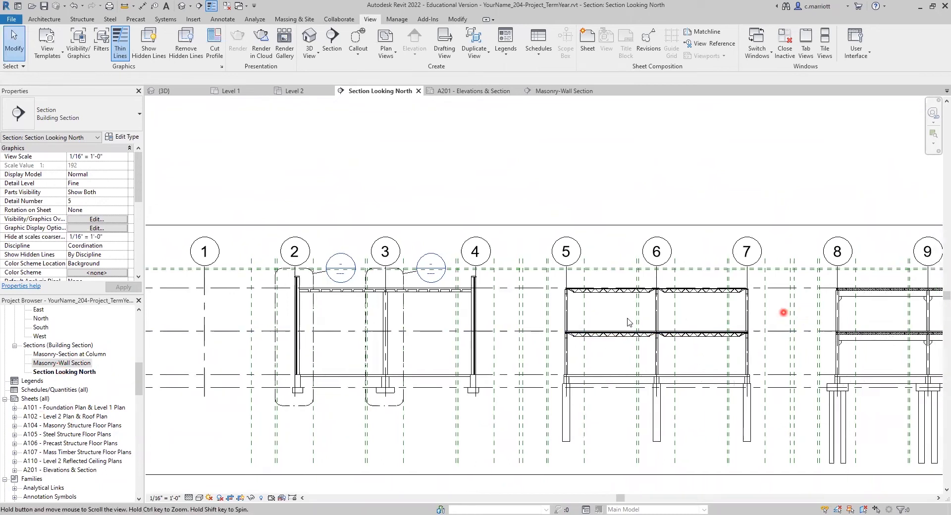
middle_drag(784, 335, 527, 335)
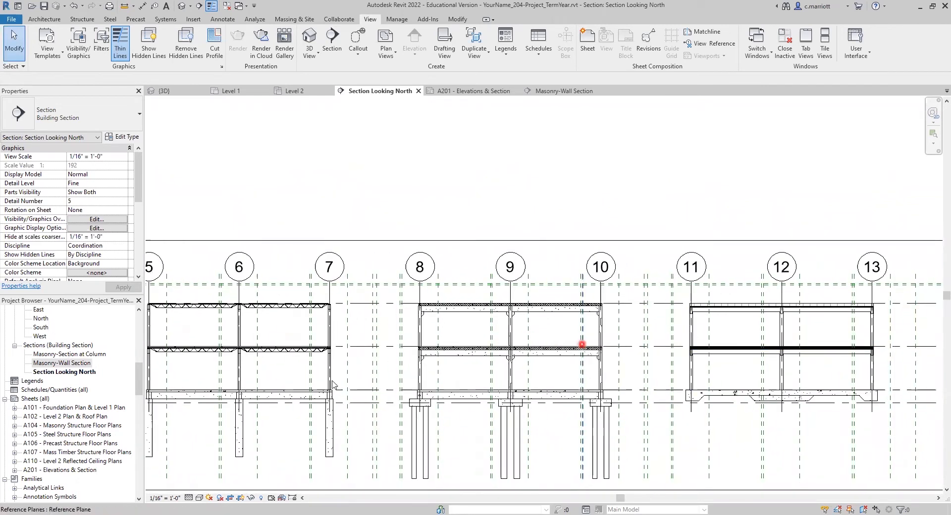
middle_drag(485, 313, 491, 303)
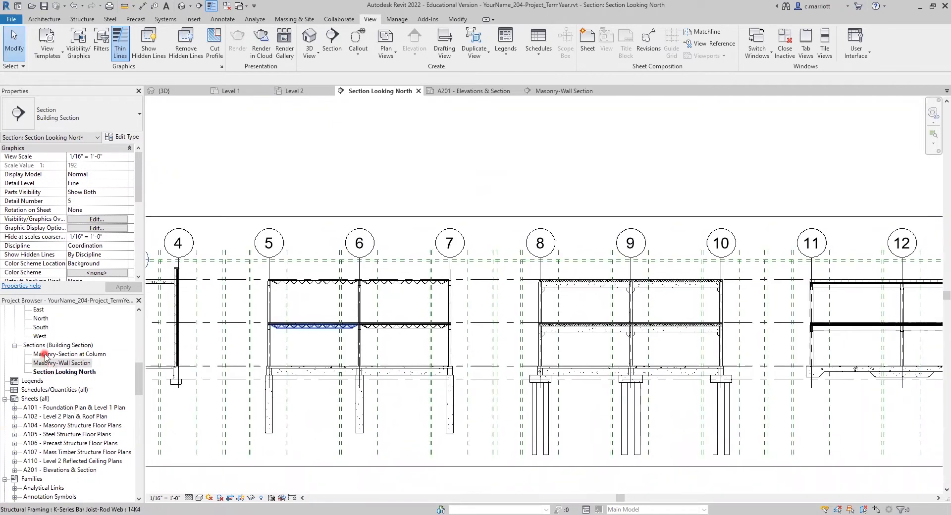
double_click(45, 355)
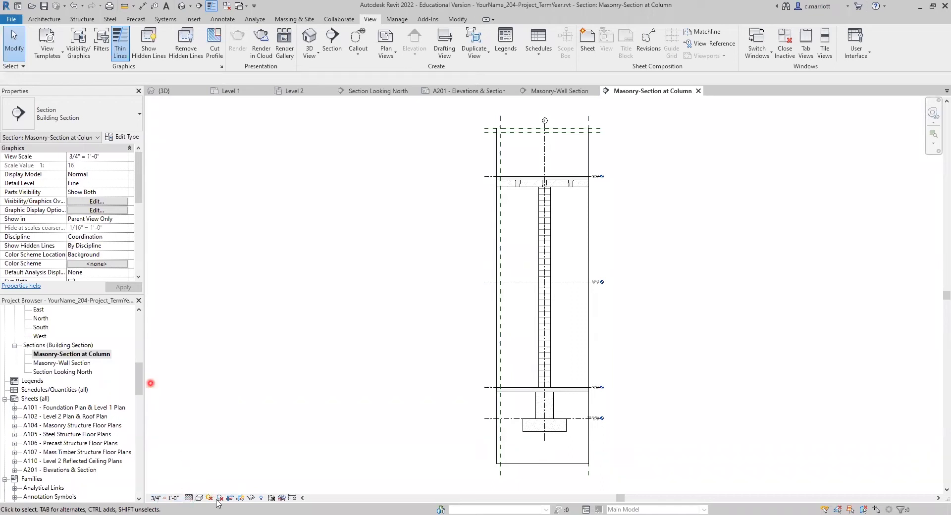
click(52, 367)
Return to Section Looking North and copy the masonry wall callout from grid 2 to grid 5 of the steel structure.
double_click(47, 373)
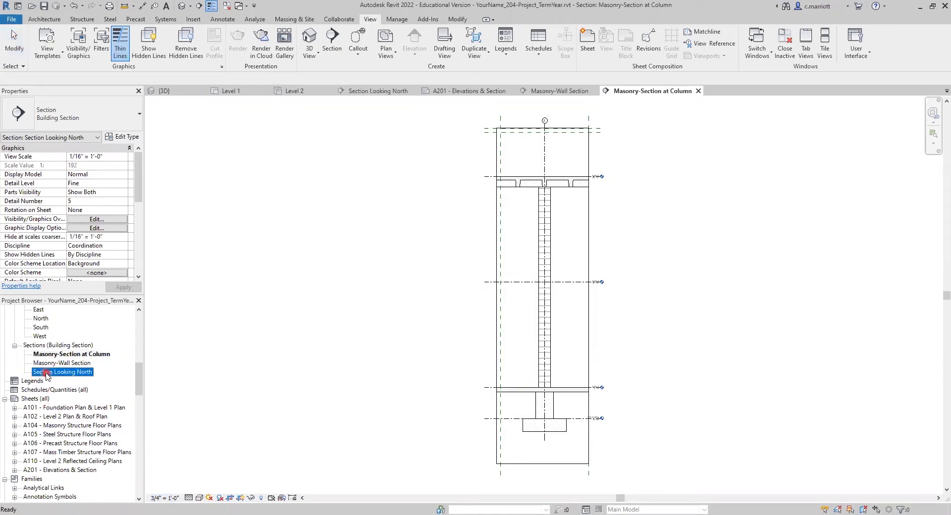
scroll(275, 355, down, 2)
middle_drag(456, 358, 455, 357)
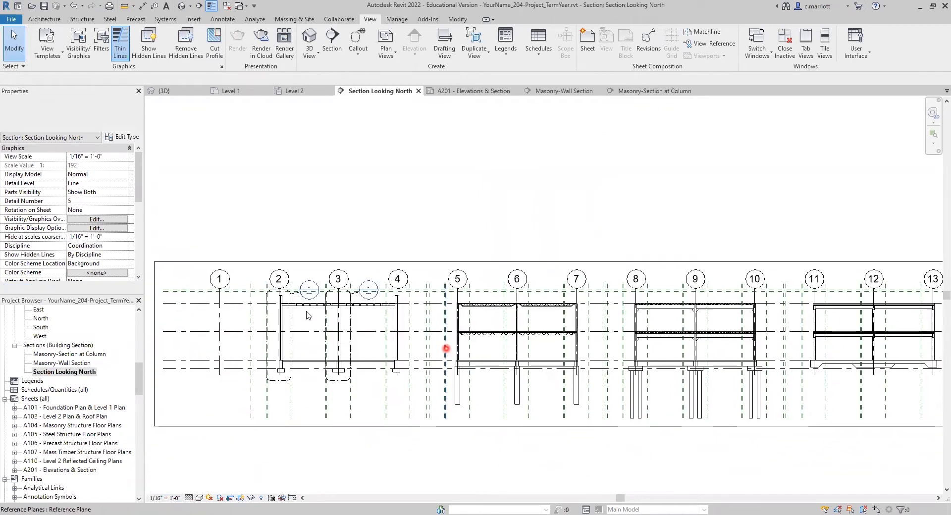
scroll(310, 313, up, 2)
click(349, 292)
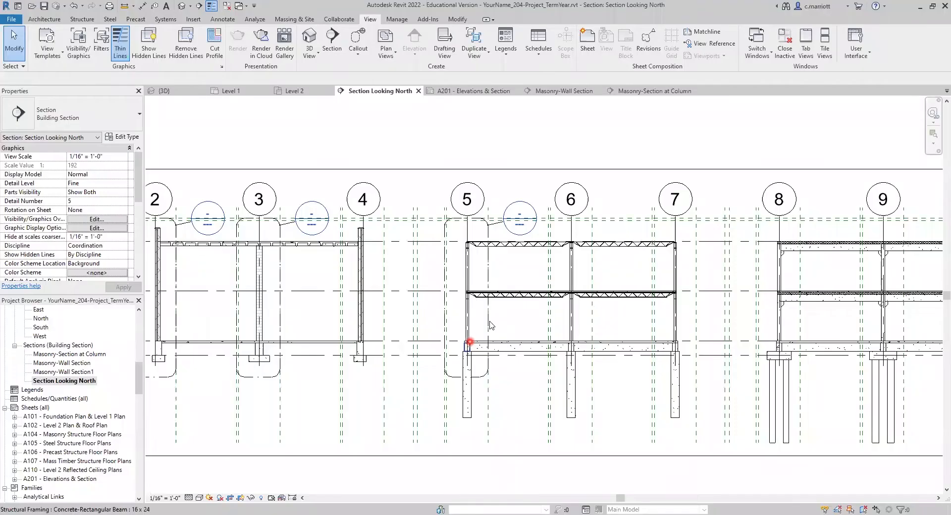
scroll(470, 342, down, 1)
scroll(456, 384, up, 2)
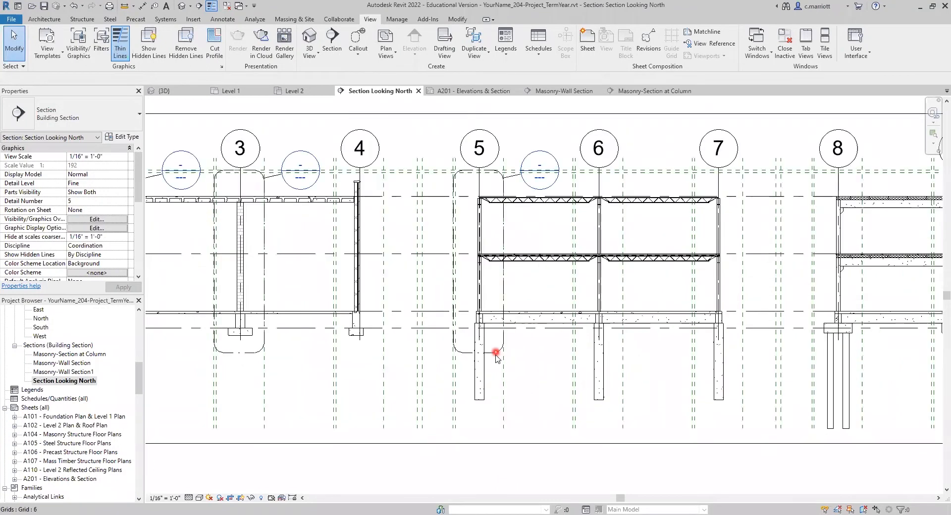
Extend the grid 5 callout's lower edge to just below the foundation pier and rename its view Masonry-Wall Section1 as Steel-Wall Section.
click(464, 353)
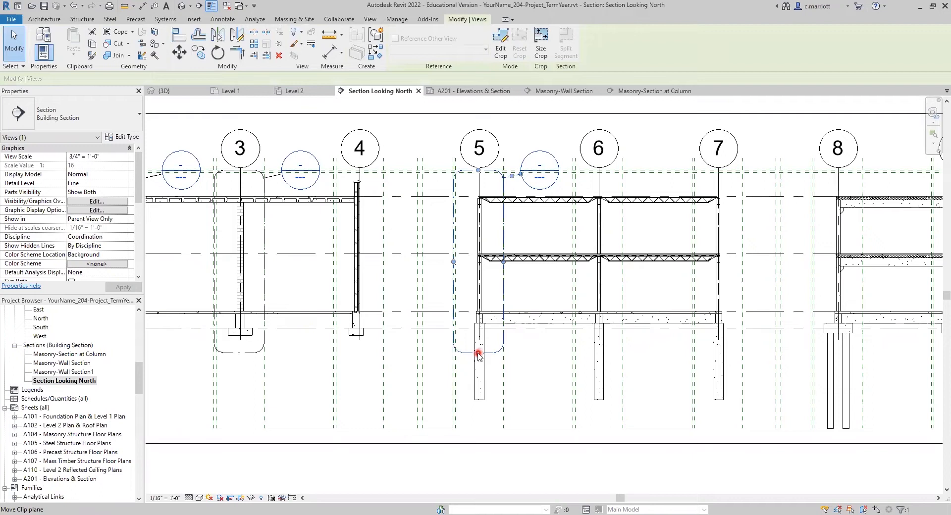
drag(478, 355, 470, 410)
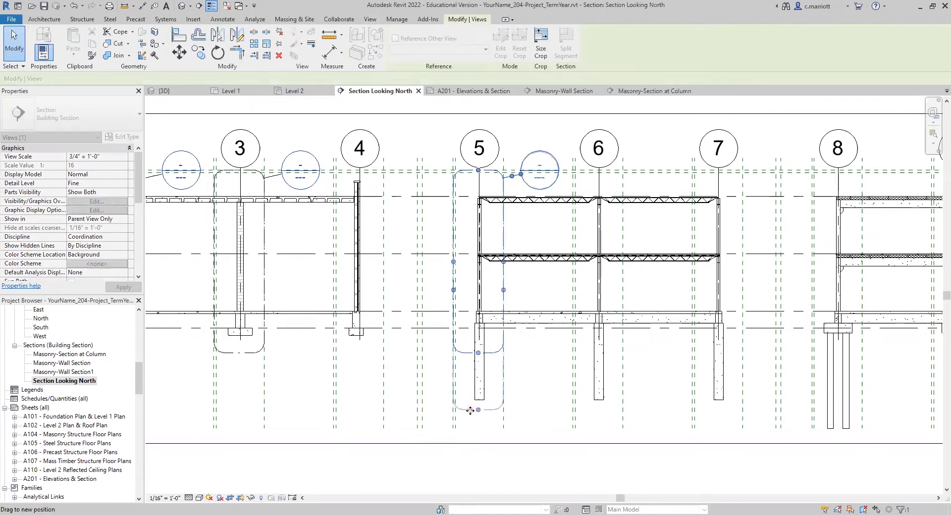
click(535, 393)
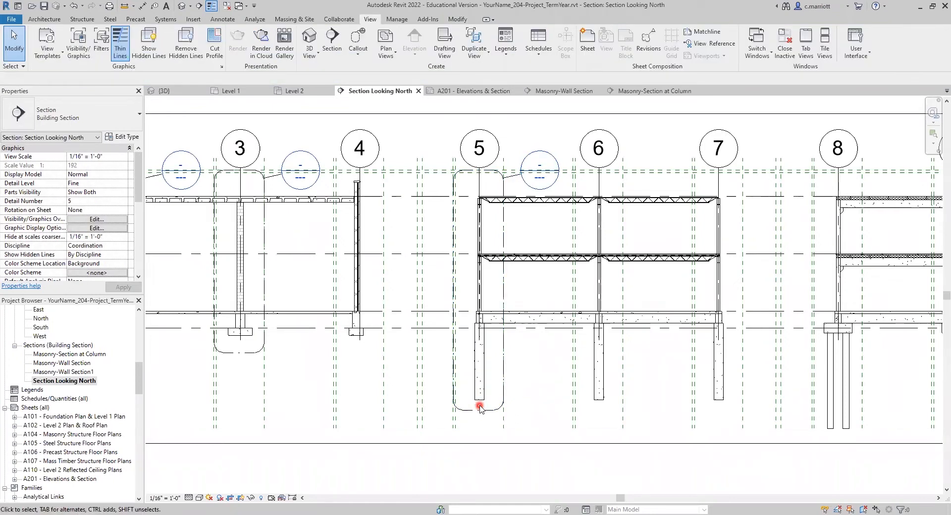
click(46, 383)
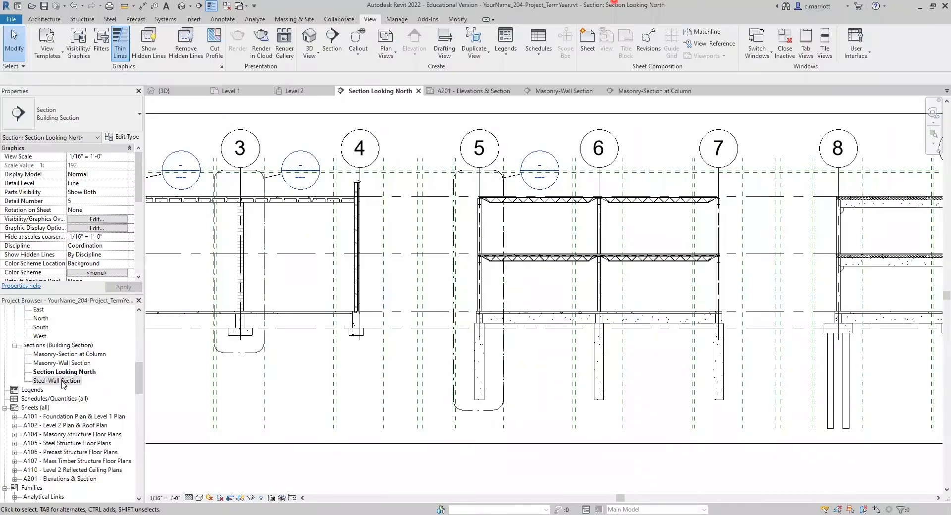
click(43, 384)
Copy the steel wall callout horizontally from grid 5 to grid 6.
click(502, 175)
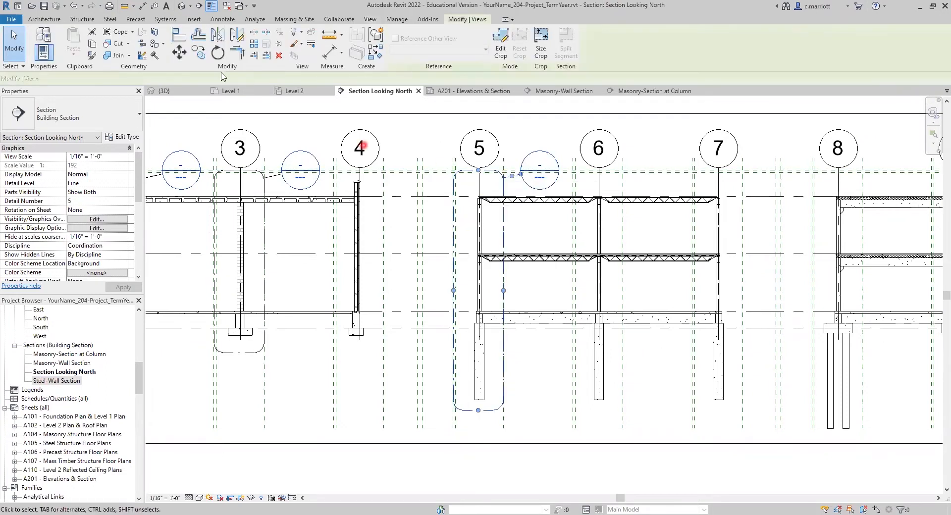
click(199, 57)
click(480, 167)
click(600, 167)
click(600, 168)
key(Escape)
key(Escape)
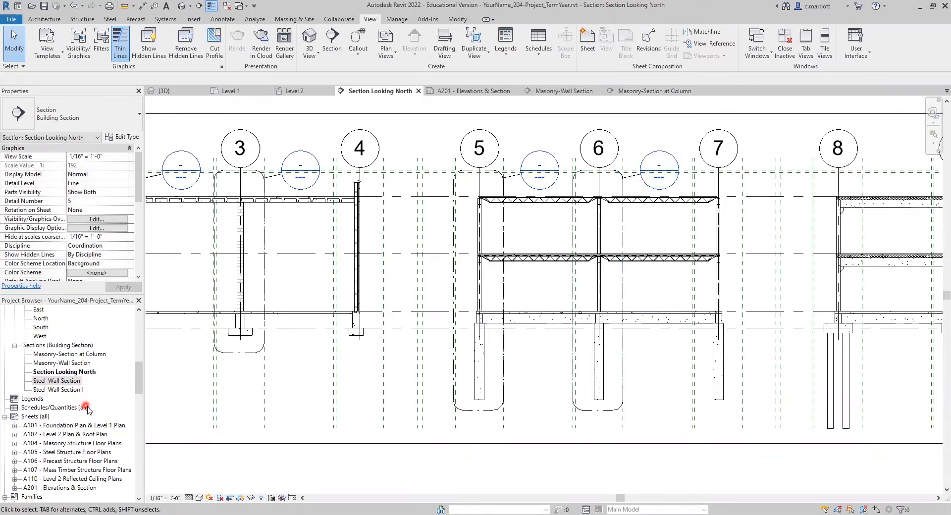
Rename the copied callout view Steel-Wall Section1 as Steel-Section at Column.
click(63, 391)
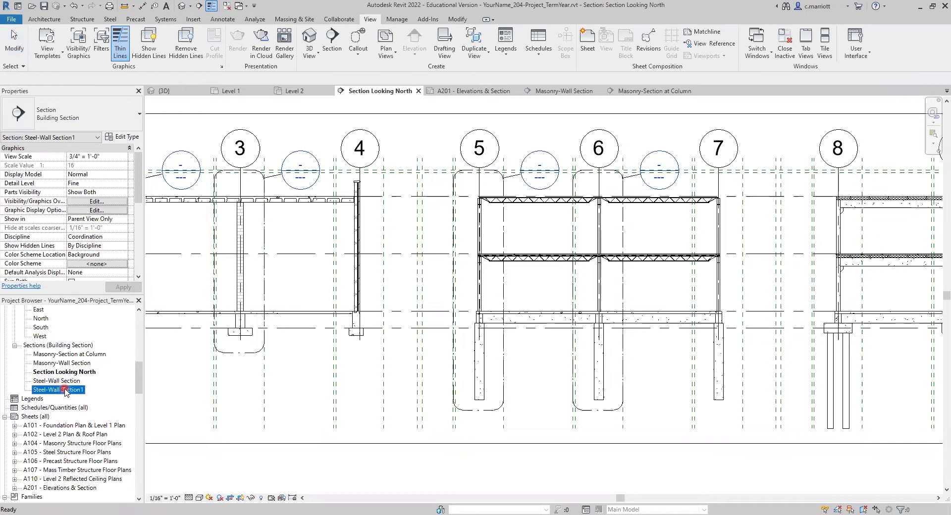
right_click(65, 390)
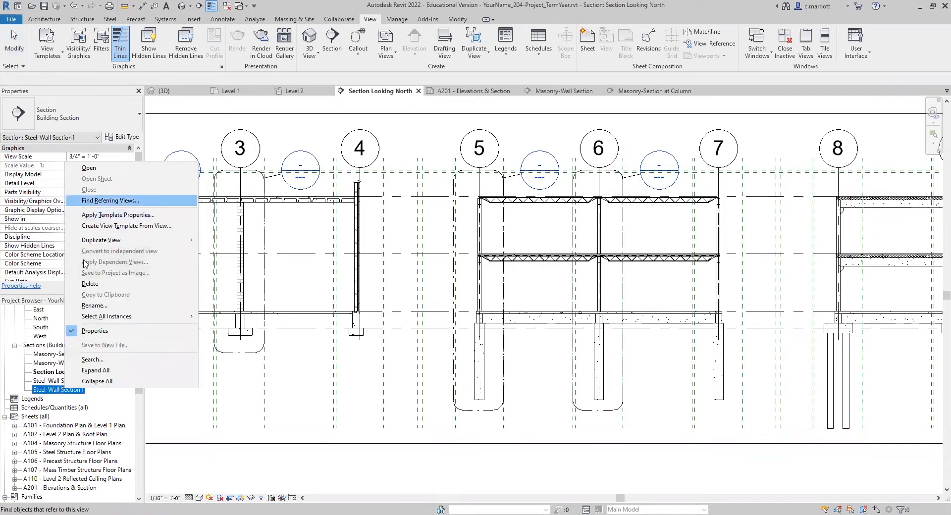
key(Return)
click(91, 392)
key(shift+End)
text(S)
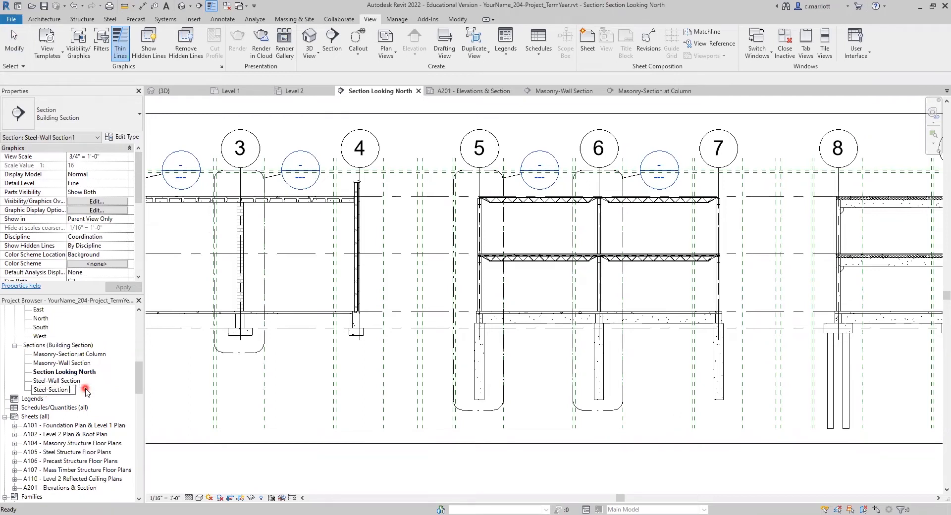
click(141, 378)
click(187, 382)
click(465, 324)
Examine the wall and column section callouts across all four structures in Section Looking North.
scroll(464, 325, down, 3)
middle_drag(480, 337, 390, 350)
middle_drag(536, 353, 468, 362)
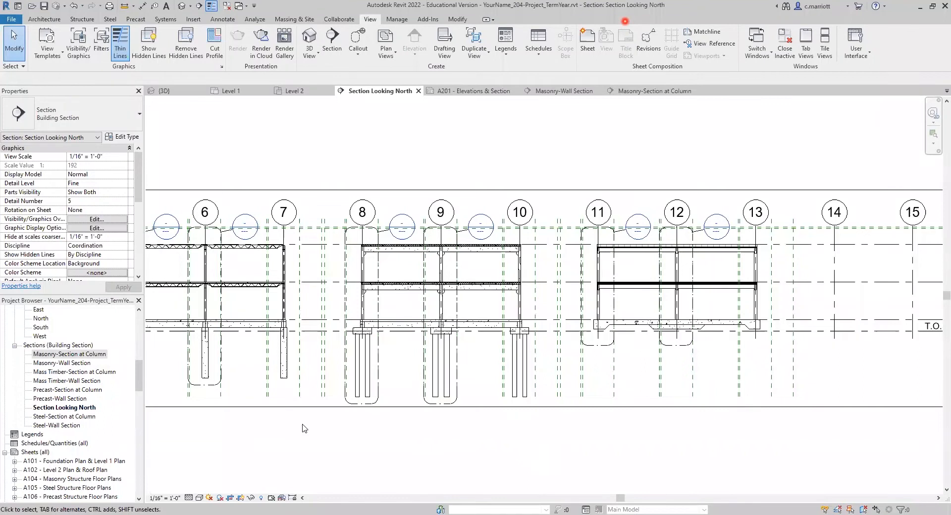
scroll(304, 428, down, 2)
middle_drag(420, 438, 642, 424)
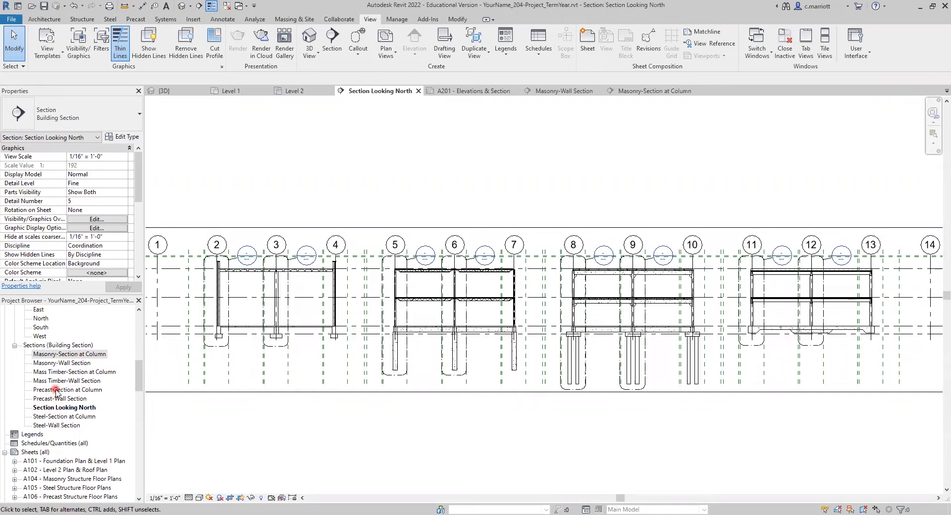
middle_drag(524, 434, 465, 427)
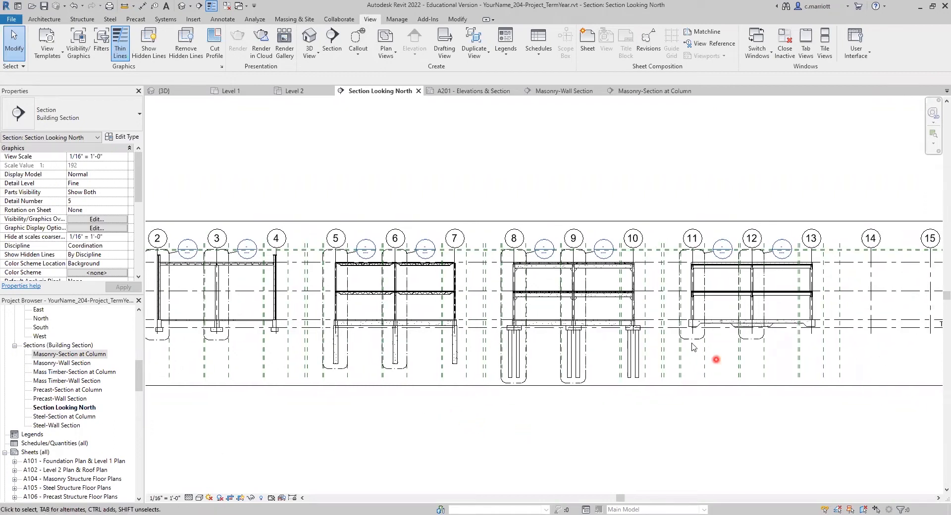
scroll(693, 338, up, 2)
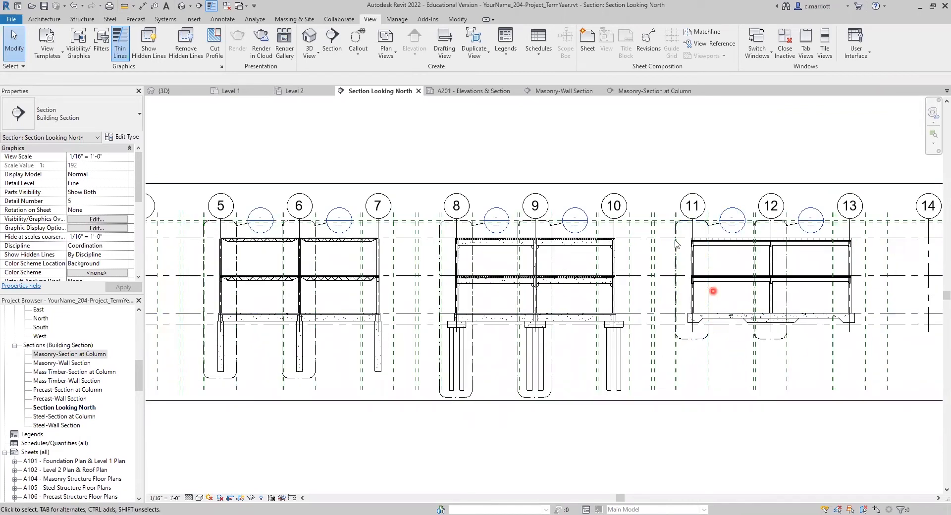
scroll(427, 446, down, 2)
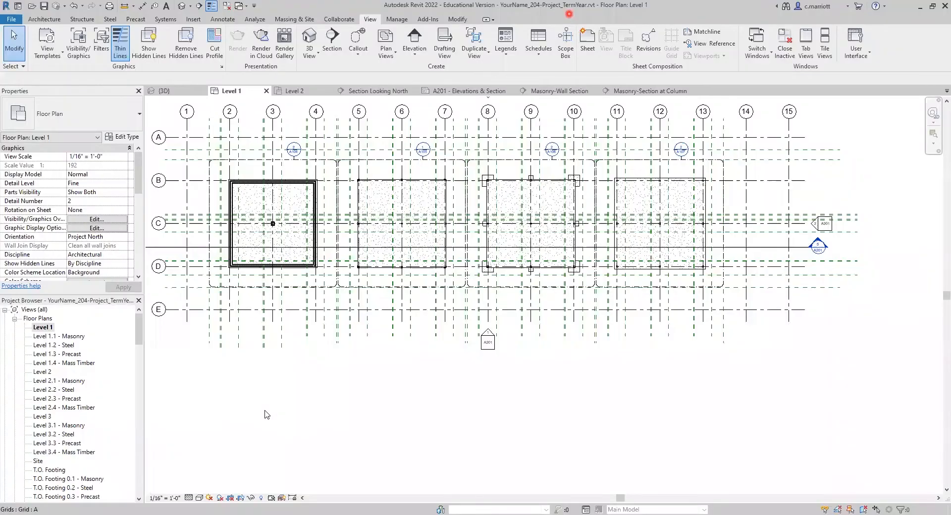
Look over the structures in the Level 1 floor plan and open the Level 1.1 - Masonry floor plan.
click(312, 356)
middle_drag(340, 381, 370, 406)
scroll(202, 408, up, 2)
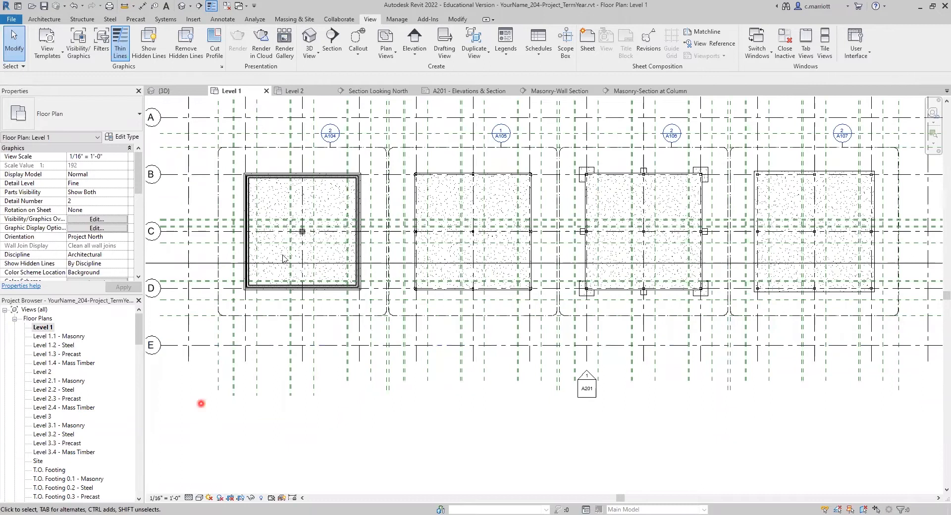
scroll(240, 318, up, 2)
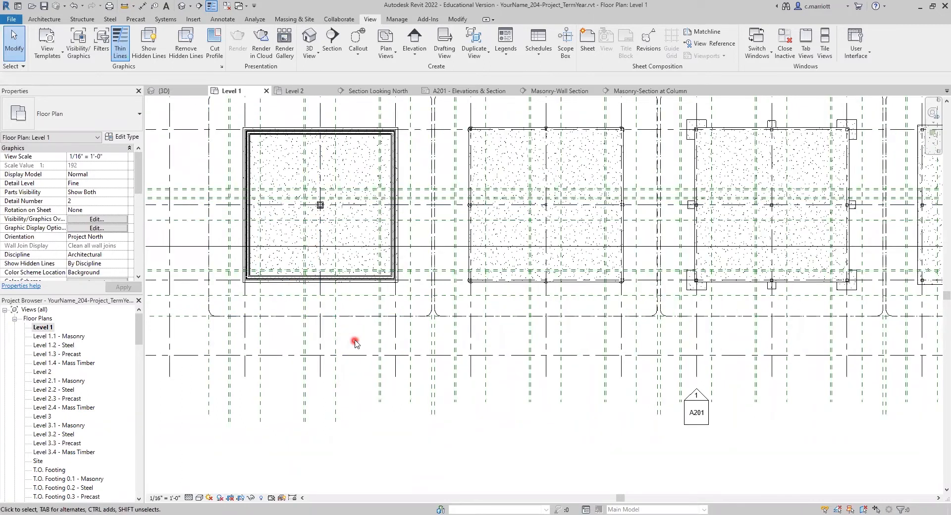
scroll(340, 316, down, 3)
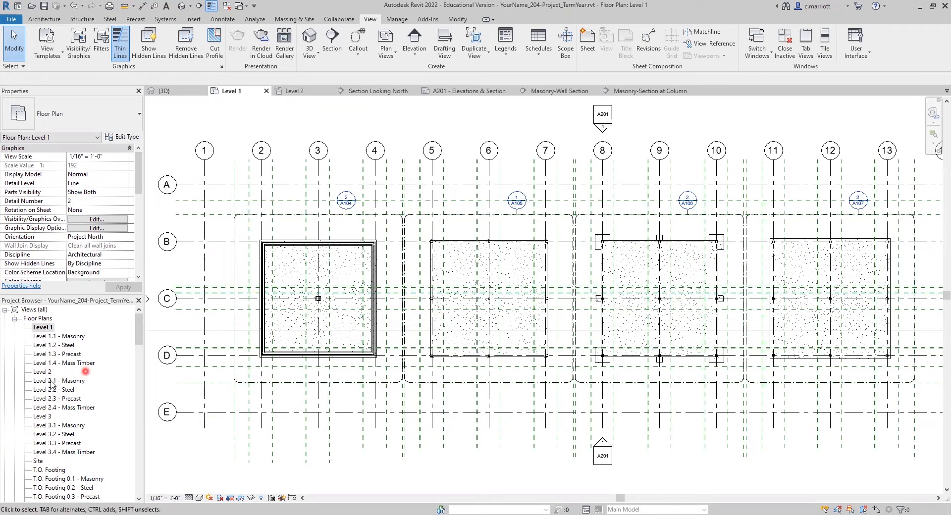
double_click(53, 337)
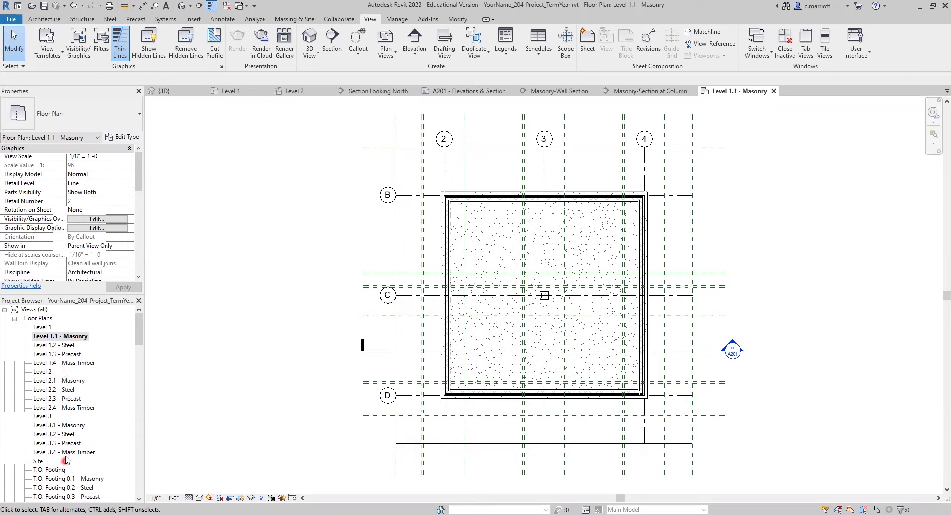
scroll(66, 436, down, 1)
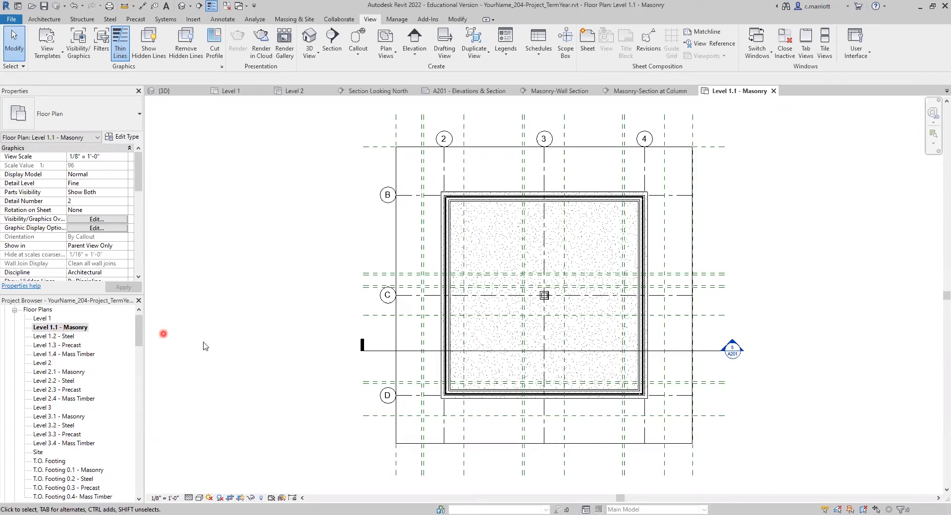
middle_drag(219, 370, 166, 371)
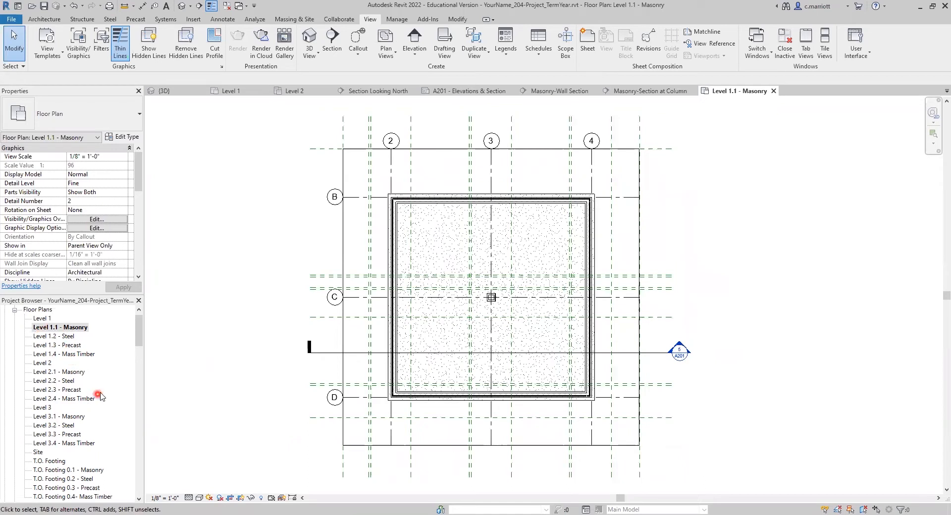
Look through the floor and ceiling plan views listed for the project and over the Level 1.1 - Masonry plan.
scroll(102, 390, down, 3)
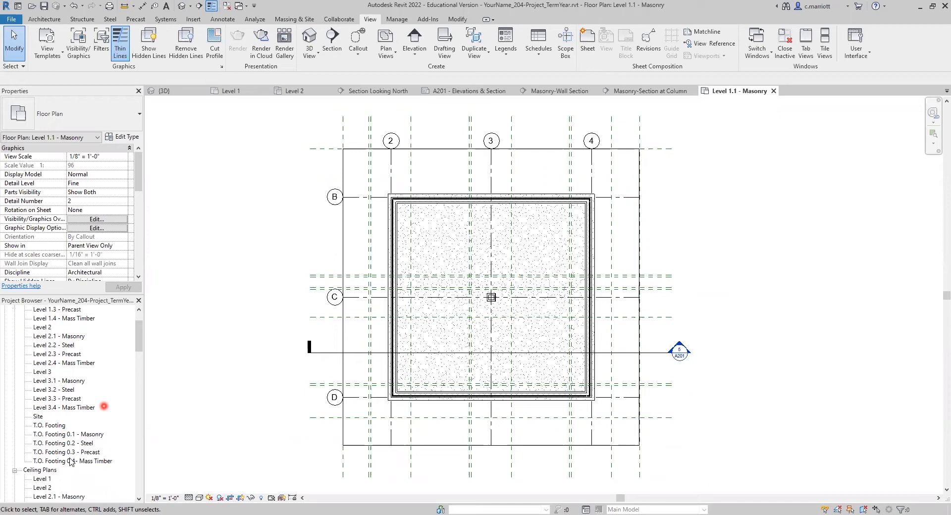
scroll(96, 460, down, 3)
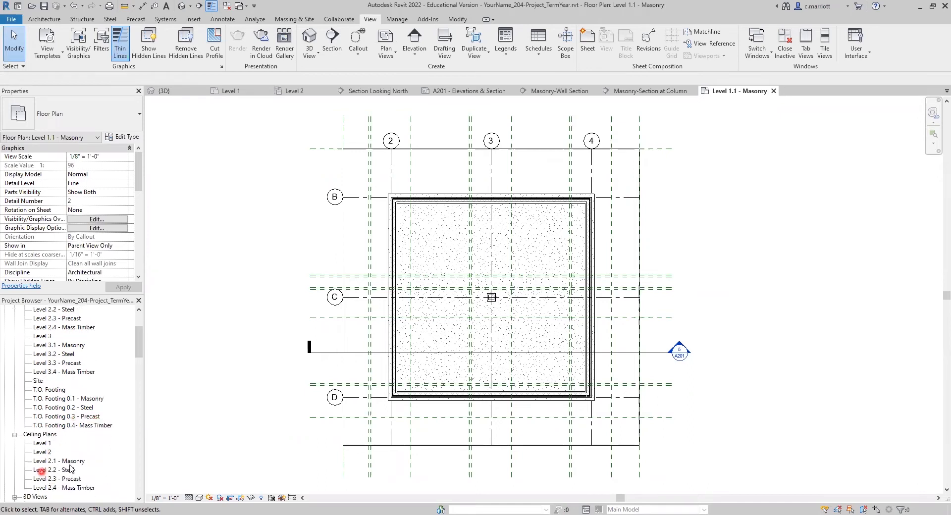
scroll(95, 409, up, 1)
scroll(103, 397, down, 1)
scroll(119, 381, up, 2)
scroll(168, 352, up, 2)
scroll(233, 372, down, 4)
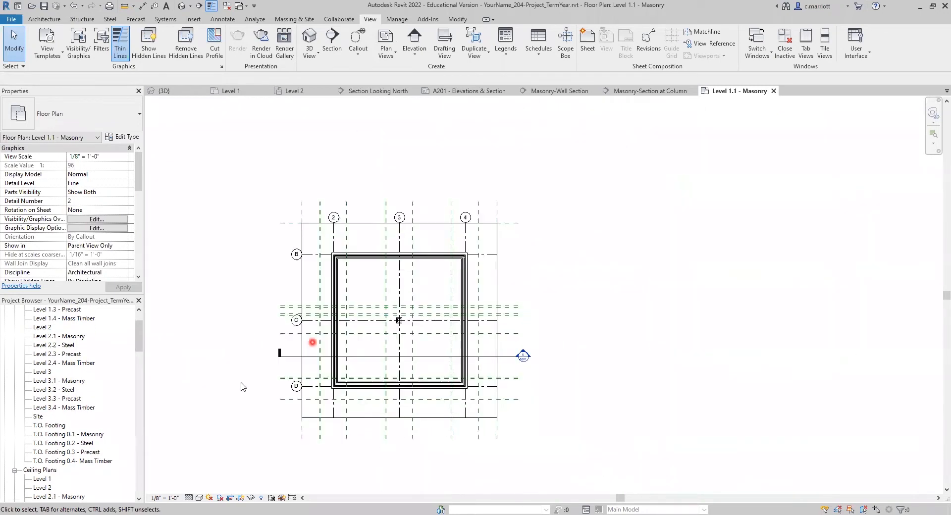
scroll(77, 359, up, 4)
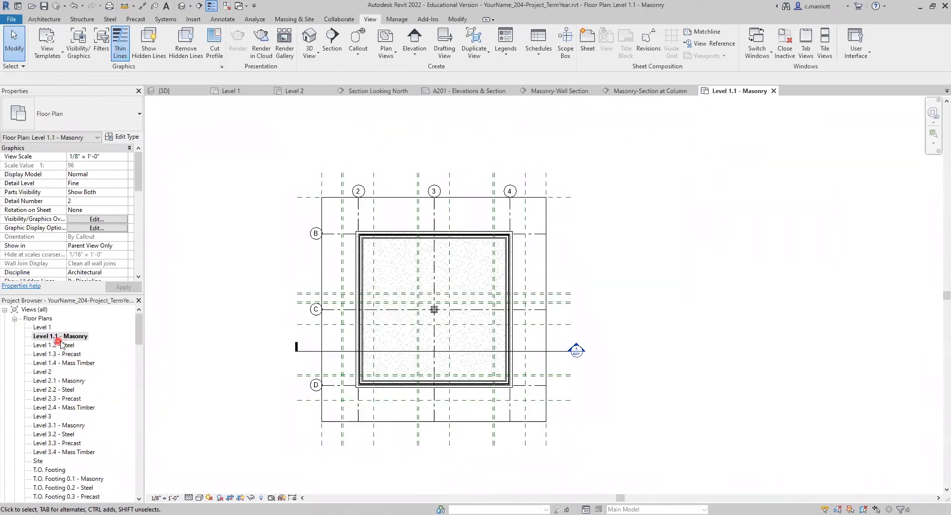
middle_drag(243, 320, 175, 319)
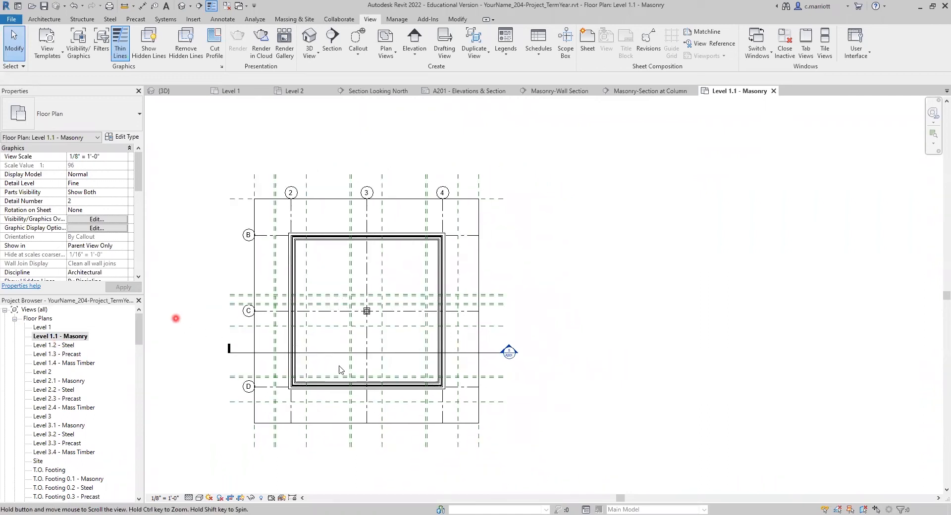
Place a rectangular plan callout around the masonry structure's central column at grids 3 and C, snapping its corners to the reference planes.
scroll(351, 357, up, 1)
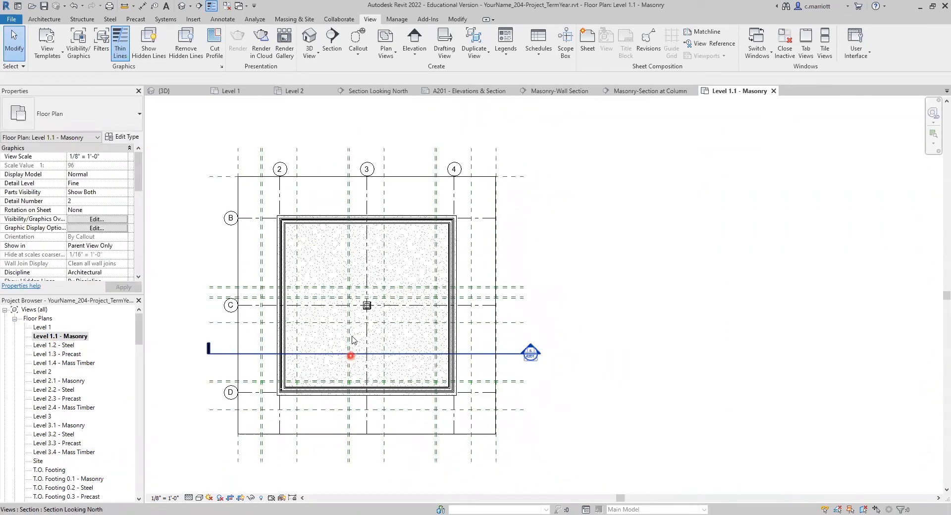
scroll(352, 339, up, 2)
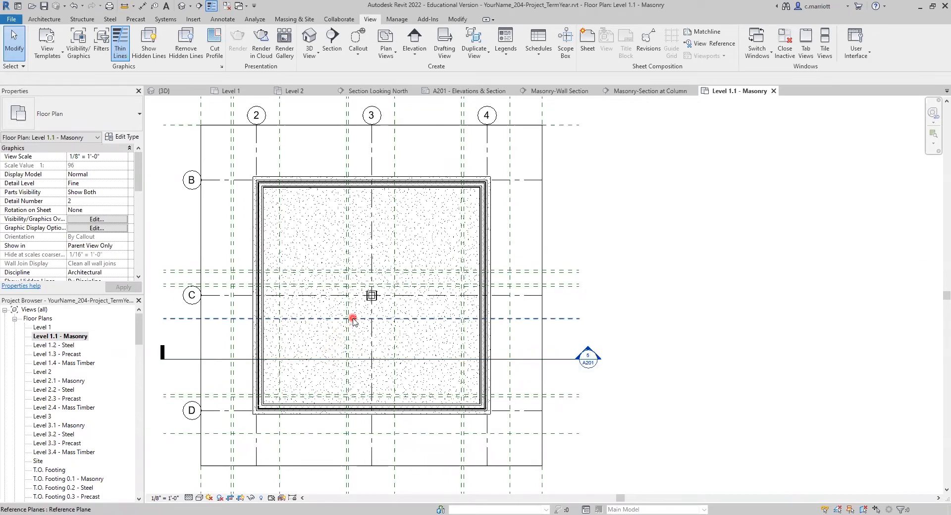
scroll(351, 318, up, 1)
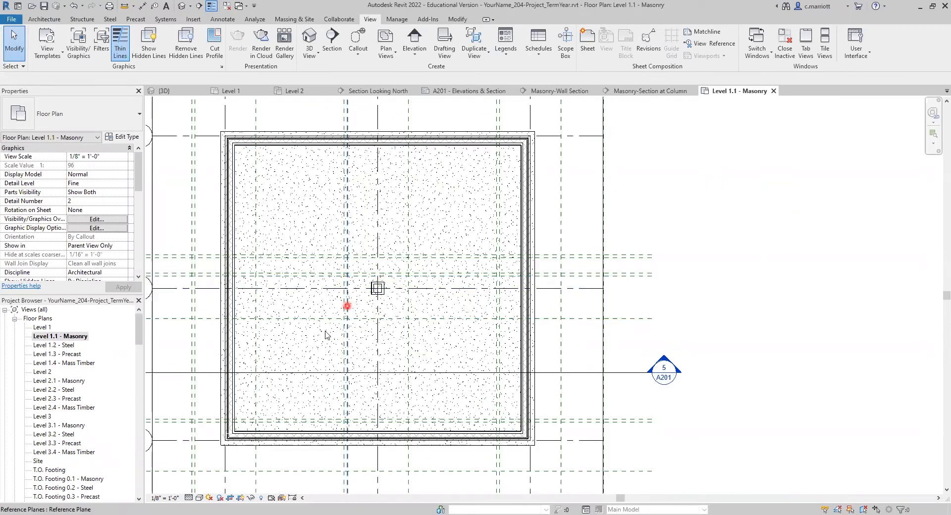
click(358, 48)
scroll(348, 328, up, 1)
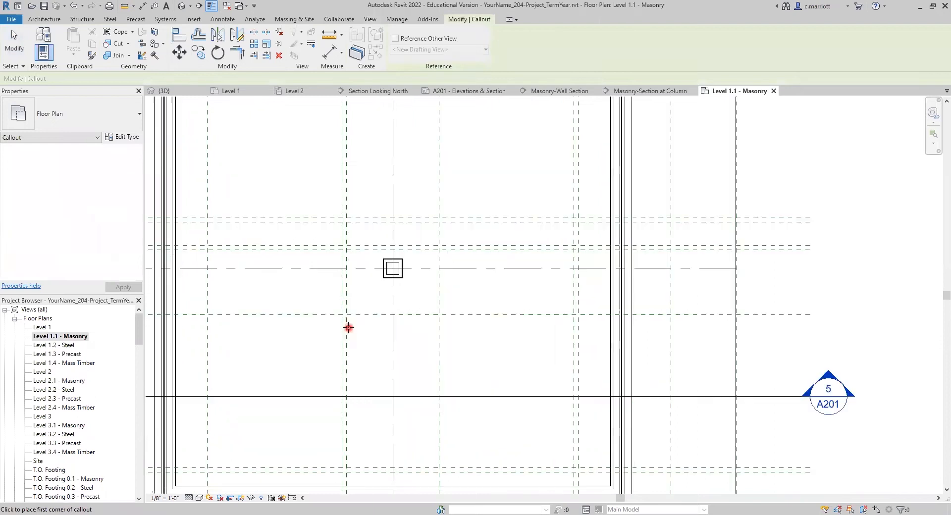
scroll(342, 319, up, 2)
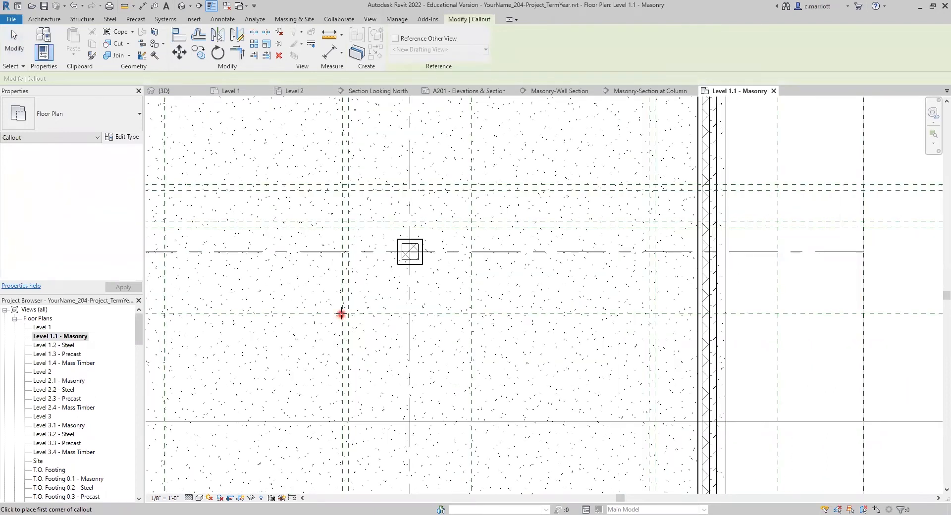
click(342, 314)
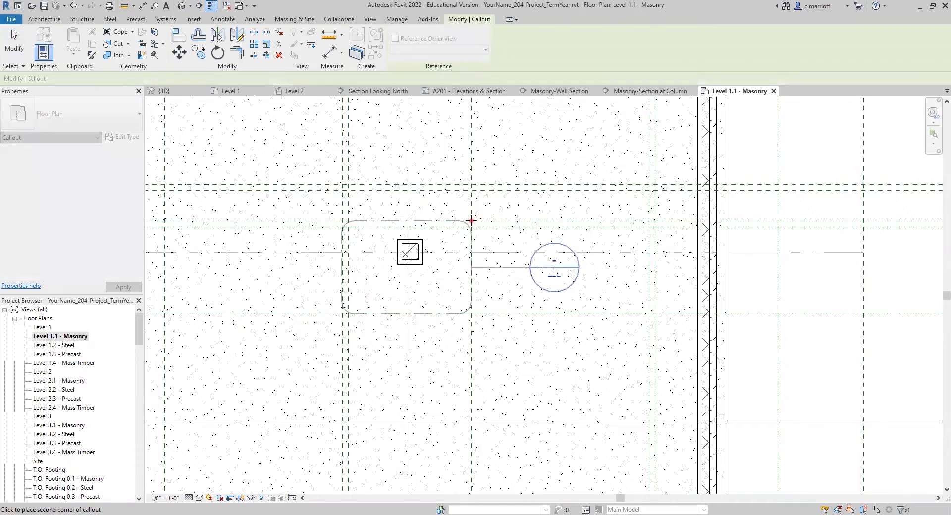
click(470, 222)
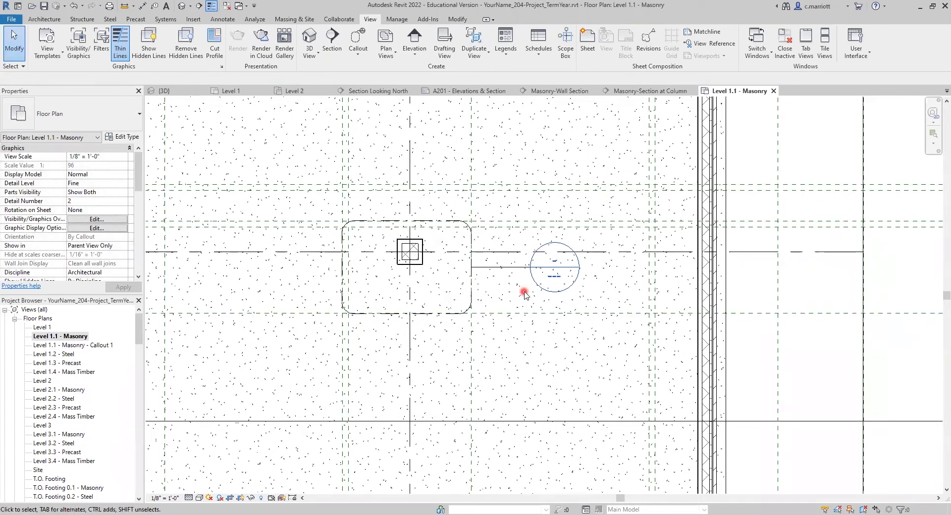
Move the column callout's head to just below and left of the callout boundary.
scroll(523, 297, down, 2)
scroll(544, 317, up, 1)
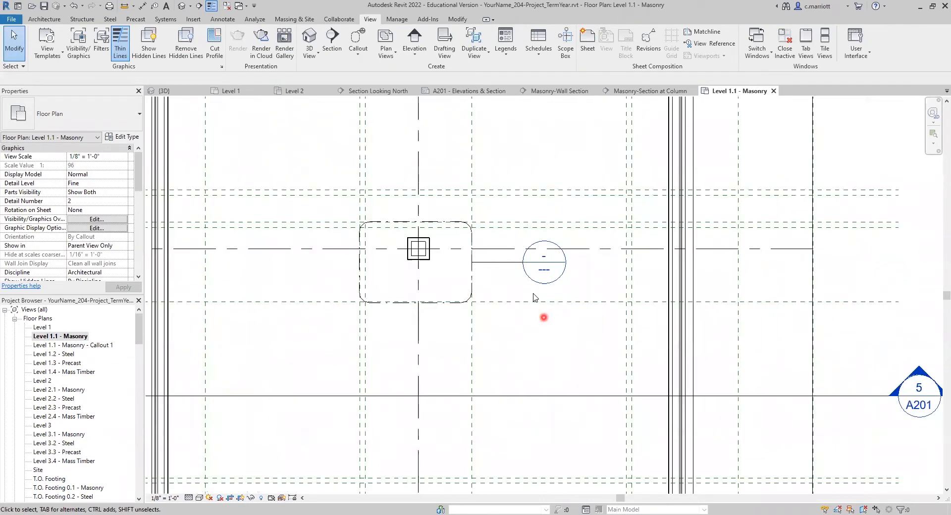
scroll(528, 290, down, 1)
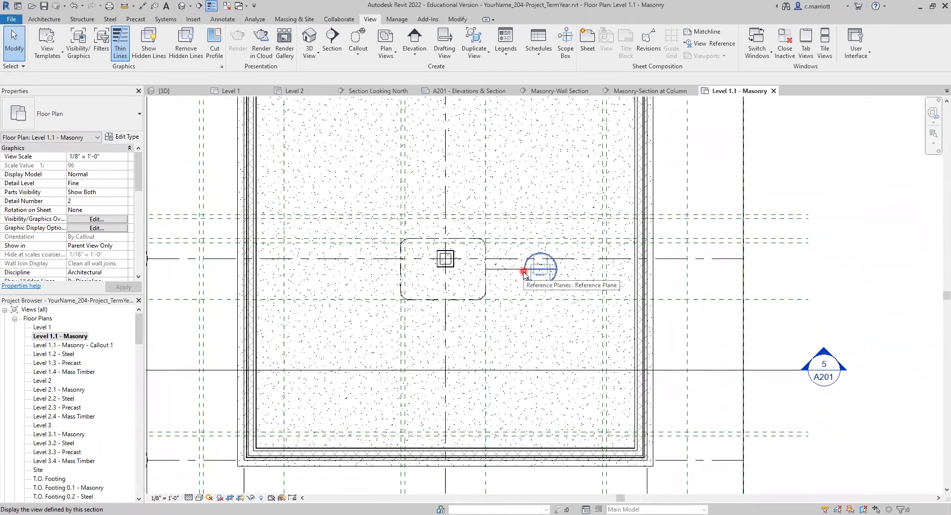
click(524, 271)
drag(523, 271, 389, 312)
click(320, 331)
Place a second plan callout around the masonry wall corner at grids 4 and D, snapping its corners to the reference planes.
scroll(349, 329, down, 4)
scroll(394, 329, up, 1)
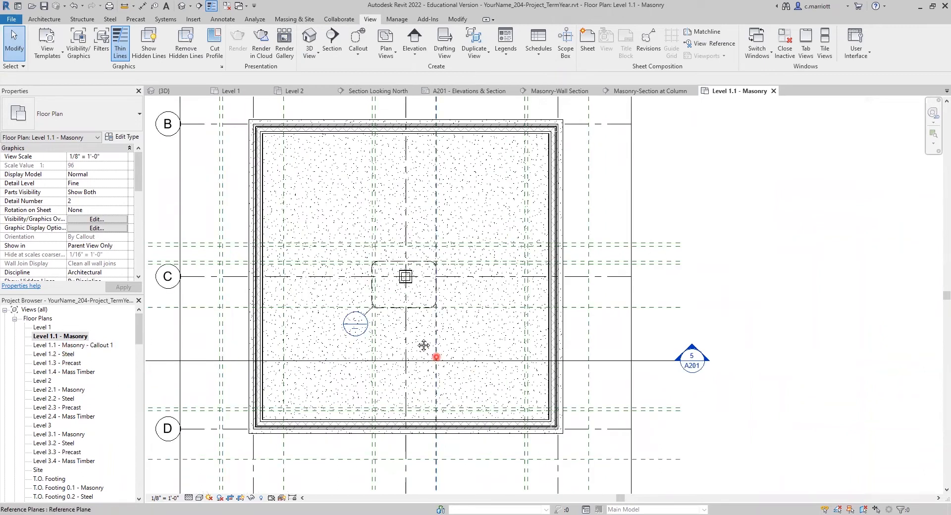
middle_drag(431, 352, 398, 316)
scroll(521, 401, up, 3)
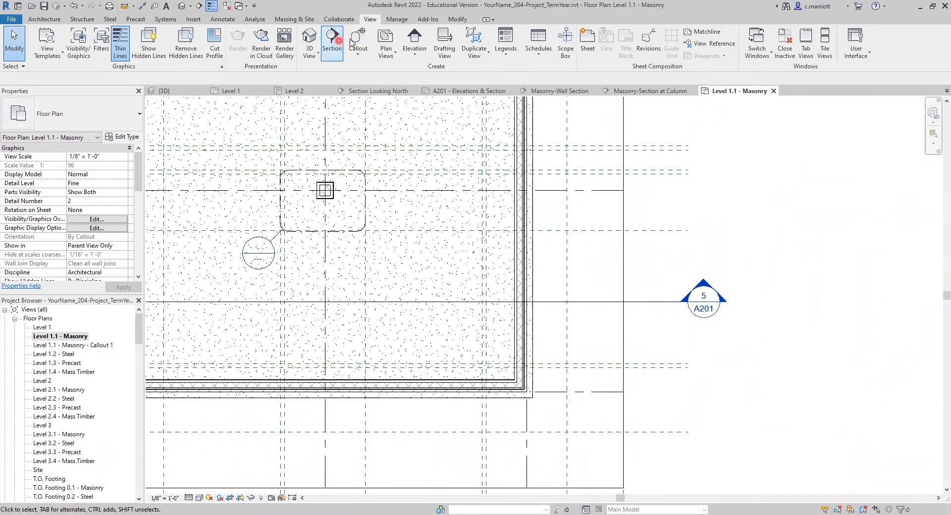
scroll(553, 396, up, 1)
click(568, 359)
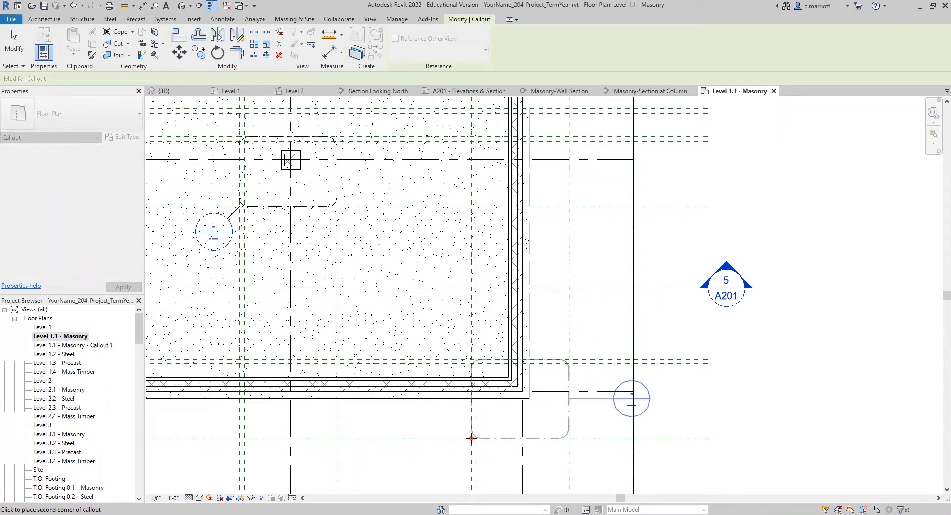
click(471, 438)
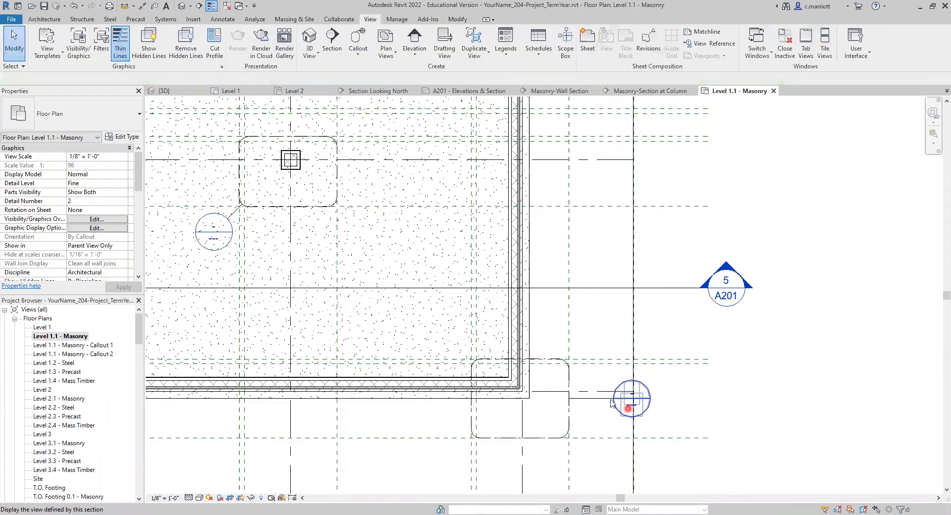
Move the wall corner callout's head to just below and left of its boundary.
click(614, 407)
scroll(614, 399, up, 2)
drag(614, 399, 467, 449)
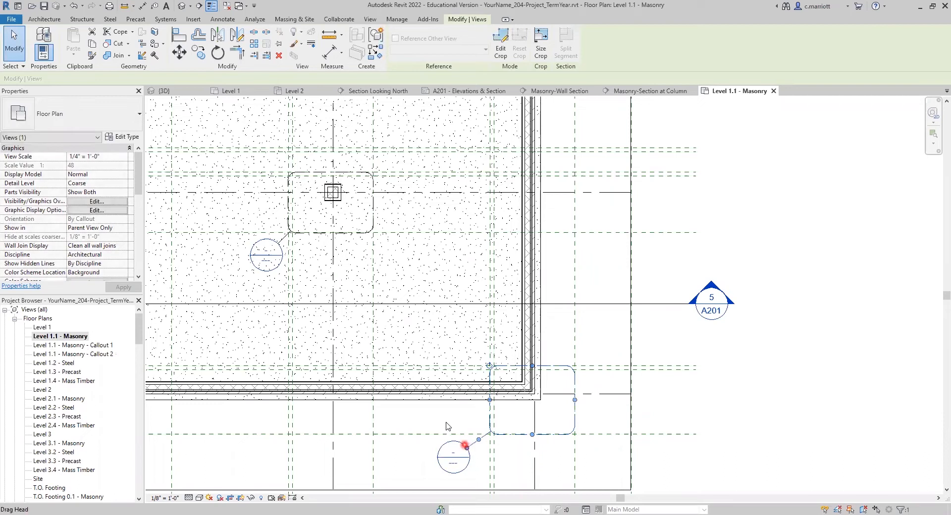
click(445, 422)
scroll(427, 403, down, 1)
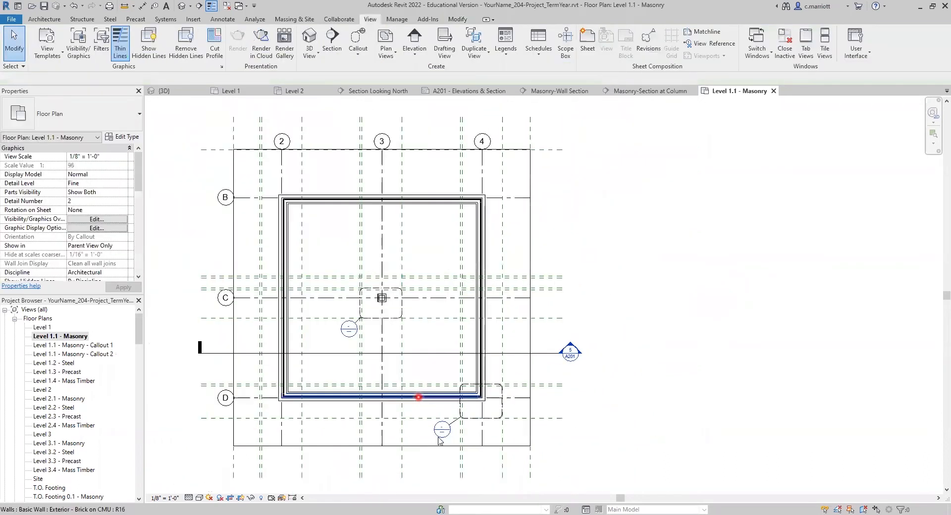
scroll(440, 431, up, 3)
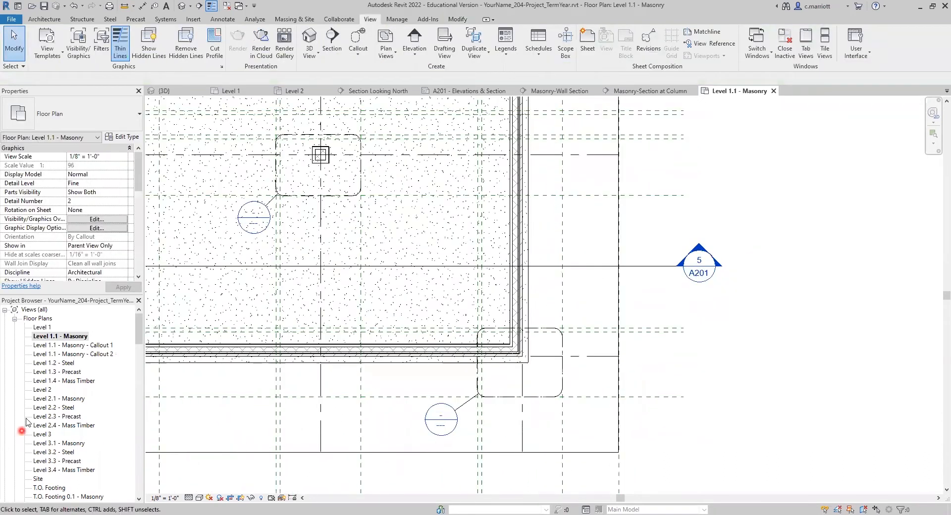
Open sheet A104 - Masonry Structure Floor Plans and examine the new callouts in the Level 1.1 - Masonry viewport.
scroll(102, 443, down, 3)
scroll(103, 449, down, 4)
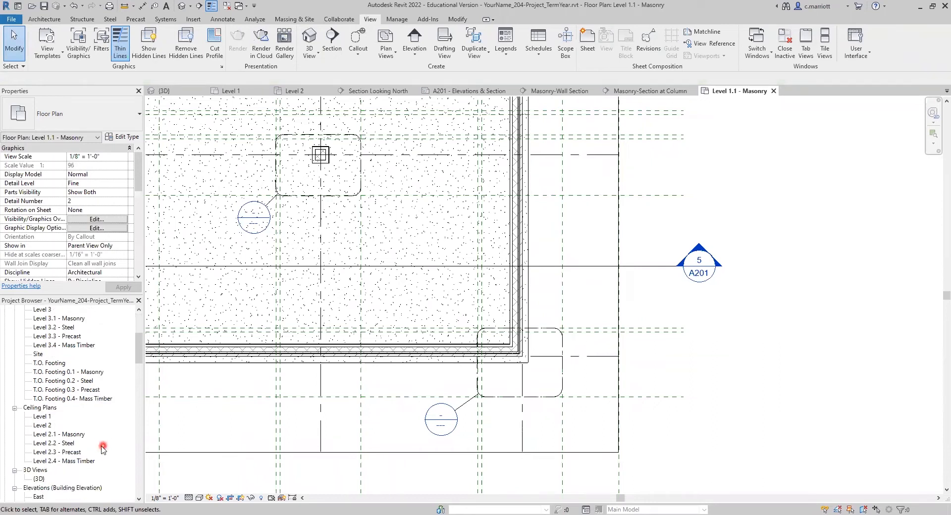
scroll(81, 439, down, 3)
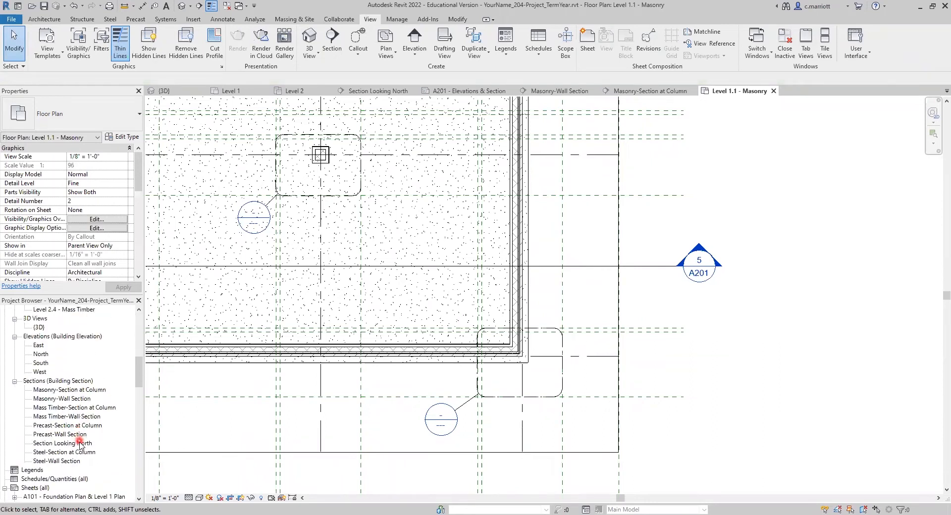
scroll(84, 452, down, 4)
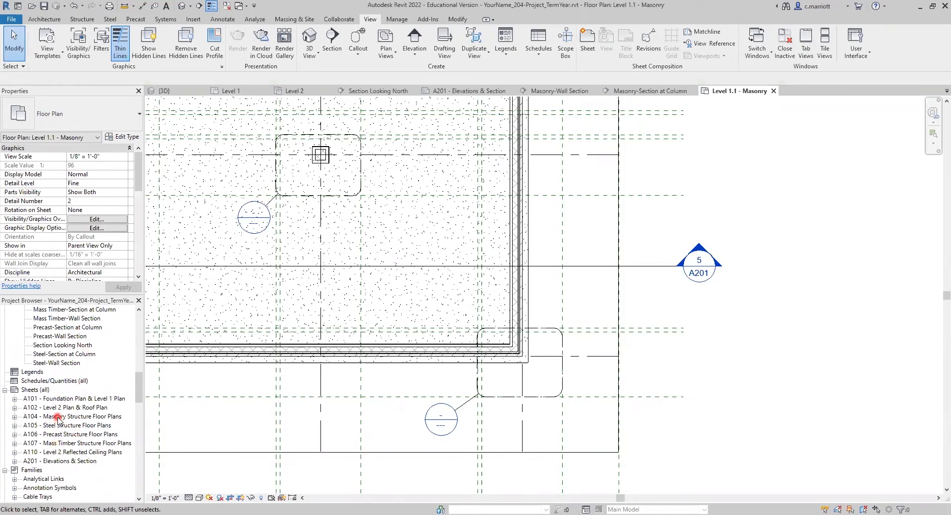
double_click(58, 418)
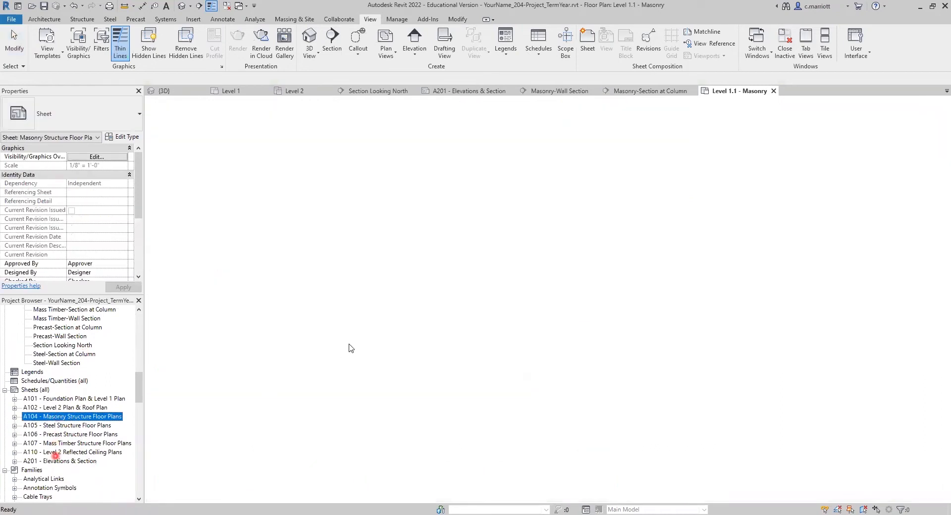
click(467, 402)
click(638, 266)
scroll(638, 266, up, 5)
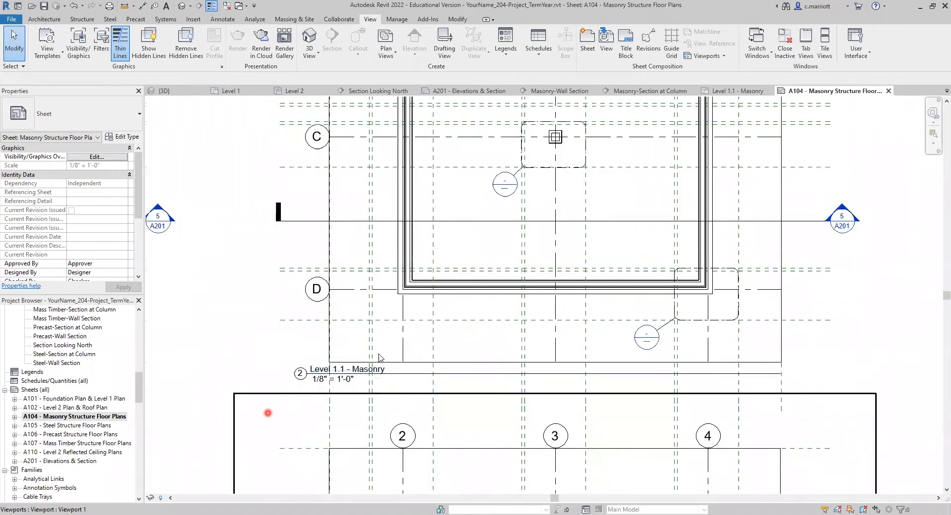
double_click(539, 204)
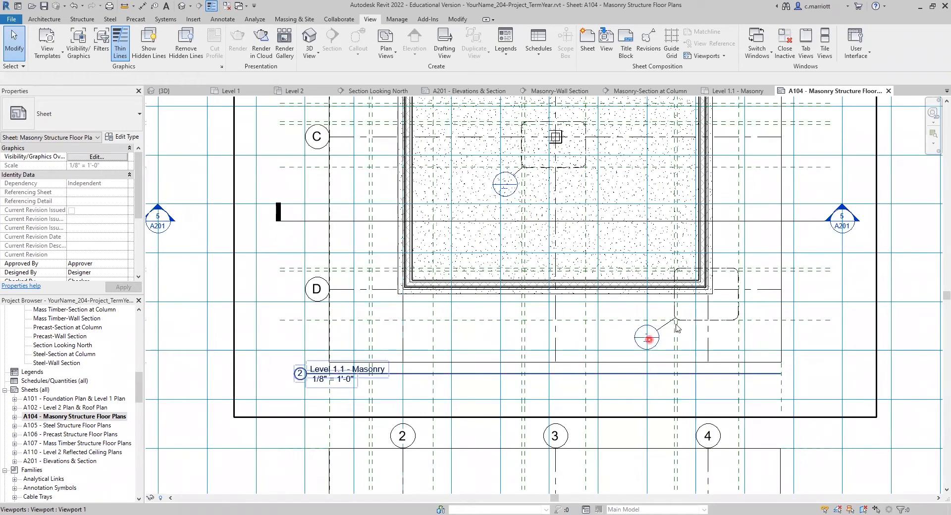
scroll(577, 339, down, 8)
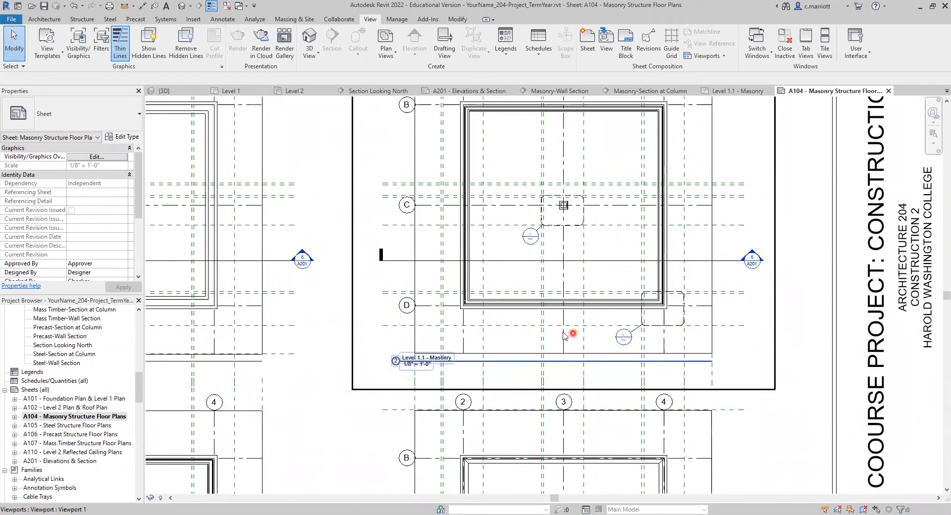
double_click(466, 358)
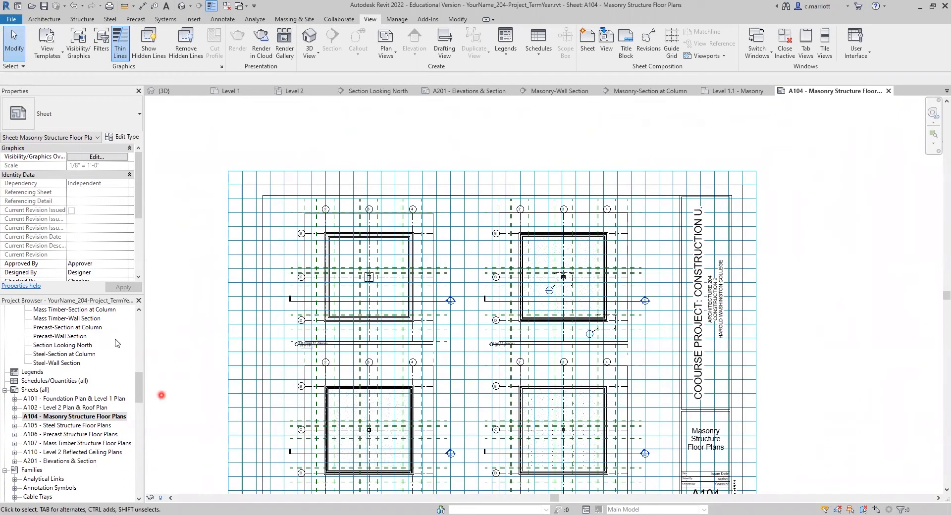
Open the T.O. Footing 0.1 - Masonry floor plan and look over the foundation walls and column footing.
scroll(88, 364, up, 10)
scroll(79, 425, down, 3)
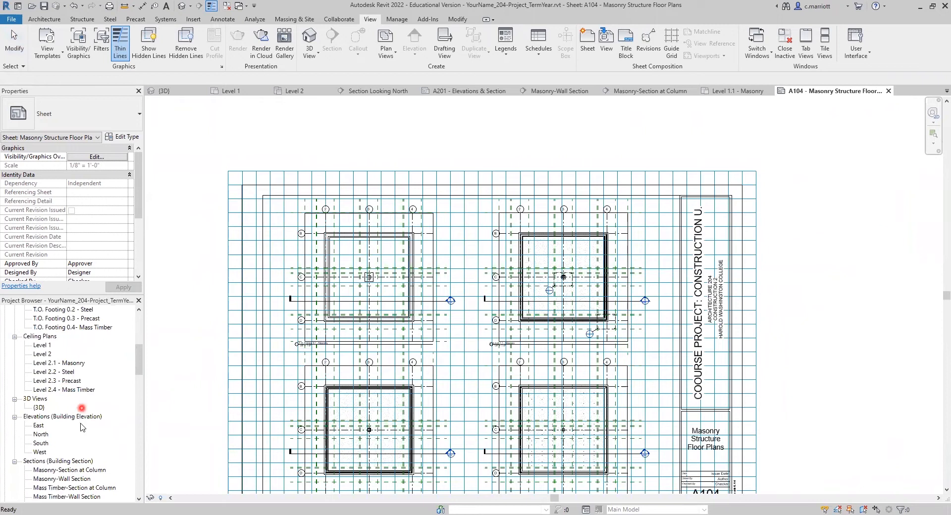
scroll(77, 411, up, 4)
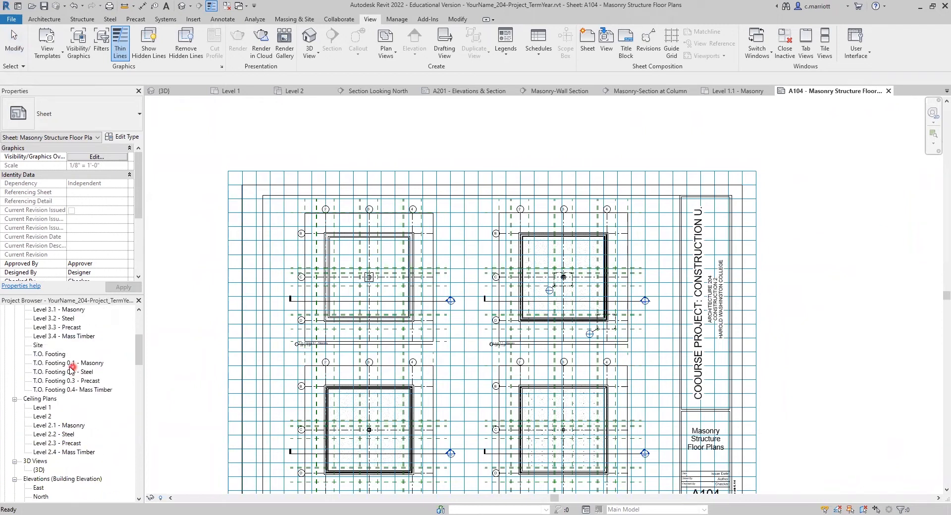
double_click(64, 363)
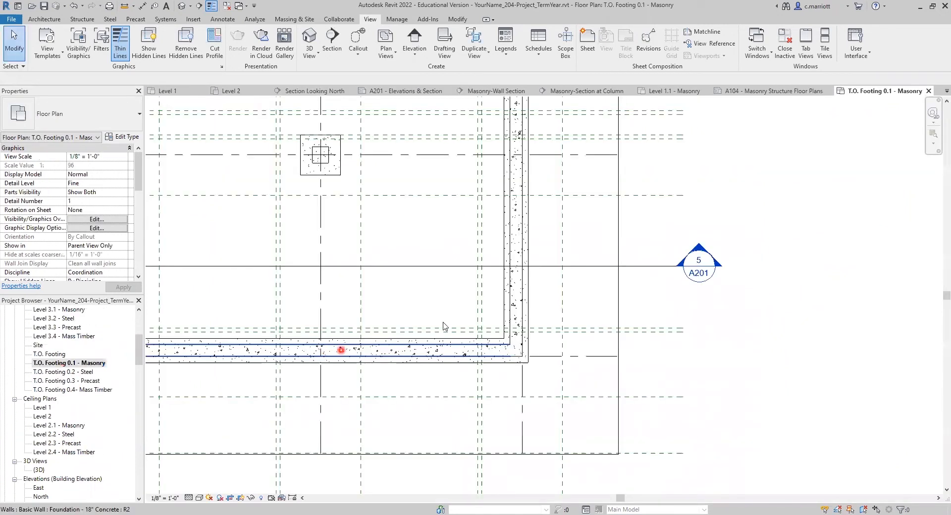
scroll(435, 323, down, 3)
scroll(424, 320, down, 5)
scroll(375, 314, up, 4)
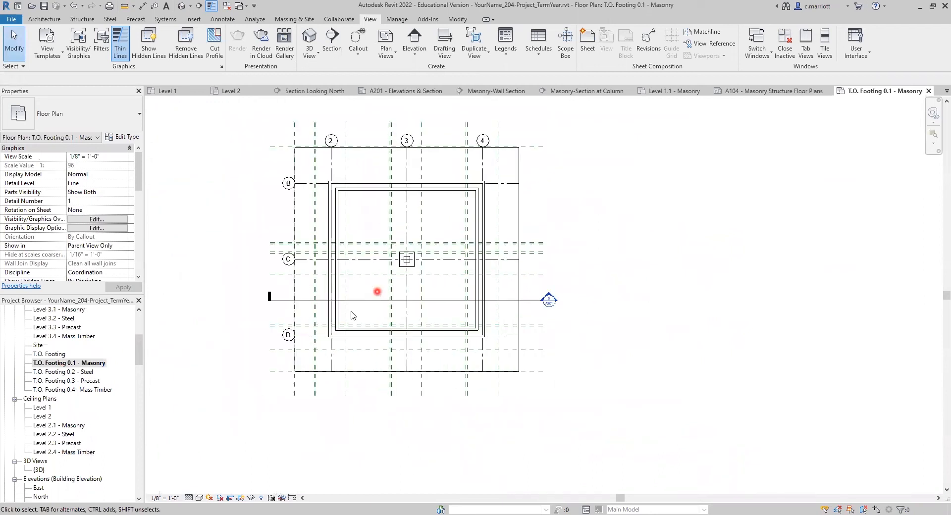
Open the Level 1.1 - Masonry - Callout 1 floor plan view.
drag(138, 363, 134, 351)
scroll(74, 401, up, 3)
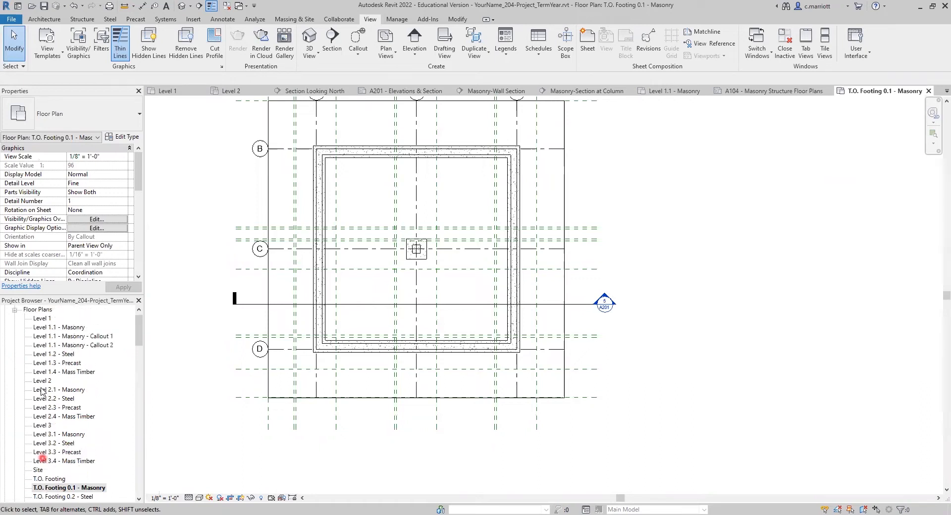
double_click(50, 337)
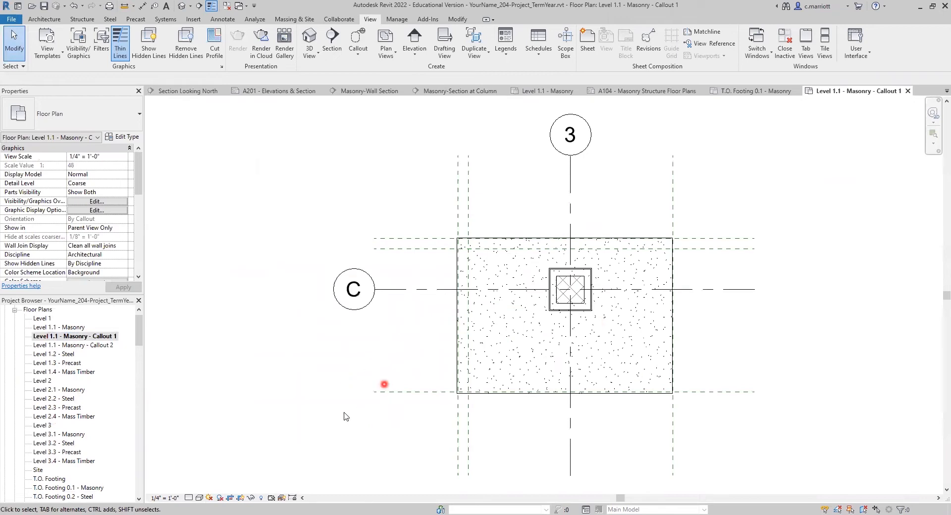
Set the masonry column callout plan's view scale to 3/4" = 1'-0" and its detail level to Fine.
middle_drag(280, 405, 292, 374)
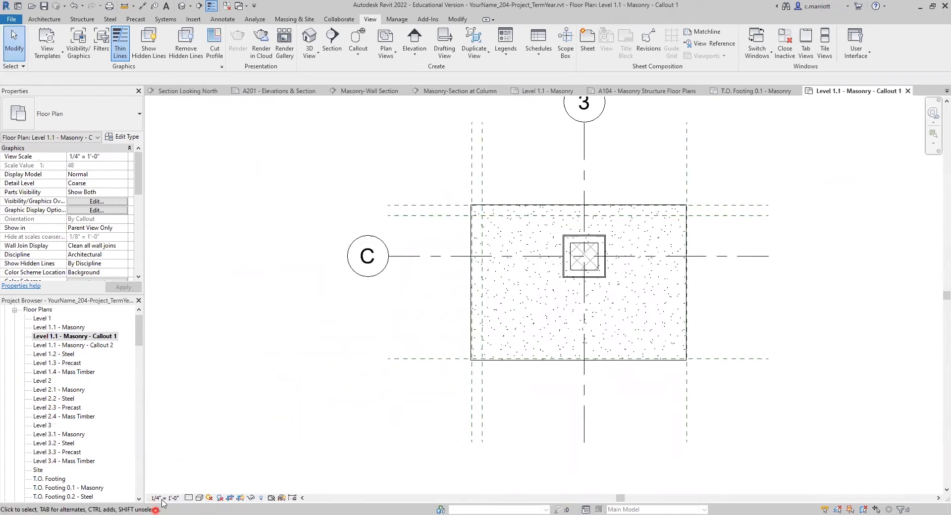
click(170, 498)
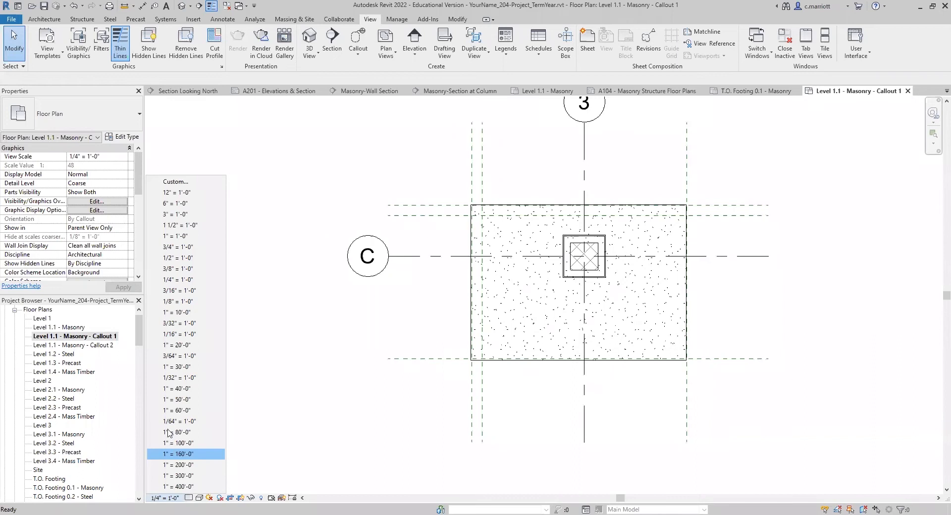
click(174, 248)
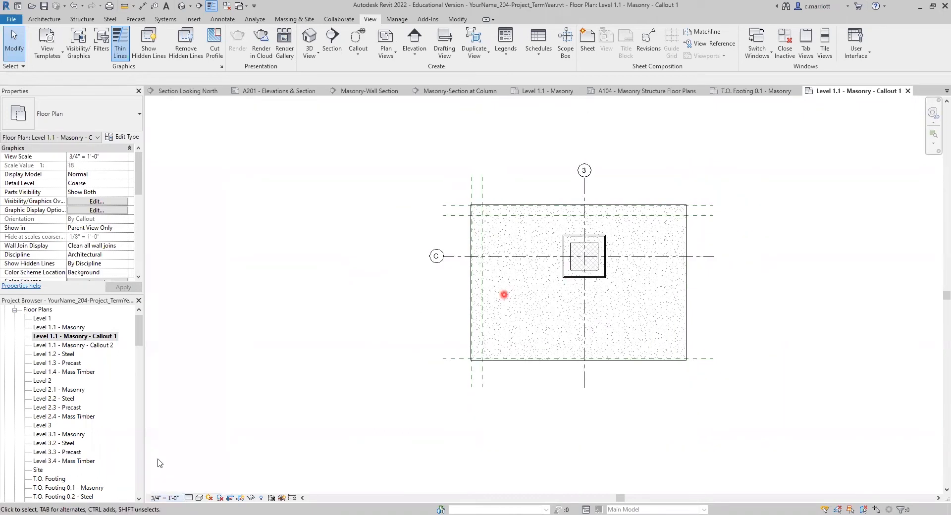
click(188, 499)
click(193, 488)
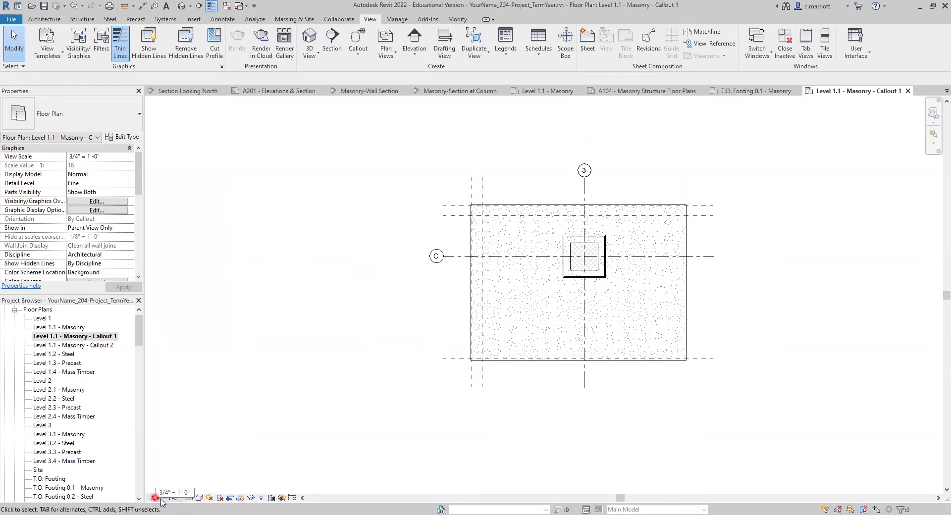
Try to pull the callout's upper and left crop edges in to the nearby reference planes, then undo it.
middle_drag(433, 348, 329, 389)
scroll(468, 293, up, 1)
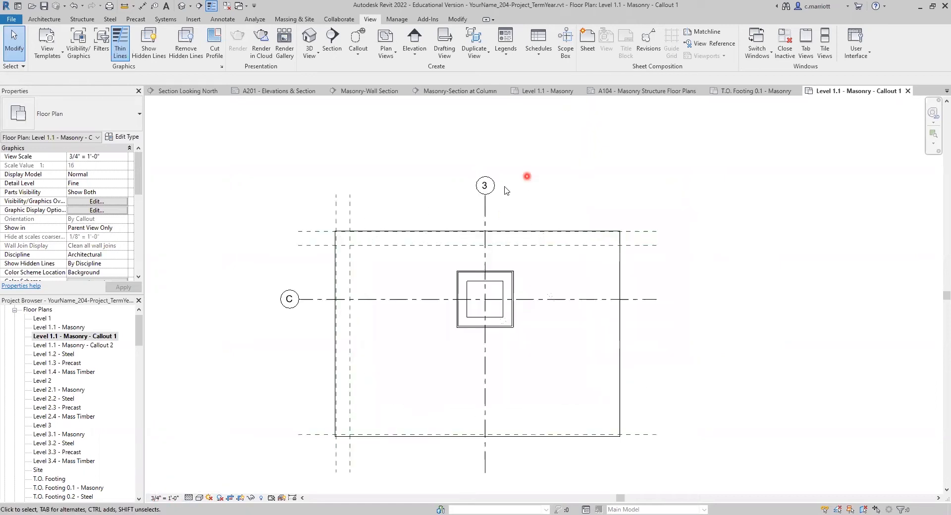
scroll(525, 177, up, 1)
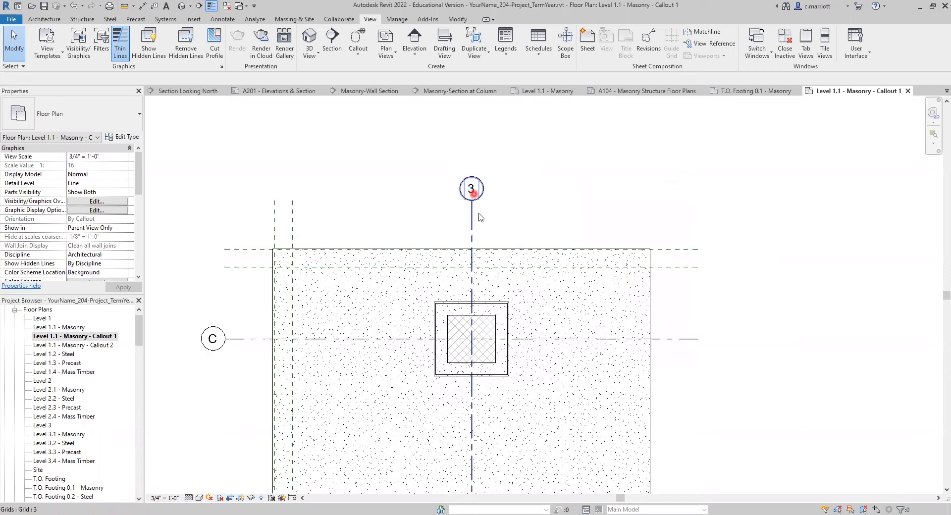
click(492, 248)
click(500, 249)
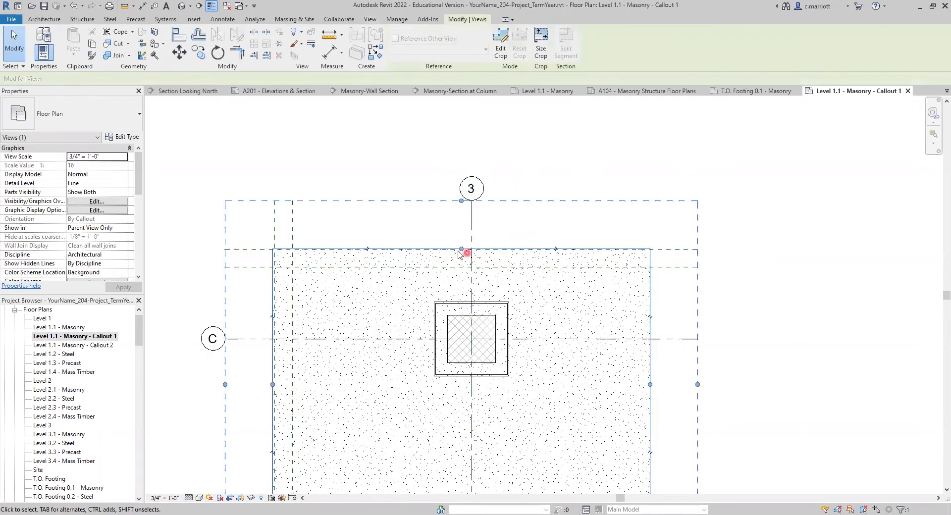
drag(455, 268, 442, 272)
drag(274, 395, 292, 399)
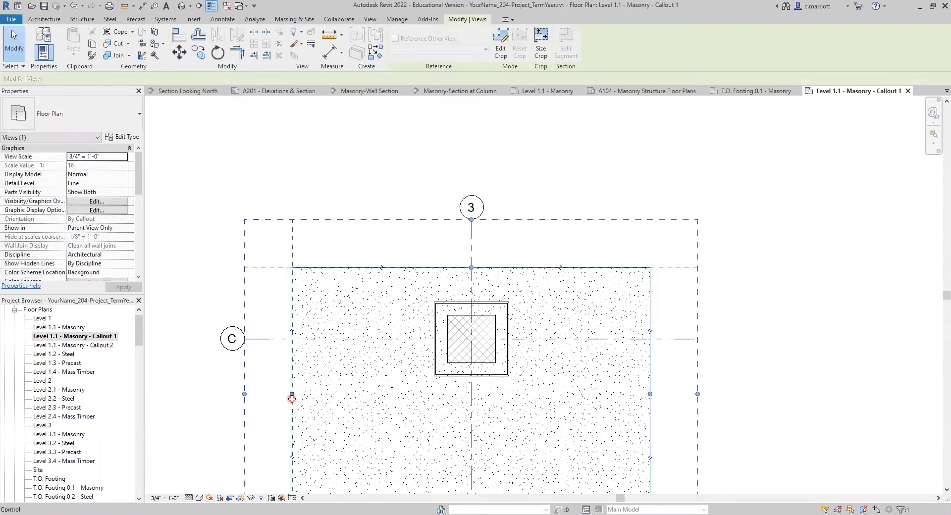
key(Escape)
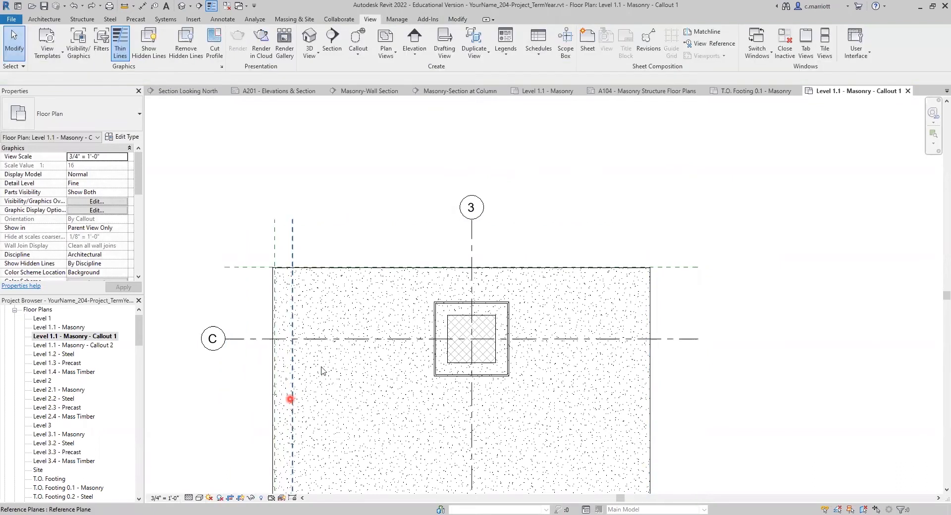
key(ctrl+z)
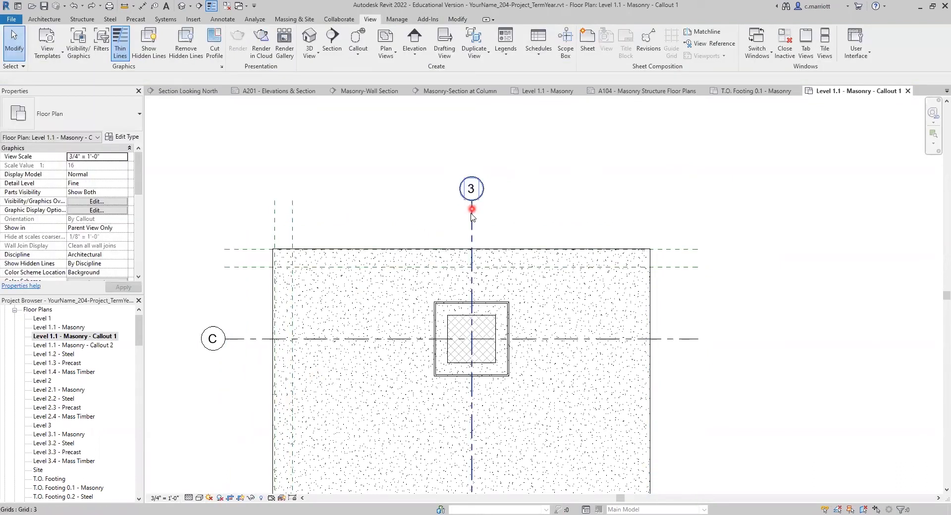
Shorten grids 3 and C in the column callout so their bubbles and far ends meet the crop boundary.
click(473, 201)
drag(472, 202, 471, 251)
click(226, 340)
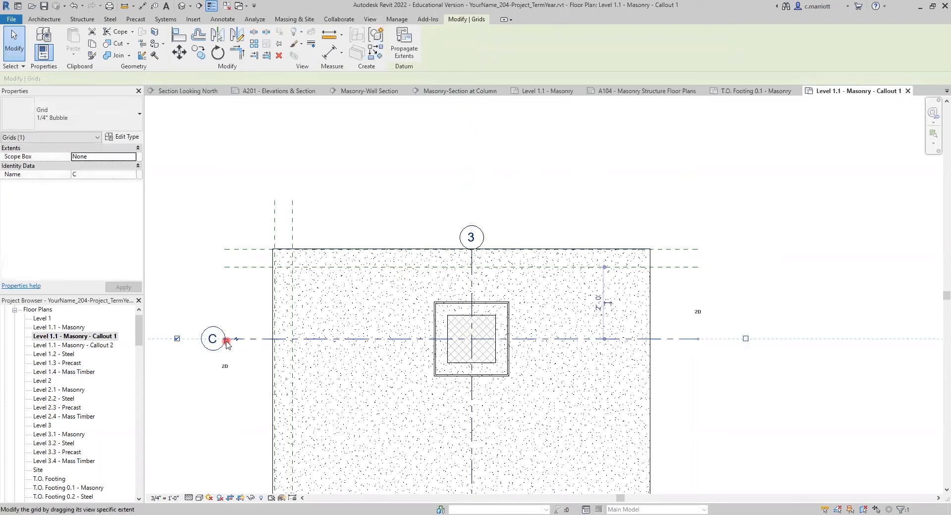
drag(226, 340, 273, 344)
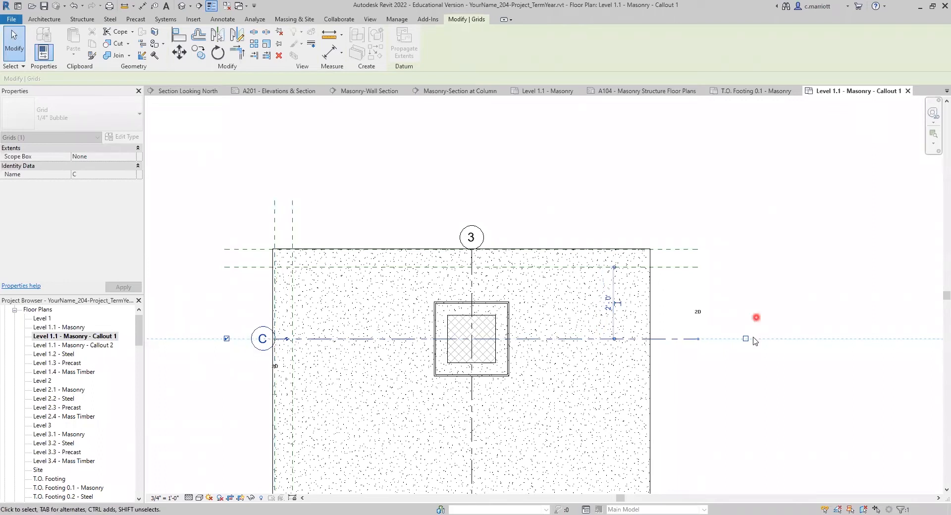
drag(690, 341, 651, 340)
middle_drag(678, 436, 641, 326)
click(435, 450)
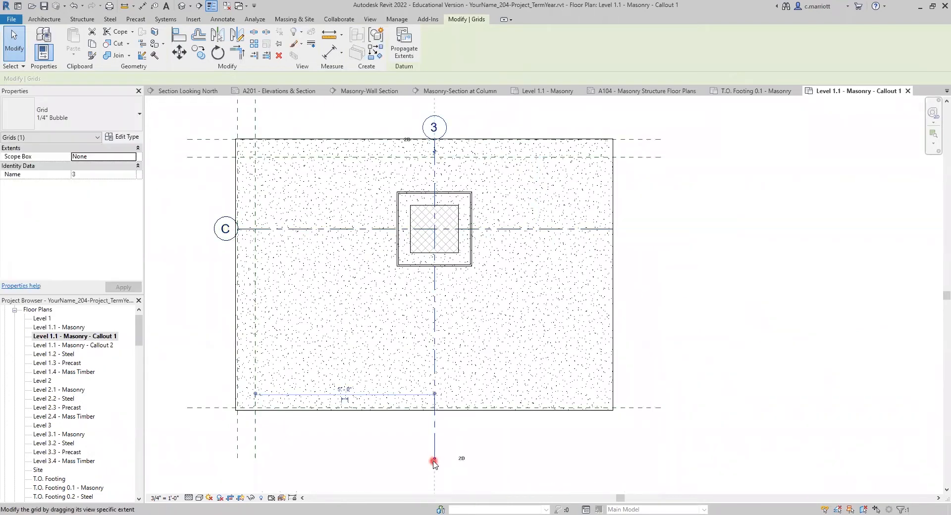
drag(435, 447, 434, 412)
middle_drag(717, 313, 697, 369)
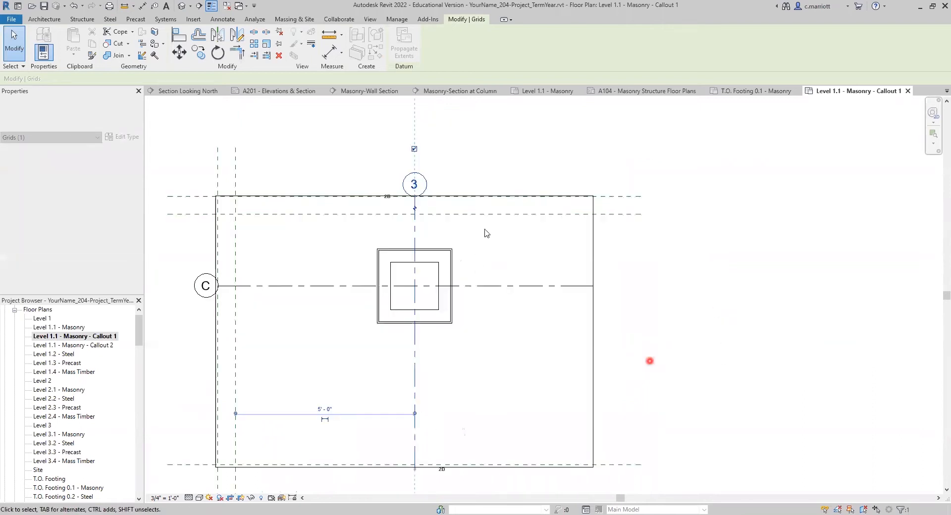
Pull the column callout's upper and left crop edges in to the inner reference planes.
click(594, 251)
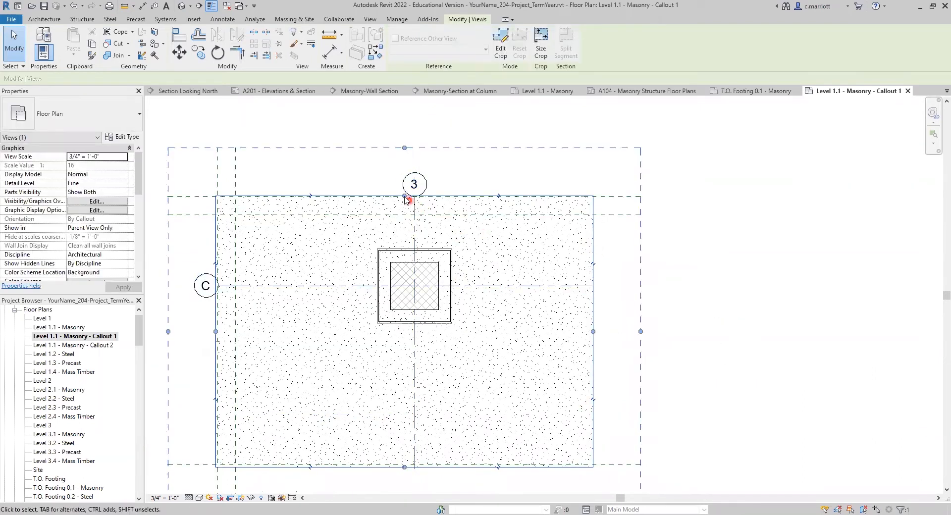
mouse_move(405, 197)
mouse_down()
mouse_move(402, 226)
mouse_move(390, 214)
mouse_up()
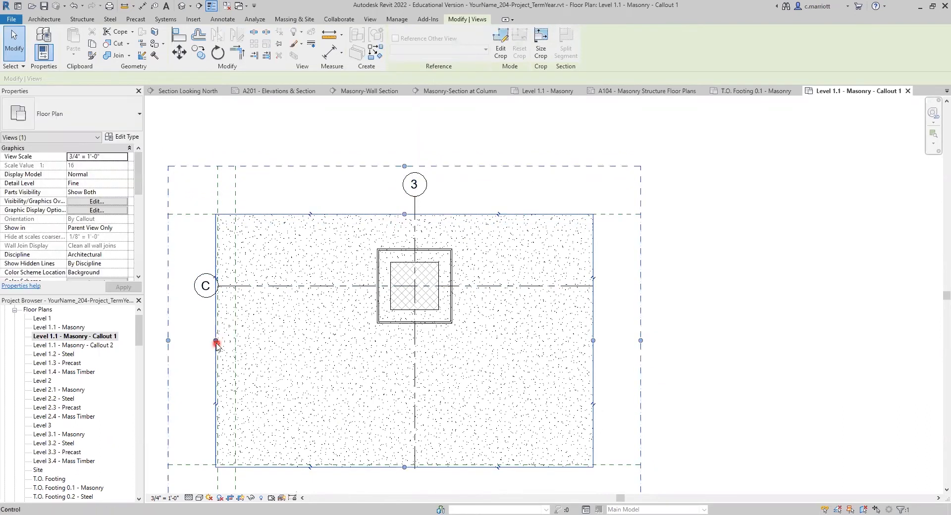
drag(216, 341, 265, 335)
click(287, 135)
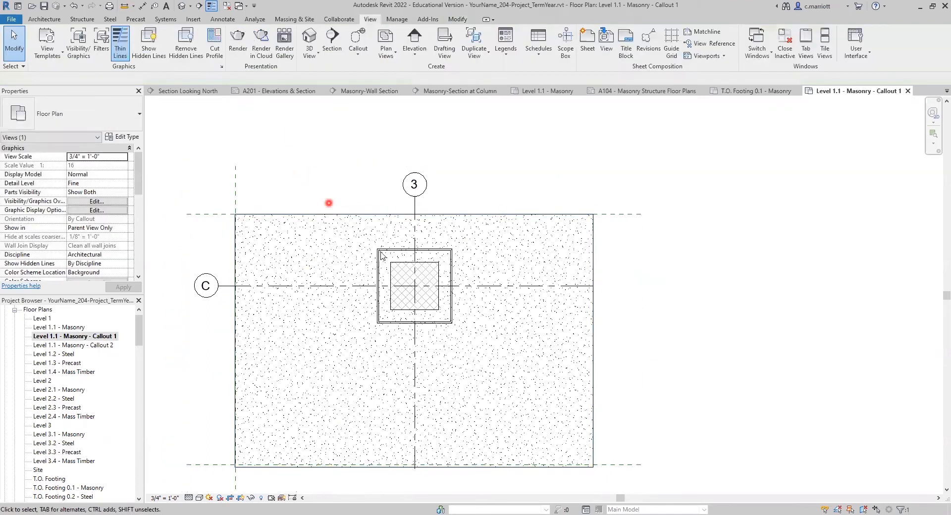
scroll(354, 230, down, 3)
scroll(418, 310, up, 3)
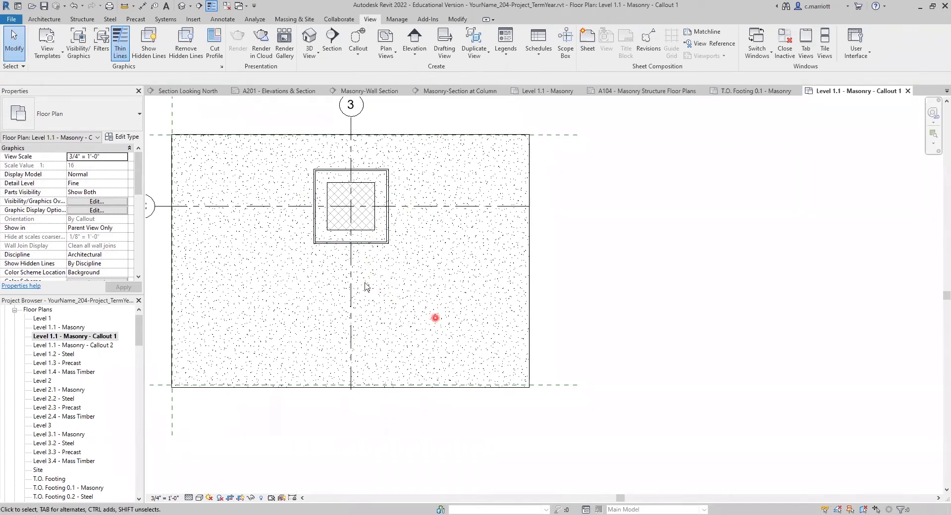
scroll(374, 243, down, 2)
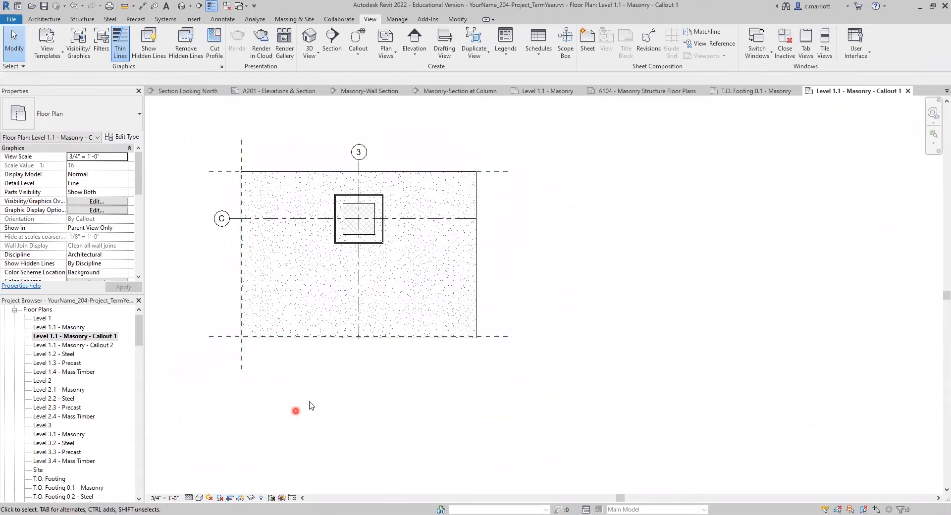
scroll(317, 396, down, 2)
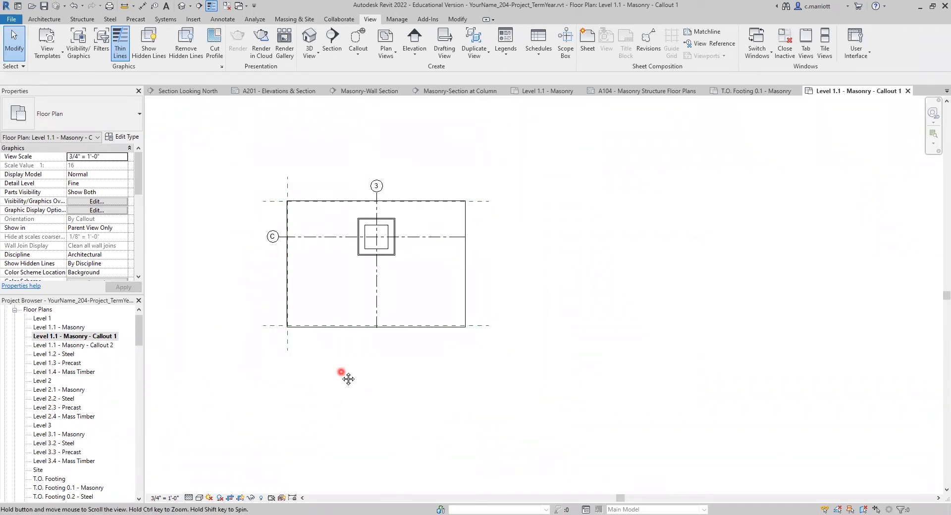
Open the Level 1.1 - Masonry - Callout 2 plan and set its scale to 3/4" = 1'-0" and detail level to Fine.
double_click(77, 349)
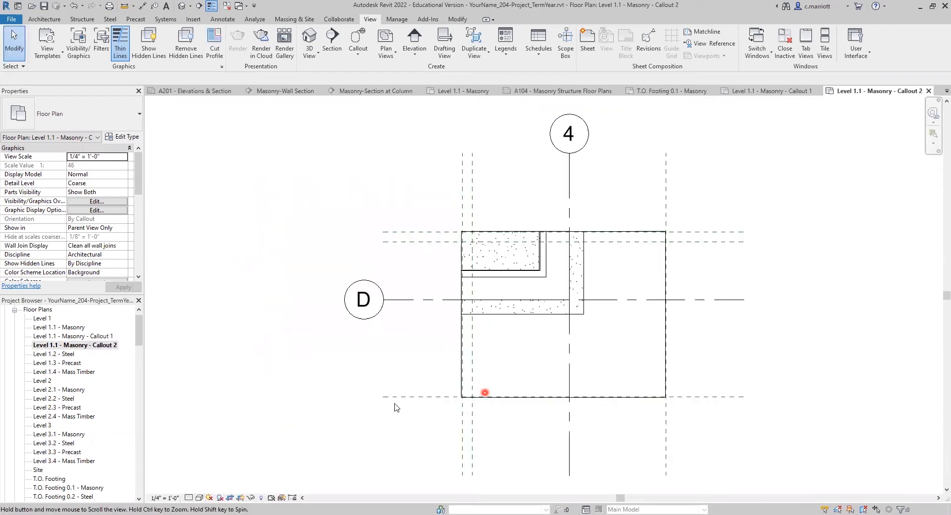
click(164, 498)
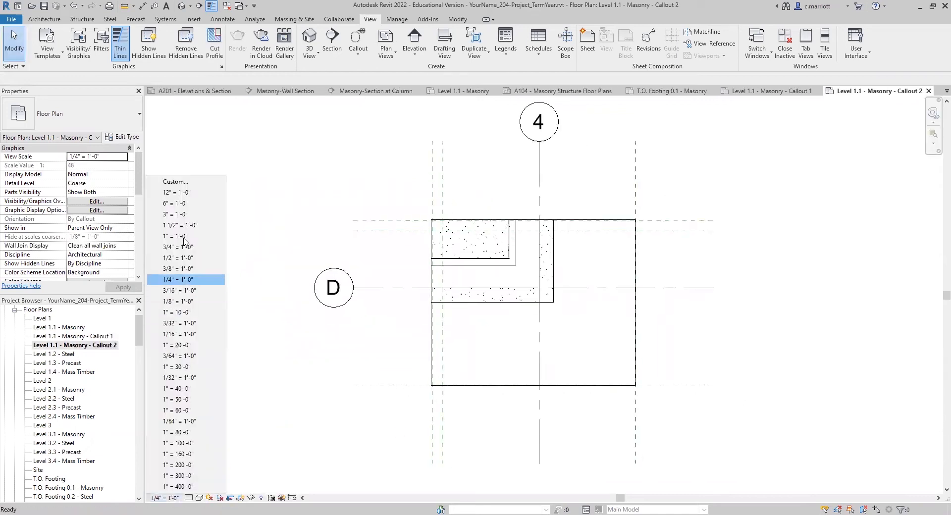
click(180, 255)
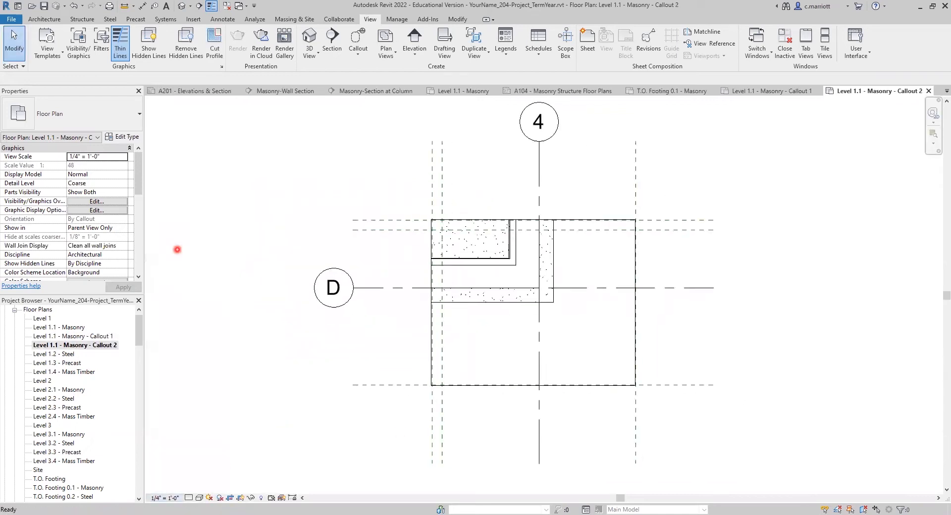
click(194, 496)
click(200, 486)
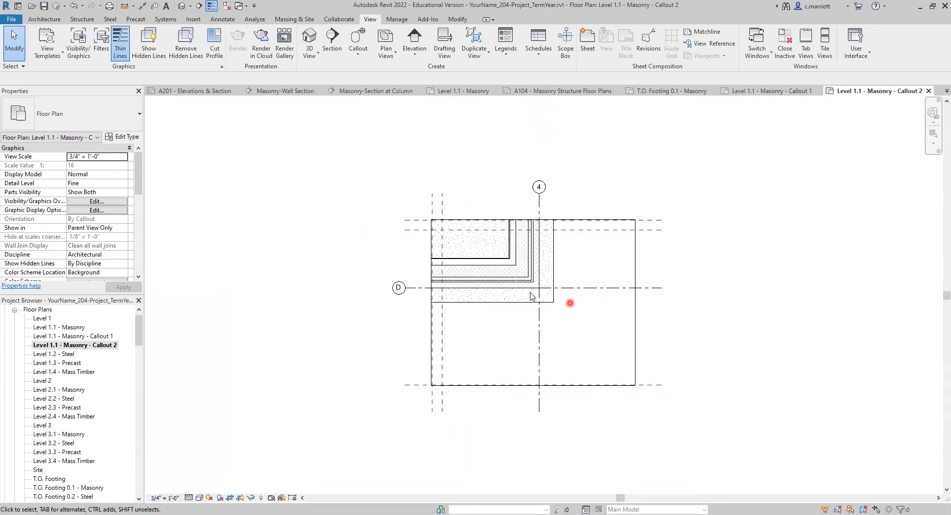
Try to shorten grid 4 so its bubble sits at the wall corner callout's upper crop edge.
scroll(570, 303, up, 1)
scroll(592, 228, up, 1)
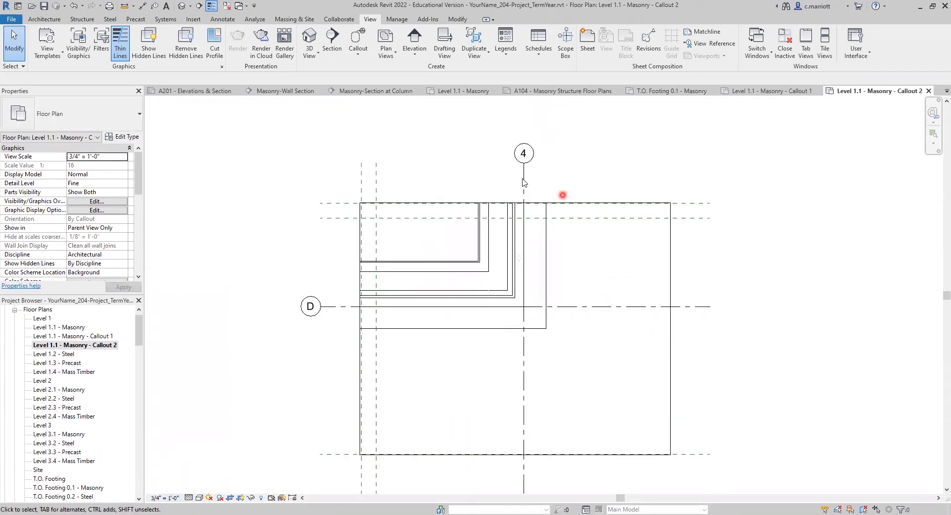
click(525, 176)
mouse_move(523, 163)
mouse_down()
mouse_move(525, 205)
mouse_move(526, 174)
mouse_up()
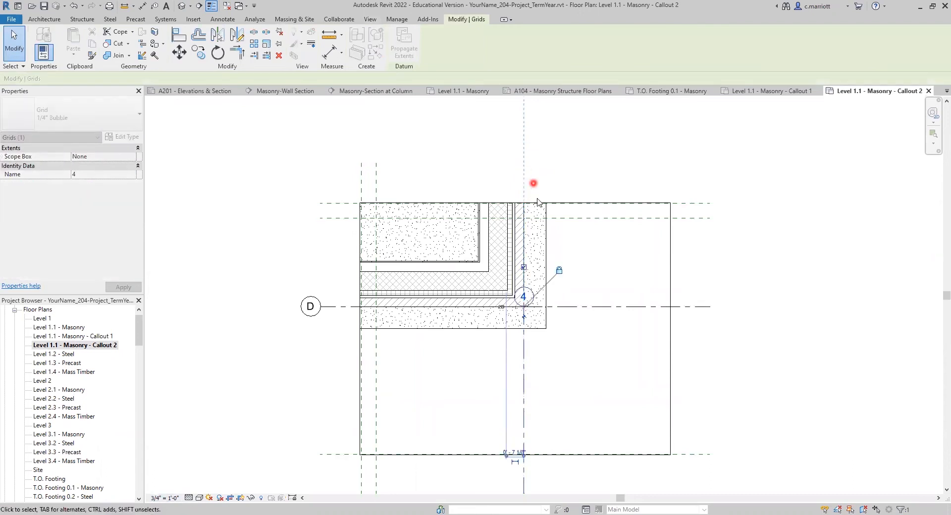
scroll(535, 186, up, 1)
drag(523, 327, 524, 200)
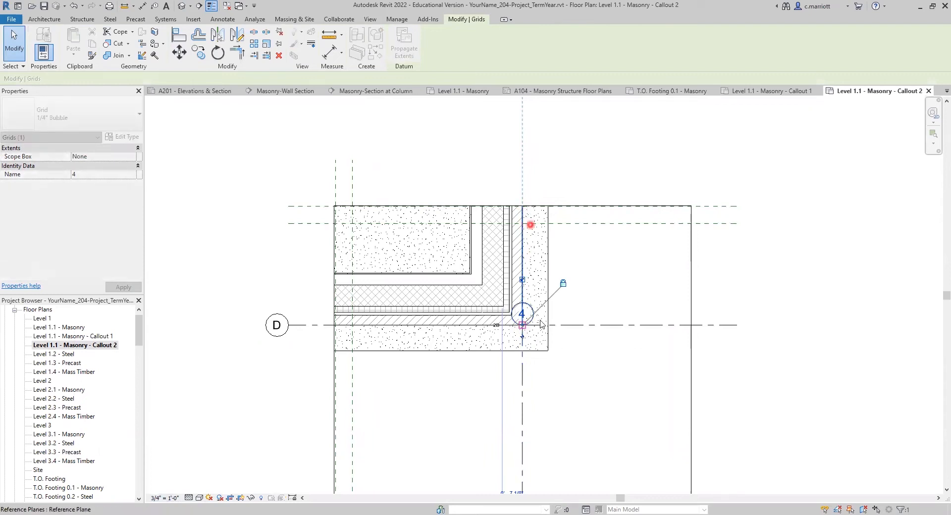
scroll(522, 322, up, 3)
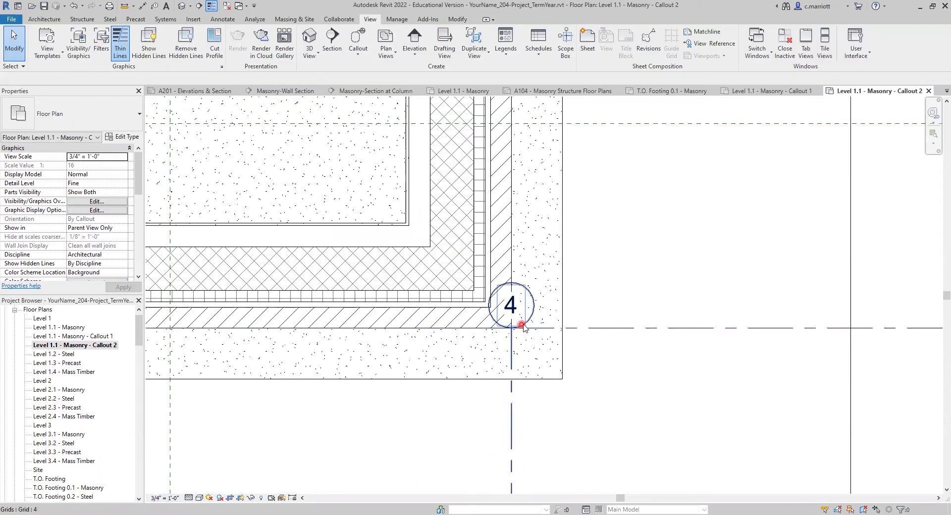
click(522, 327)
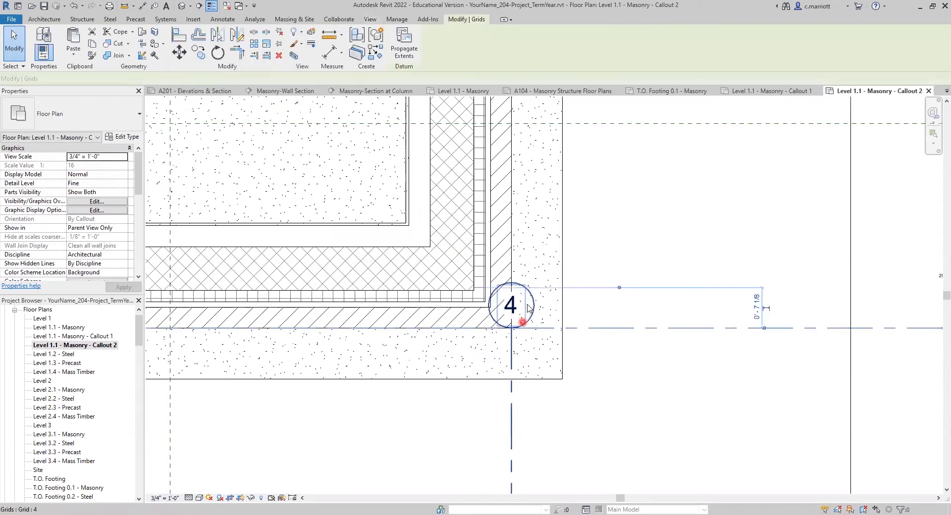
click(511, 424)
scroll(507, 357, down, 2)
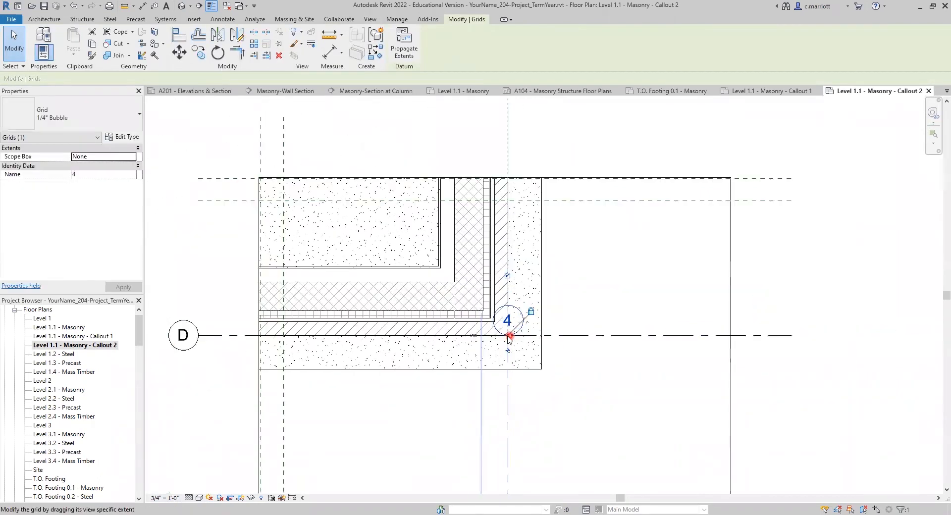
drag(514, 268, 507, 215)
drag(511, 183, 510, 182)
Pull grid D's bubble in to the left crop edge of the wall corner callout.
middle_drag(280, 414, 318, 331)
click(318, 329)
click(307, 325)
mouse_move(307, 326)
mouse_down()
mouse_move(616, 319)
mouse_move(546, 316)
mouse_move(371, 339)
mouse_move(366, 321)
mouse_up()
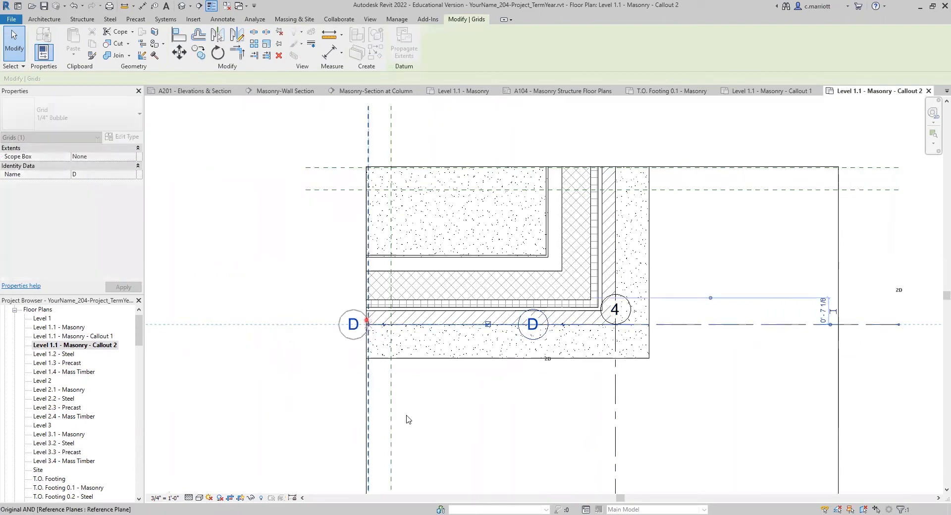
click(671, 283)
Move grid 4's bubble from the grid D intersection up to the callout's upper crop edge.
scroll(629, 316, up, 1)
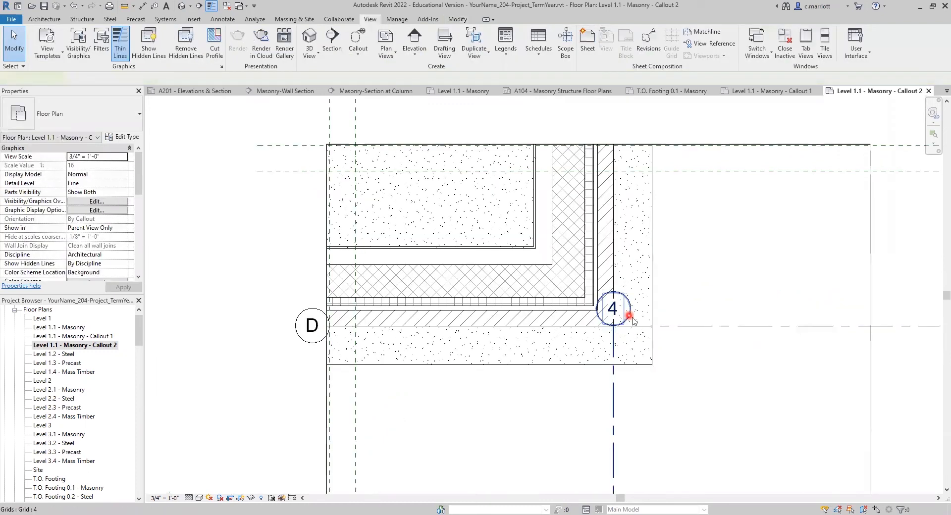
click(629, 316)
scroll(626, 322, down, 1)
drag(622, 324, 621, 202)
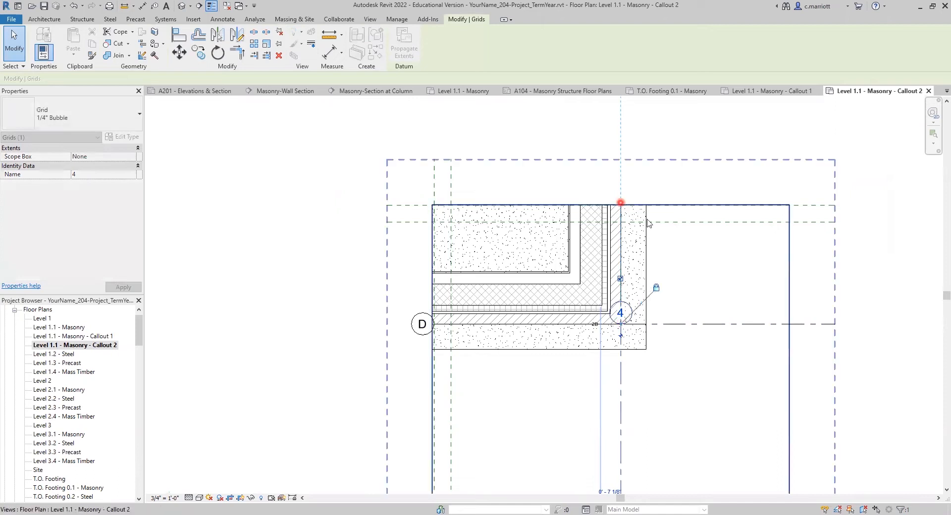
click(680, 269)
scroll(651, 308, up, 1)
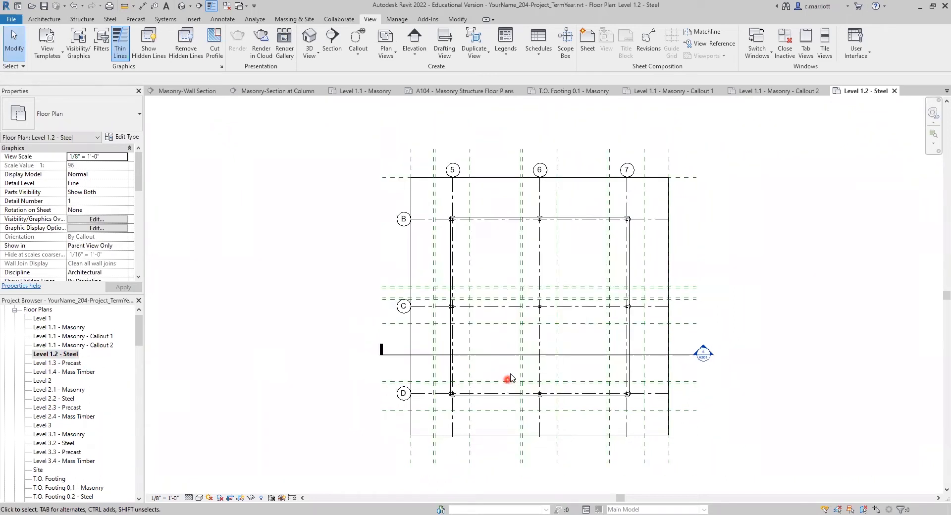
scroll(547, 330, up, 2)
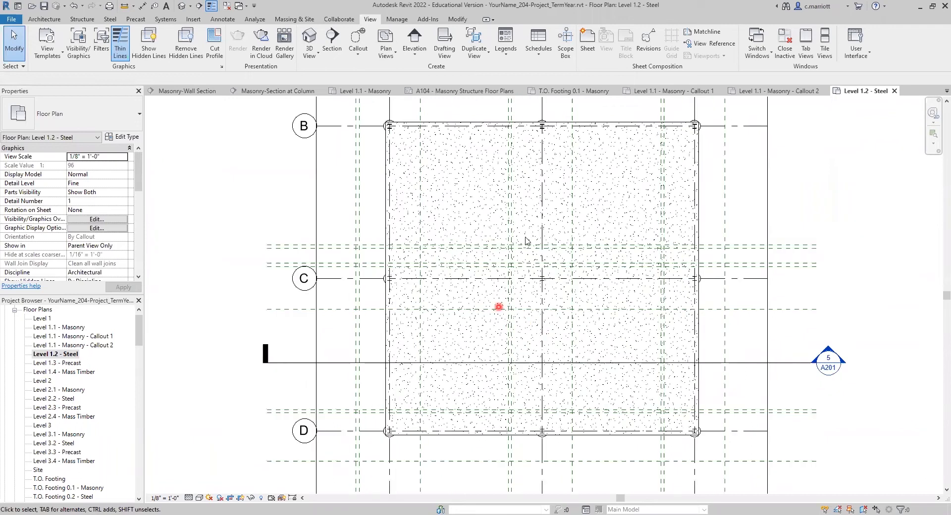
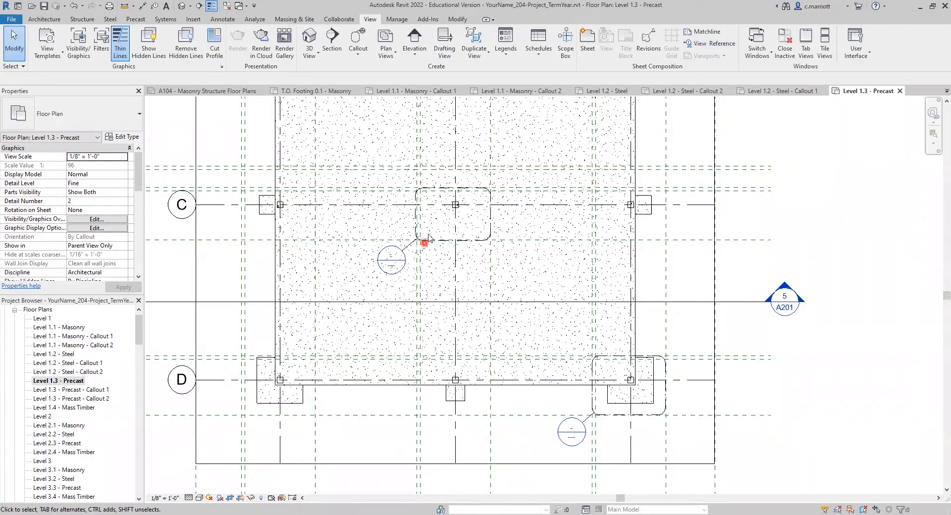
Open the Level 1.3 - Precast - Callout 1 plan and the Level 1.4 - Mass Timber - Callout 1 plan.
double_click(78, 390)
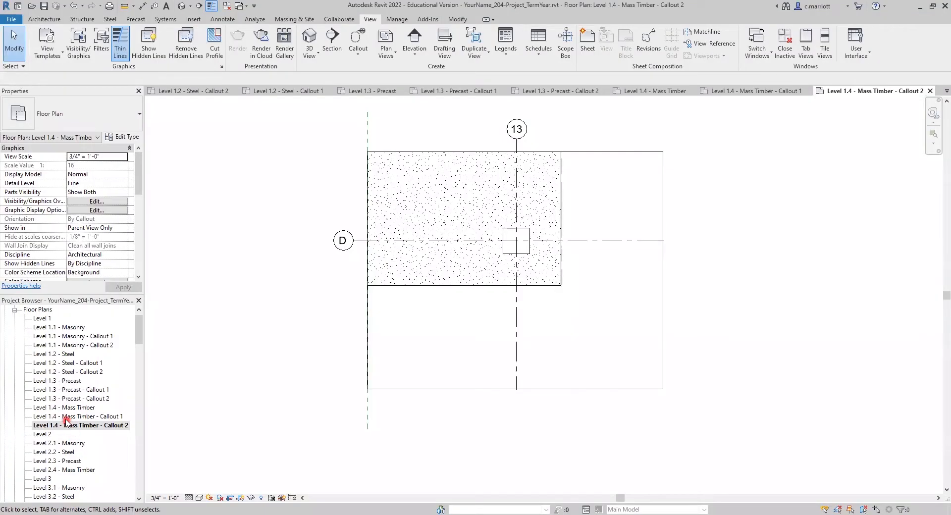
double_click(65, 417)
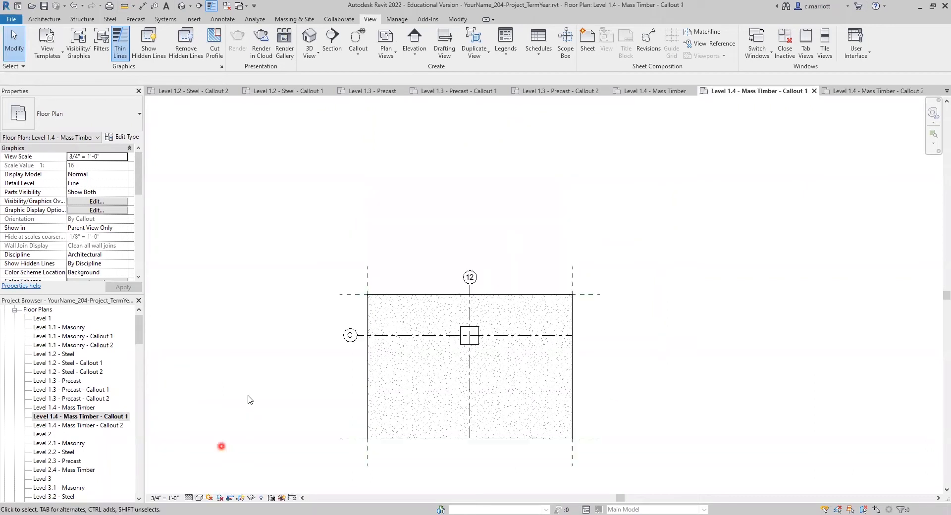
scroll(297, 300, up, 2)
middle_drag(291, 276, 229, 291)
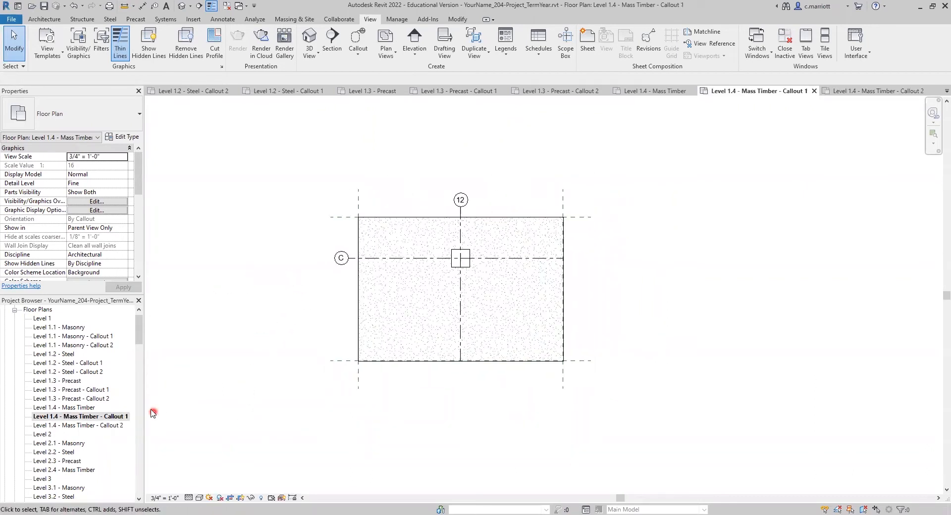
Open the Level 2.1 - Masonry reflected ceiling plan.
drag(139, 335, 138, 372)
click(25, 412)
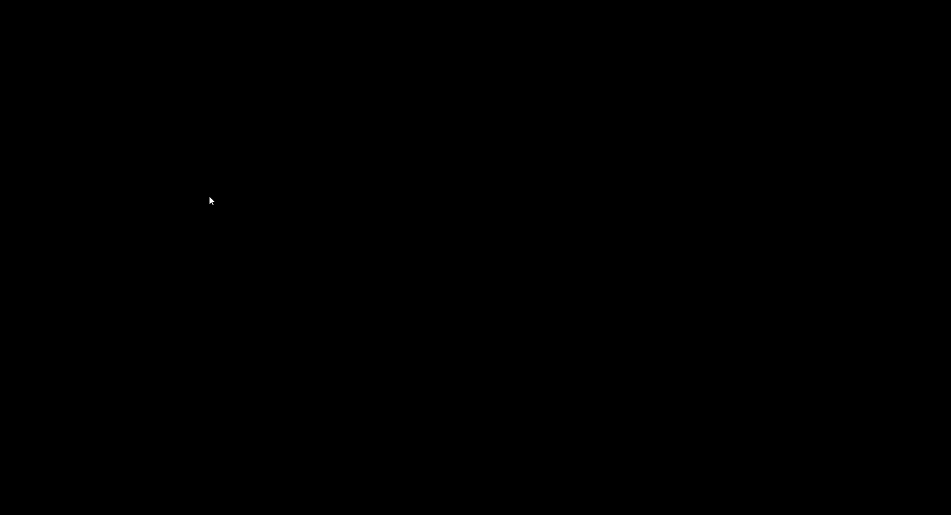
double_click(61, 408)
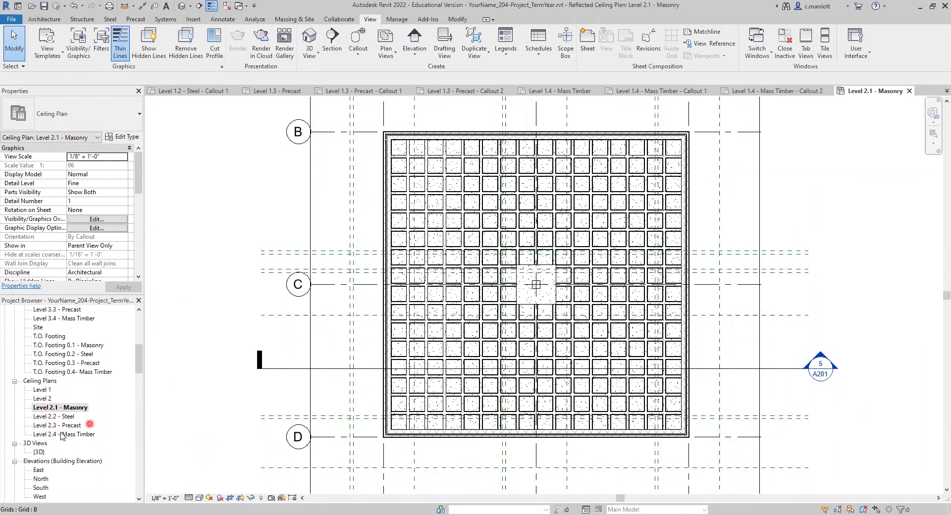
Create a rectangular callout around the central column and its solid slab area at grid C on the masonry ceiling plan.
scroll(569, 302, up, 5)
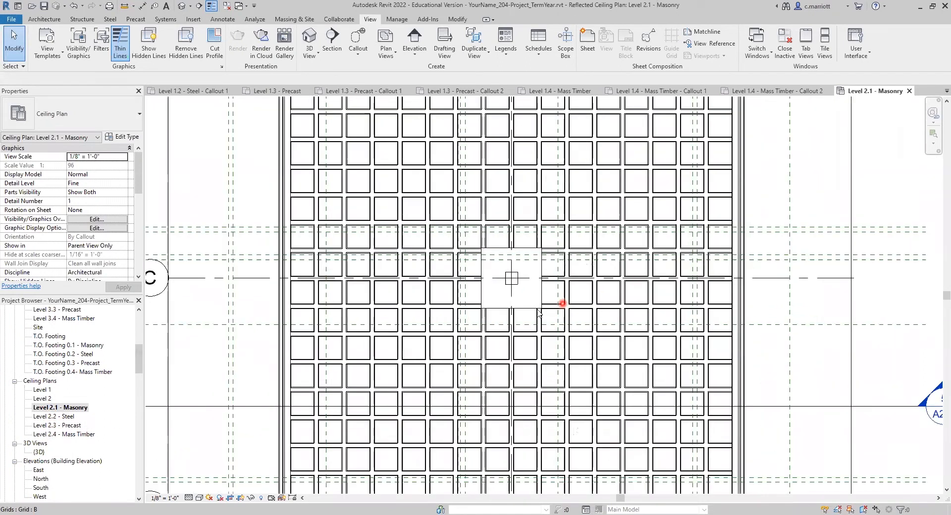
click(350, 52)
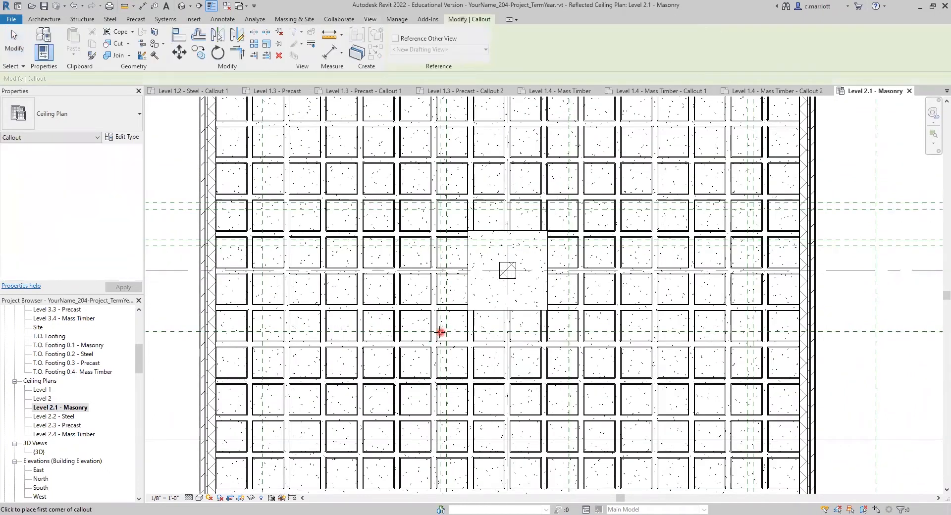
click(440, 332)
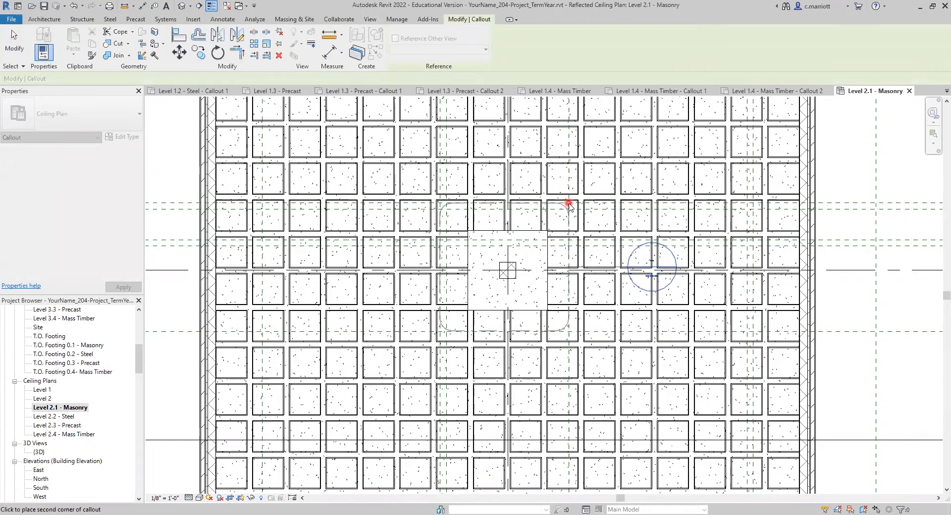
click(568, 205)
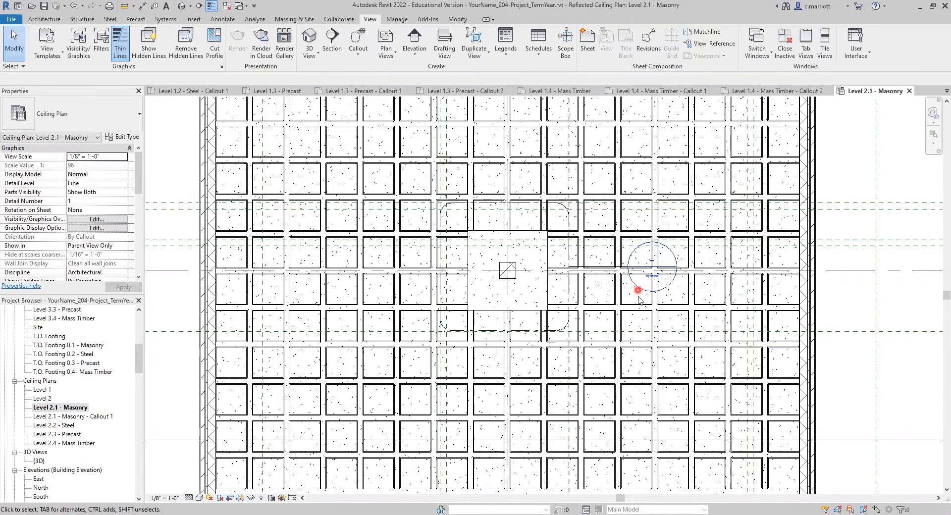
Move the column callout's bubble off the pan joists to just outside the building's right-hand wall, above the section marker.
scroll(639, 300, down, 5)
scroll(565, 287, up, 5)
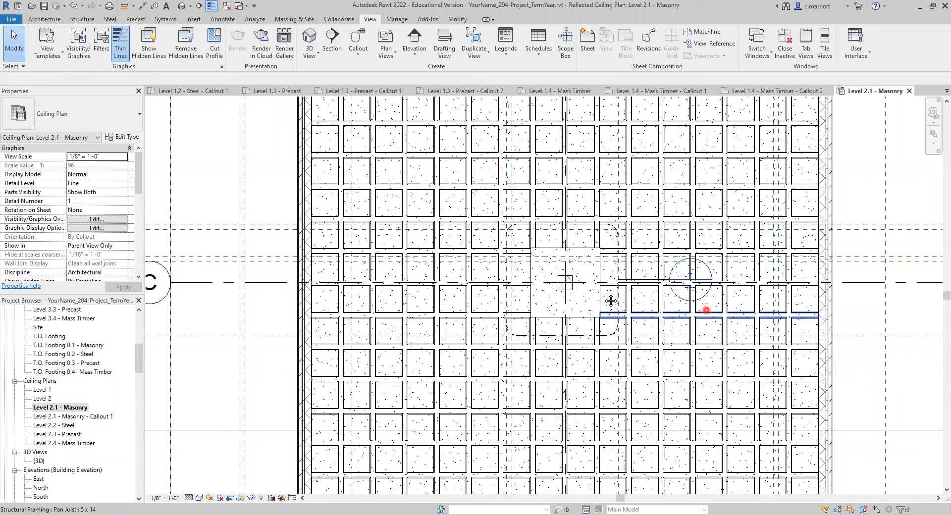
middle_drag(683, 278, 536, 249)
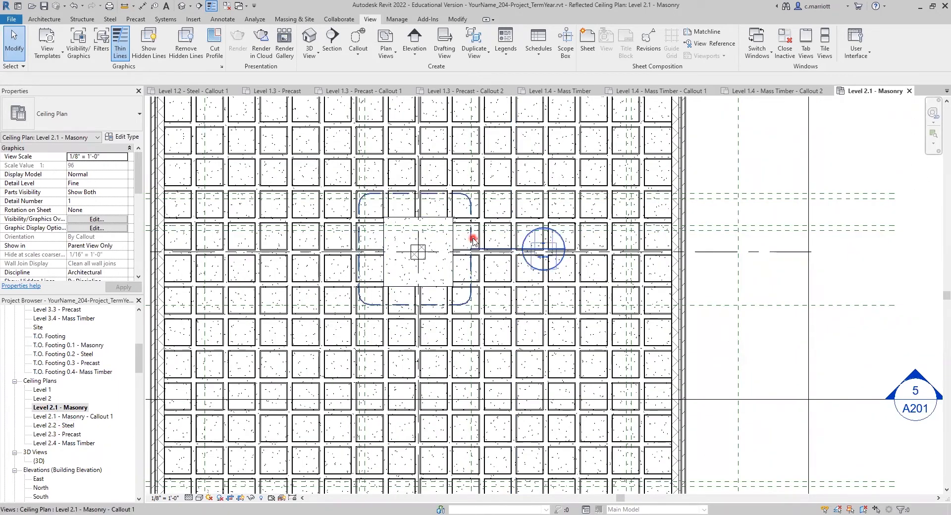
click(527, 271)
drag(528, 271, 697, 338)
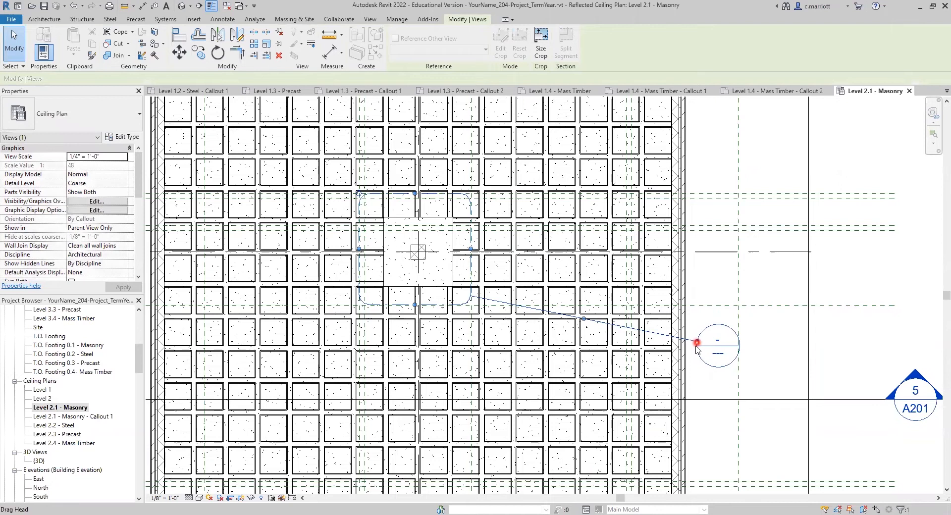
click(695, 293)
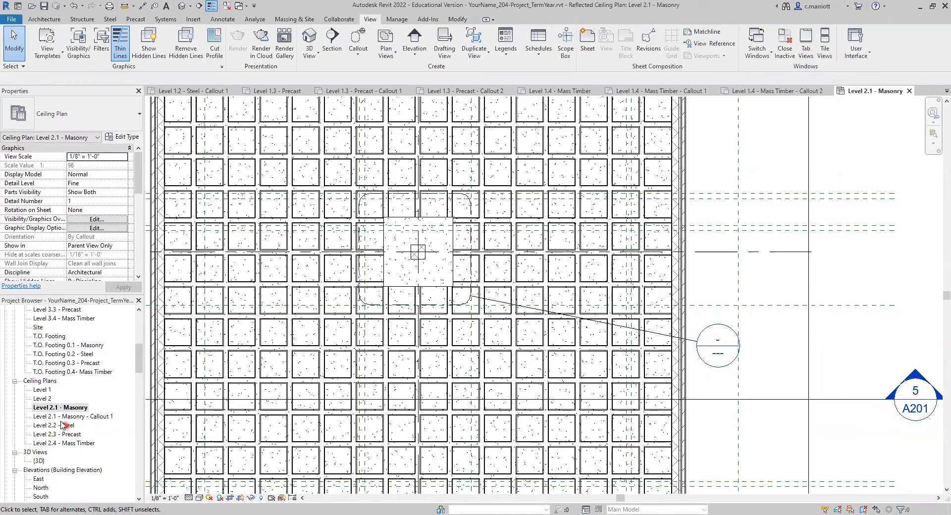
Open sheet A110 - Level 2 Reflected Ceiling Plans and check the new callout's bubble placement on the masonry ceiling plan.
scroll(69, 421, down, 5)
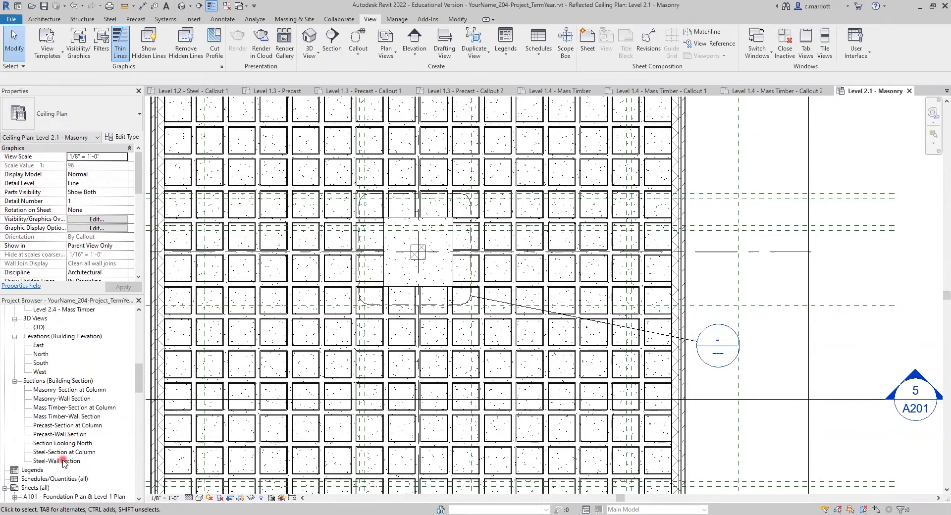
scroll(80, 456, down, 5)
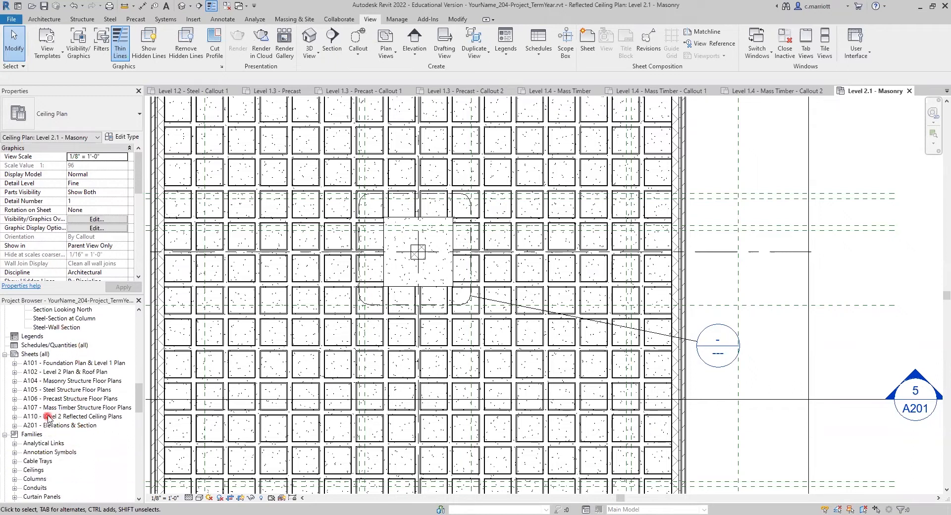
double_click(48, 418)
scroll(479, 252, up, 8)
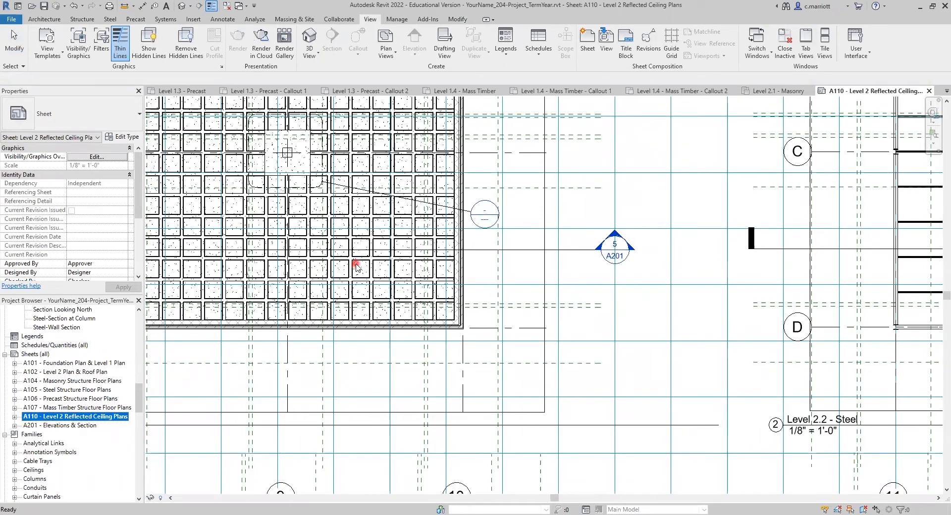
Open the ceiling plan view Level 2.1 - Masonry - Callout 1.
scroll(356, 266, down, 2)
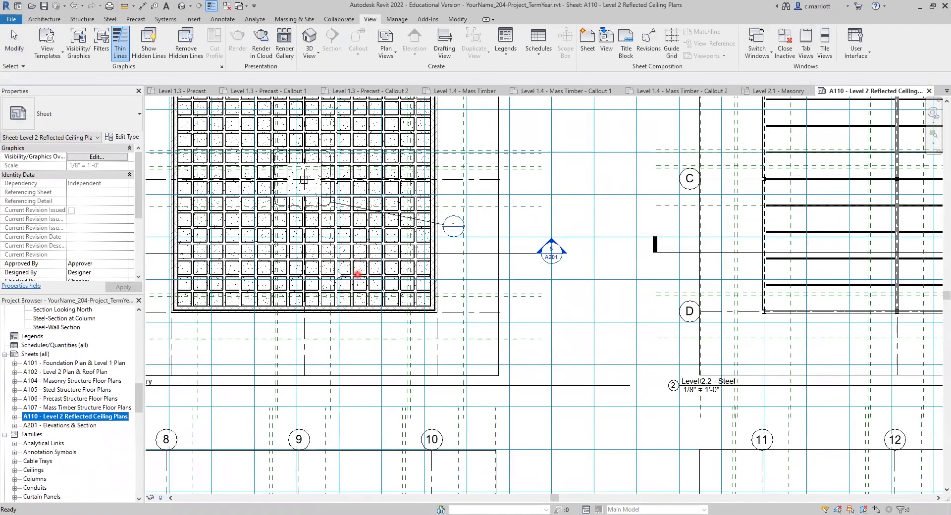
scroll(295, 257, up, 1)
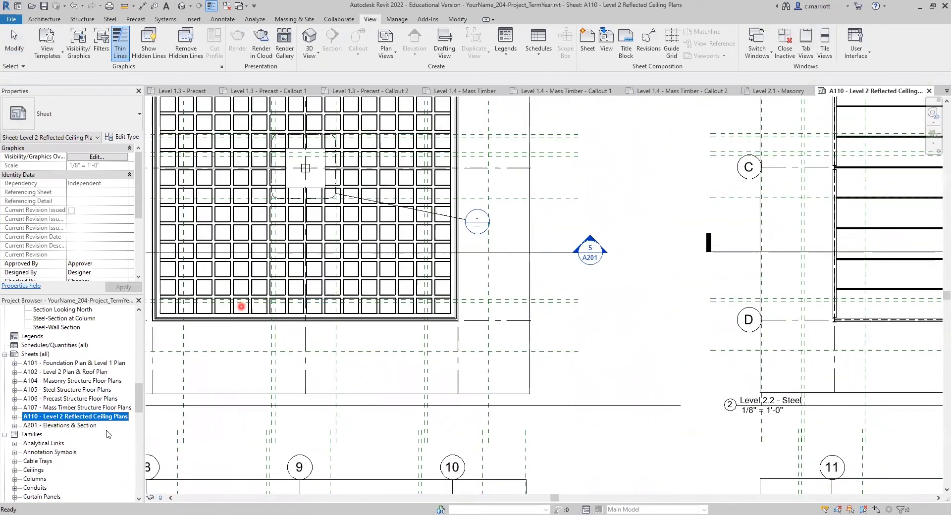
drag(140, 405, 139, 370)
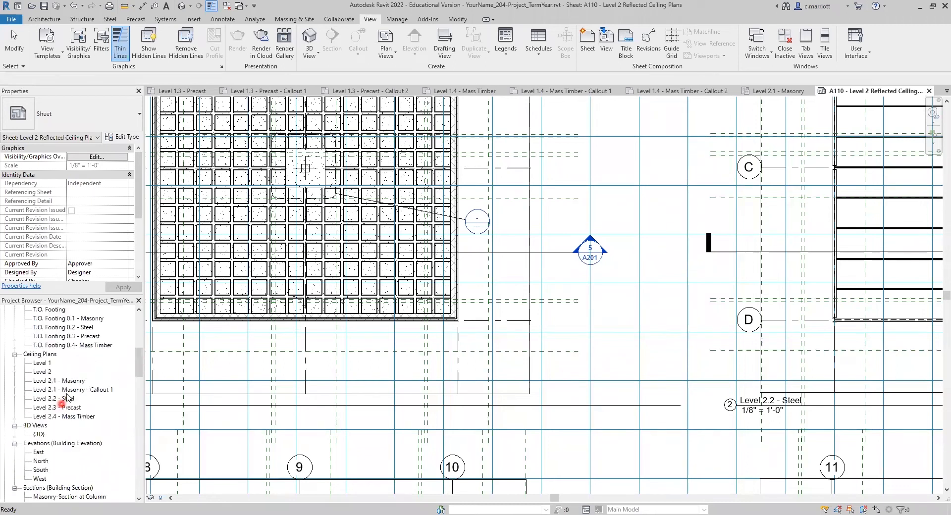
double_click(65, 390)
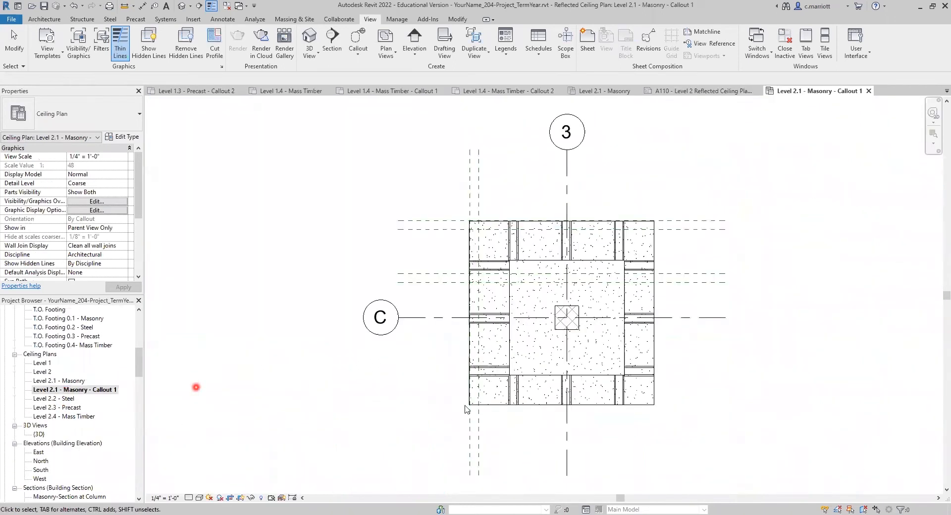
middle_drag(436, 380, 335, 372)
scroll(460, 241, up, 2)
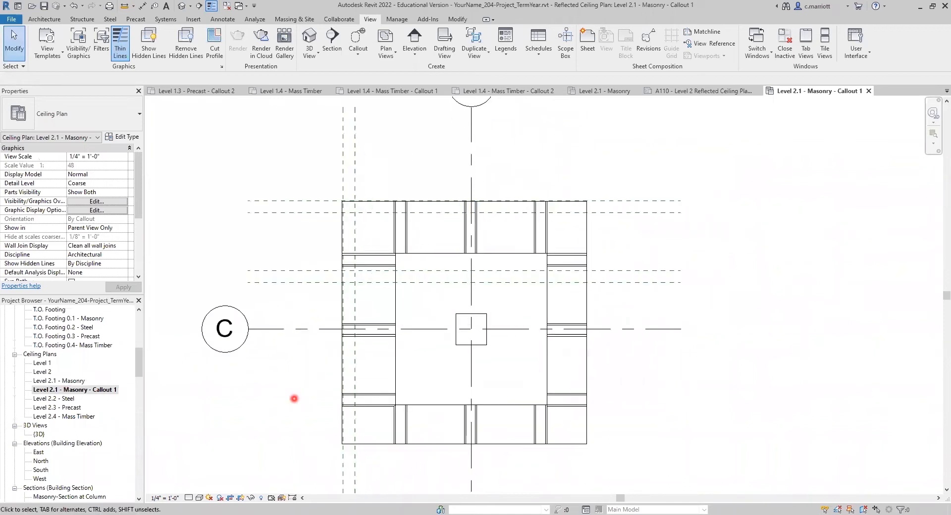
Set the masonry callout view's scale to 3/4" = 1'-0" and its detail level to Fine.
click(166, 498)
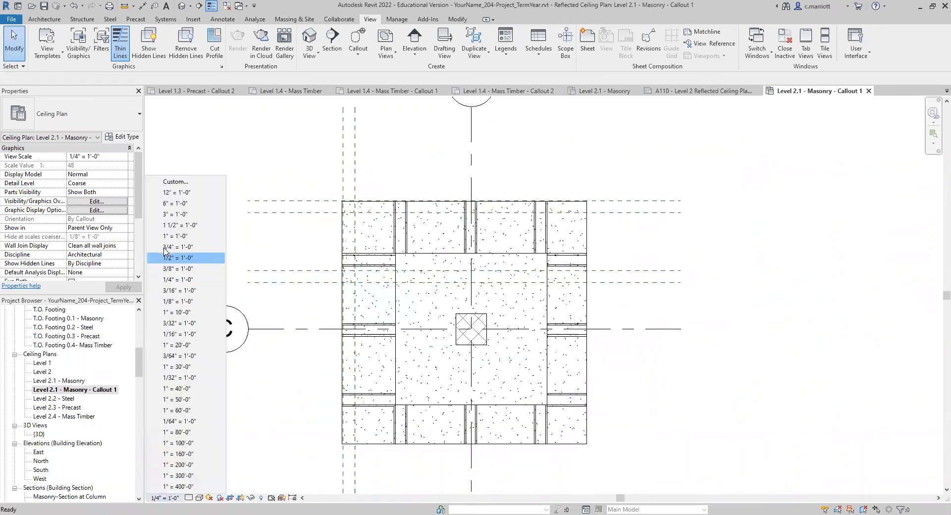
click(199, 417)
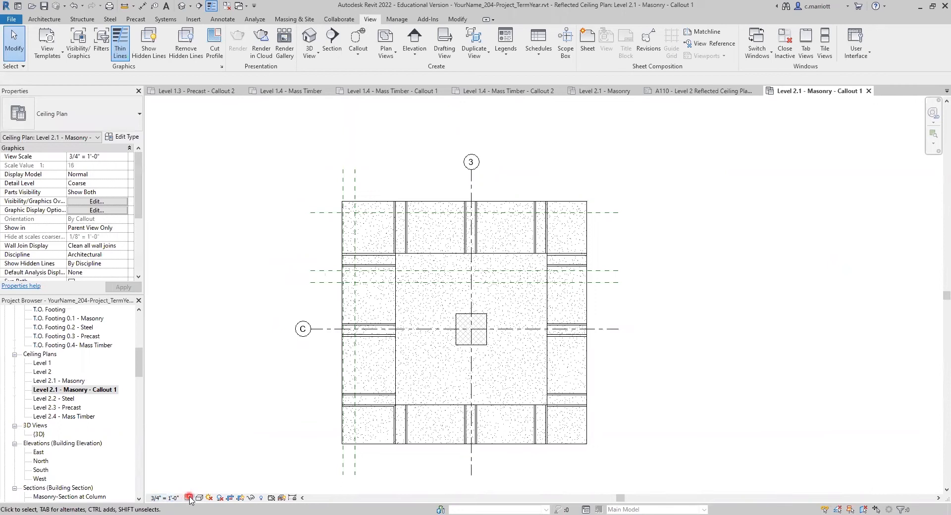
click(190, 498)
click(201, 487)
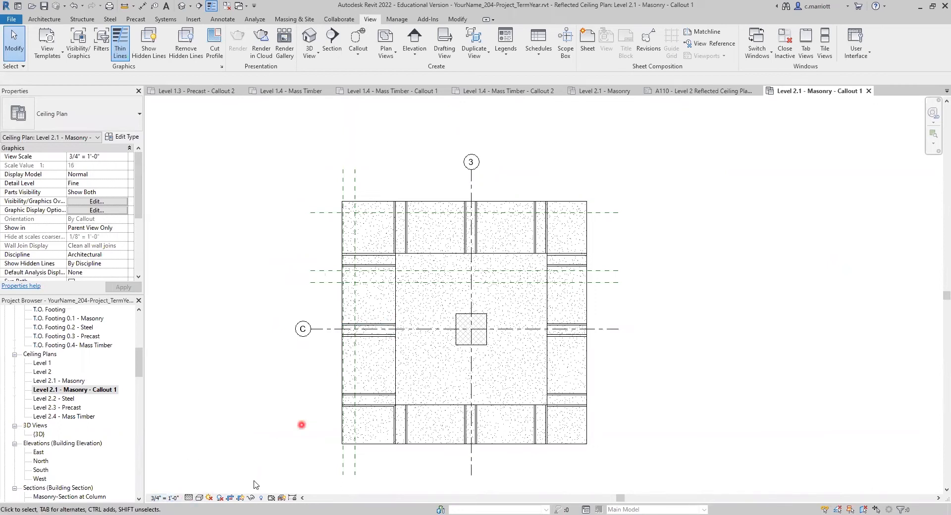
Shorten the bubble end of grid 3 so its bubble sits directly above the crop region's upper edge.
click(471, 189)
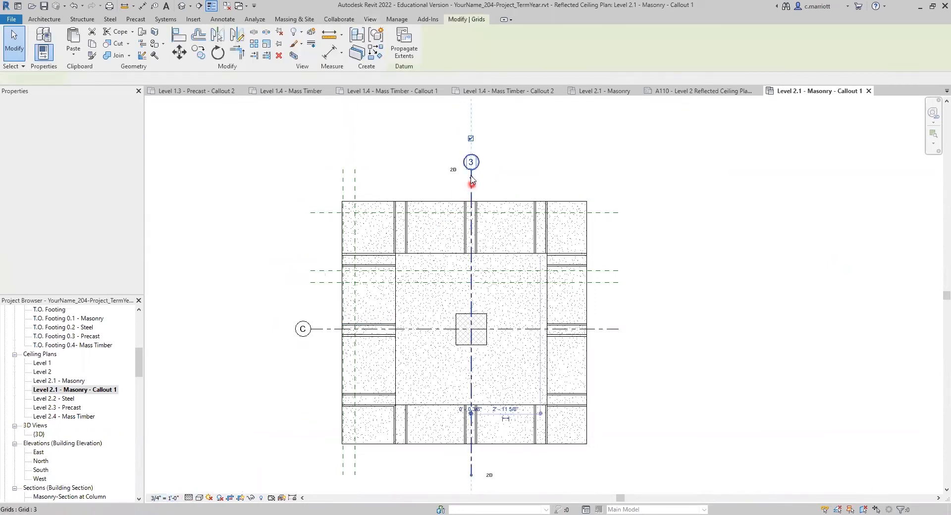
drag(472, 170, 471, 207)
scroll(471, 206, up, 2)
scroll(469, 272, up, 2)
drag(473, 299, 476, 181)
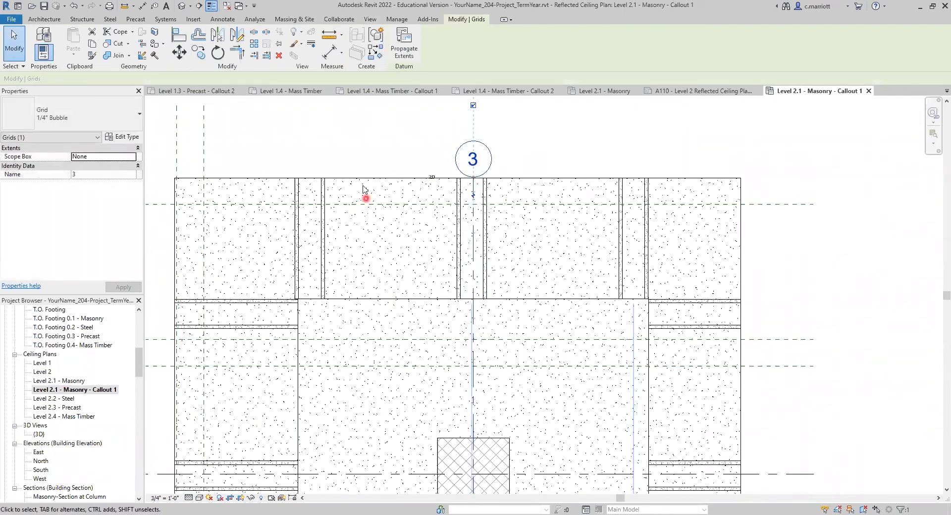
scroll(374, 203, down, 5)
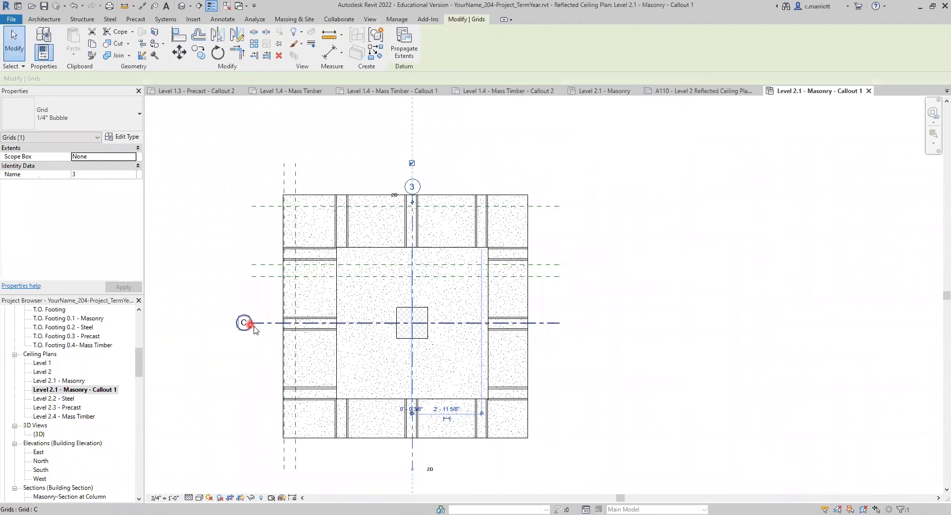
Shorten the bubble end of grid C so its bubble sits just outside the crop region's left edge.
click(253, 325)
drag(257, 325, 342, 323)
mouse_move(278, 325)
mouse_down()
mouse_move(404, 321)
mouse_move(283, 320)
mouse_up()
scroll(279, 325, up, 4)
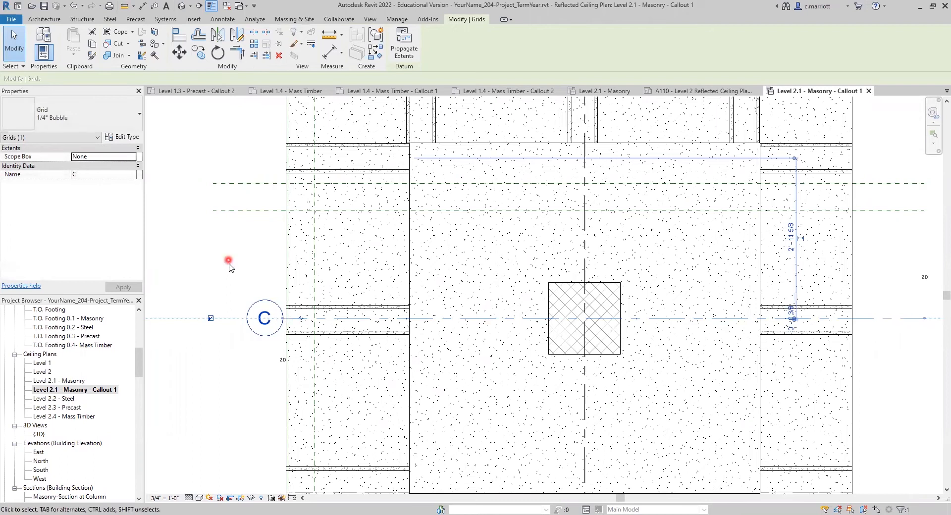
Trim the end of grid C without a bubble to just past the crop region's right edge.
scroll(229, 268, down, 5)
drag(505, 254, 434, 249)
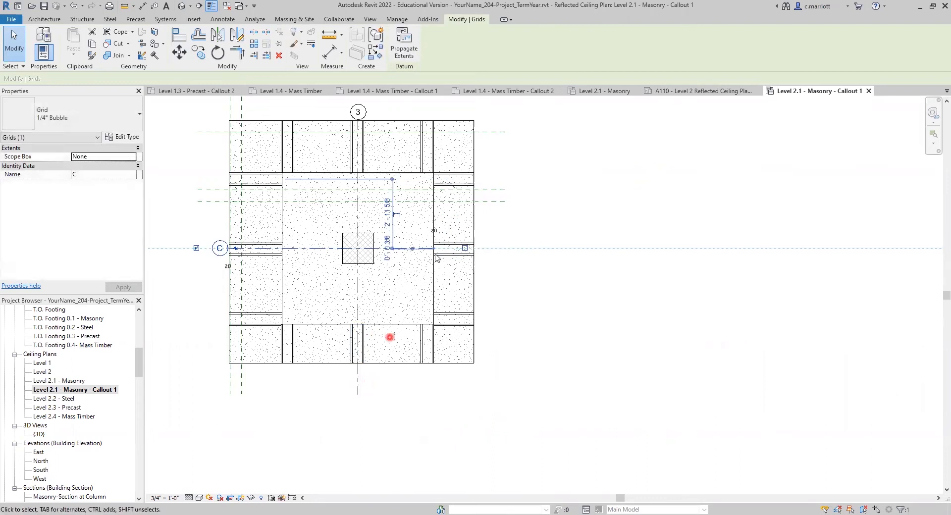
scroll(441, 260, up, 3)
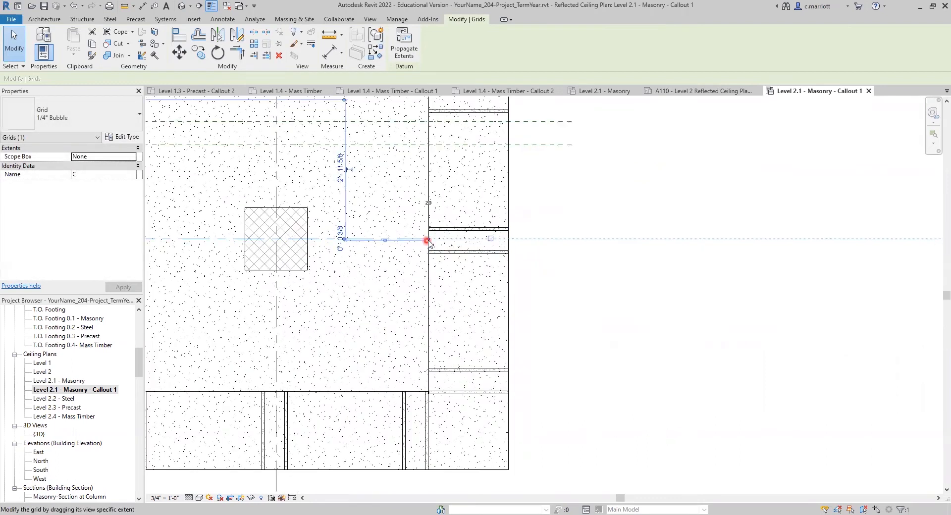
drag(428, 239, 508, 242)
drag(430, 240, 516, 241)
scroll(506, 255, up, 2)
scroll(484, 301, down, 3)
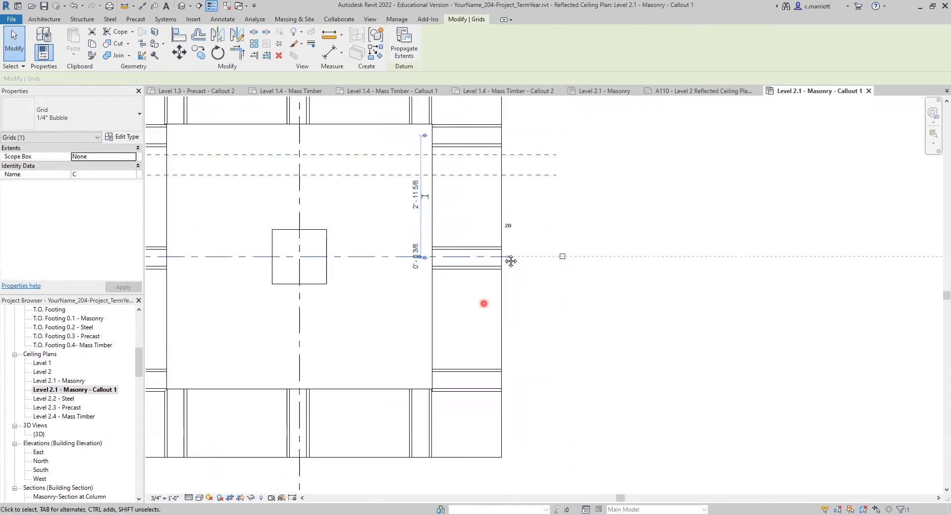
middle_drag(484, 303, 511, 241)
Shorten the lower end of grid 3 to just past the crop region's bottom edge.
click(326, 415)
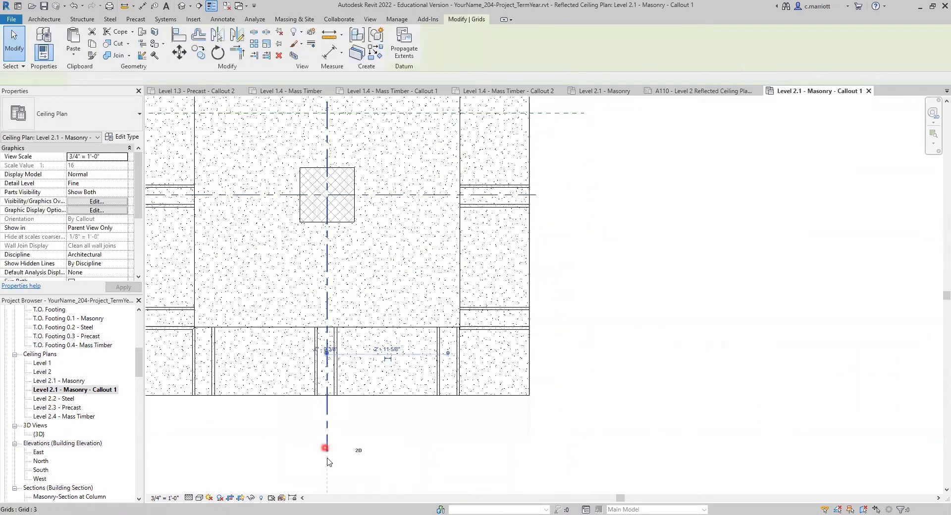
drag(325, 449, 329, 399)
scroll(468, 369, down, 6)
key(Escape)
Pull the top and left edges of the masonry callout's crop region slightly inward, closer to the pan joists.
middle_drag(432, 317, 428, 346)
scroll(427, 278, up, 3)
click(416, 239)
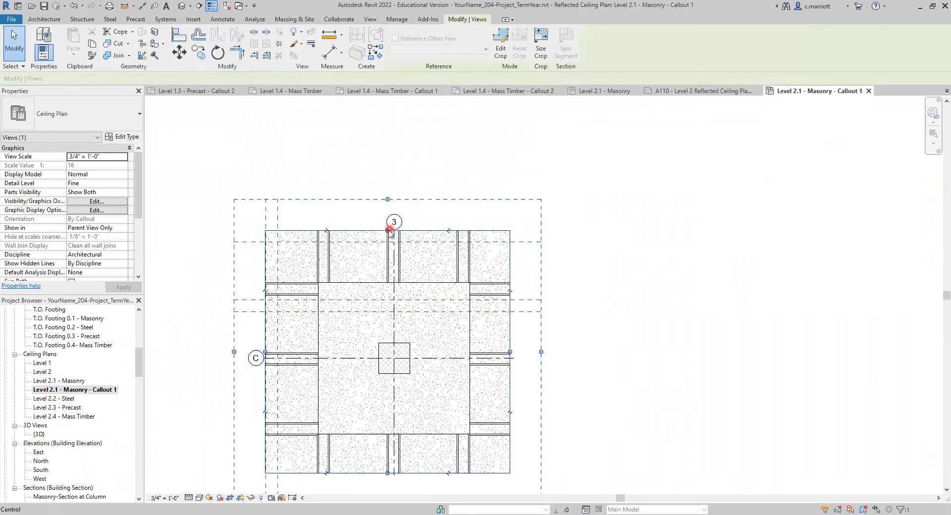
drag(388, 240, 388, 251)
drag(266, 358, 280, 366)
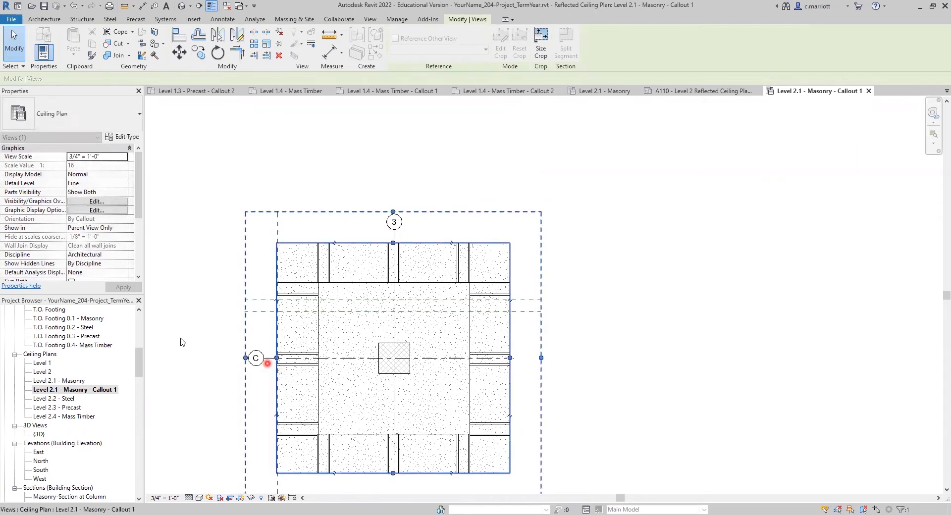
click(199, 325)
scroll(263, 307, down, 3)
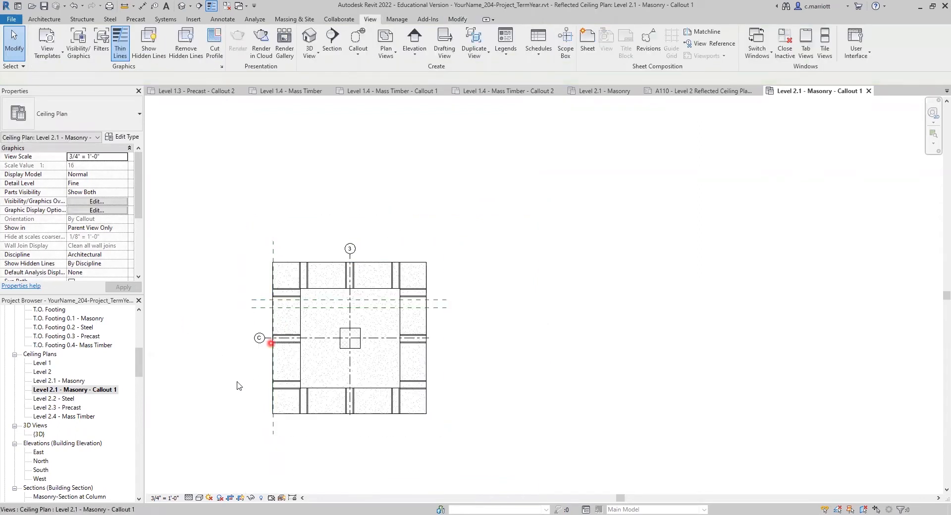
middle_drag(258, 386, 333, 344)
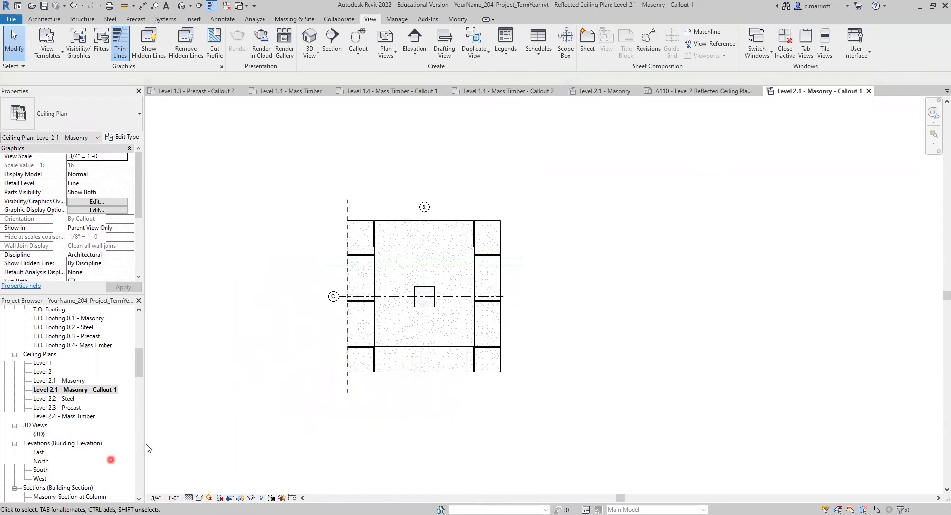
Open the Level 2.1 - Masonry ceiling plan and check the callout around the column at grids C and 3.
double_click(56, 381)
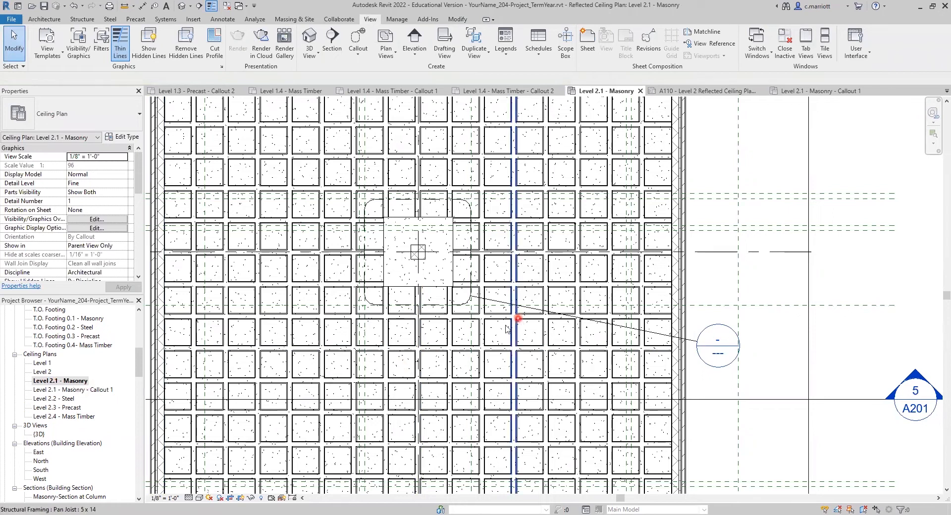
scroll(454, 341, down, 4)
scroll(486, 339, up, 1)
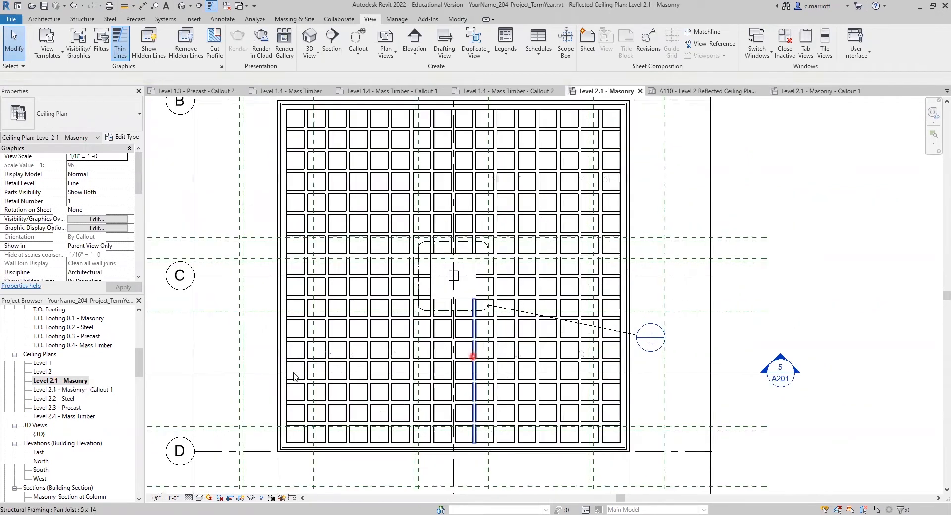
scroll(285, 375, down, 2)
Open the Level 2.2 - Steel ceiling plan.
double_click(63, 400)
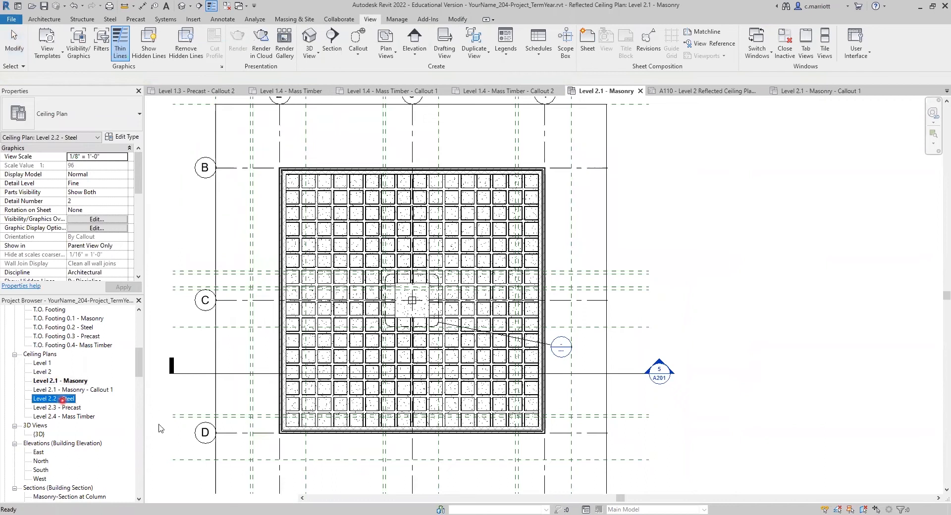
middle_drag(569, 320, 399, 341)
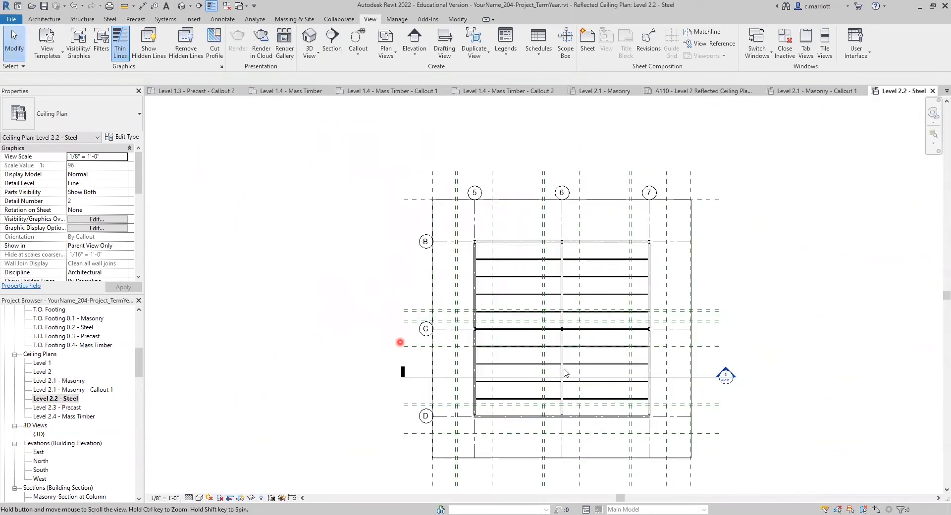
scroll(560, 375, up, 2)
Draw a callout around the steel column at grids C and 6, enclosing the neighbouring joists above and below.
click(354, 44)
middle_drag(545, 337, 412, 319)
scroll(389, 318, up, 2)
scroll(427, 345, up, 3)
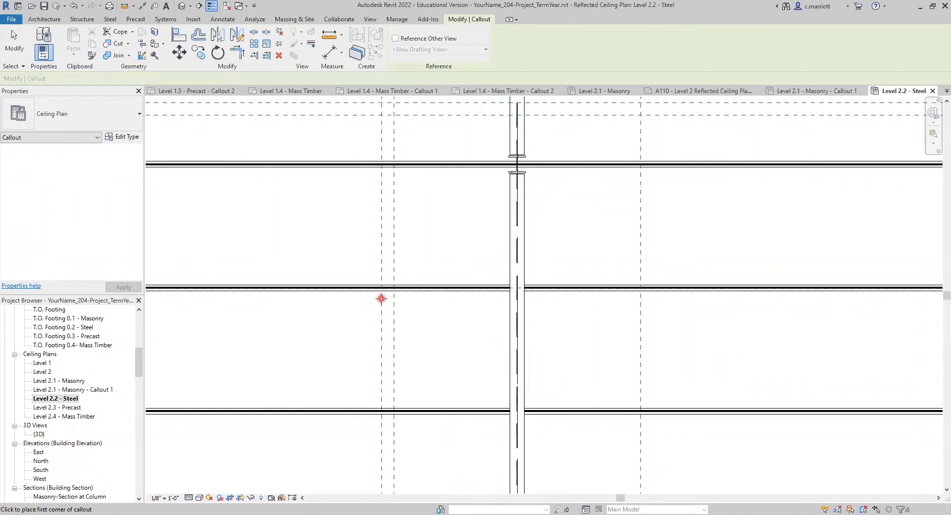
click(381, 297)
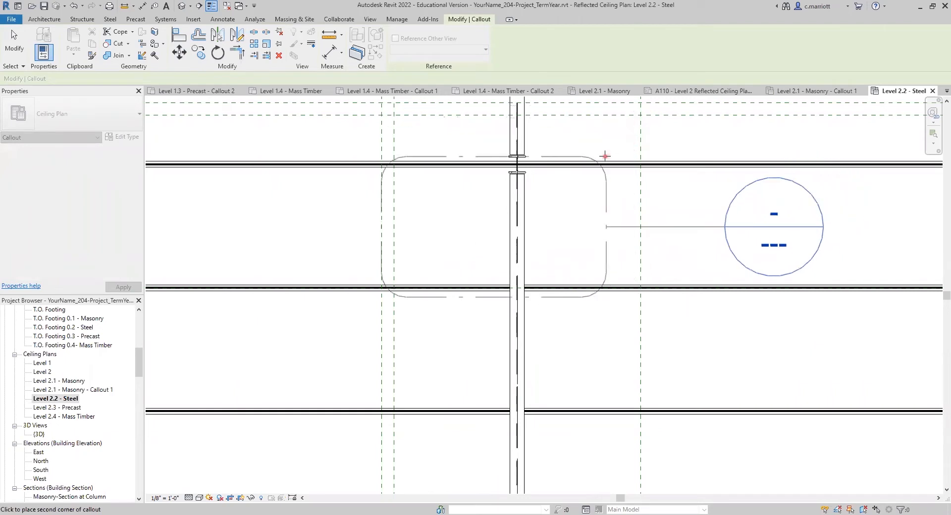
middle_drag(630, 125, 548, 297)
click(571, 198)
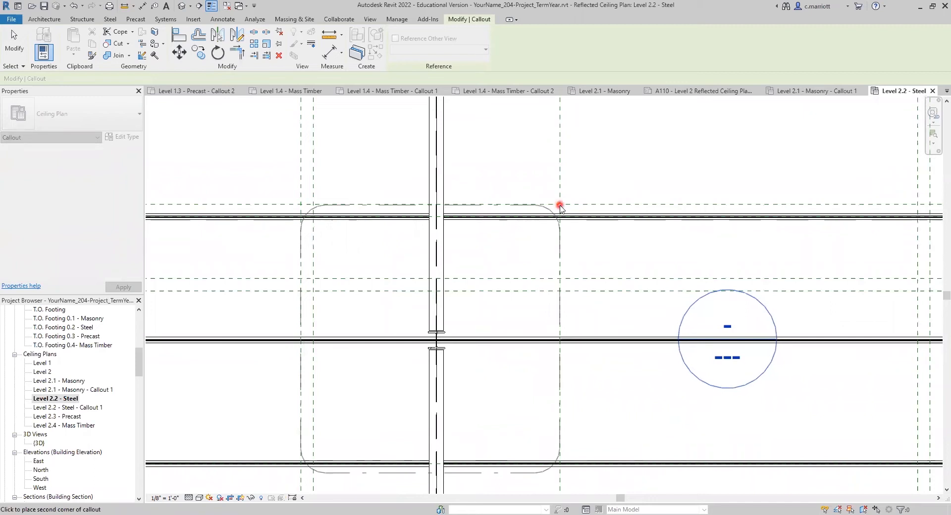
key(Escape)
Move the steel callout's head down off the grid C joist, keeping it beside the callout boundary.
scroll(592, 270, down, 3)
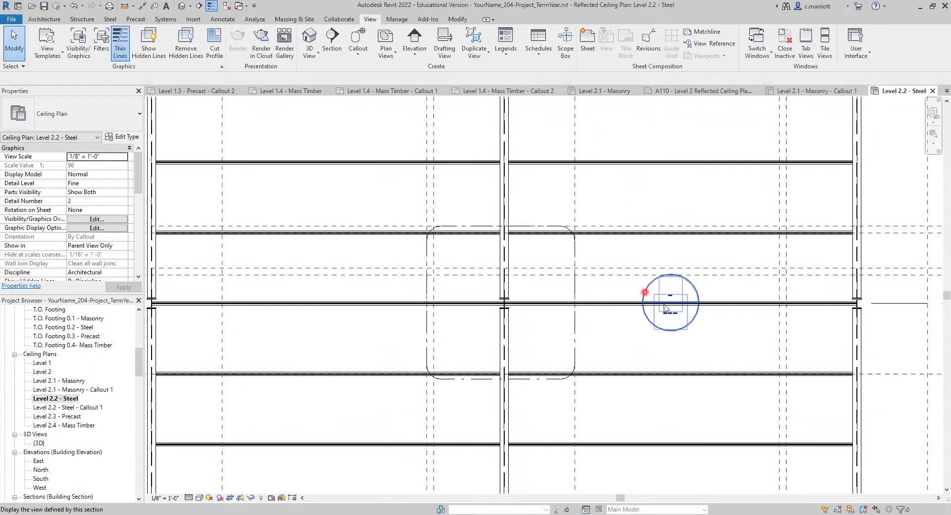
click(588, 303)
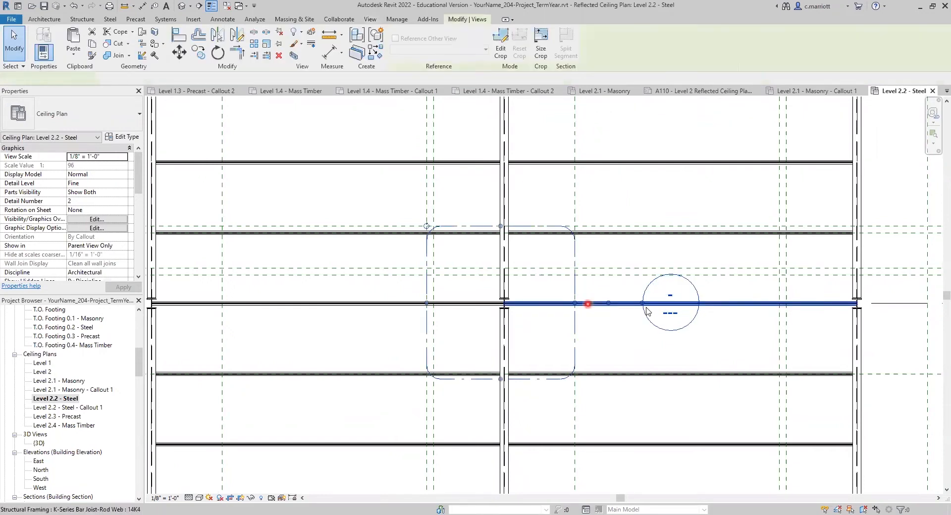
drag(647, 311, 621, 341)
click(610, 323)
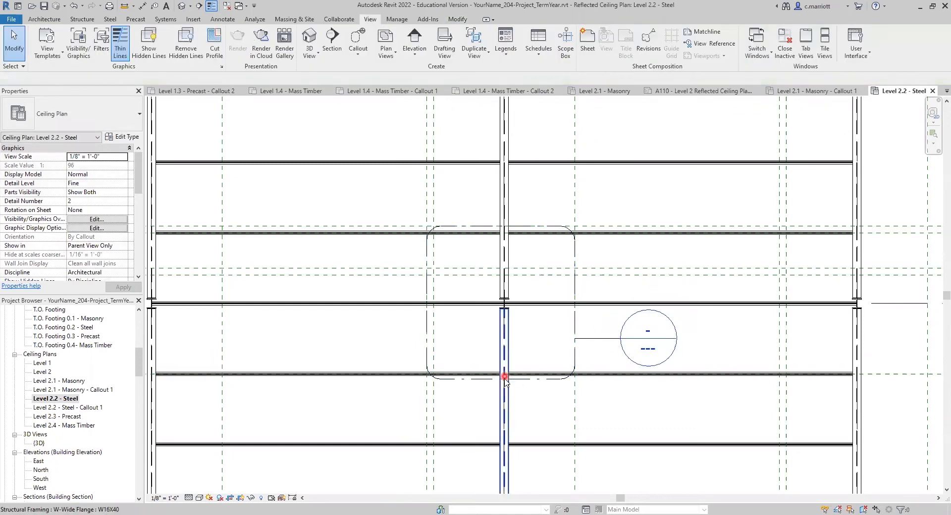
scroll(506, 381, down, 1)
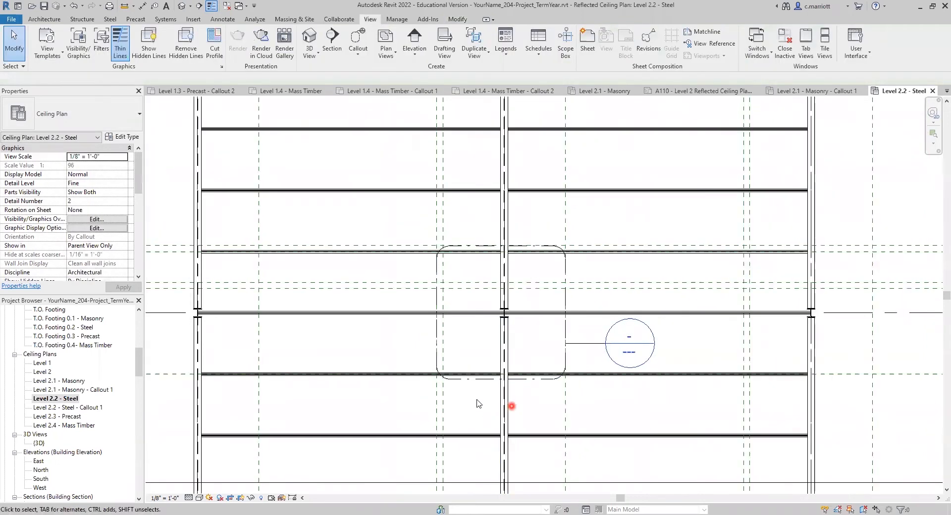
Open Level 2.2 - Steel - Callout 1 and set its scale to 3/4" = 1'-0" and detail level to Fine.
double_click(58, 409)
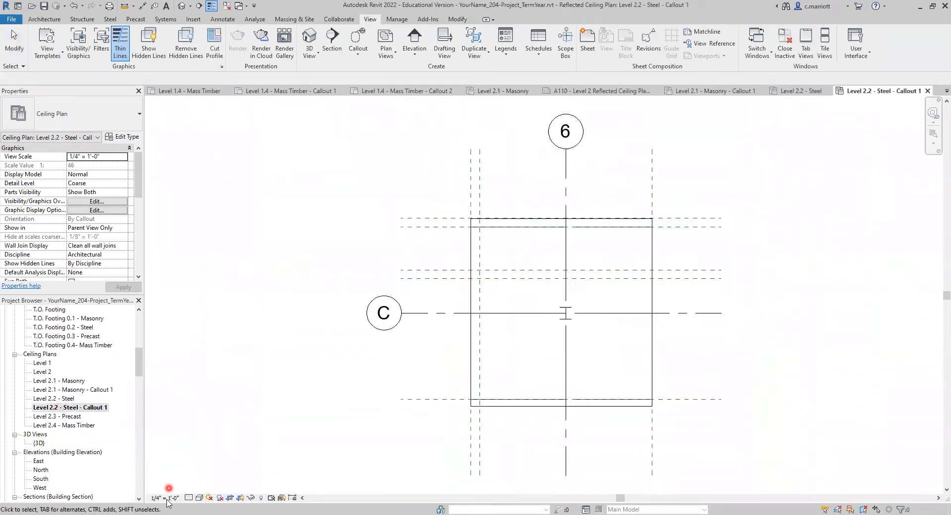
click(165, 498)
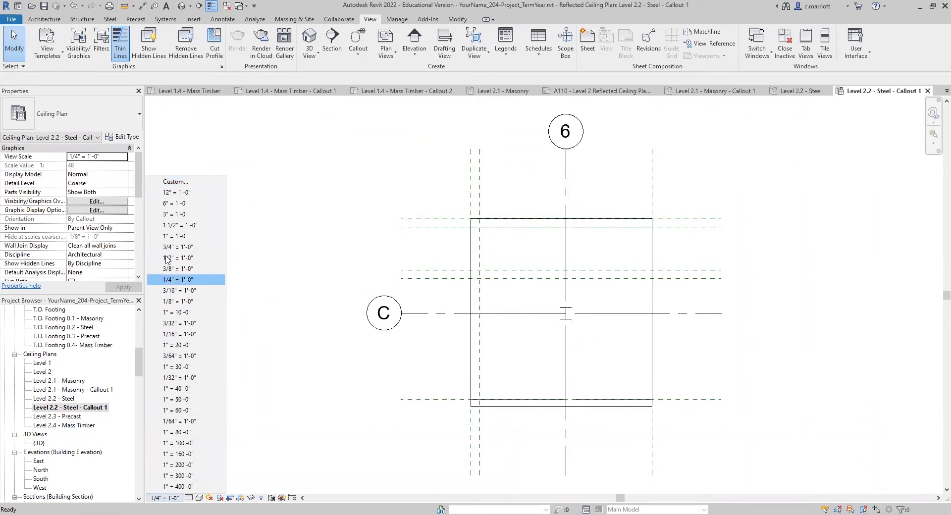
click(191, 497)
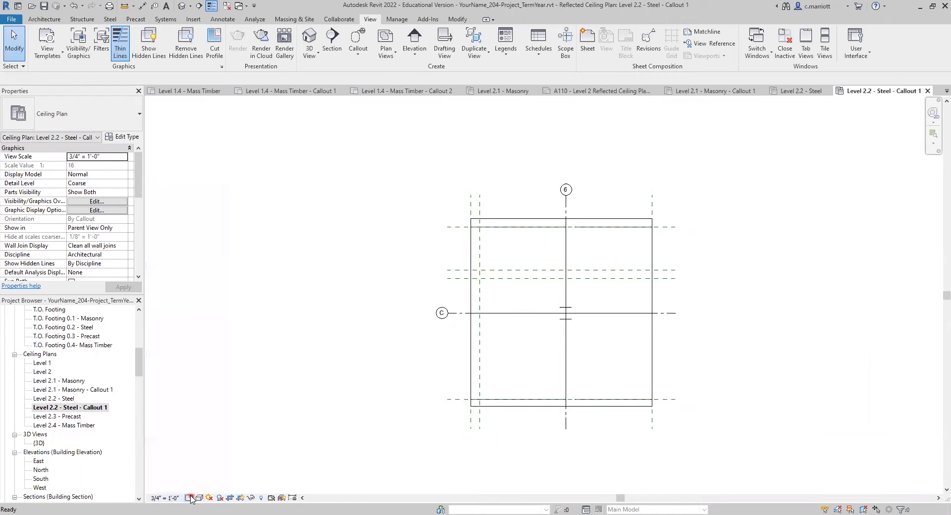
click(190, 498)
click(201, 488)
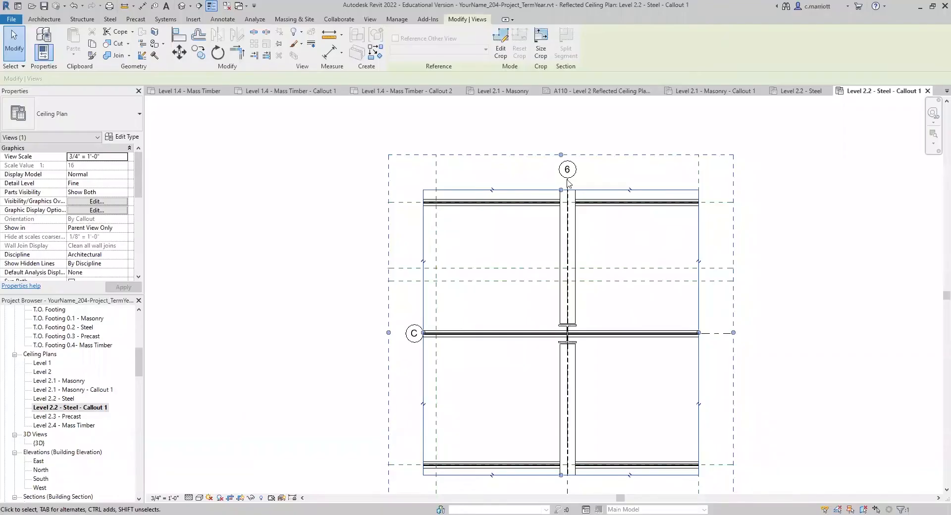
Pull the left edge of the steel callout's crop region in to the nearby dashed reference plane.
scroll(563, 204, up, 1)
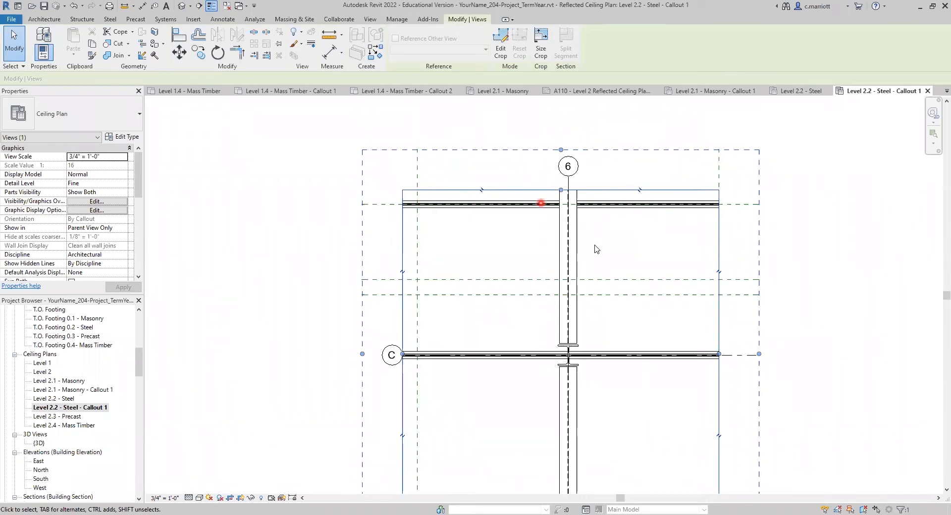
scroll(596, 249, down, 2)
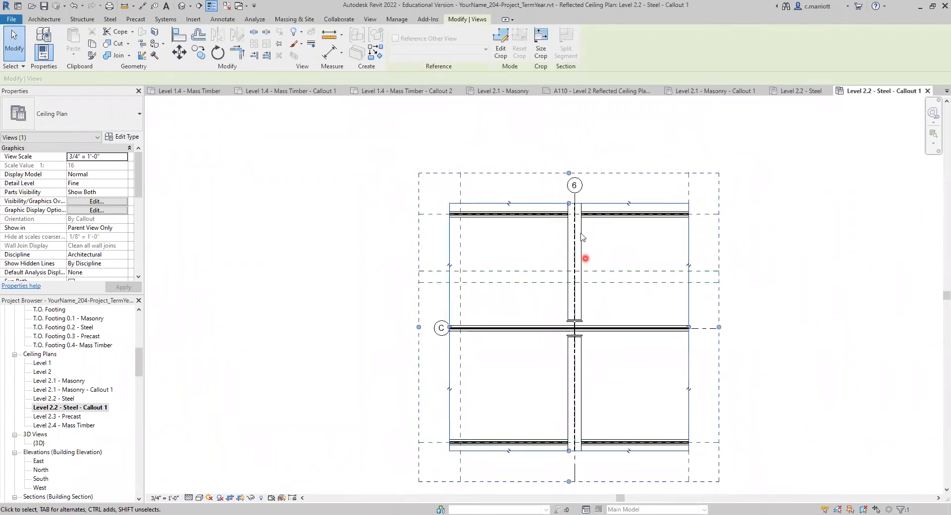
scroll(582, 237, up, 1)
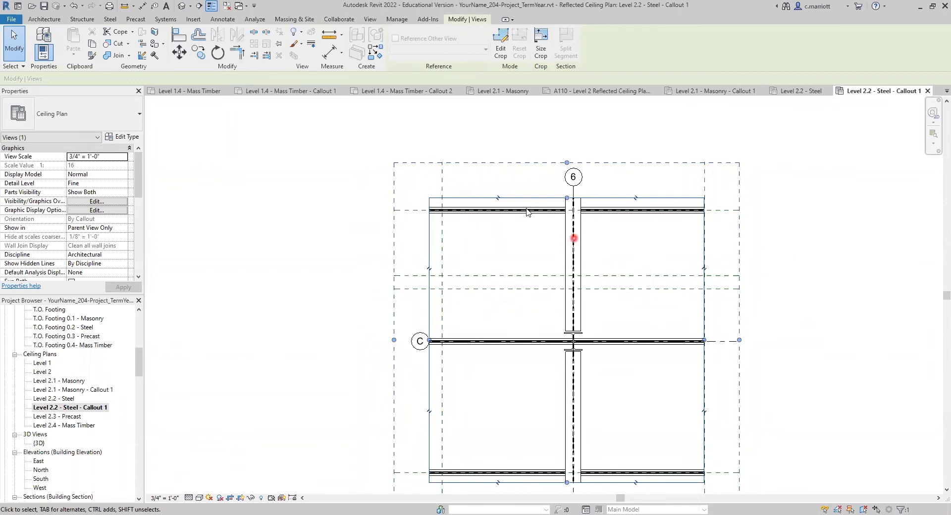
scroll(424, 342, up, 4)
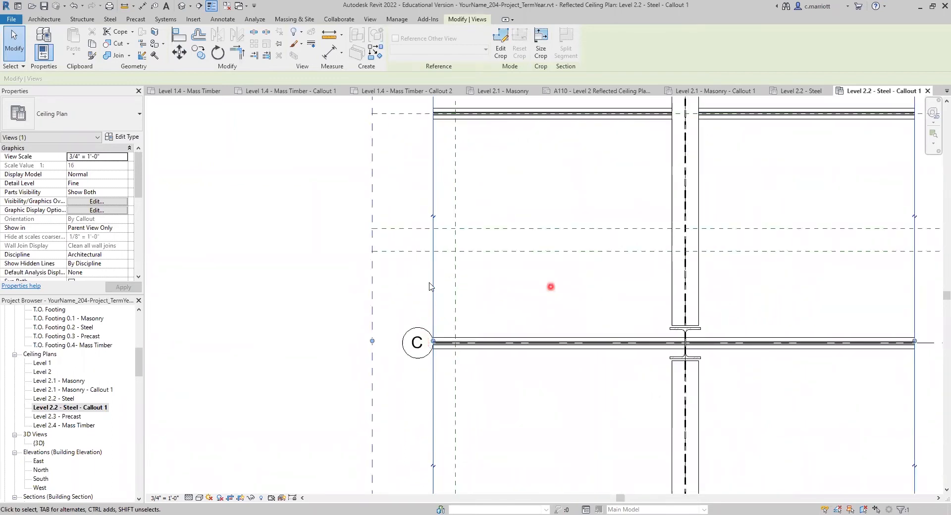
drag(451, 345, 454, 344)
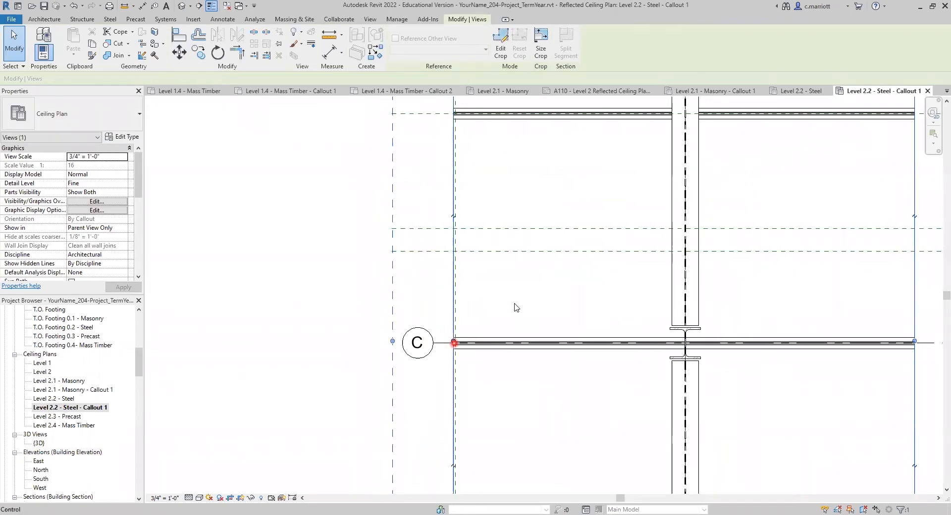
click(550, 280)
scroll(564, 303, down, 5)
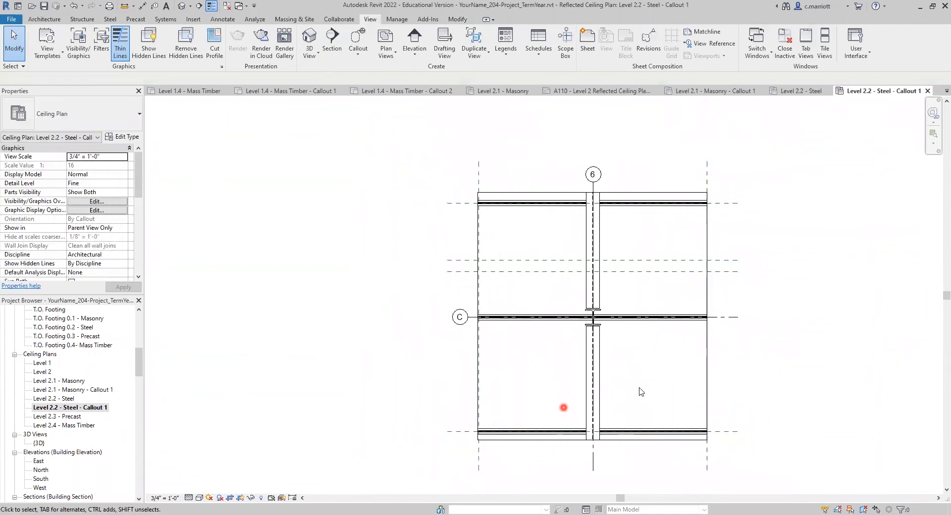
scroll(624, 356, down, 1)
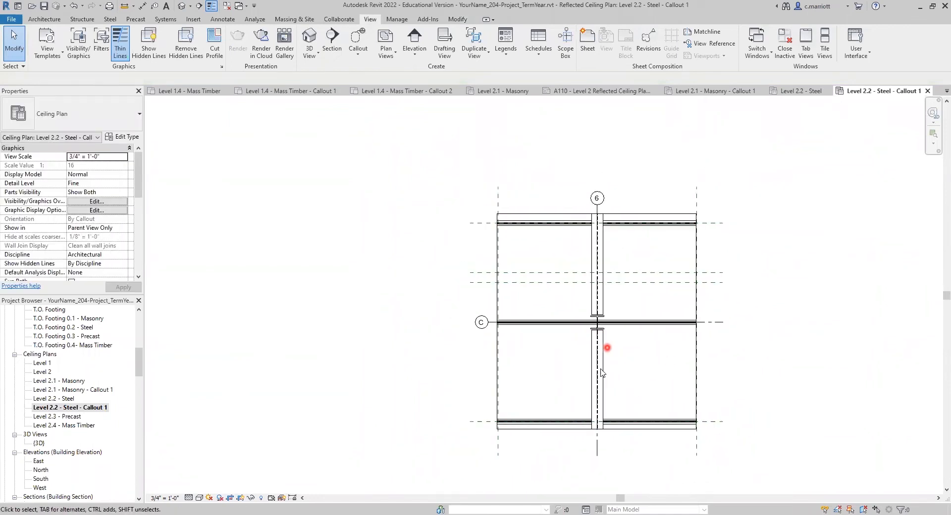
middle_drag(550, 364, 482, 358)
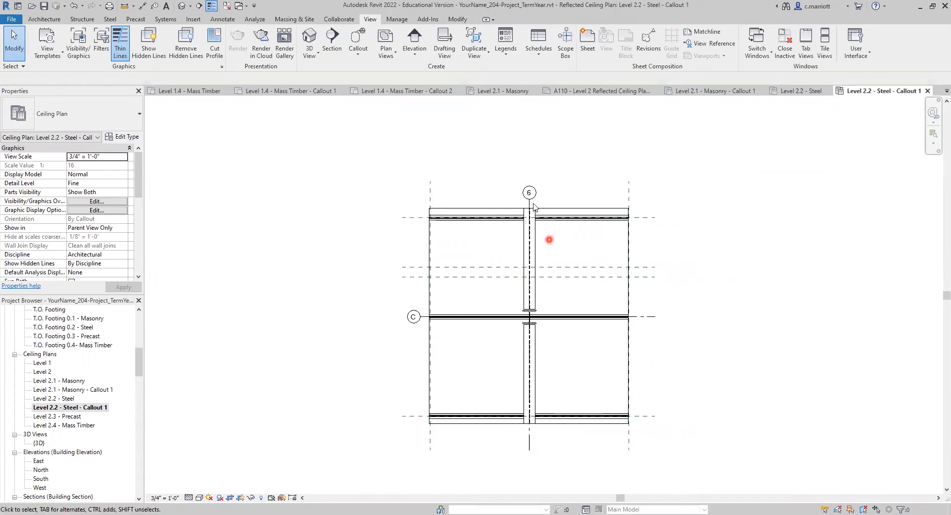
Open the Level 2.3 - Precast ceiling plan and draw a callout around the column at grids C and 9, following the surrounding reference planes.
double_click(62, 416)
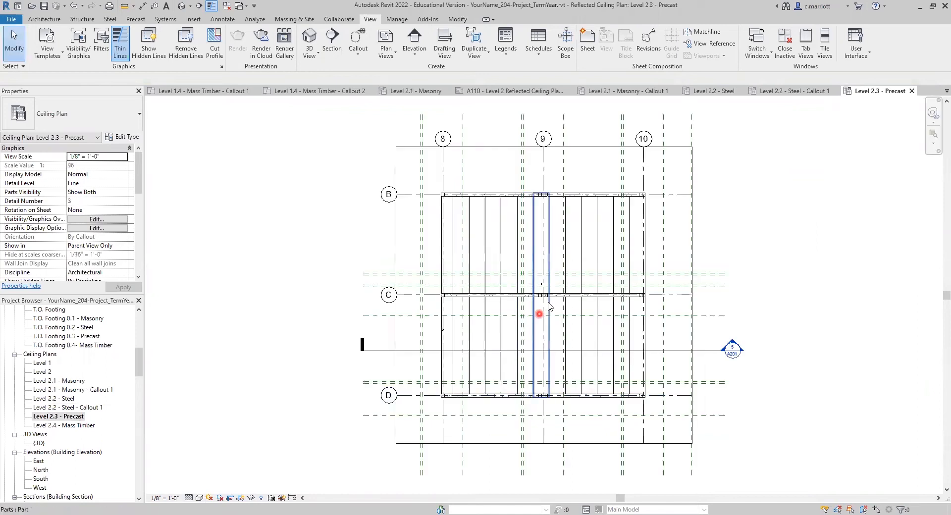
scroll(475, 123, up, 3)
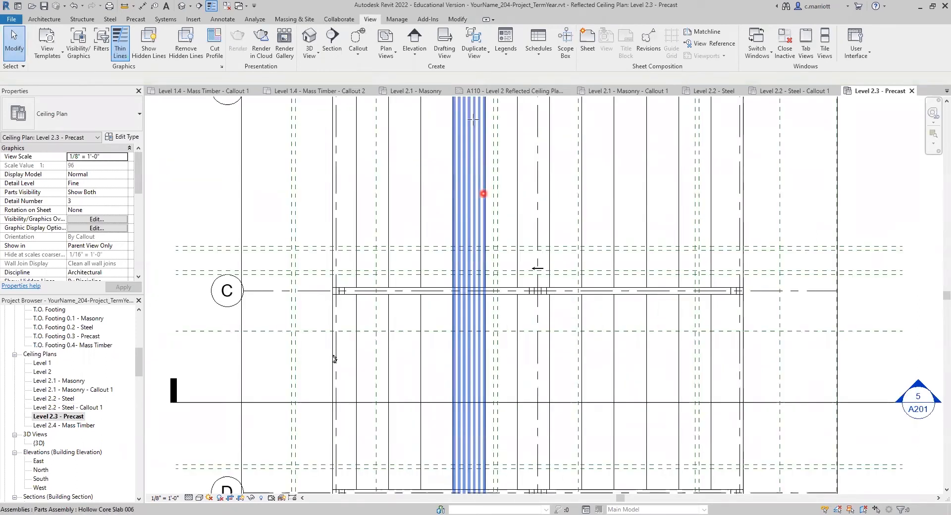
click(494, 331)
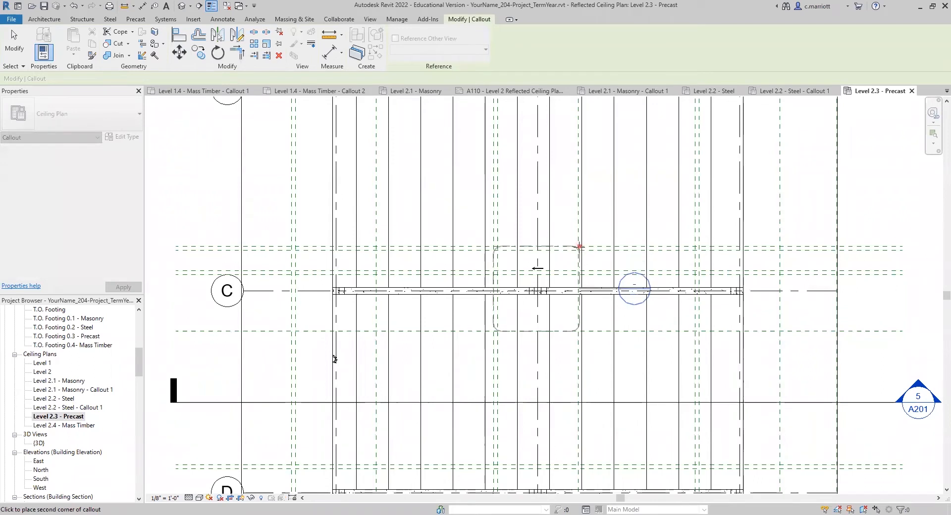
click(580, 246)
Move the precast callout's head down off the grid C beam, keeping it beside the callout boundary.
scroll(633, 312, up, 1)
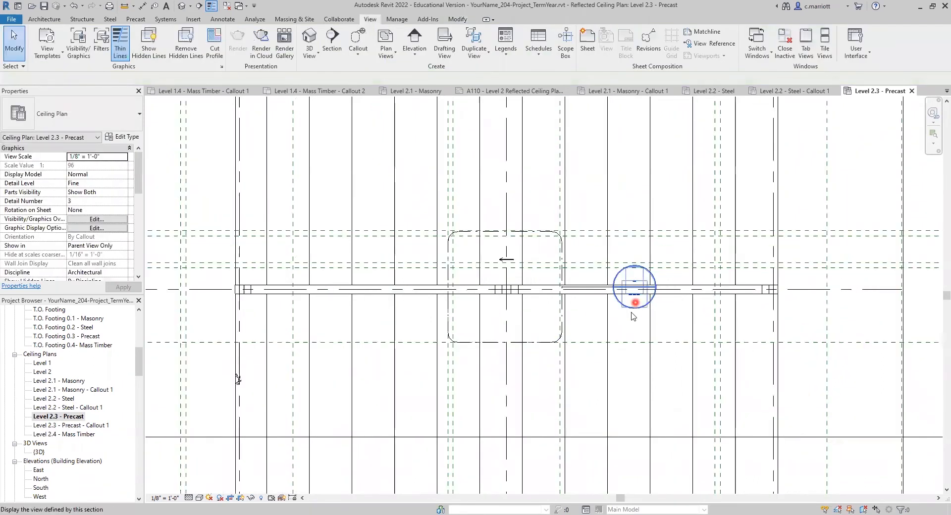
scroll(632, 313, up, 1)
click(517, 221)
drag(615, 291, 599, 324)
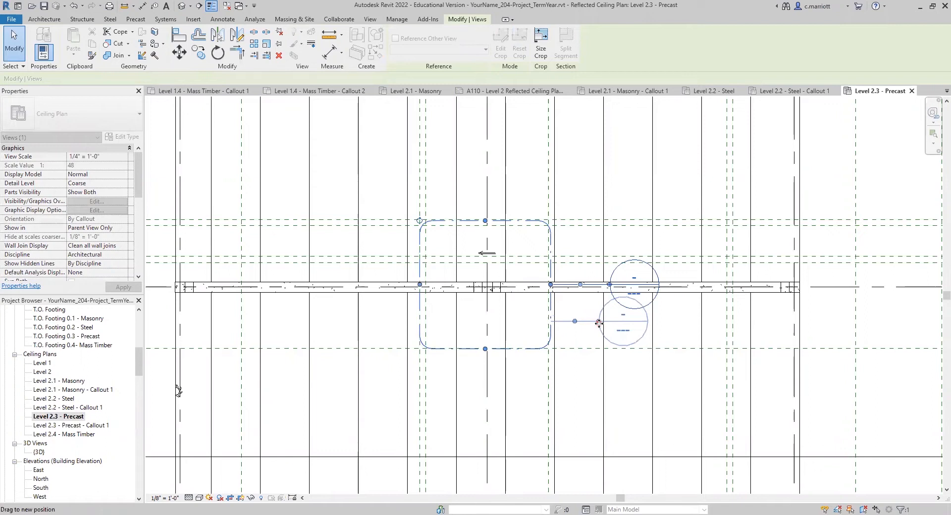
drag(599, 324, 600, 321)
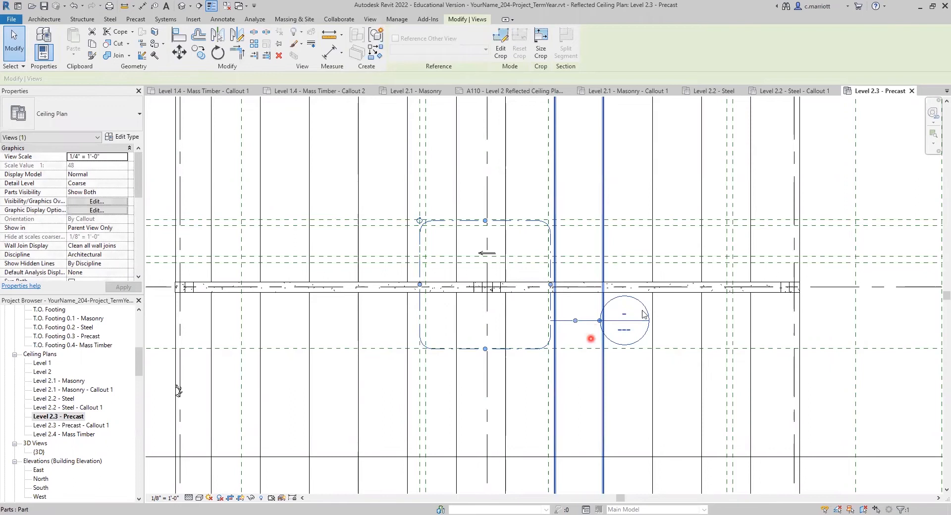
click(565, 352)
click(578, 371)
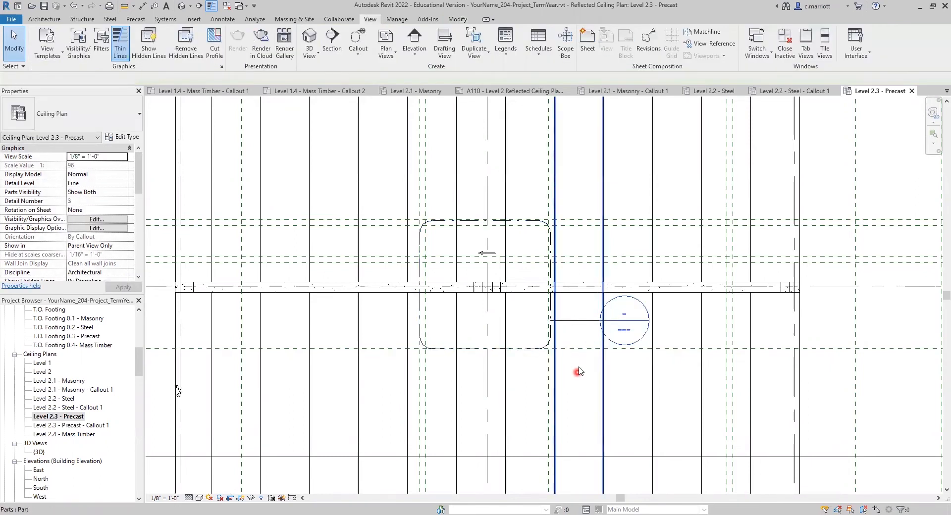
Open Level 2.3 - Precast - Callout 1 and set its scale to 3/4" = 1'-0" and detail level to Fine.
scroll(589, 369, down, 2)
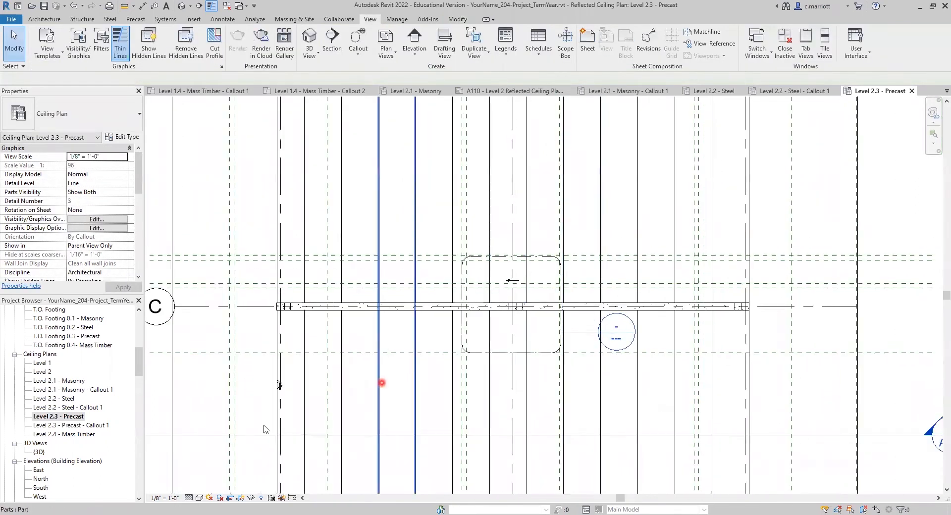
scroll(303, 406, down, 2)
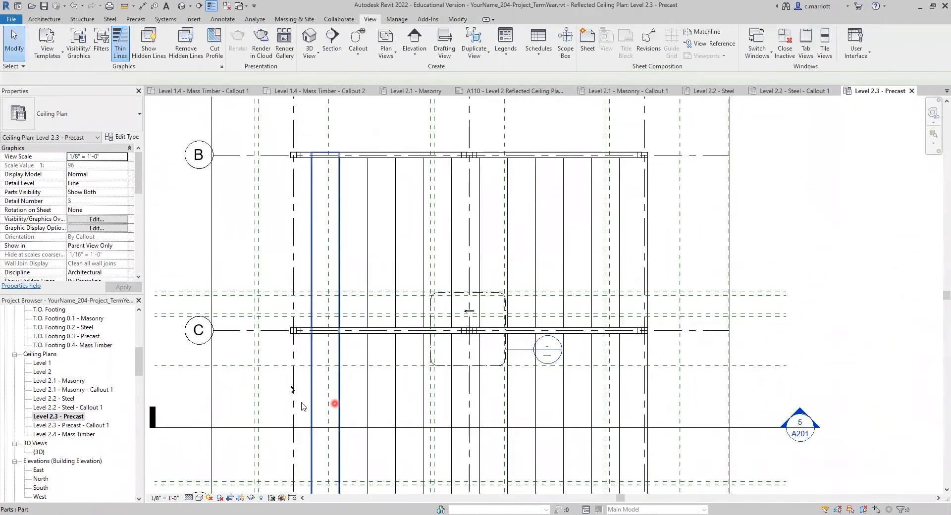
double_click(62, 430)
middle_drag(540, 296, 509, 327)
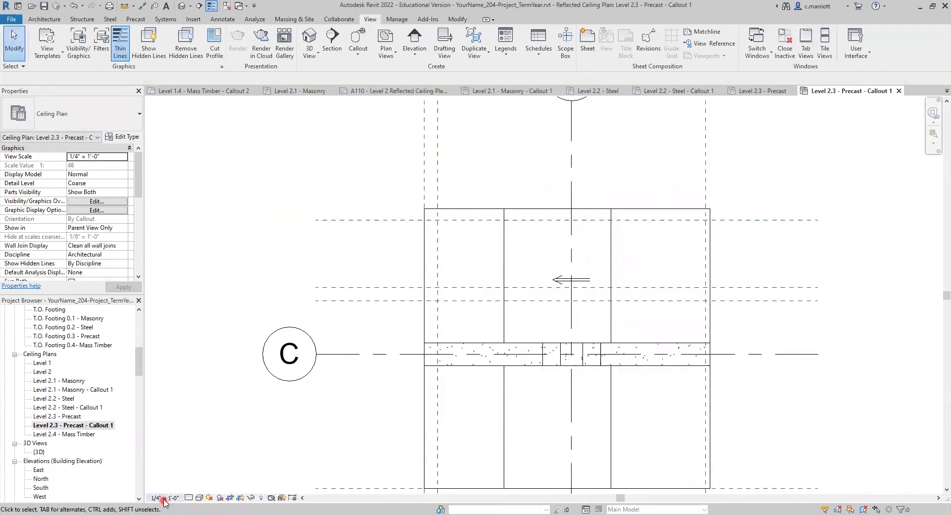
click(164, 498)
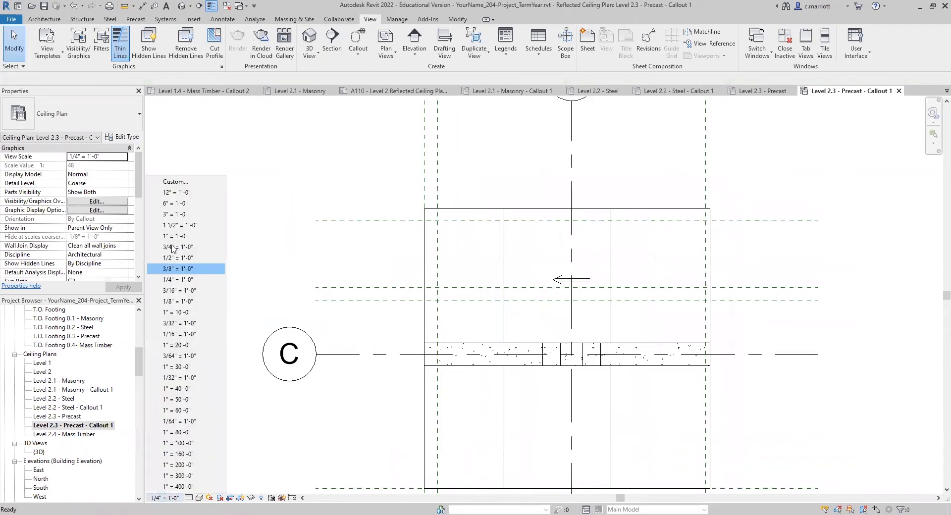
click(189, 498)
click(200, 486)
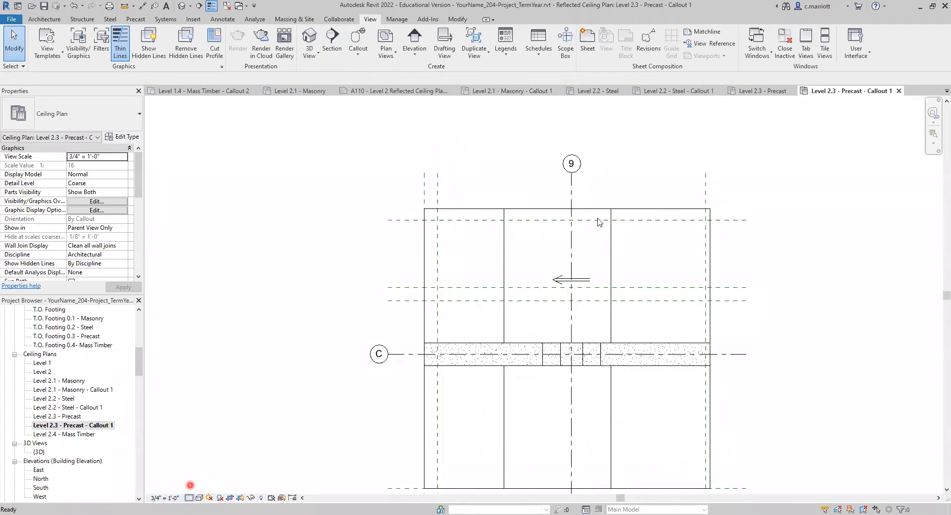
Shorten grid 9's bubble end and both ends of grid C to the precast callout's crop boundary.
scroll(587, 283, up, 1)
click(569, 161)
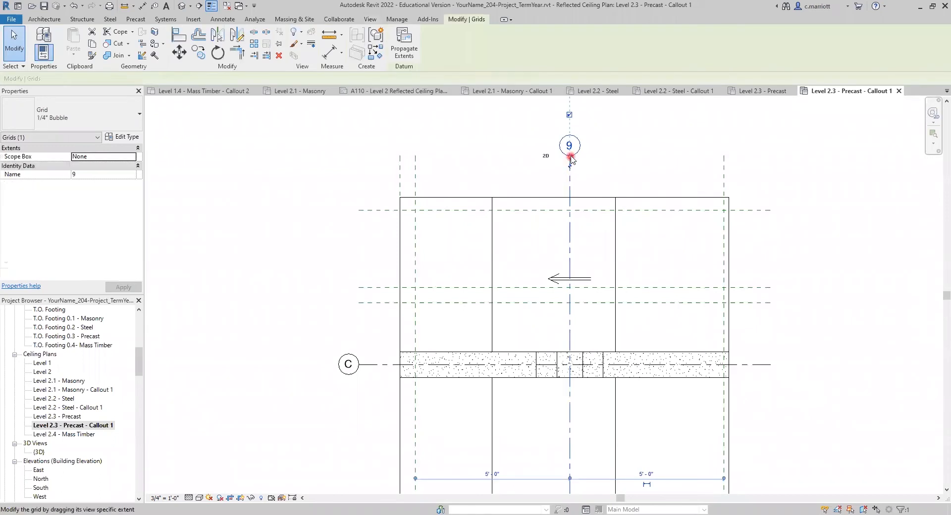
drag(570, 154, 566, 197)
click(357, 366)
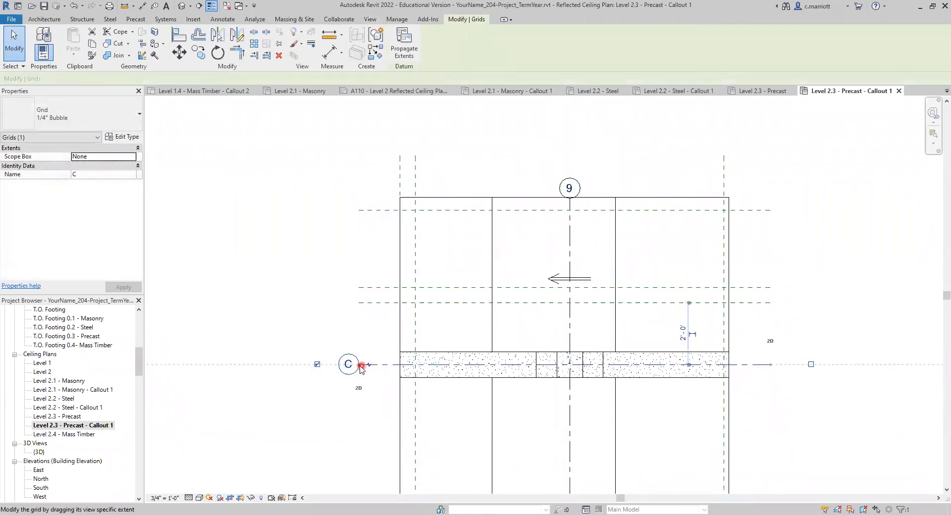
drag(360, 365, 395, 377)
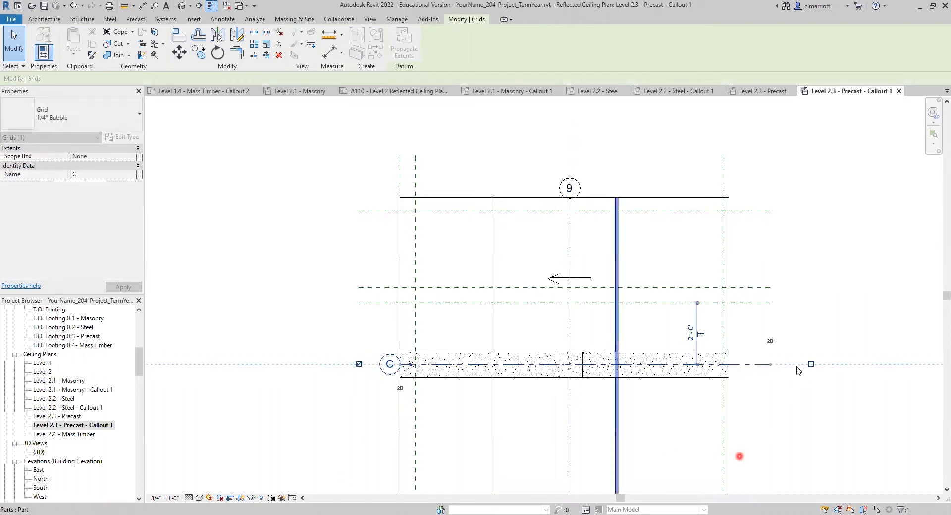
drag(738, 365, 729, 366)
Pull the upper and left edges of the precast callout's crop region in to the adjacent dashed reference planes.
click(563, 202)
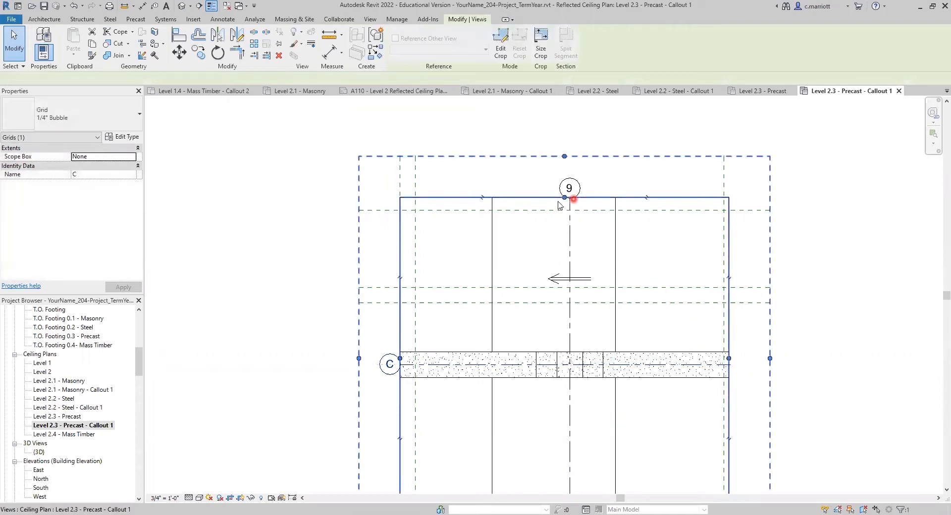
drag(564, 218, 564, 230)
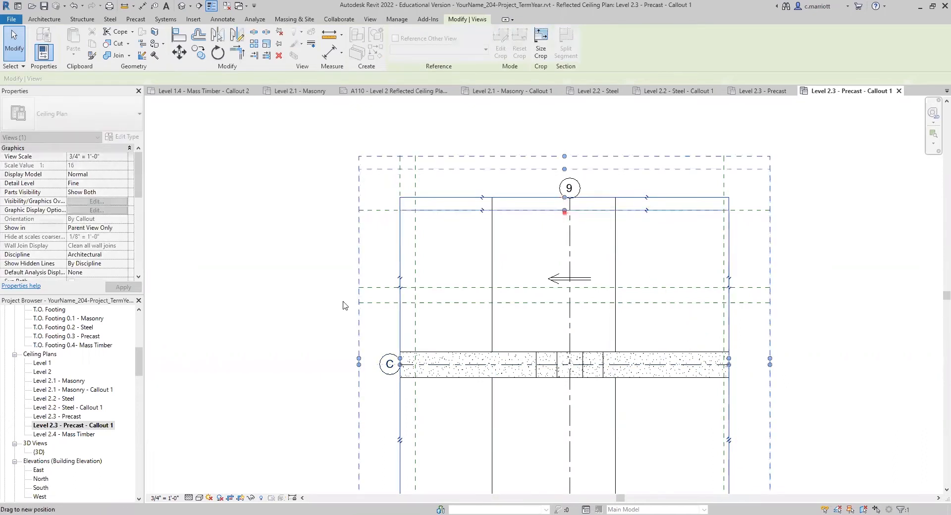
drag(406, 366, 415, 373)
scroll(438, 494, down, 1)
middle_drag(503, 435, 495, 312)
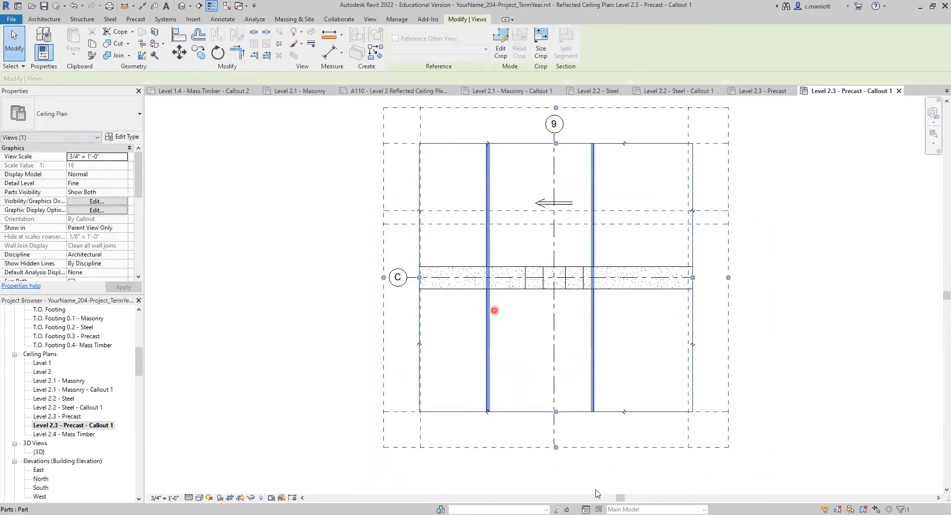
Shorten the lower end of grid 9 to the bottom edge of the precast callout's crop region.
click(637, 396)
click(553, 427)
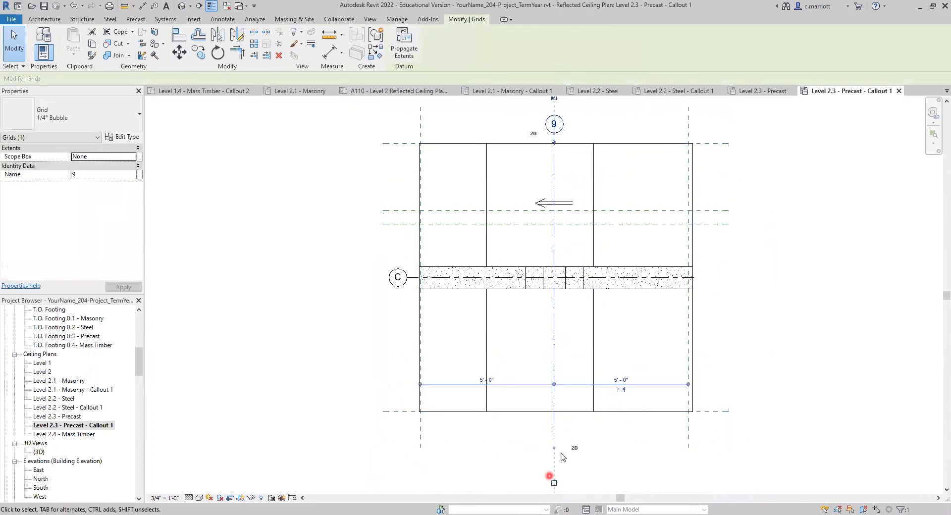
drag(558, 448, 556, 410)
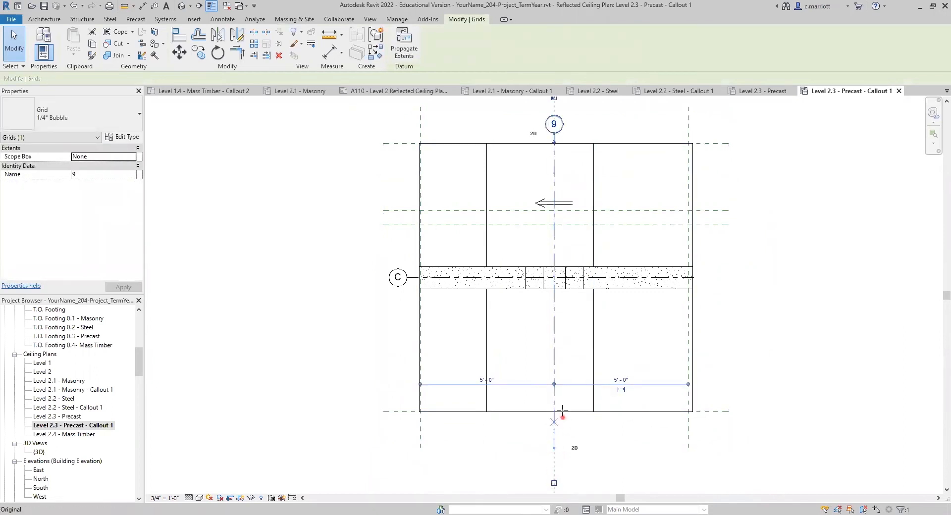
click(266, 432)
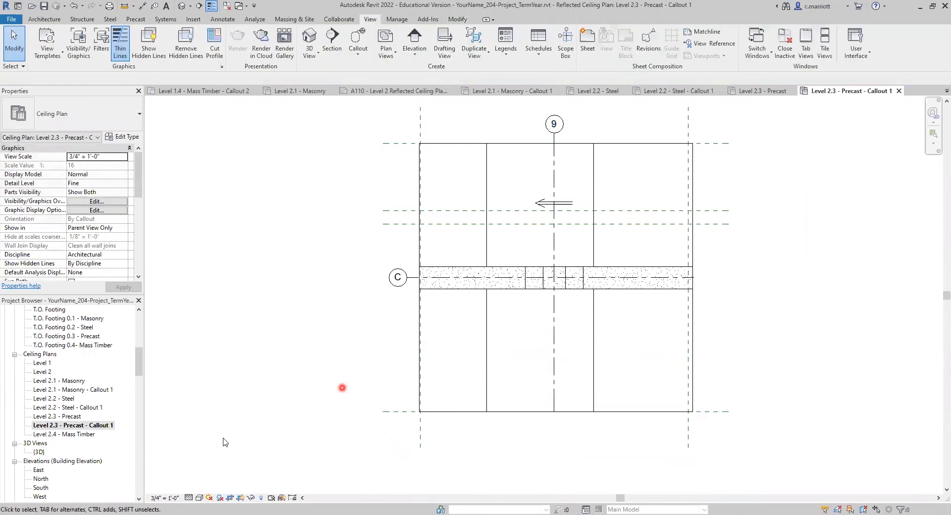
Open the Level 2.4 - Mass Timber ceiling plan and draw a callout around the central column on grid C, following the surrounding reference planes.
double_click(68, 434)
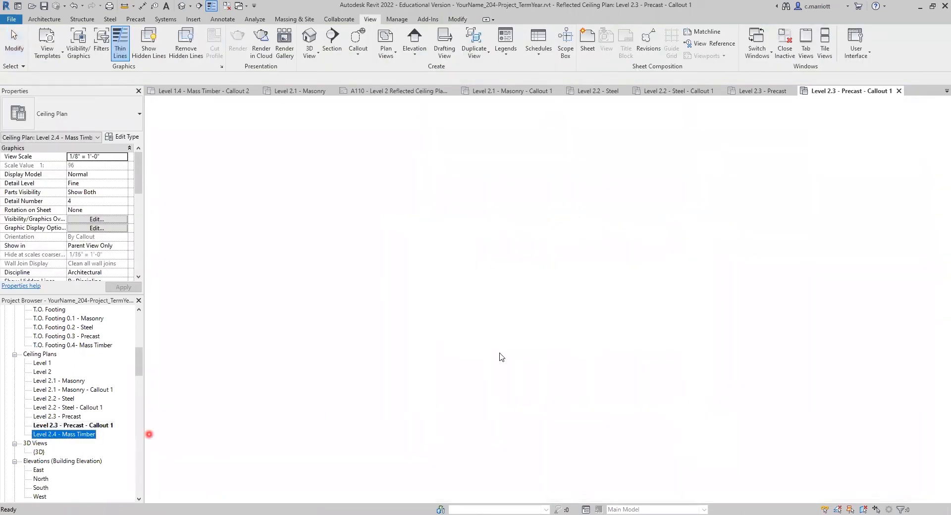
scroll(548, 277, up, 3)
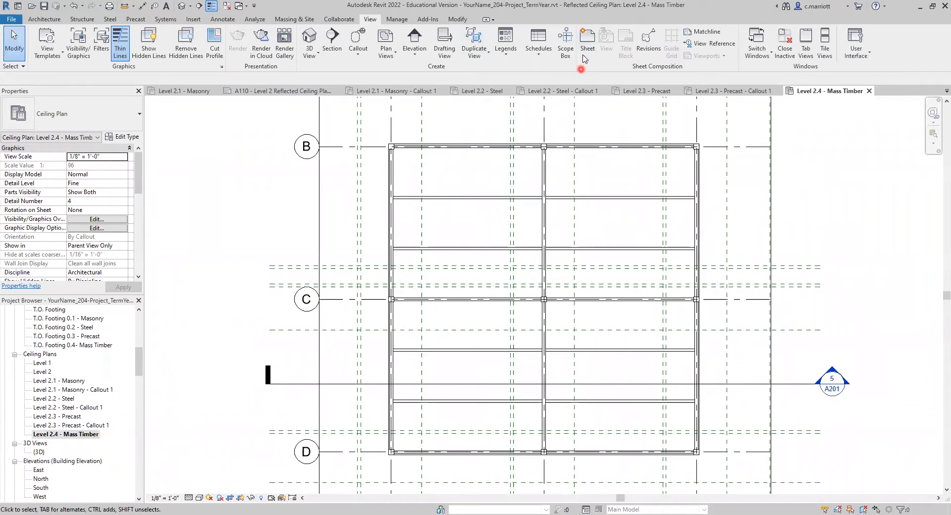
scroll(516, 329, up, 2)
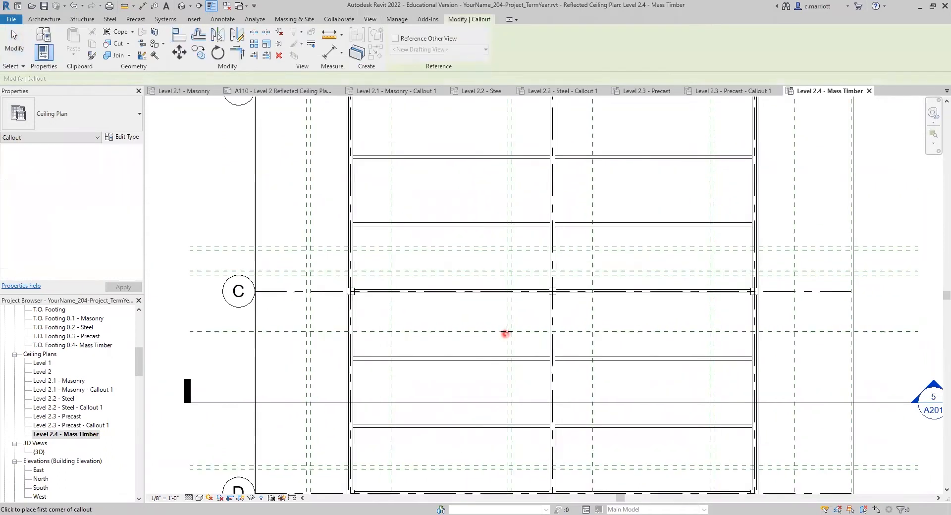
click(507, 331)
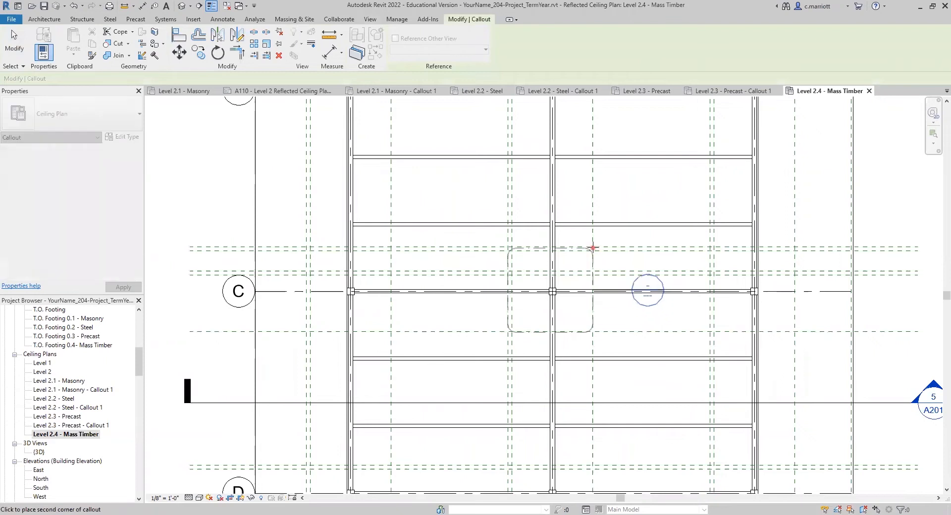
click(602, 270)
Move the mass timber callout's head down off the grid C beam, keeping it beside the callout boundary.
scroll(648, 288, up, 5)
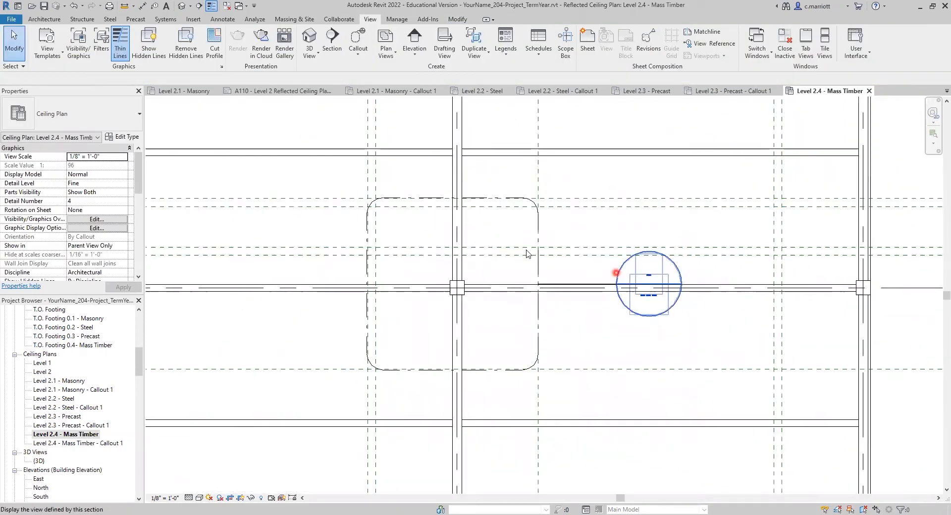
click(537, 268)
drag(620, 285, 595, 332)
click(278, 338)
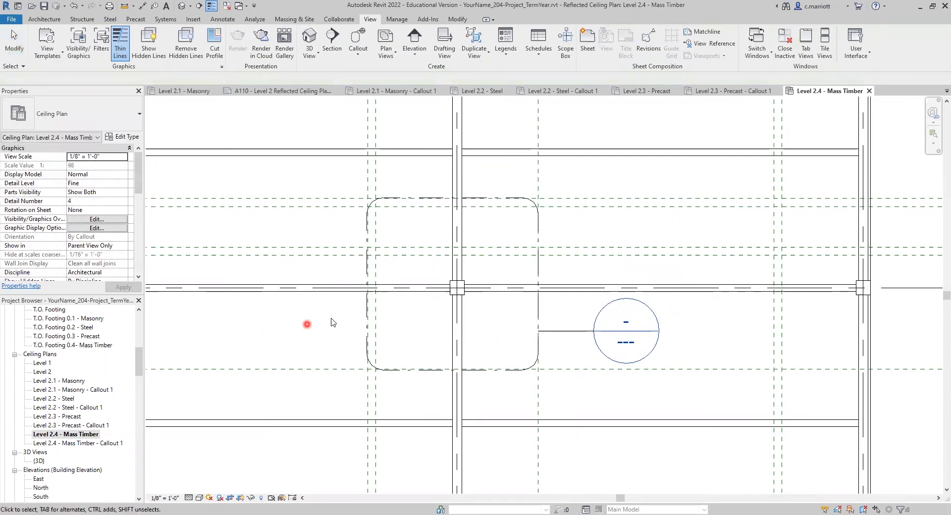
Open the Level 2.4 - Mass Timber - Callout 1 ceiling plan and set its scale to 3/4" = 1'-0" and its detail level to Fine.
scroll(323, 314, down, 1)
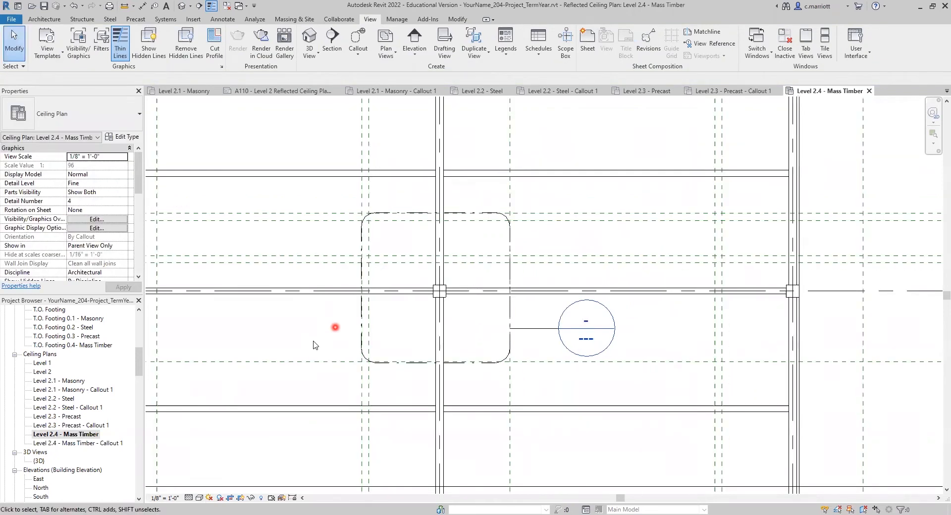
double_click(101, 444)
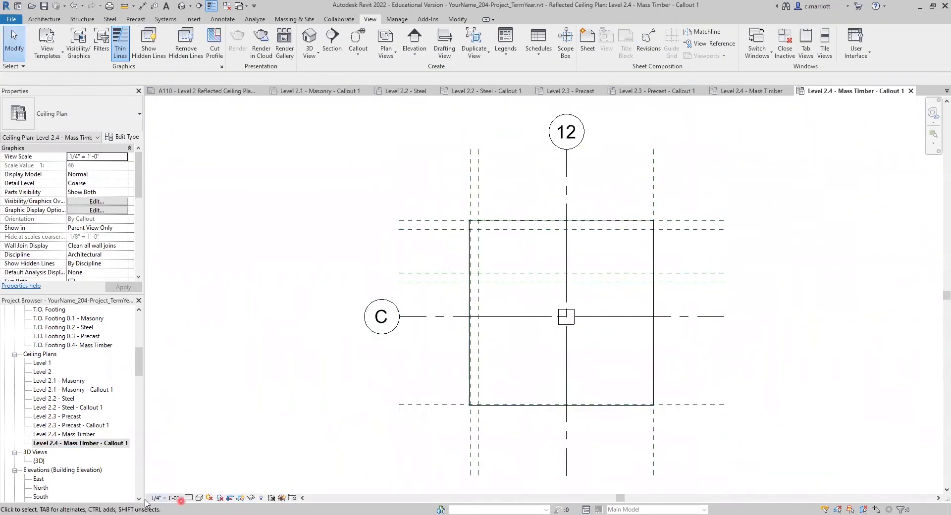
click(156, 499)
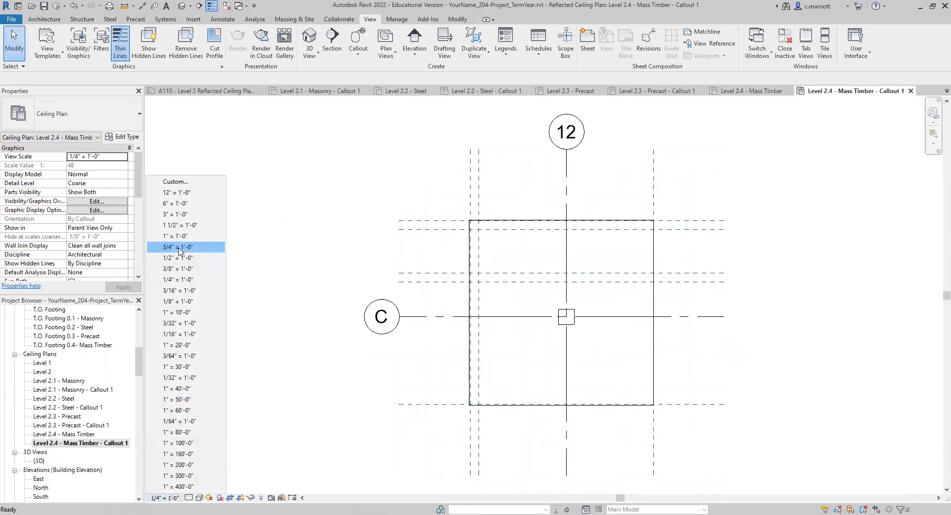
click(191, 498)
click(199, 488)
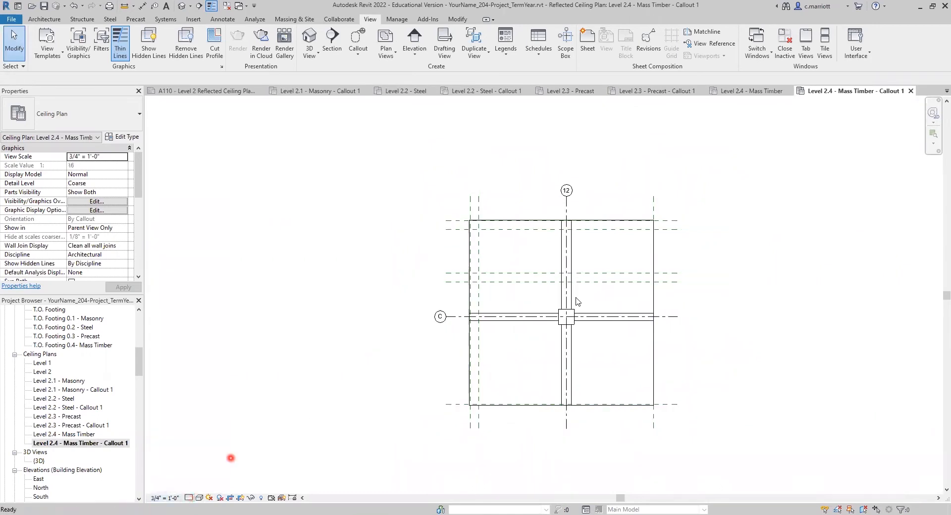
Pull the bubble ends of grids 12 and C in to the edges of the mass timber callout's crop region.
click(563, 210)
drag(563, 208, 557, 220)
click(421, 335)
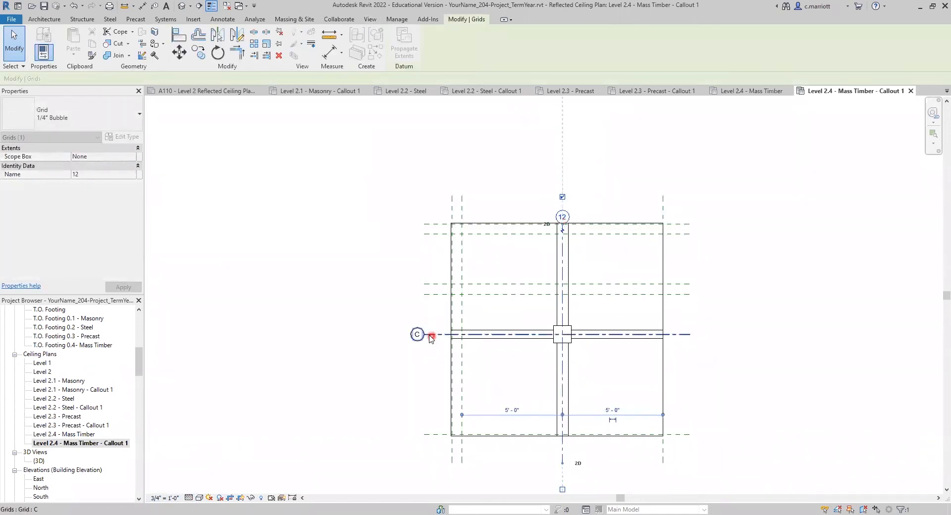
drag(442, 337, 471, 336)
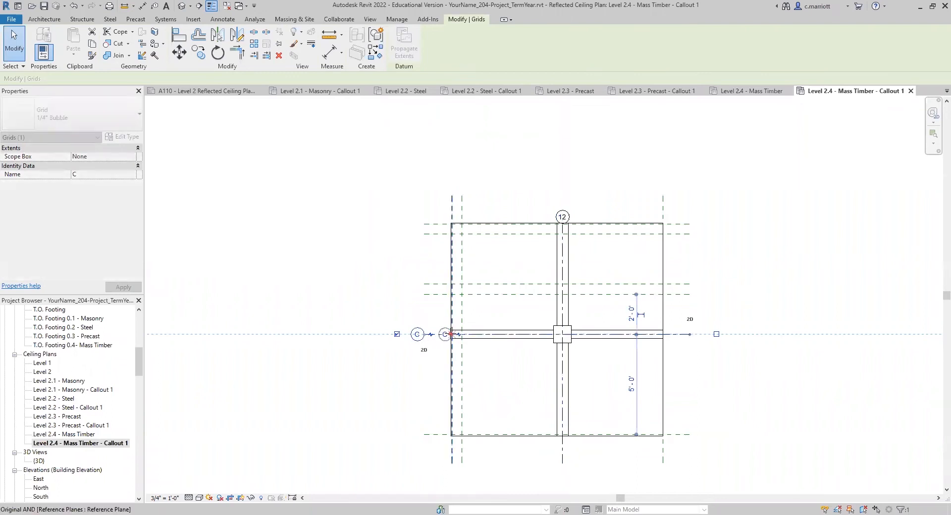
Pull the upper and left edges of the mass timber callout's crop region in to the adjacent dashed reference planes.
click(601, 224)
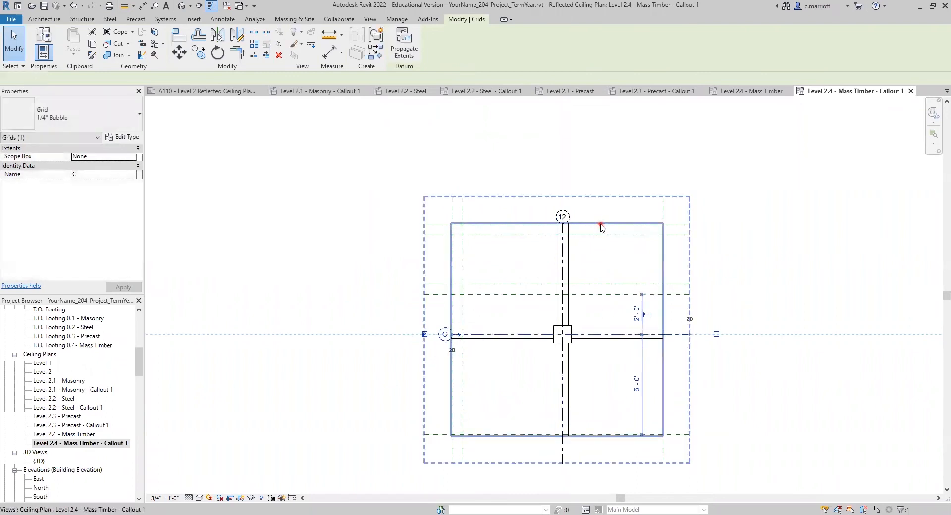
drag(557, 225, 557, 234)
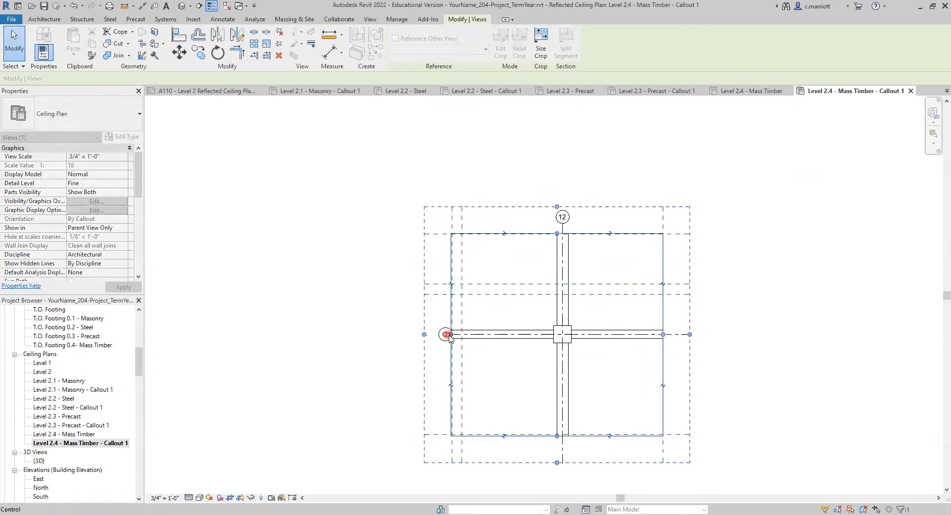
drag(460, 335, 461, 335)
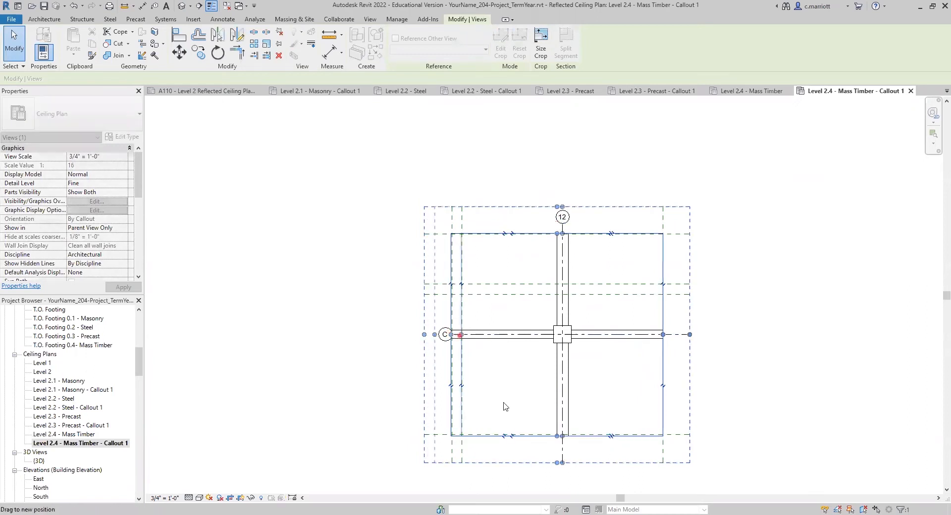
Shorten the lower end of grid 12 and the right end of grid C to the edges of the mass timber callout's crop region.
click(562, 458)
drag(561, 462, 562, 438)
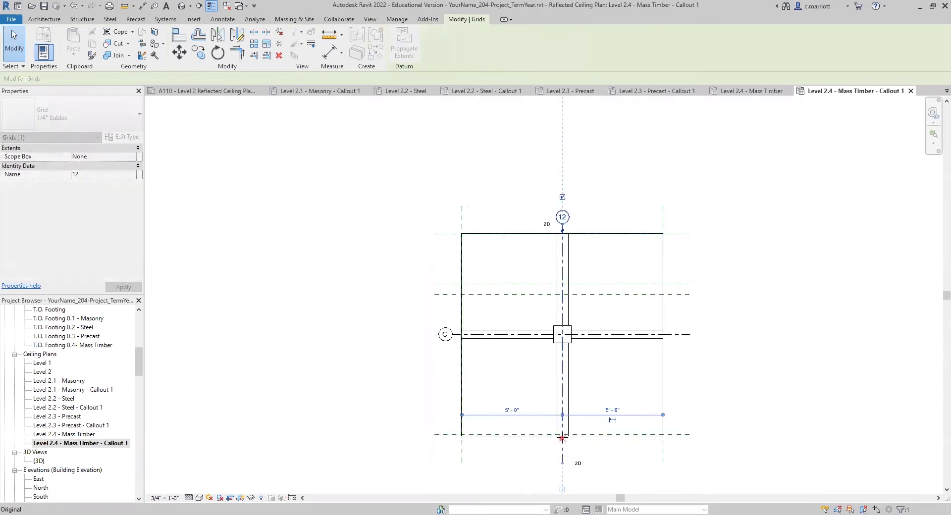
click(688, 335)
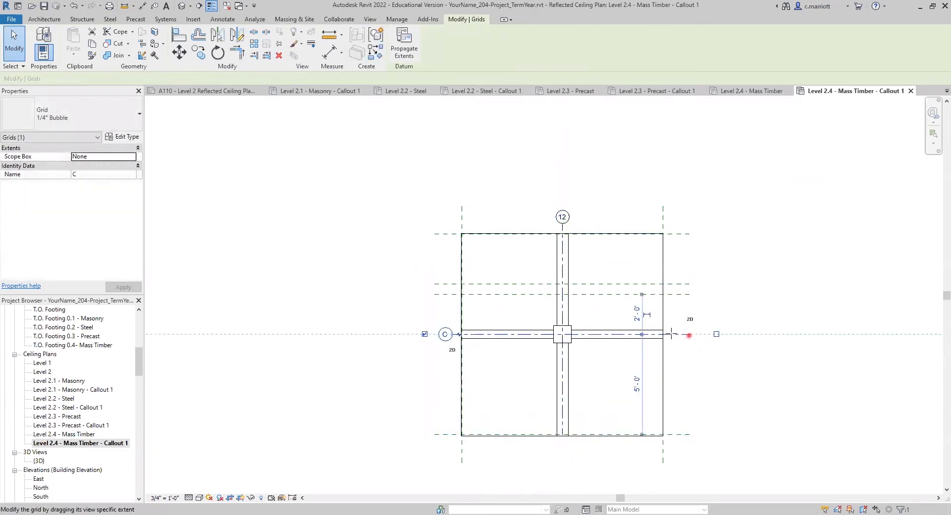
drag(672, 335, 663, 333)
click(396, 226)
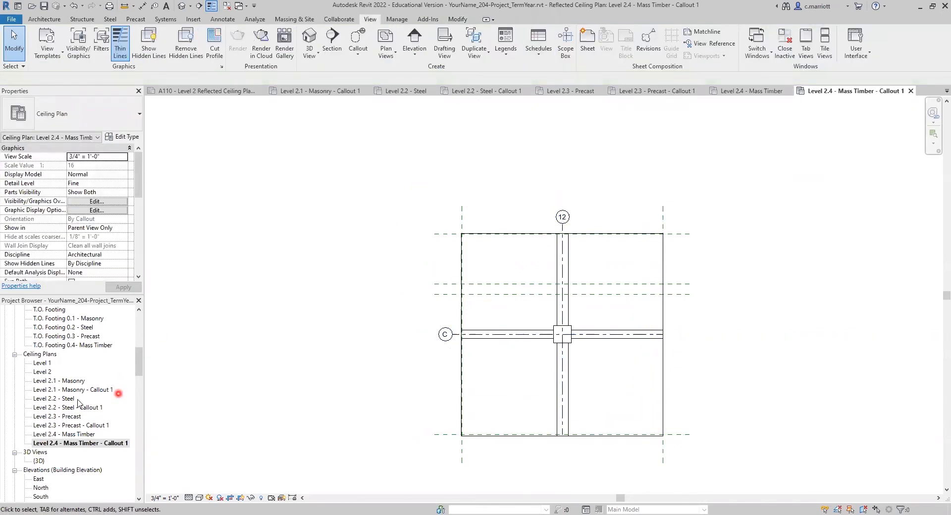
Open sheet A110 - Level 2 Reflected Ceiling Plans and review the callouts on its four ceiling plans.
scroll(64, 452, down, 2)
scroll(64, 452, down, 2)
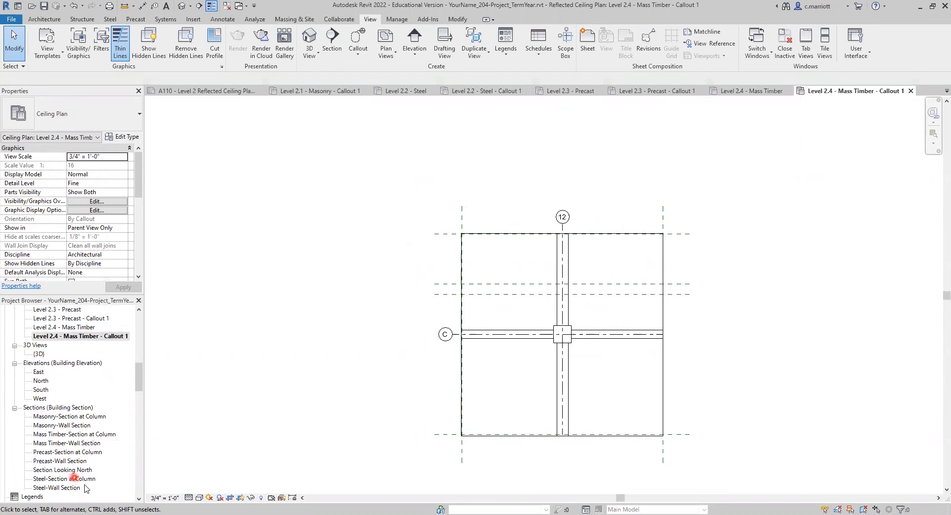
scroll(77, 453, down, 5)
scroll(75, 455, down, 1)
double_click(59, 427)
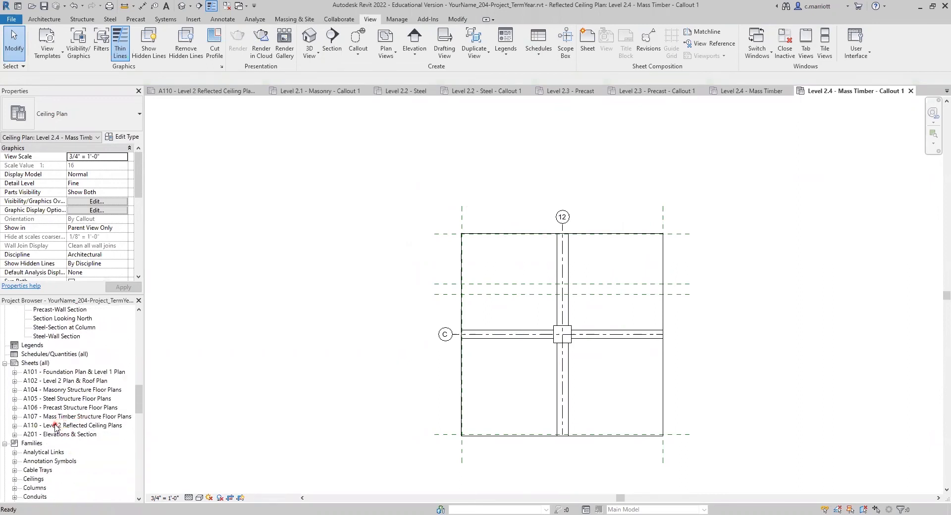
scroll(443, 331, down, 6)
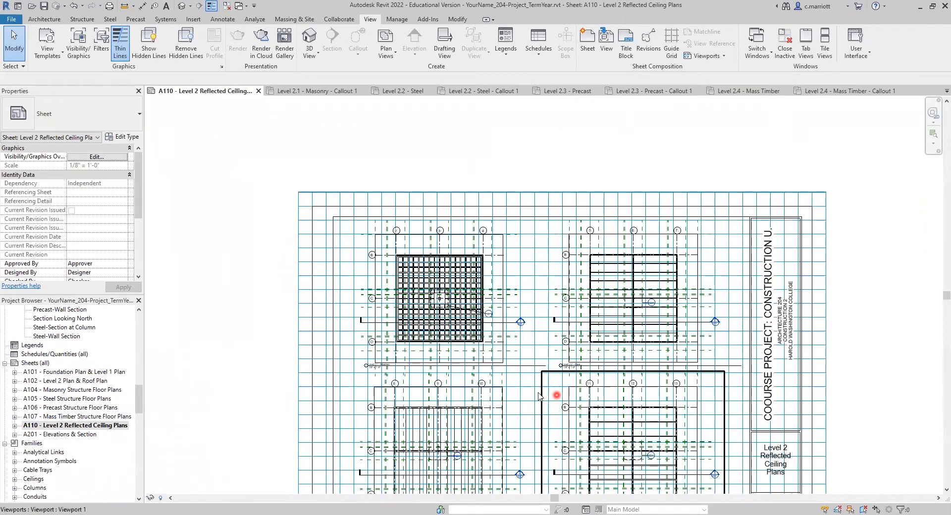
mouse_move(225, 314)
middle_down()
mouse_move(245, 258)
mouse_move(235, 244)
middle_up()
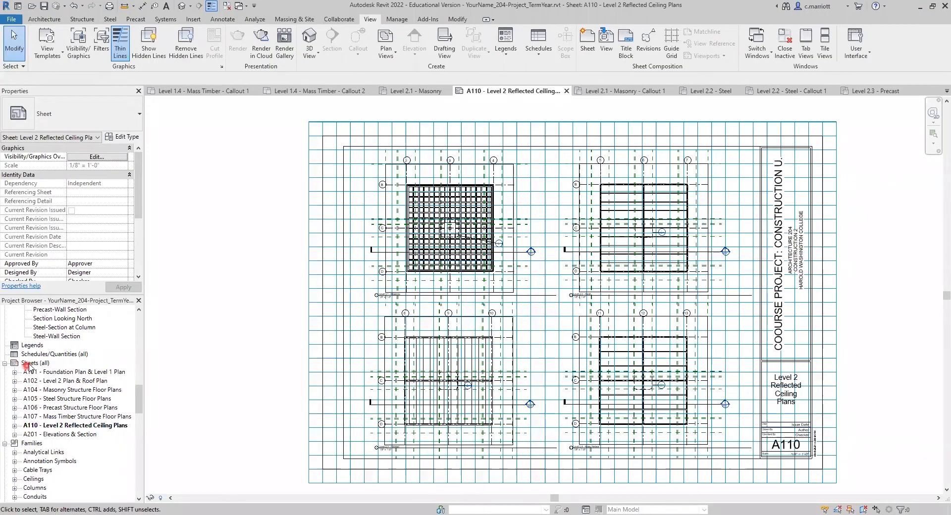
Create a new sheet using the 24_x_36_Titleblock : Arch D titleblock.
click(30, 363)
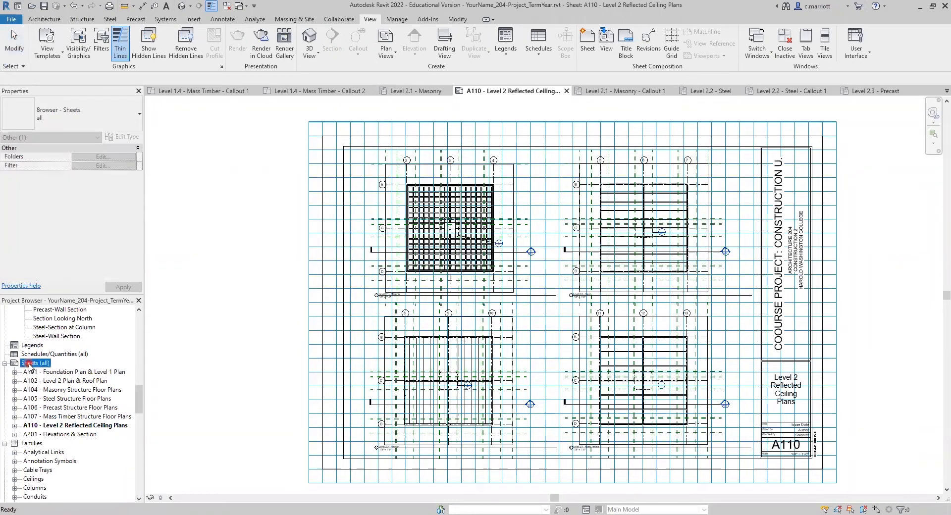
right_click(37, 366)
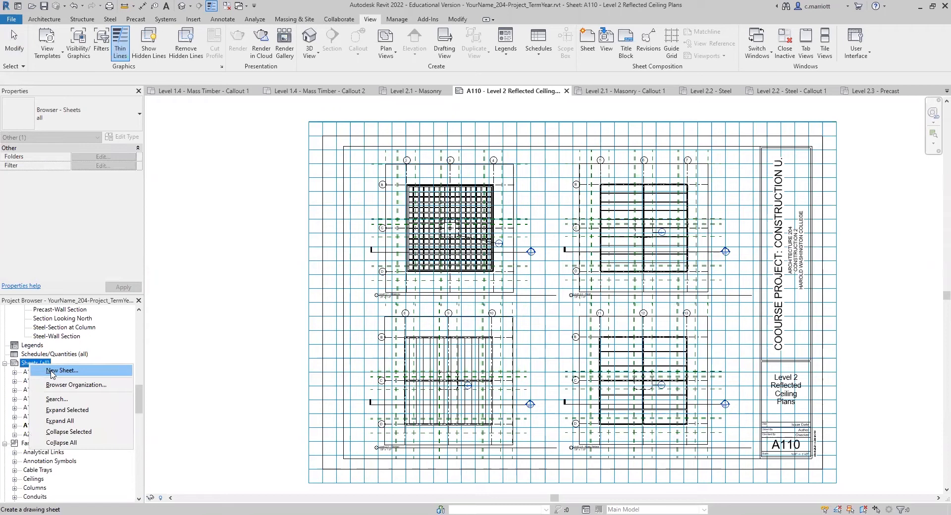
key(Return)
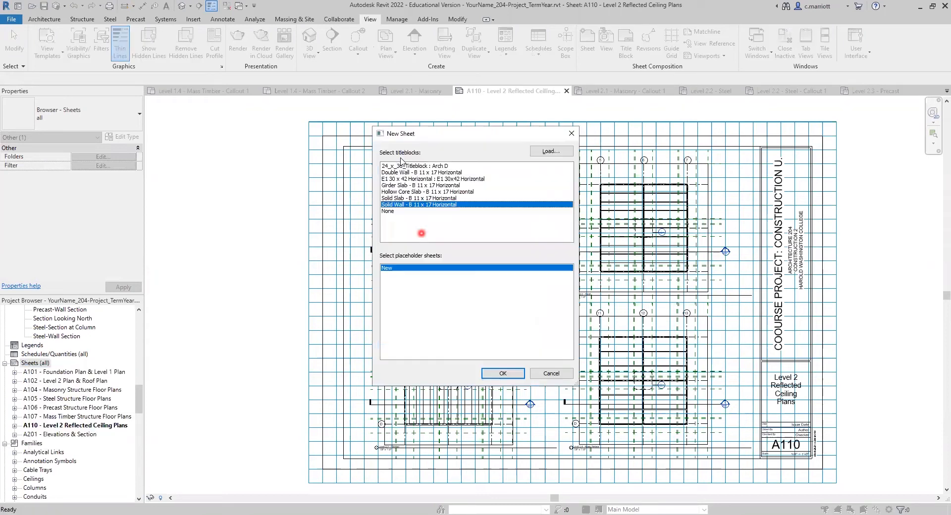
click(399, 166)
click(499, 374)
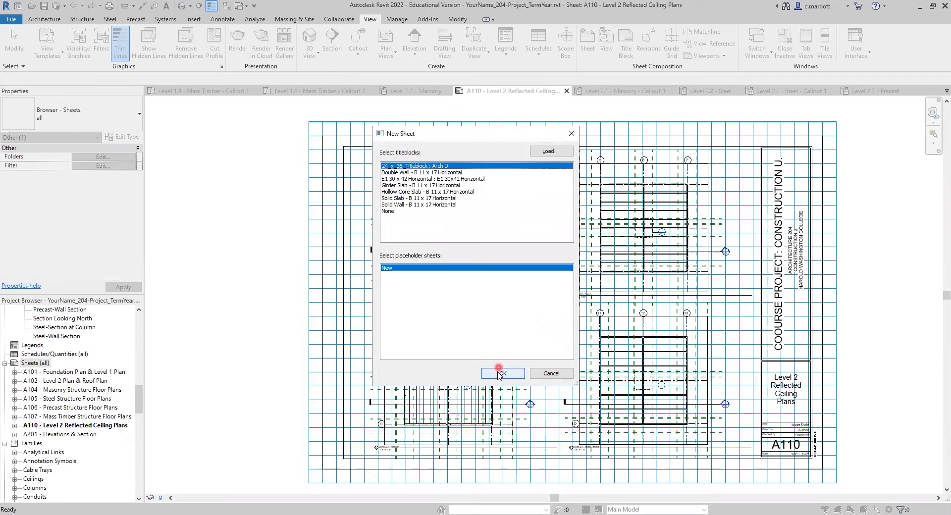
click(495, 374)
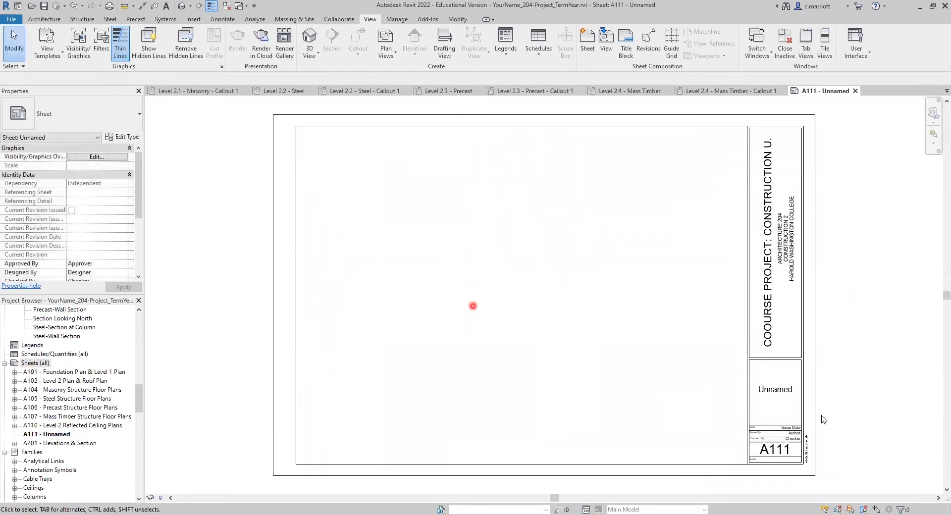
Name the new sheet "Masonry Structure Details" in its title block.
click(769, 390)
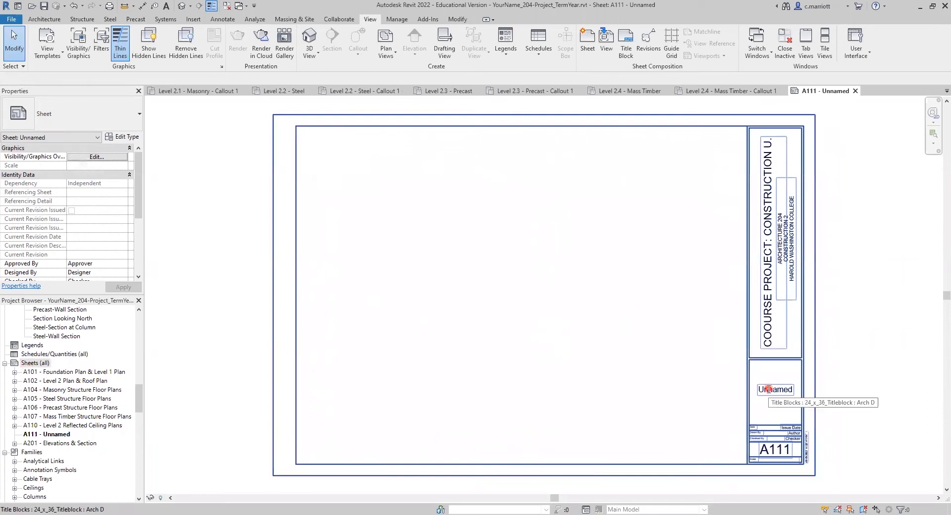
double_click(768, 389)
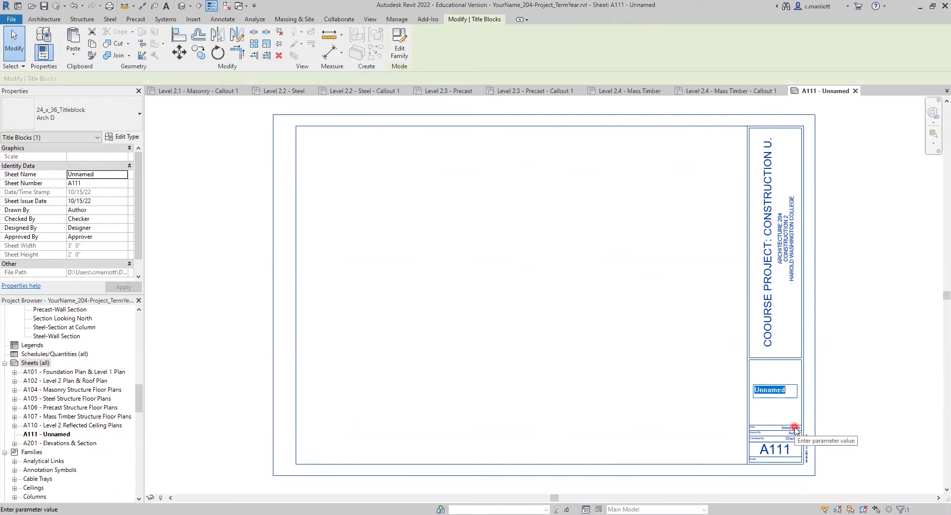
text(Masonry S)
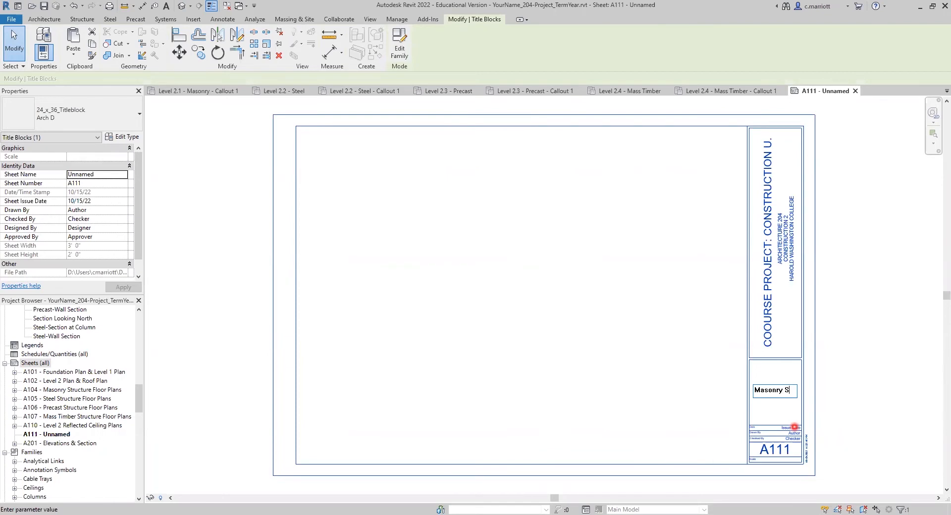
text(tru)
text(cture Details)
key(Return)
Change the Masonry Structure Details sheet's number to A301 in its title block.
click(771, 449)
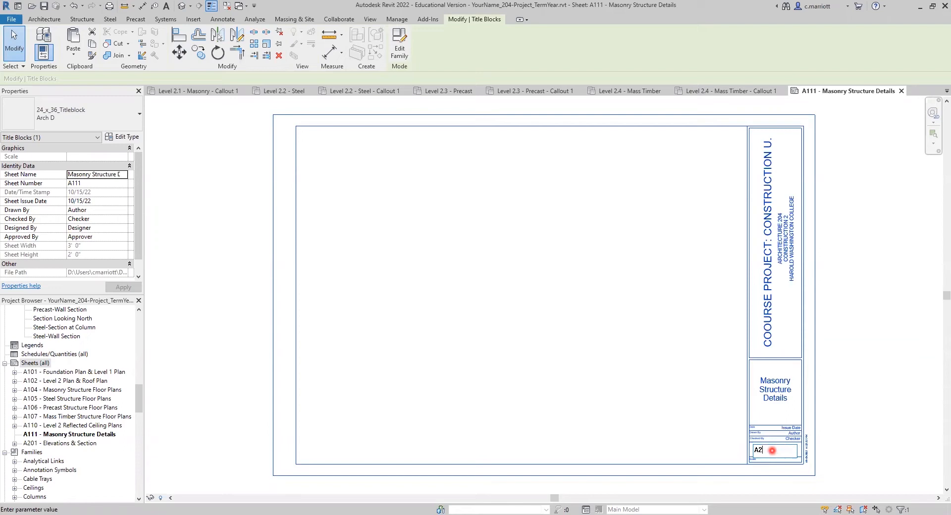
text(A301)
key(Return)
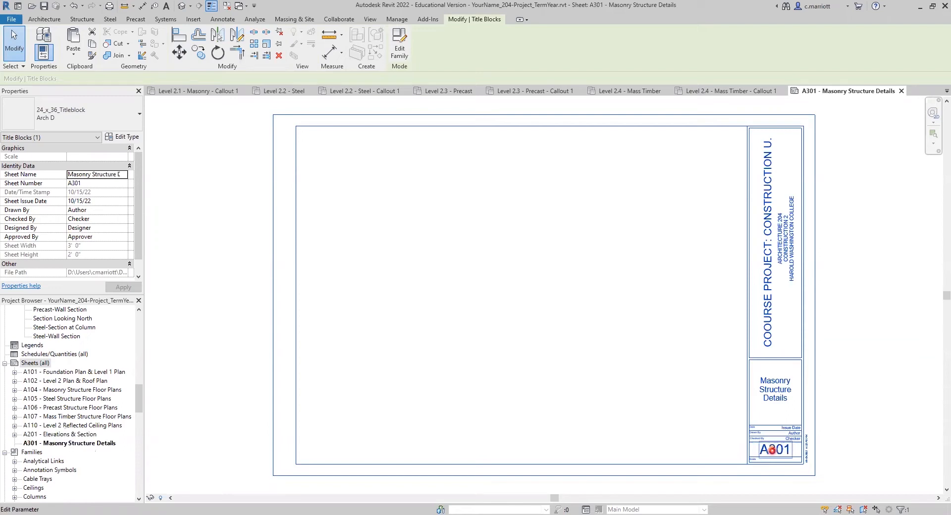
click(195, 434)
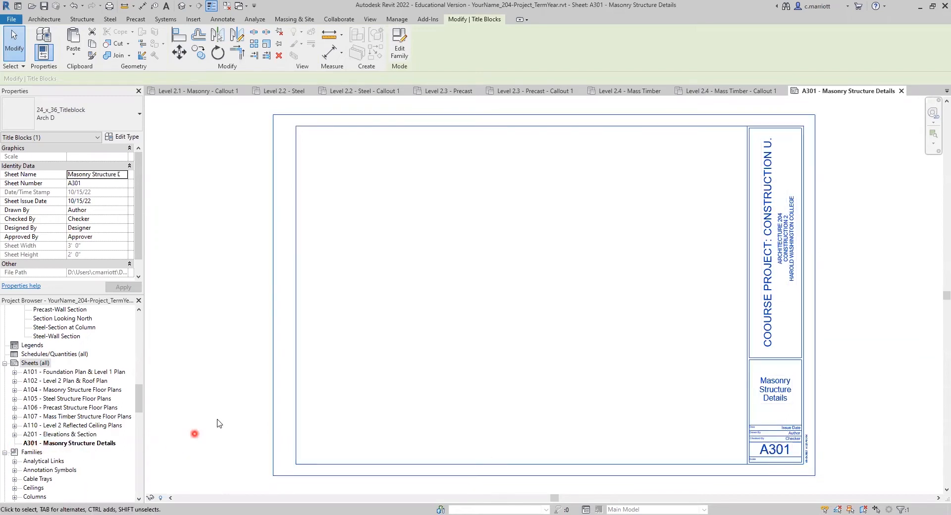
click(217, 420)
Collapse the Ceiling Plans and Elevations groups in the project browser, keeping the building section views listed.
scroll(294, 357, down, 6)
scroll(480, 442, up, 2)
scroll(388, 414, down, 3)
mouse_move(346, 440)
middle_down()
mouse_move(543, 438)
mouse_move(538, 426)
middle_up()
mouse_move(374, 412)
middle_down()
mouse_move(407, 410)
mouse_move(364, 393)
middle_up()
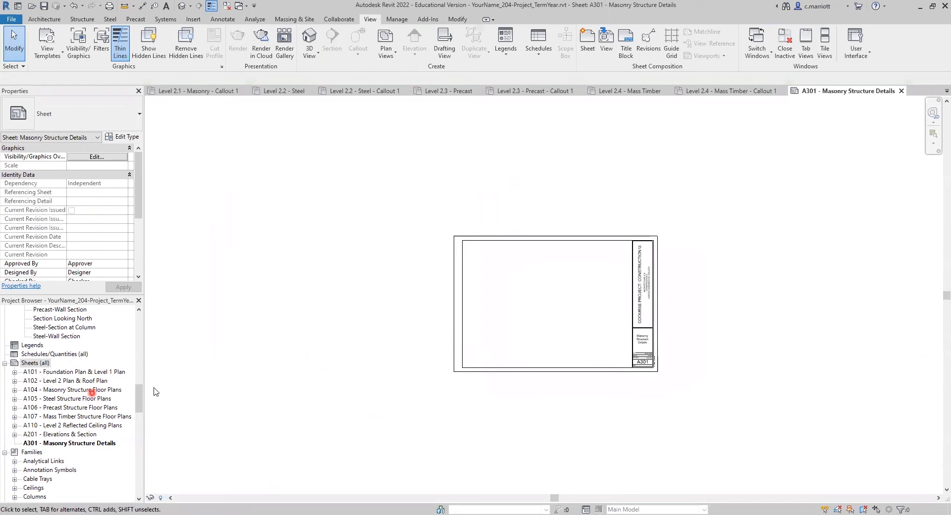
drag(139, 409, 139, 336)
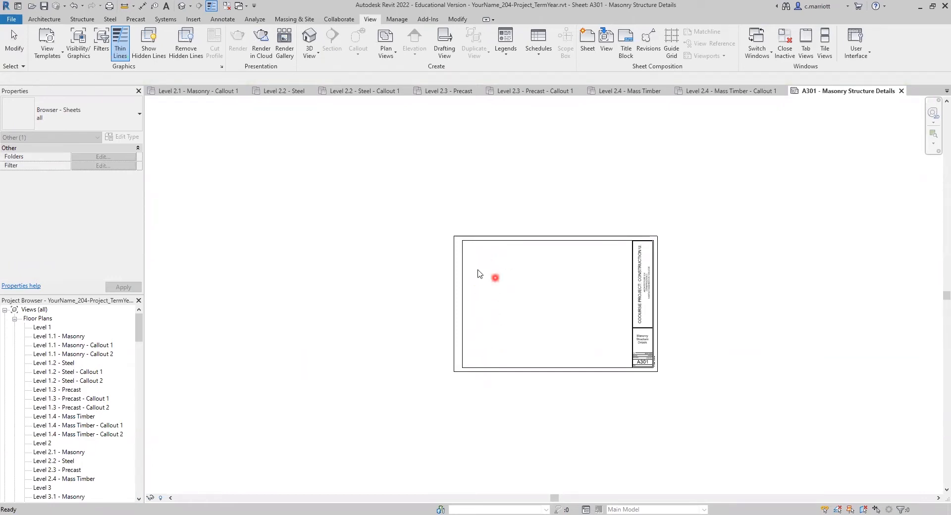
scroll(119, 379, down, 3)
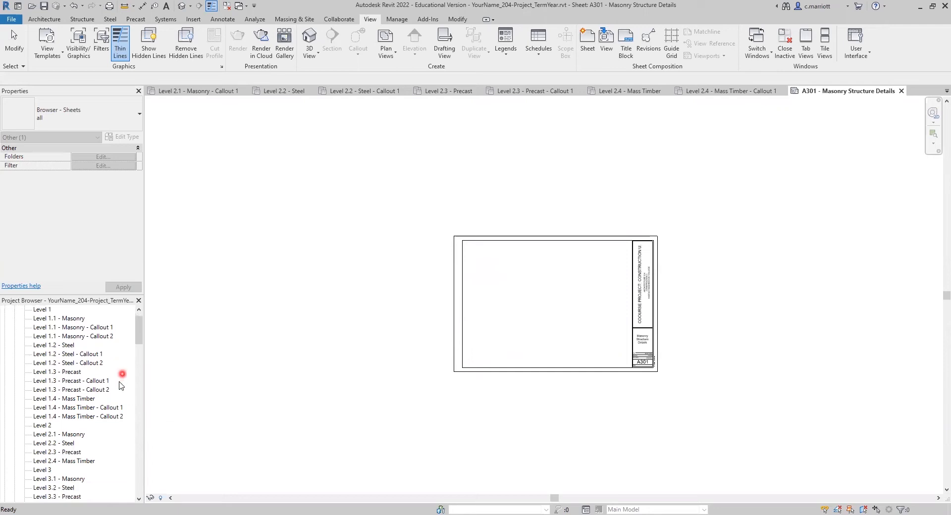
scroll(101, 440, down, 8)
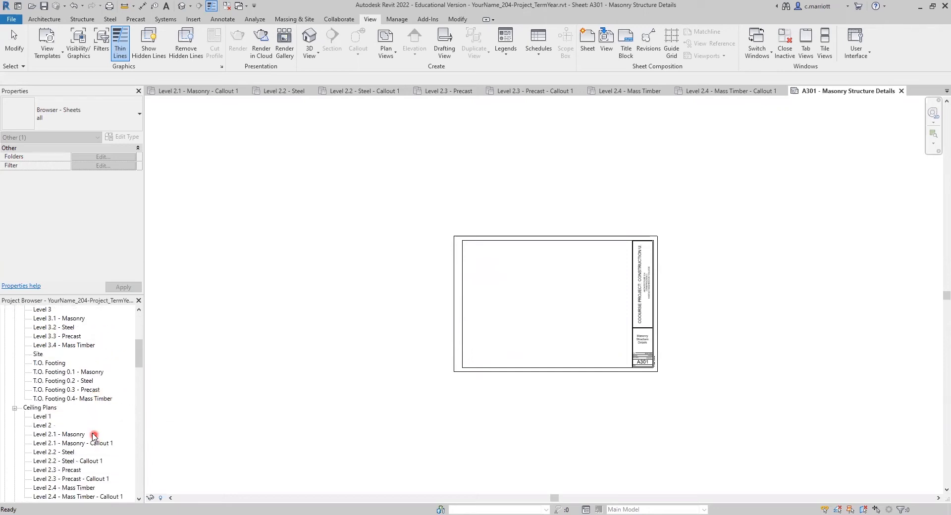
click(15, 398)
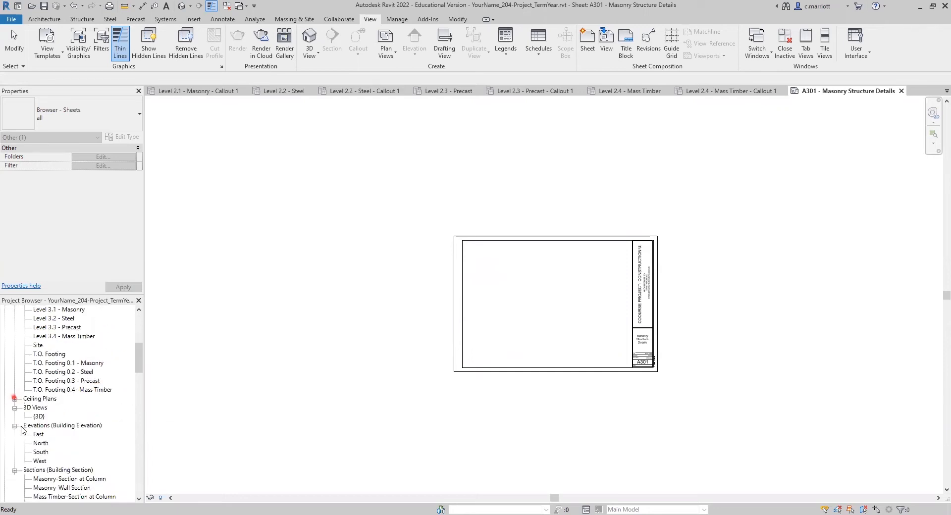
scroll(25, 429, down, 2)
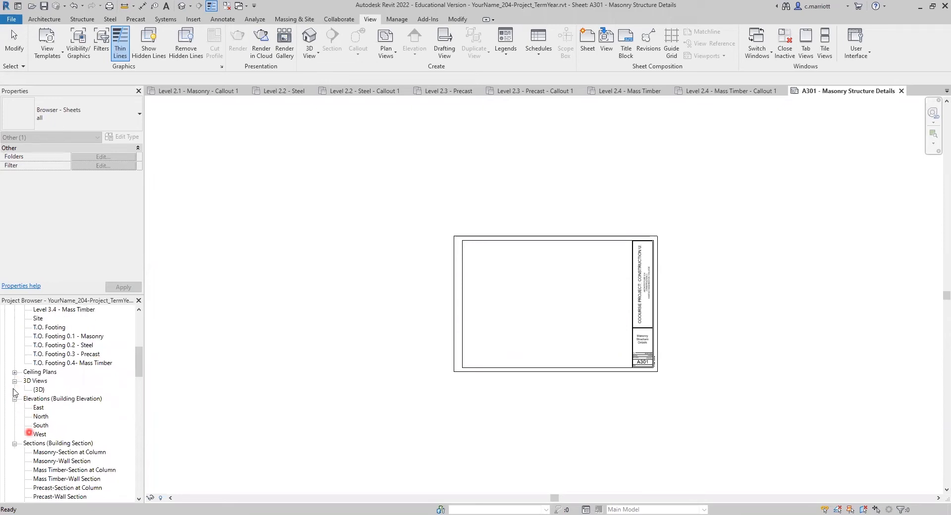
click(14, 399)
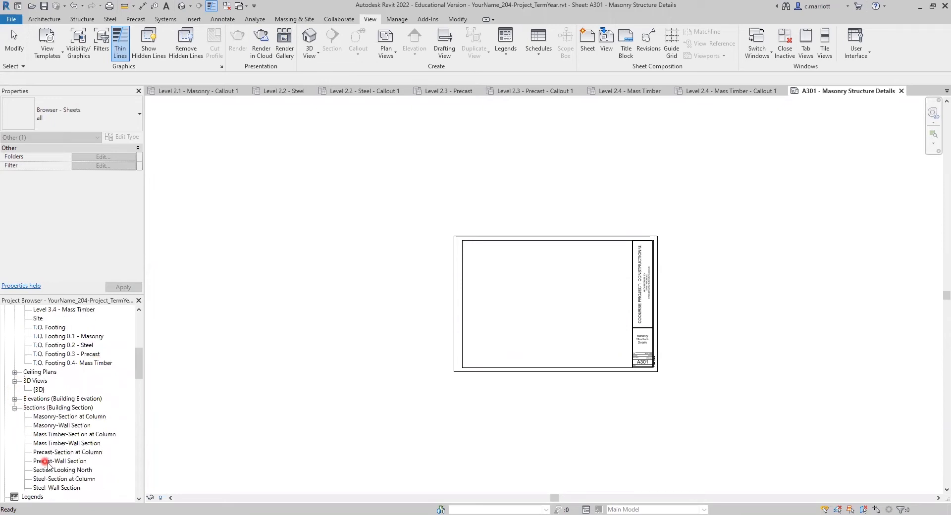
scroll(119, 451, down, 1)
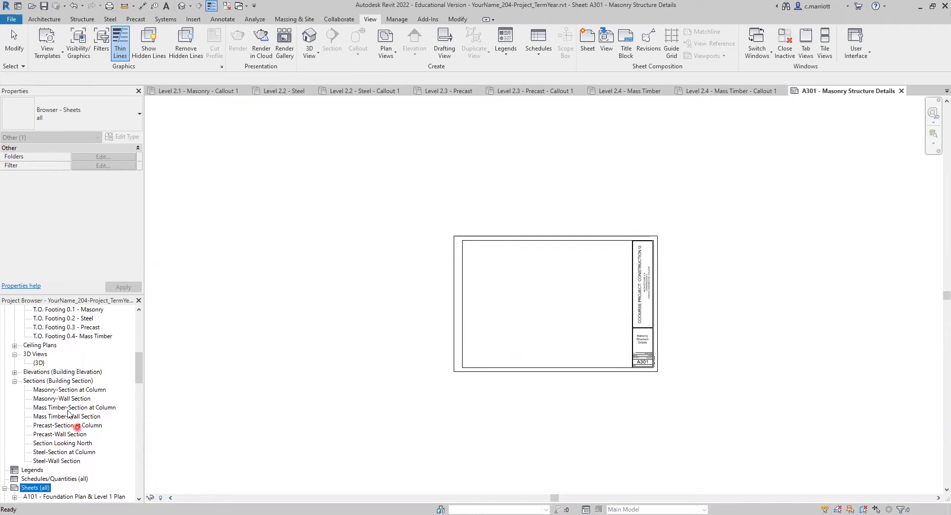
Place the Masonry-Wall Section and Masonry-Section at Column views side by side just outside the sheet border, opposite the title block.
click(51, 399)
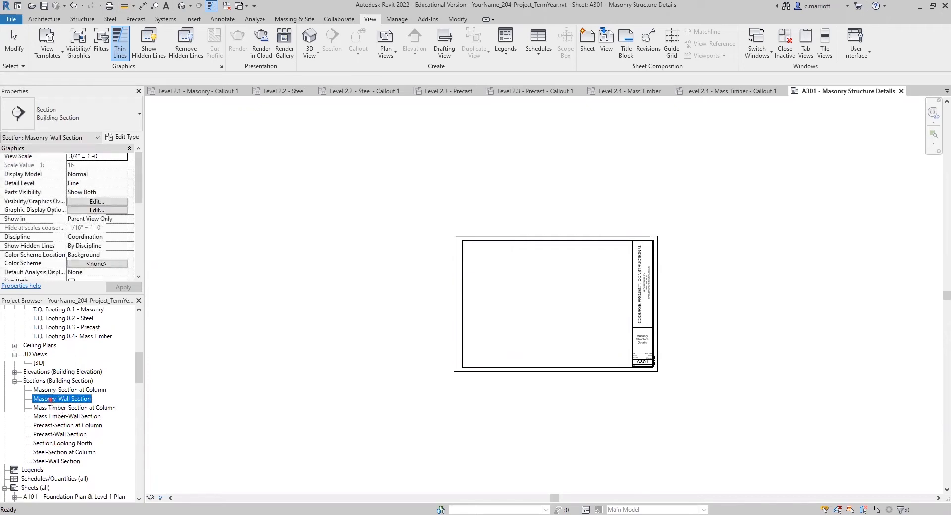
drag(50, 399, 476, 309)
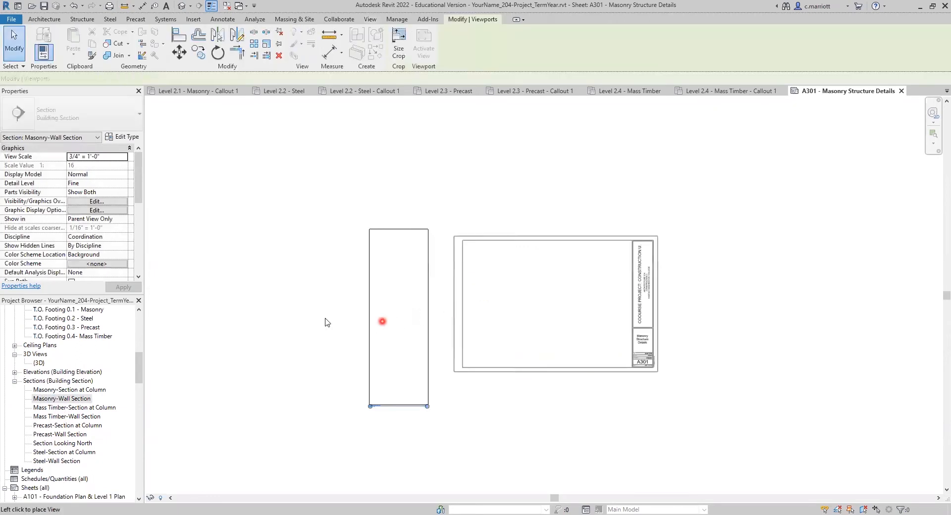
click(350, 313)
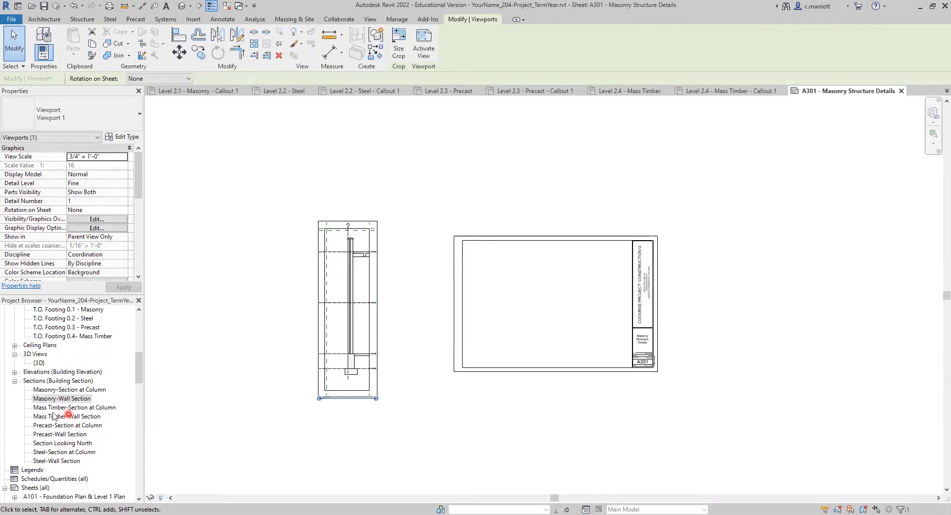
click(50, 390)
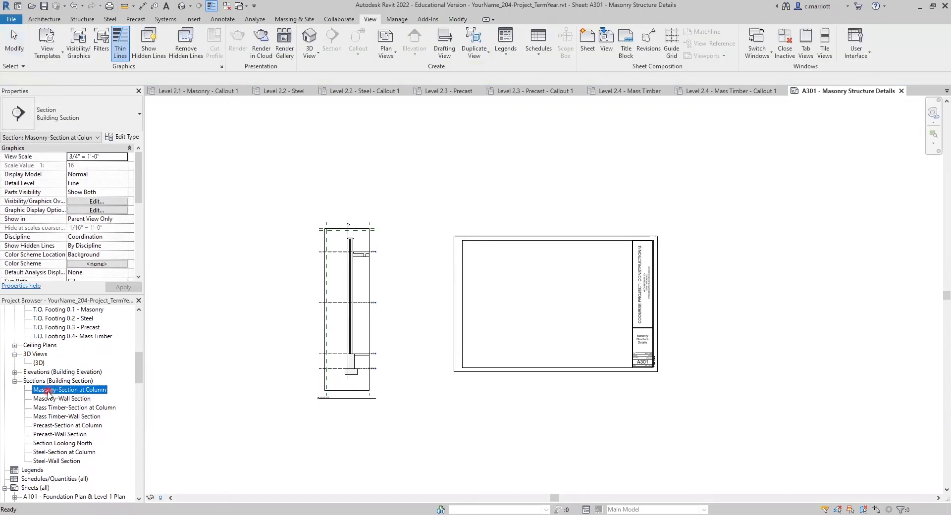
drag(410, 301, 408, 301)
click(405, 329)
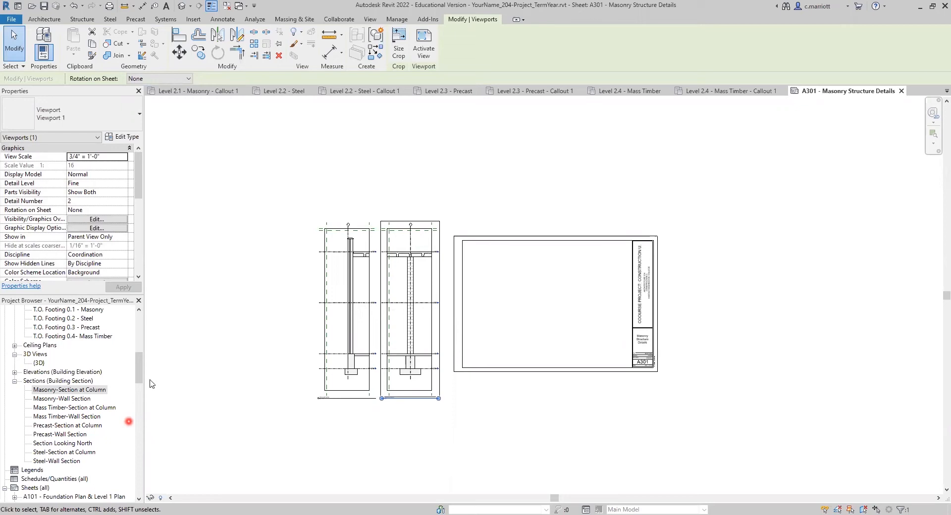
Place the Level 2.1 - Masonry - Callout 1 ceiling plan on the sheet's upper area beside the title block.
click(14, 346)
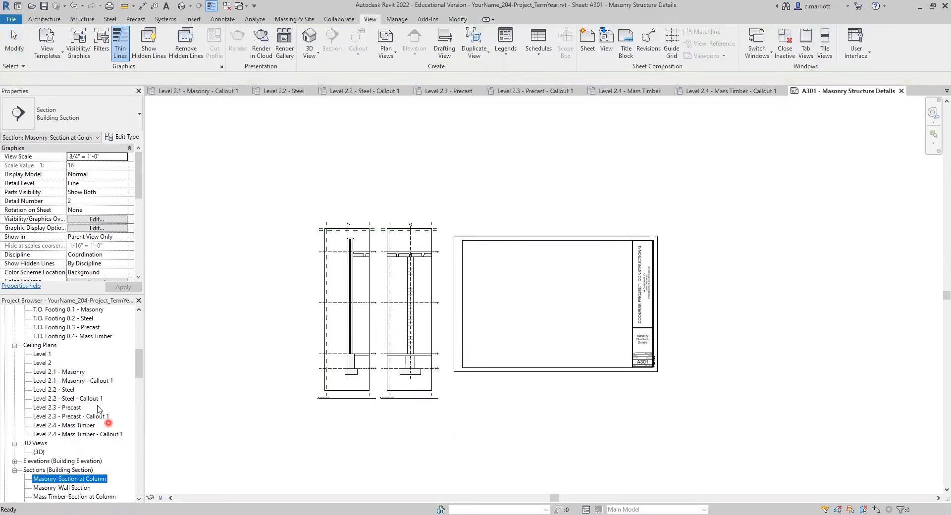
click(67, 382)
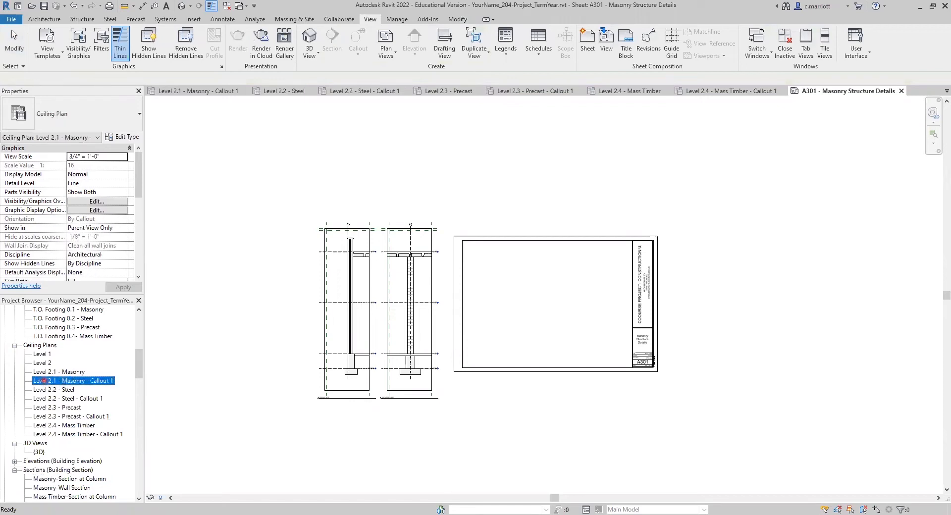
drag(603, 267, 601, 259)
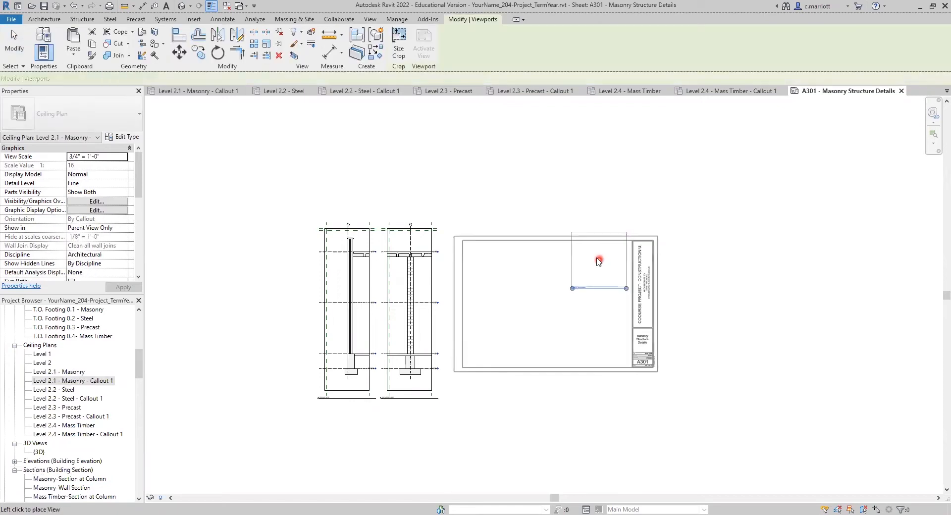
click(601, 255)
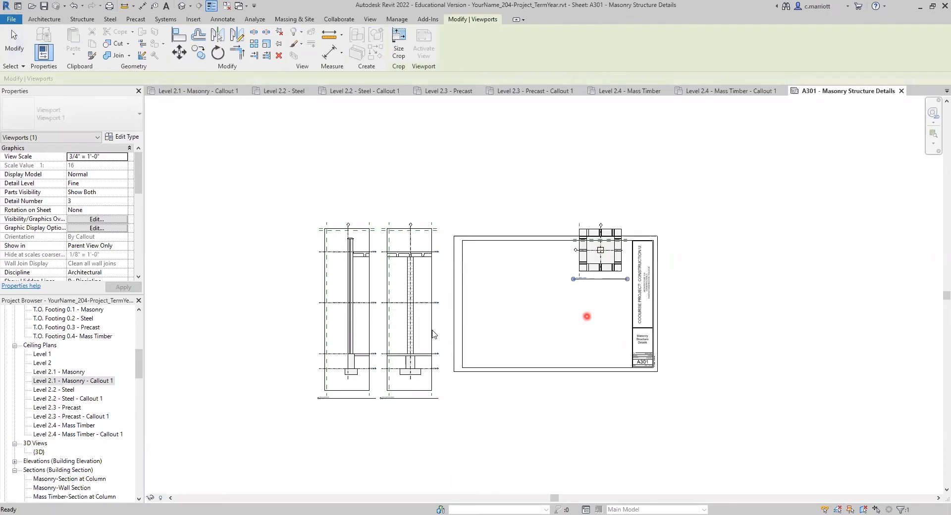
click(229, 350)
Place the Level 1.1 - Masonry - Callout 1 floor plan on the sheet directly below the ceiling plan callout.
scroll(97, 444, down, 1)
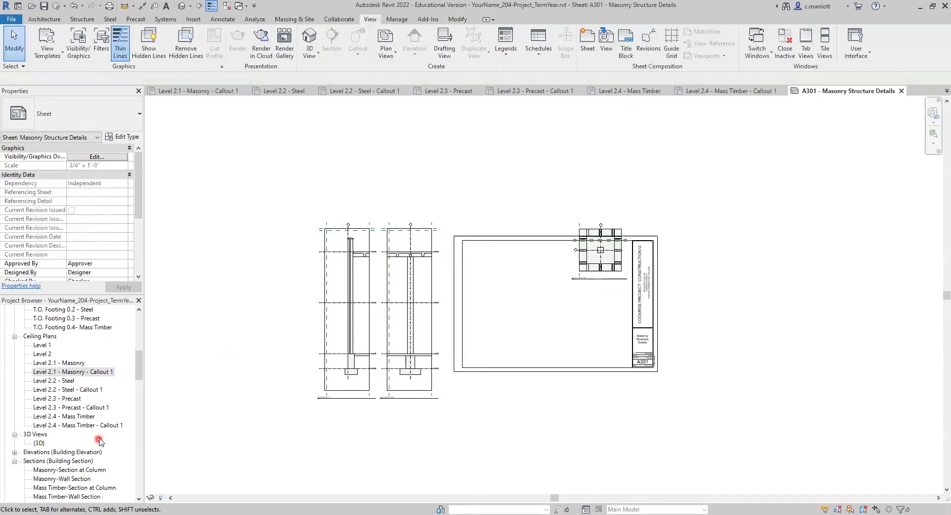
scroll(100, 441, down, 1)
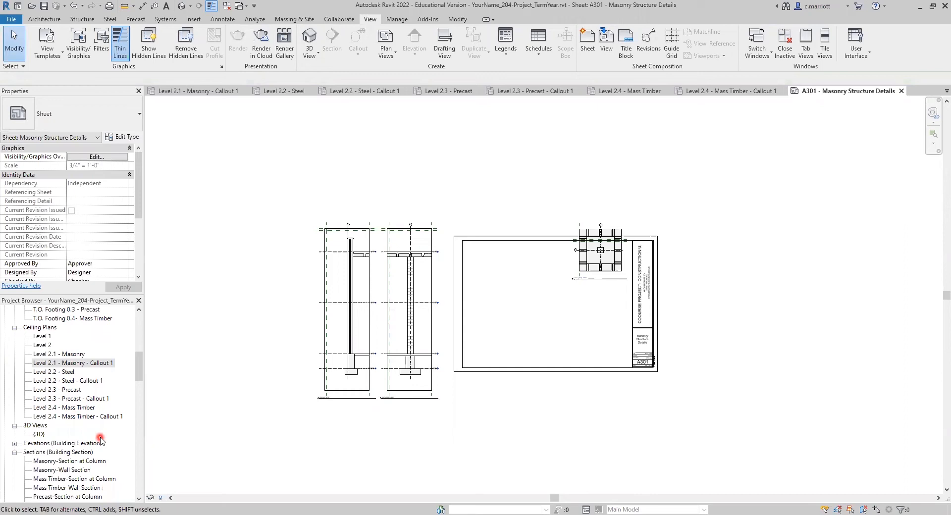
scroll(101, 439, down, 2)
scroll(117, 348, up, 7)
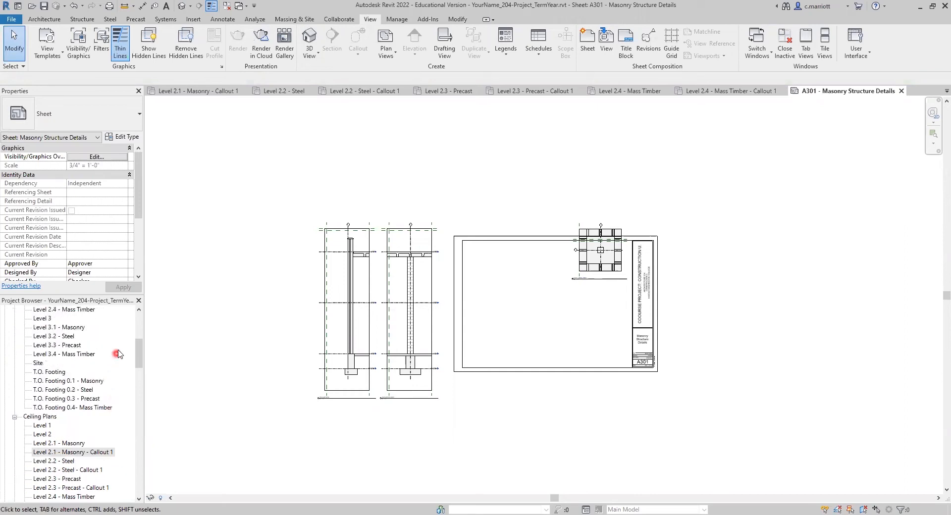
scroll(111, 357, up, 3)
scroll(93, 379, up, 1)
click(76, 346)
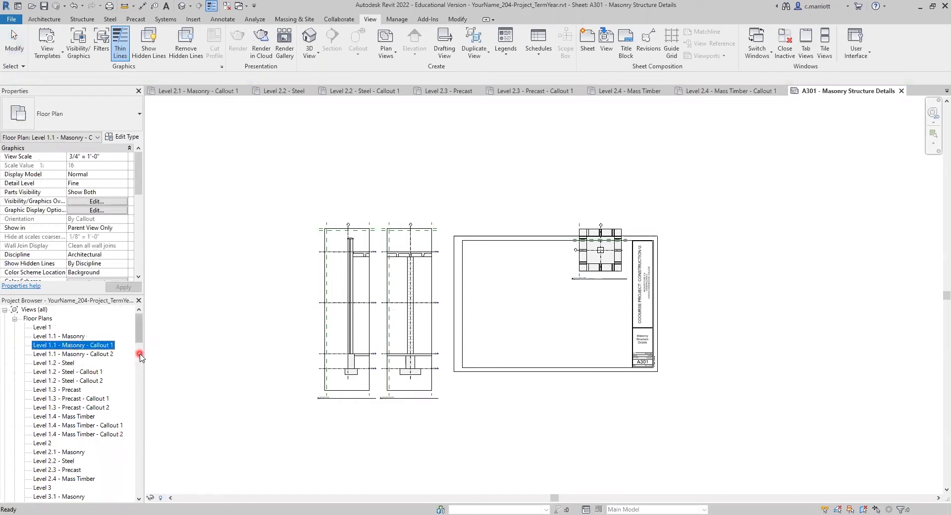
drag(64, 345, 601, 301)
click(601, 302)
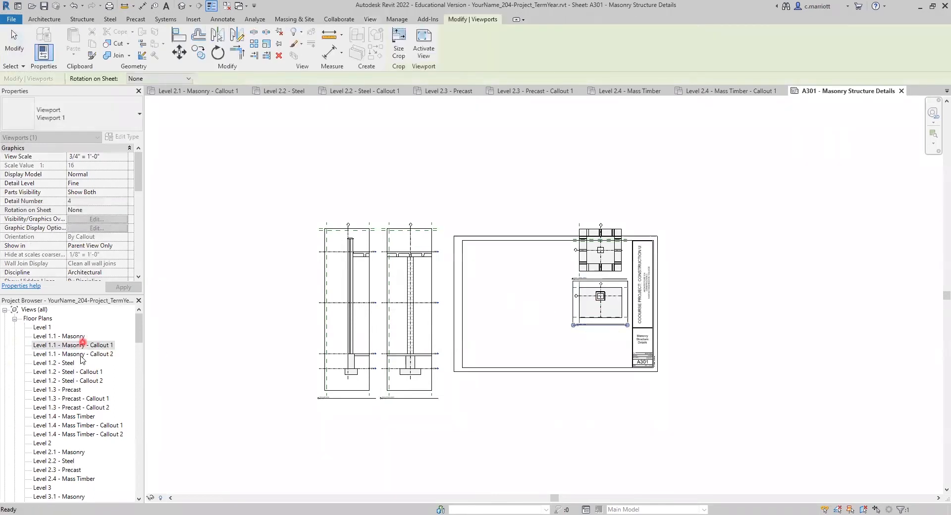
Place the Level 1.1 - Masonry - Callout 2 floor plan at the bottom of the callout column beside the title block.
click(64, 354)
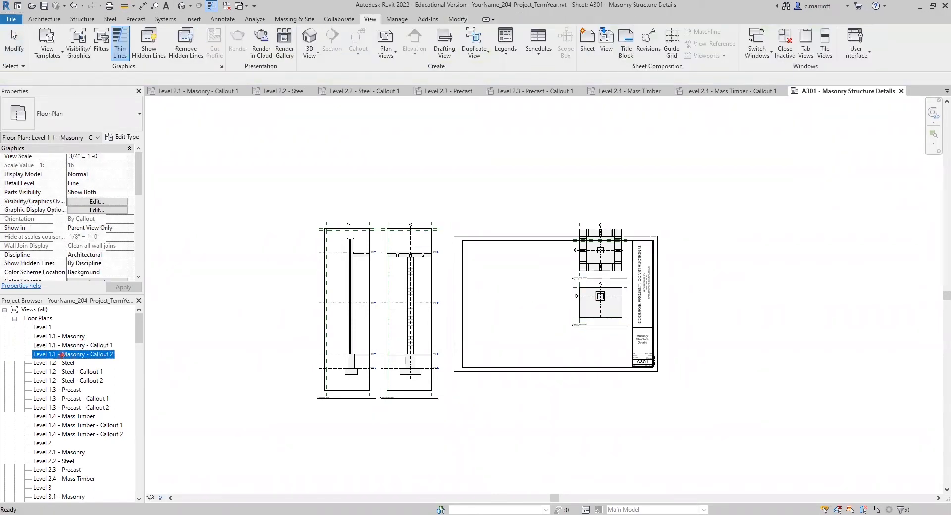
drag(600, 360, 601, 361)
click(601, 360)
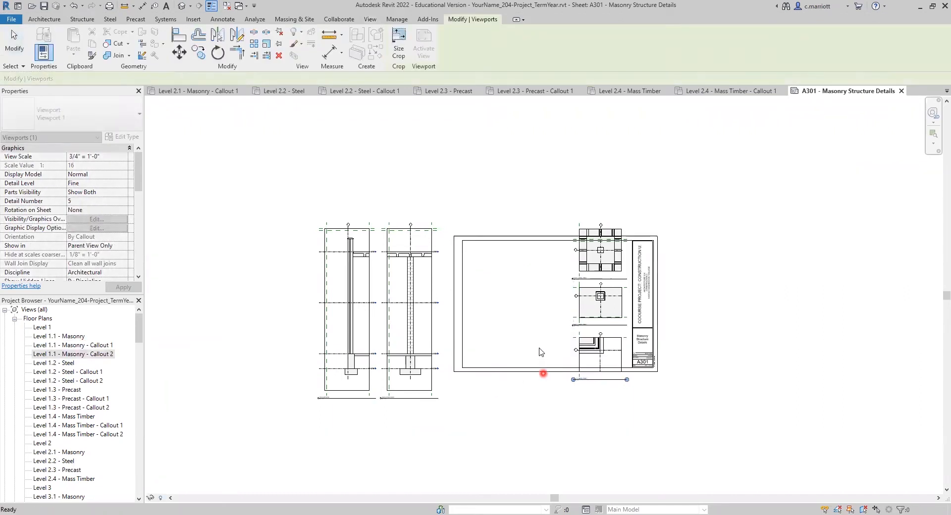
Examine how the callouts and sections fit on sheet A301 and read the view titles and scales beneath them.
middle_drag(542, 350, 437, 381)
scroll(458, 357, up, 1)
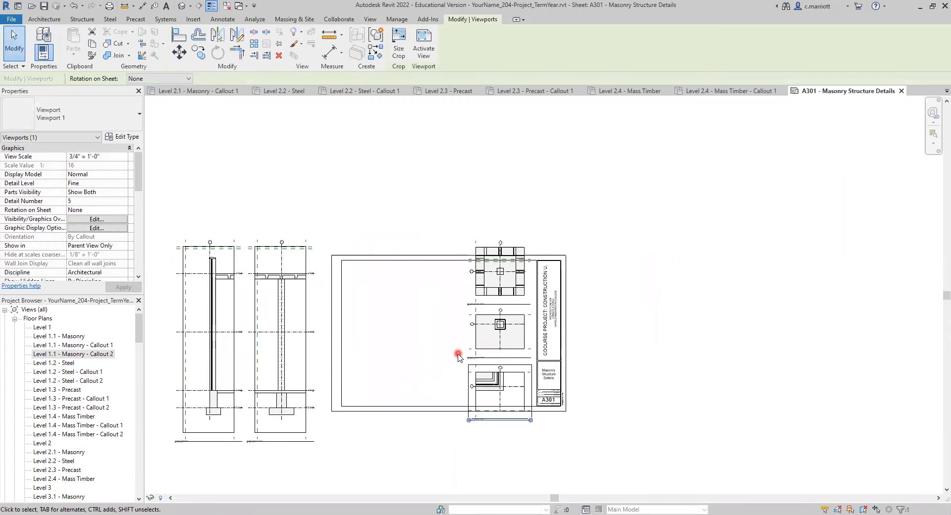
scroll(458, 383, up, 3)
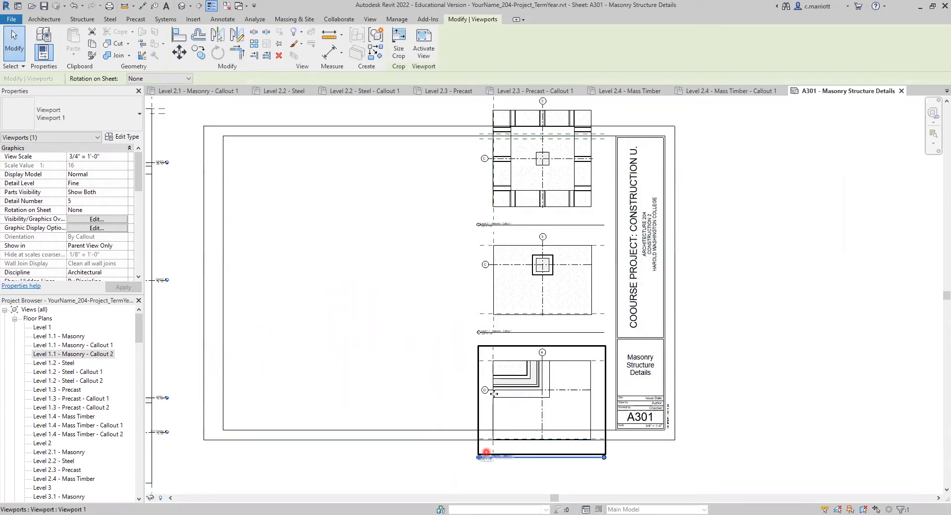
scroll(441, 300, down, 1)
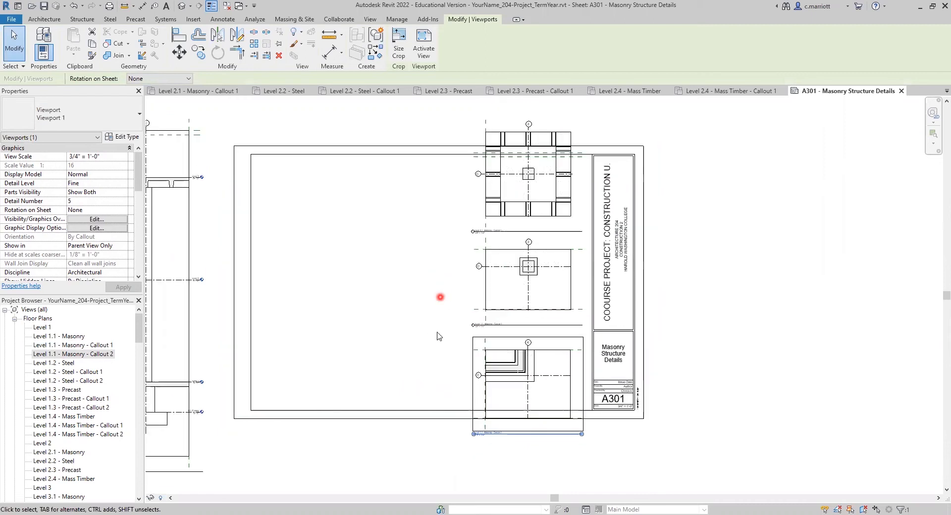
middle_drag(461, 321, 519, 390)
scroll(481, 376, down, 2)
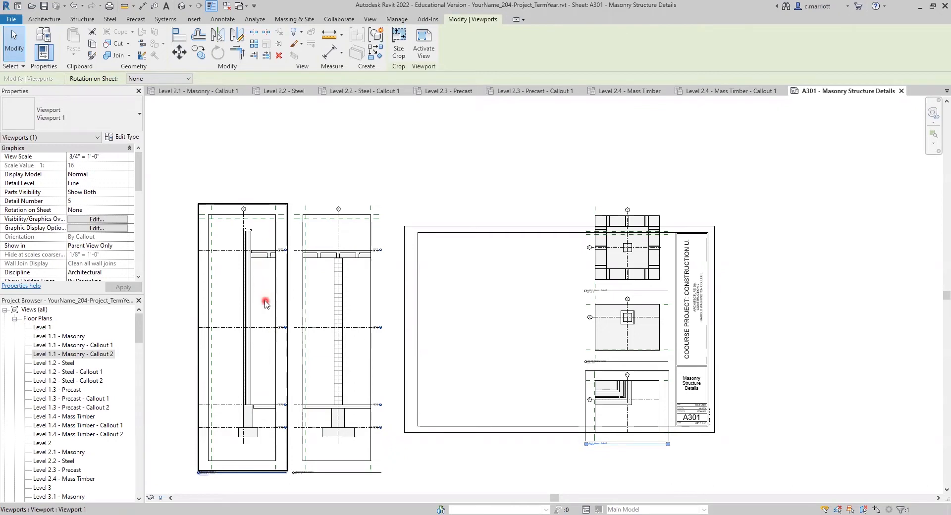
click(196, 478)
scroll(195, 480, up, 2)
scroll(195, 480, up, 4)
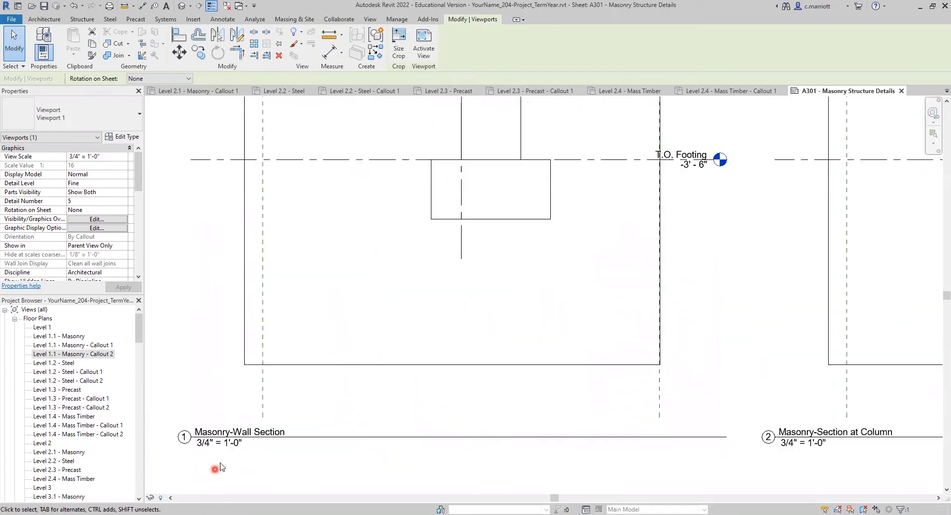
scroll(580, 385, down, 4)
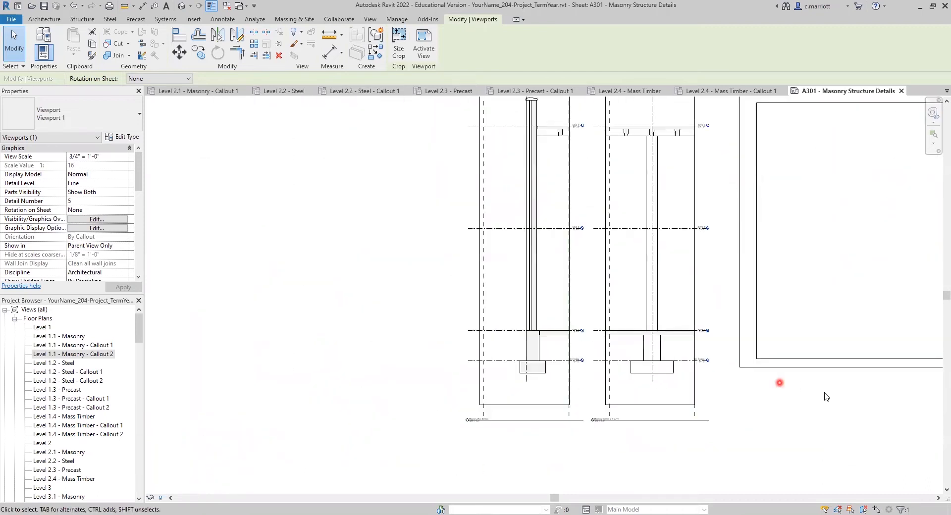
middle_drag(769, 404, 523, 407)
scroll(577, 380, up, 5)
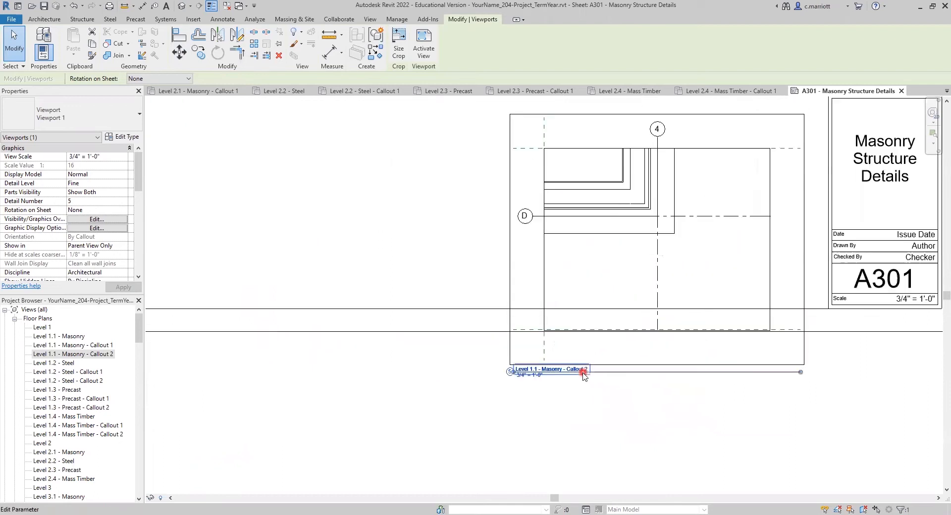
scroll(405, 347, down, 2)
scroll(368, 282, down, 6)
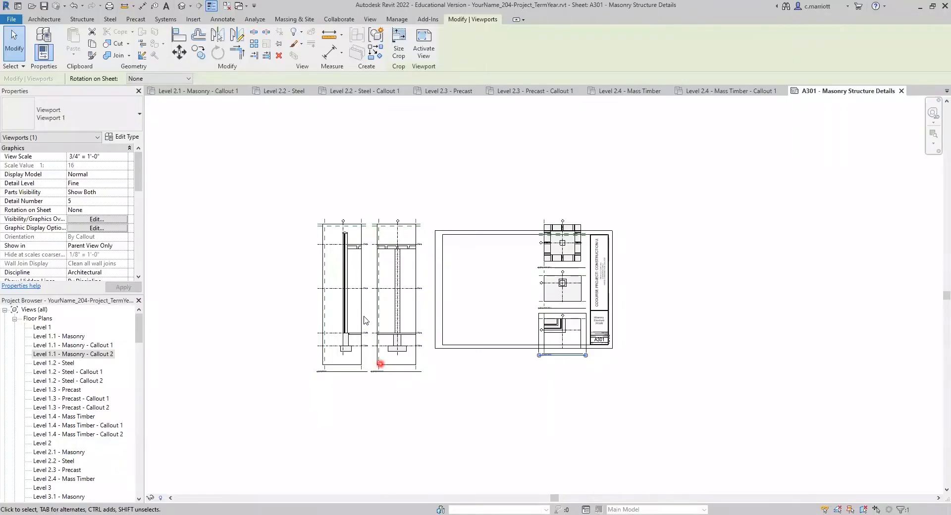
Examine the masonry wall section and column section on the sheet from the roof parapet down to the footings.
scroll(364, 310, up, 2)
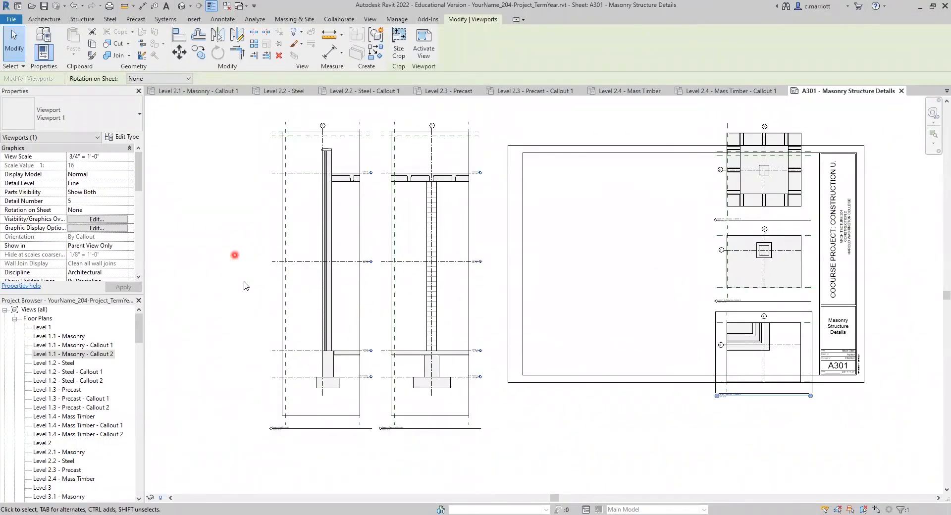
scroll(233, 239, up, 5)
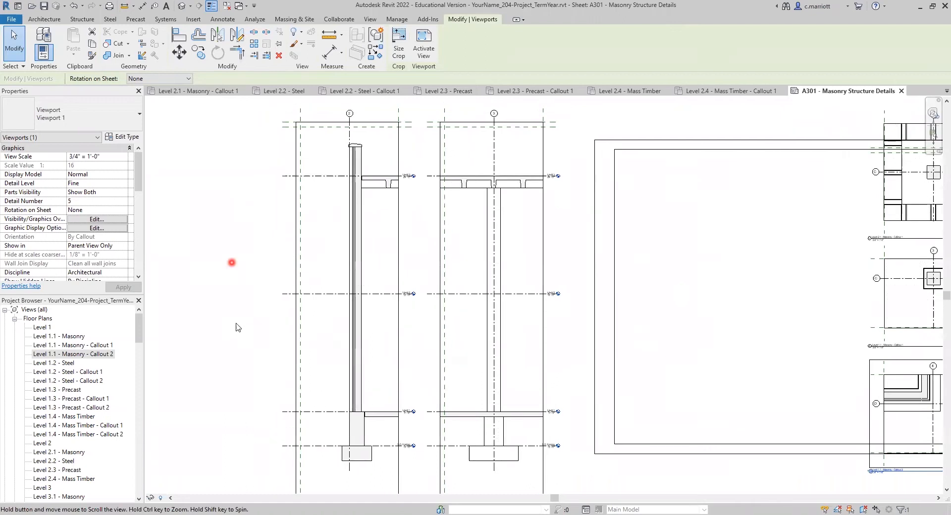
middle_drag(221, 339, 193, 290)
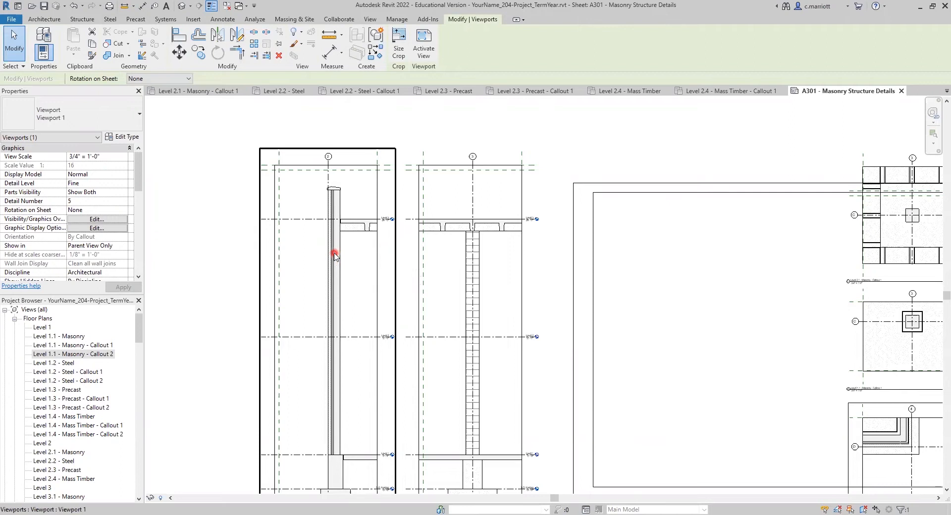
scroll(335, 254, up, 2)
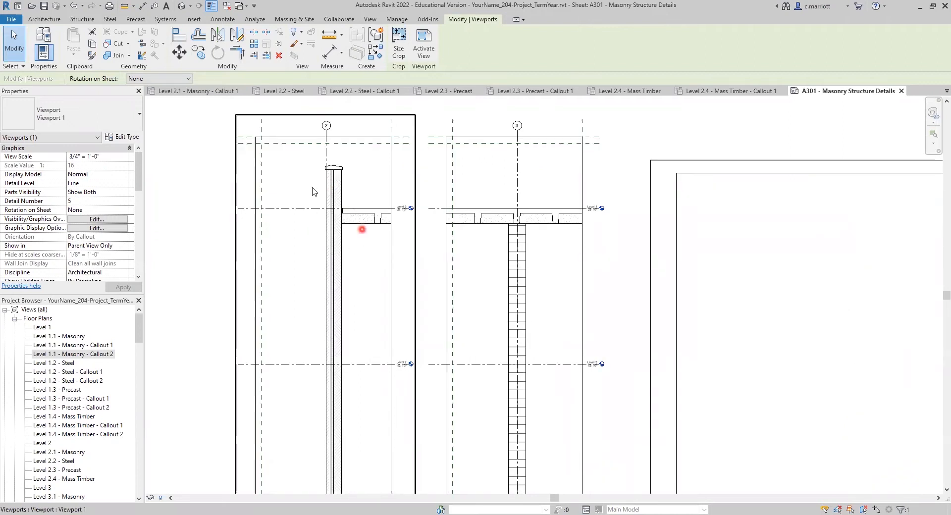
scroll(361, 278, down, 2)
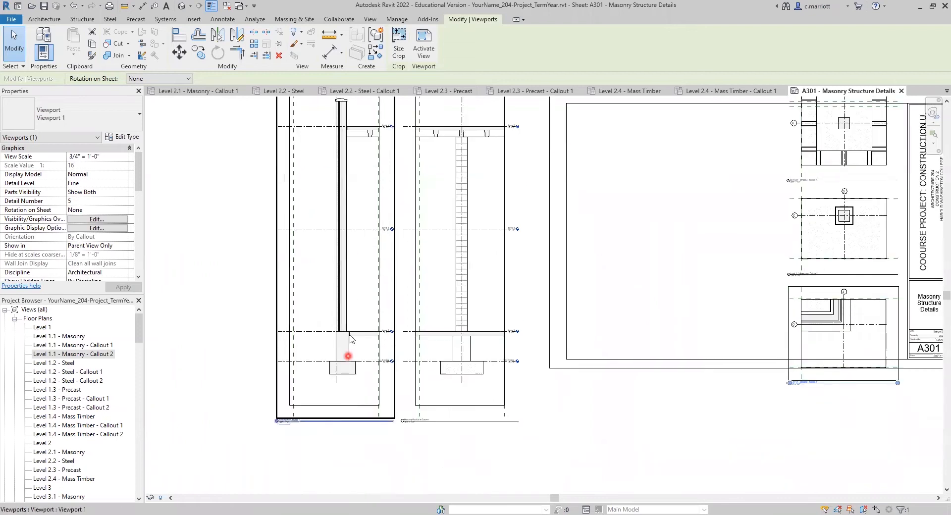
scroll(340, 418, up, 3)
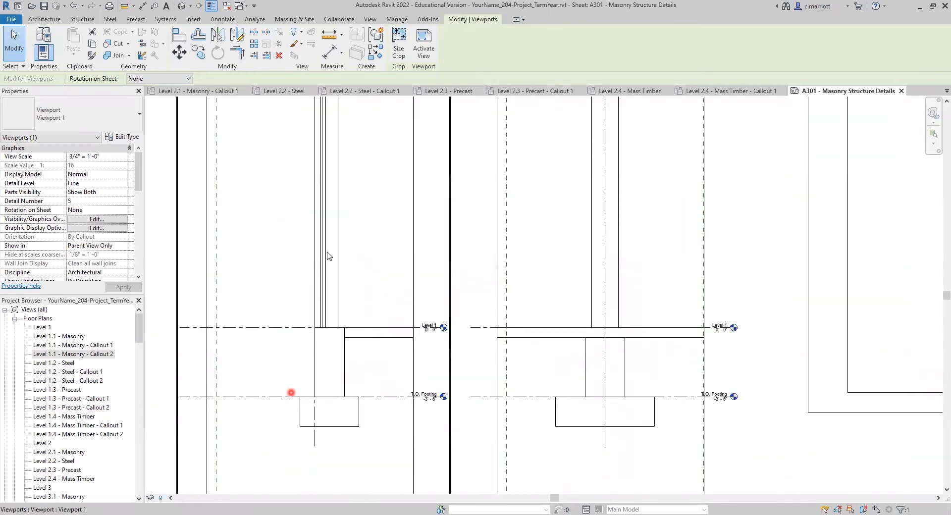
scroll(327, 255, down, 2)
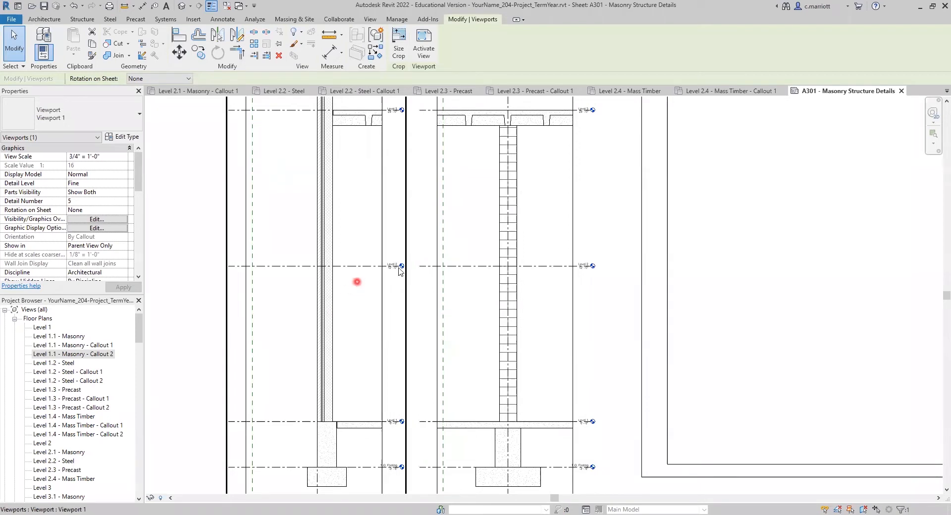
scroll(425, 287, down, 3)
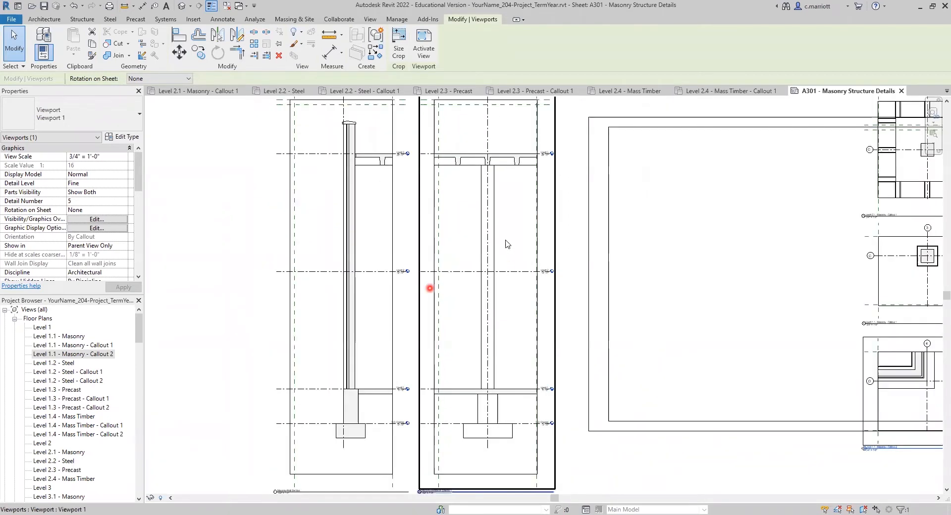
scroll(501, 240, down, 2)
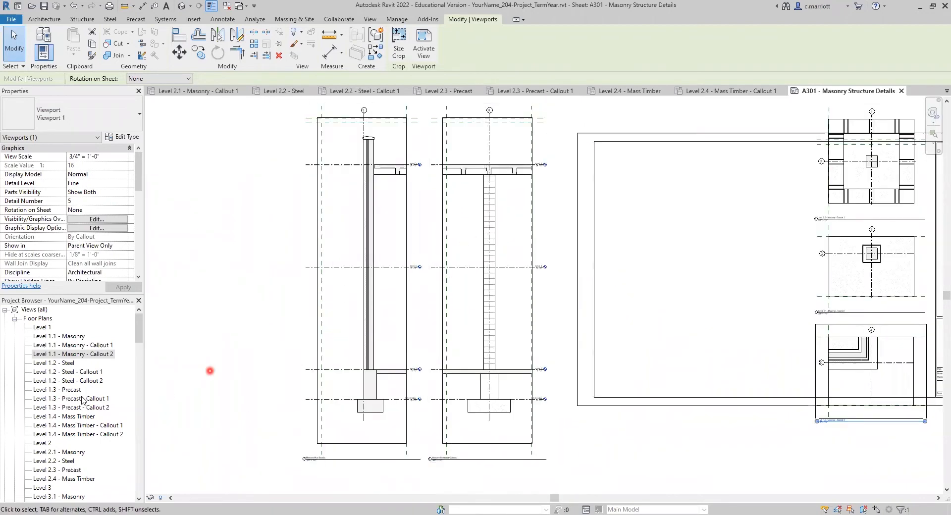
Open the Level 1.2 - Steel - Callout 1 plan and the Steel-Wall Section, examining the steel section from roof joists to foundation pier.
double_click(62, 372)
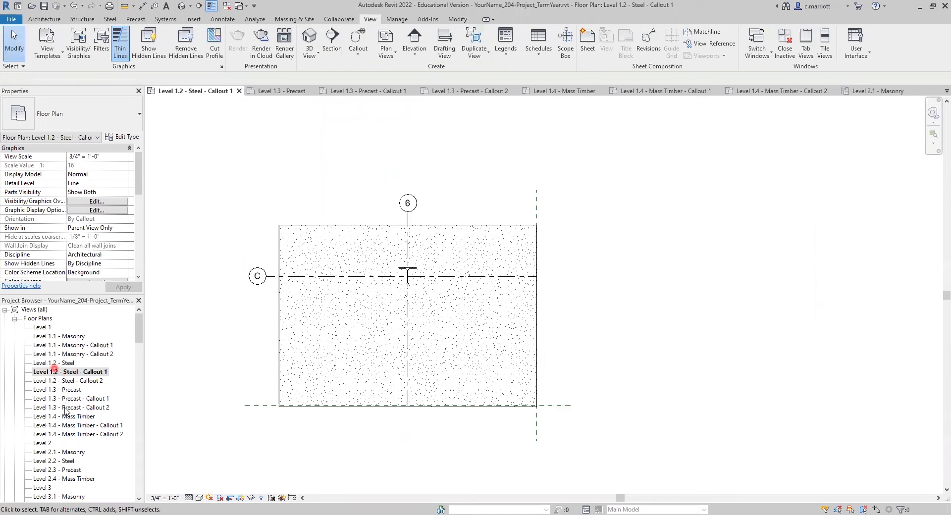
scroll(68, 436, down, 10)
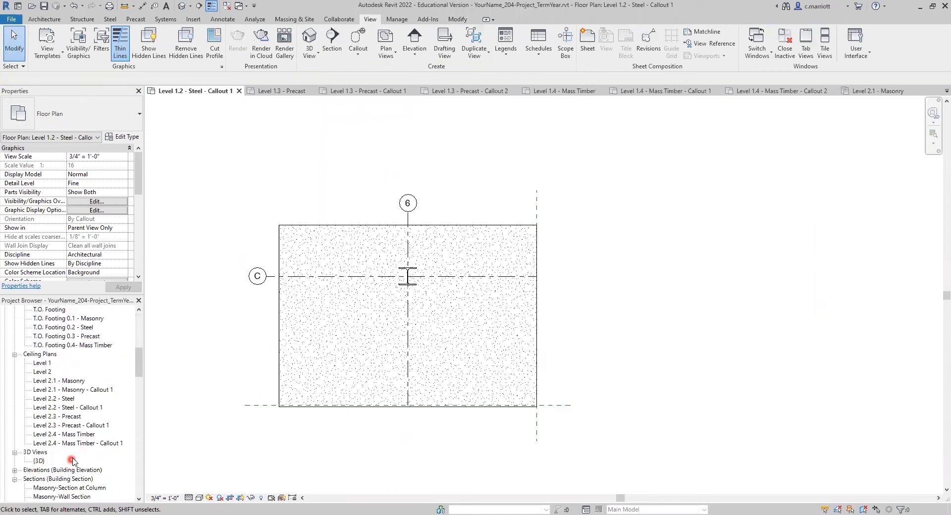
scroll(72, 460, down, 5)
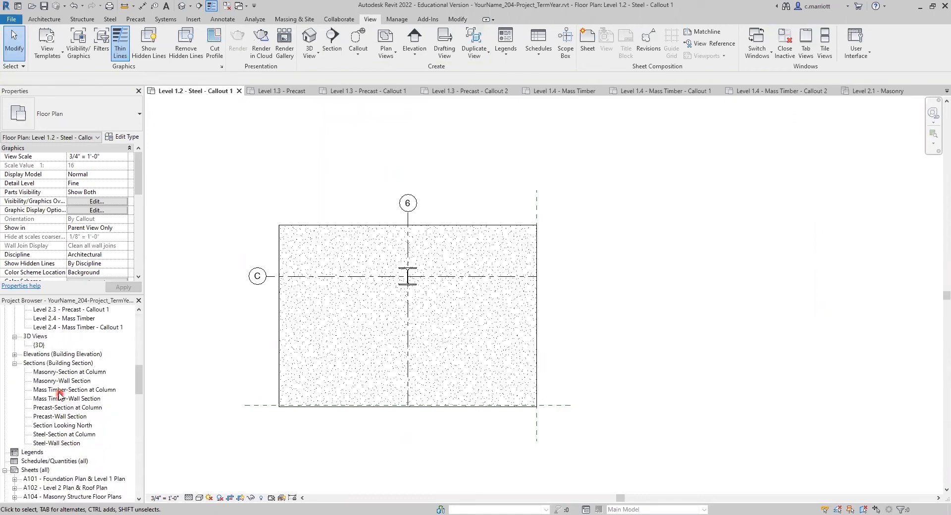
double_click(42, 444)
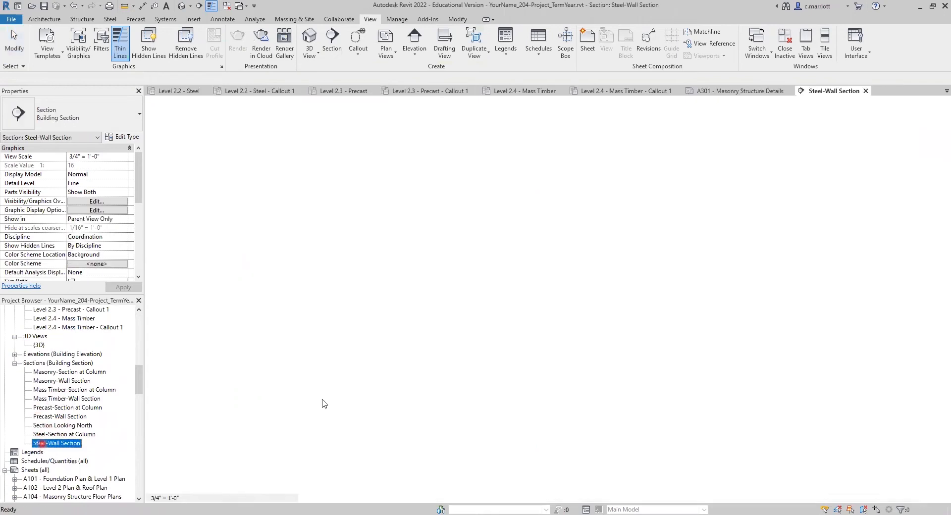
scroll(431, 356, up, 5)
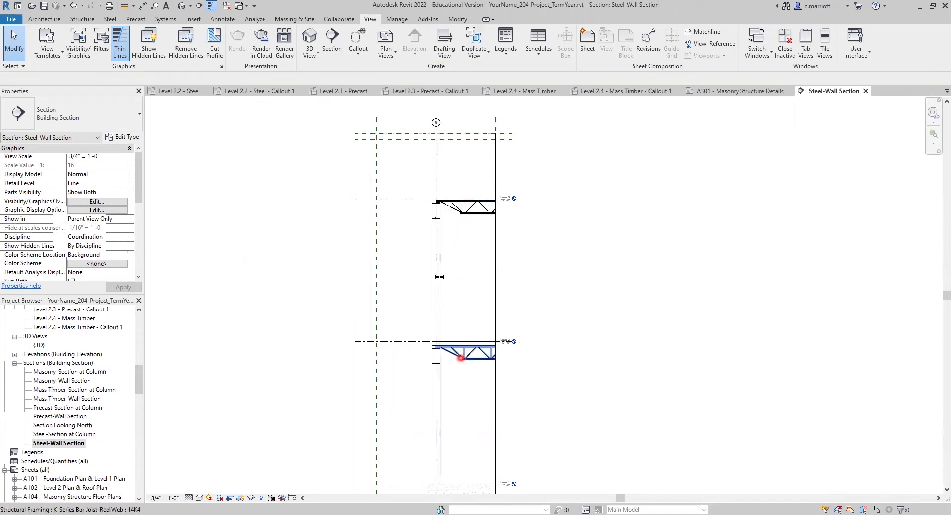
middle_drag(442, 351, 431, 303)
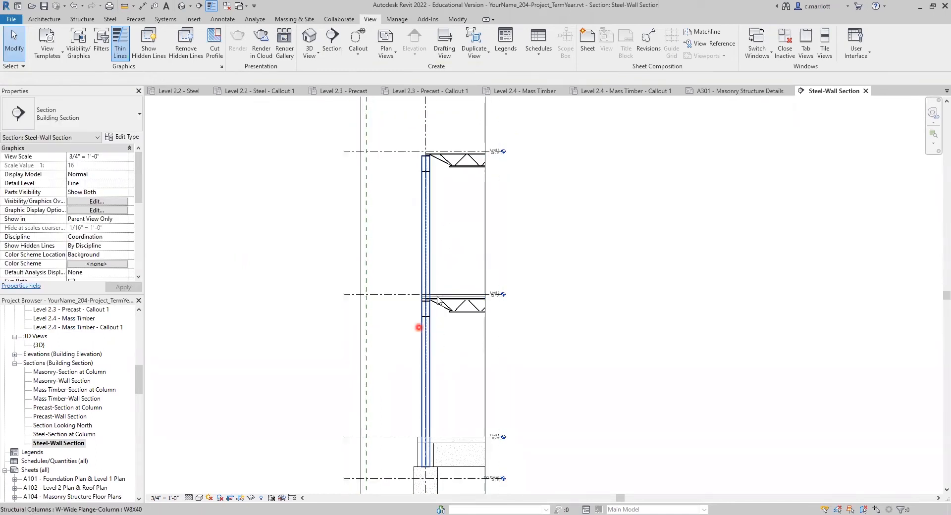
scroll(449, 384, up, 4)
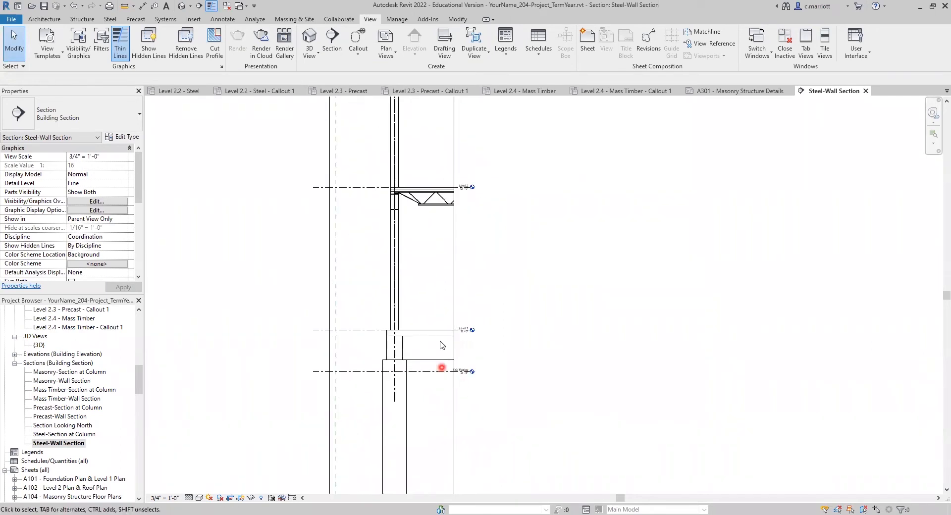
scroll(402, 334, up, 3)
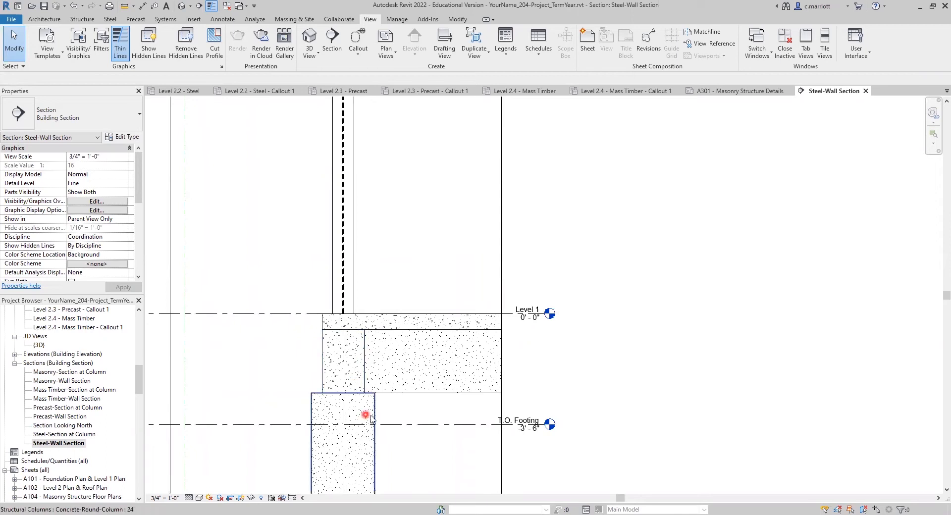
scroll(396, 386, down, 6)
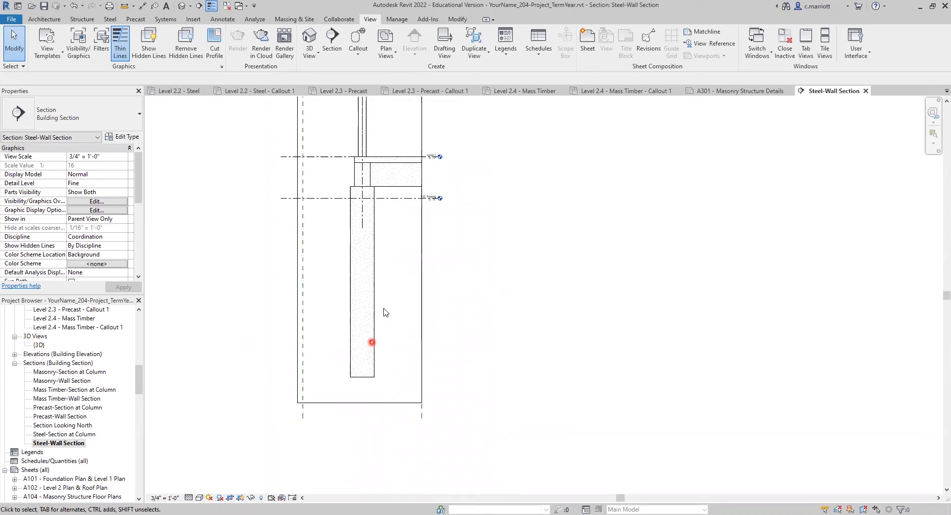
scroll(386, 315, down, 1)
scroll(386, 316, down, 4)
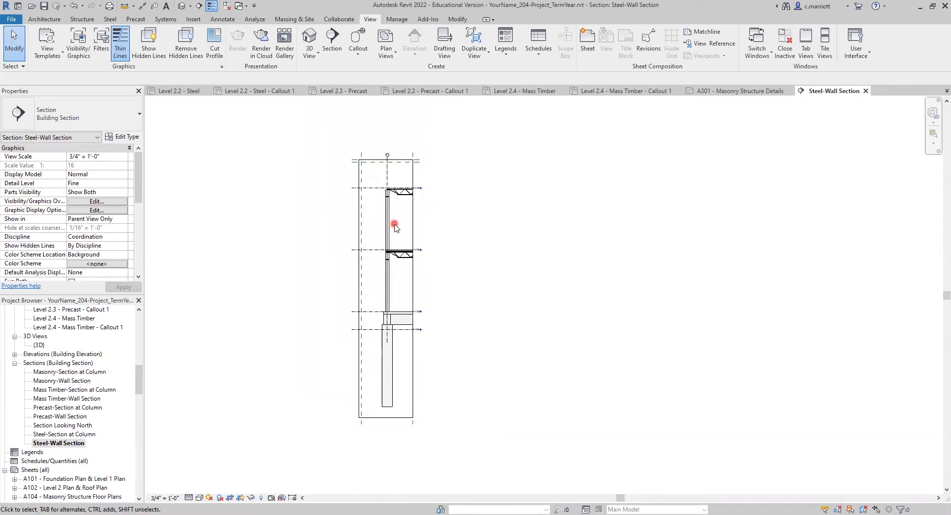
Open the Precast, Mass Timber and Masonry wall sections in turn and compare their heights and foundations.
double_click(46, 417)
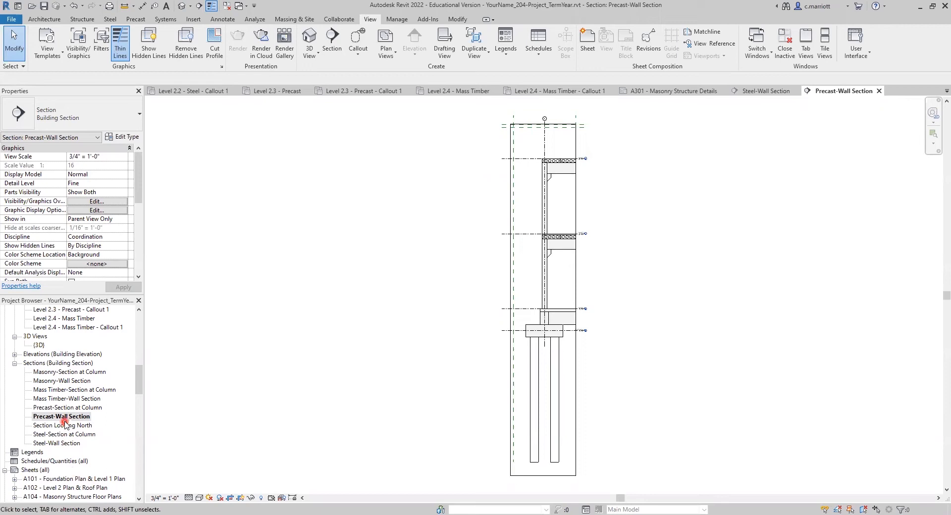
click(50, 382)
double_click(52, 399)
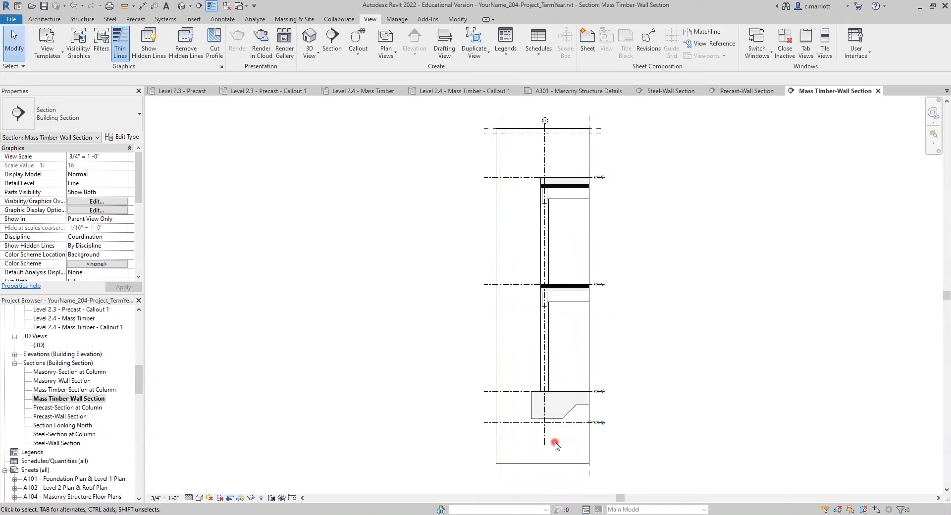
scroll(570, 411, up, 2)
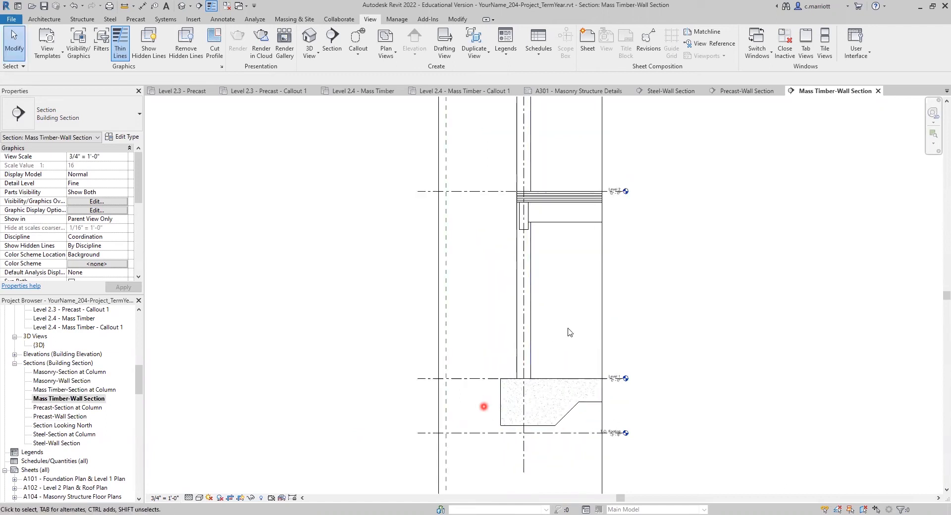
scroll(500, 394, down, 2)
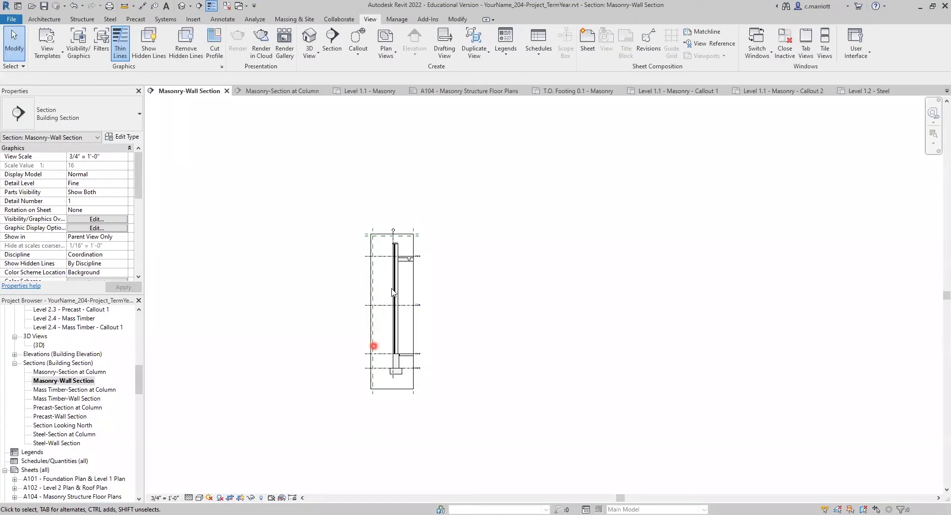
scroll(392, 292, up, 2)
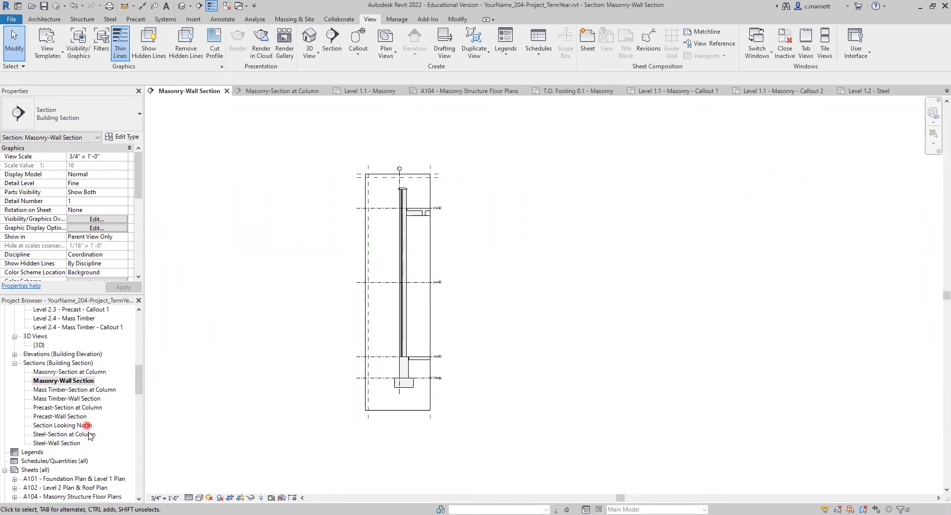
Return to sheet A301 - Masonry Structure Details and select the masonry wall section viewport.
scroll(89, 436, down, 4)
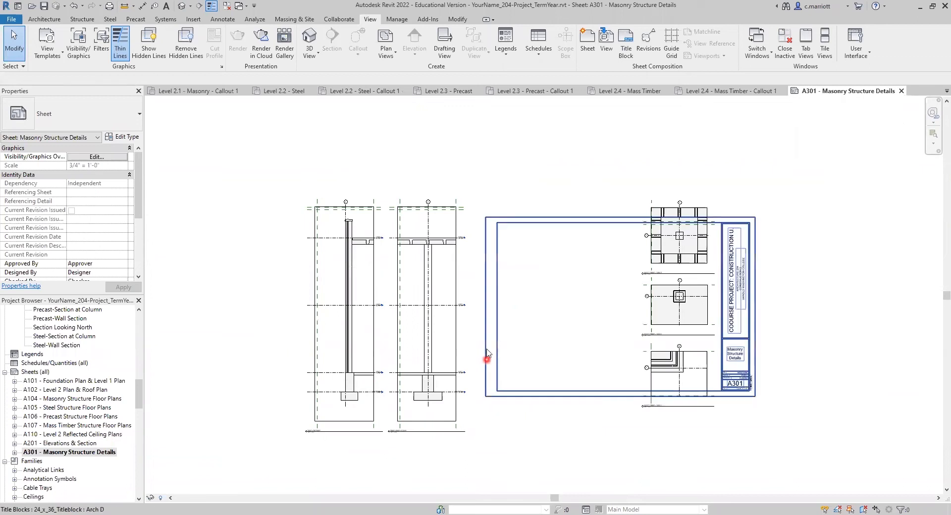
scroll(488, 319, up, 1)
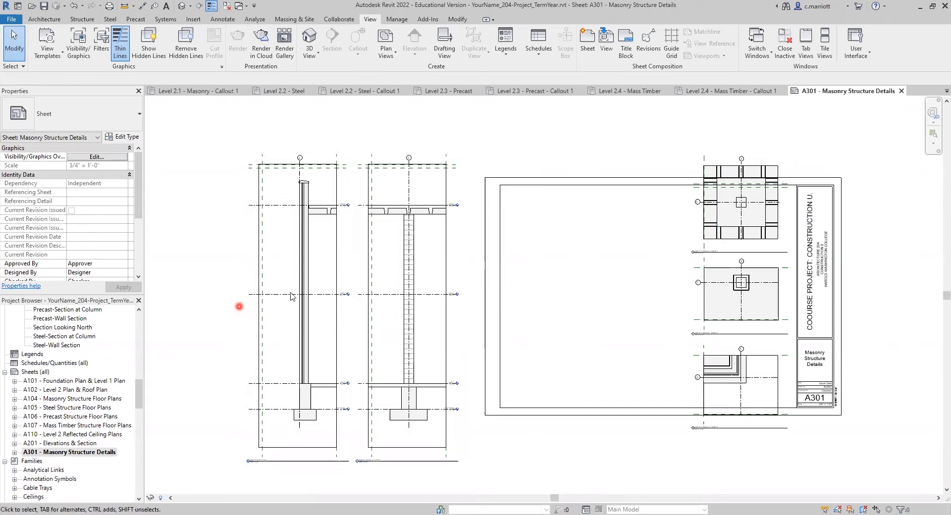
click(339, 273)
scroll(337, 268, up, 2)
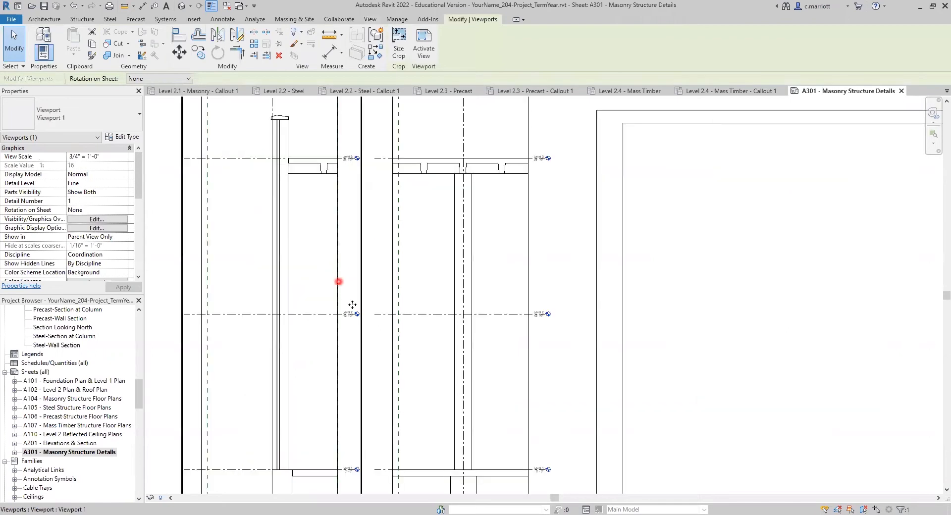
click(370, 275)
click(358, 265)
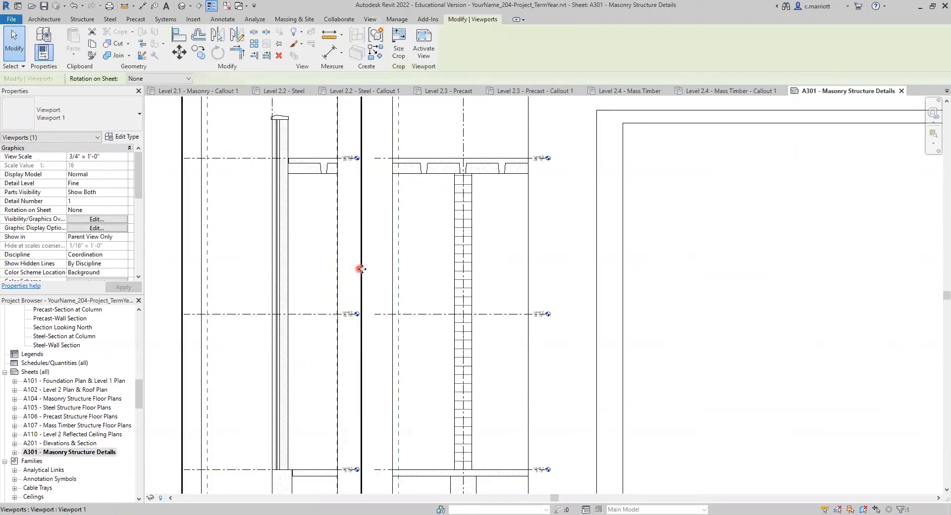
double_click(342, 267)
click(338, 265)
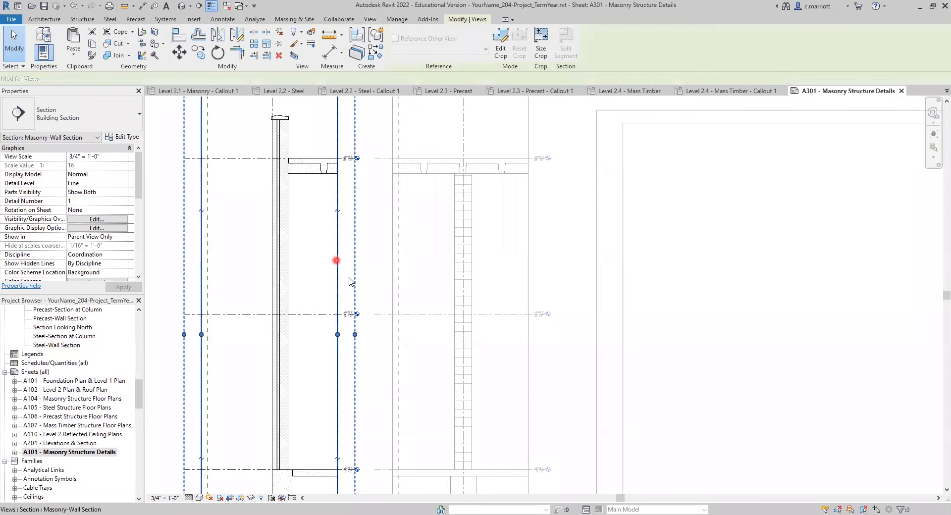
click(372, 264)
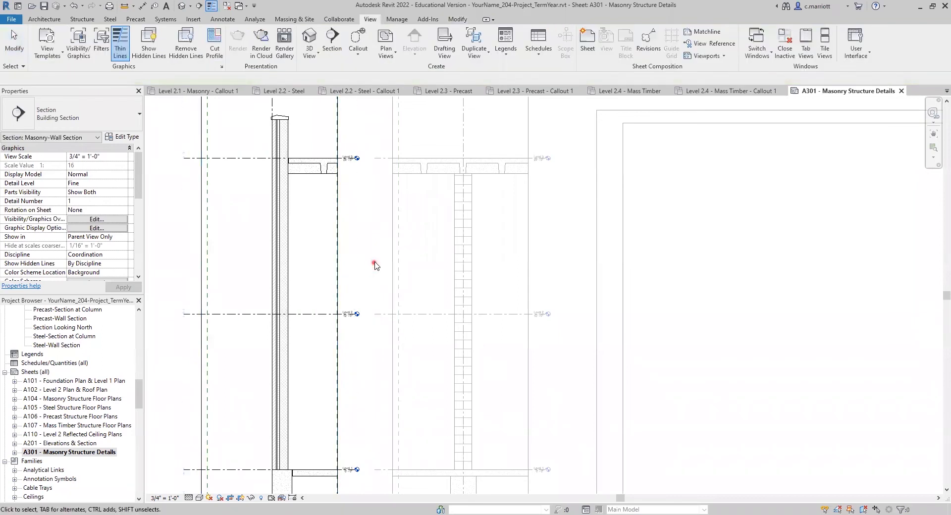
double_click(165, 251)
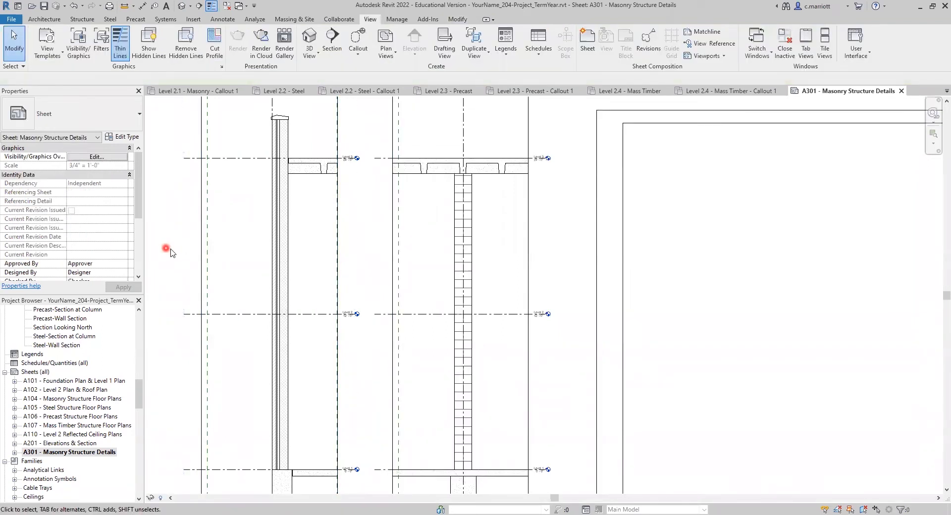
scroll(170, 251, down, 2)
scroll(186, 258, up, 3)
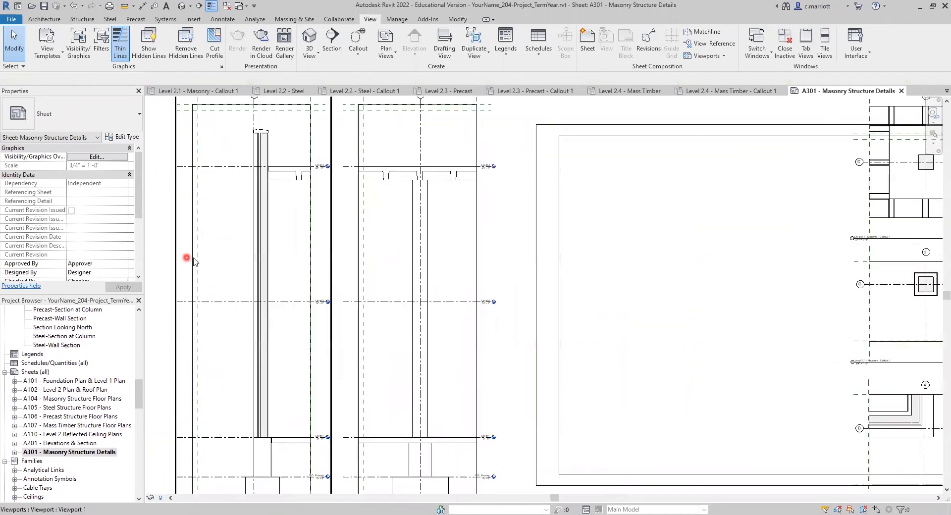
Activate the masonry wall section view on the sheet and split its crop region with a horizontal view break across the middle.
double_click(194, 261)
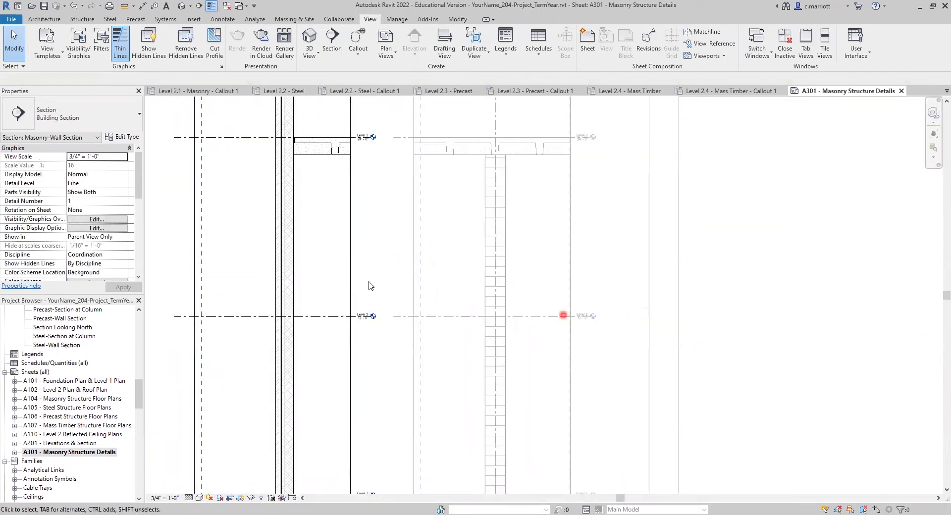
click(348, 254)
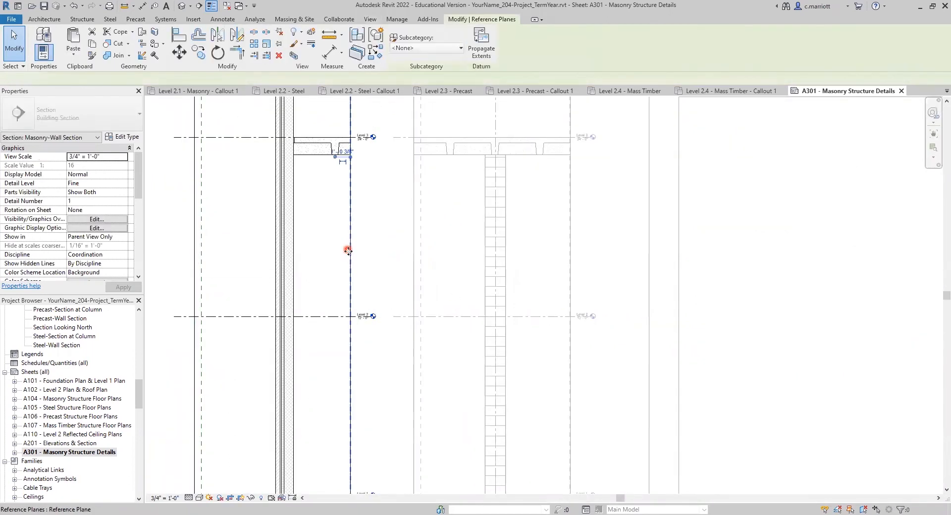
scroll(364, 291, down, 3)
click(360, 286)
click(357, 272)
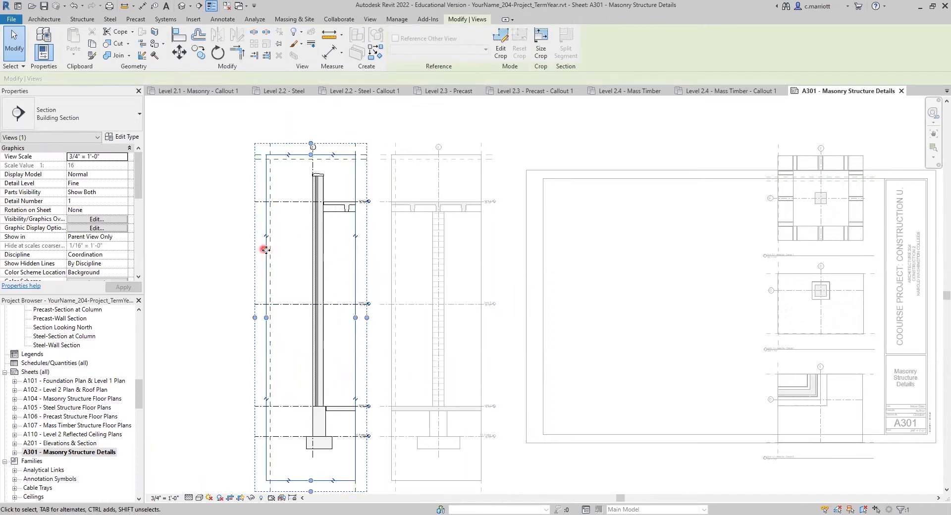
click(352, 249)
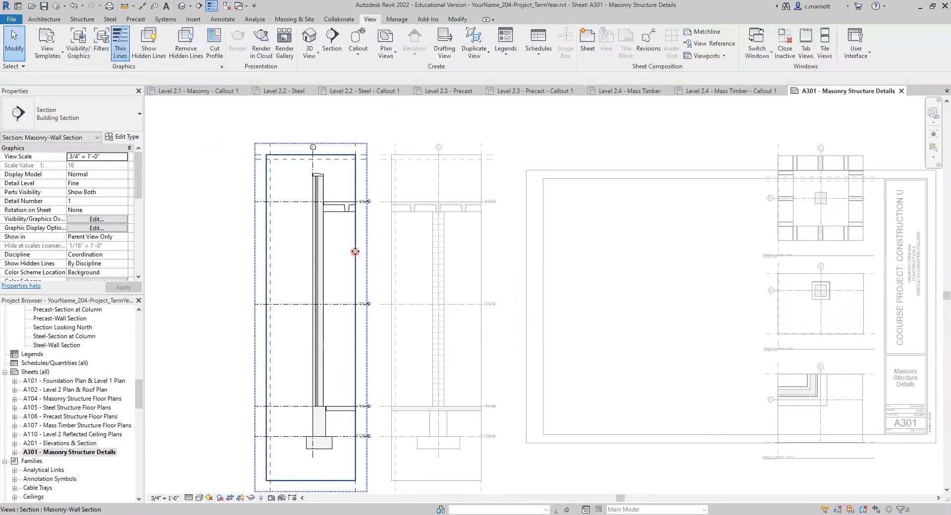
click(355, 252)
click(356, 286)
click(356, 237)
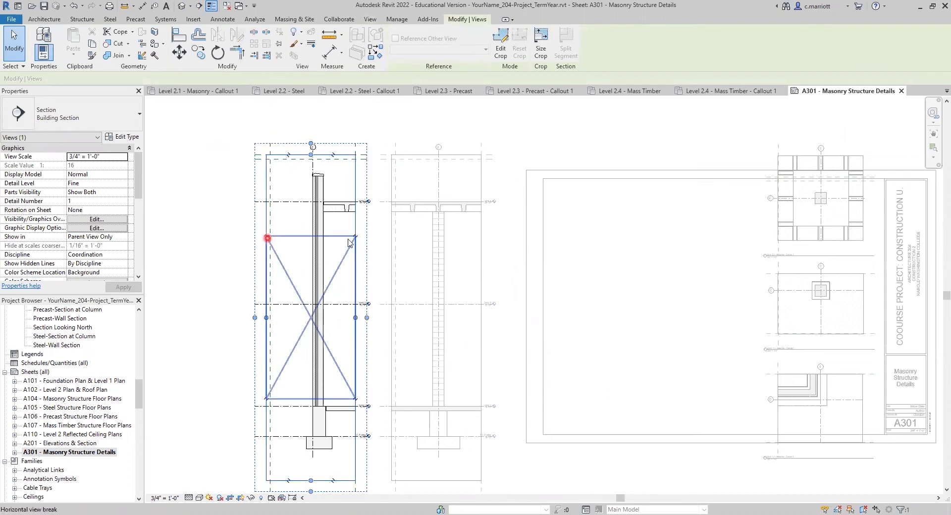
click(357, 238)
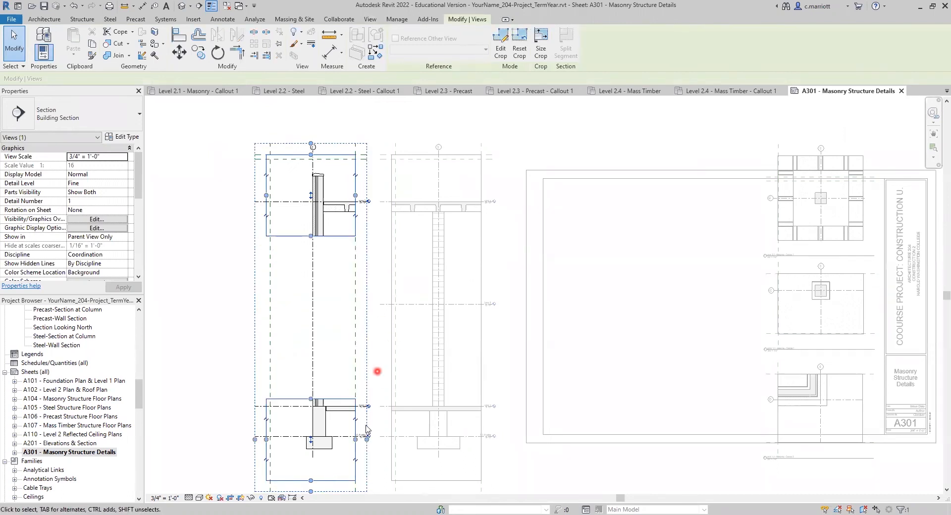
Extend the facing edges of the upper and lower crop regions toward the break to show more of the wall.
drag(311, 399, 307, 365)
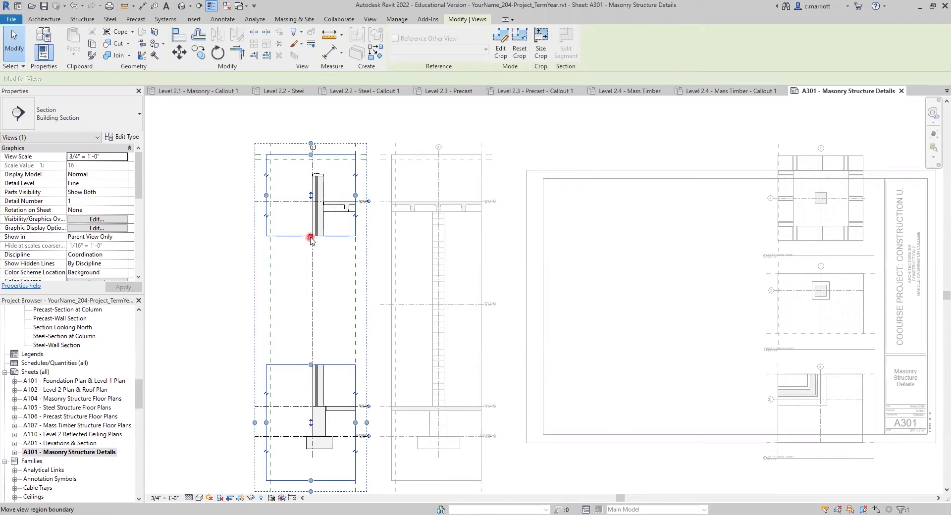
drag(311, 238, 311, 244)
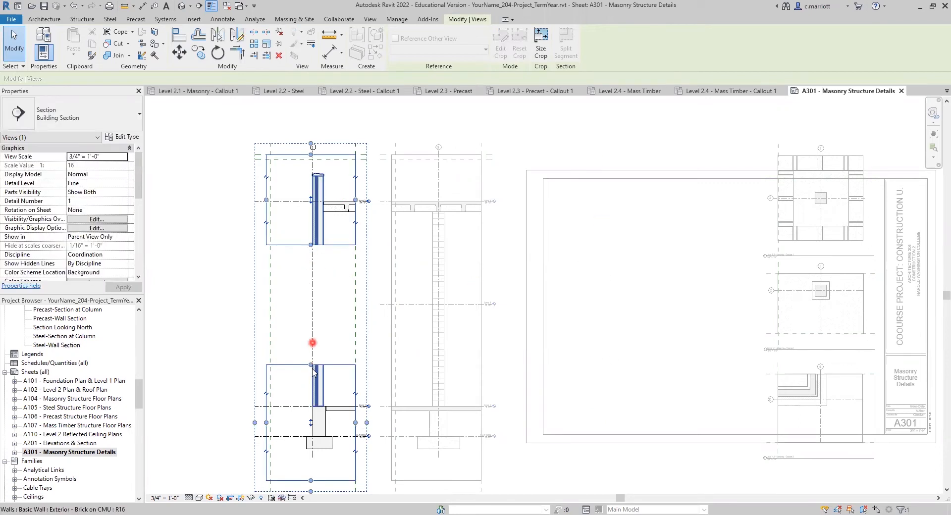
drag(312, 367, 311, 349)
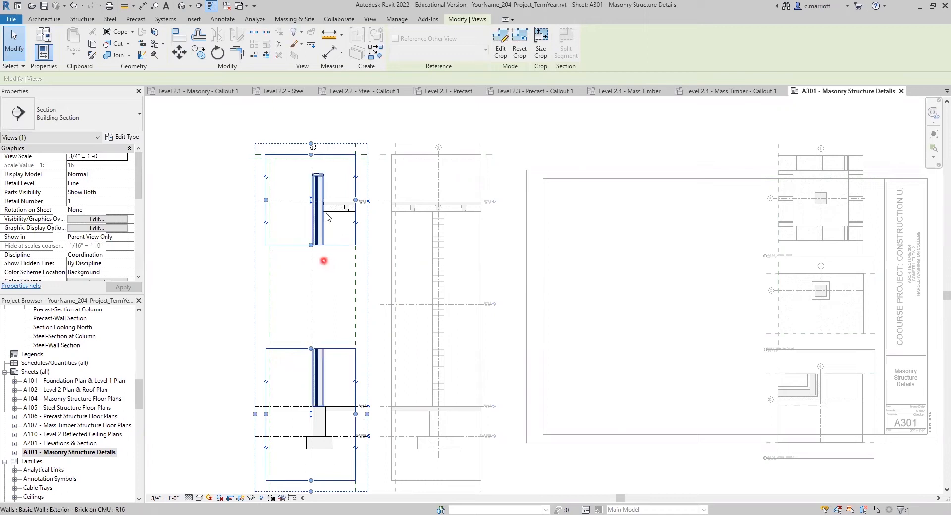
click(321, 241)
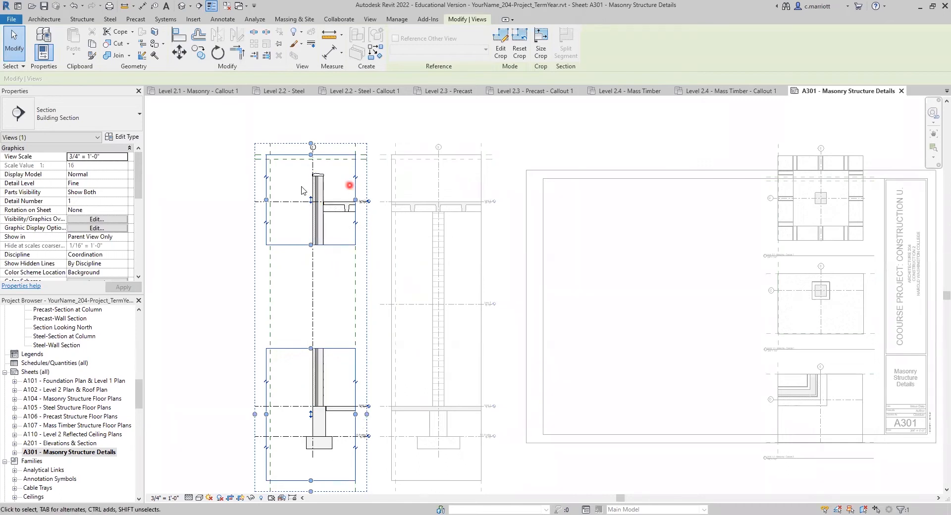
click(321, 179)
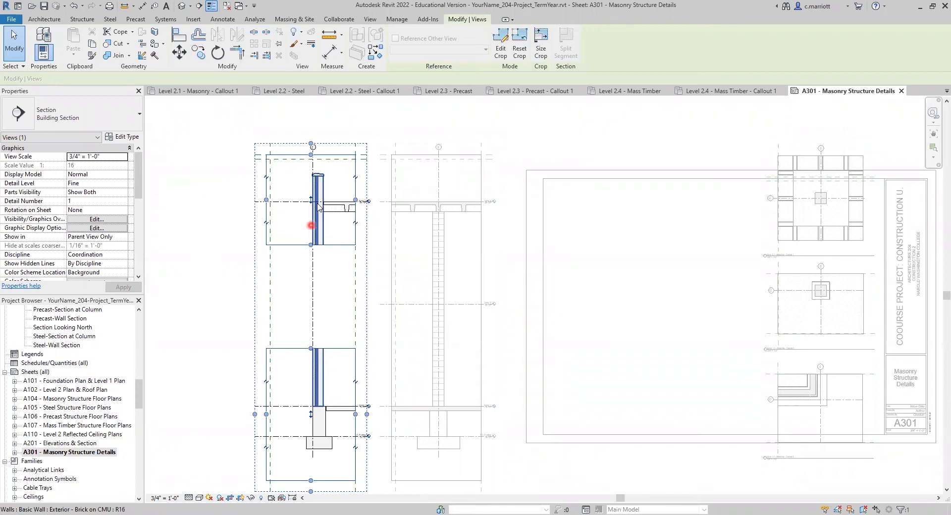
Move the upper and lower portions of the broken wall section toward each other, leaving a narrow gap at the break.
click(310, 202)
drag(311, 201, 309, 231)
click(270, 395)
drag(312, 416, 315, 358)
click(310, 213)
click(657, 142)
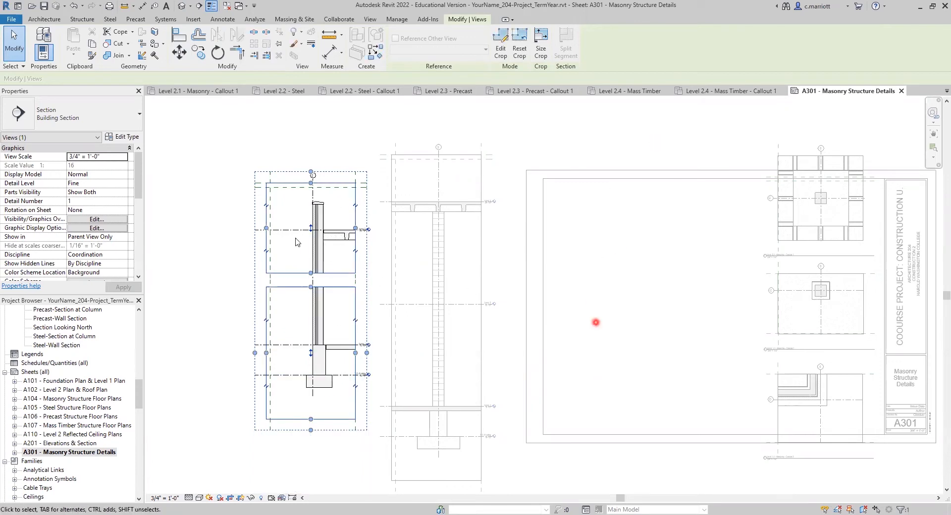
Lower the grid 2 bubble in the masonry wall section so it sits just above the top of the crop region.
scroll(318, 186, up, 5)
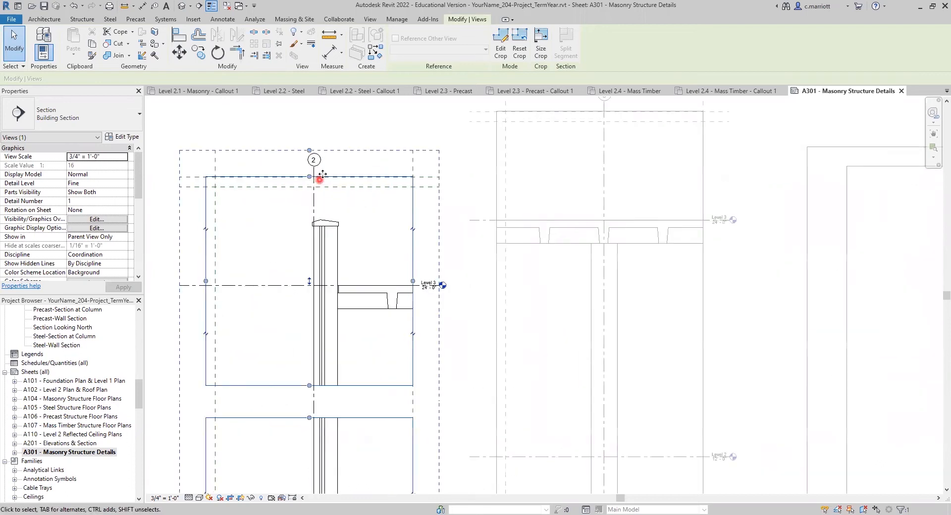
double_click(310, 165)
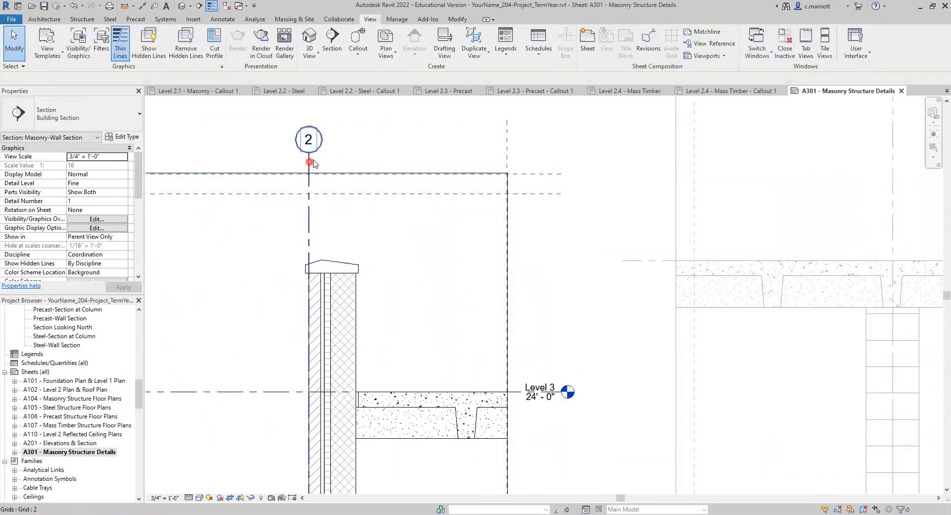
click(308, 156)
drag(307, 152, 308, 173)
scroll(380, 149, down, 2)
scroll(401, 176, down, 3)
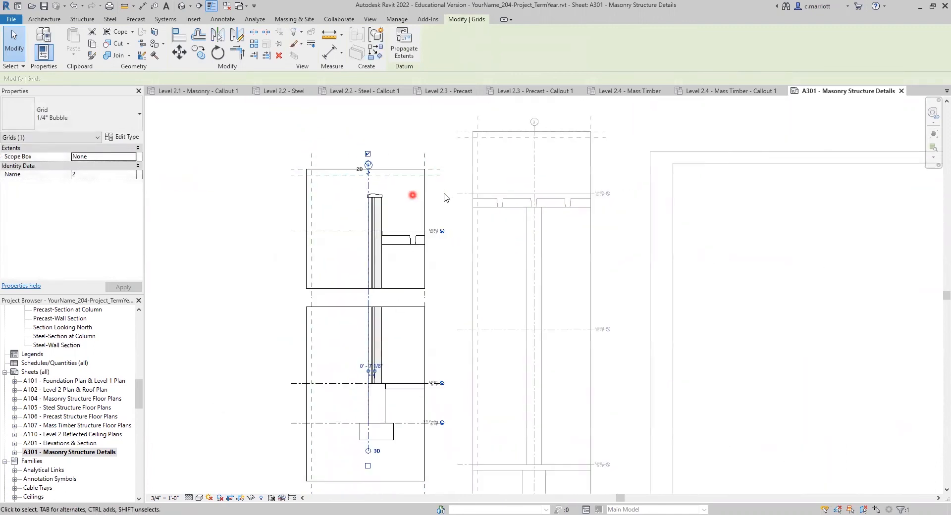
scroll(416, 213, down, 3)
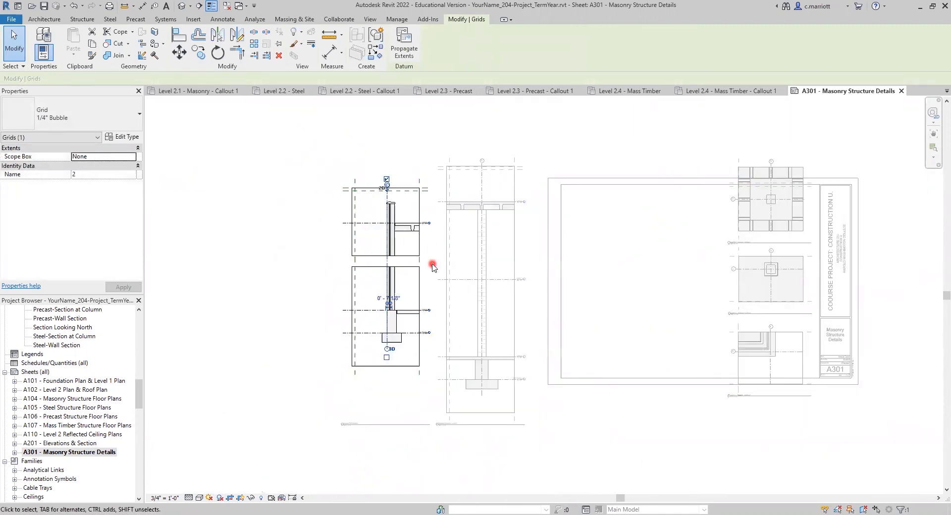
Deactivate the masonry wall section view and activate the neighbouring masonry section at column on the sheet.
middle_drag(420, 261, 383, 253)
click(410, 218)
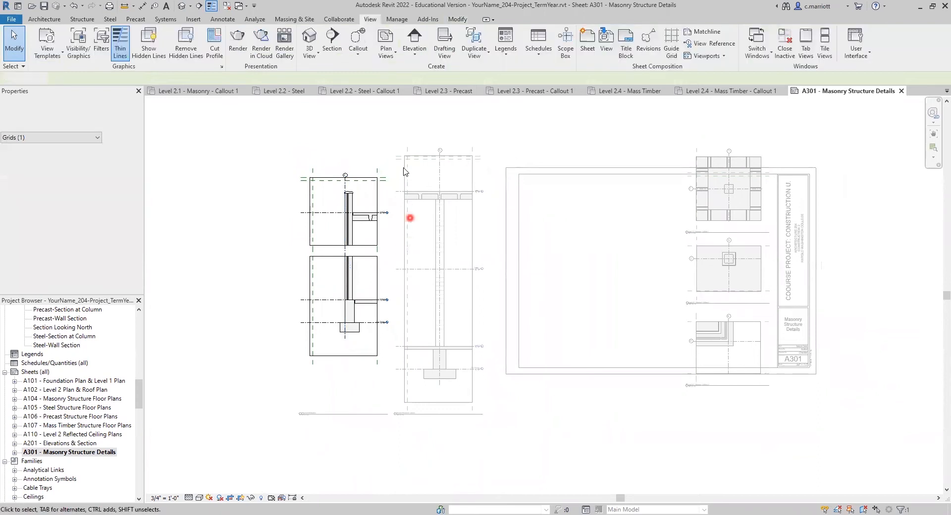
scroll(410, 217, up, 3)
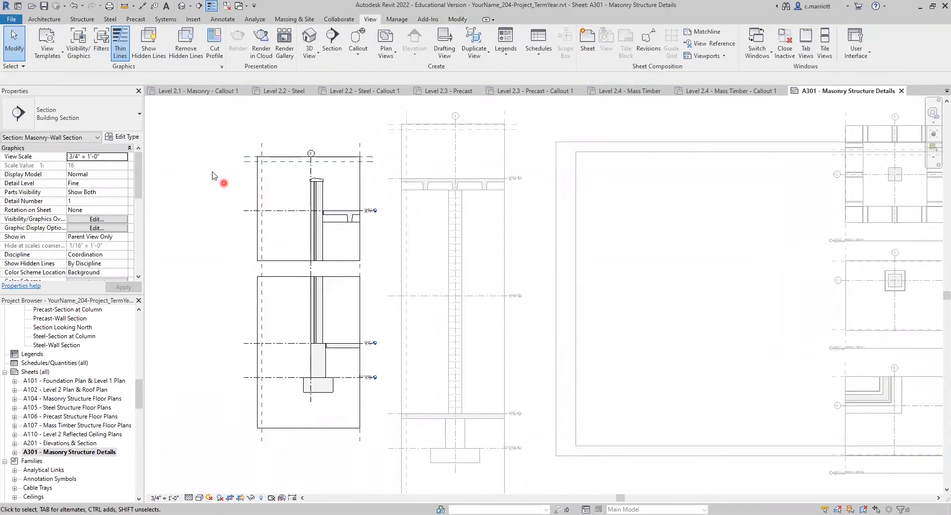
double_click(192, 177)
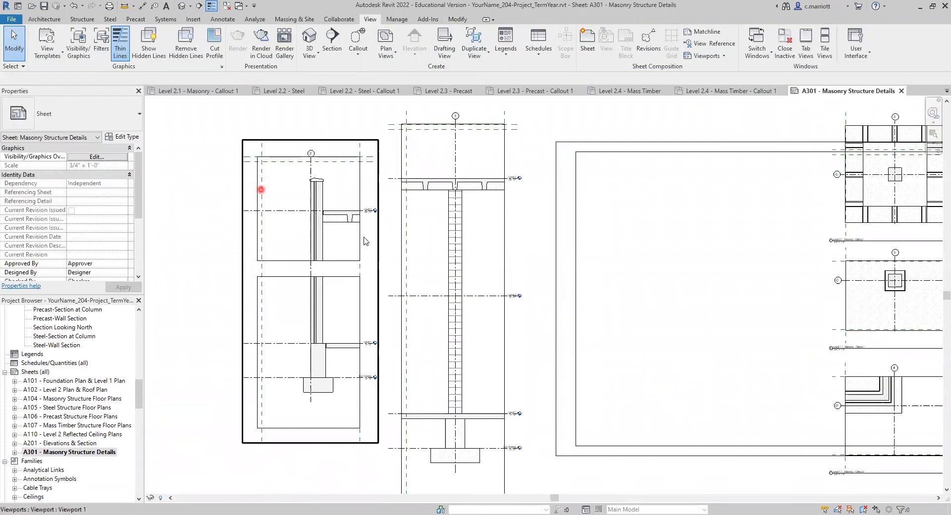
click(467, 342)
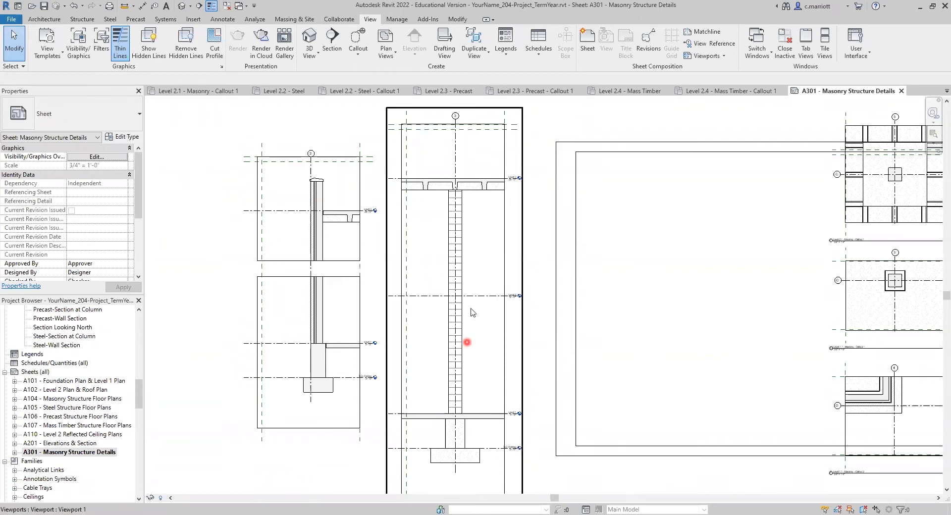
double_click(399, 219)
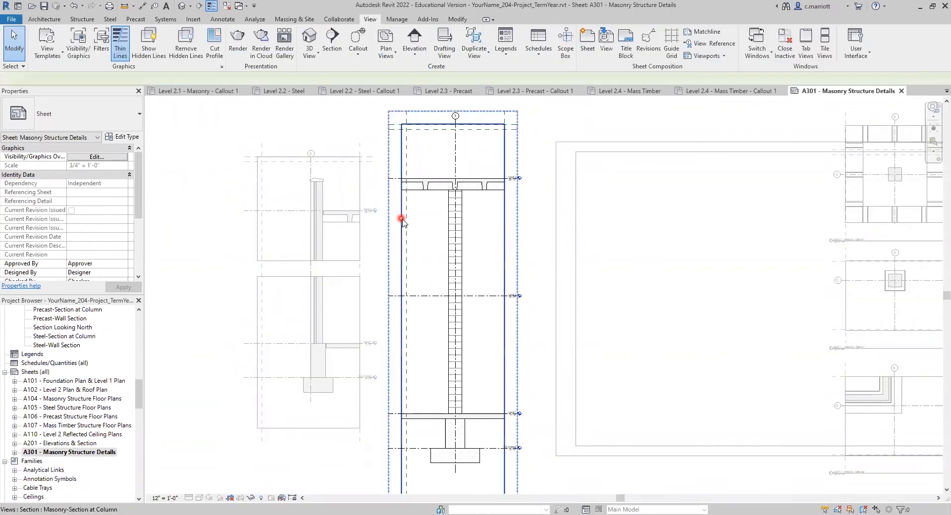
click(402, 219)
double_click(402, 219)
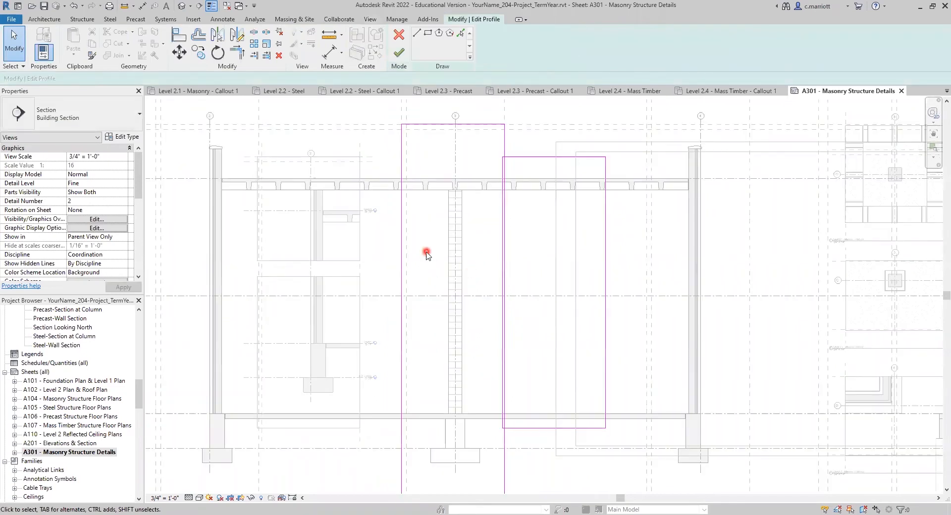
click(181, 247)
click(406, 55)
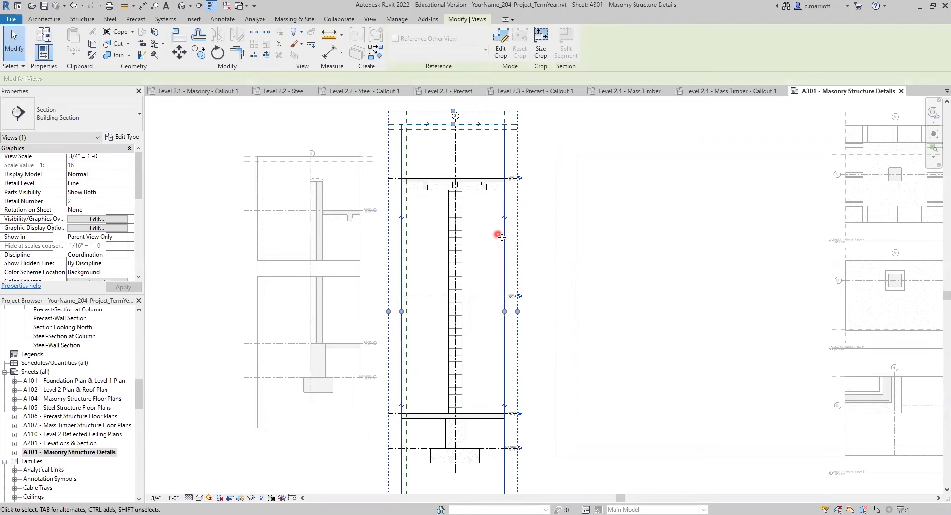
Split the column section's crop region with a horizontal view break and move its lower and upper portions toward each other.
click(503, 219)
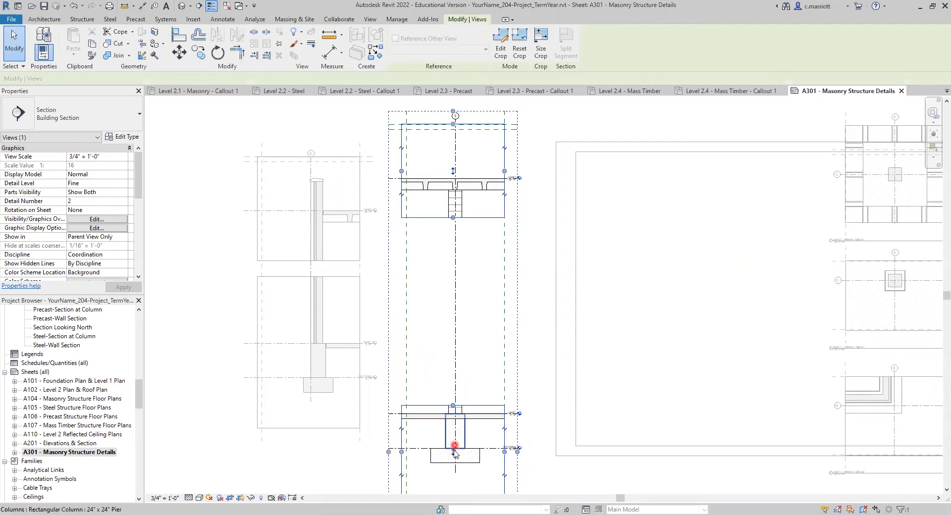
drag(453, 454, 455, 417)
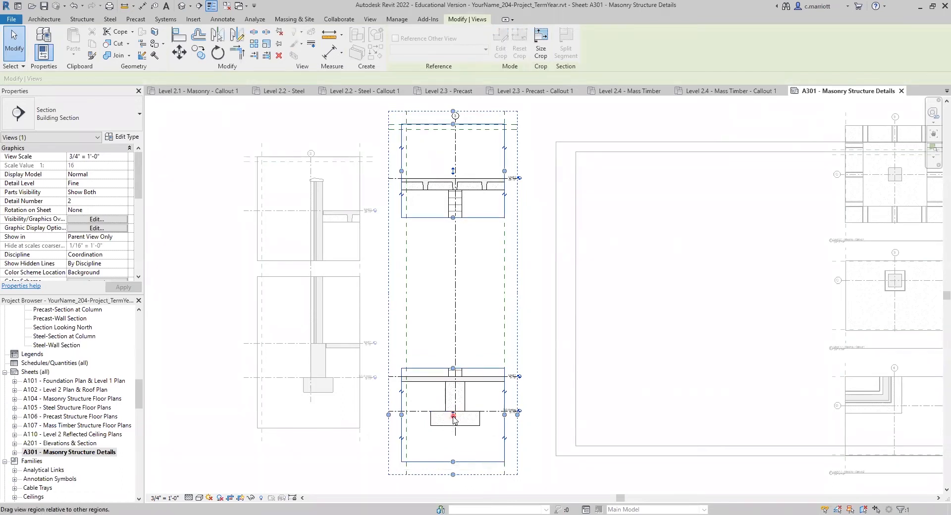
drag(455, 420, 454, 421)
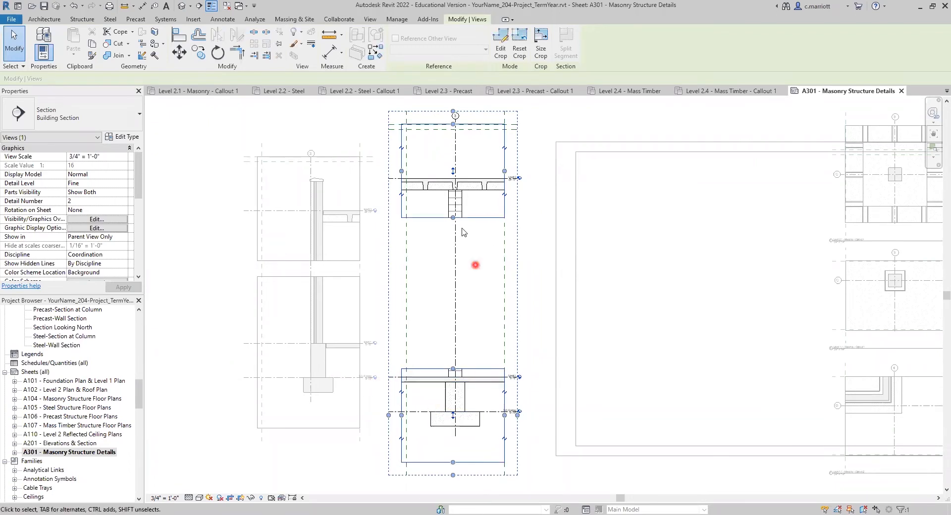
drag(453, 173, 454, 202)
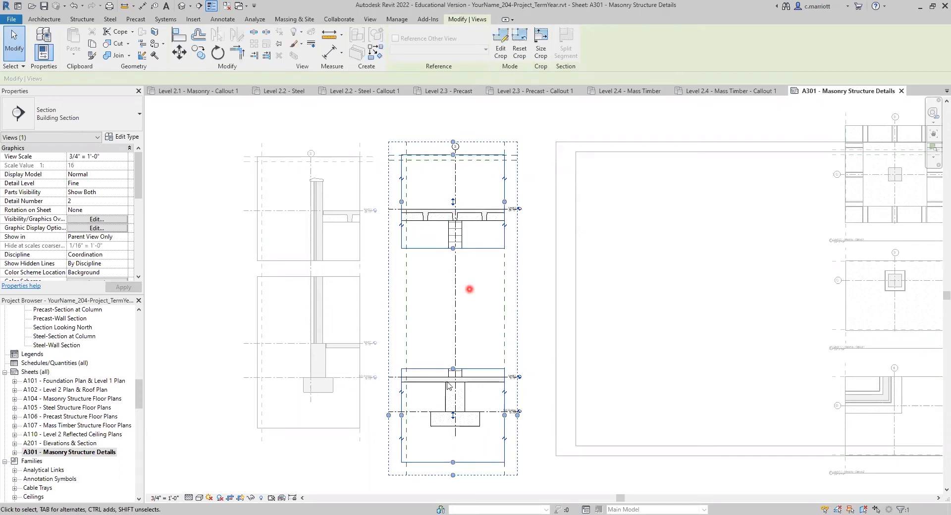
Extend the column section's facing crop edges and raise its lower portion, leaving a narrow gap like the adjacent wall section's.
mouse_move(453, 368)
mouse_down()
mouse_move(455, 337)
mouse_move(454, 352)
mouse_up()
drag(453, 407, 454, 373)
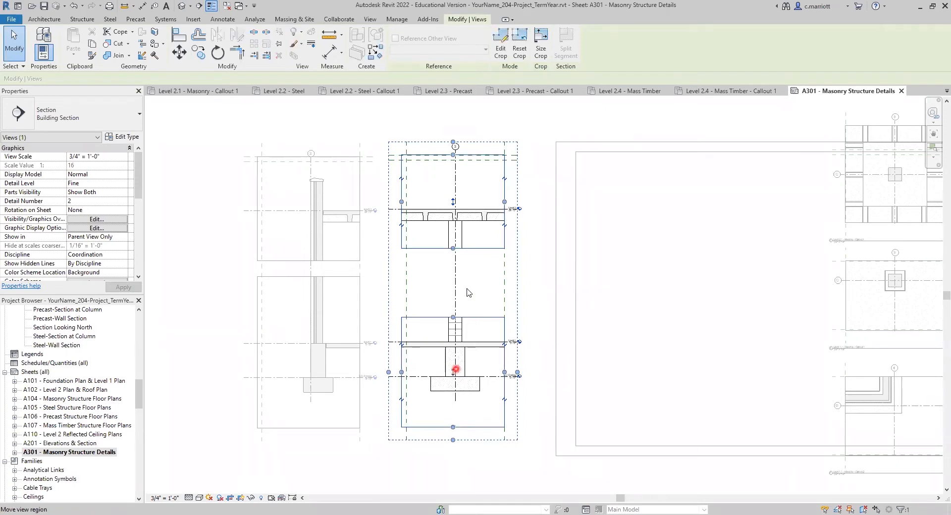
drag(454, 263, 454, 259)
drag(459, 320, 459, 290)
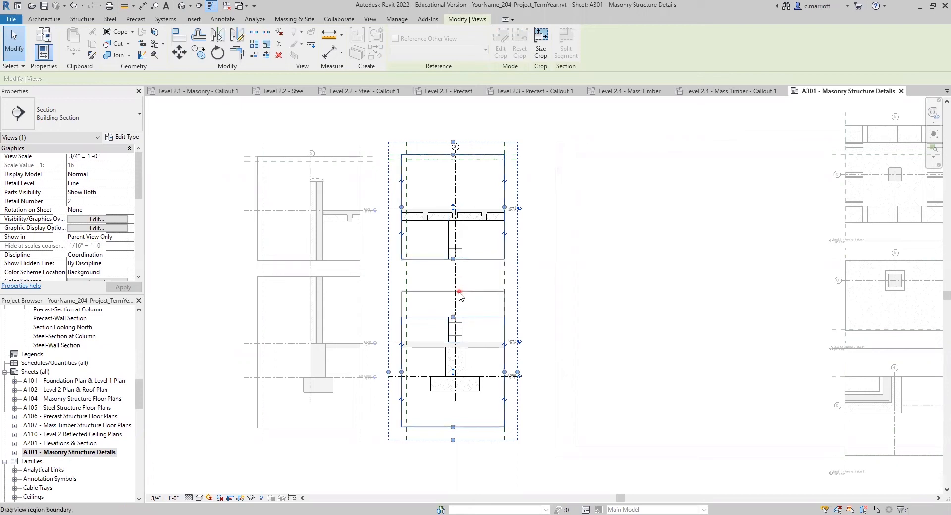
scroll(459, 290, up, 4)
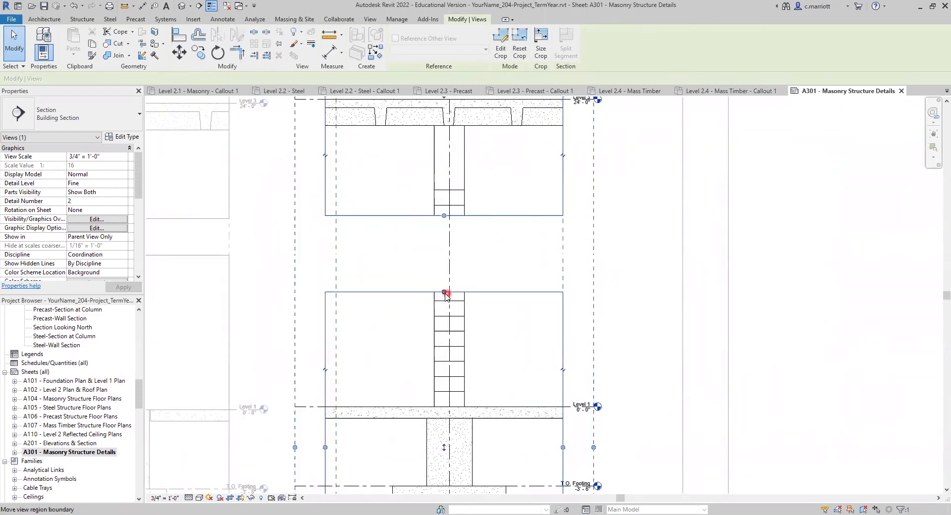
drag(449, 292, 448, 257)
scroll(389, 289, down, 5)
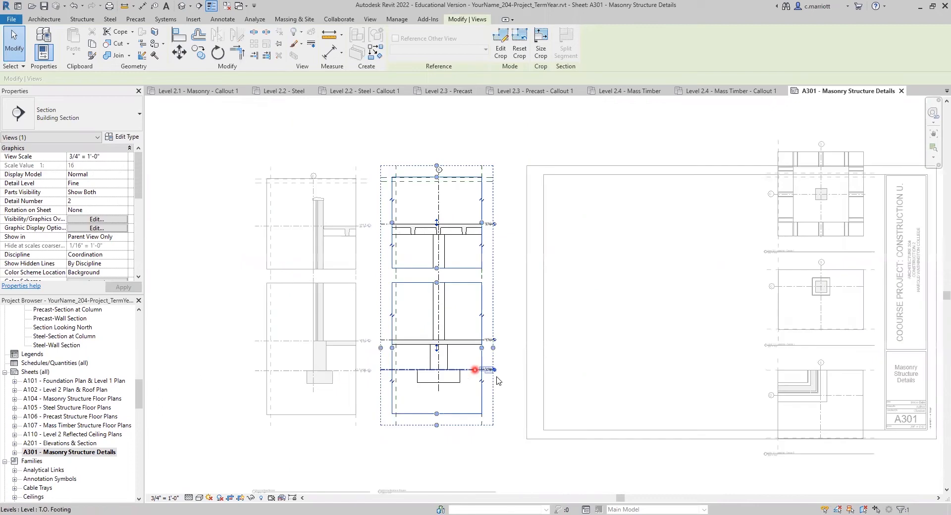
click(237, 317)
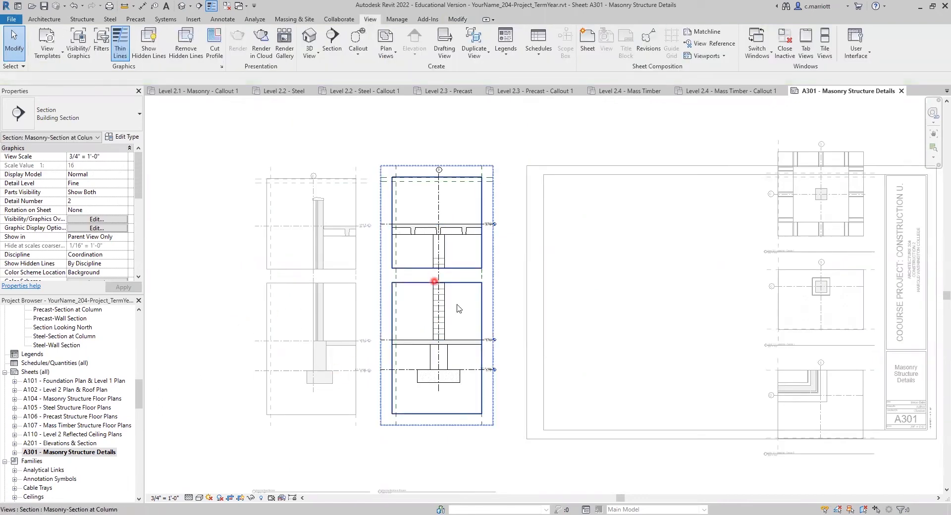
scroll(425, 296, down, 2)
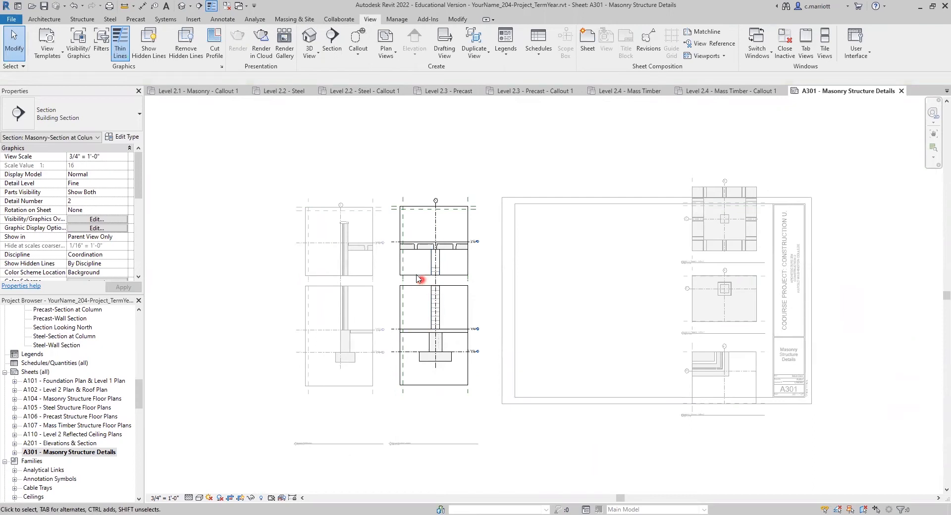
drag(421, 279, 623, 281)
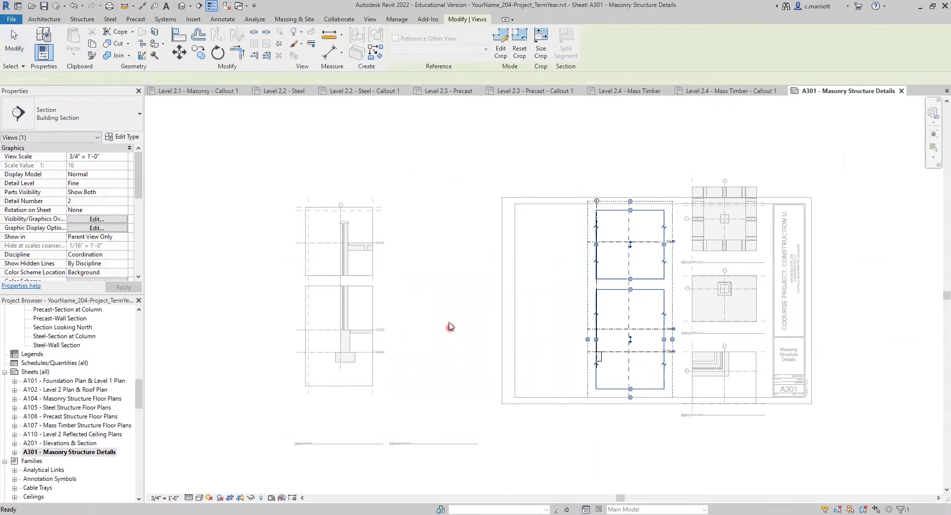
key(ctrl+z)
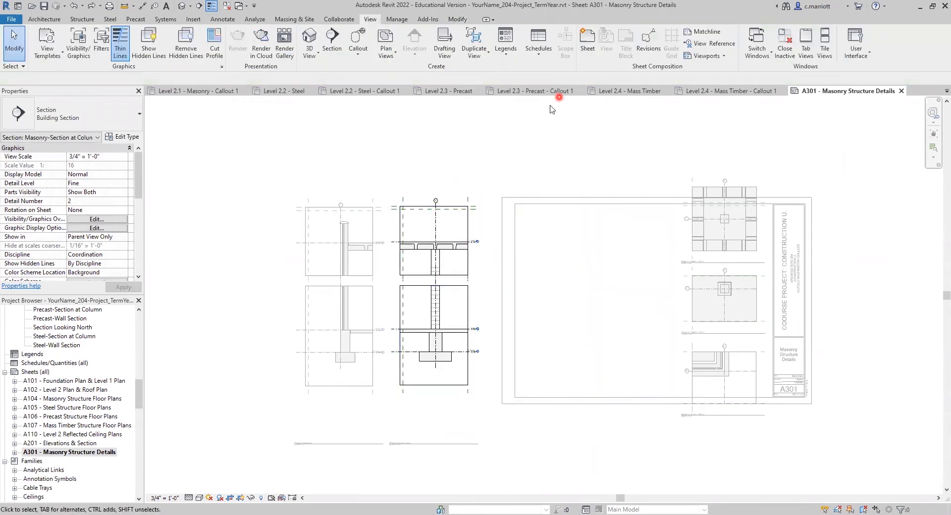
Deactivate the column section view and move its viewport horizontally about 1' - 10 1/2" onto the sheet, beside the plan callouts.
click(805, 53)
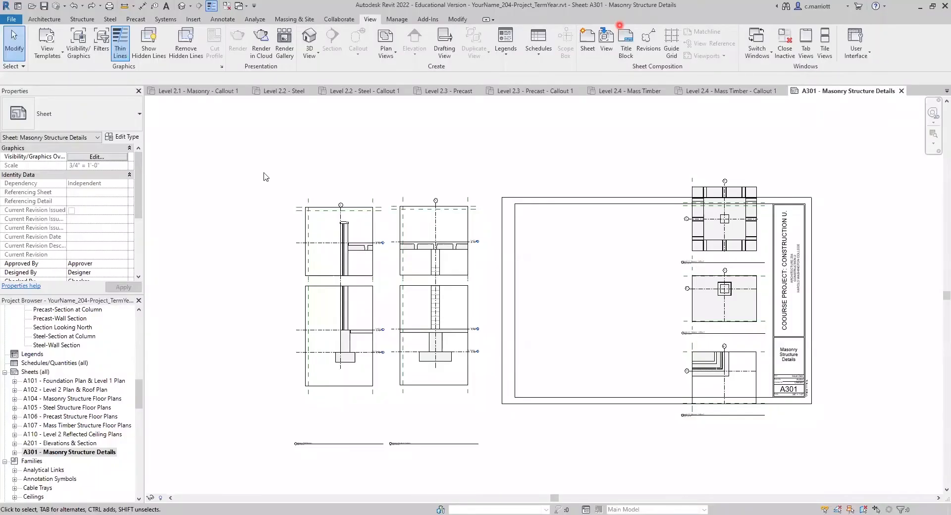
click(356, 212)
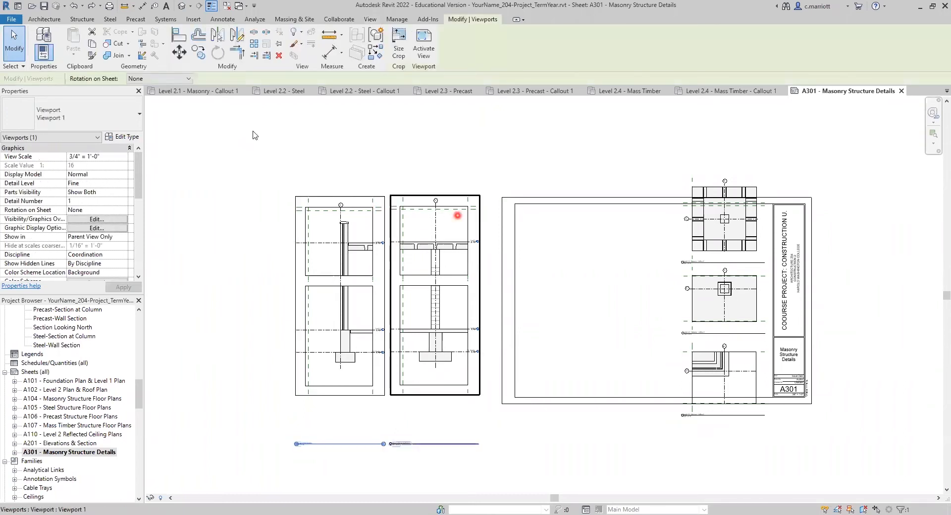
click(417, 204)
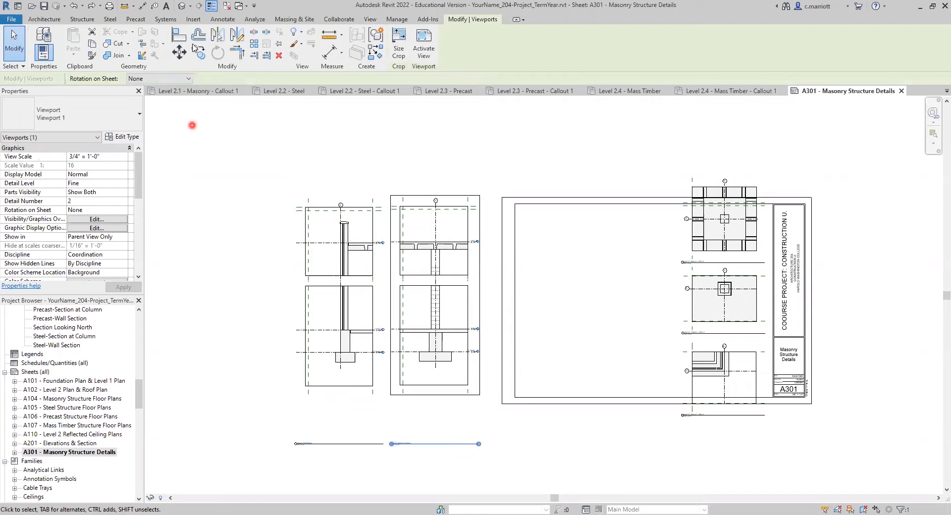
click(401, 208)
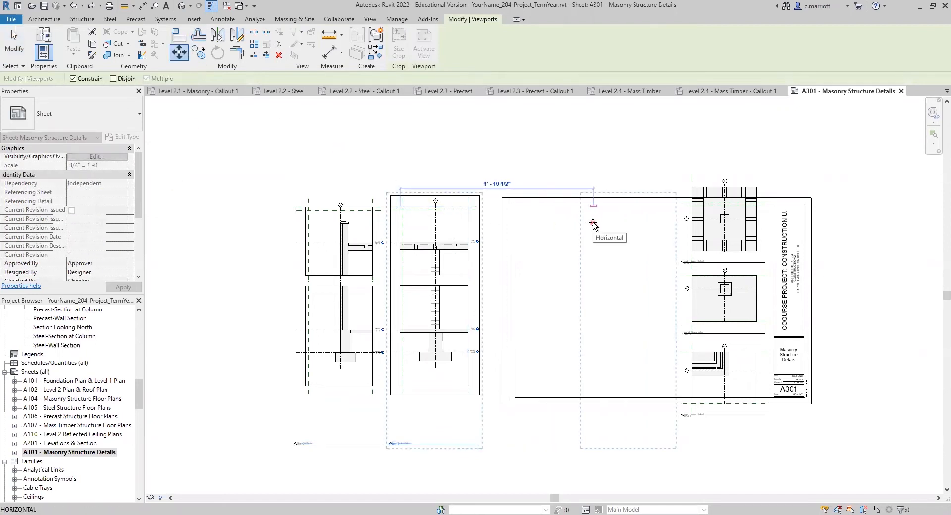
click(593, 224)
Move the masonry wall section viewport horizontally onto the sheet, placing it beside the column section.
click(380, 233)
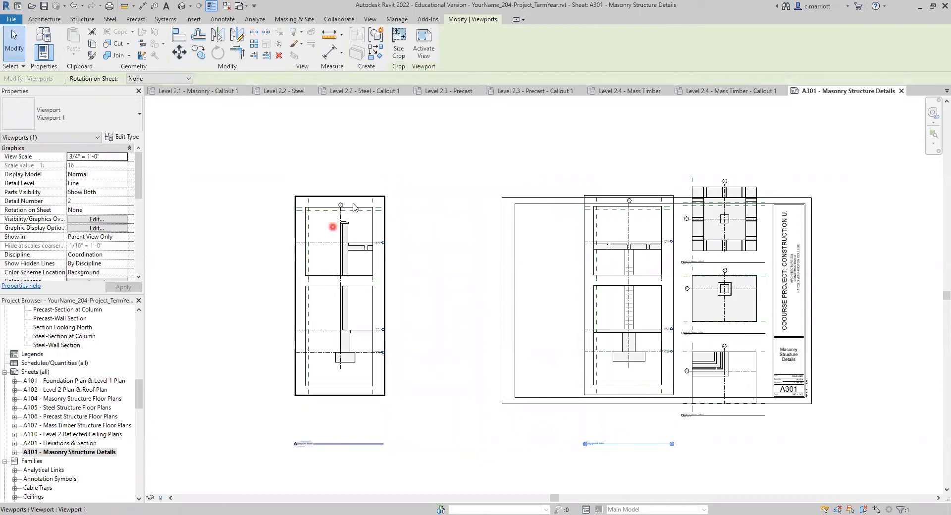
click(307, 197)
click(179, 56)
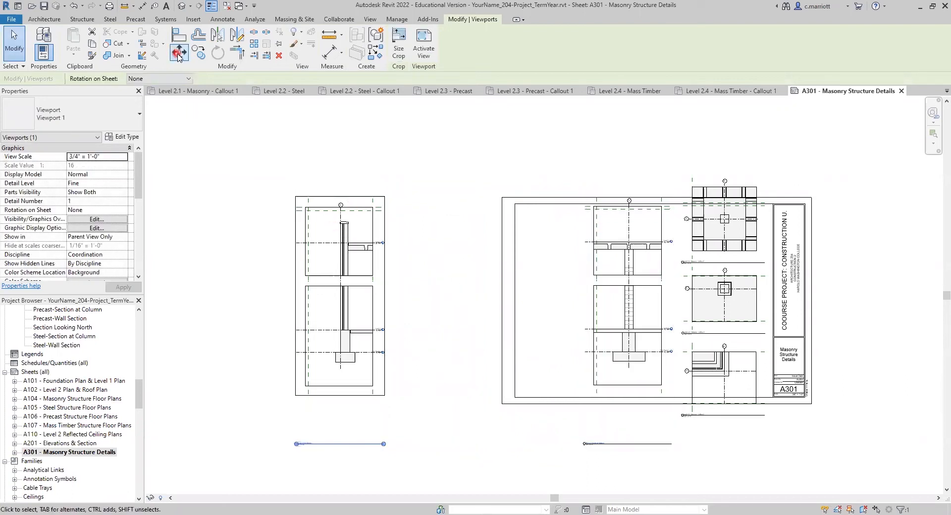
click(352, 207)
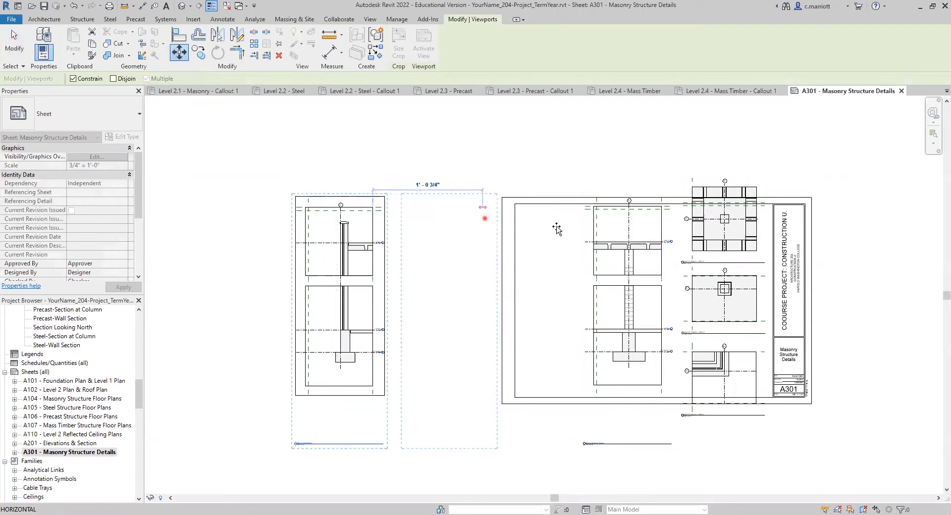
click(567, 268)
Examine the placement of the masonry plan callouts and their view titles relative to the sheet border.
middle_drag(621, 278, 489, 270)
scroll(616, 313, up, 1)
scroll(571, 278, up, 1)
scroll(603, 231, up, 1)
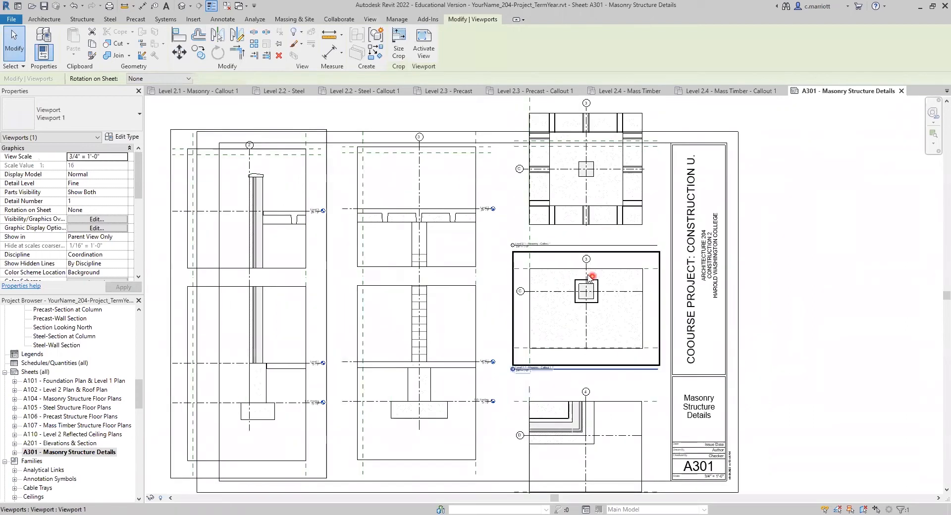
scroll(592, 277, up, 1)
scroll(588, 276, down, 2)
middle_drag(565, 317, 503, 369)
scroll(503, 369, up, 3)
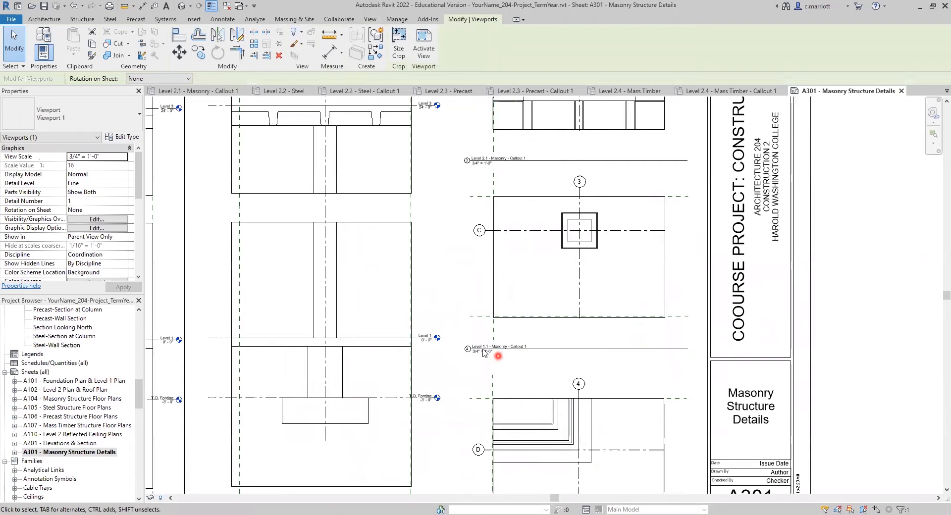
scroll(498, 340, up, 1)
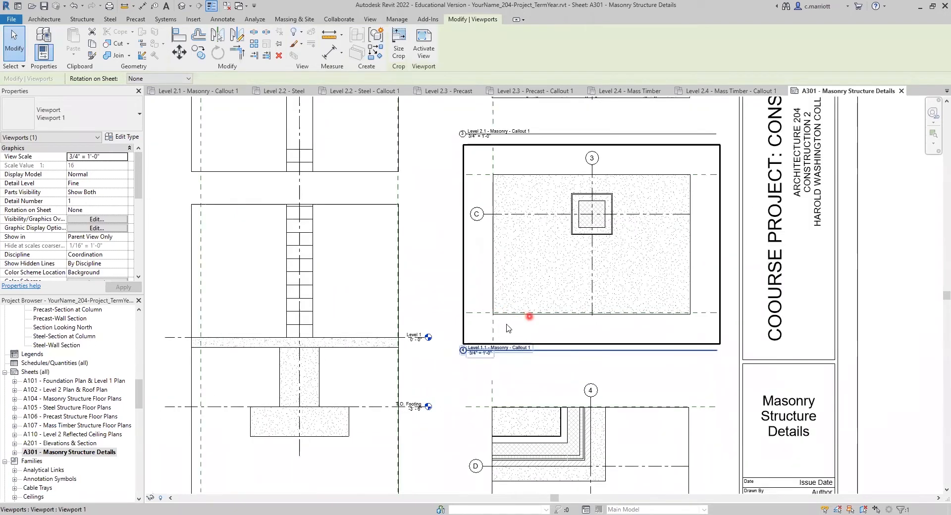
scroll(496, 386, down, 3)
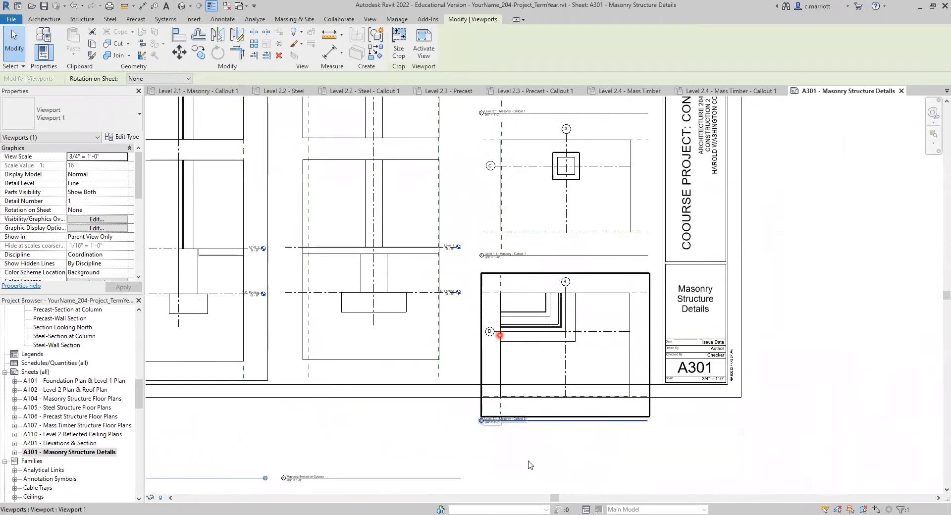
scroll(515, 371, up, 2)
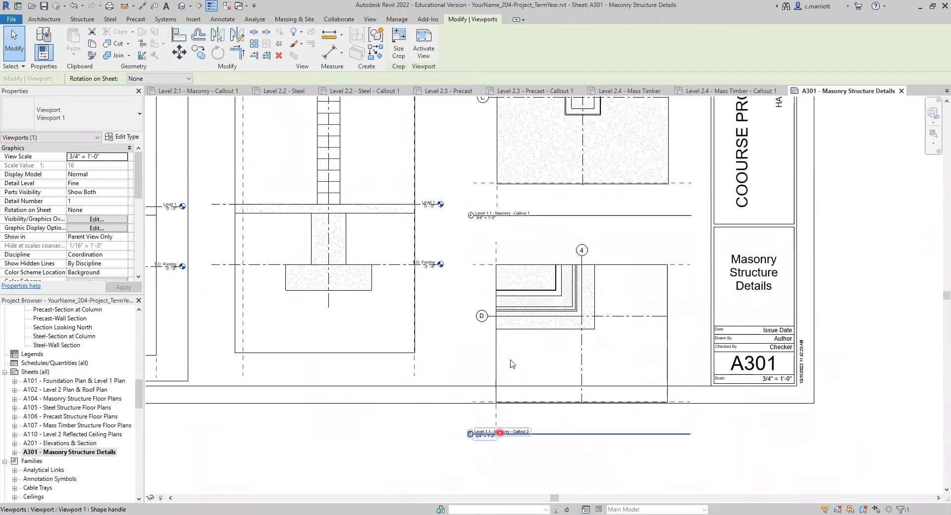
Draw a vertical thin detail line from the upper plan callout's grid 3 bubble down past the lowest callout as an alignment guide.
scroll(513, 313, down, 4)
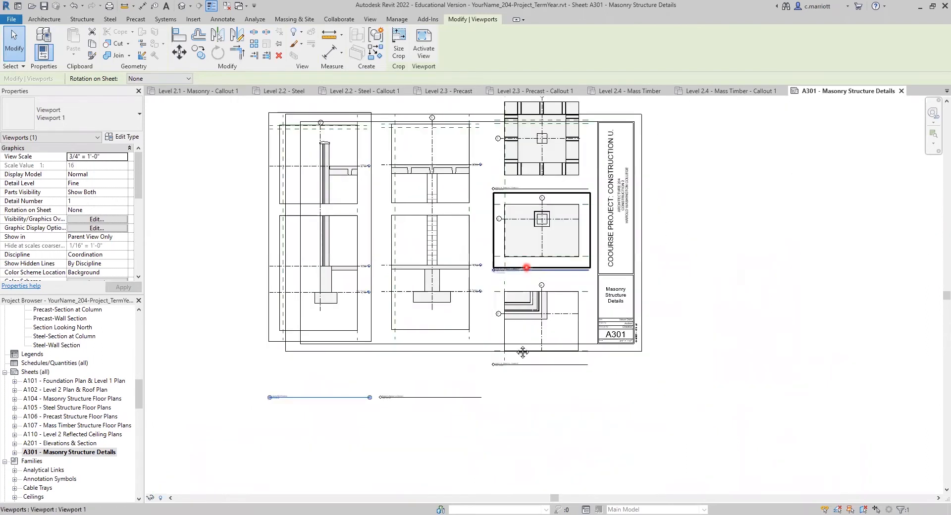
middle_drag(452, 410, 455, 362)
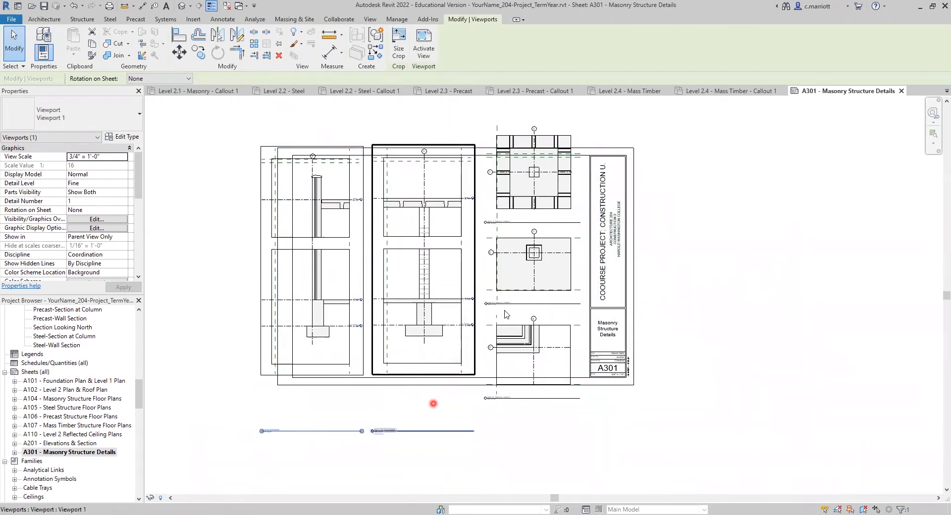
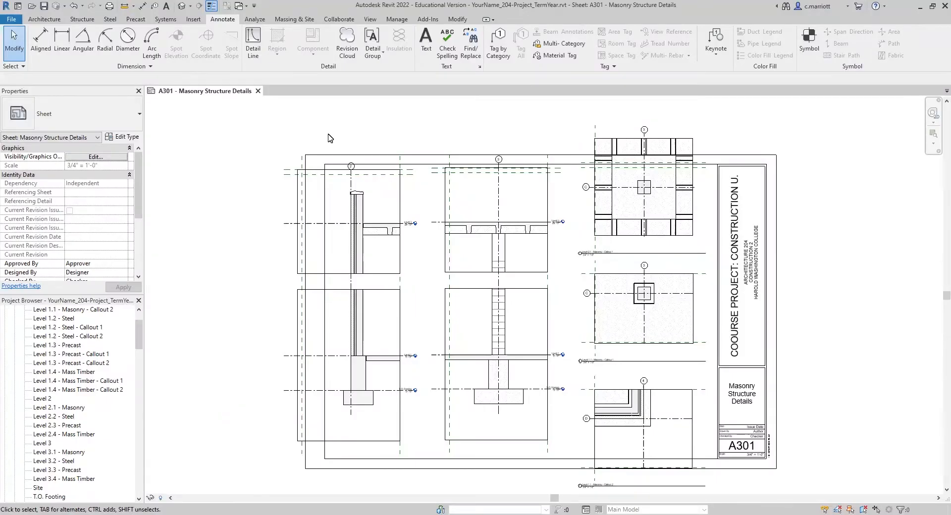
scroll(362, 220, up, 2)
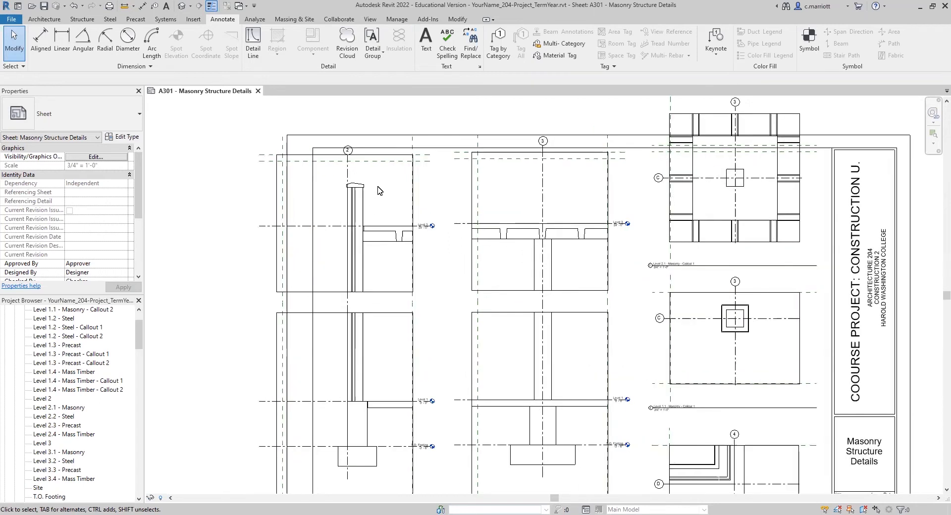
scroll(548, 225, down, 2)
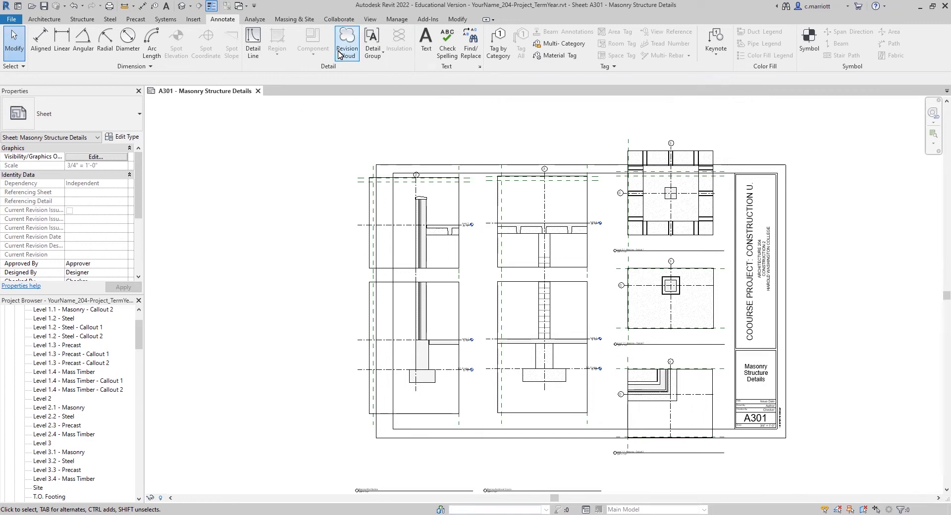
scroll(340, 54, down, 4)
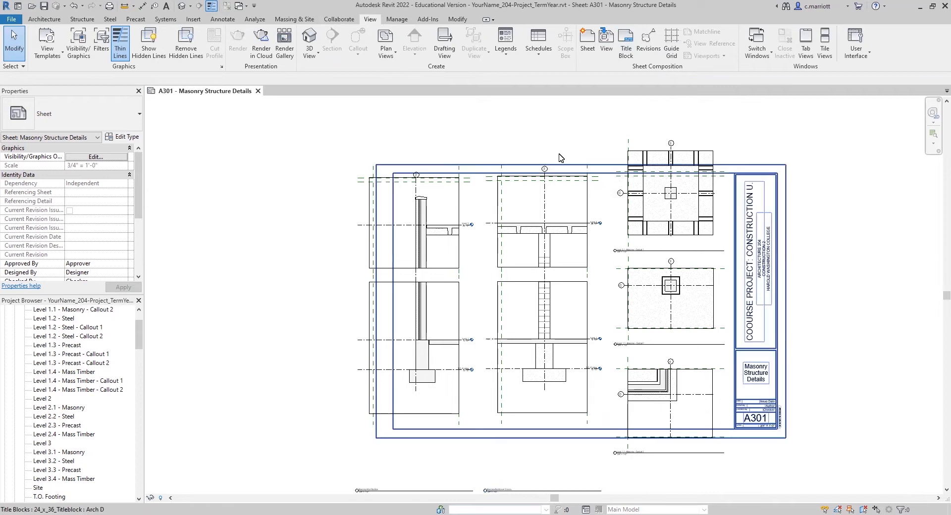
click(223, 19)
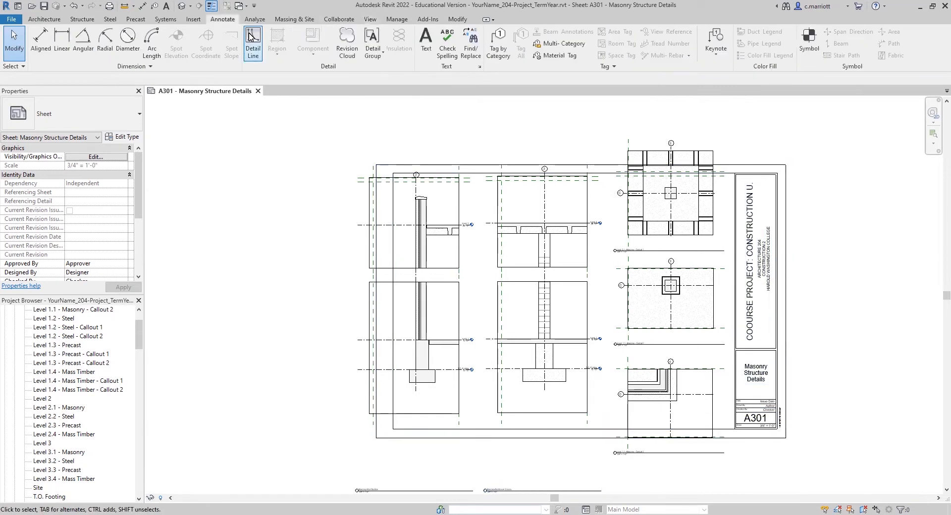
click(252, 44)
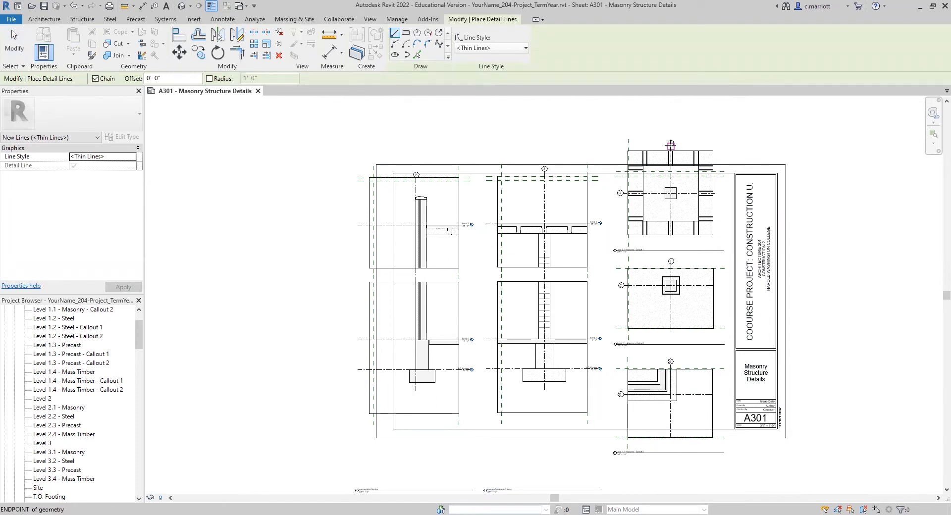
click(671, 144)
scroll(694, 411, down, 2)
key(Escape)
key(Escape)
Move the Level 1.1 - Masonry - Callout 2 viewport horizontally so its grid 4 line meets the vertical guide line.
scroll(684, 273, up, 5)
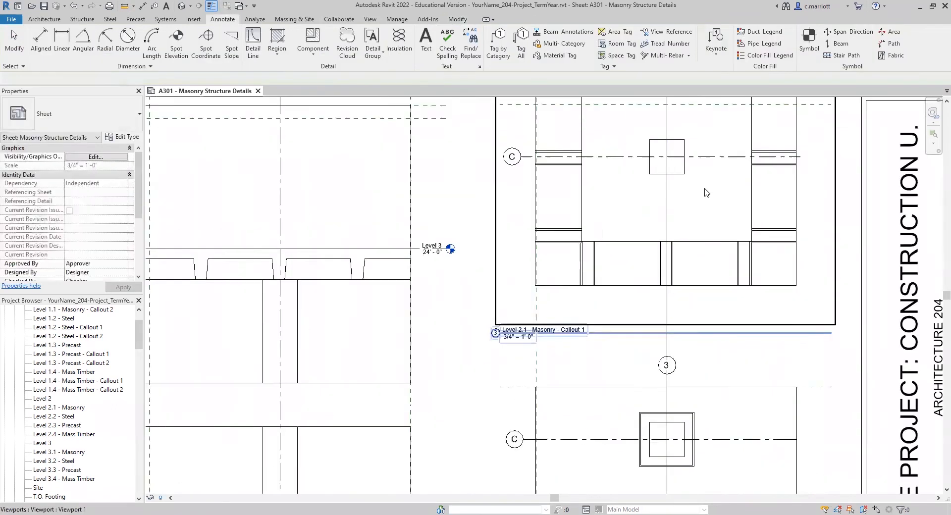
scroll(707, 193, up, 2)
scroll(667, 401, down, 5)
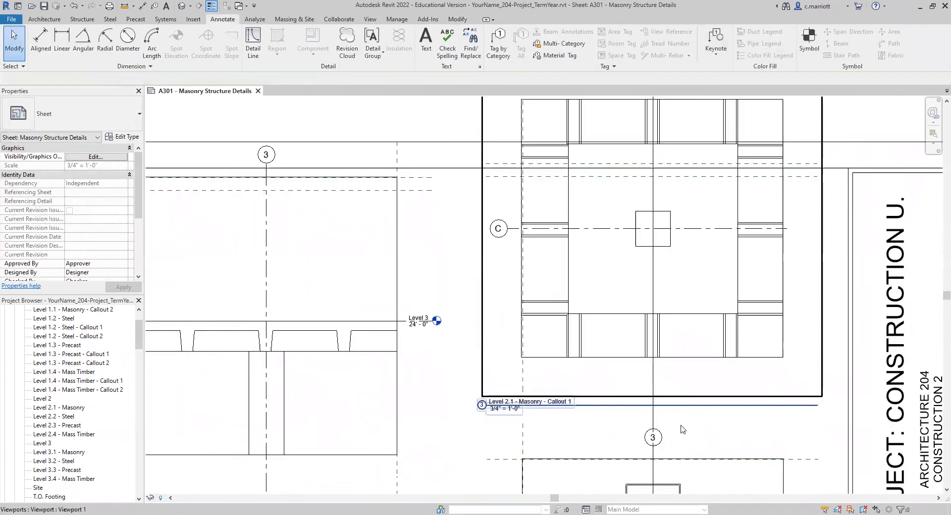
click(674, 468)
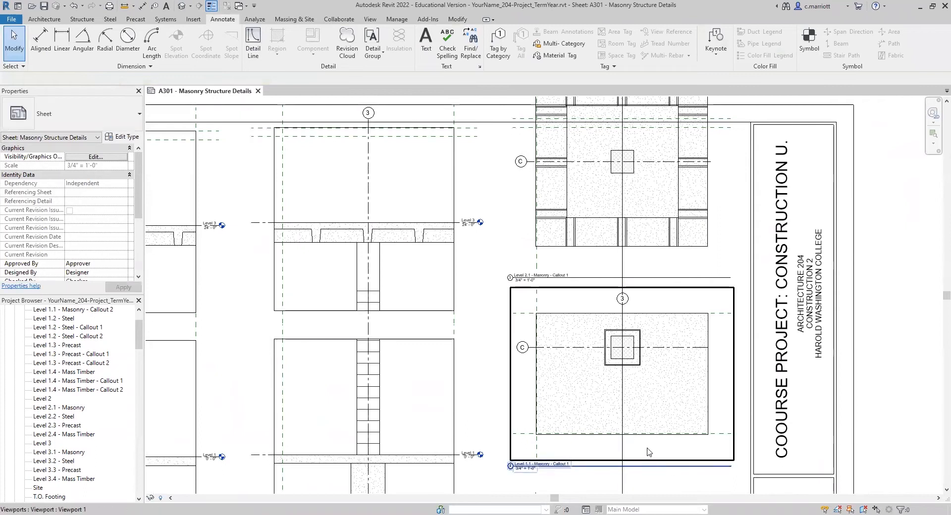
middle_drag(647, 449, 654, 322)
scroll(630, 385, up, 5)
scroll(630, 385, up, 1)
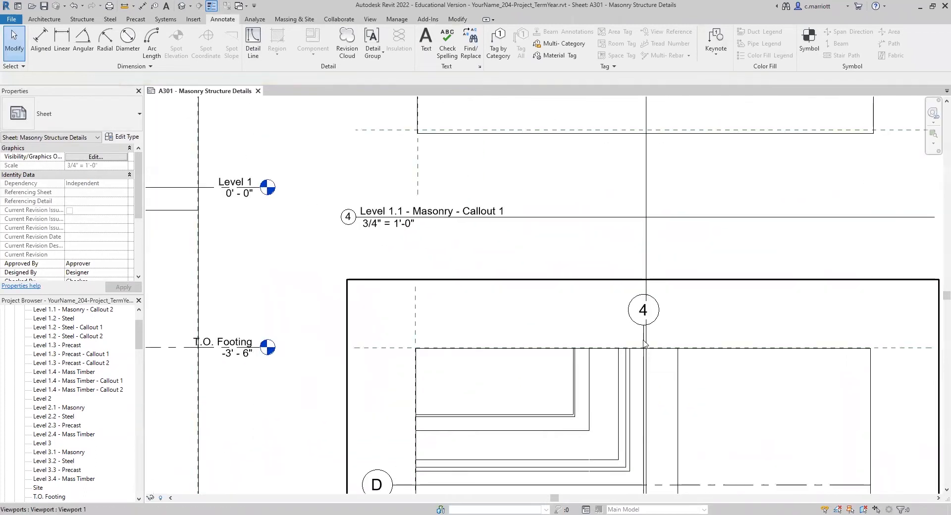
click(573, 281)
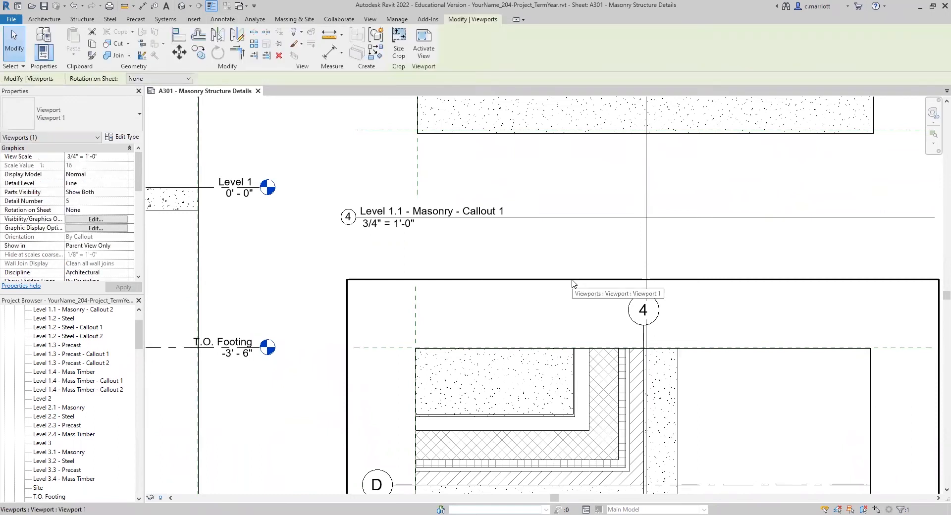
click(179, 52)
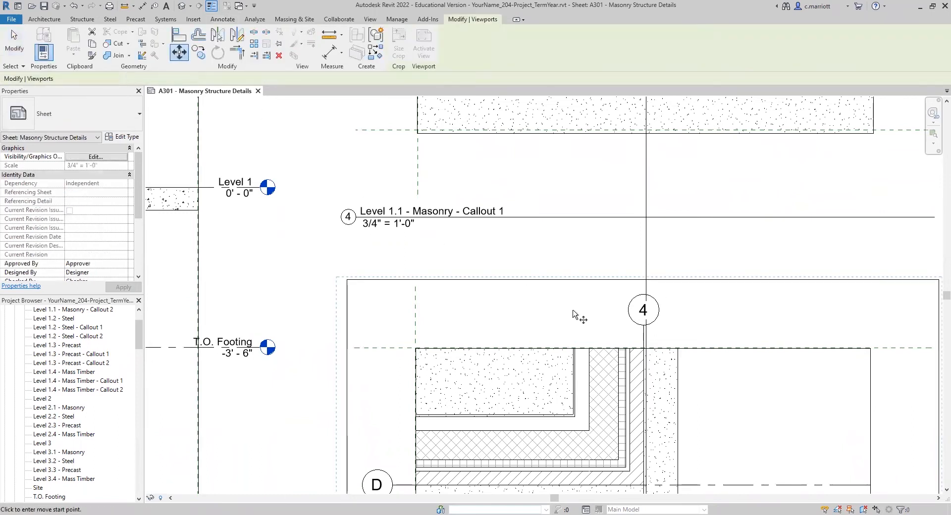
click(644, 325)
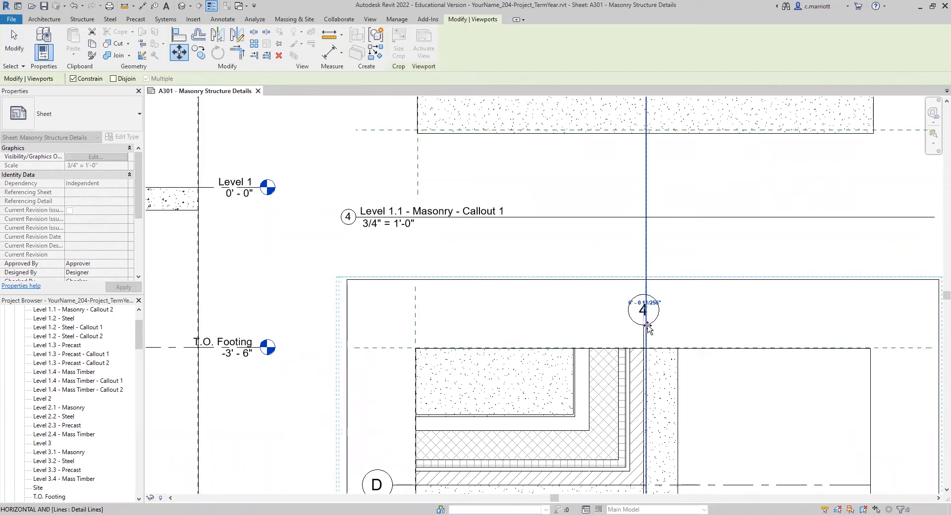
click(647, 325)
Delete the vertical guide line running through the three plan callouts.
scroll(651, 280, down, 5)
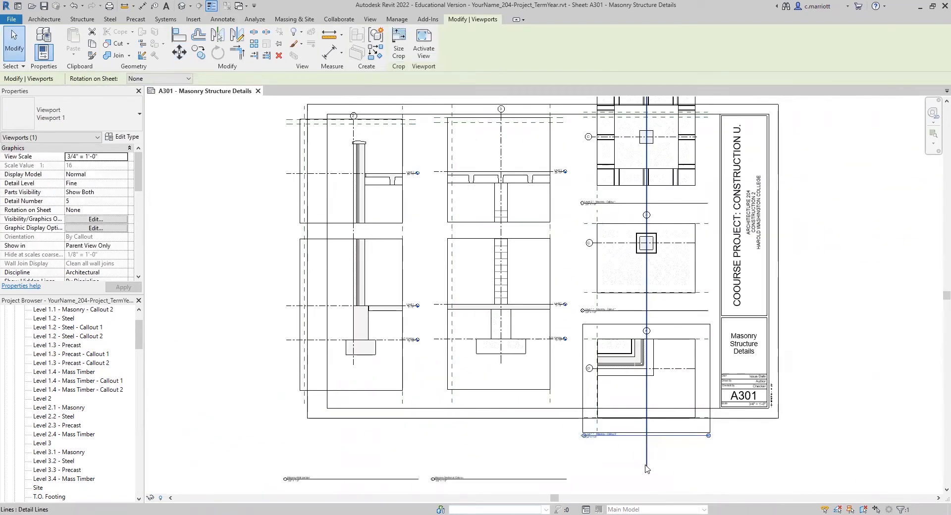
click(646, 466)
key(Delete)
middle_drag(614, 326, 624, 378)
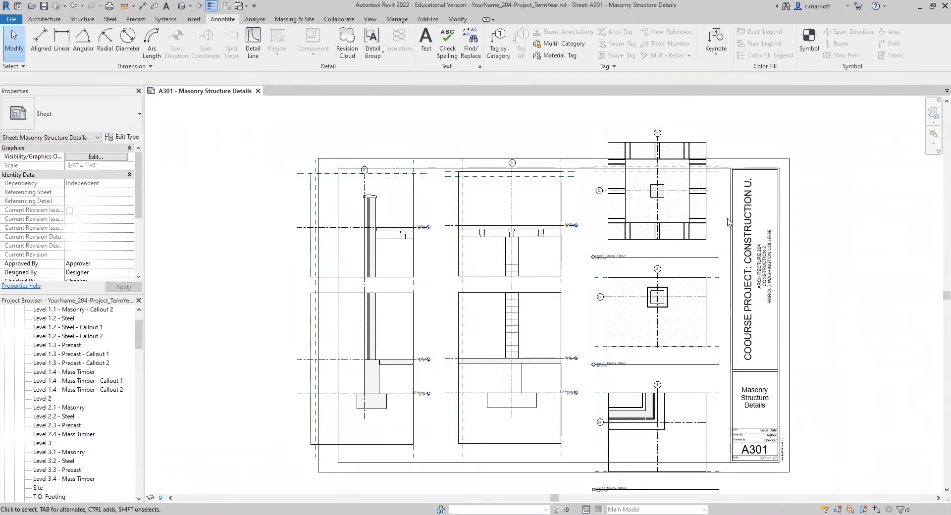
Select the three masonry plan callout viewports and move them together horizontally, slightly closer to the title block.
scroll(708, 266, up, 2)
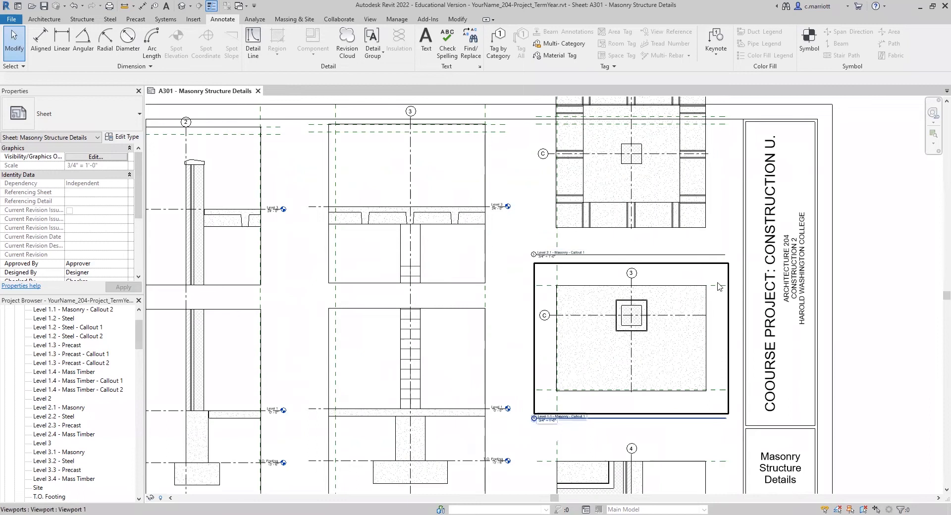
scroll(695, 256, down, 2)
middle_drag(695, 257, 647, 319)
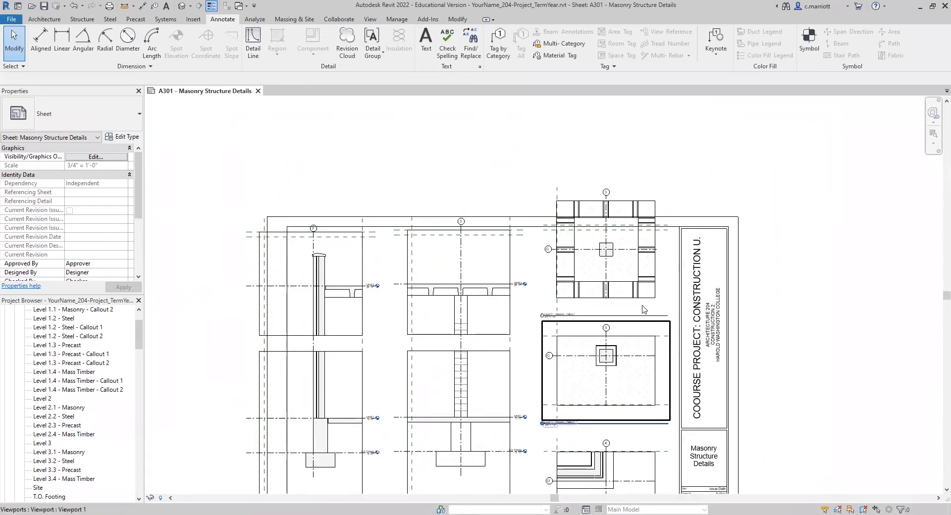
scroll(651, 293, up, 1)
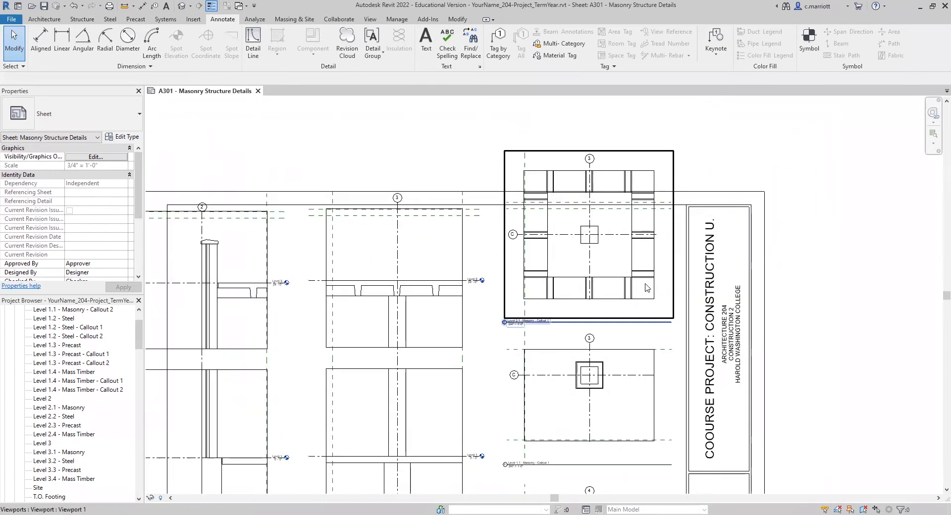
click(651, 282)
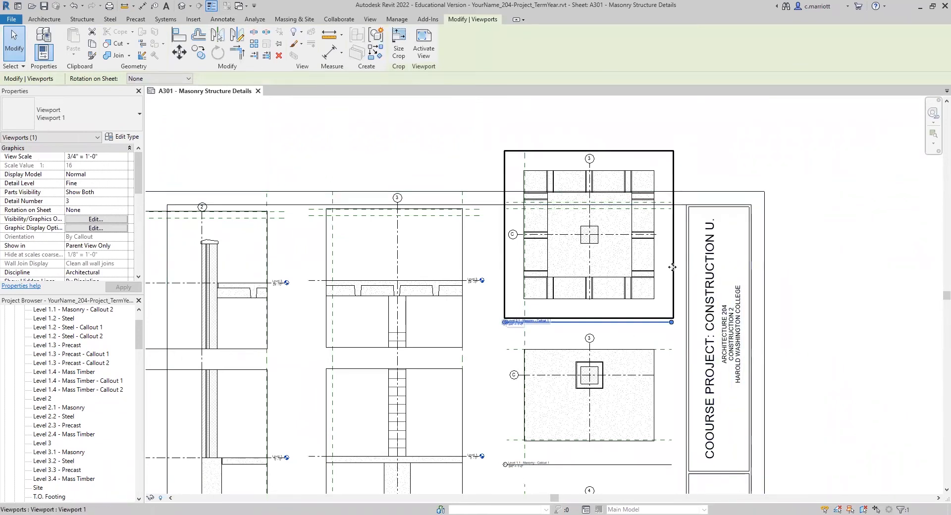
ctrl+click(652, 391)
scroll(629, 382, down, 3)
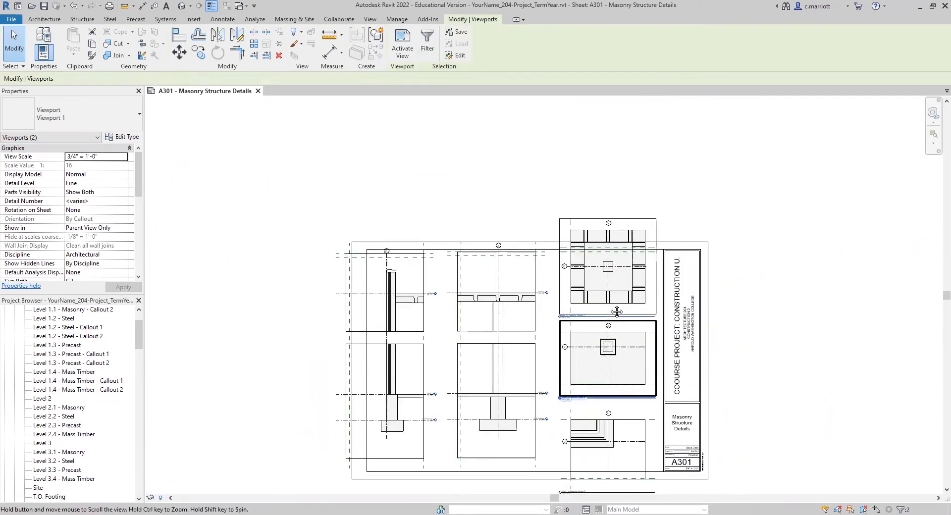
ctrl+click(624, 395)
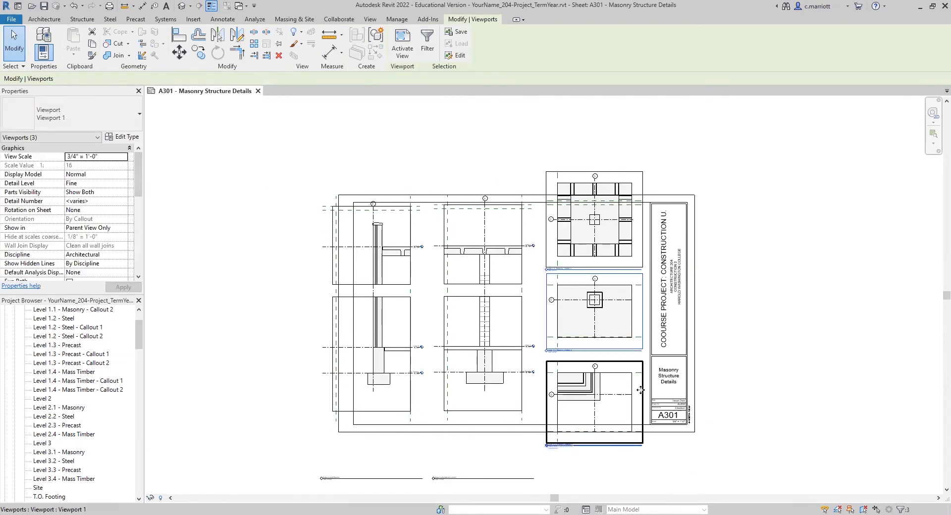
scroll(632, 345, up, 2)
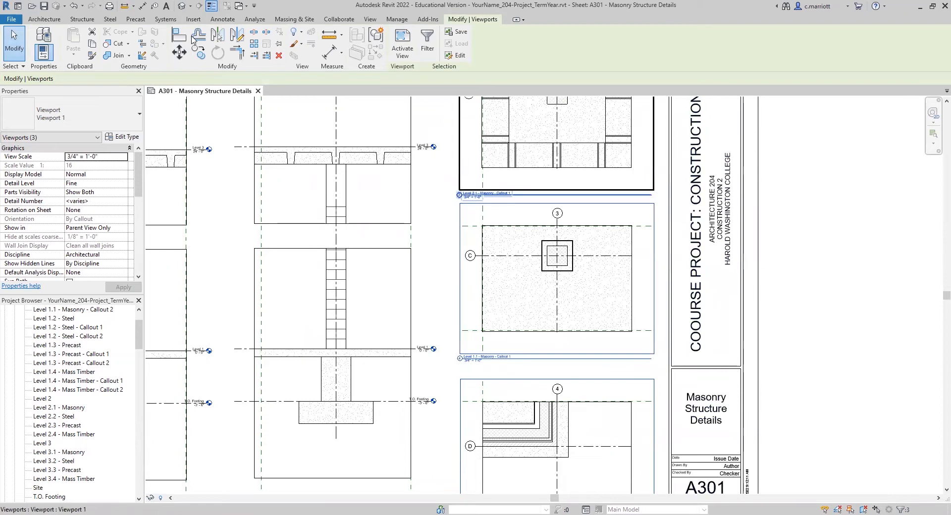
key(m)
key(v)
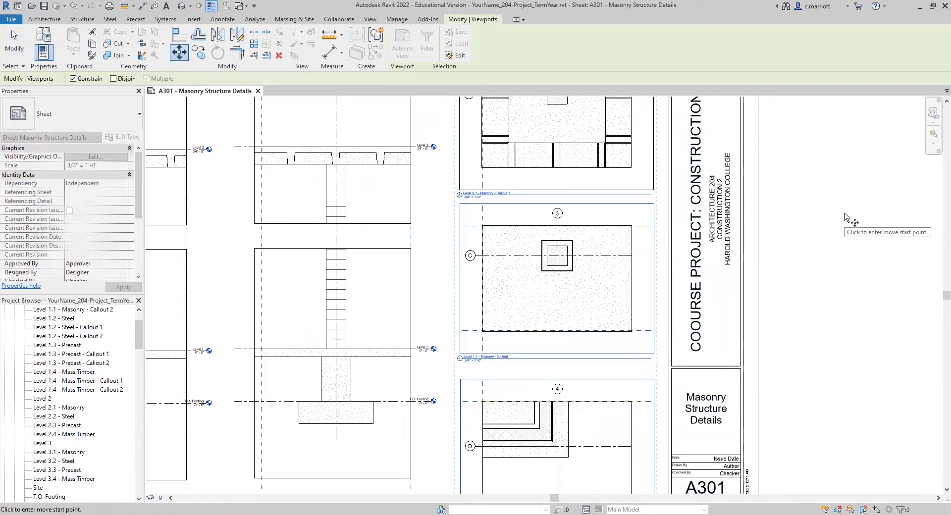
click(660, 303)
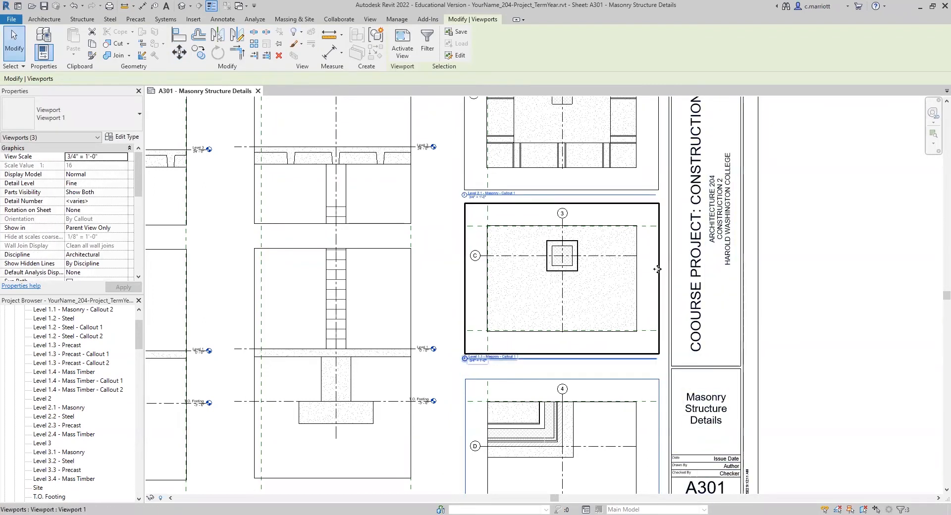
Draw a vertical thin detail line along the title block edge facing the callouts, extending it below the sheet border.
scroll(657, 269, down, 3)
scroll(664, 346, up, 3)
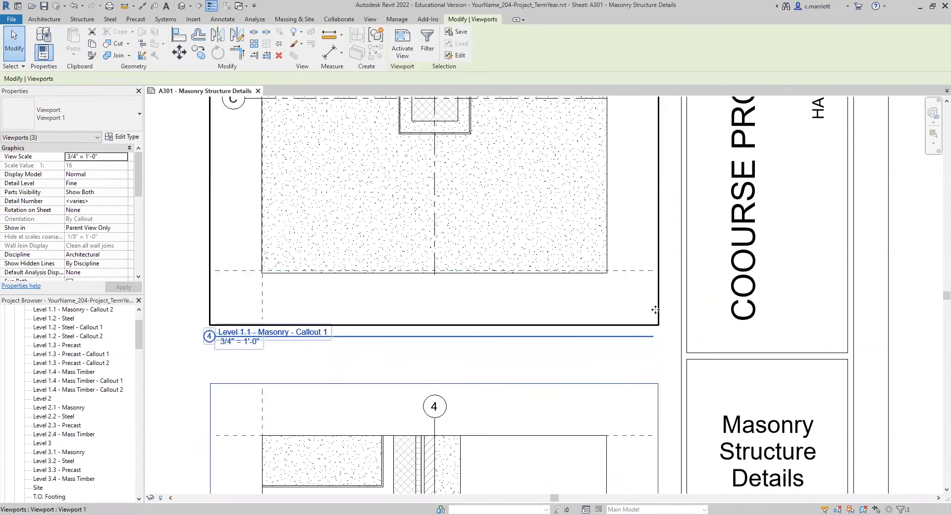
scroll(654, 333, down, 4)
scroll(646, 200, down, 2)
middle_drag(632, 212, 613, 241)
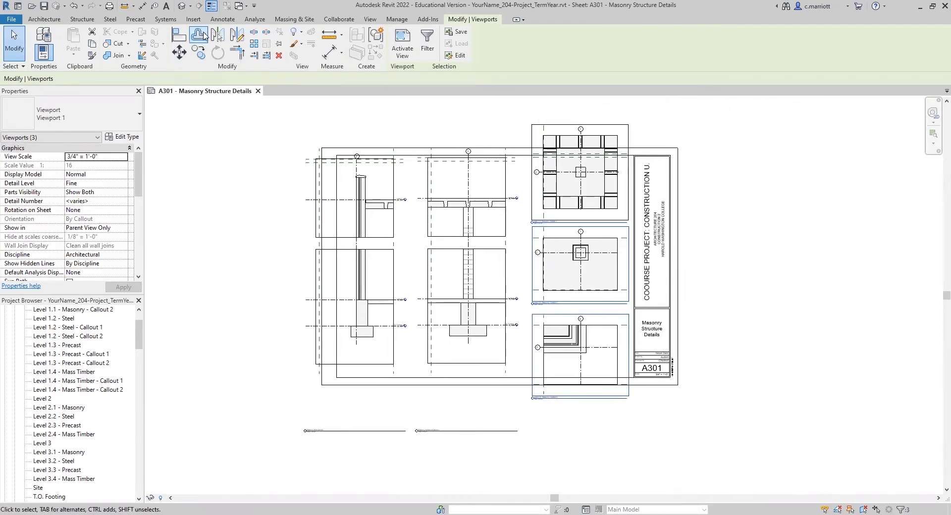
click(221, 21)
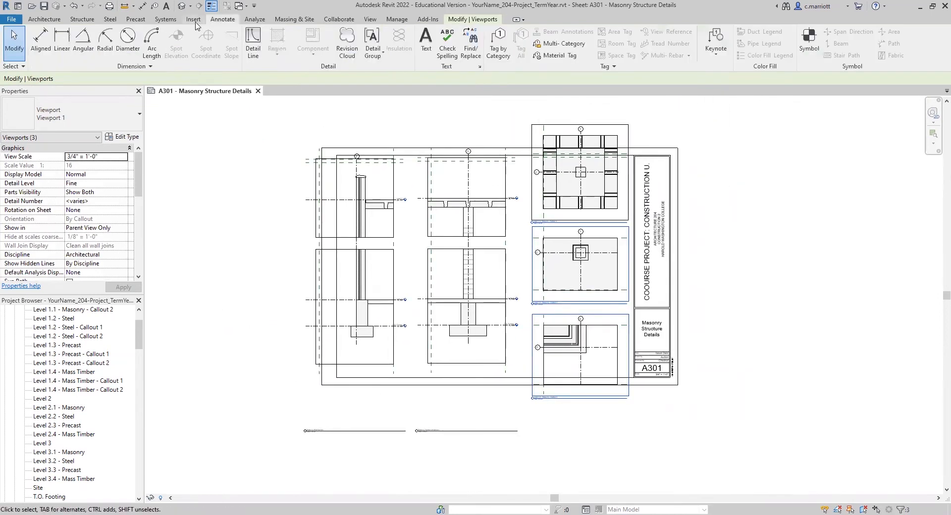
click(252, 42)
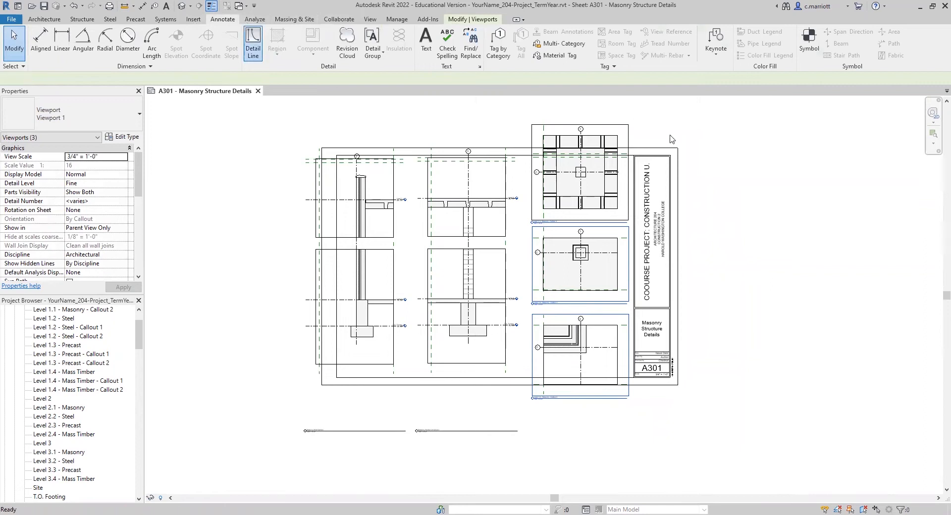
click(634, 155)
click(634, 440)
scroll(633, 432, up, 3)
key(Escape)
key(Escape)
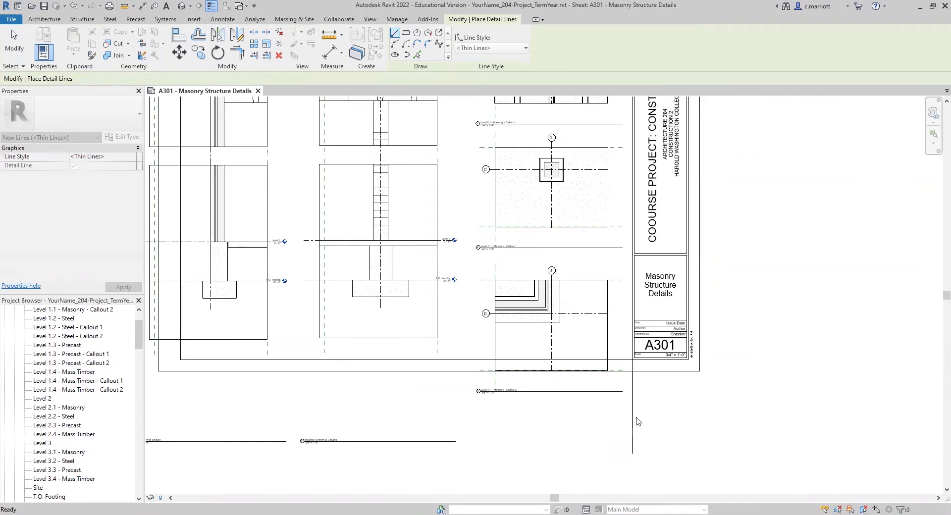
Move the new detail line 0.5" horizontally away from the title block, toward the plan callouts.
click(632, 411)
key(m)
key(v)
click(583, 421)
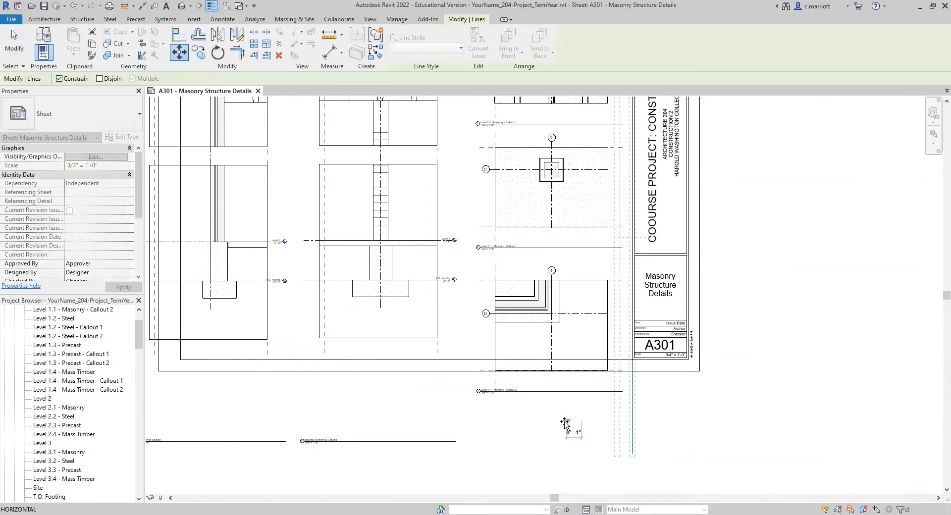
text(.5")
key(Return)
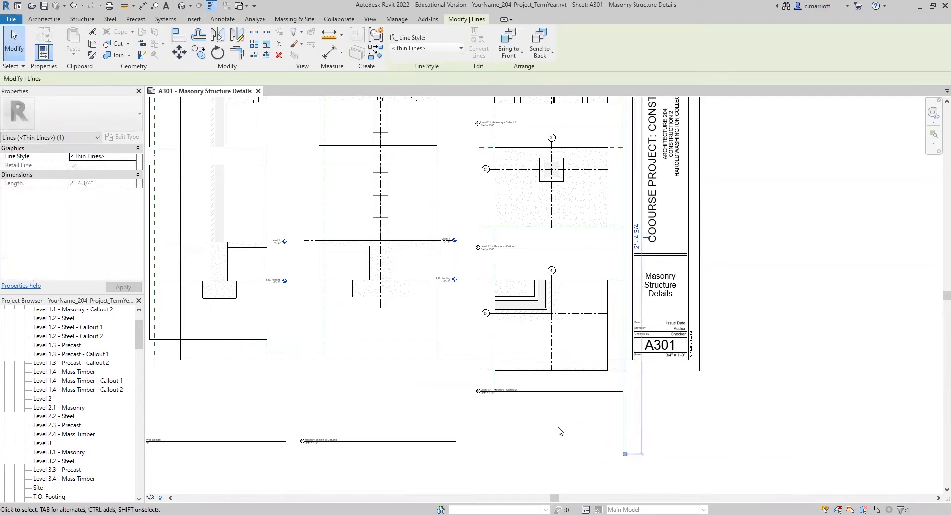
key(Escape)
scroll(607, 272, up, 3)
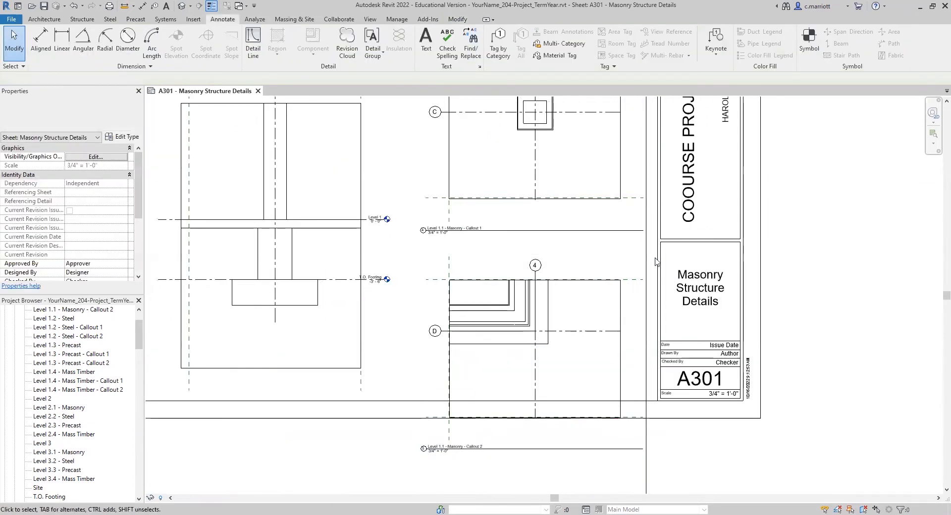
scroll(619, 221, down, 4)
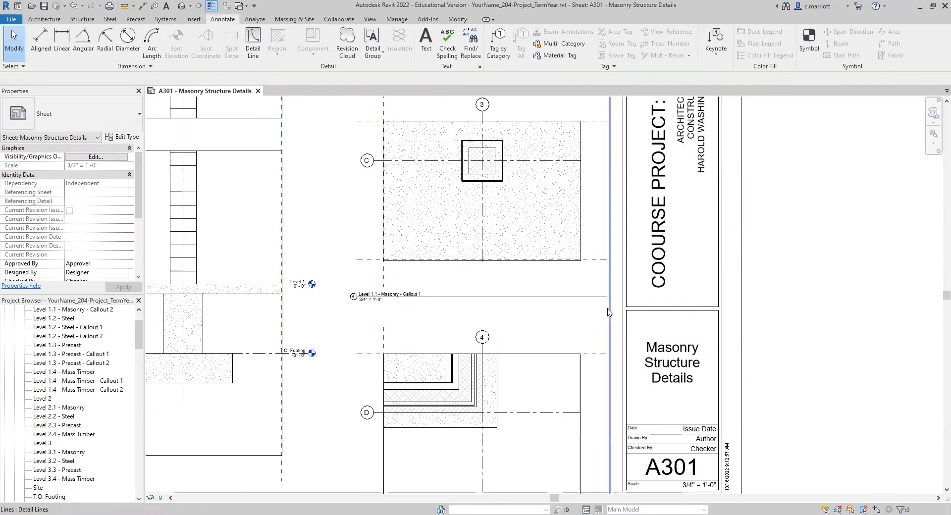
Extend the title line of the Level 1.1 - Masonry - Callout 1 viewport to the vertical guide line beside the title block.
scroll(605, 305, up, 2)
click(604, 298)
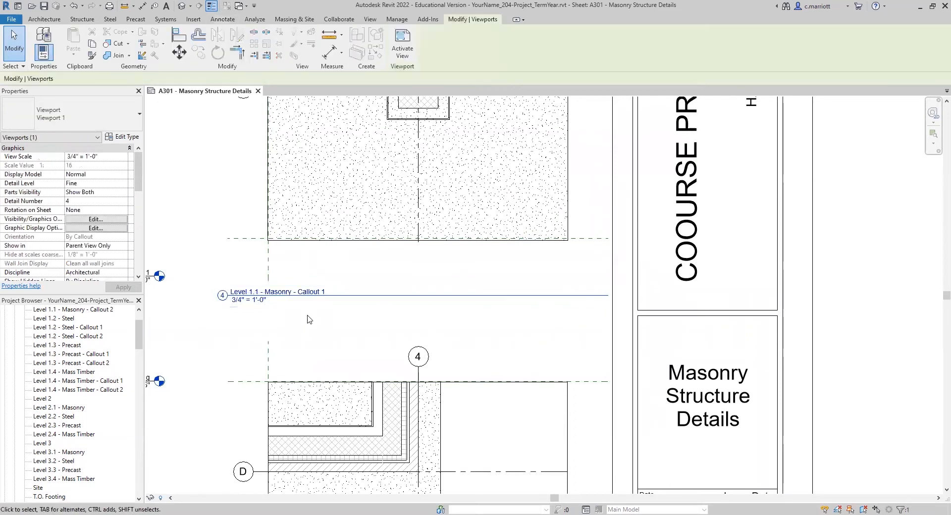
click(297, 294)
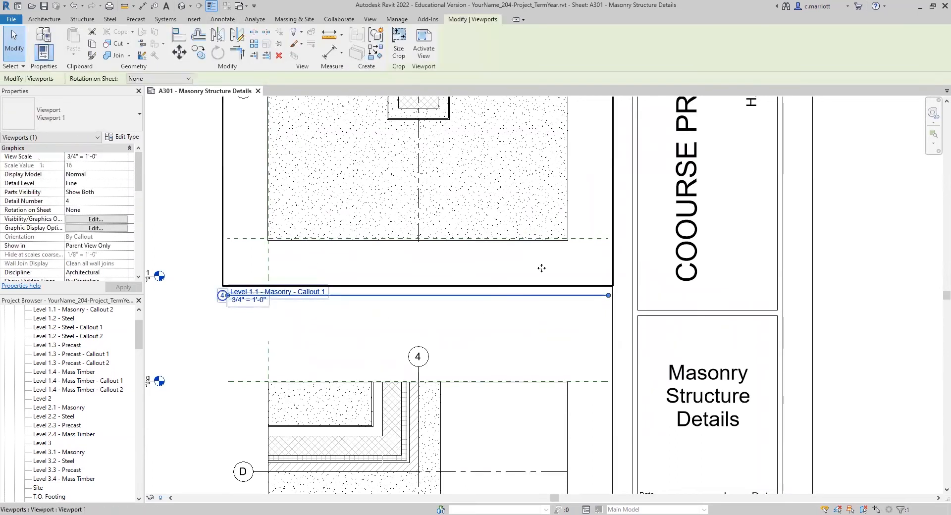
drag(609, 299, 613, 295)
Adjust the number end of the Level 1.1 - Masonry - Callout 1 title line so its bubble's edge meets the viewport boundary.
scroll(215, 316, up, 3)
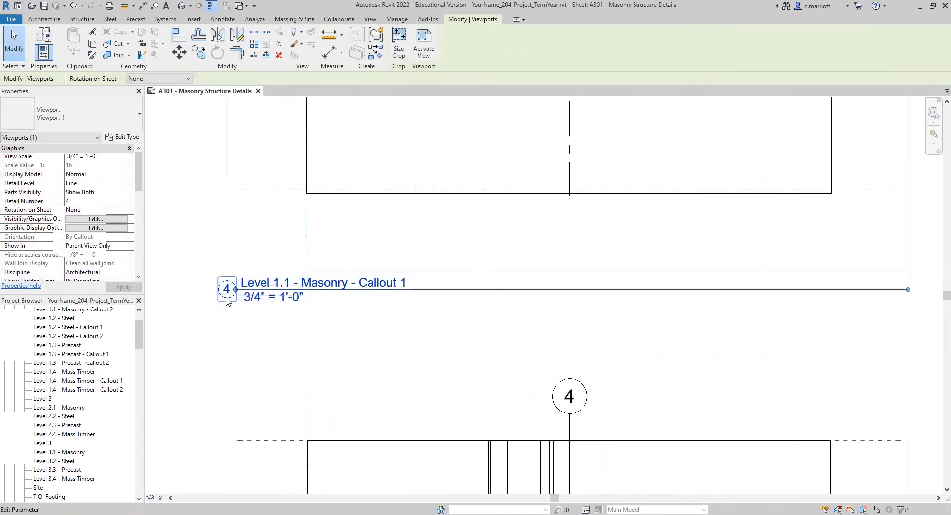
scroll(247, 322, down, 5)
middle_drag(252, 323, 306, 350)
scroll(307, 325, up, 4)
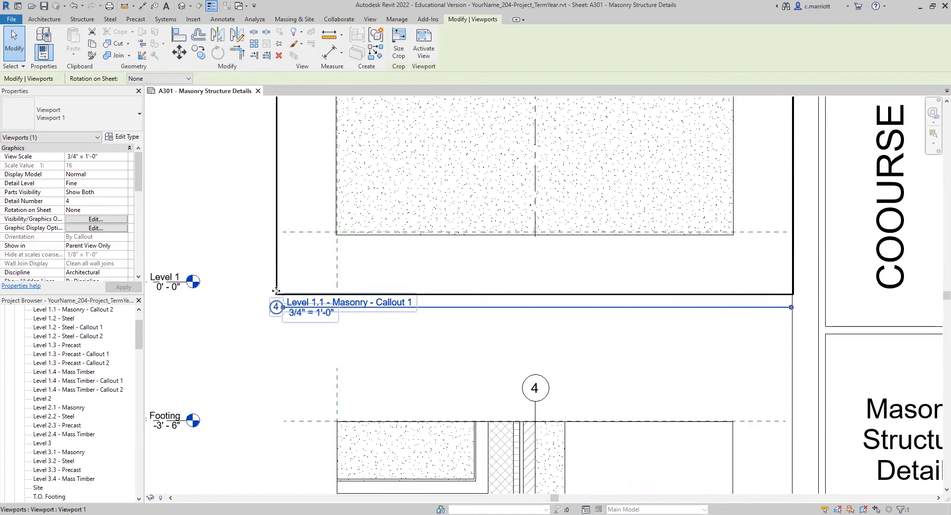
scroll(276, 349, down, 2)
middle_drag(276, 350, 301, 366)
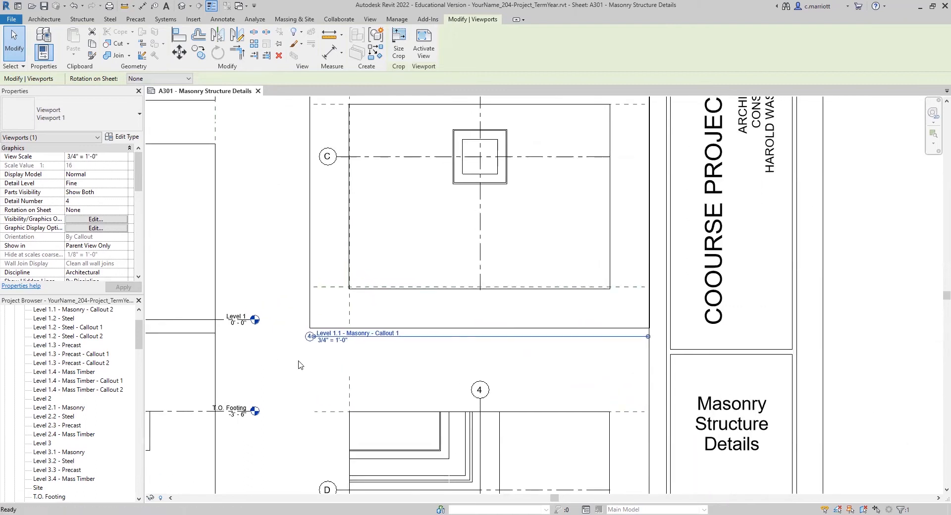
scroll(301, 365, up, 2)
scroll(335, 349, down, 1)
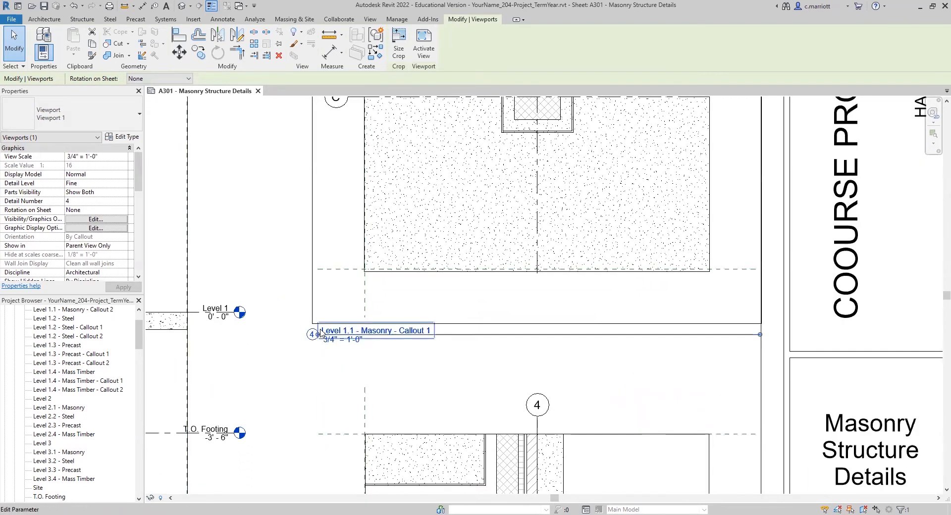
scroll(324, 218, down, 1)
scroll(323, 303, up, 2)
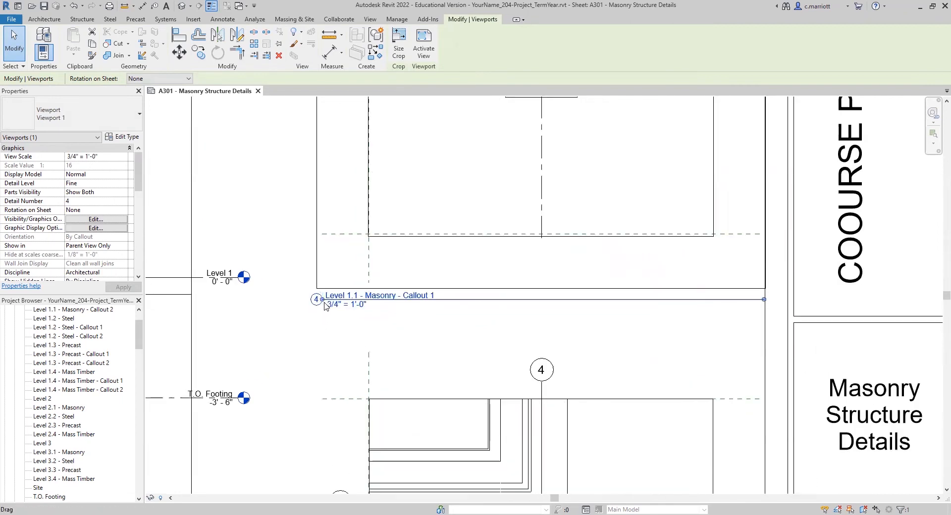
scroll(323, 302, up, 4)
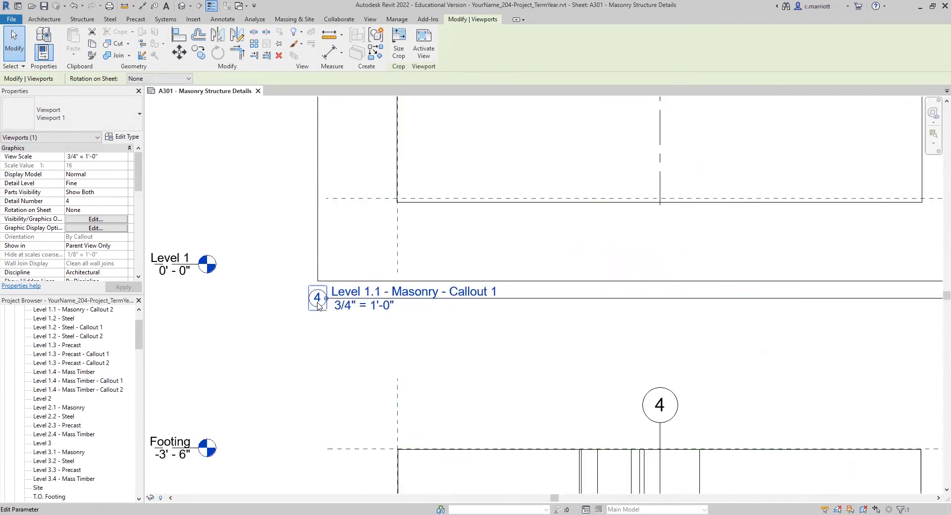
drag(335, 296, 352, 292)
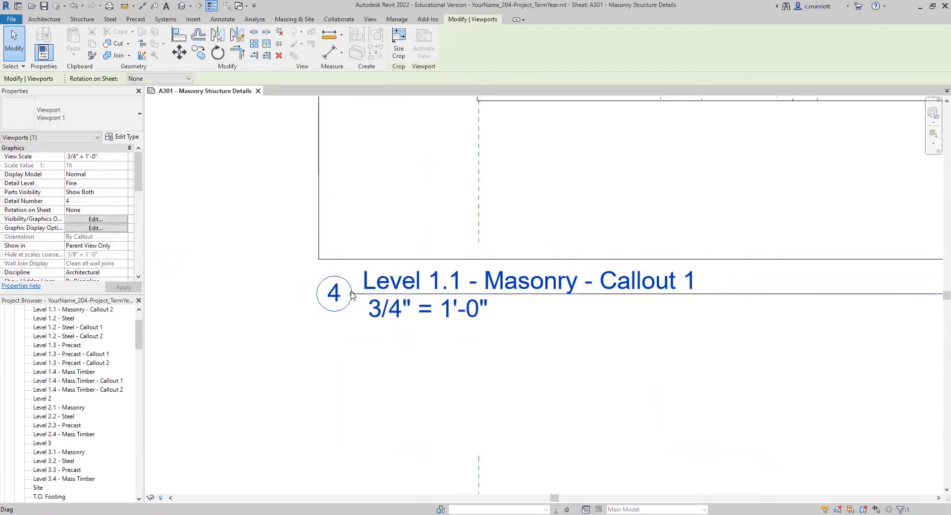
Try to adjust the number end of the Level 2.1 - Masonry - Callout 1 title line, and undo the change.
scroll(354, 347, down, 4)
scroll(327, 407, down, 3)
middle_drag(323, 415, 348, 339)
scroll(329, 396, down, 1)
scroll(361, 413, up, 1)
middle_drag(366, 414, 380, 339)
scroll(384, 179, down, 1)
scroll(331, 150, up, 1)
middle_drag(369, 279, 357, 393)
middle_drag(377, 292, 384, 512)
scroll(434, 321, up, 1)
click(420, 331)
scroll(413, 324, up, 2)
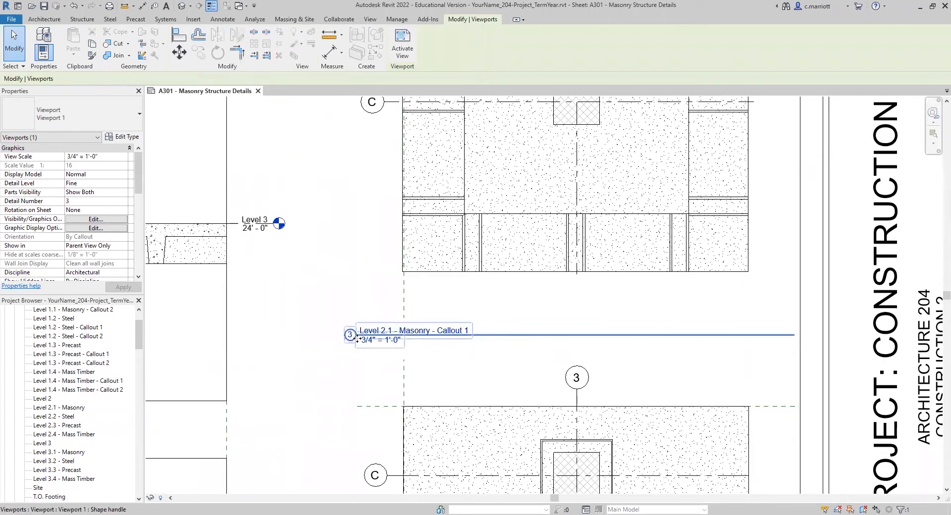
click(353, 336)
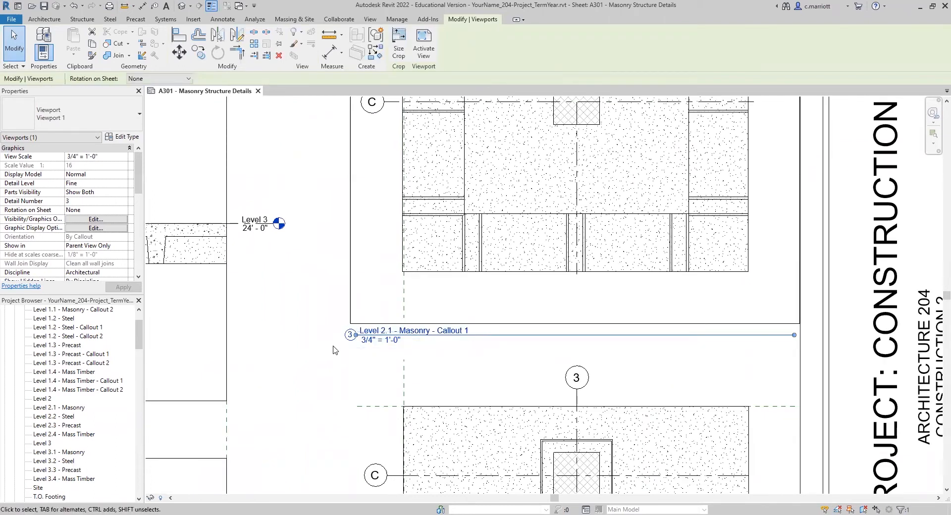
drag(357, 336, 357, 334)
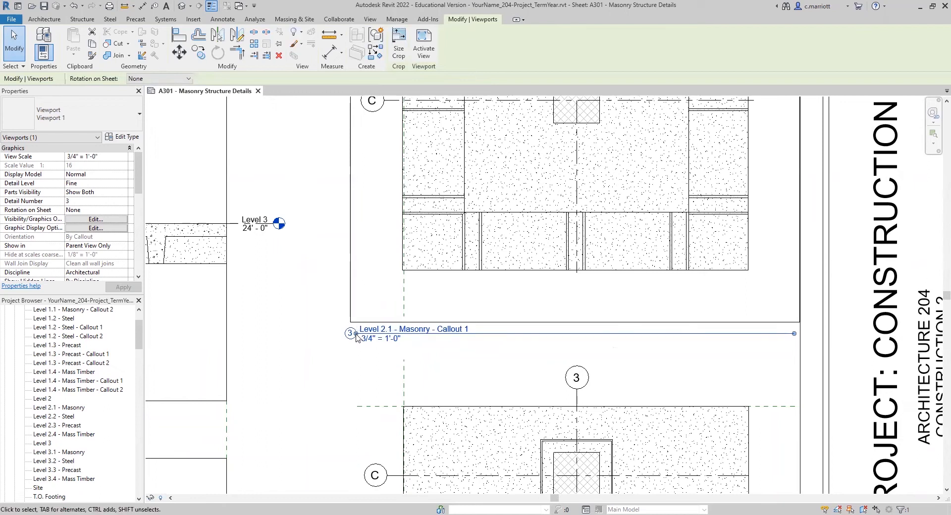
key(ctrl+z)
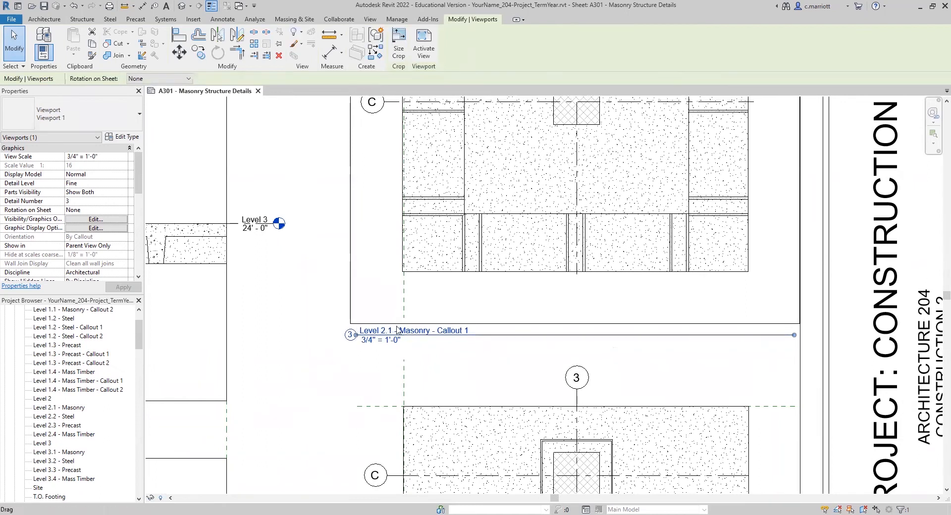
Move the Level 2.1 - Masonry - Callout 1 title up about 1 1/8", close beneath its plan drawing.
click(319, 360)
click(382, 337)
key(m)
key(v)
click(317, 336)
click(319, 281)
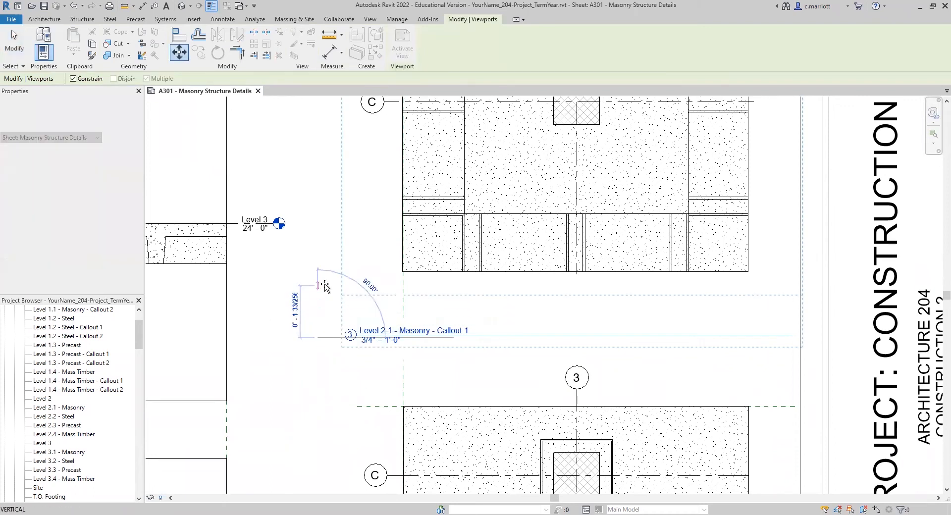
Move the Level 2.1 - Masonry - Callout 1 title down about 1/16" to widen the gap below the plan.
scroll(364, 297, up, 3)
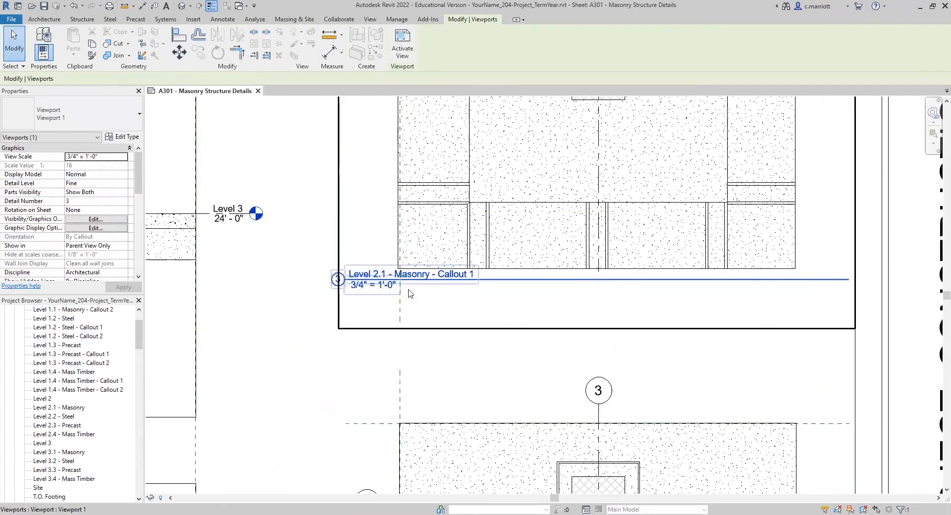
scroll(331, 287, up, 1)
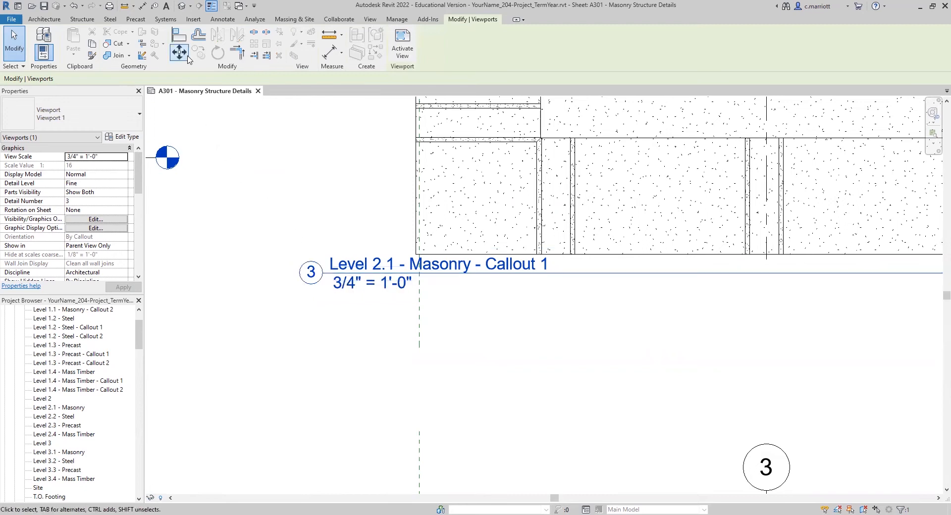
click(237, 268)
click(234, 280)
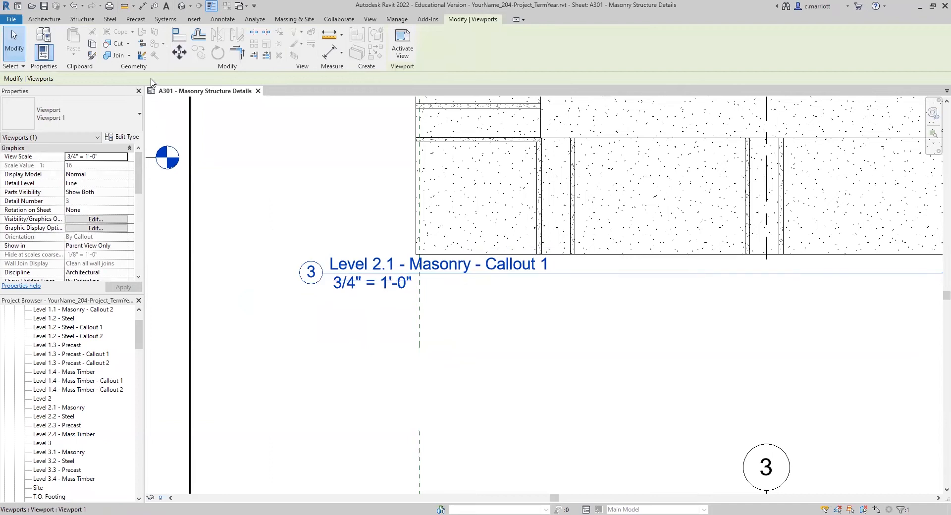
click(180, 52)
click(262, 329)
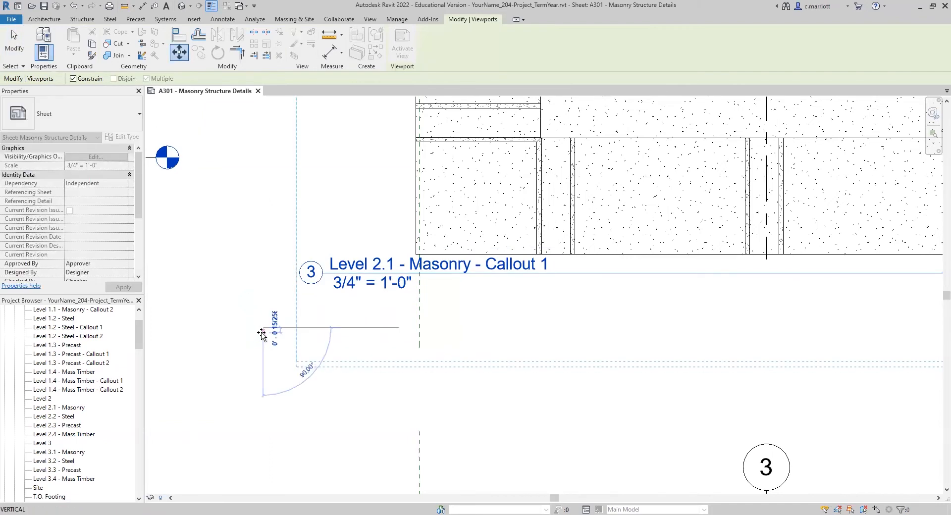
click(262, 333)
click(287, 285)
scroll(310, 265, down, 5)
middle_drag(317, 301, 334, 344)
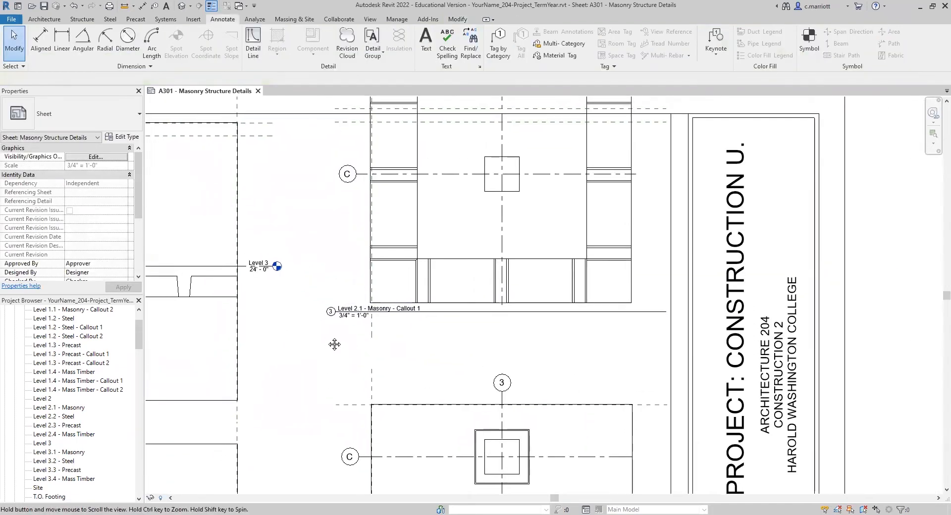
Move the Level 2.1 - Masonry - Callout 1 title about 1/8" horizontally toward the title block, aligning its bubble with the viewport edge.
scroll(335, 344, up, 2)
scroll(345, 303, up, 4)
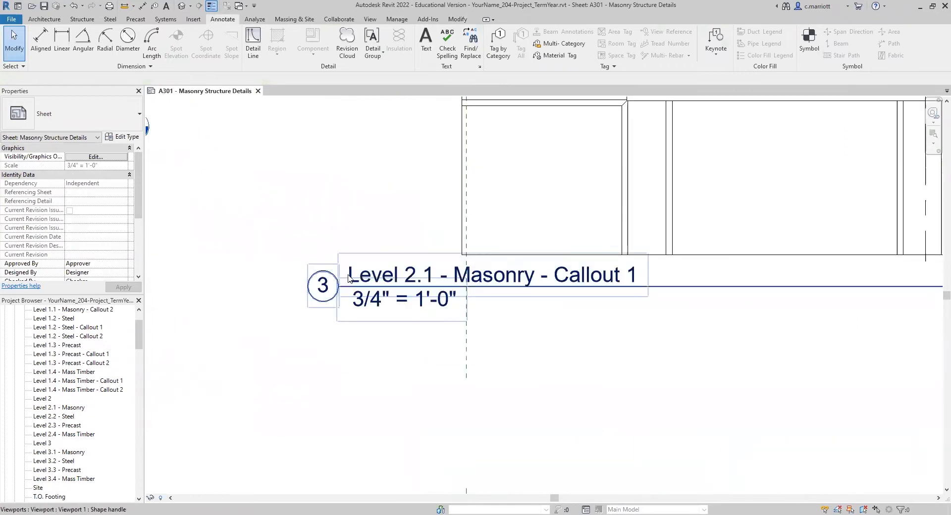
click(342, 286)
click(278, 308)
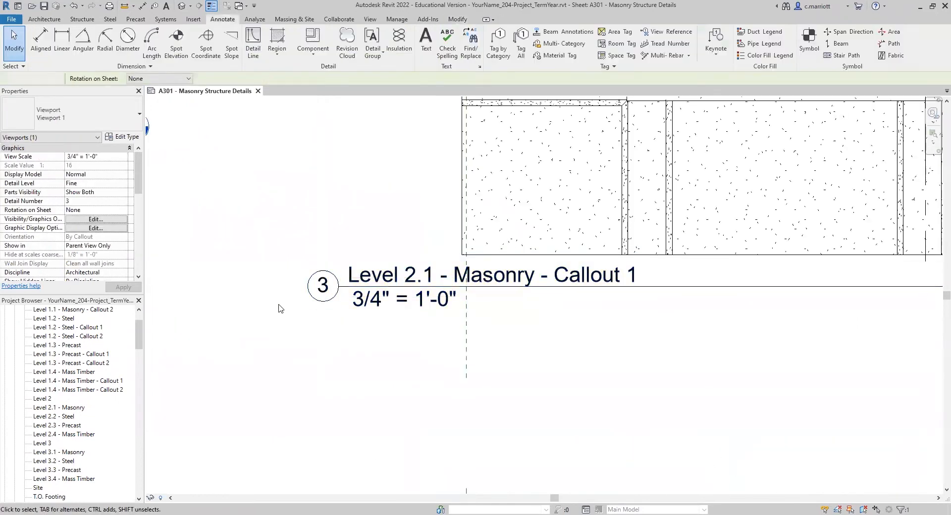
click(356, 288)
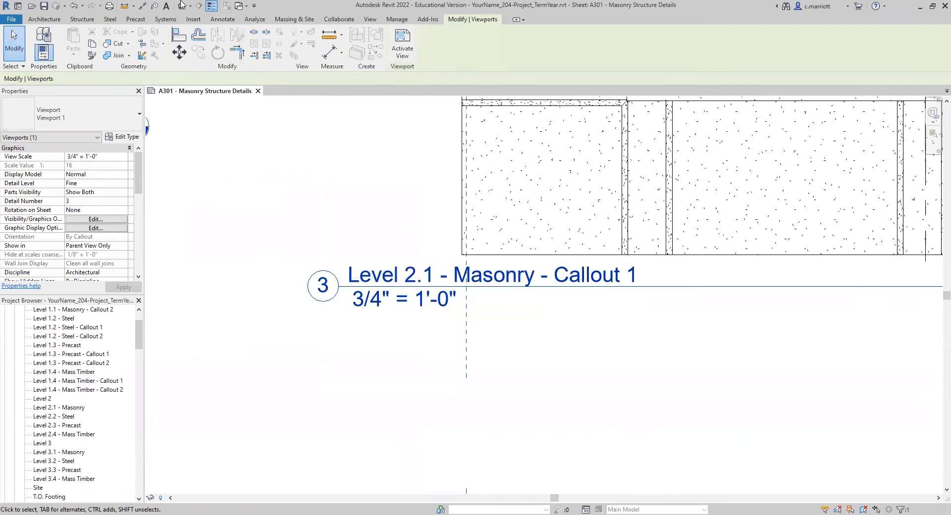
click(179, 52)
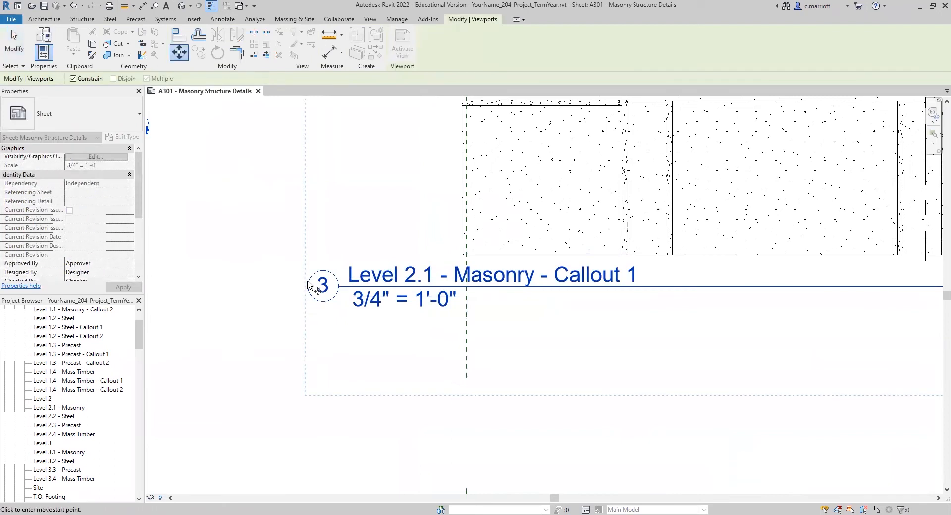
scroll(322, 290, down, 3)
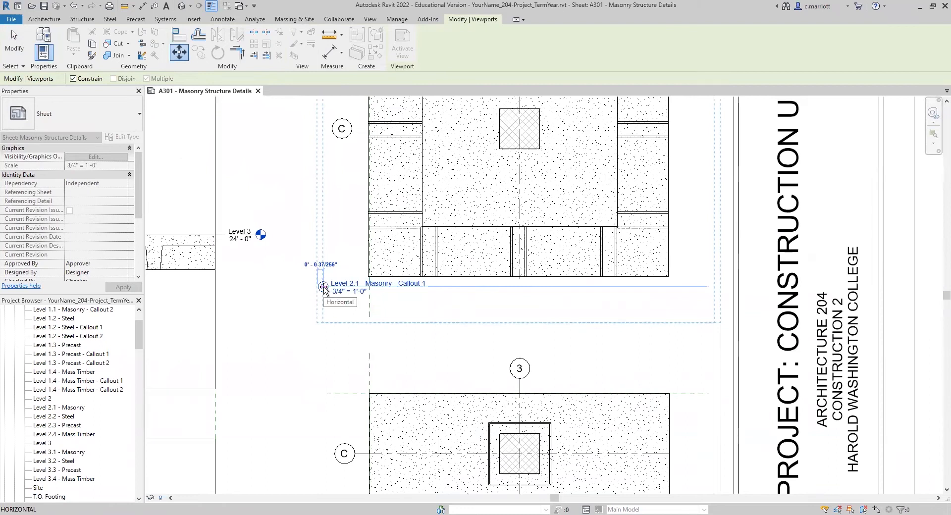
click(322, 290)
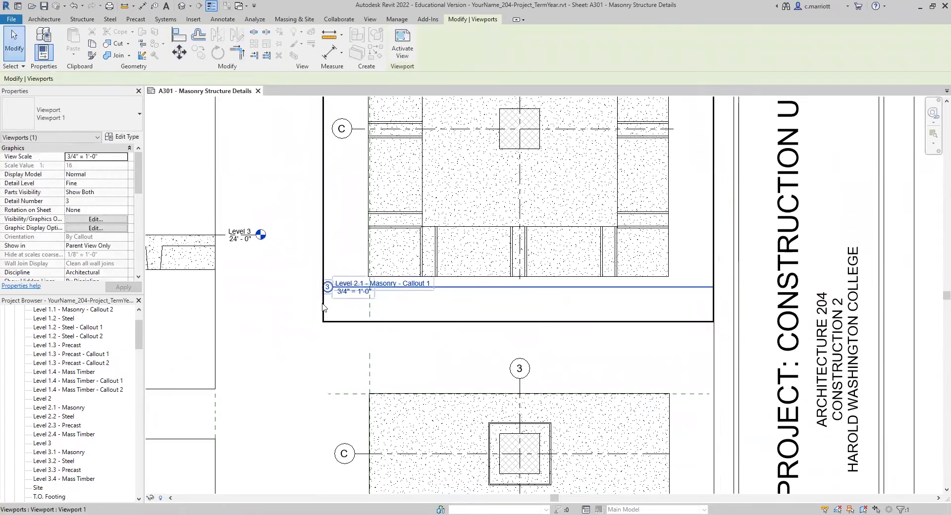
key(Escape)
Move the Level 2.1 - Masonry - Callout 1 viewport straight down about 2", bringing its plan inside the sheet border.
scroll(330, 297, up, 3)
click(387, 242)
scroll(372, 308, down, 5)
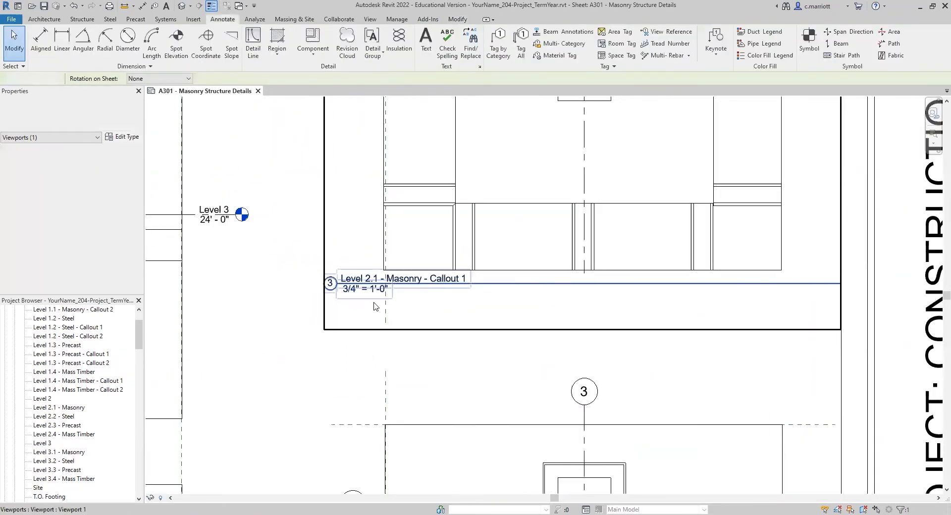
key(Escape)
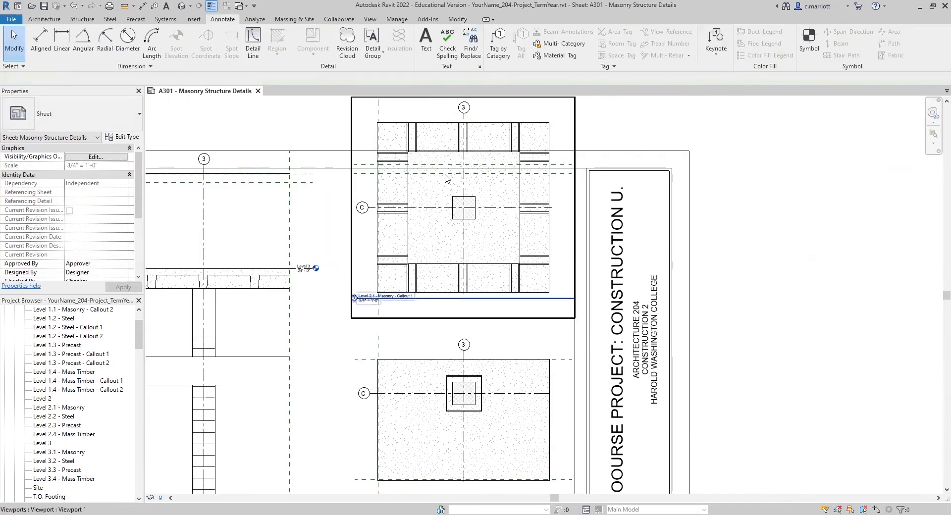
scroll(454, 237, down, 2)
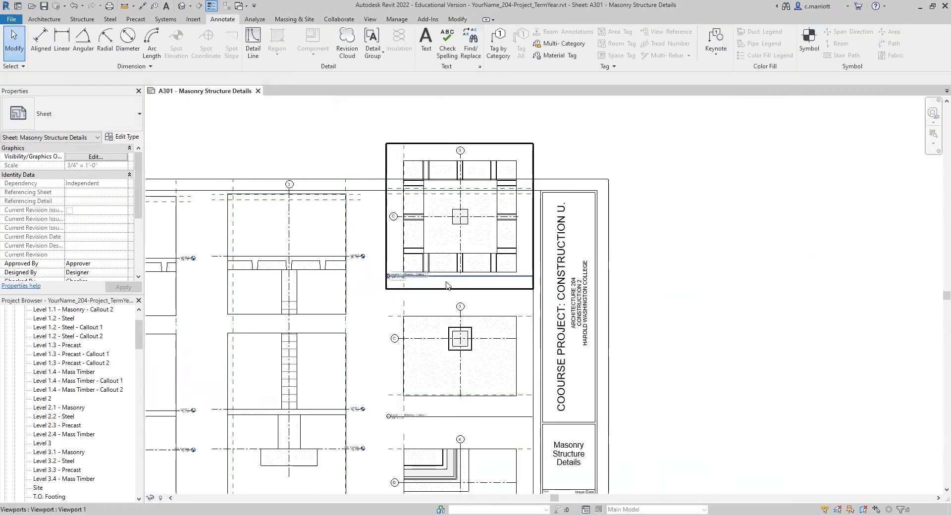
click(447, 285)
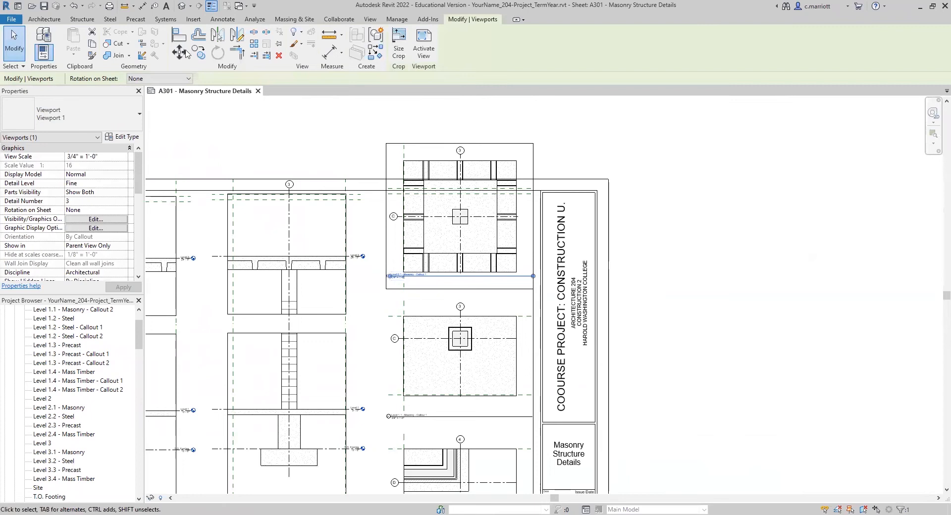
click(345, 147)
click(417, 163)
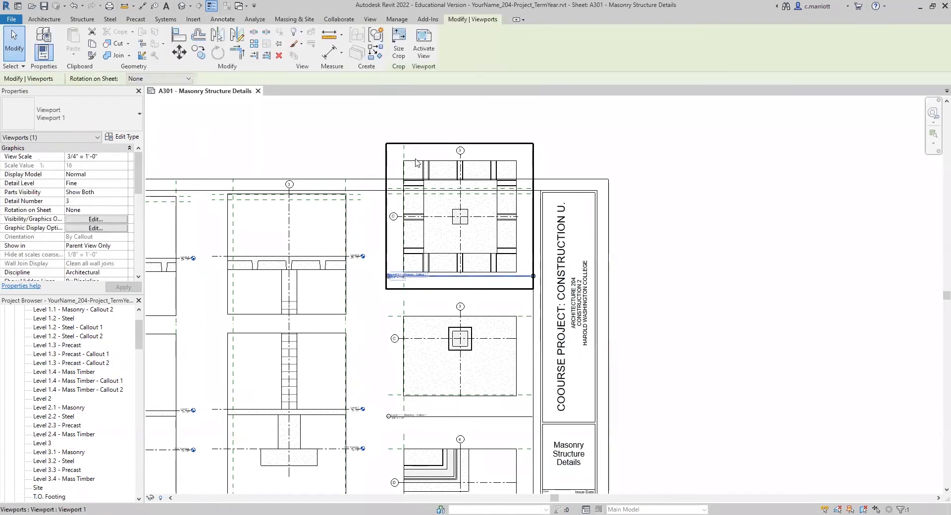
key(m)
key(v)
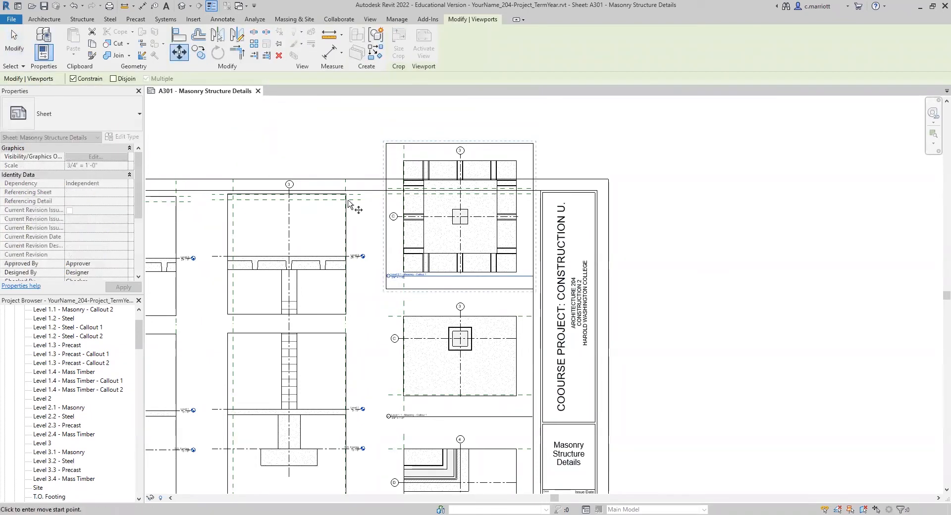
click(345, 182)
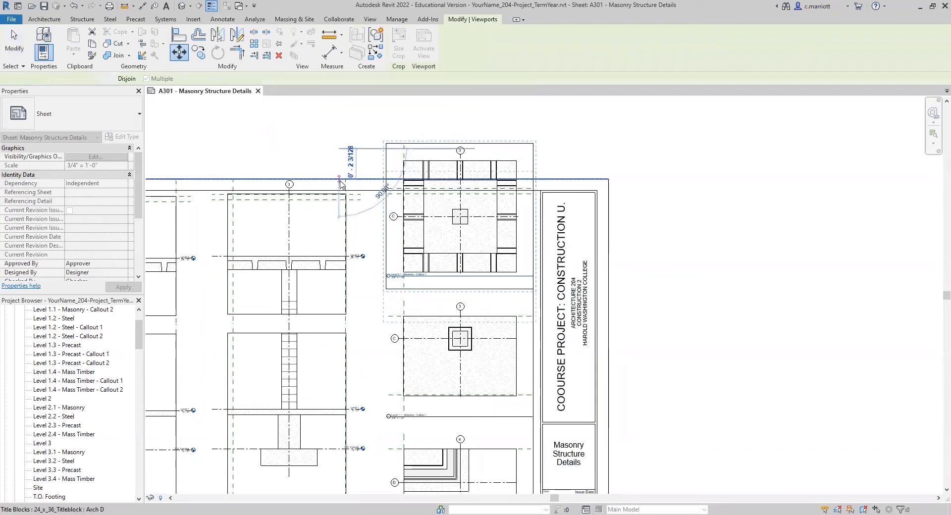
scroll(429, 425, down, 3)
scroll(429, 425, up, 3)
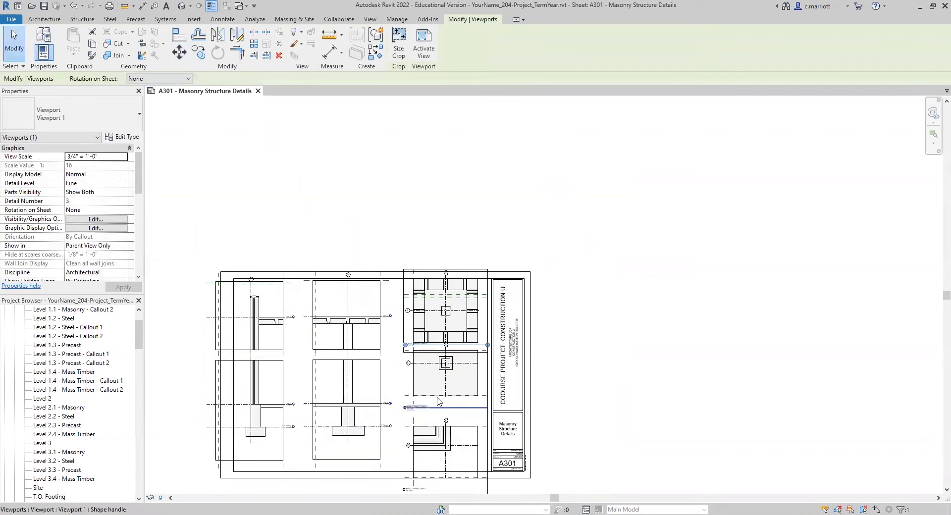
scroll(410, 432, up, 5)
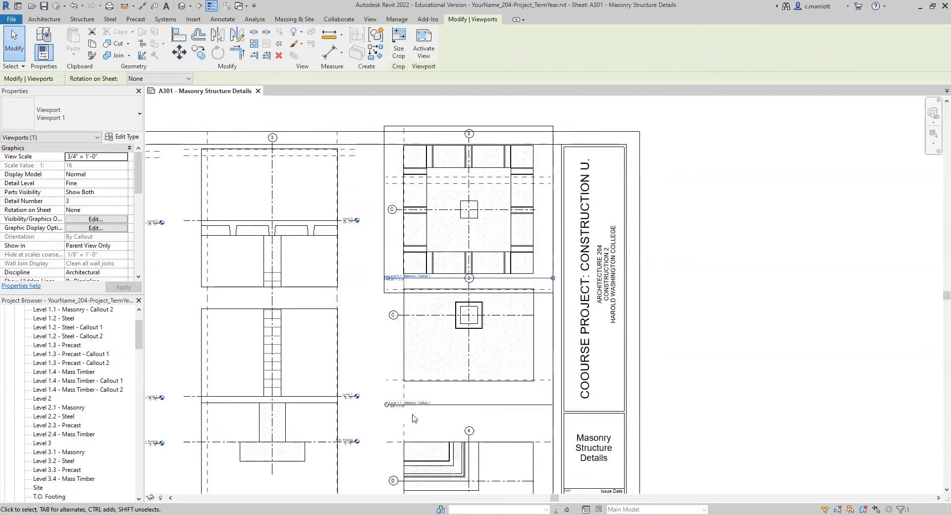
scroll(397, 353, down, 4)
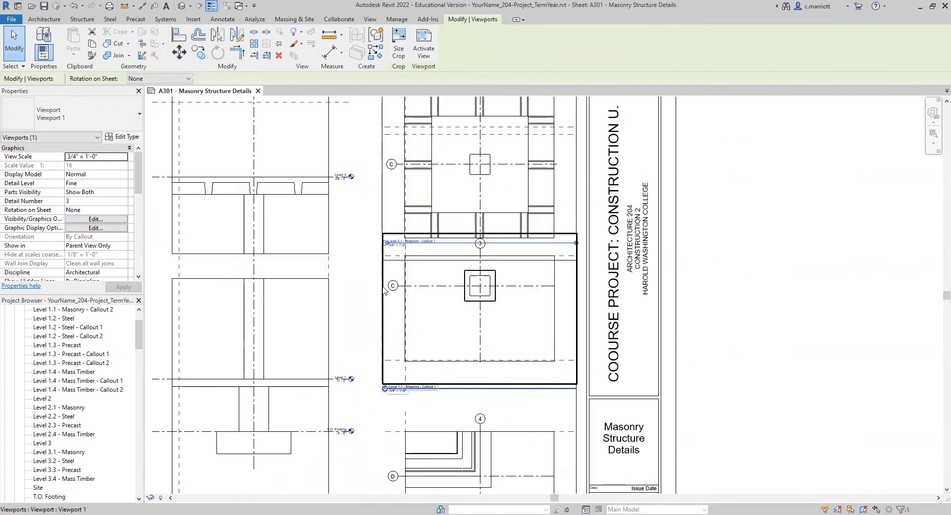
Nudge the Level 2.1 - Masonry - Callout 1 viewport slightly up toward the sheet border.
scroll(392, 234, down, 1)
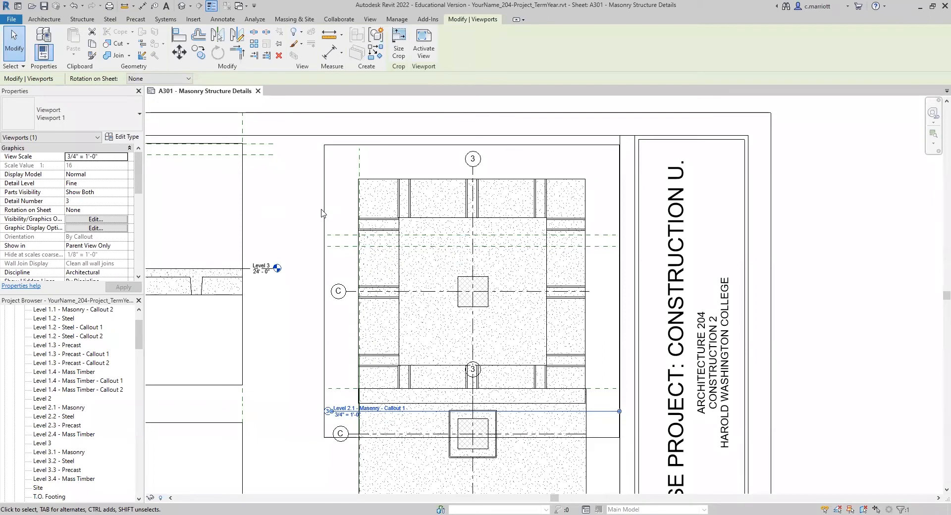
key(Up)
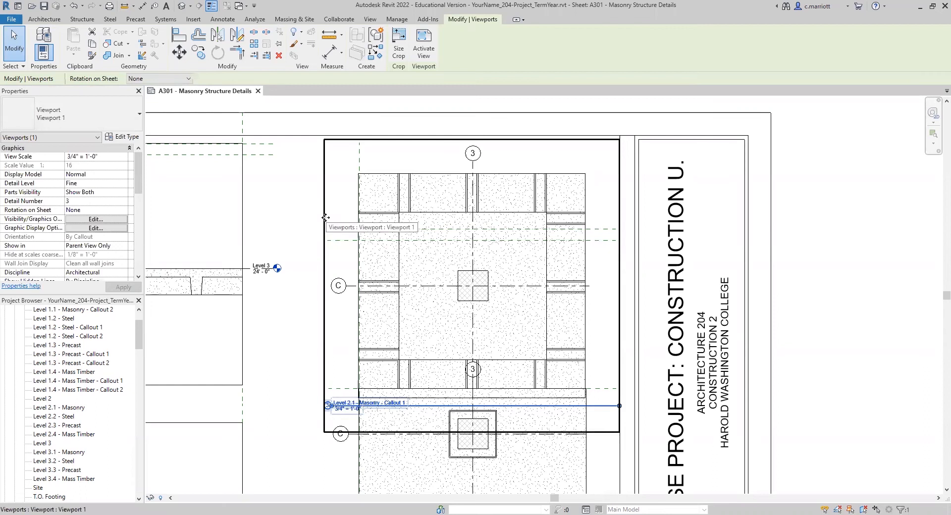
key(Escape)
click(222, 18)
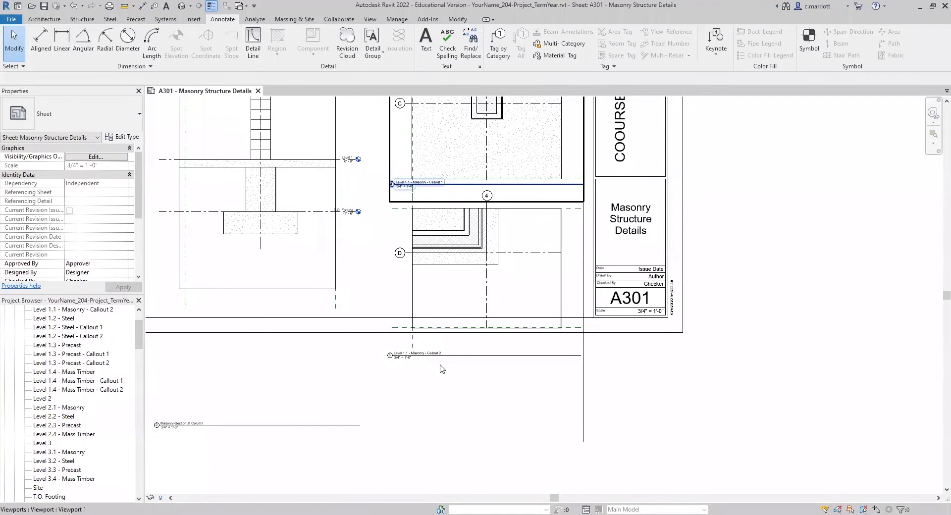
Move the Level 1.1 - Masonry - Callout 2 title up inside the sheet border, aligning its bubble with the Level 1.1 - Masonry - Callout 1 title.
scroll(445, 370, up, 3)
scroll(456, 254, down, 3)
scroll(457, 252, down, 2)
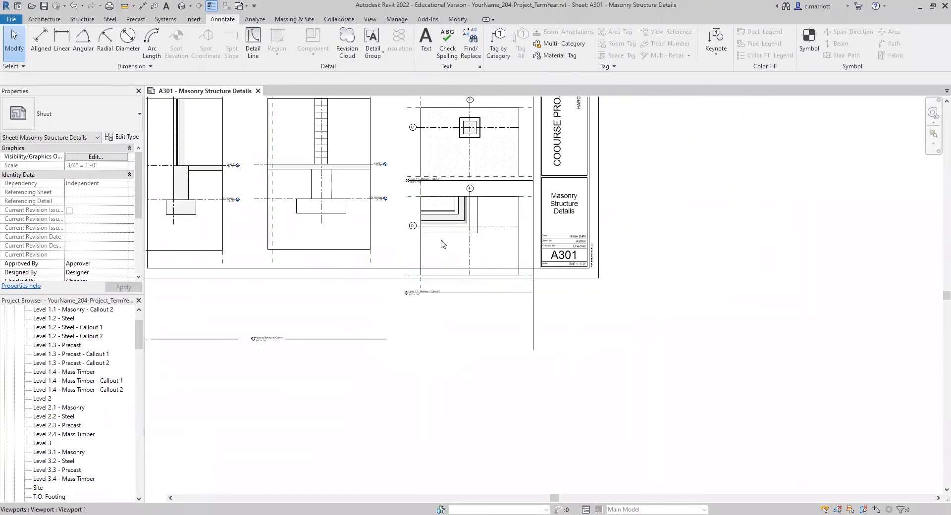
scroll(469, 208, up, 2)
scroll(469, 181, up, 2)
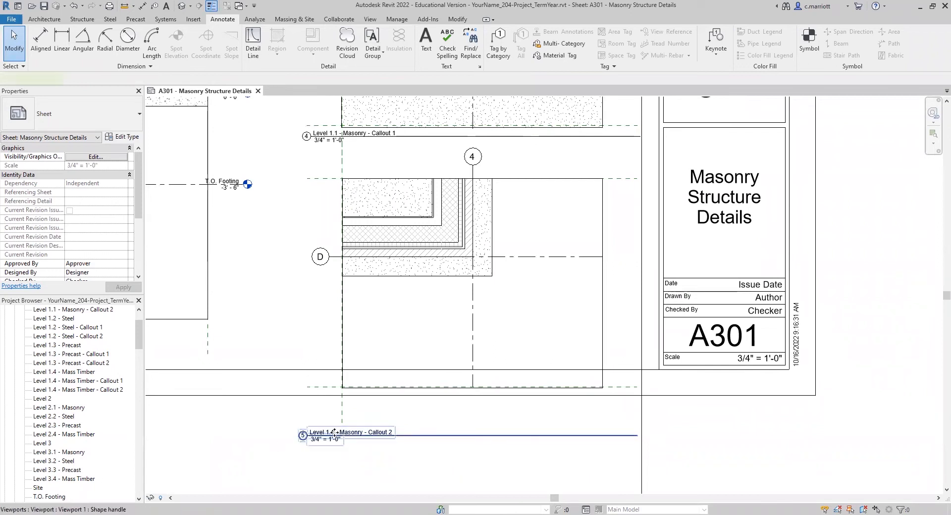
click(309, 440)
drag(309, 437, 316, 358)
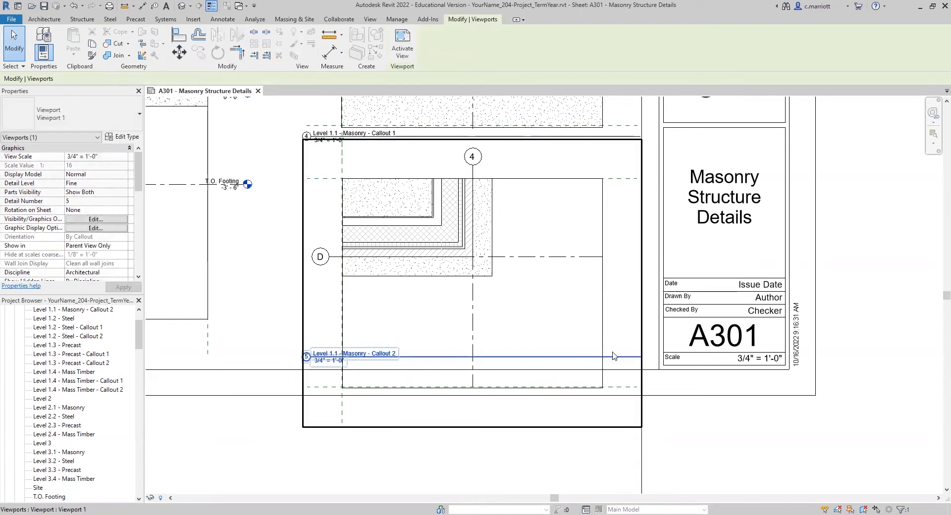
Adjust the free end of the Level 1.1 - Masonry - Callout 2 title line to meet the viewport edge beside the title block.
click(619, 311)
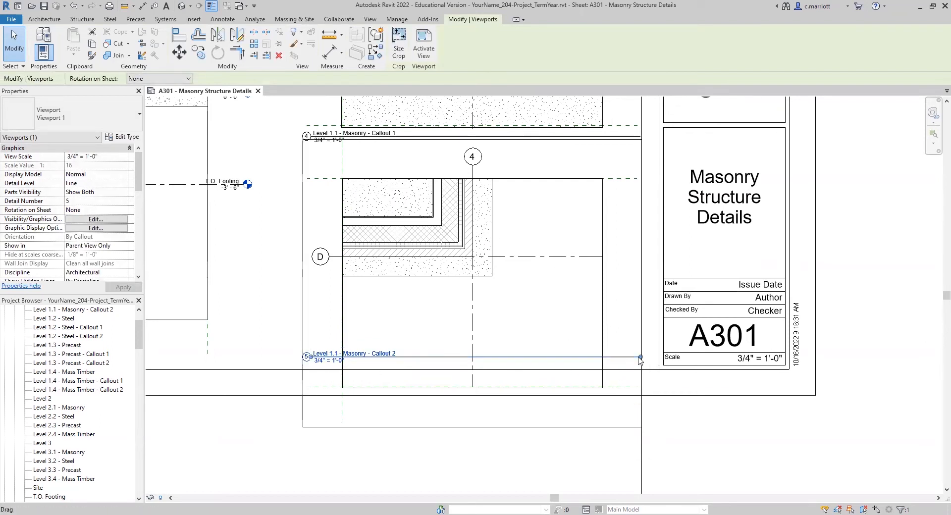
drag(641, 357, 642, 357)
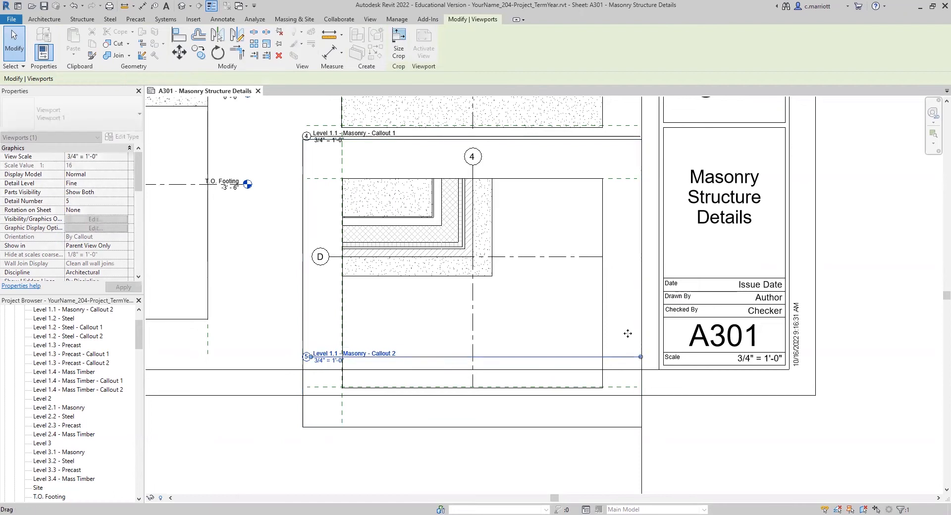
scroll(495, 327, down, 2)
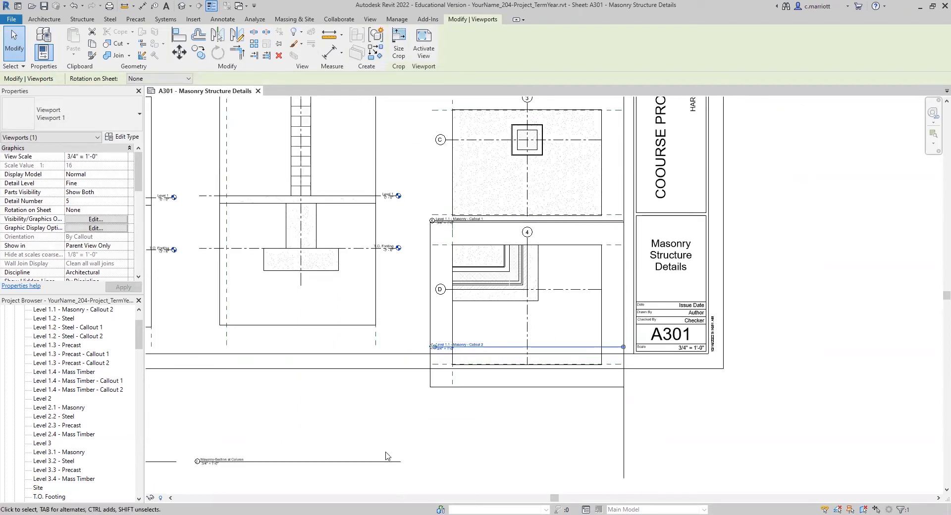
click(387, 454)
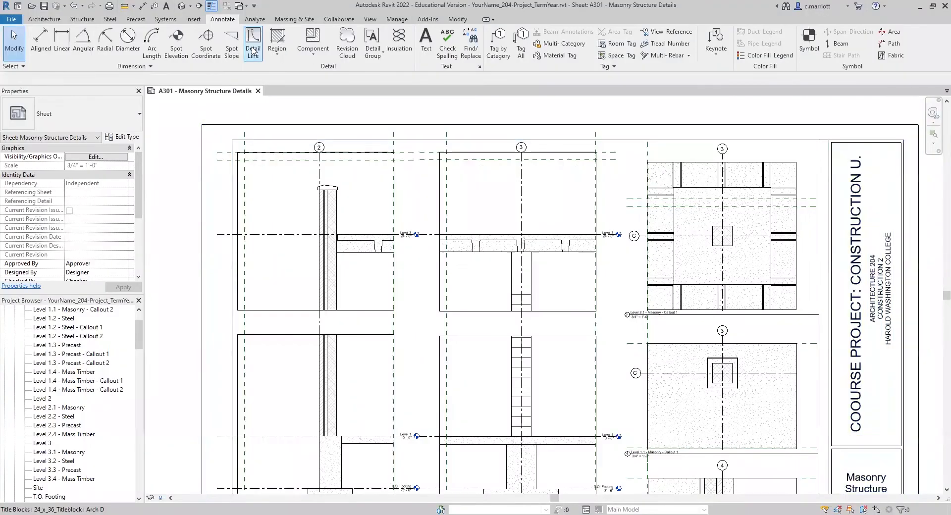
Start a thin detail line at the Level 3 marker of the masonry column section, extending it toward the neighbouring wall section.
click(253, 49)
click(614, 233)
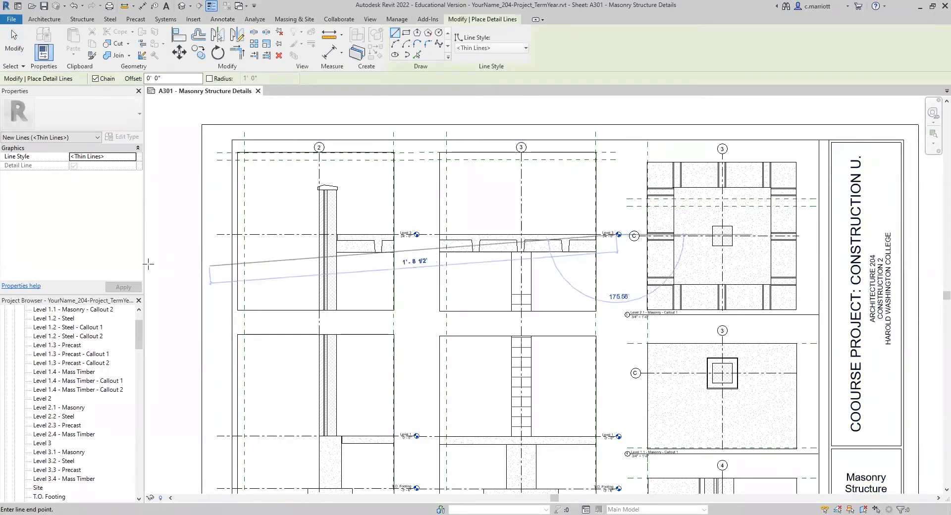
Finish the horizontal reference detail line along Level 3 across both section views and exit the line command.
click(162, 234)
key(Escape)
key(Escape)
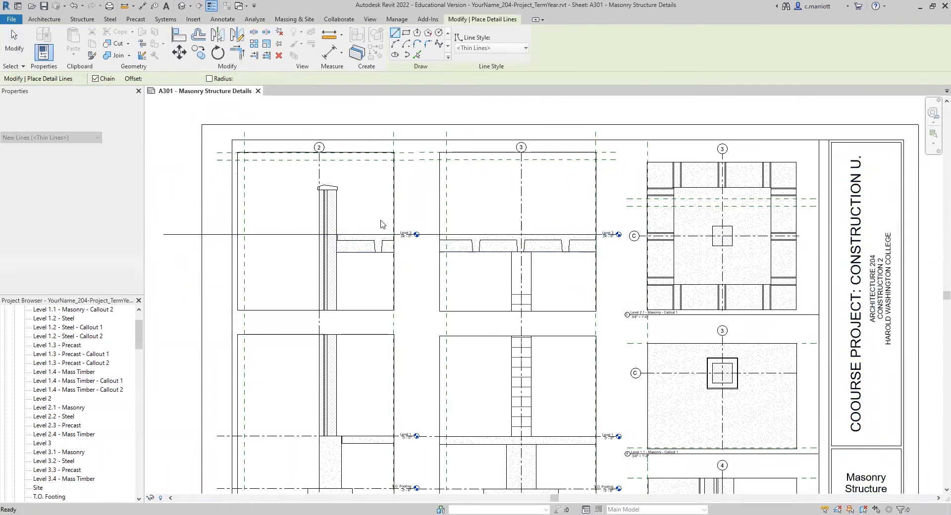
Examine how the Level 3 lines of the wall and column sections line up with the reference line.
scroll(377, 240, up, 3)
scroll(416, 247, down, 4)
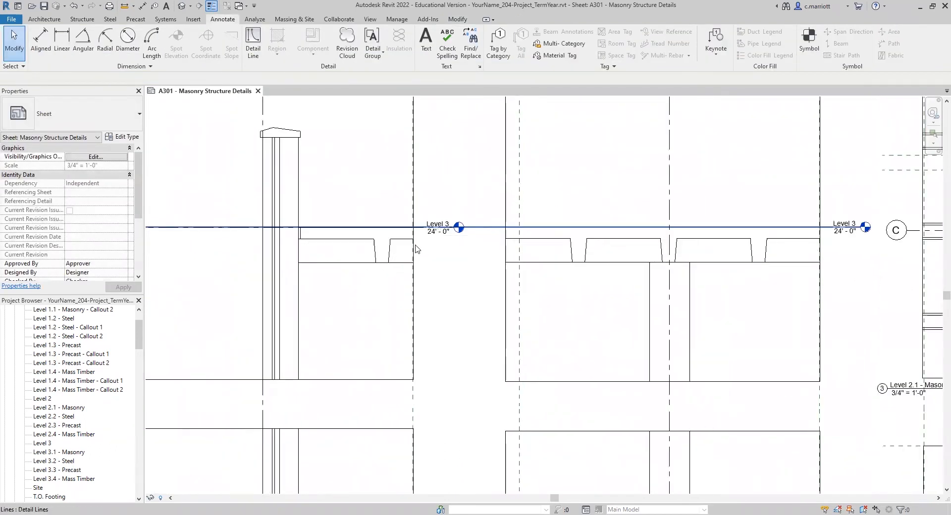
scroll(235, 255, down, 1)
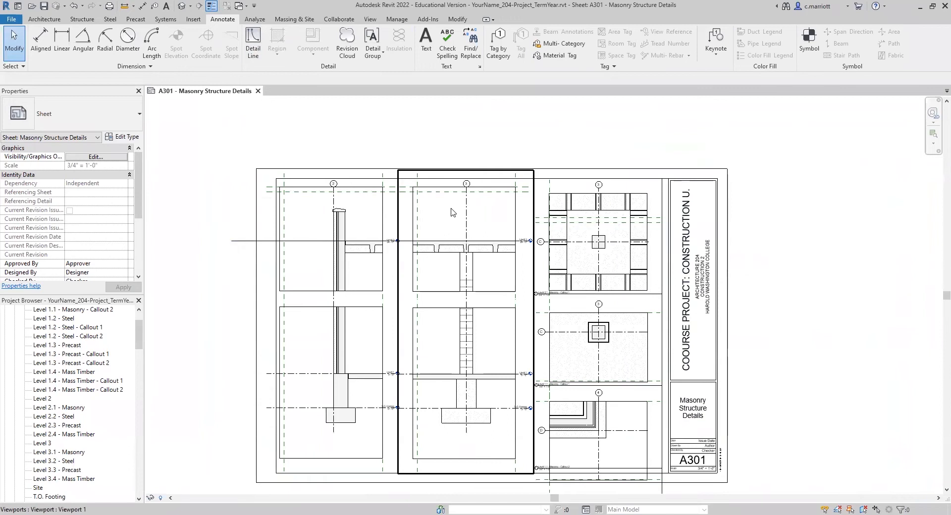
scroll(610, 179, up, 1)
scroll(501, 174, up, 2)
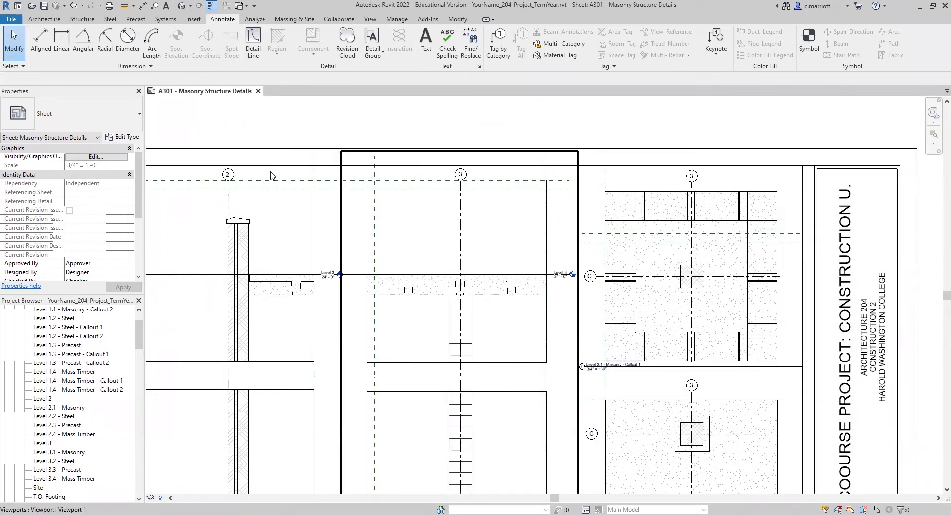
scroll(385, 213, down, 1)
scroll(374, 216, down, 1)
scroll(348, 238, down, 2)
scroll(357, 293, up, 2)
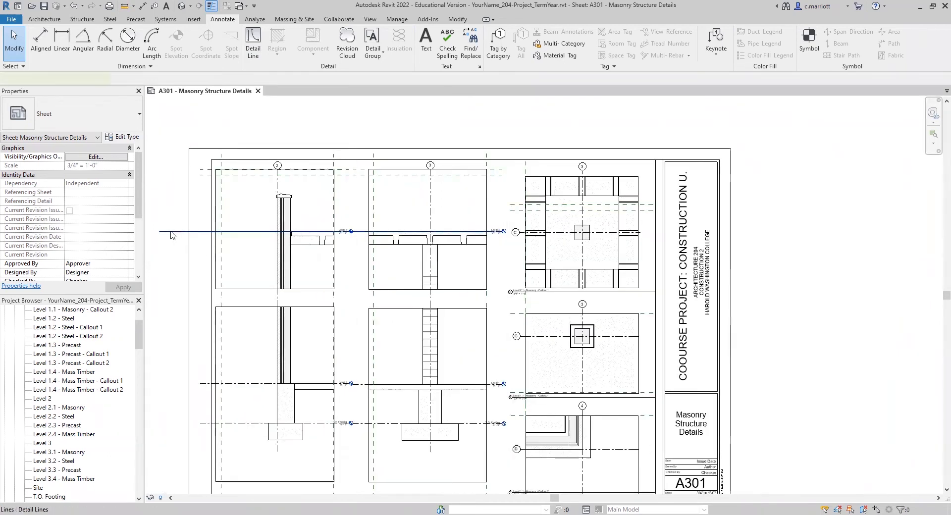
Delete the reference detail line running along Level 3.
click(171, 231)
key(Delete)
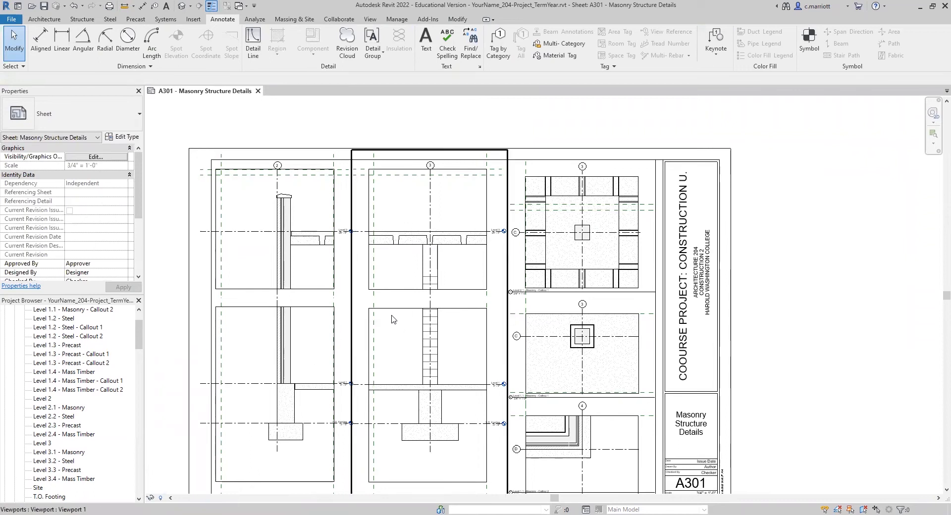
Move the lower view region of the column section down toward the bottom edge of the sheet.
scroll(391, 319, down, 2)
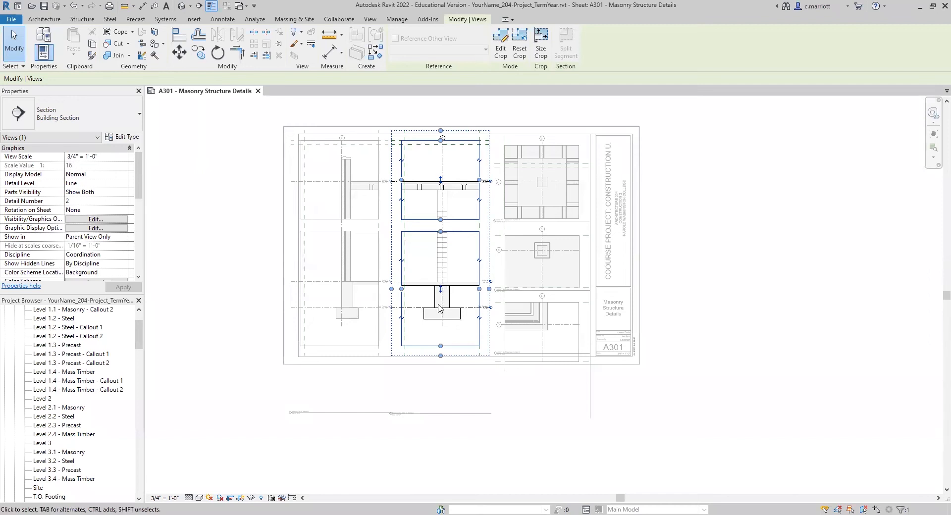
scroll(441, 293, up, 3)
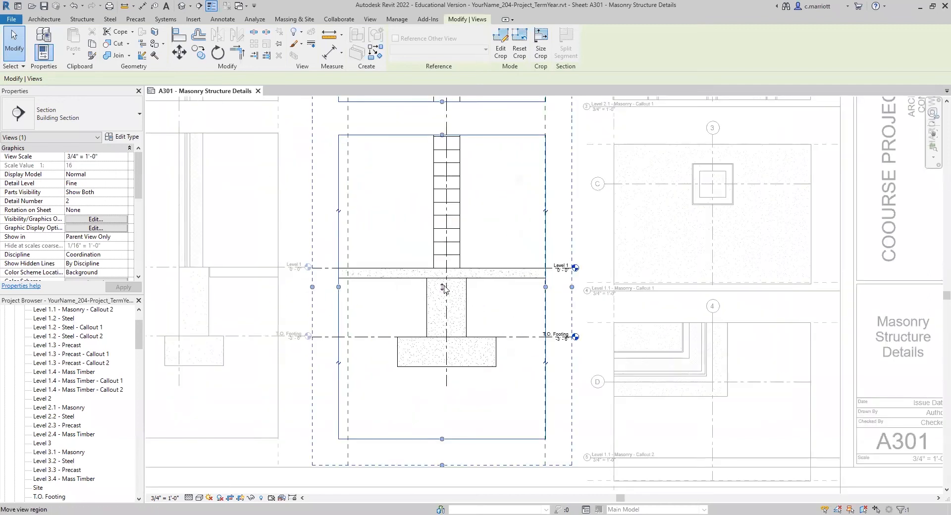
drag(442, 290, 443, 327)
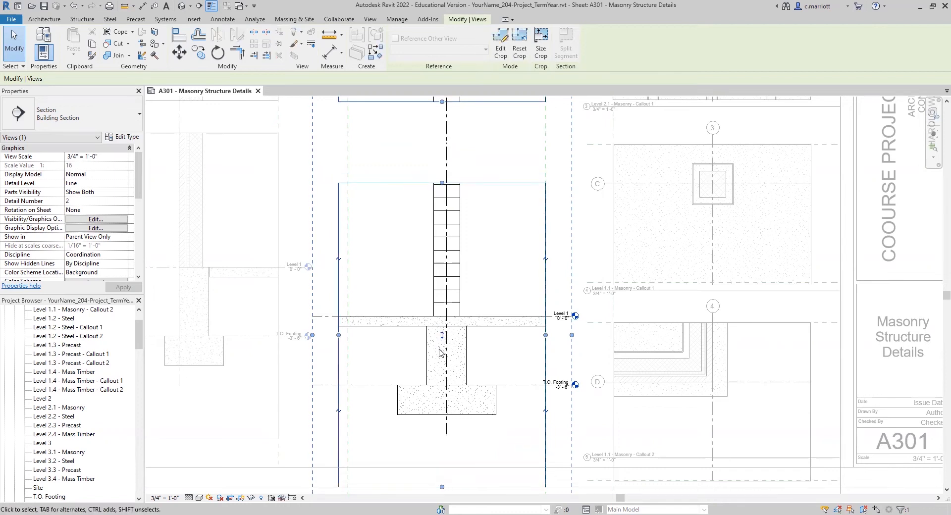
scroll(464, 226, down, 1)
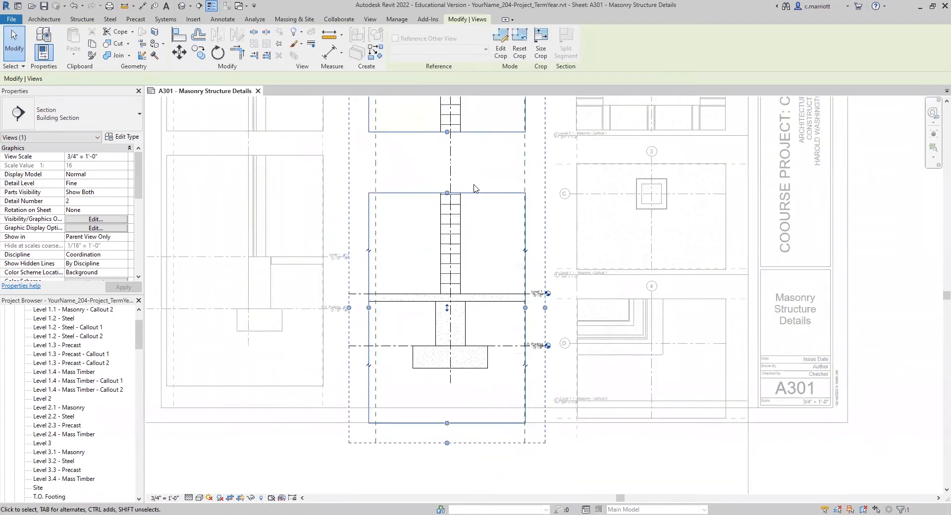
Extend the bottom of the column section's upper crop region downward to narrow the gap, and deactivate the view.
scroll(475, 181, down, 1)
scroll(453, 166, down, 1)
drag(450, 167, 456, 188)
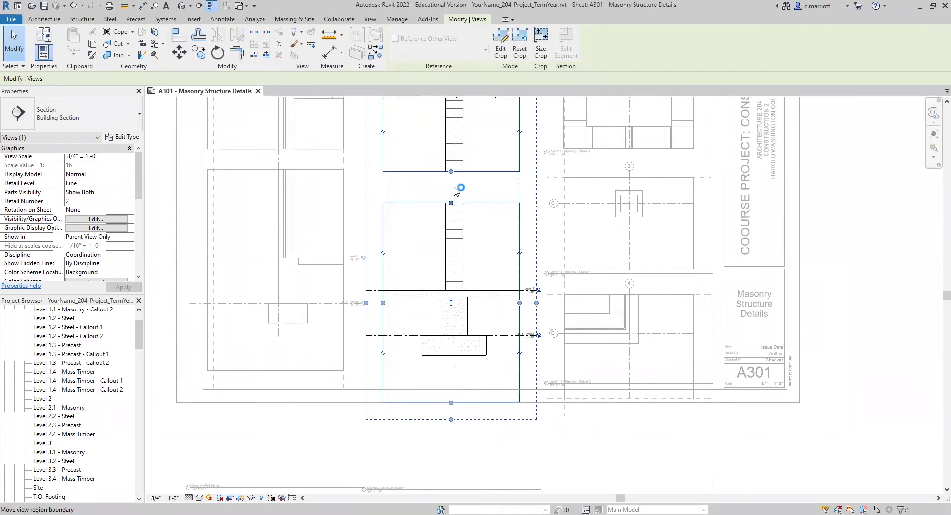
scroll(455, 184, down, 2)
middle_drag(466, 201, 447, 299)
middle_drag(444, 336, 467, 287)
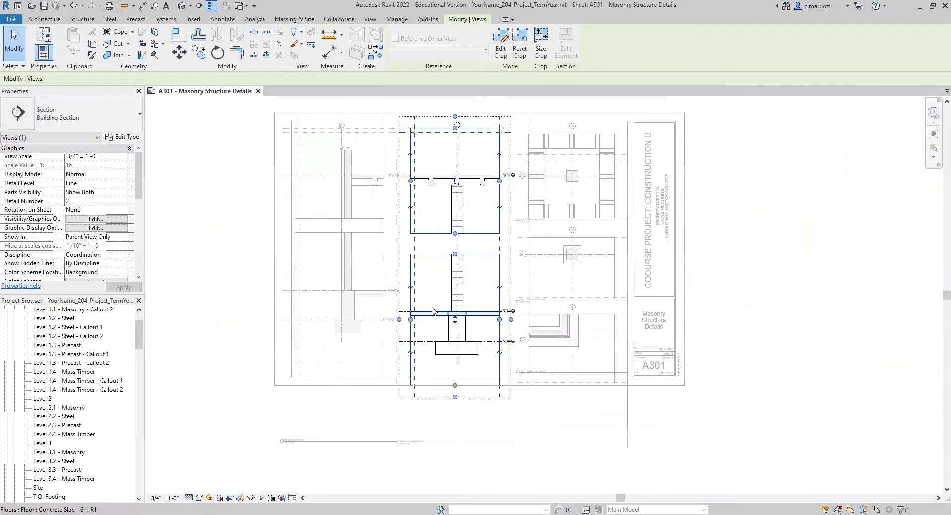
click(361, 428)
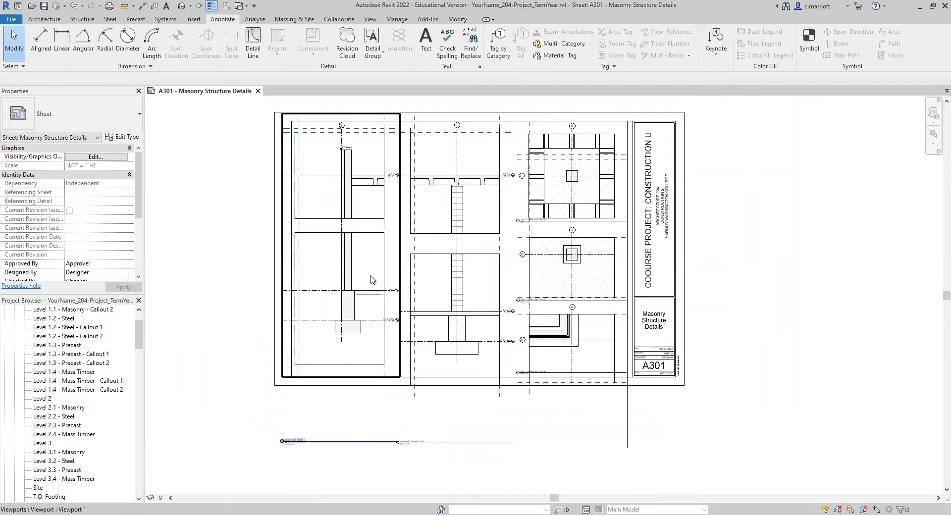
Activate the wall section, move its lower view region down until Level 1 aligns with the column section, and deactivate the view.
click(381, 212)
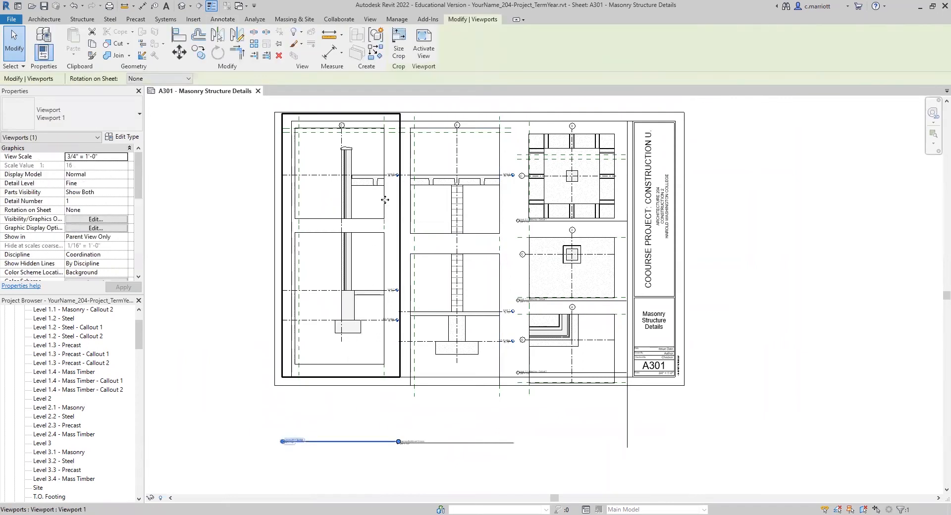
double_click(386, 203)
click(346, 284)
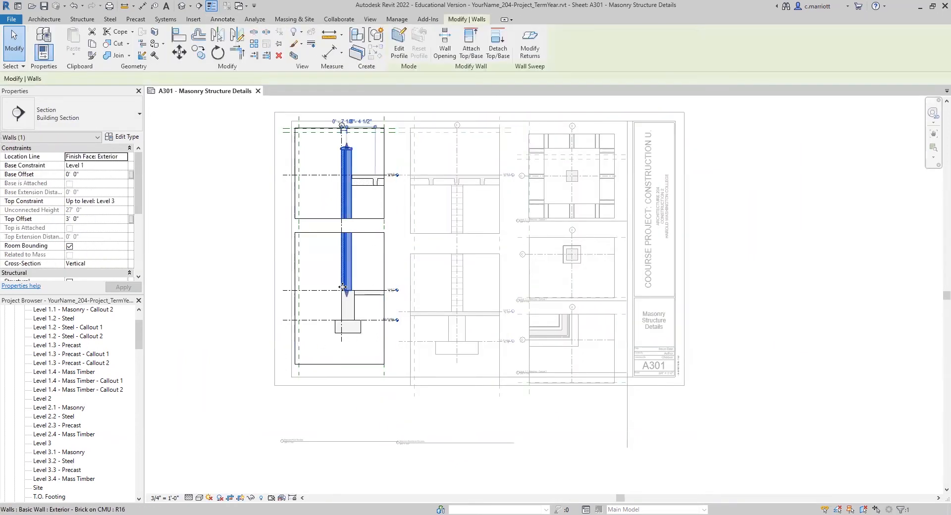
click(385, 280)
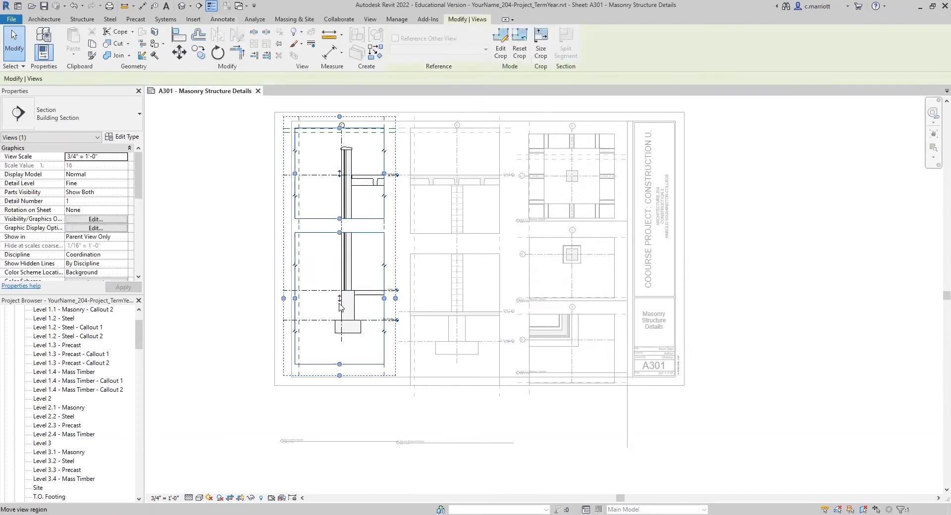
scroll(336, 304, up, 5)
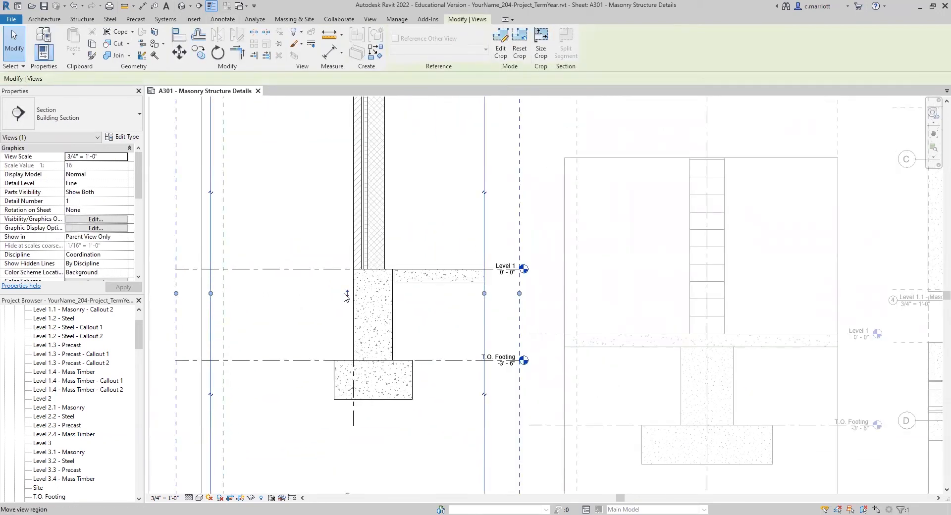
drag(347, 294, 348, 355)
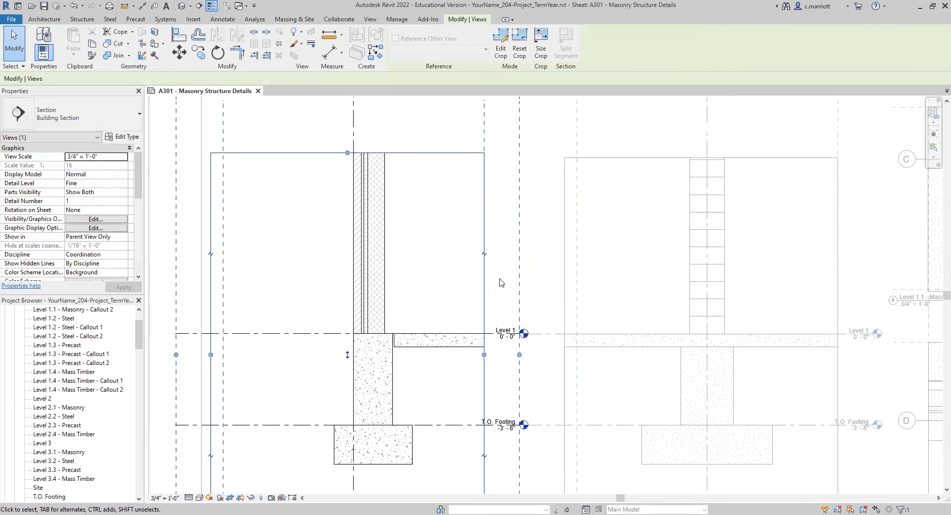
key(Escape)
scroll(446, 329, down, 5)
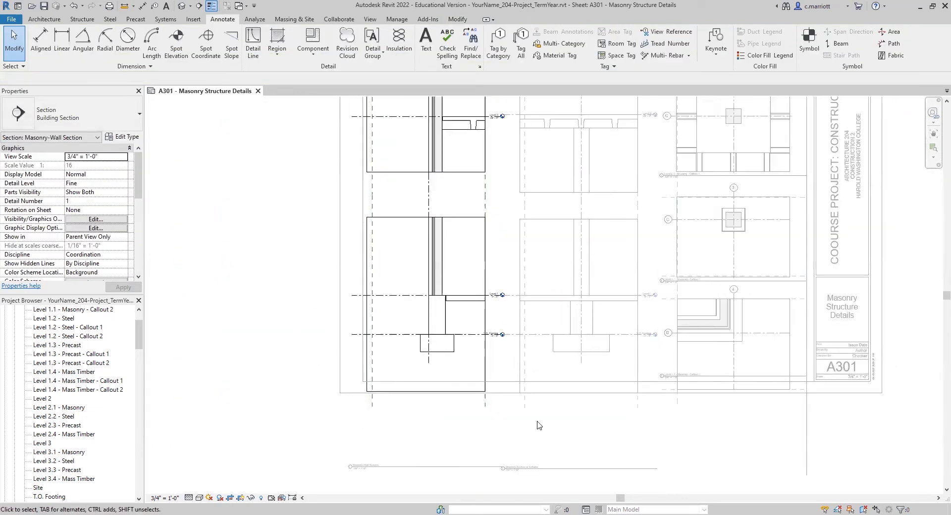
double_click(540, 443)
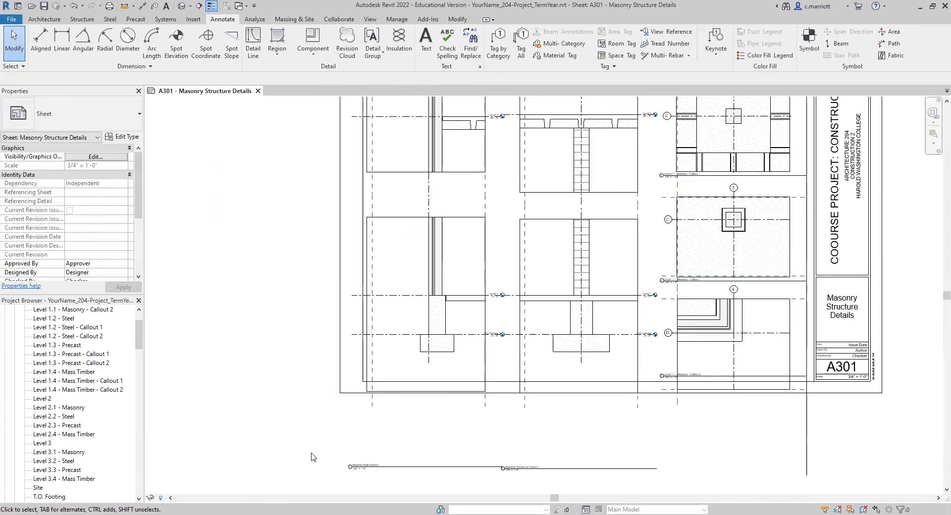
Move the wall section's view title up beneath its section, in line with the Level 1.1 - Masonry - Callout 2 title.
click(360, 468)
scroll(696, 378, up, 2)
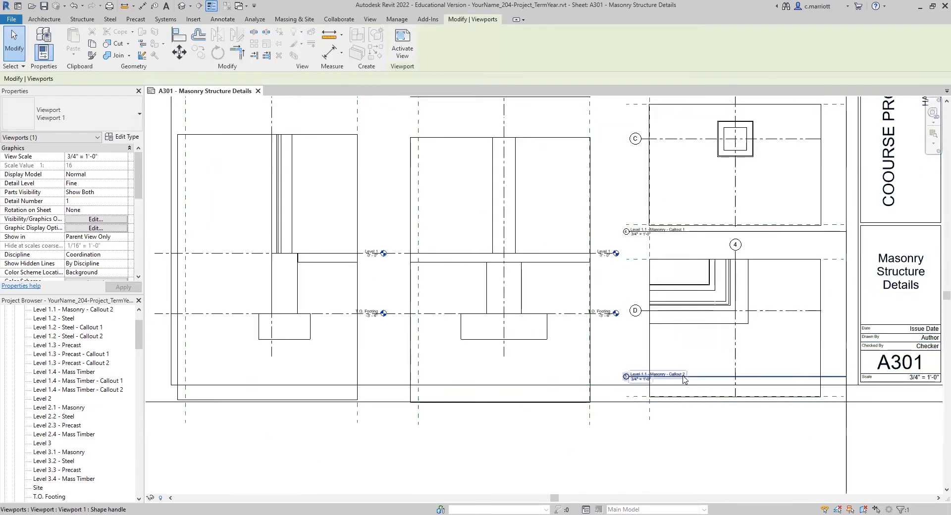
scroll(683, 378, up, 1)
scroll(513, 381, down, 1)
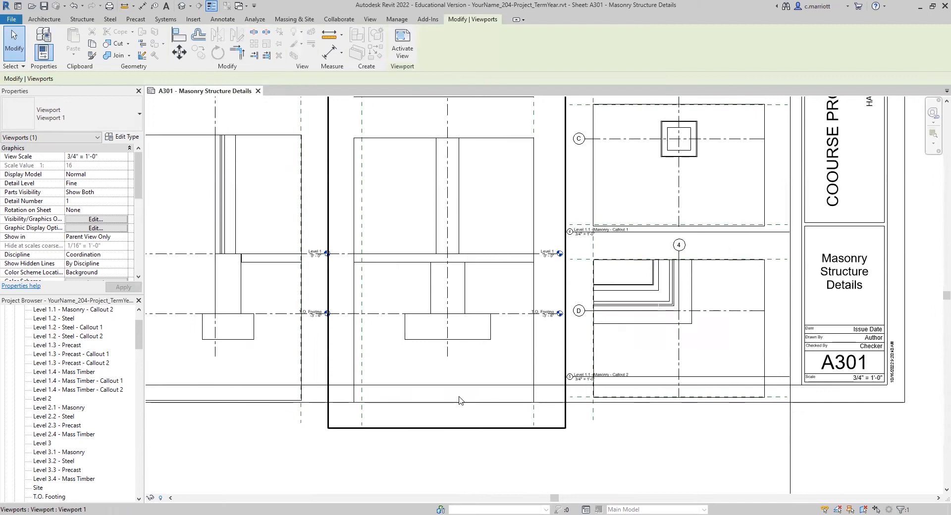
scroll(460, 400, down, 2)
drag(304, 463, 291, 385)
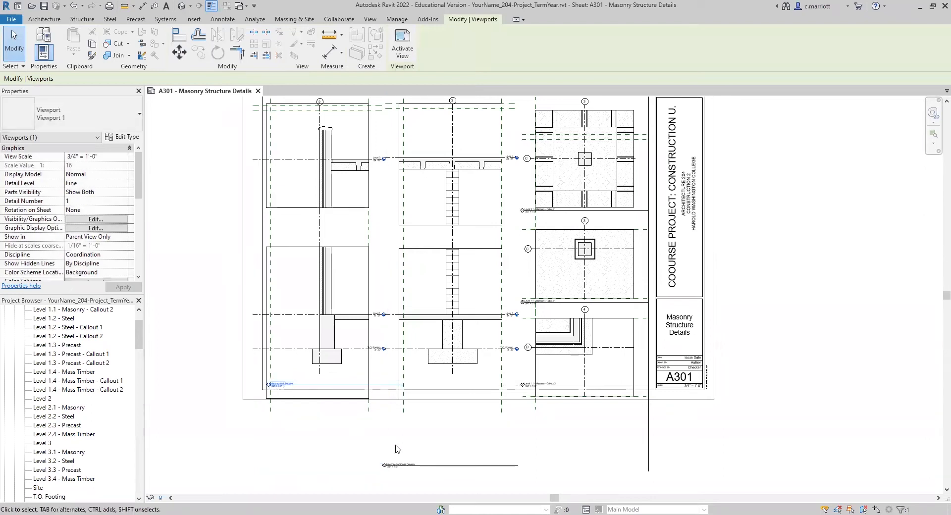
Shorten the wall section's title line to end at the crop region's far edge.
click(368, 365)
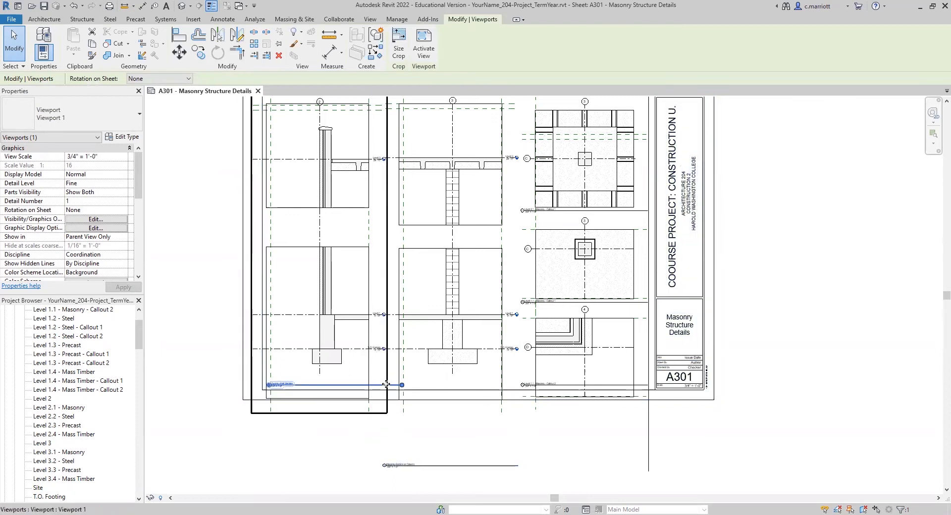
click(314, 429)
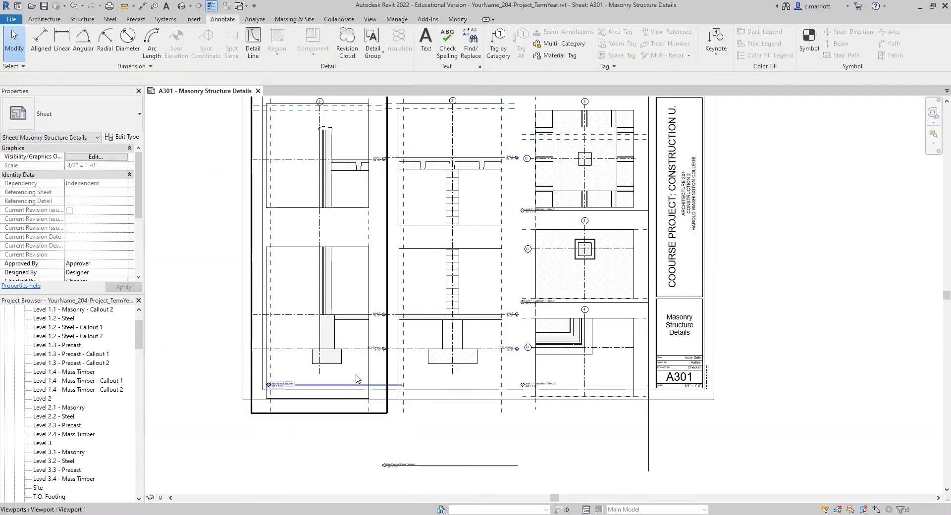
click(371, 364)
click(365, 425)
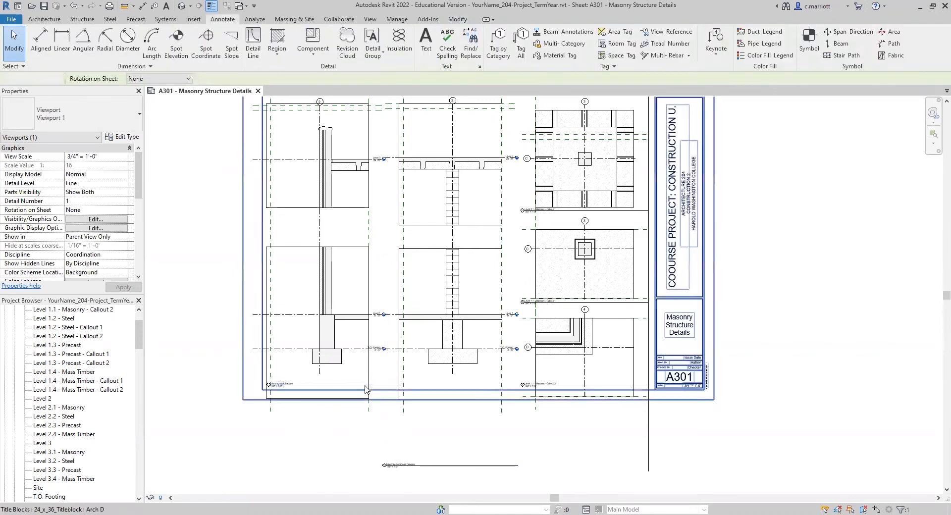
click(369, 363)
drag(401, 386, 369, 391)
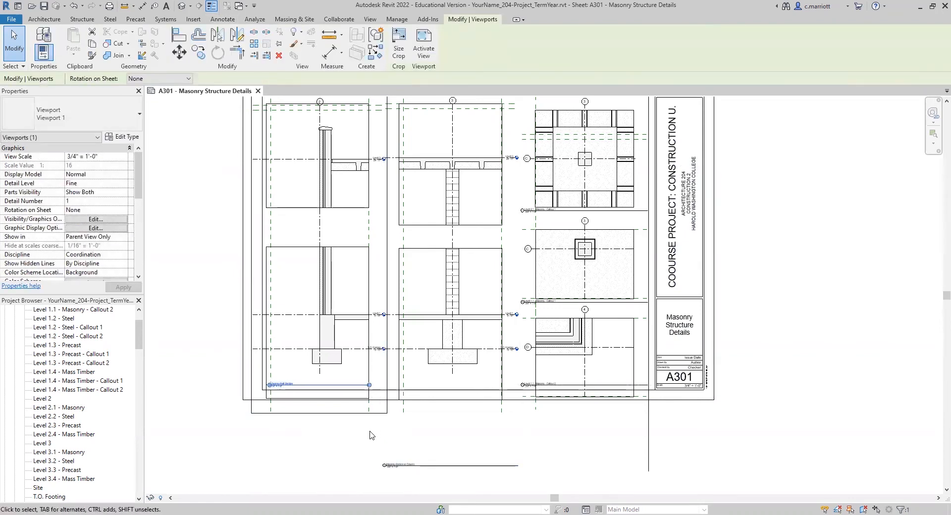
click(370, 435)
Move the column section's view title in line with the neighbouring titles and shorten its line to the crop width.
click(395, 465)
drag(394, 465, 410, 389)
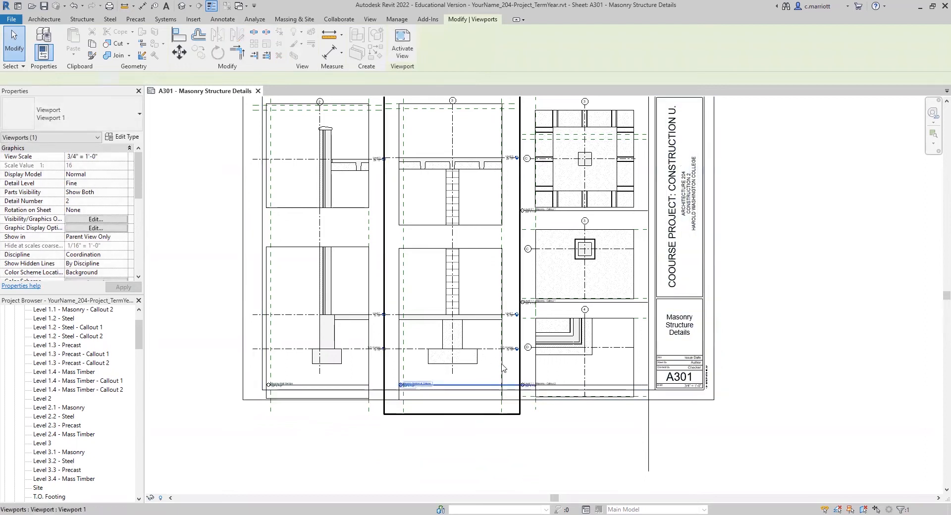
drag(535, 385, 501, 387)
click(415, 436)
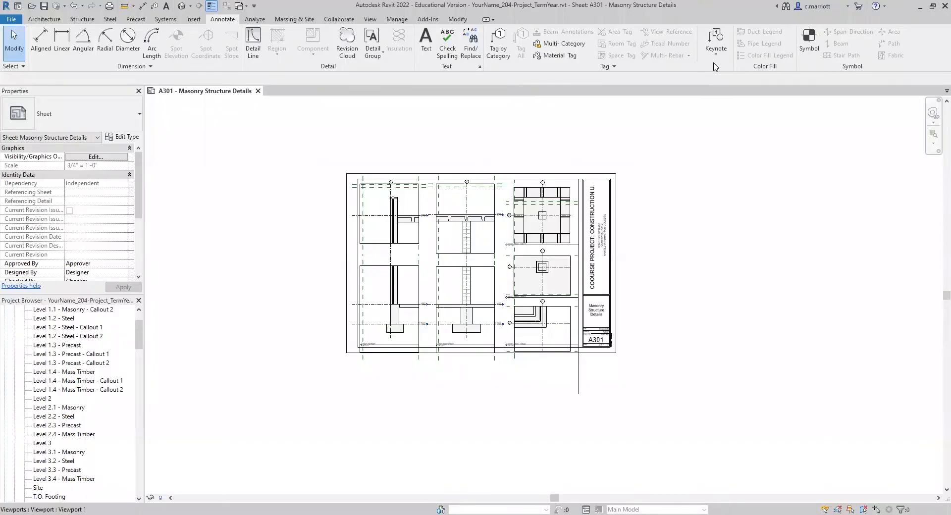
Activate the wall section and extend its upper crop region downward to match the column section's upper region.
scroll(451, 214, up, 5)
click(425, 220)
double_click(424, 219)
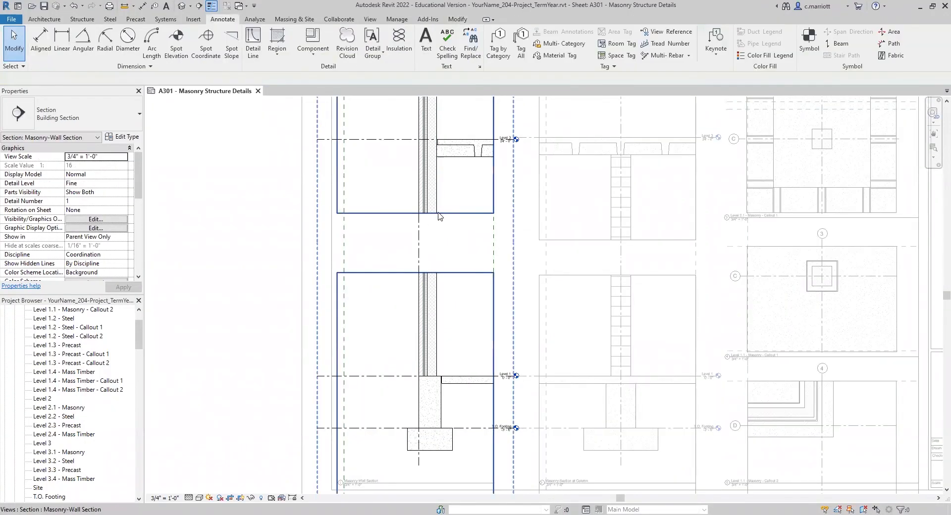
click(418, 214)
drag(417, 214, 411, 242)
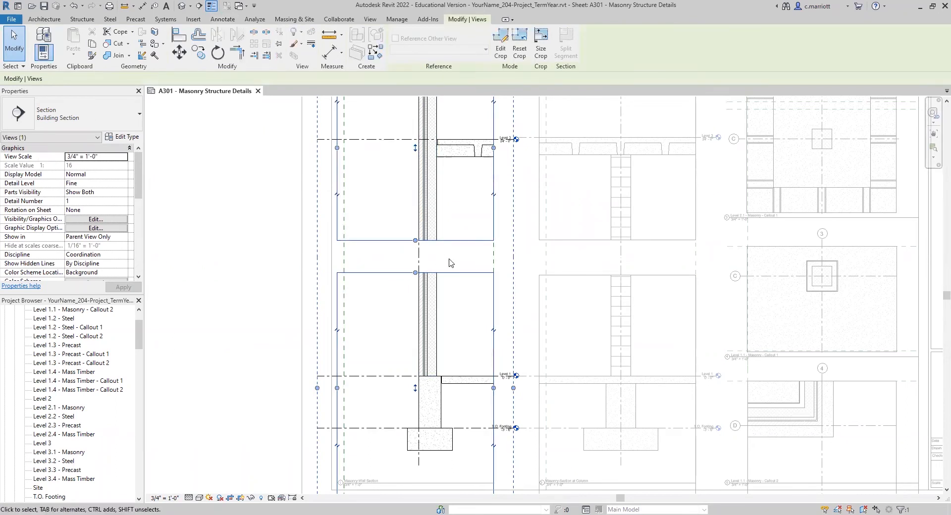
click(450, 262)
scroll(458, 240, down, 2)
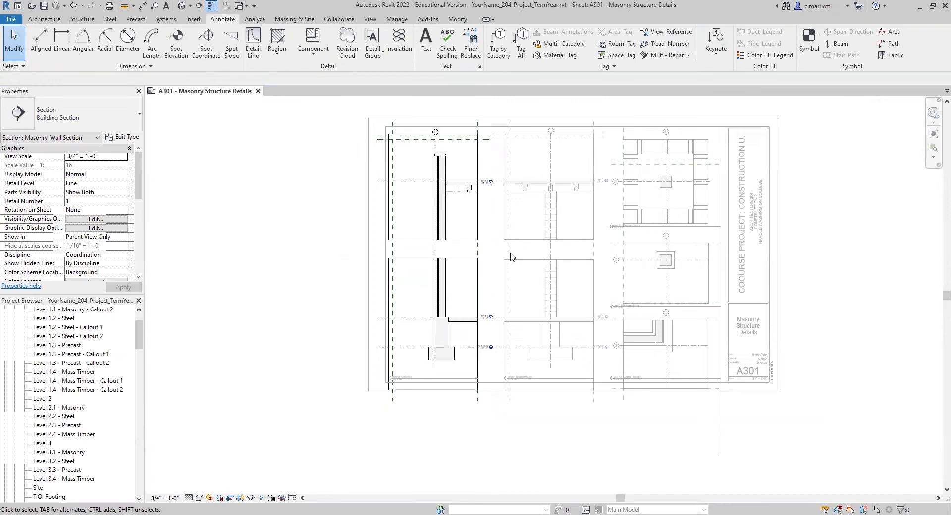
scroll(241, 357, up, 1)
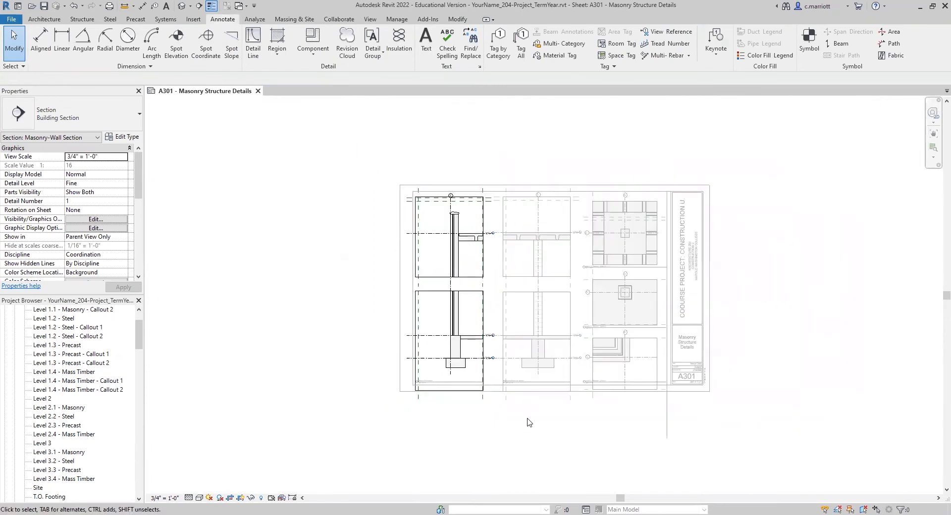
scroll(489, 421, down, 2)
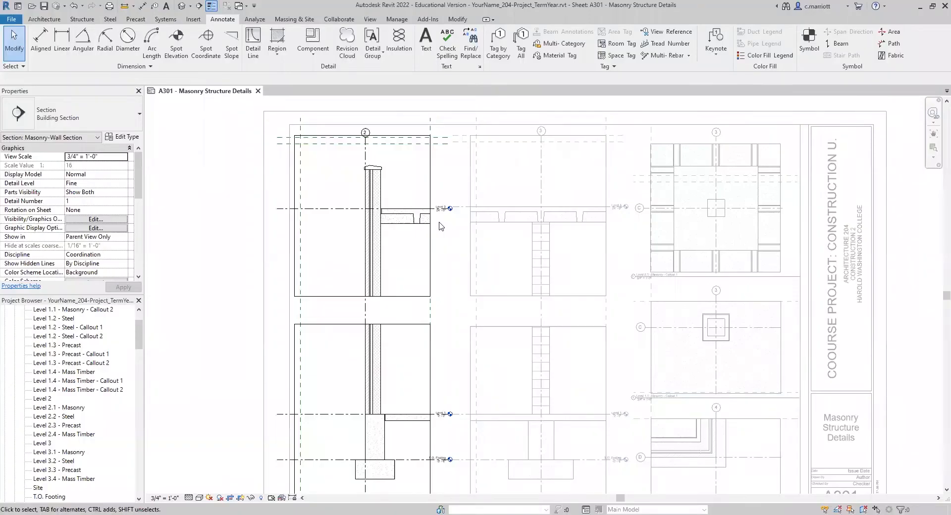
scroll(498, 202, up, 2)
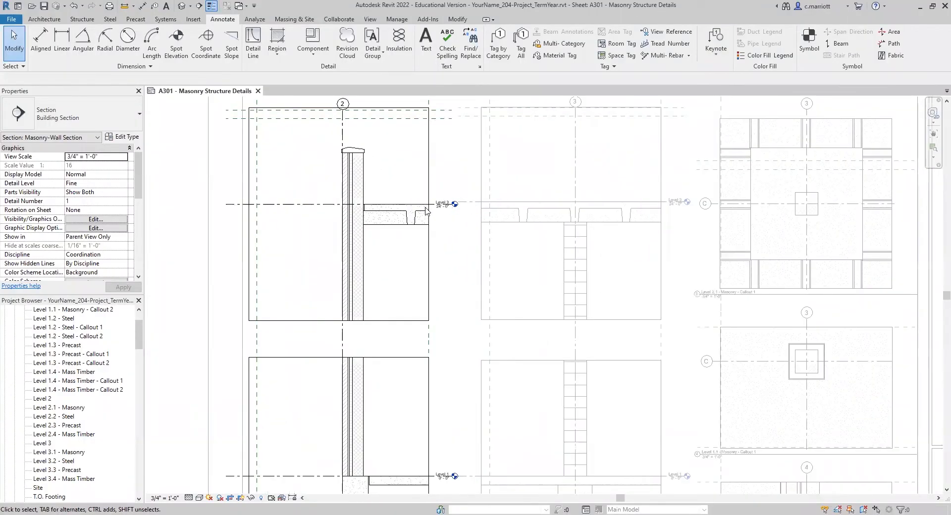
Examine the wall section's level heads and crop regions against the neighbouring column section on the sheet.
scroll(432, 206, up, 1)
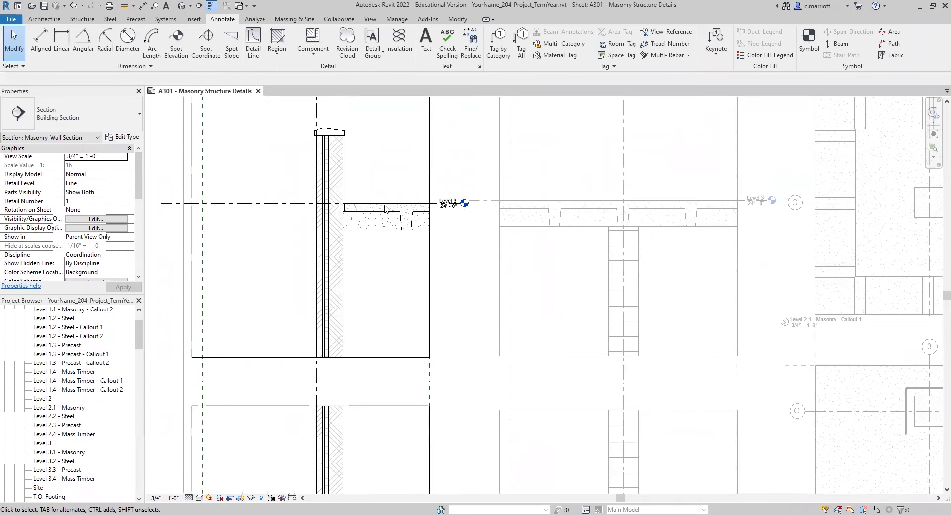
scroll(446, 207, down, 1)
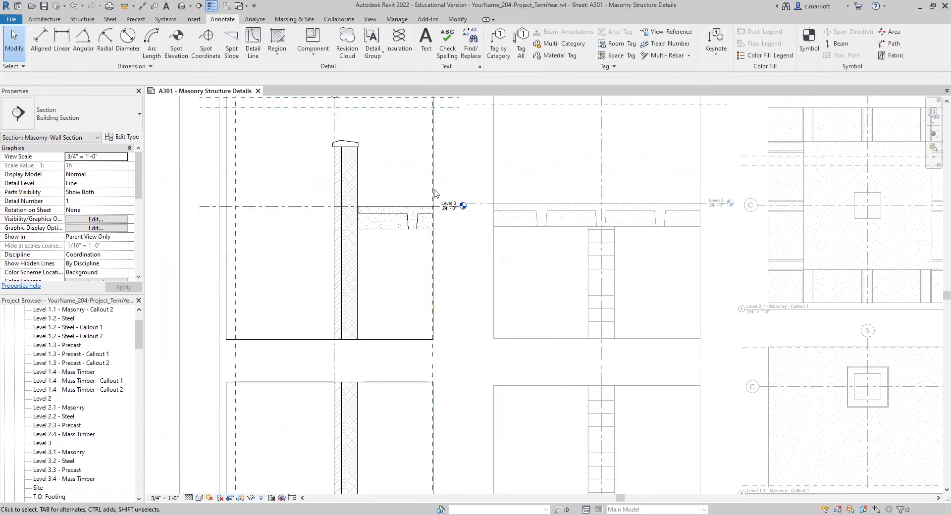
scroll(443, 264, down, 3)
scroll(448, 413, up, 3)
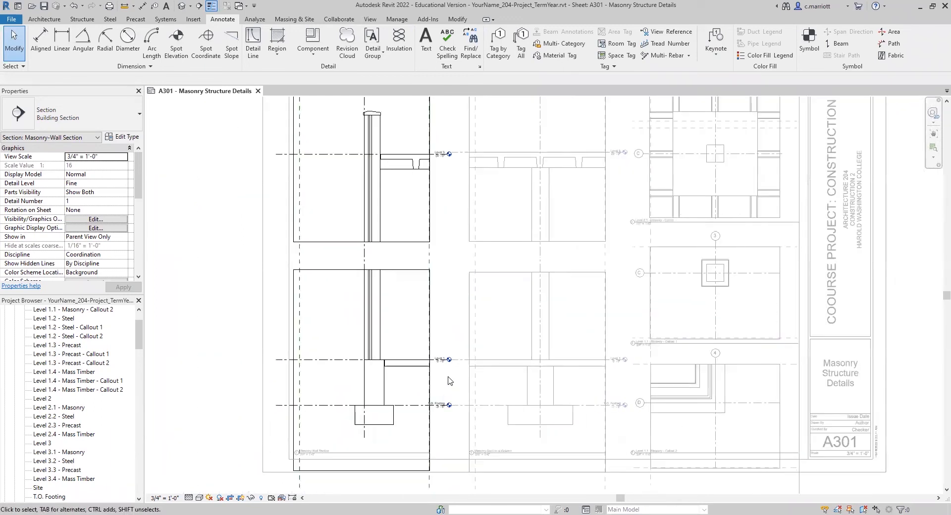
click(429, 229)
scroll(429, 229, down, 2)
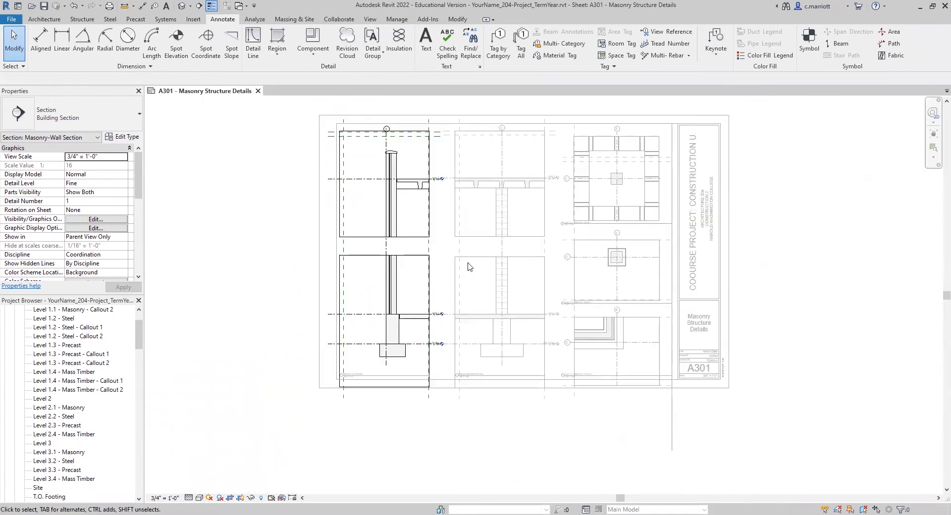
scroll(430, 190, up, 4)
scroll(419, 168, up, 2)
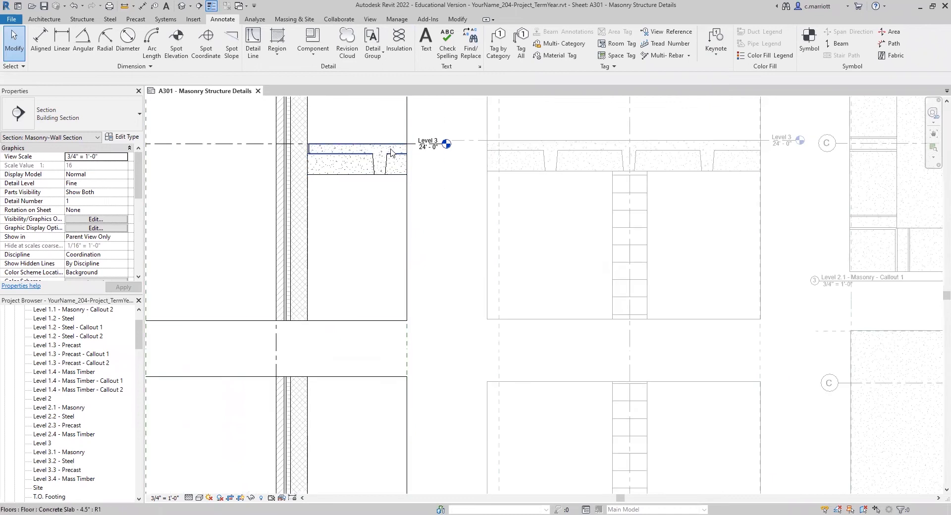
scroll(453, 230, down, 5)
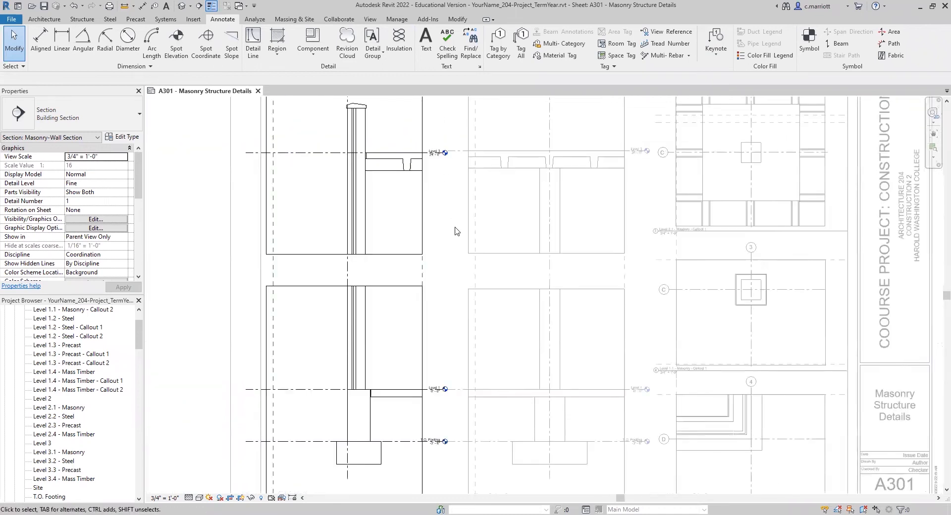
scroll(455, 238, up, 3)
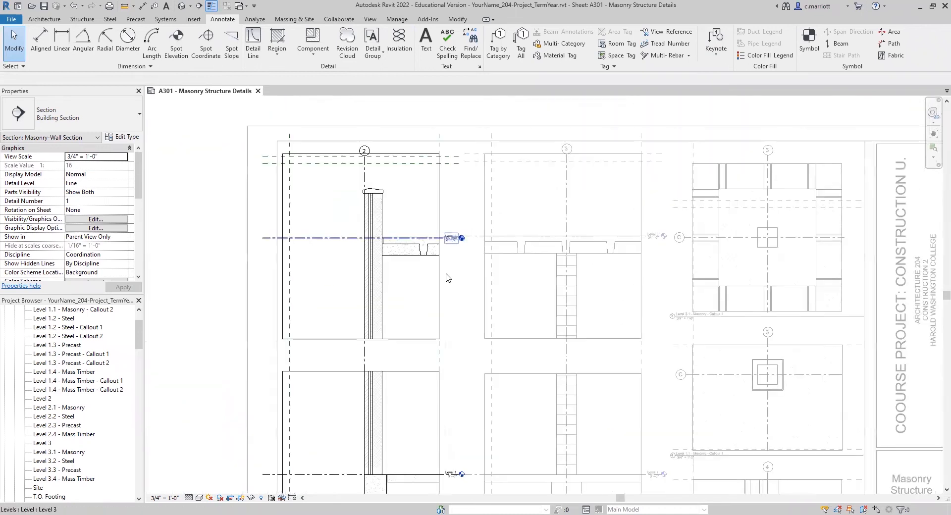
scroll(447, 318, down, 2)
scroll(429, 308, up, 5)
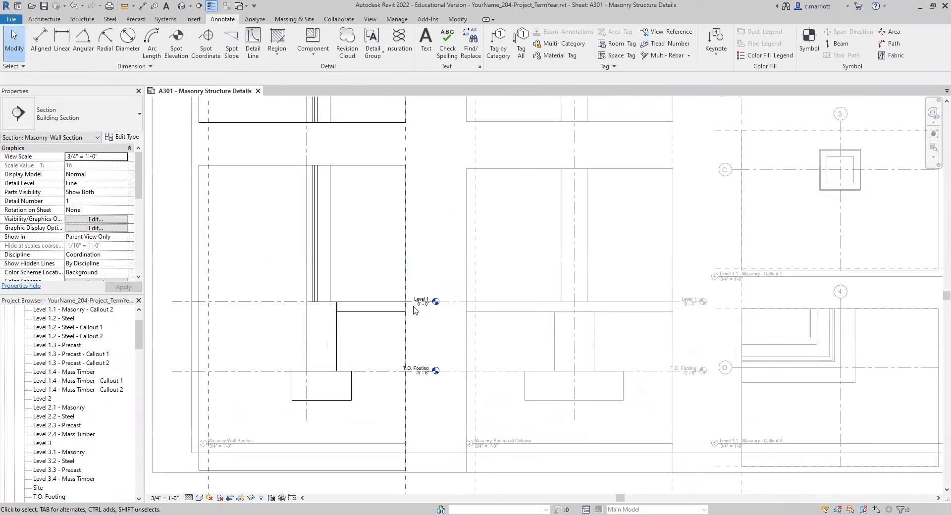
click(405, 288)
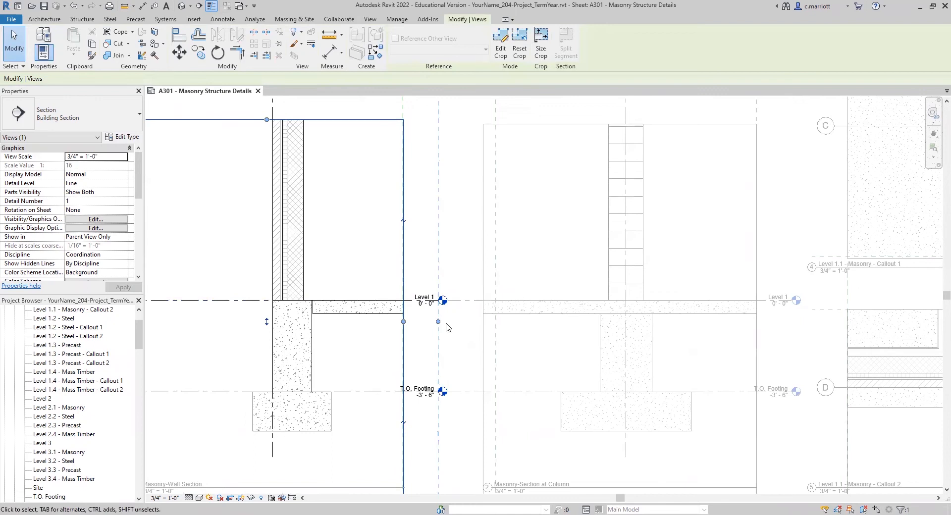
click(381, 271)
double_click(403, 277)
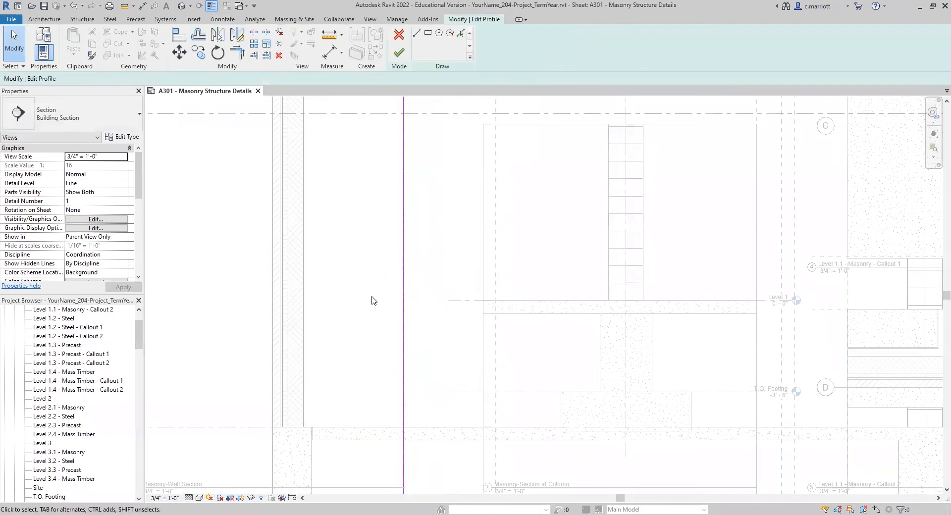
scroll(431, 307, down, 5)
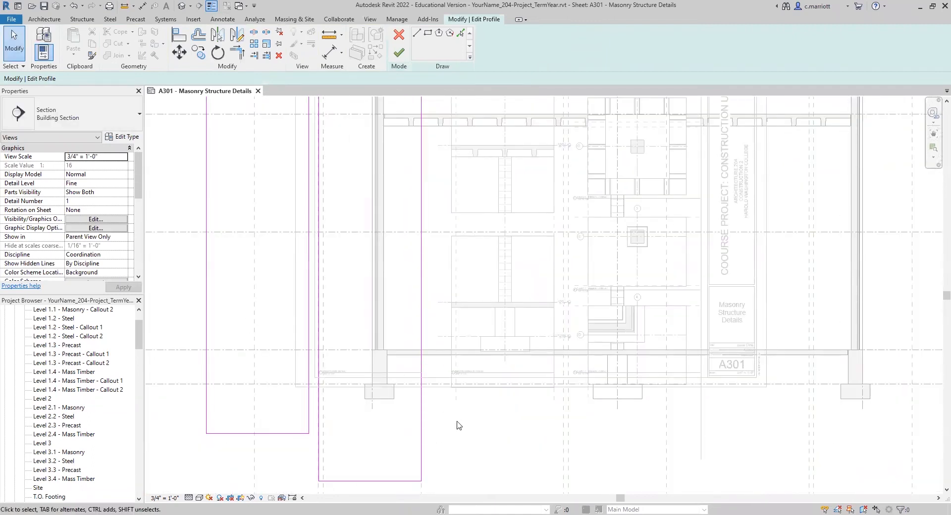
click(397, 55)
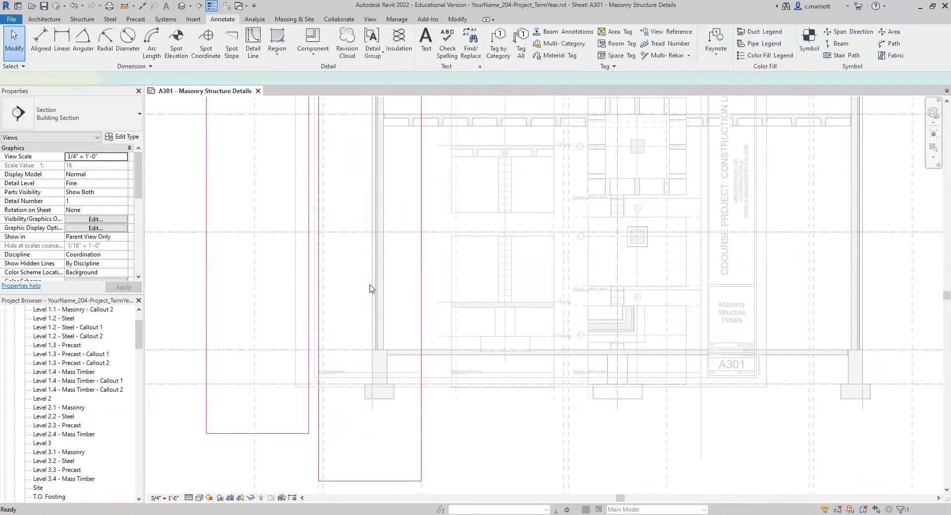
Hide the level heads of Level 1, T.O. Footing and Level 3 in the wall section, on the side facing the column section.
scroll(423, 319, up, 4)
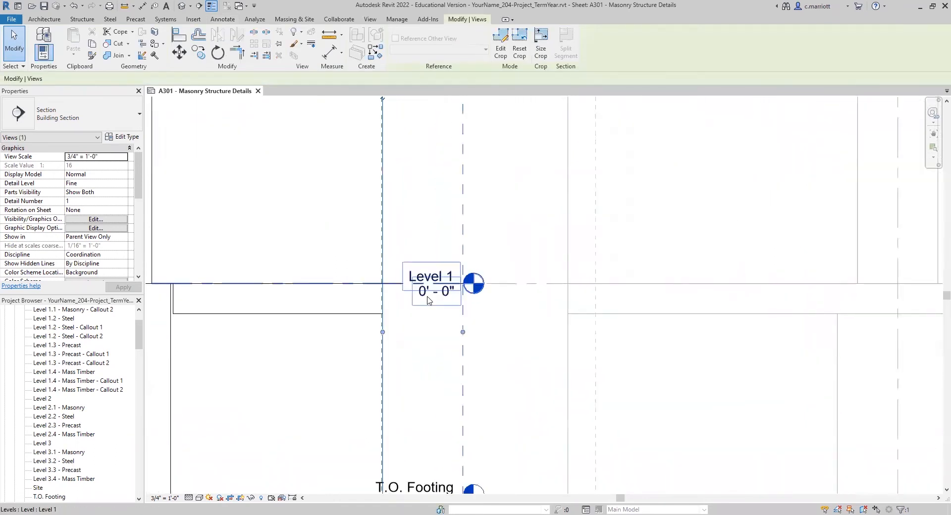
click(430, 301)
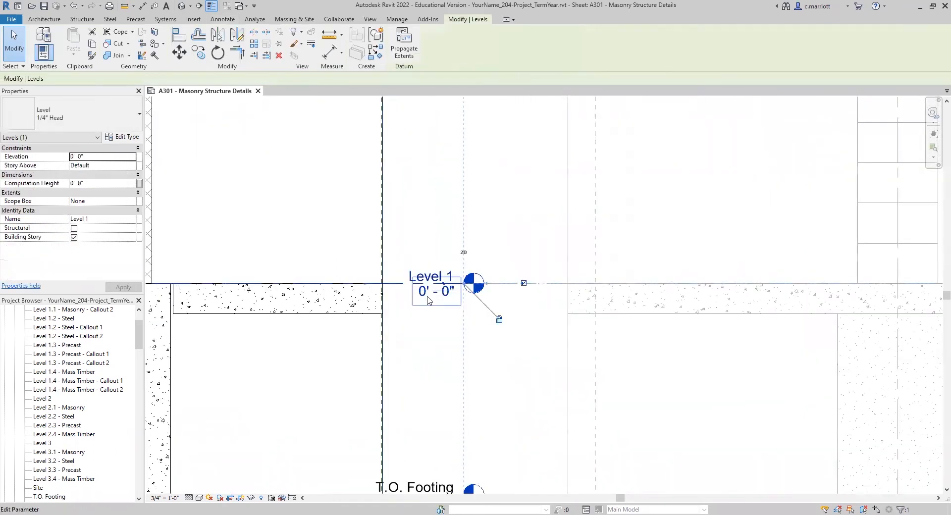
click(524, 284)
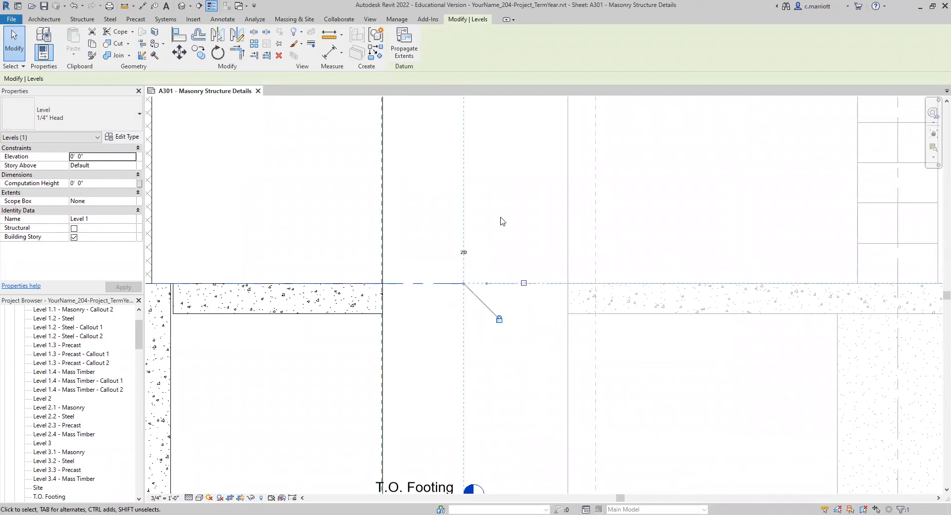
key(Escape)
scroll(501, 268, down, 3)
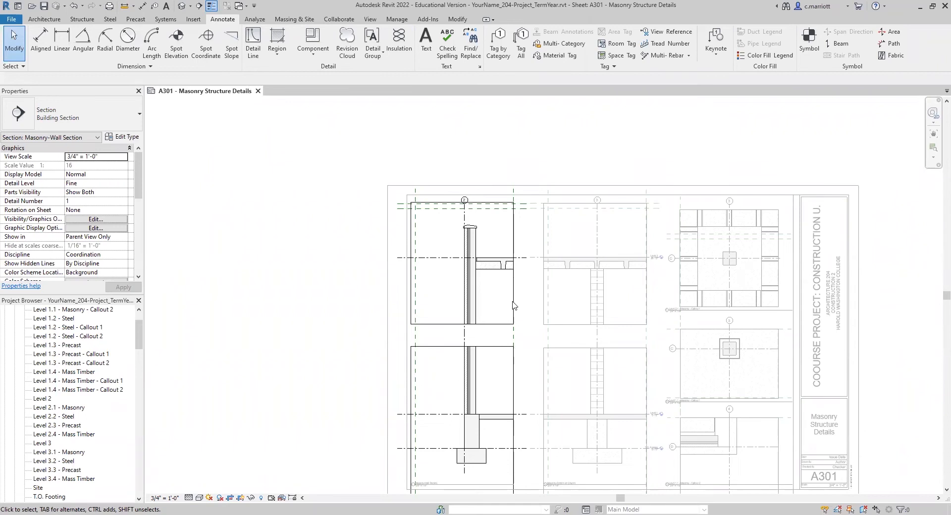
Try to move the wall section's crop region sideways within the active view, and undo the move.
scroll(518, 288, up, 1)
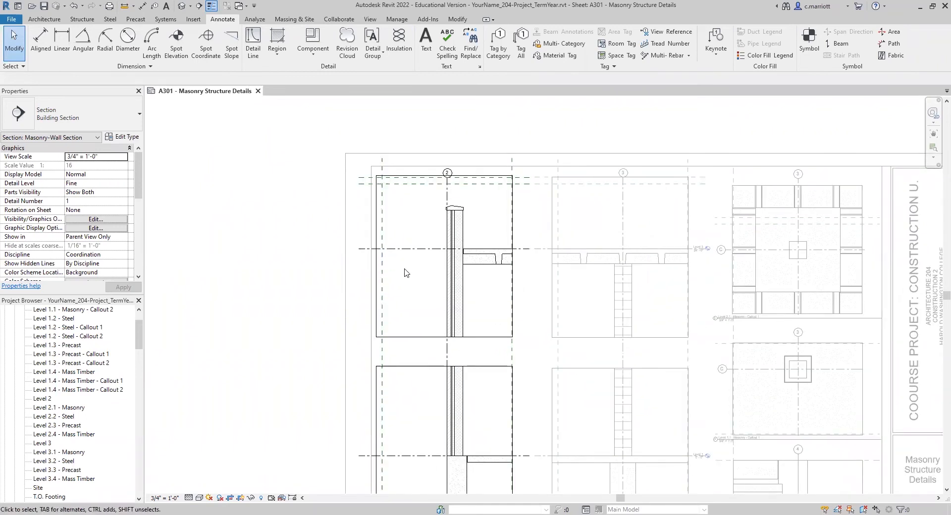
click(45, 19)
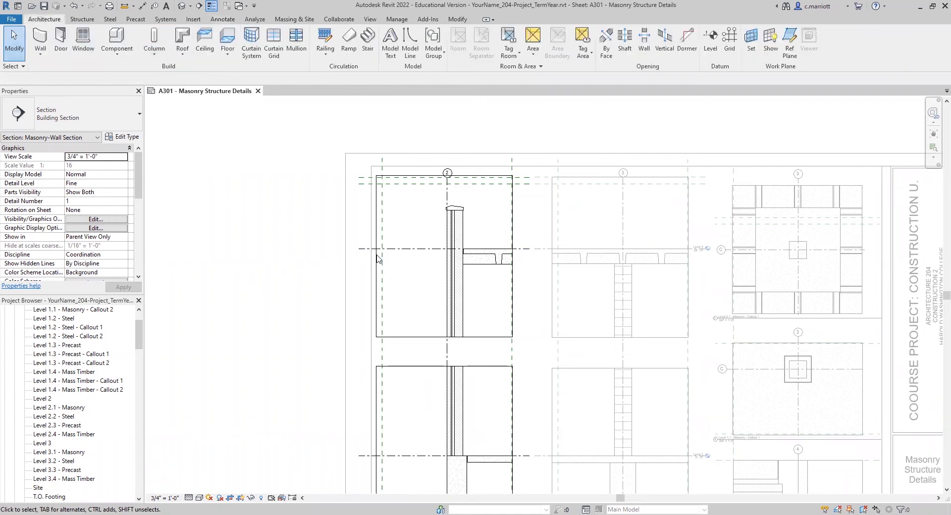
click(514, 217)
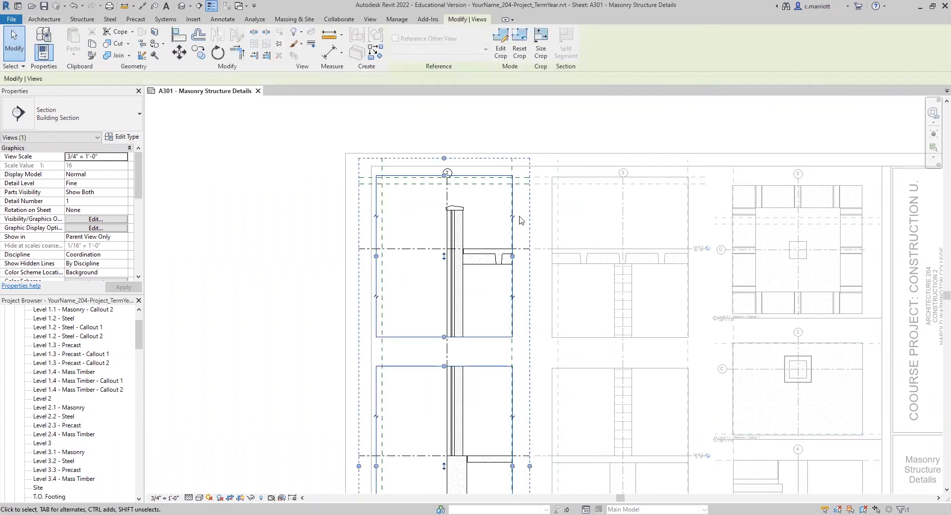
click(178, 51)
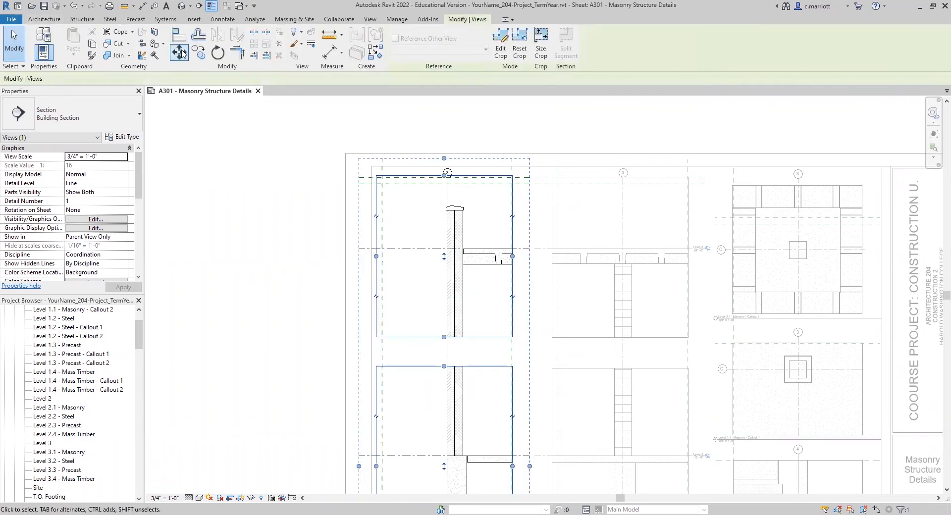
click(288, 145)
click(292, 144)
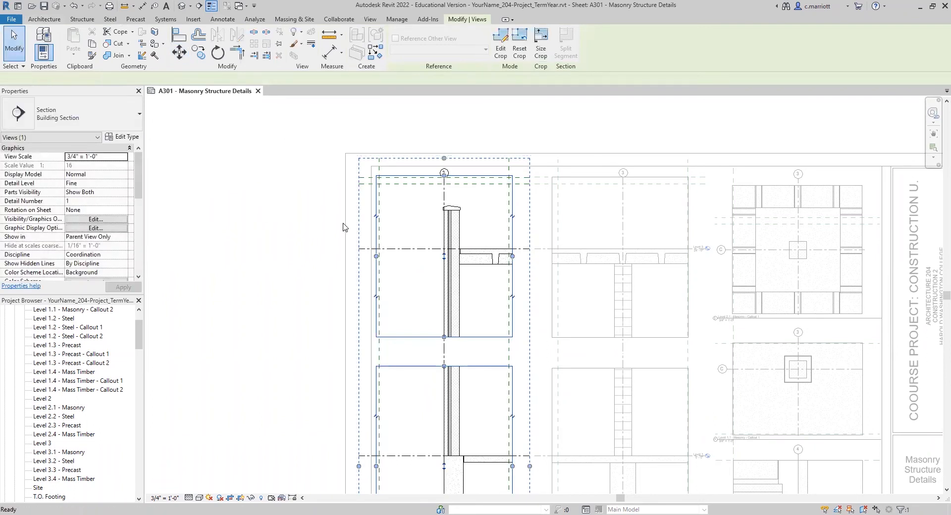
key(ctrl+z)
click(402, 177)
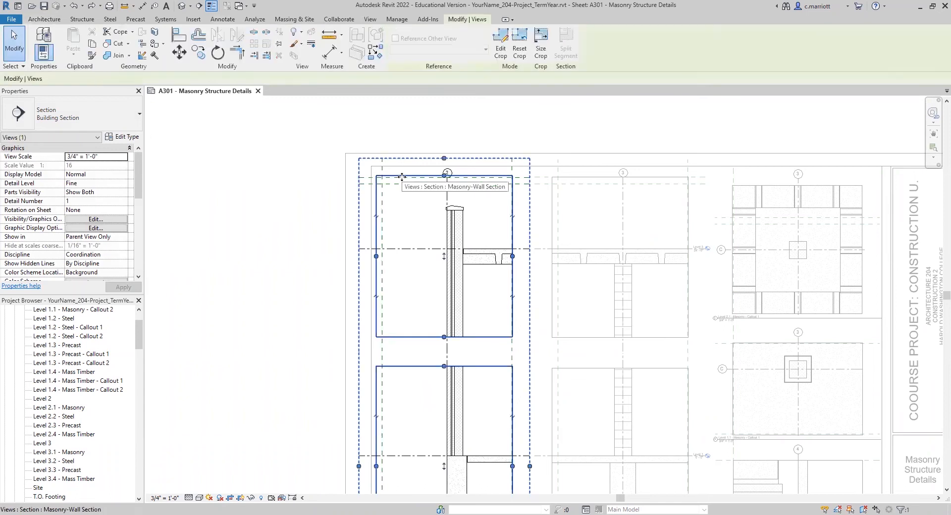
click(308, 208)
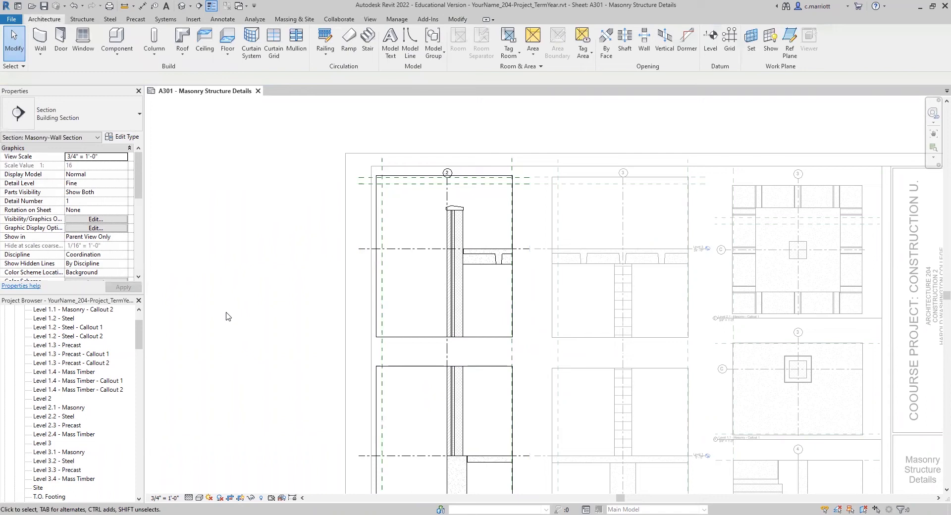
Deactivate the wall section view and move its viewport horizontally about 1/2" toward the column section.
click(377, 219)
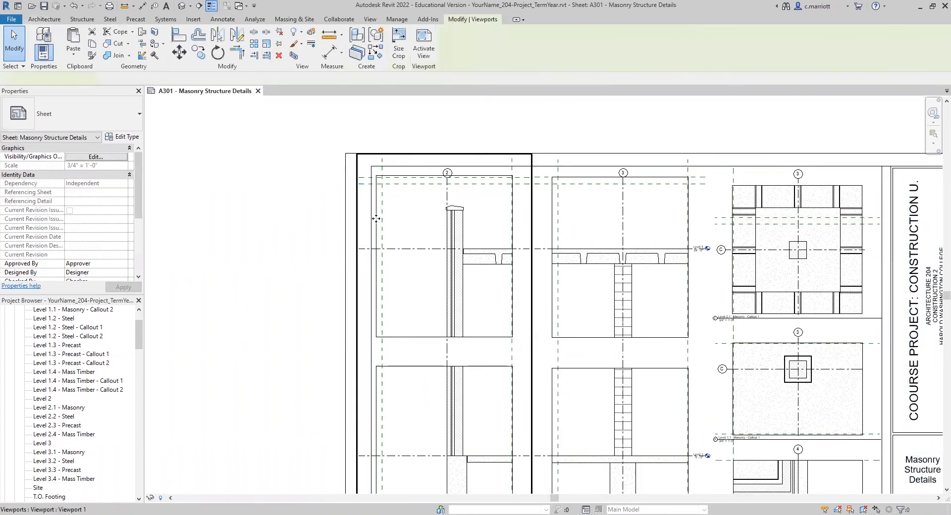
key(m)
key(v)
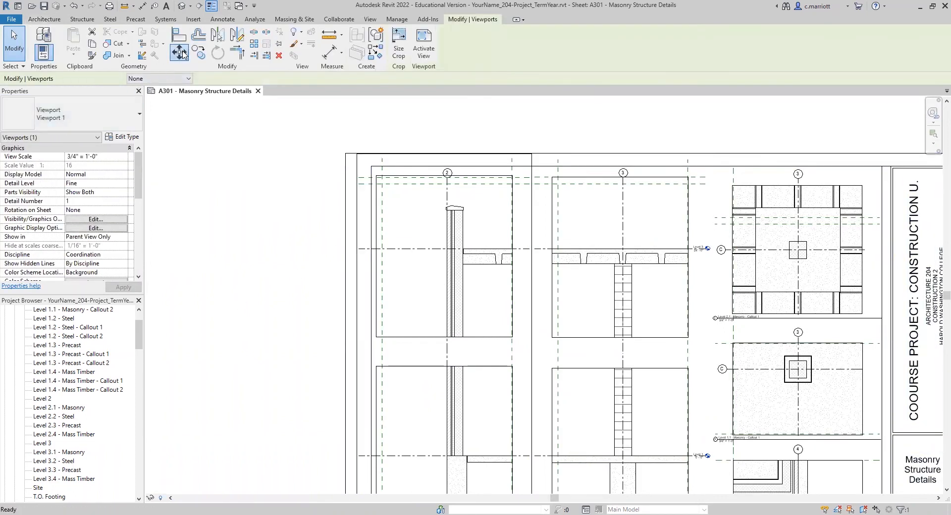
click(351, 124)
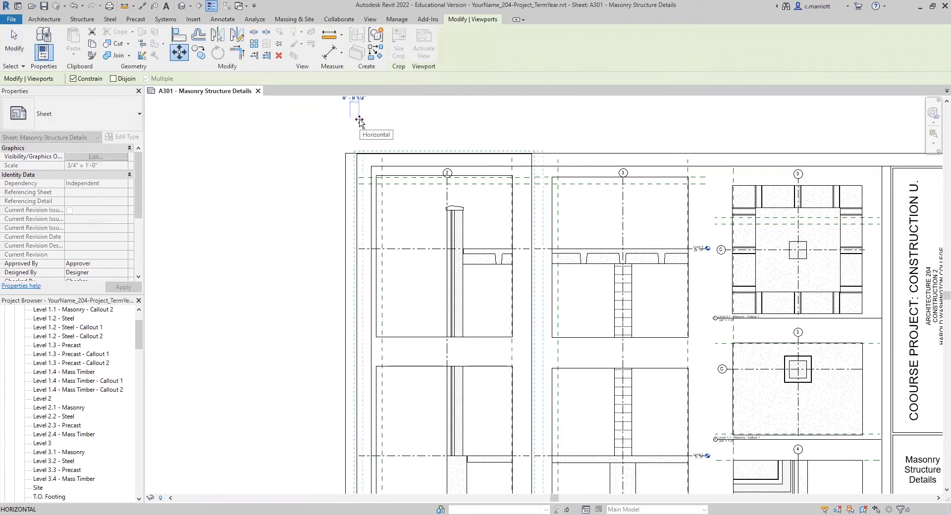
click(360, 124)
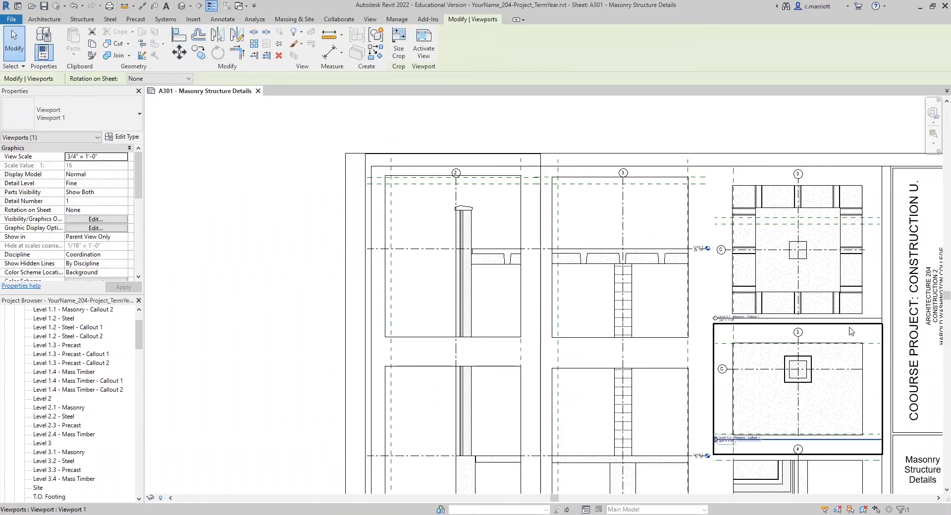
Nudge the wall section viewport slightly back toward the sheet's outer border.
key(m)
key(v)
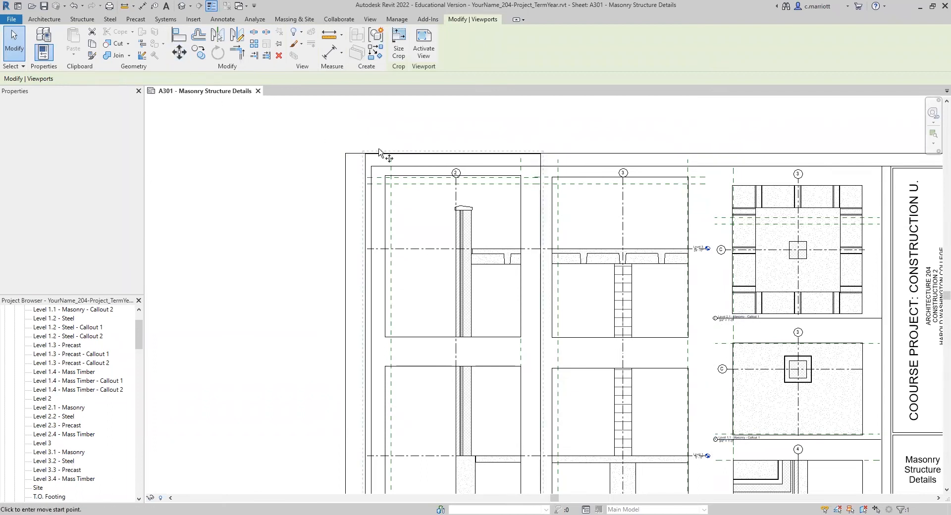
click(379, 123)
click(380, 124)
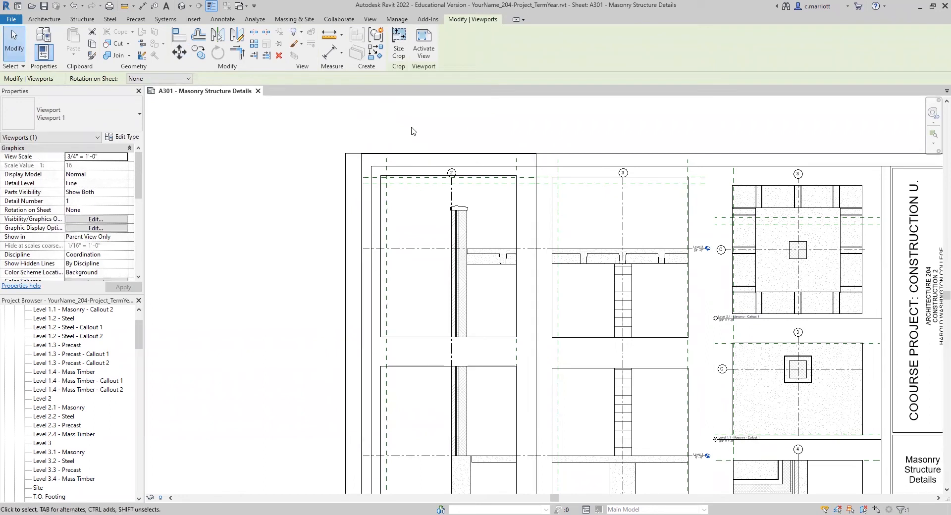
Try to move the wall section viewport about 1/4" horizontally toward the column section, and undo the move.
key(m)
key(v)
click(388, 128)
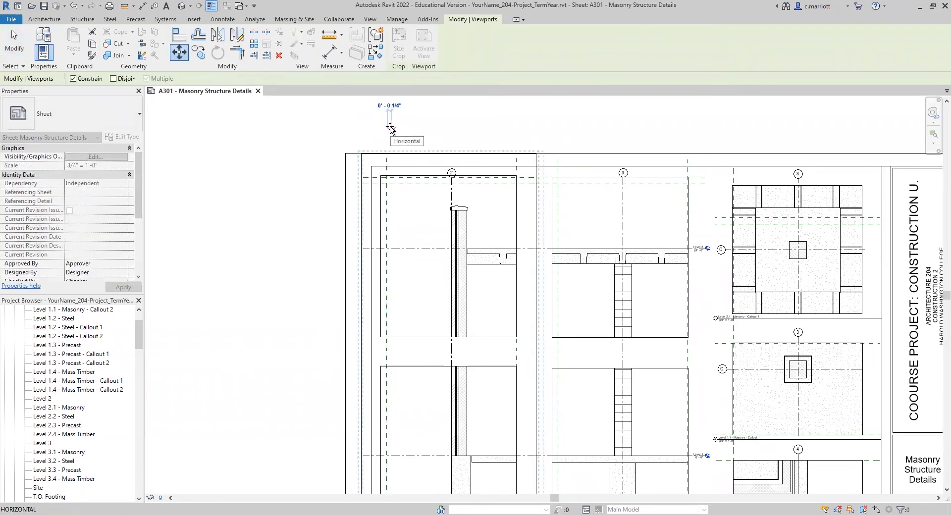
click(392, 128)
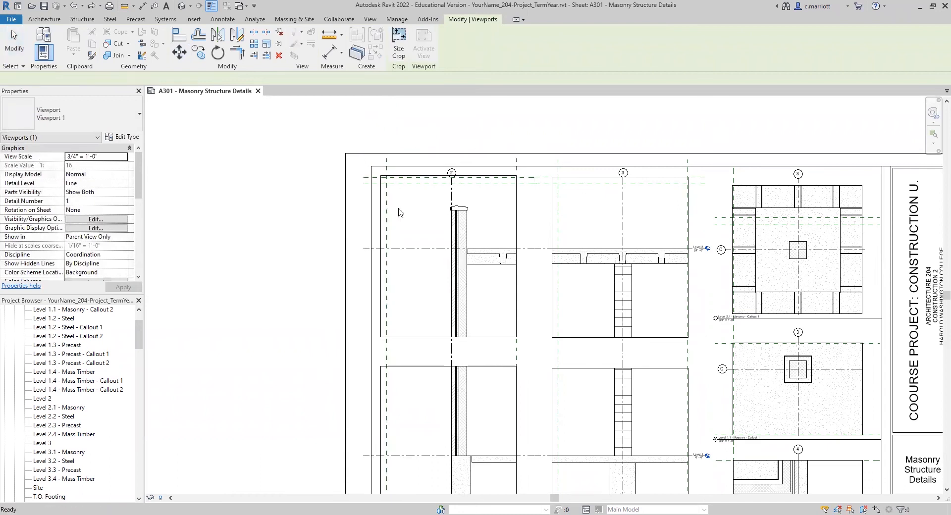
key(Escape)
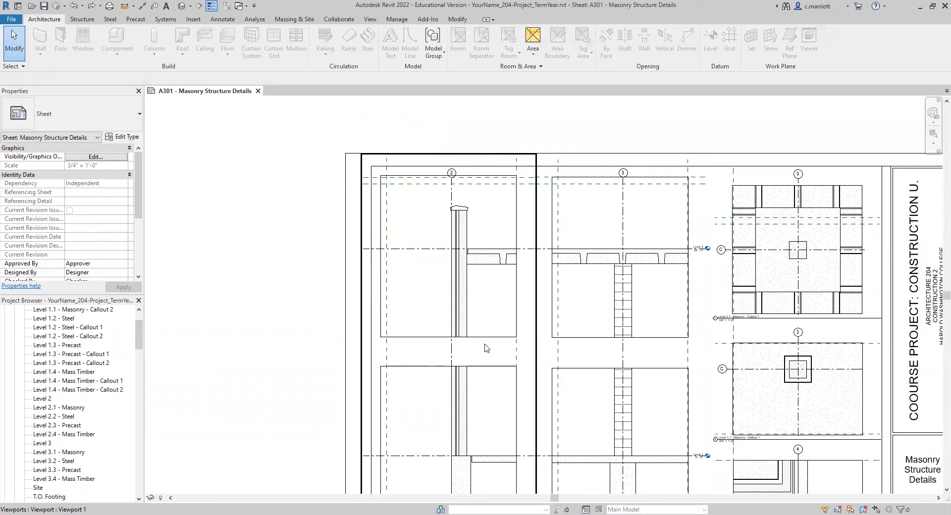
Activate the masonry wall section view, shorten the outer end of the Level 3 line to the crop region's edge, and deactivate the view.
scroll(502, 356, down, 3)
scroll(440, 297, up, 5)
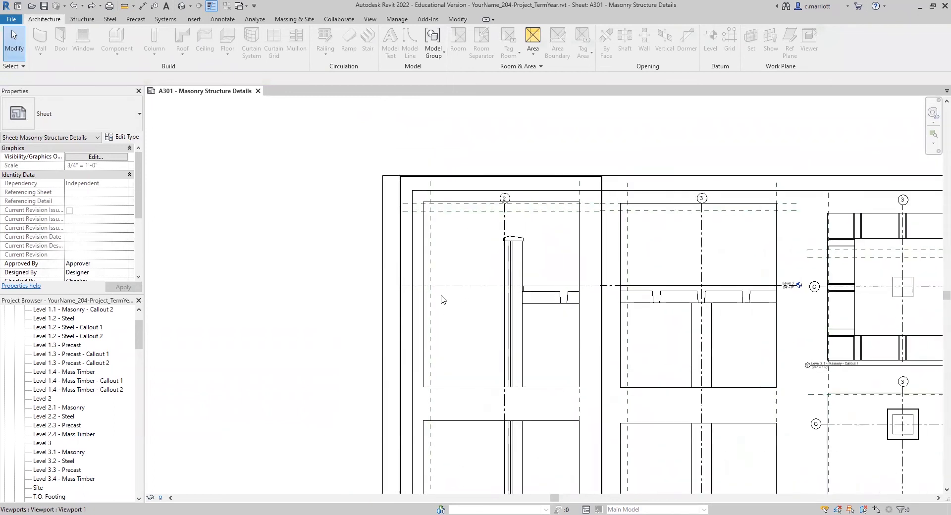
click(422, 274)
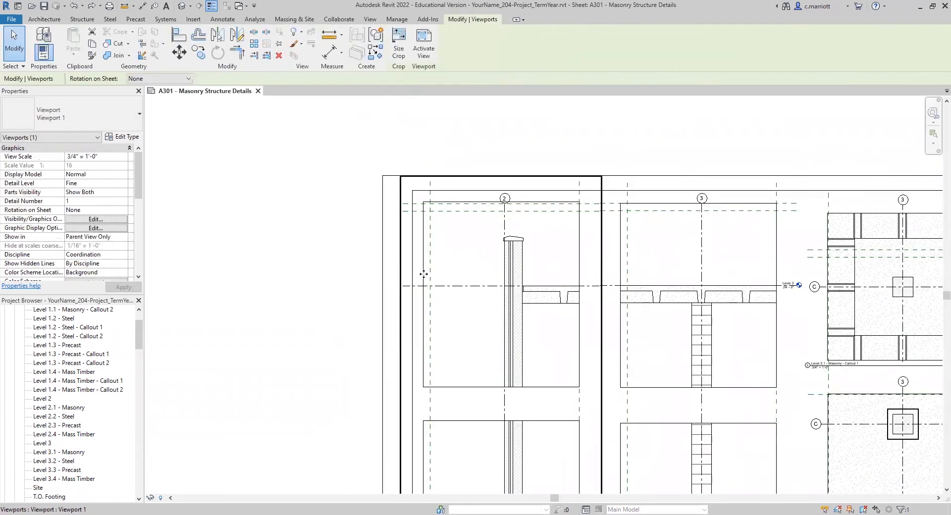
double_click(423, 274)
click(438, 286)
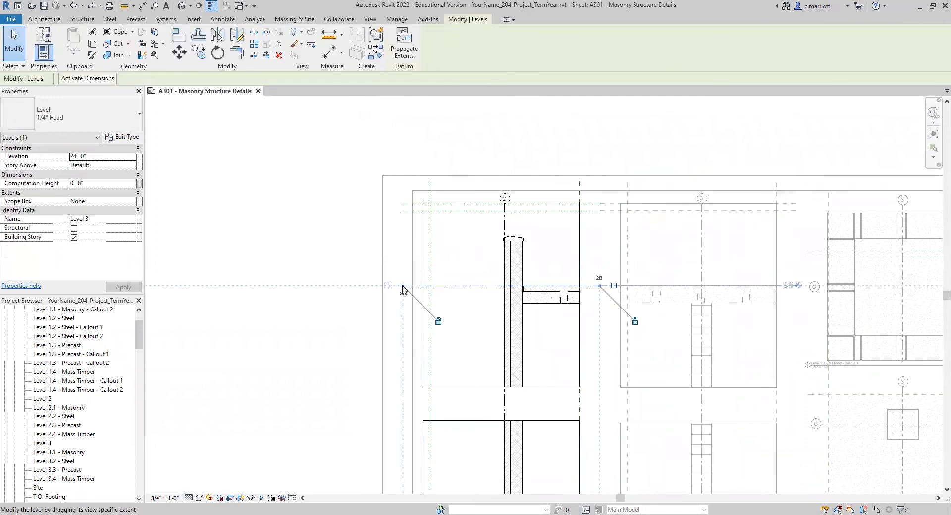
drag(406, 286, 424, 286)
click(361, 329)
scroll(374, 365, down, 2)
middle_drag(387, 284, 400, 219)
scroll(423, 404, up, 2)
scroll(340, 419, down, 3)
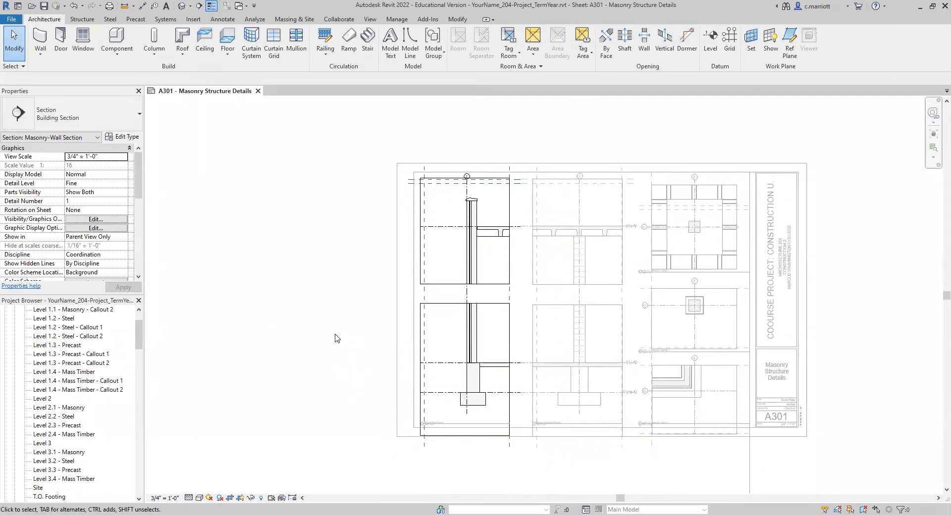
double_click(312, 254)
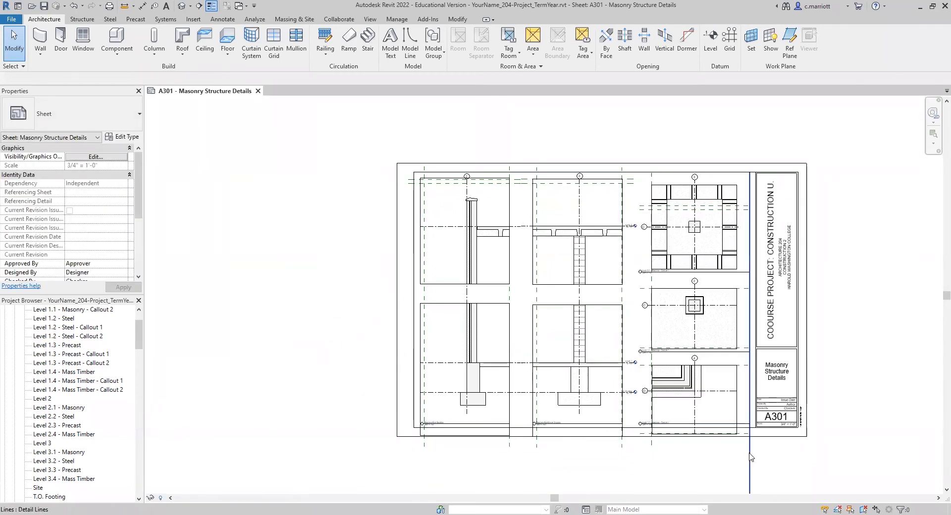
Delete the vertical detail line beside the title block that extends below the sheet border.
click(754, 485)
key(Delete)
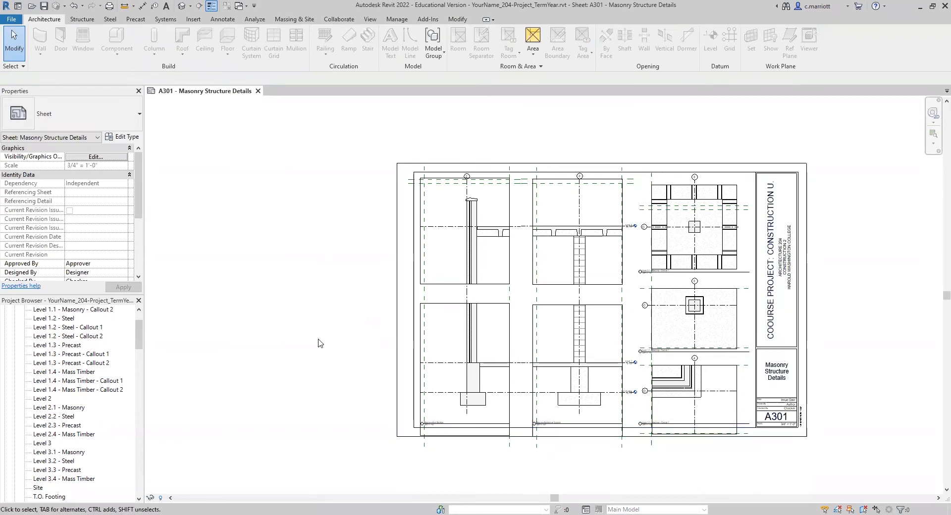
middle_drag(310, 324, 246, 321)
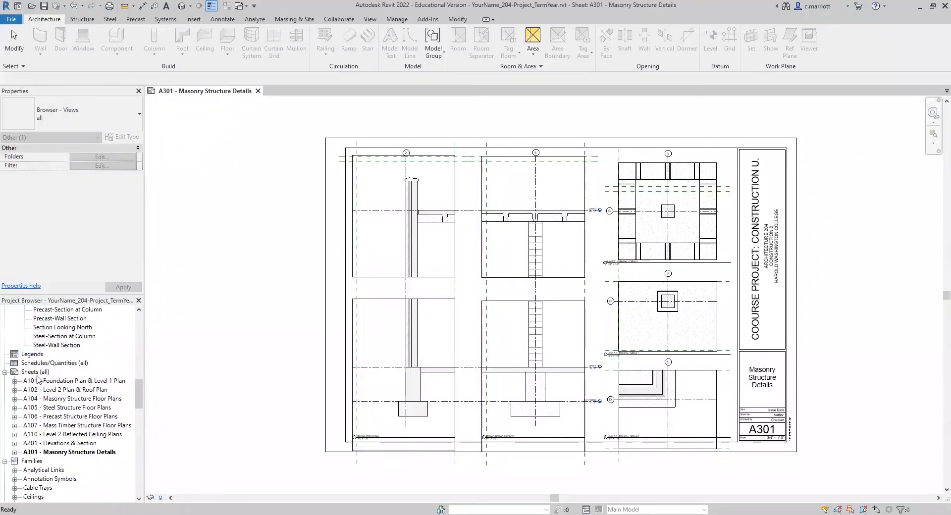
Create a new sheet with the 24_x_36_Titleblock : Arch D title block.
right_click(36, 372)
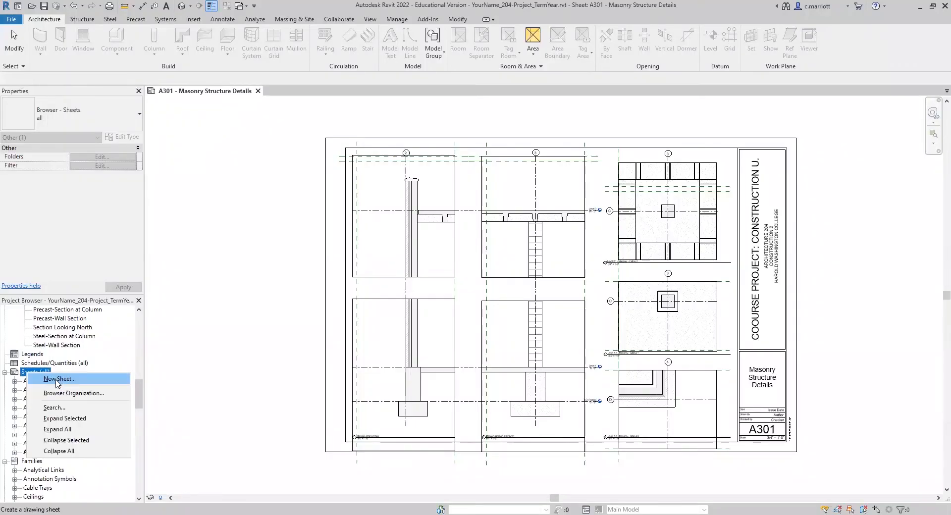
key(Return)
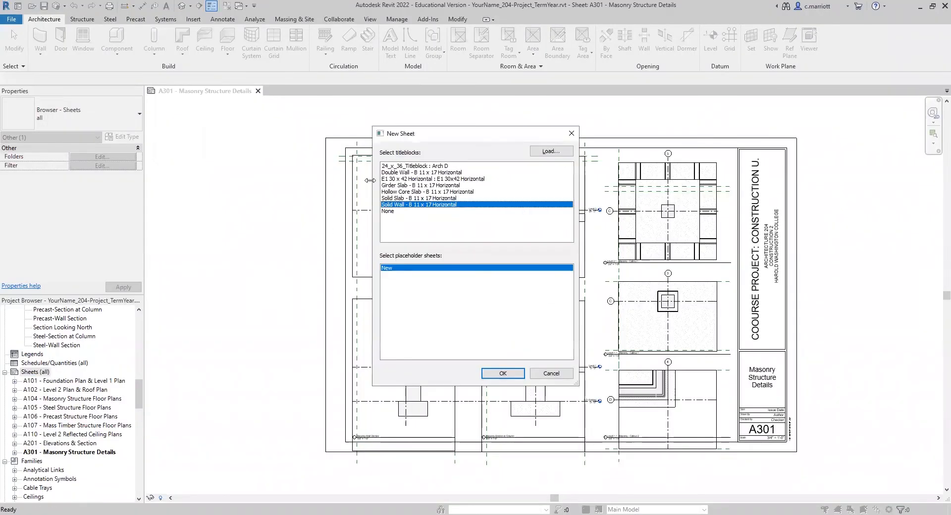
click(387, 166)
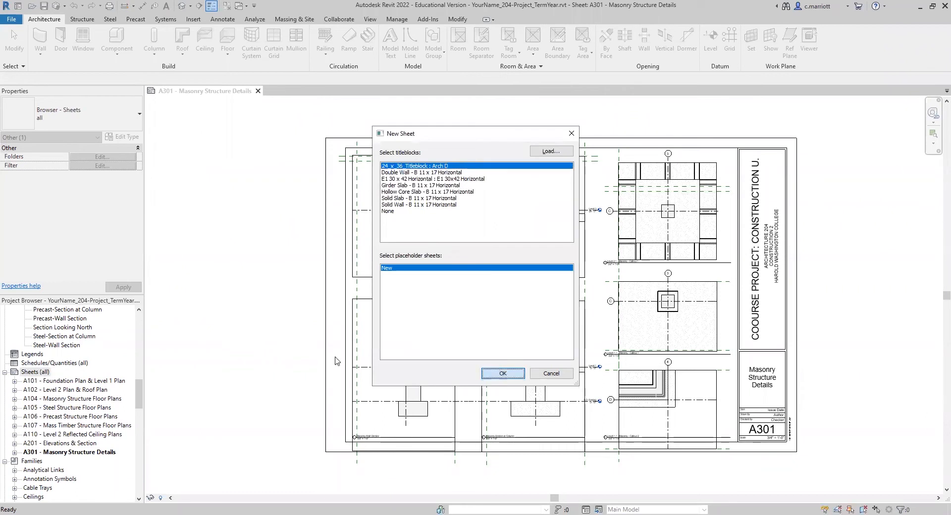
key(Return)
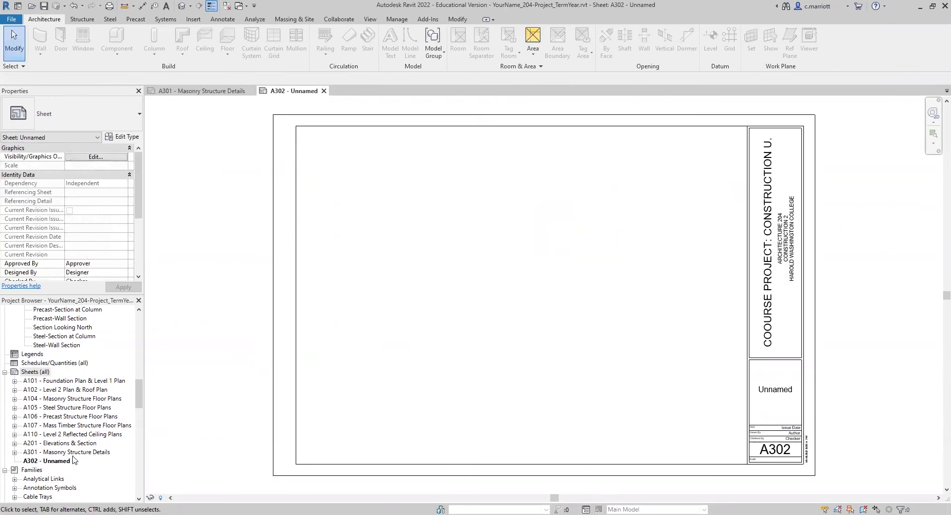
Rename the new sheet A302 as Steel Structures Details in its title block.
click(770, 390)
click(770, 390)
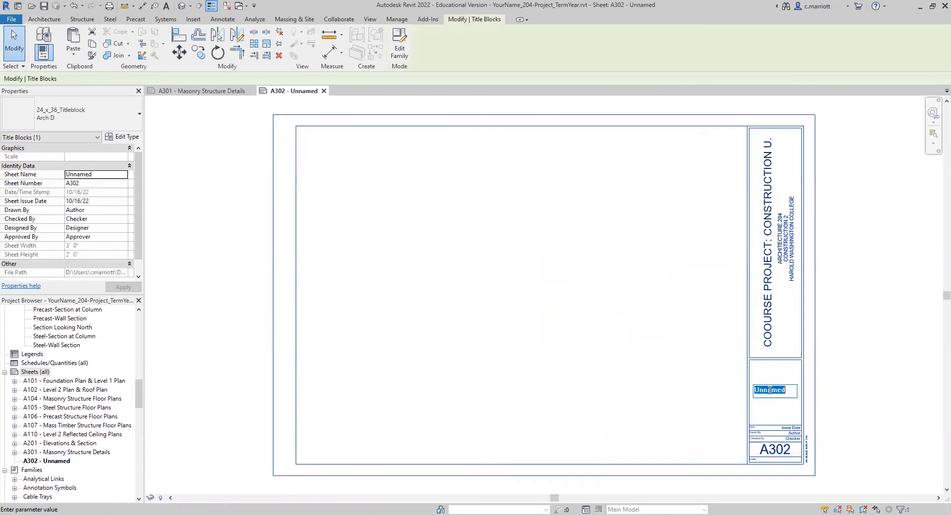
text(Steel Structures Details)
click(815, 414)
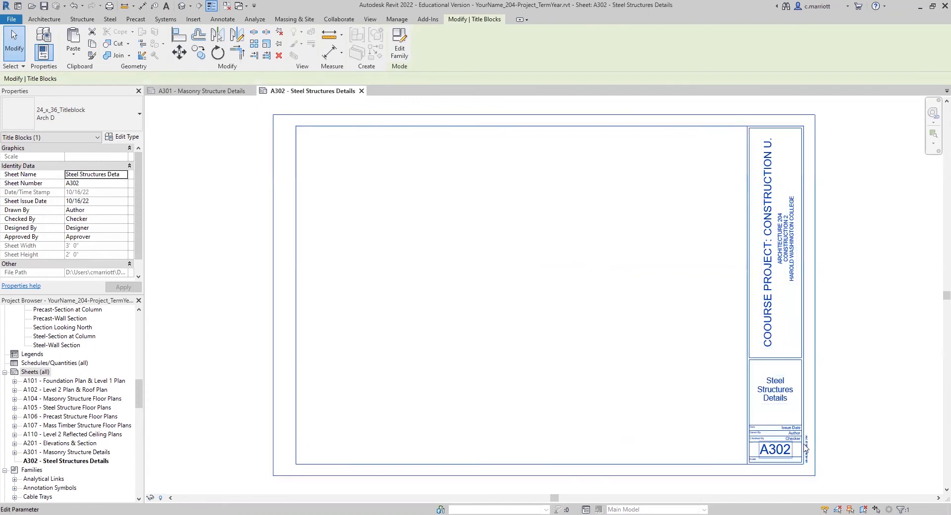
key(Escape)
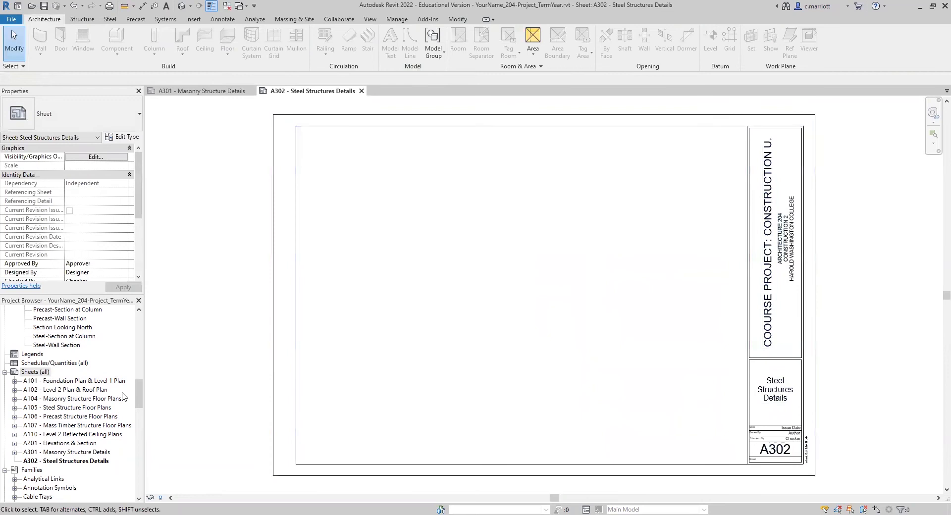
Examine the available project views and the view titles placed on sheet A301 as a reference for the steel sheet.
drag(138, 392, 133, 330)
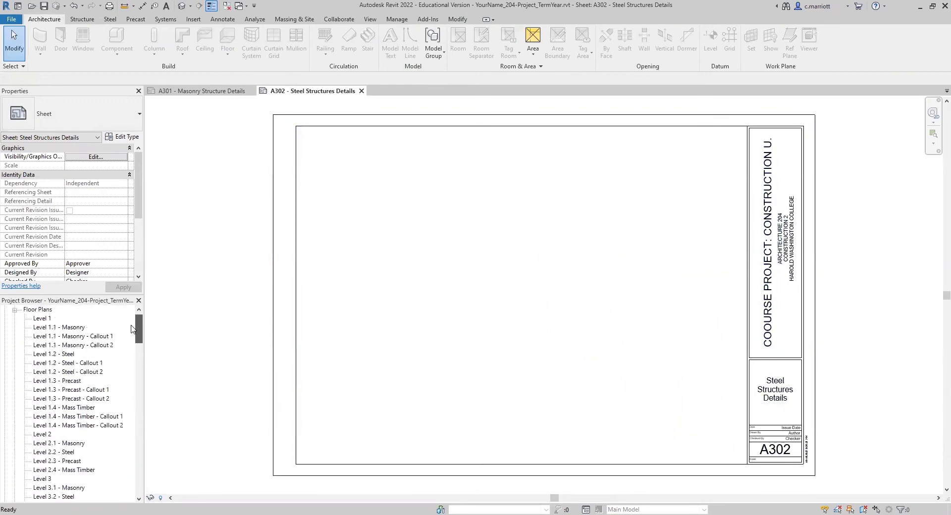
scroll(118, 395, down, 1)
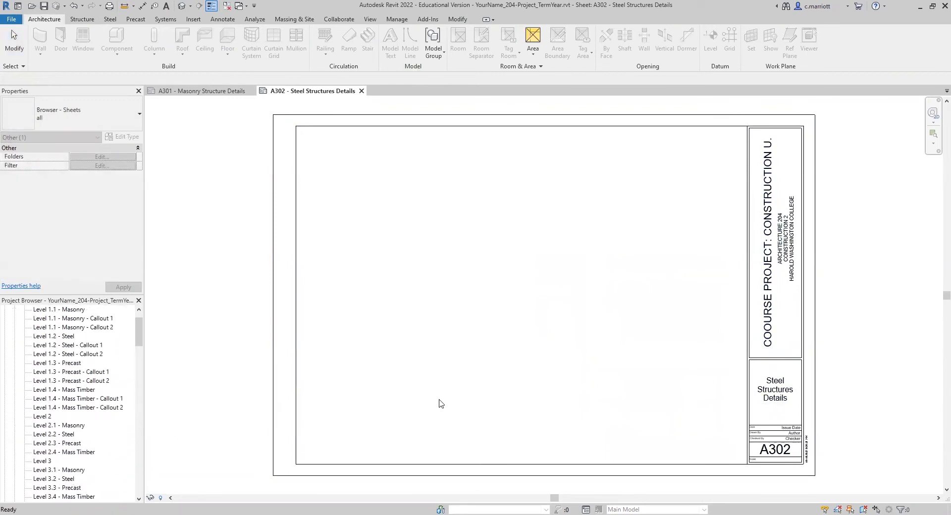
scroll(126, 435, down, 6)
scroll(110, 452, down, 1)
scroll(85, 459, down, 5)
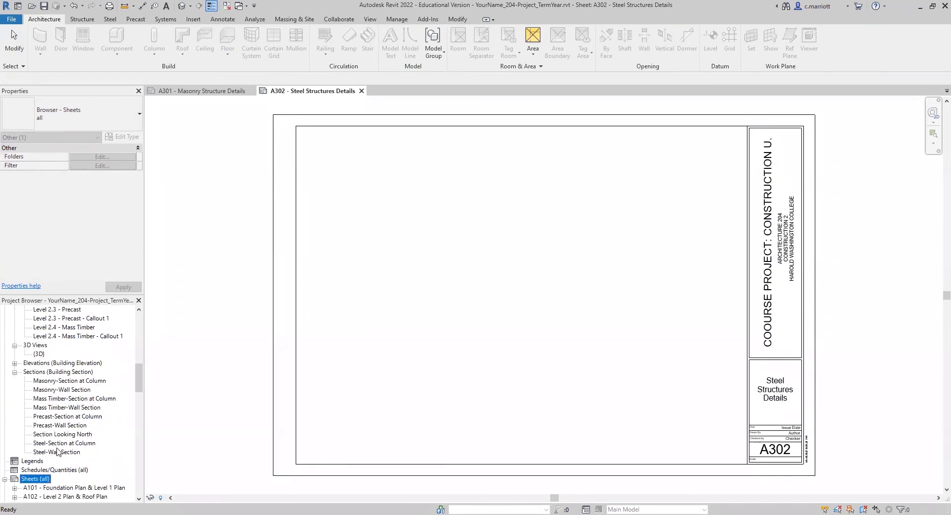
scroll(58, 452, down, 4)
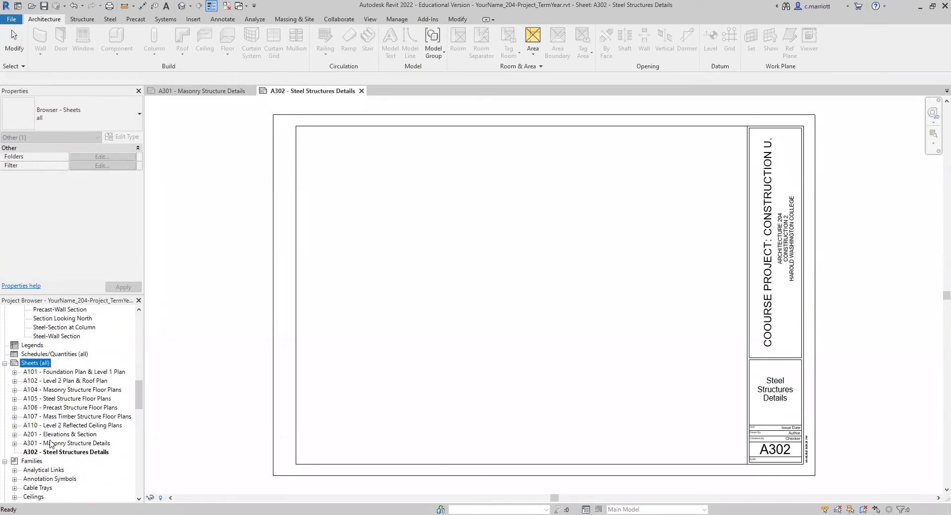
double_click(50, 444)
scroll(300, 425, up, 5)
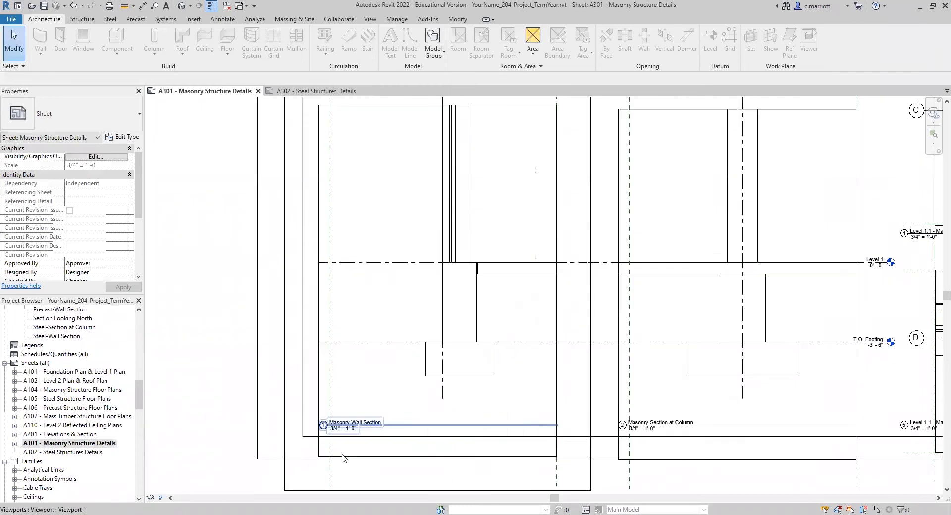
scroll(639, 414, down, 4)
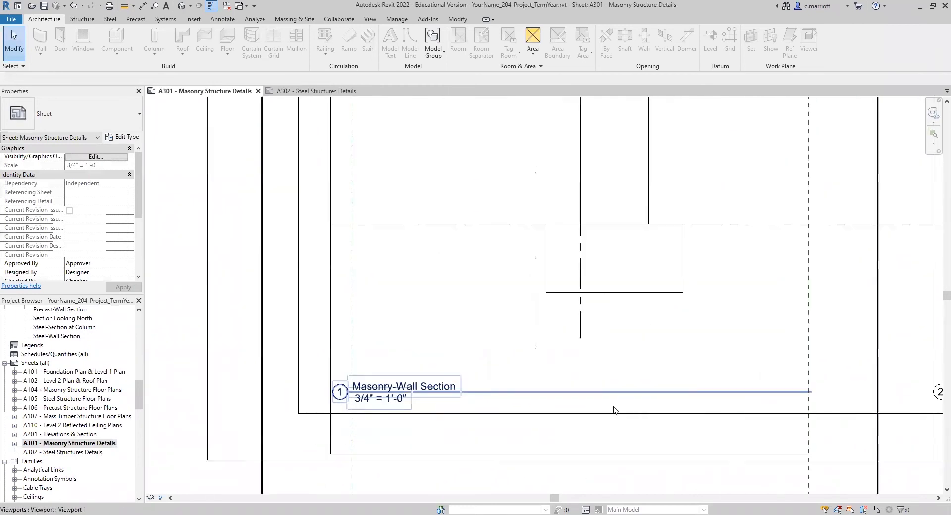
middle_drag(783, 333, 461, 479)
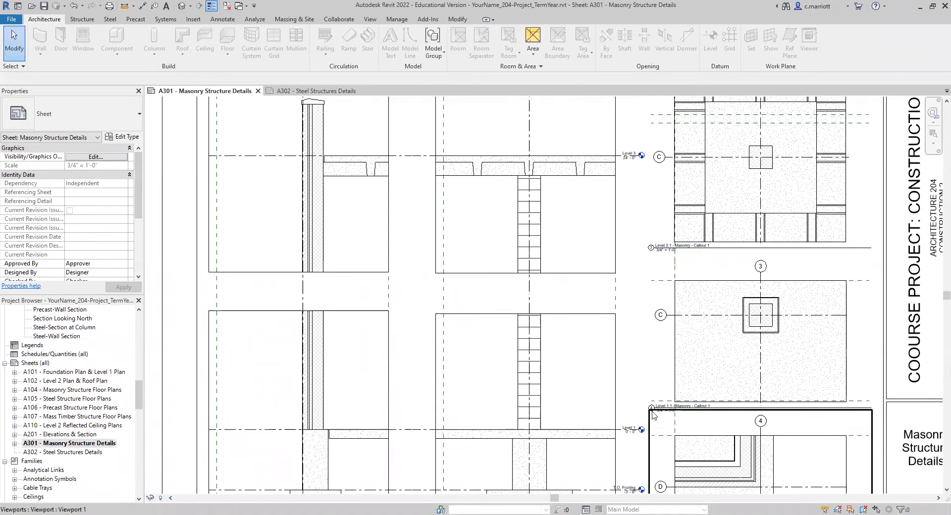
middle_drag(653, 412, 655, 248)
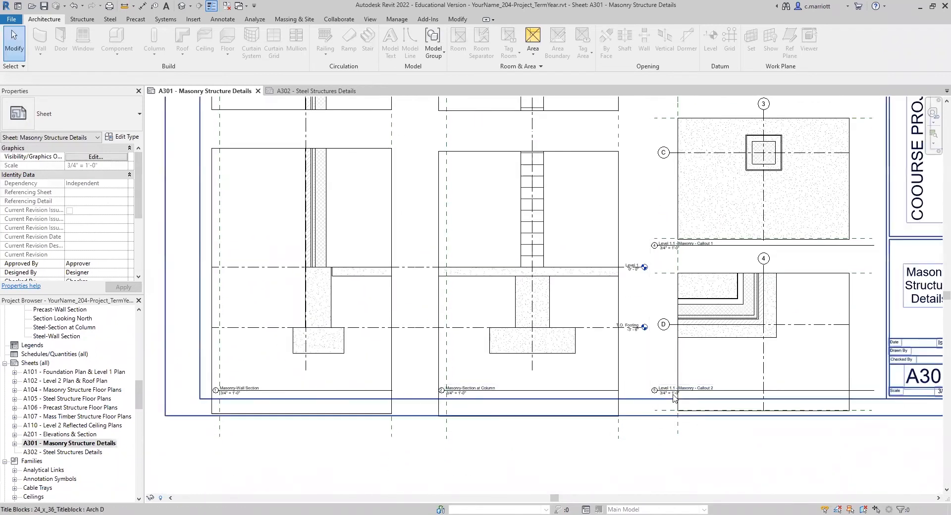
Return to sheet A302 and place the Steel-Wall Section and Steel-Section at Column views side by side outside the sheet border.
double_click(65, 452)
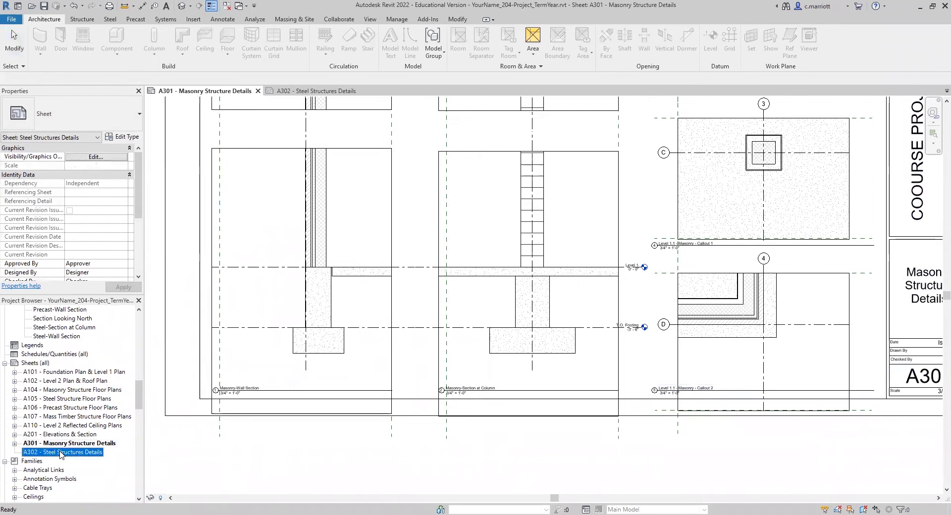
scroll(230, 320, down, 3)
middle_drag(263, 330, 443, 328)
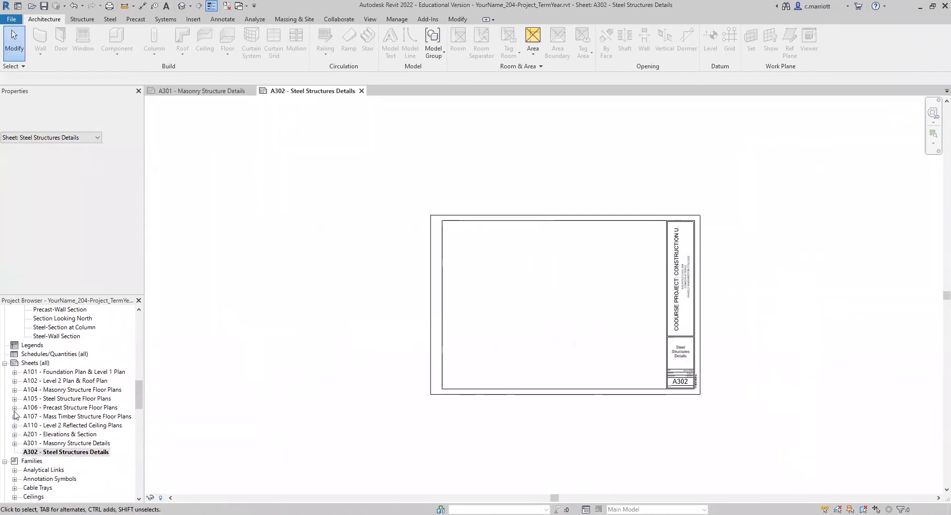
drag(139, 399, 140, 329)
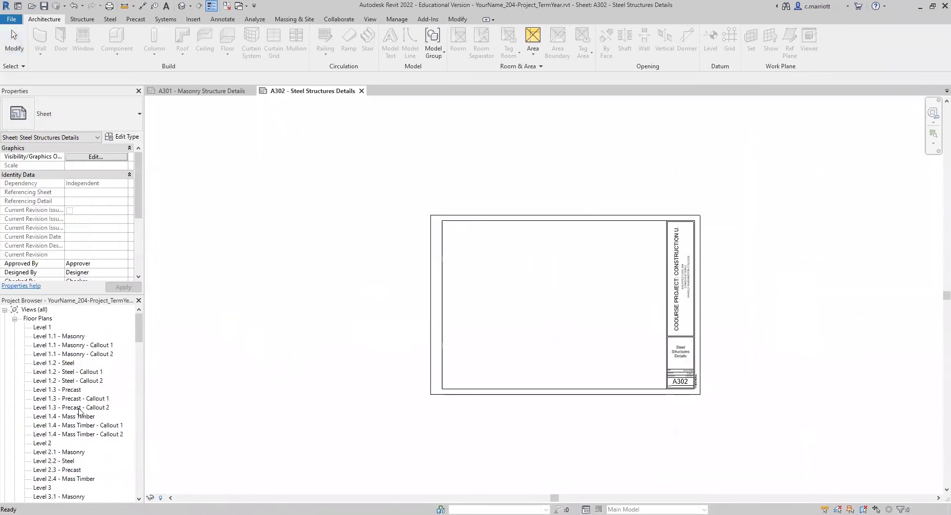
scroll(120, 413, down, 15)
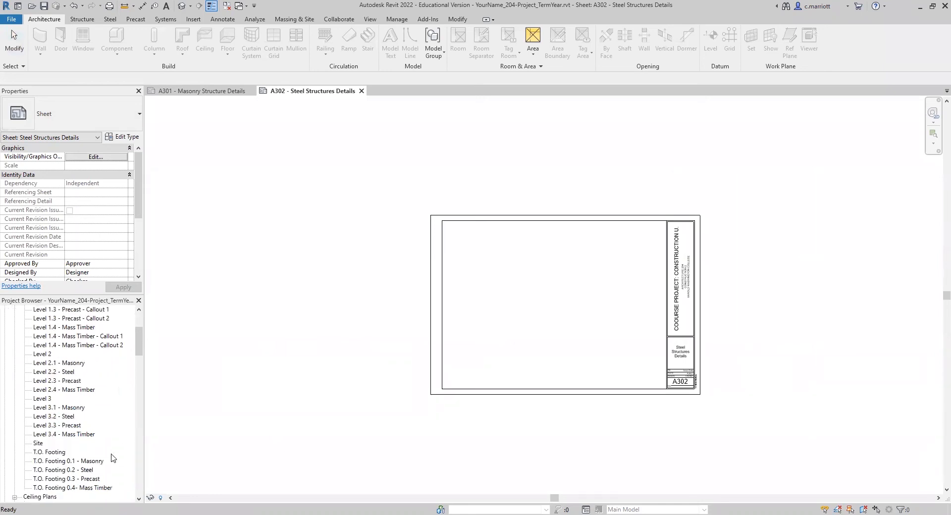
scroll(108, 475, down, 2)
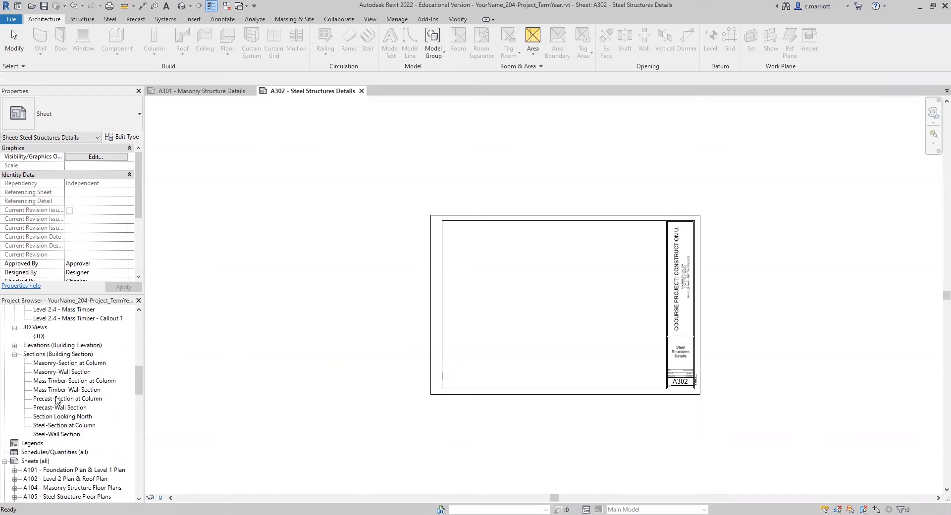
click(53, 435)
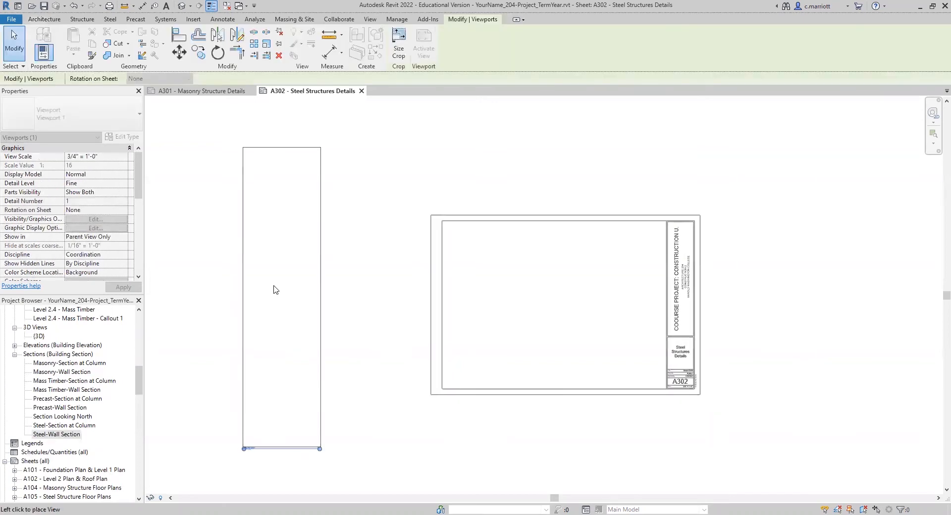
click(274, 287)
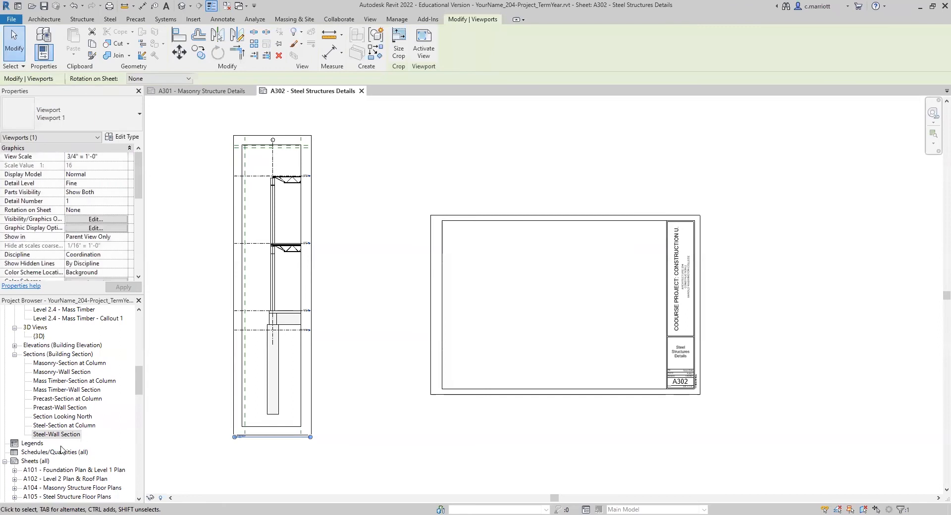
click(50, 426)
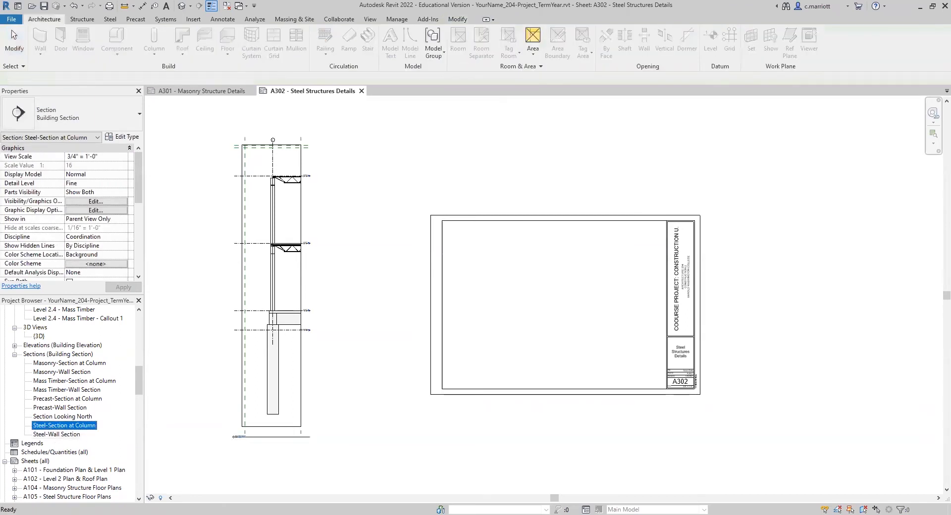
click(354, 295)
Place the ceiling plan view Level 2.2 - Steel - Callout 1 at the sheet's upper edge near the title block.
scroll(113, 431, down, 1)
scroll(113, 430, down, 2)
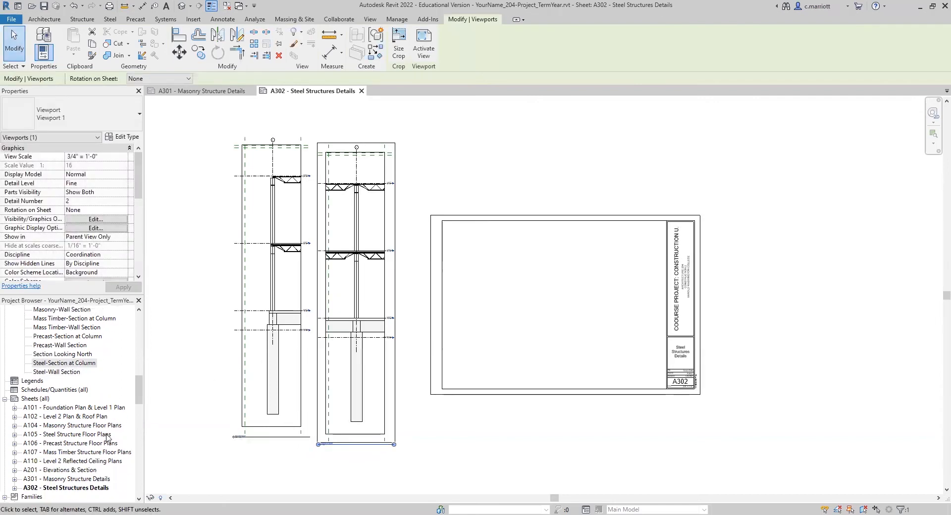
scroll(103, 440, up, 3)
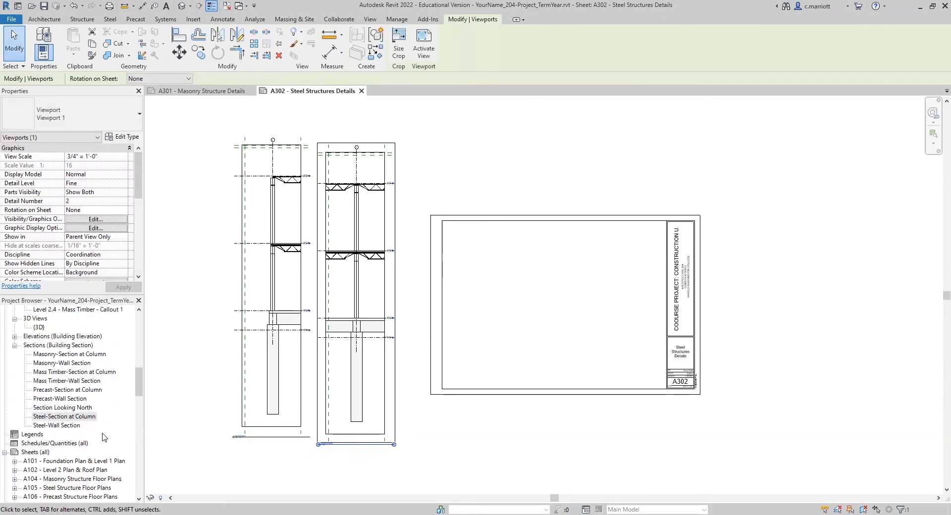
scroll(23, 456, up, 5)
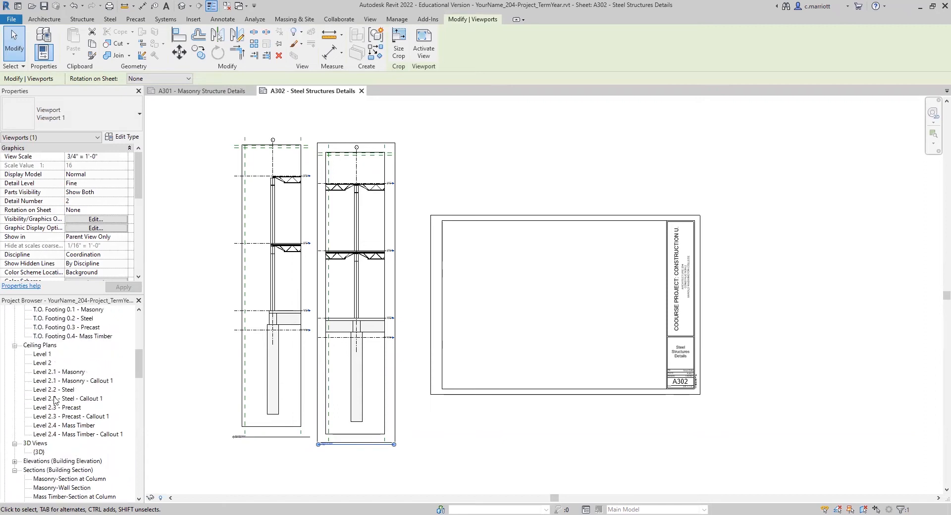
click(56, 399)
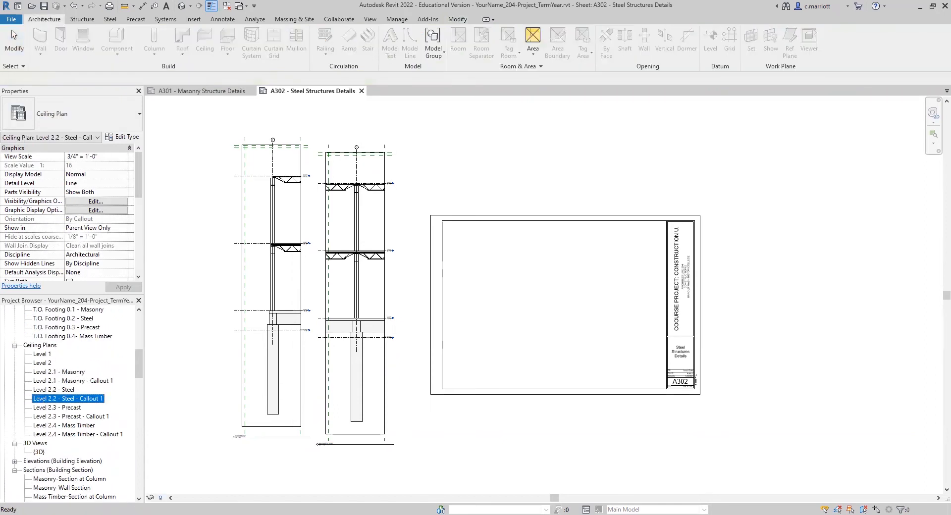
click(622, 234)
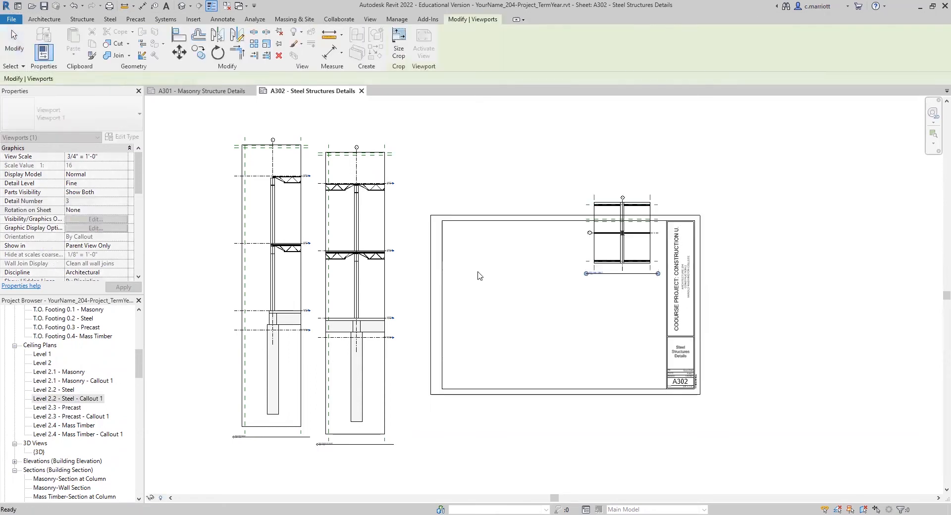
Place the floor plan views Level 1.2 - Steel - Callout 1 and Callout 2 in a column below the Level 2.2 steel callout.
scroll(87, 391, up, 4)
scroll(94, 388, up, 4)
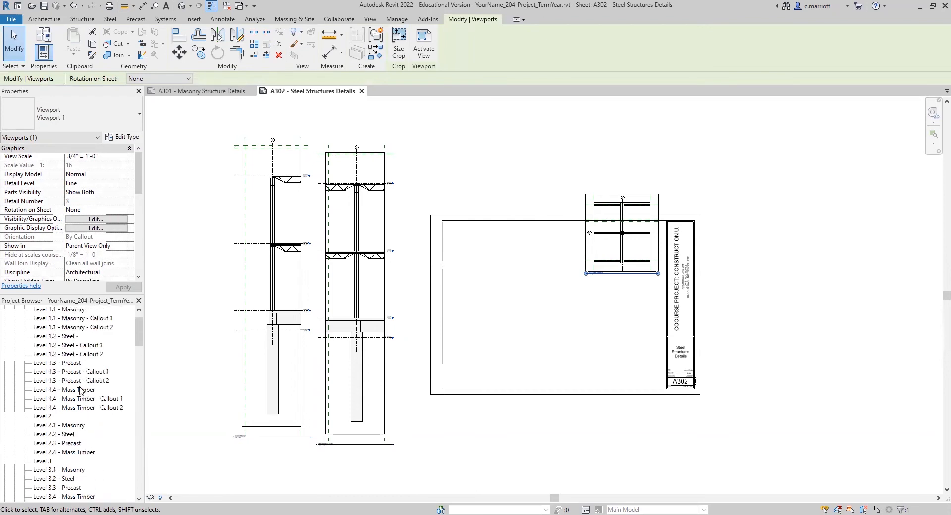
click(47, 346)
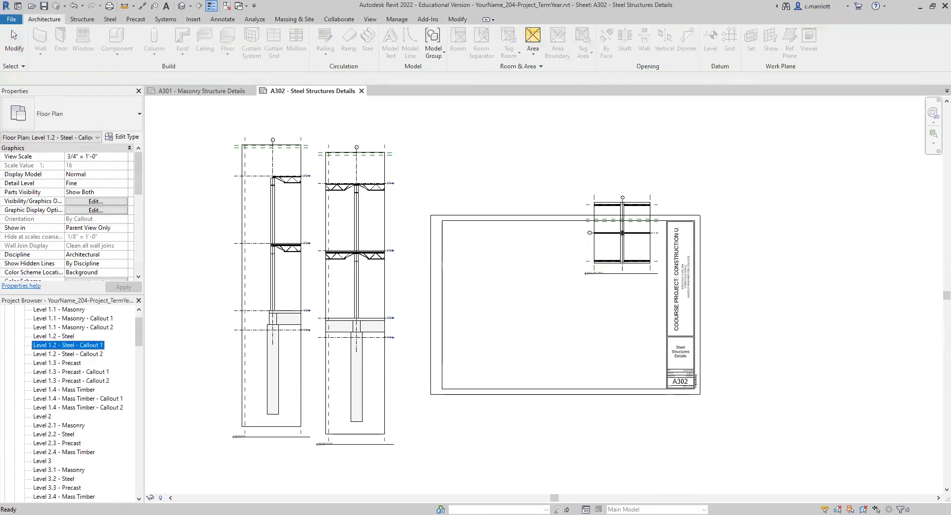
click(619, 304)
click(67, 351)
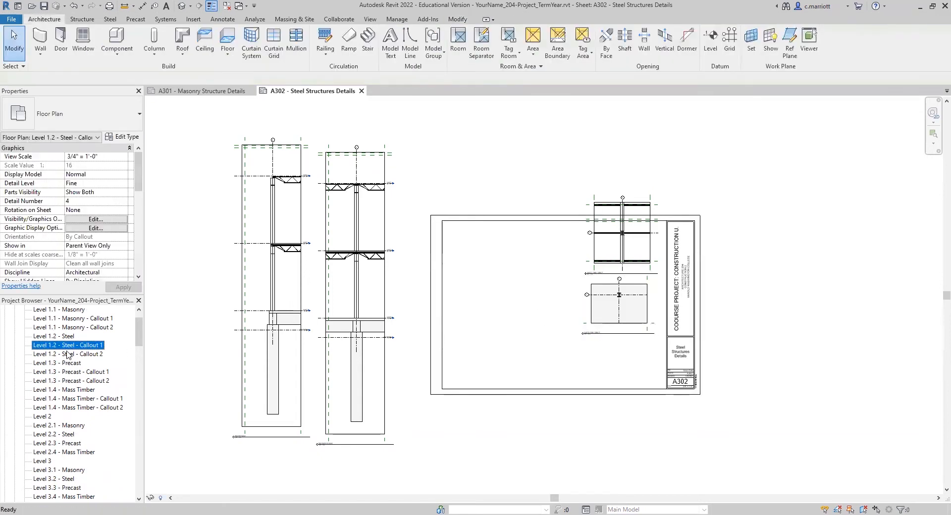
drag(68, 354, 65, 357)
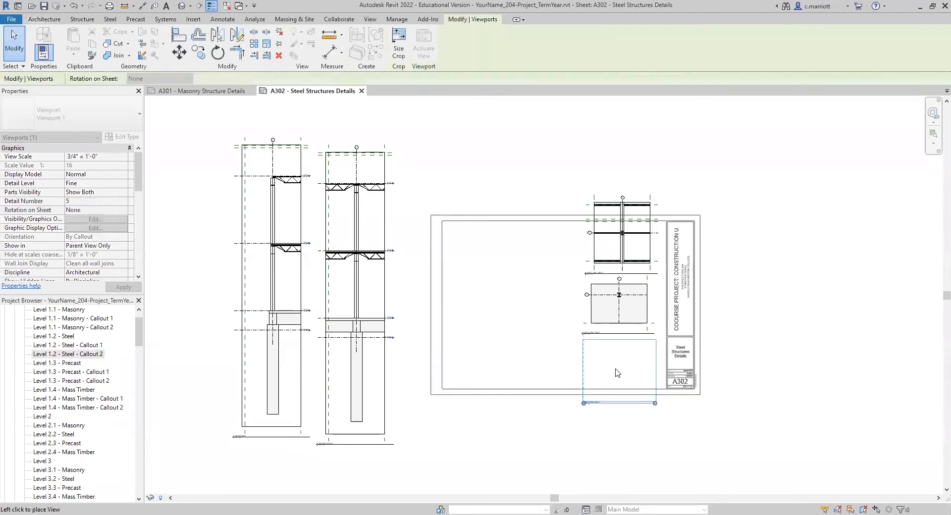
click(616, 369)
click(544, 347)
Compare the view arrangement on sheet A302 with the finished layout of sheet A301, ending back on A302.
scroll(535, 237, up, 3)
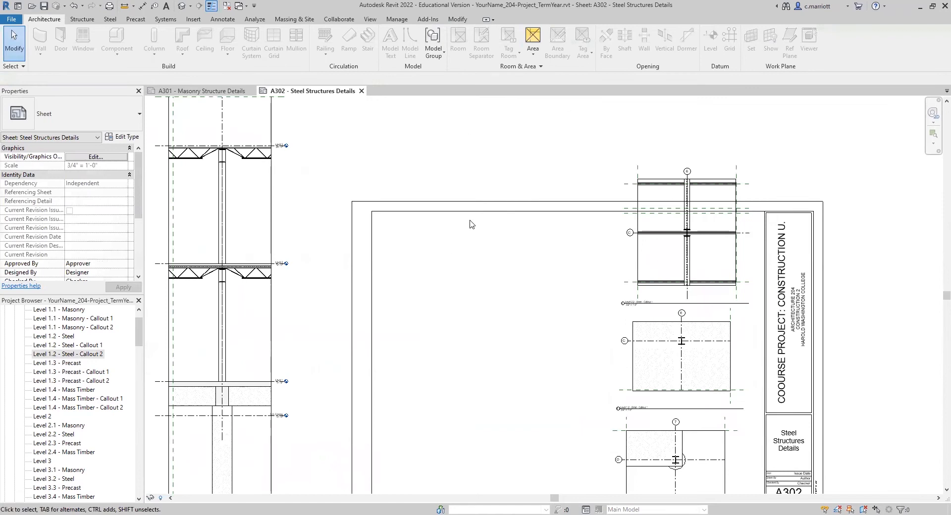
scroll(472, 224, down, 5)
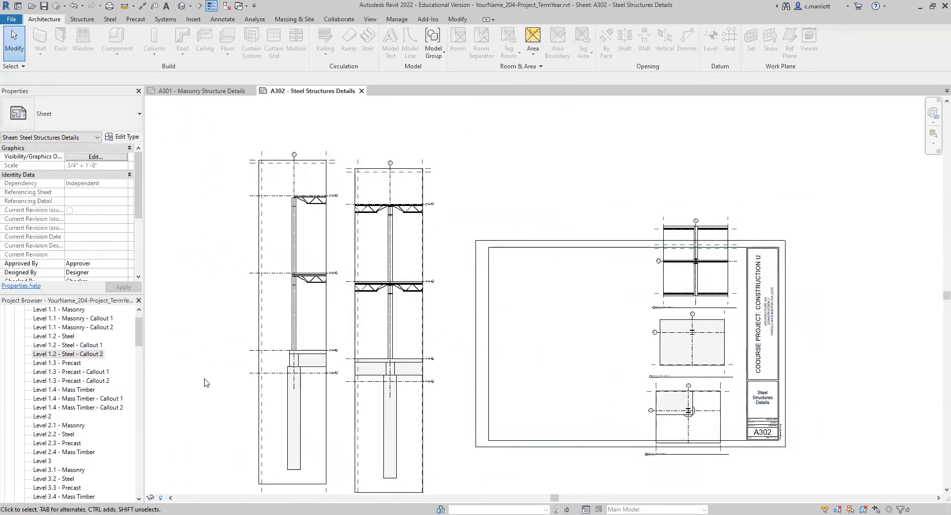
scroll(205, 383, up, 2)
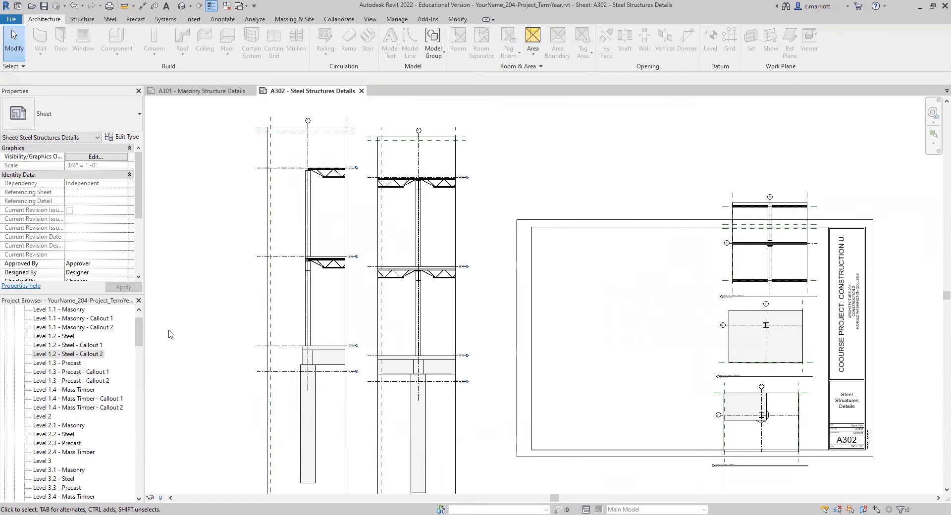
scroll(124, 491, down, 15)
scroll(129, 446, up, 15)
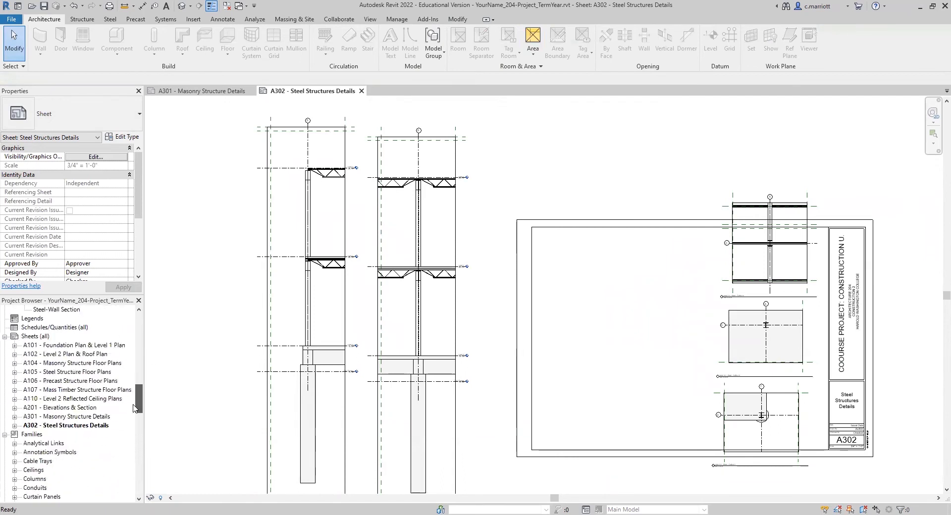
double_click(50, 417)
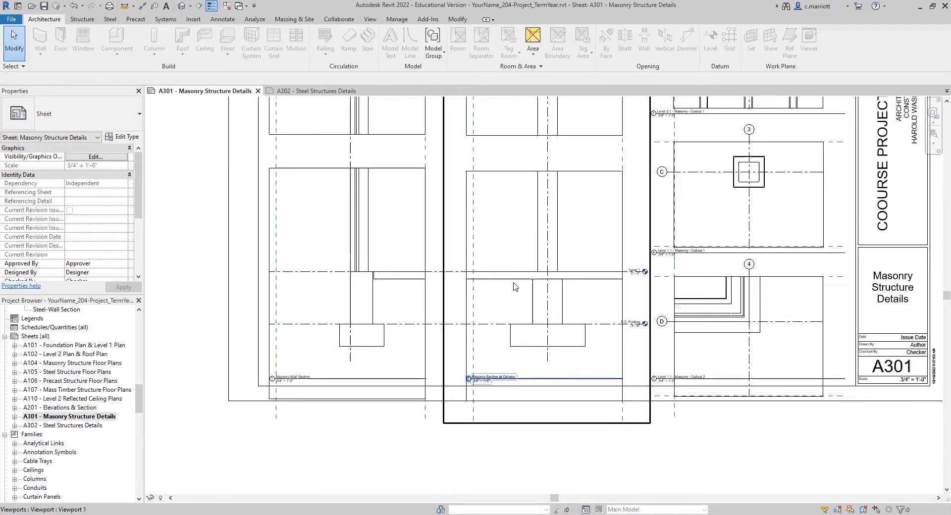
scroll(525, 268, down, 4)
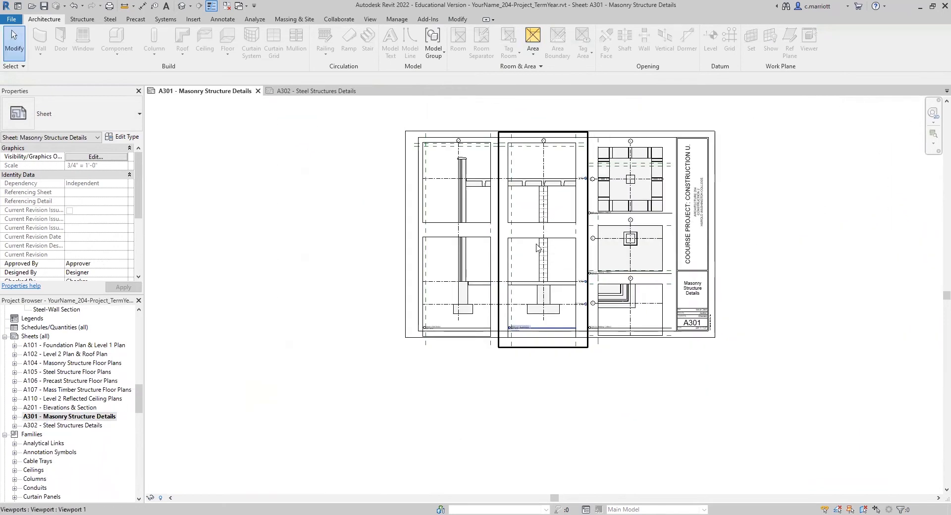
double_click(60, 426)
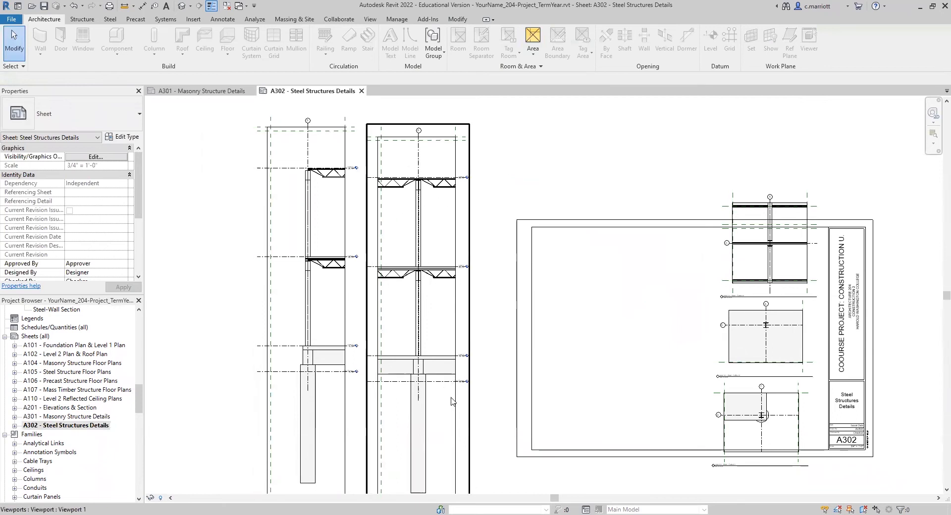
Examine the steel sections and the column of three callouts against the border of sheet A302.
scroll(421, 382, down, 1)
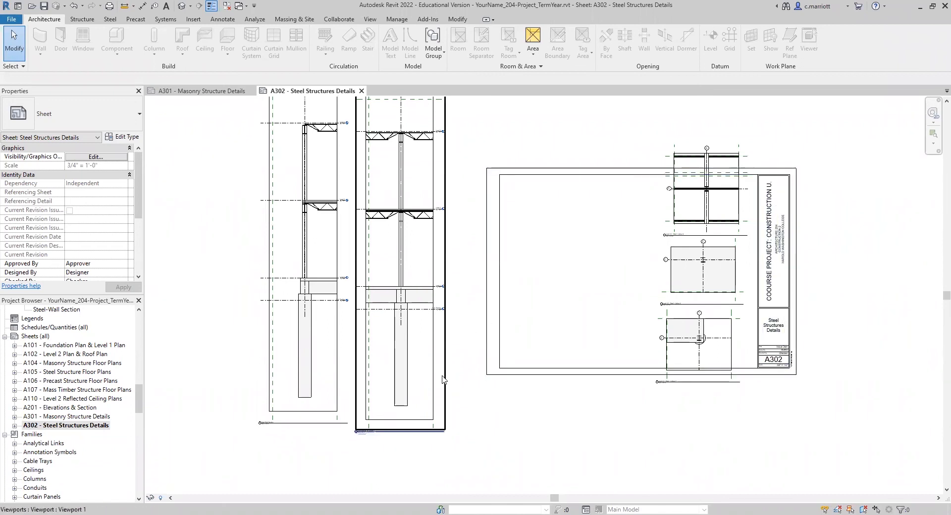
middle_drag(473, 326, 503, 377)
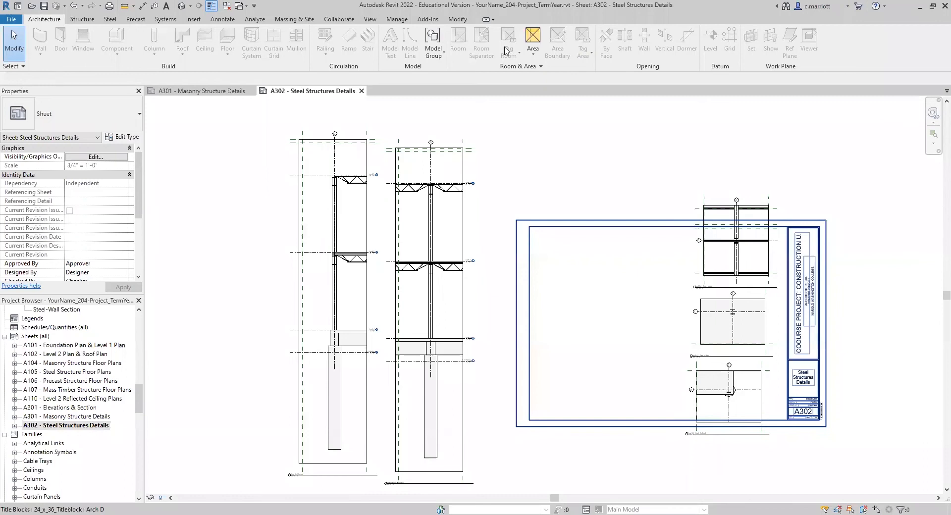
scroll(682, 248, up, 4)
middle_drag(684, 290, 469, 360)
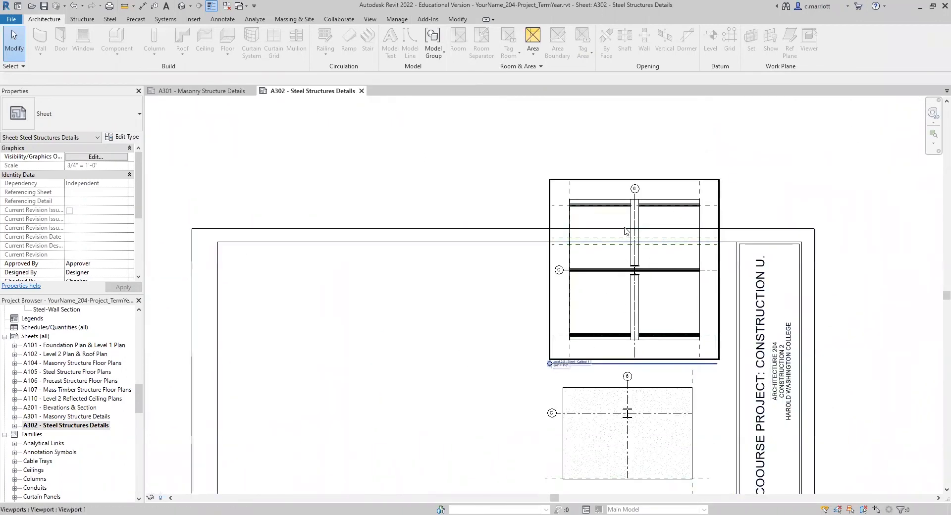
scroll(478, 364, down, 5)
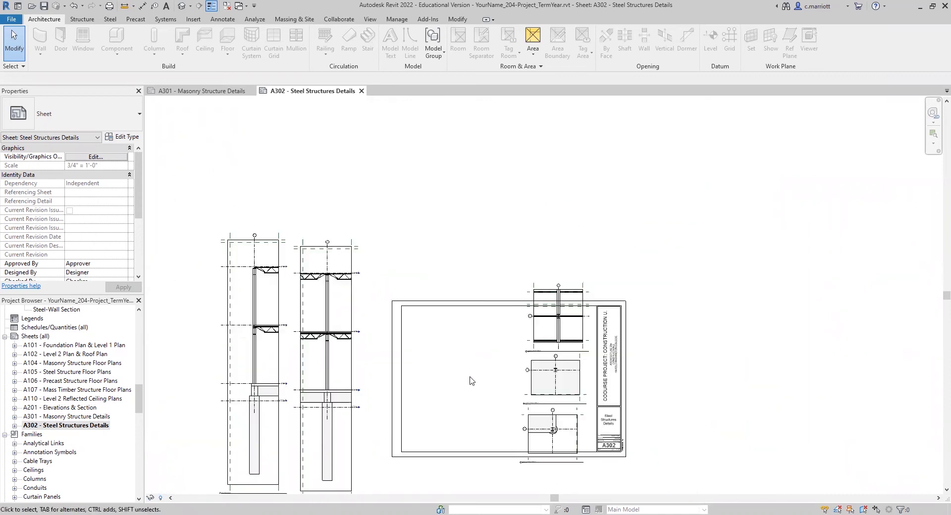
scroll(488, 425, up, 4)
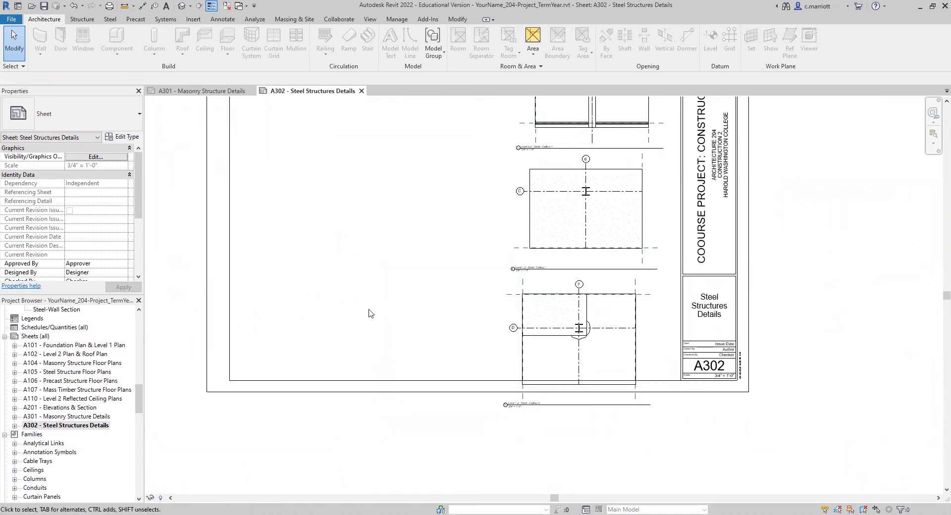
scroll(368, 313, down, 3)
middle_drag(408, 299, 356, 375)
scroll(435, 320, up, 3)
scroll(448, 195, up, 1)
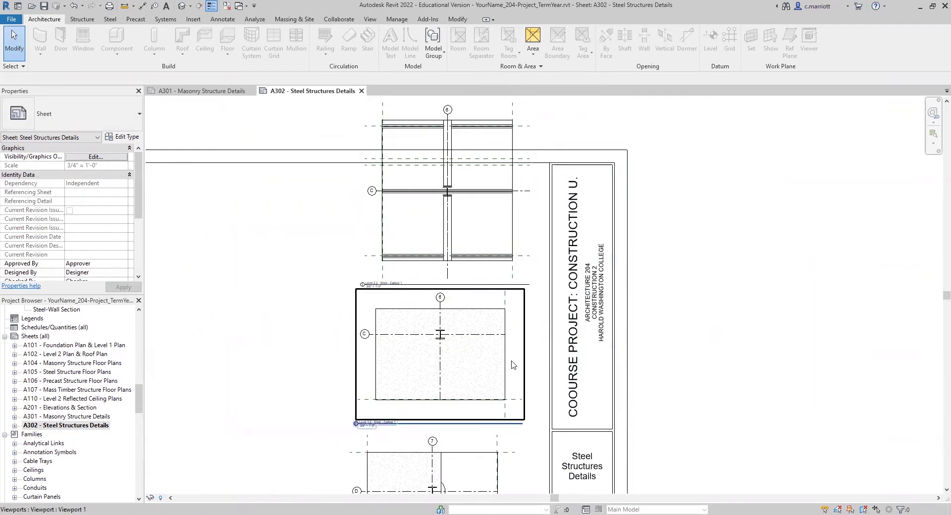
scroll(521, 381, down, 2)
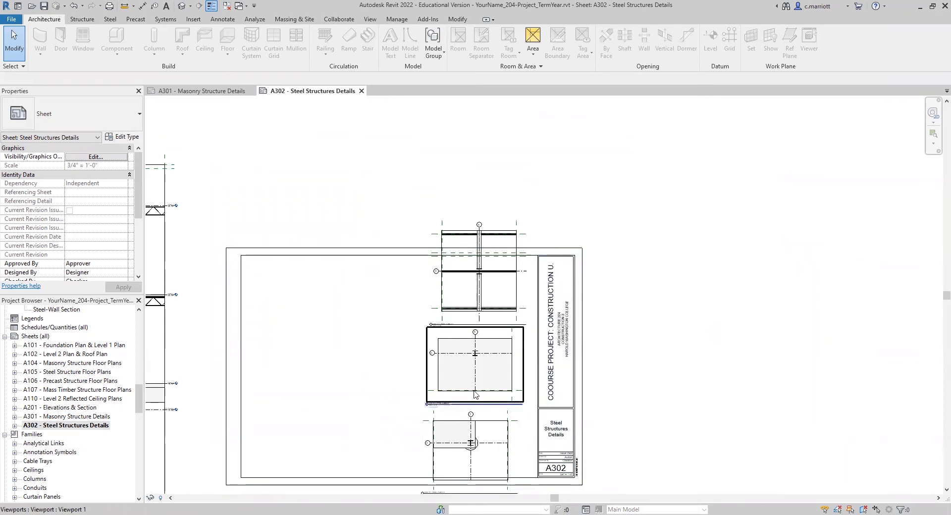
middle_drag(483, 436, 474, 340)
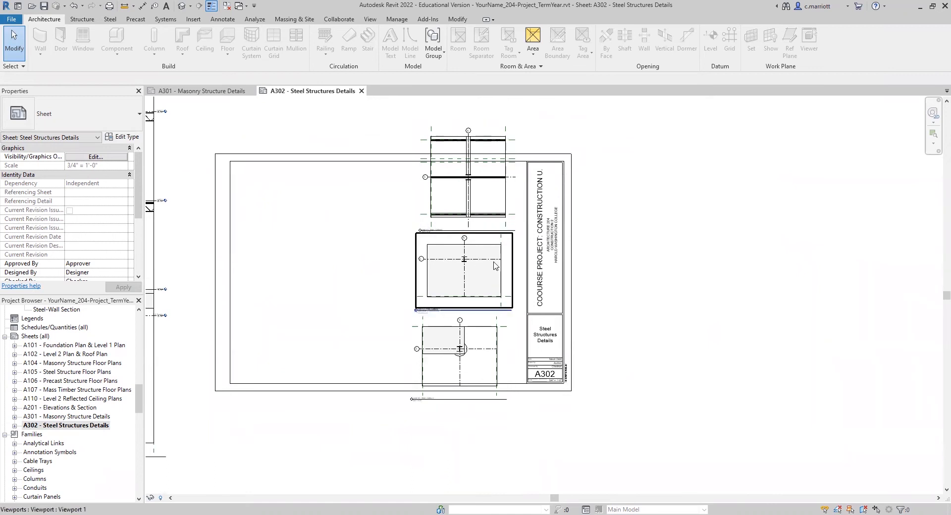
scroll(461, 236, up, 2)
middle_drag(488, 292, 461, 359)
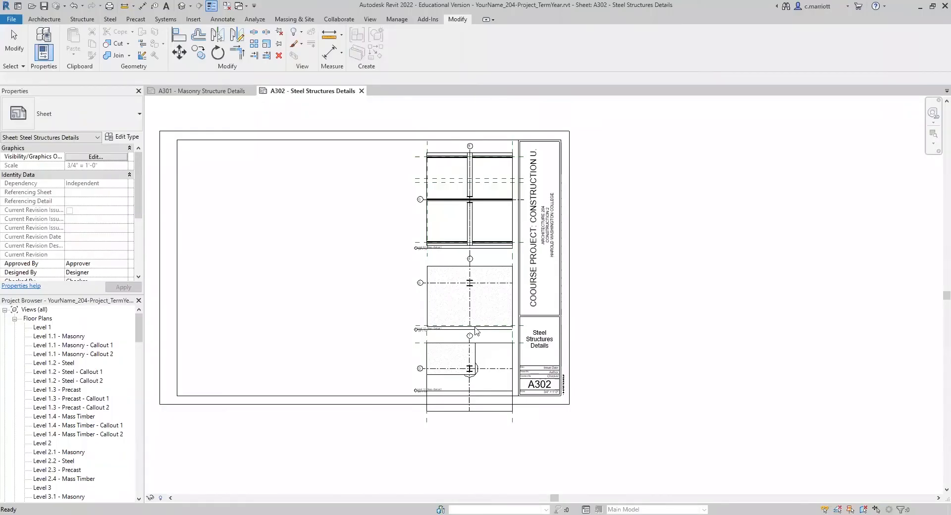
scroll(475, 331, up, 3)
scroll(485, 434, up, 3)
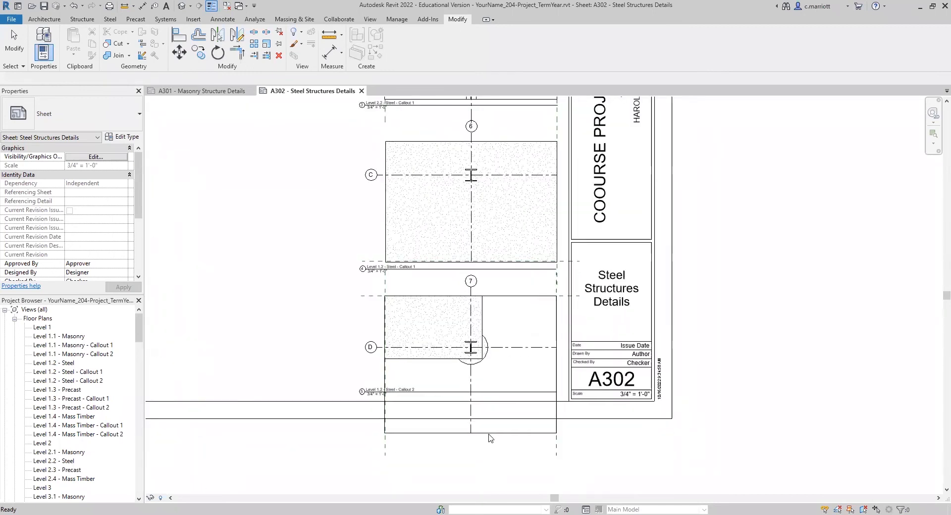
click(485, 435)
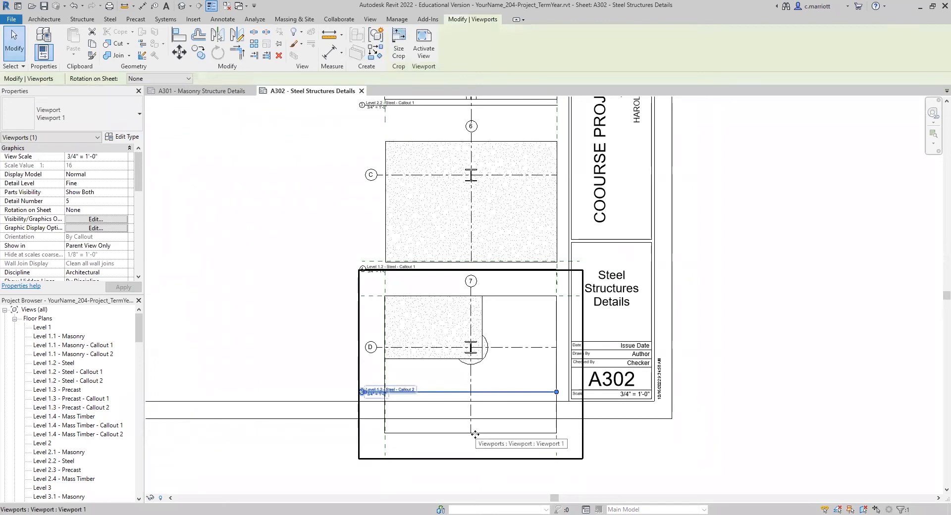
click(304, 449)
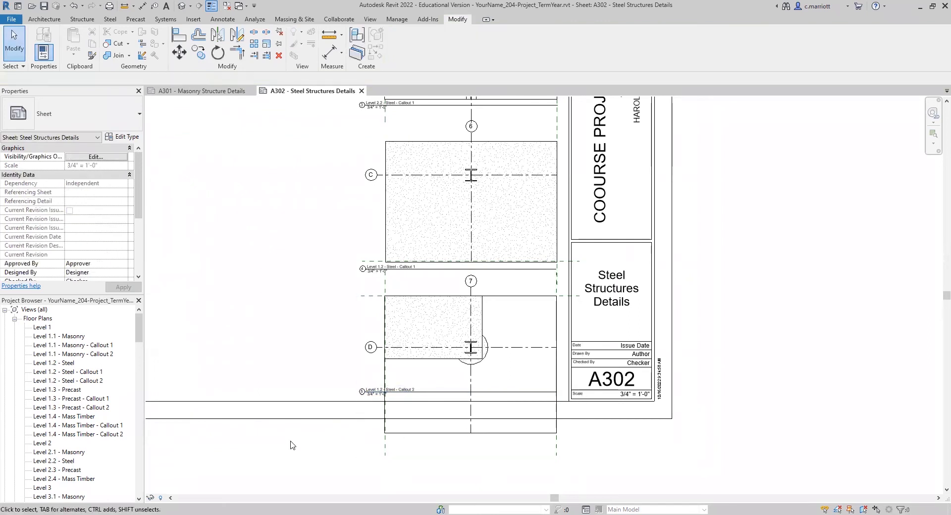
click(406, 345)
click(234, 313)
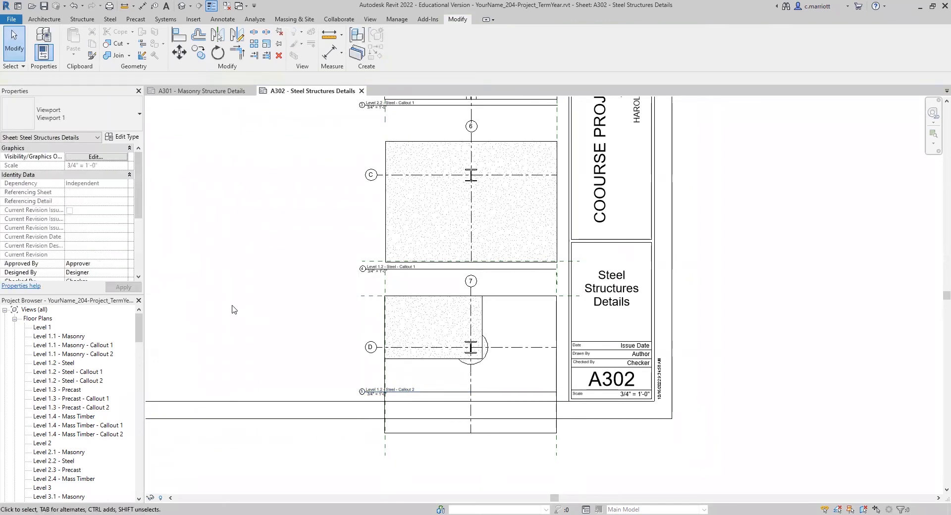
Hide the crop region in the floor plan Level 1.1 - Masonry - Callout 2 and return to sheet A302.
double_click(68, 355)
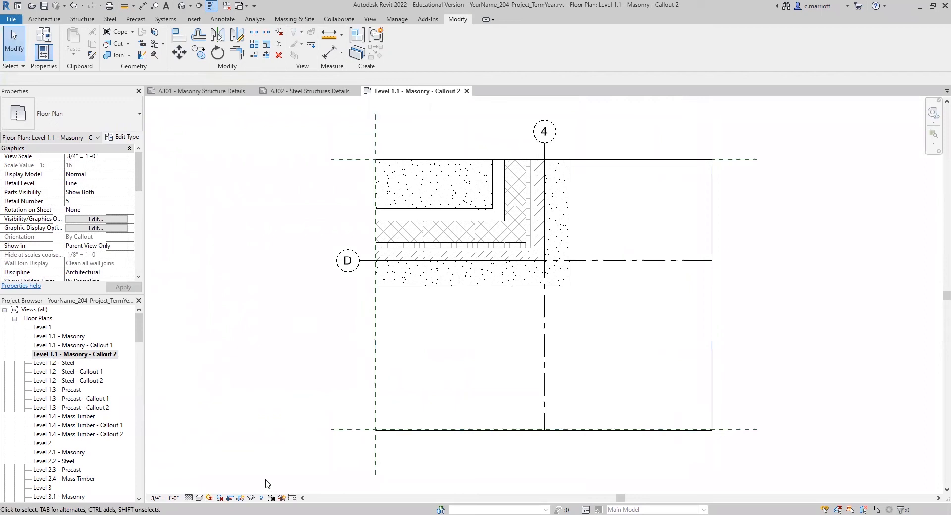
click(239, 499)
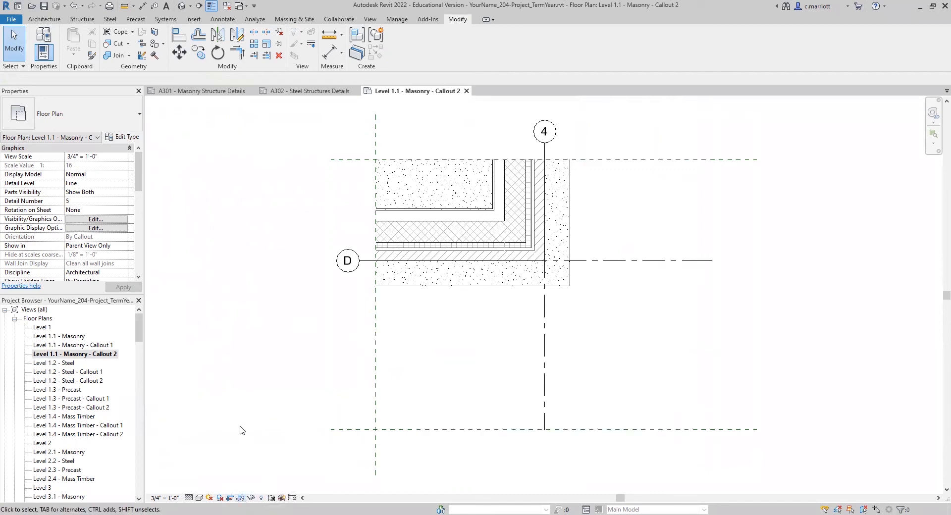
scroll(83, 397, down, 7)
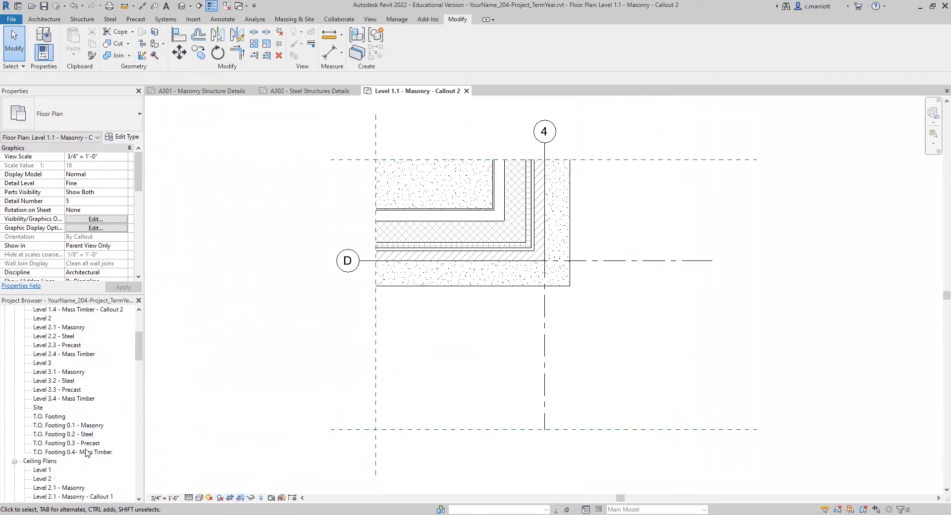
scroll(79, 460, down, 1)
scroll(73, 445, down, 8)
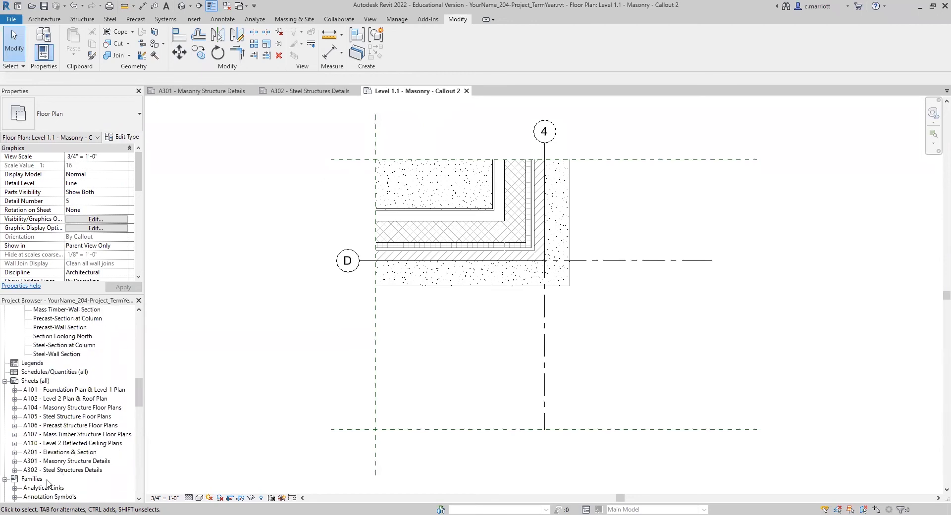
double_click(53, 470)
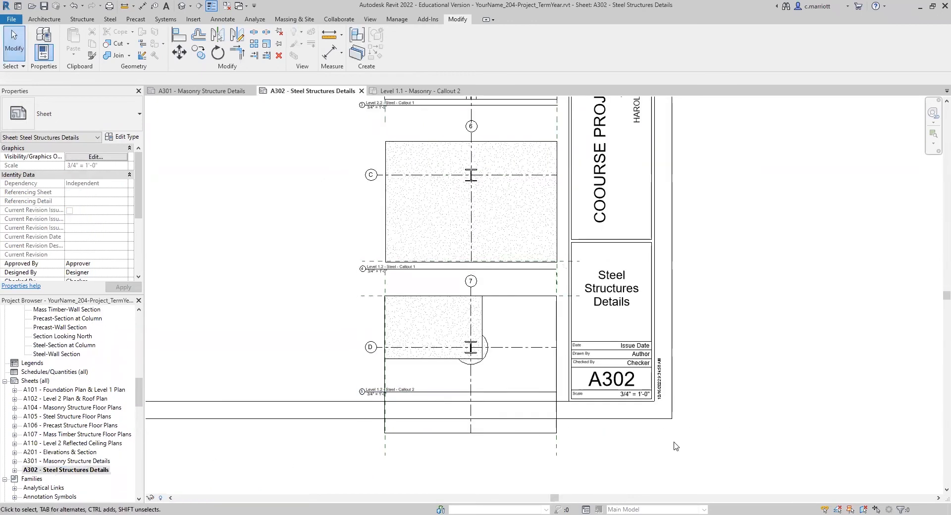
Activate the Level 1.2 - Steel - Callout 2 view on sheet A302 and hide its crop region.
click(424, 425)
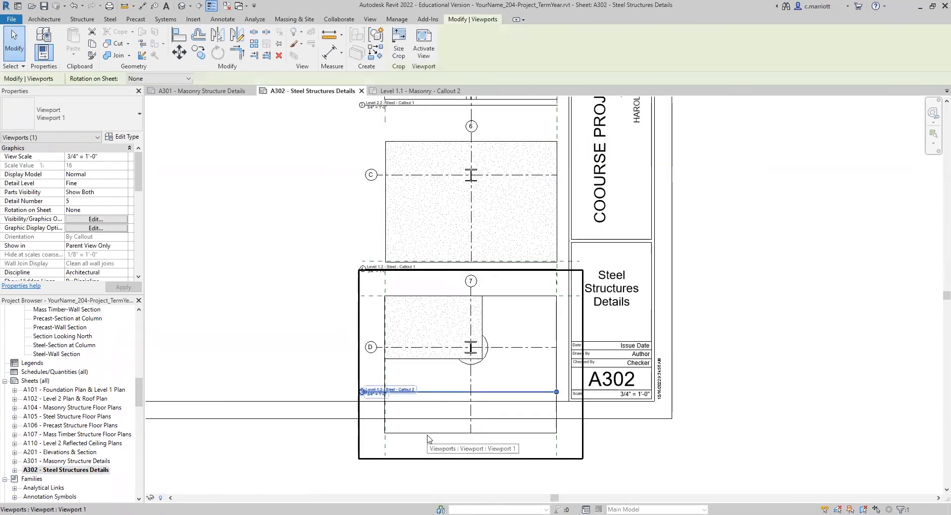
double_click(396, 344)
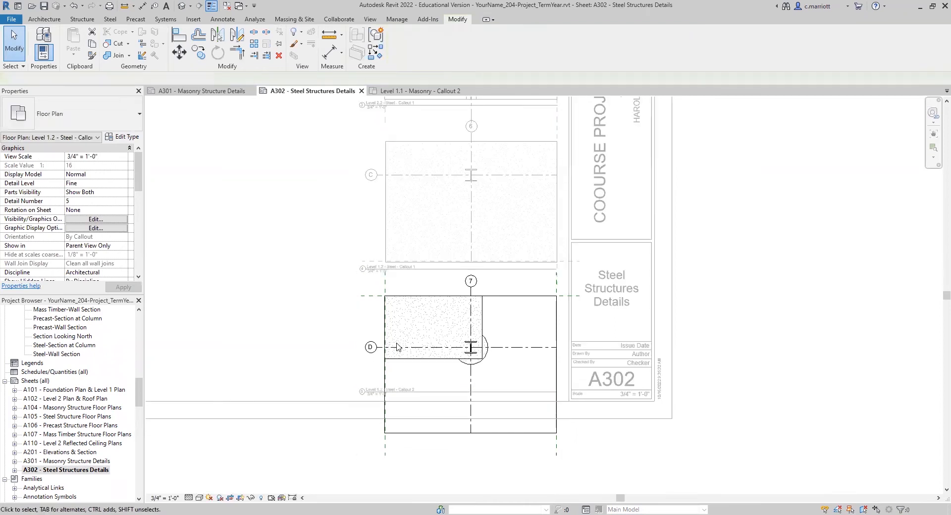
click(398, 433)
click(319, 339)
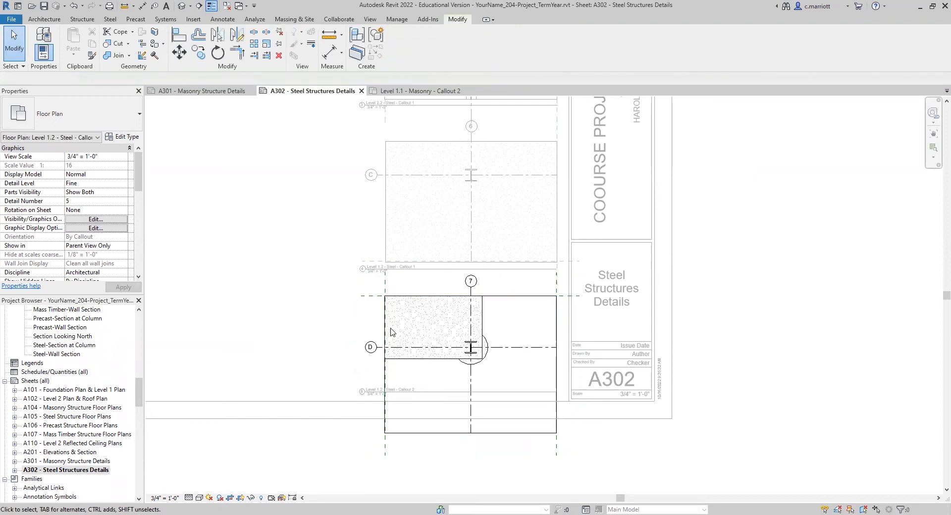
click(409, 297)
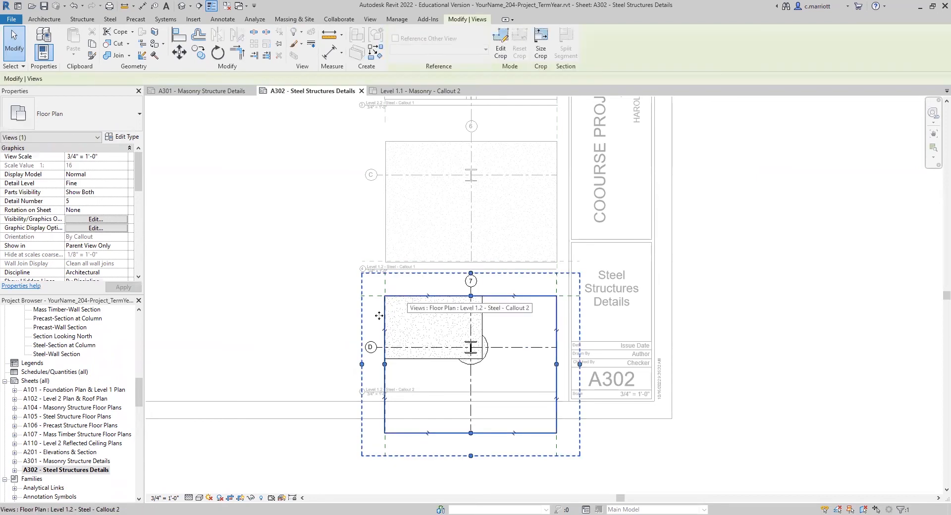
click(240, 498)
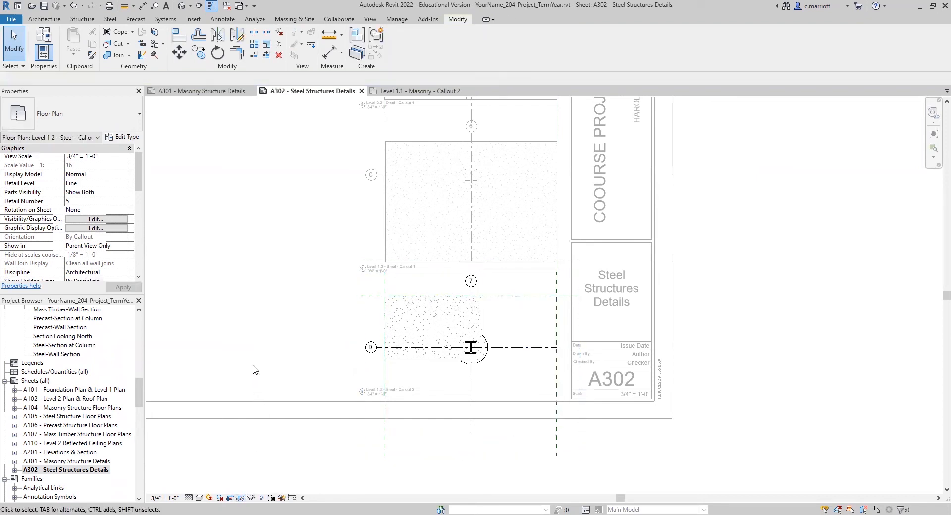
scroll(508, 411, up, 1)
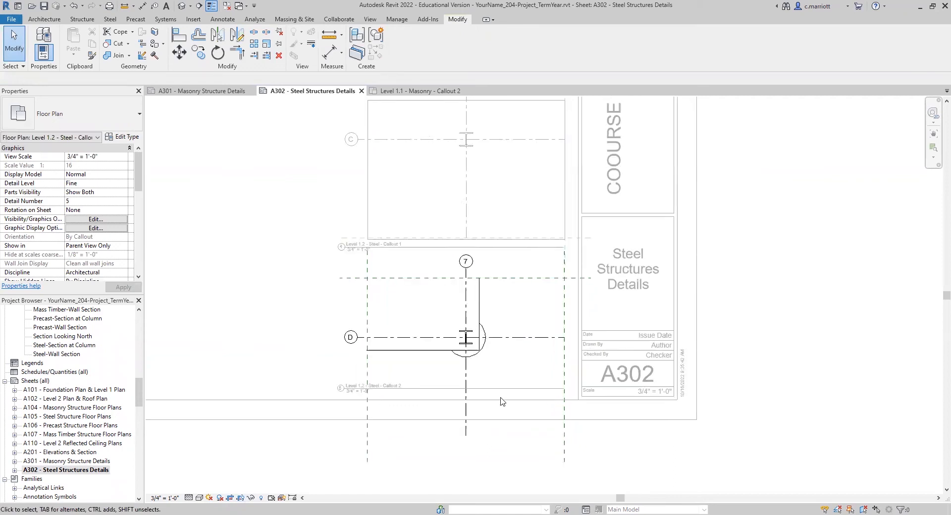
Deactivate the Level 1.2 - Steel - Callout 2 view and return to editing sheet A302.
scroll(365, 313, down, 2)
double_click(257, 324)
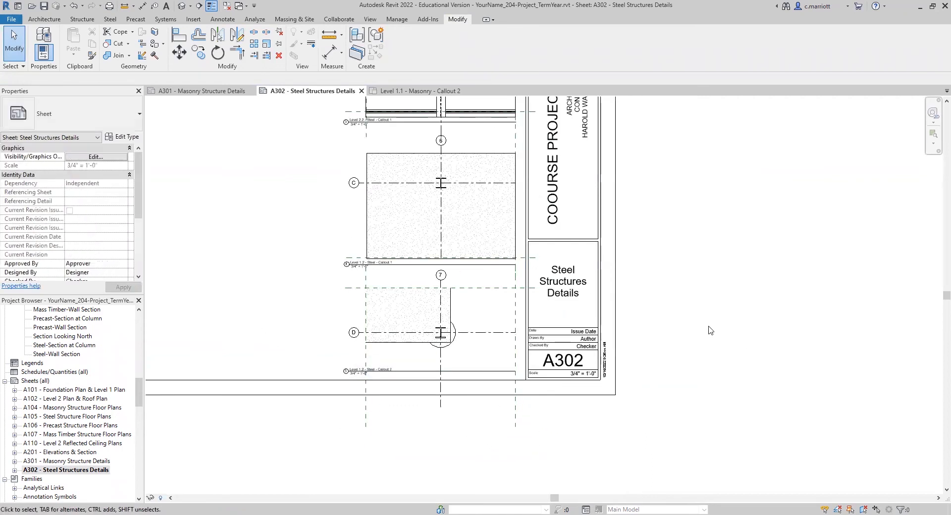
scroll(707, 323, down, 3)
scroll(476, 320, up, 2)
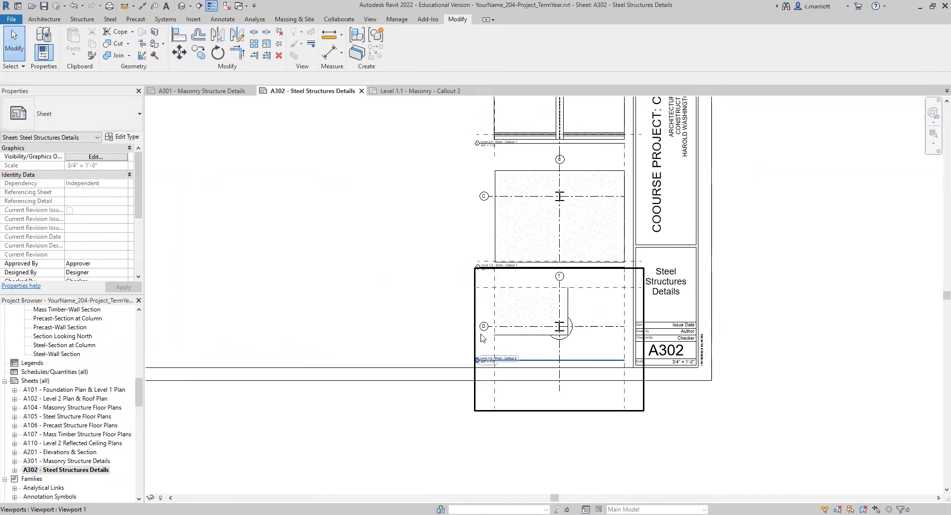
scroll(483, 338, up, 1)
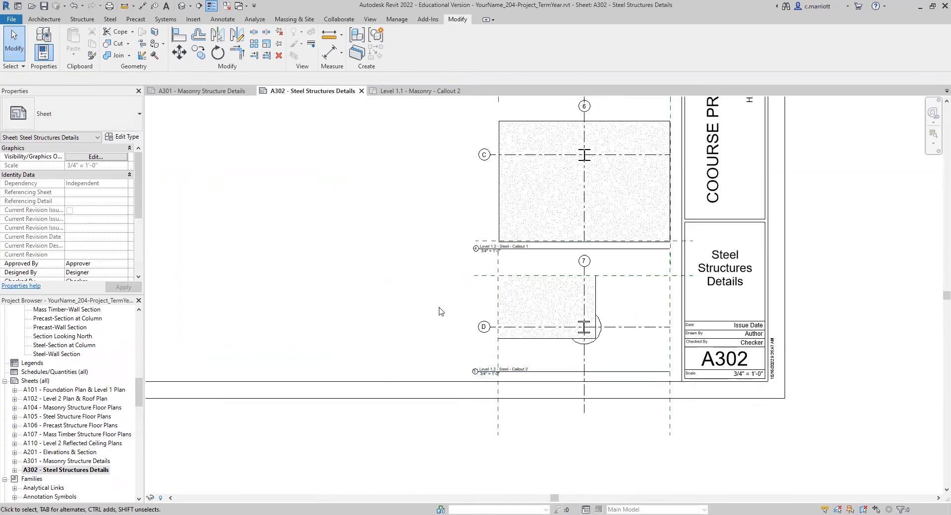
scroll(436, 310, down, 3)
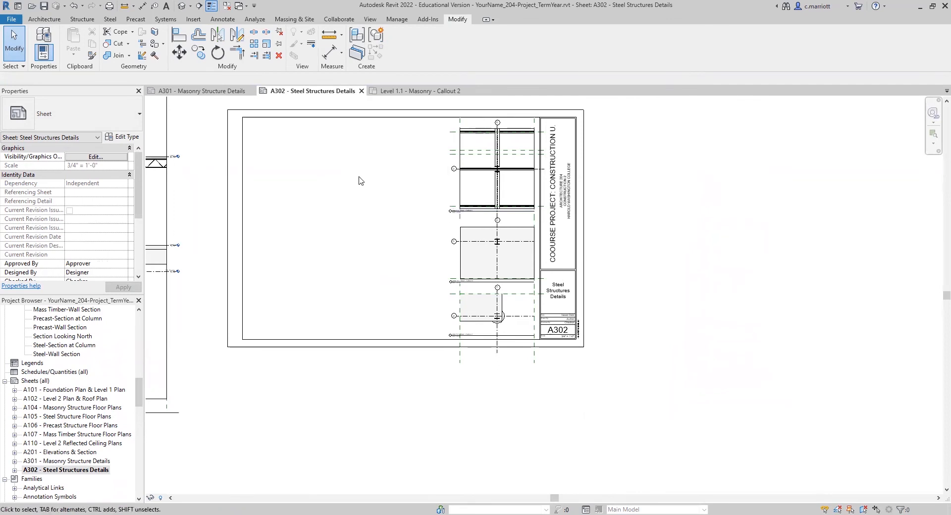
Activate the Steel-Section at Column view on sheet A302.
middle_drag(377, 317, 633, 398)
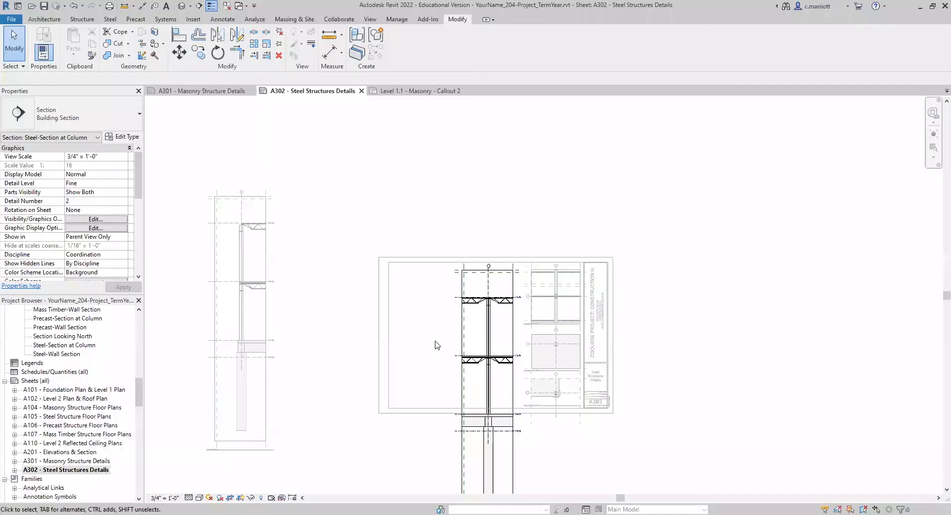
scroll(513, 325, down, 2)
scroll(513, 324, up, 2)
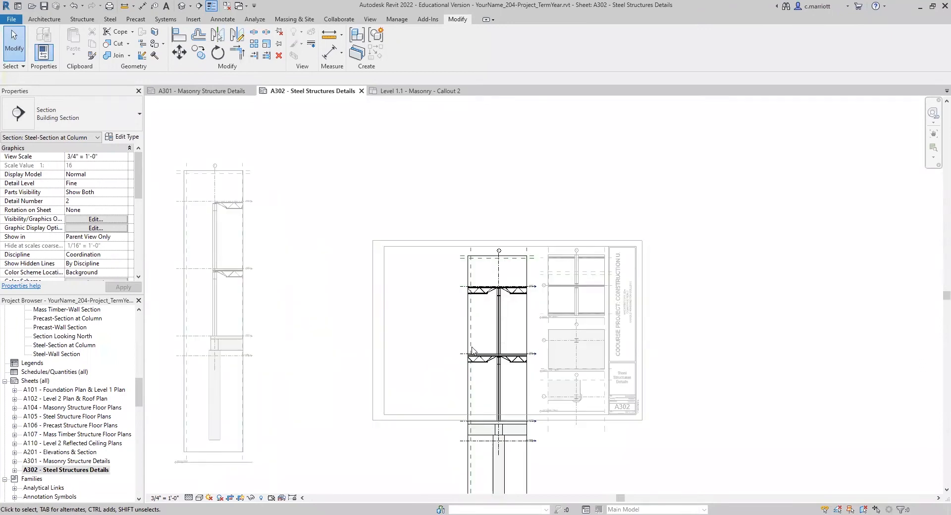
scroll(513, 324, down, 1)
scroll(513, 332, down, 2)
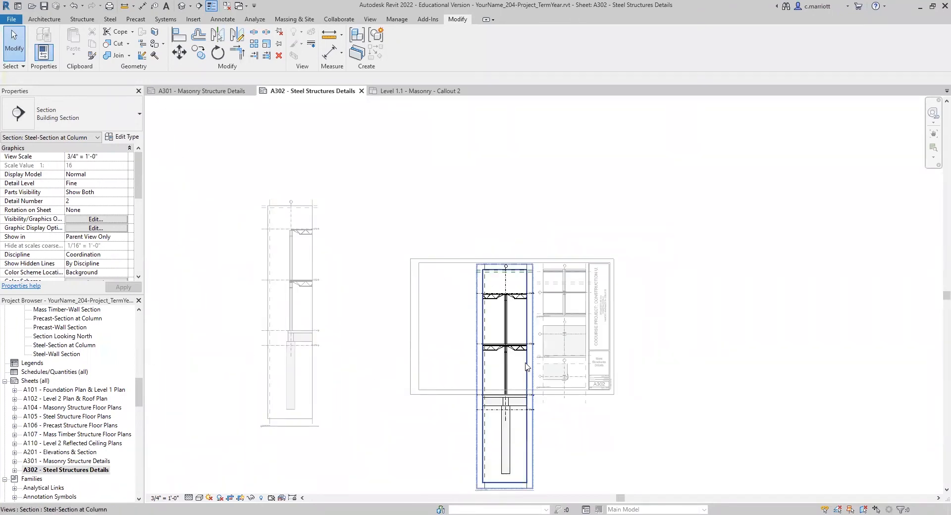
Split the section's crop region with horizontal view breaks, leaving separate short segments around the Level 3 and Level 2 joists.
click(530, 333)
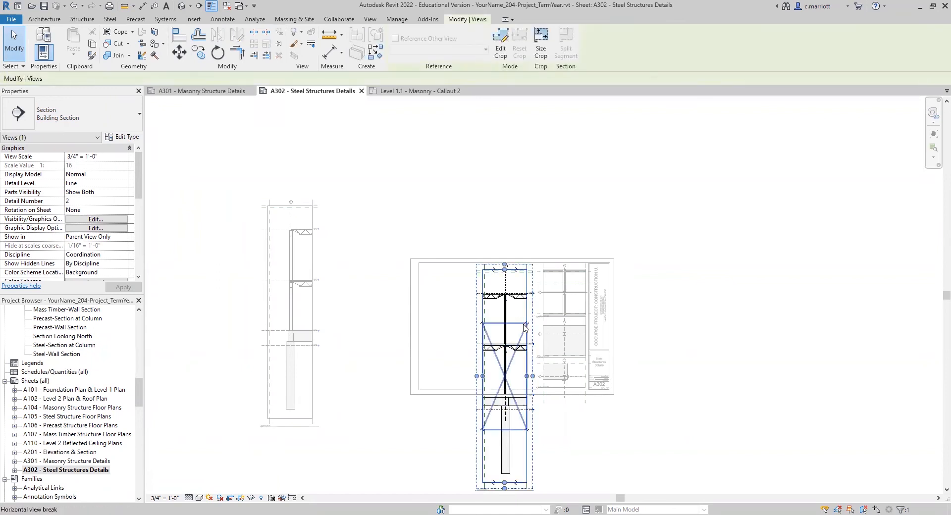
click(528, 326)
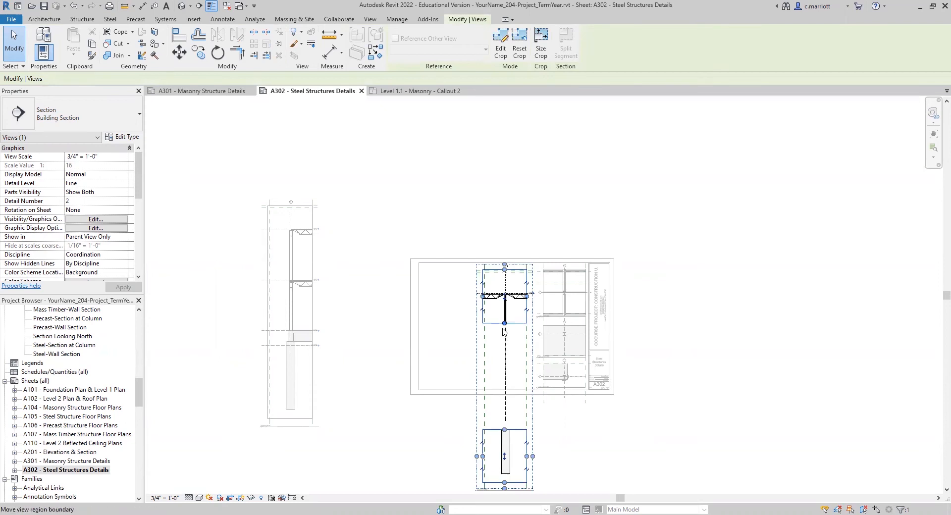
drag(504, 324, 500, 414)
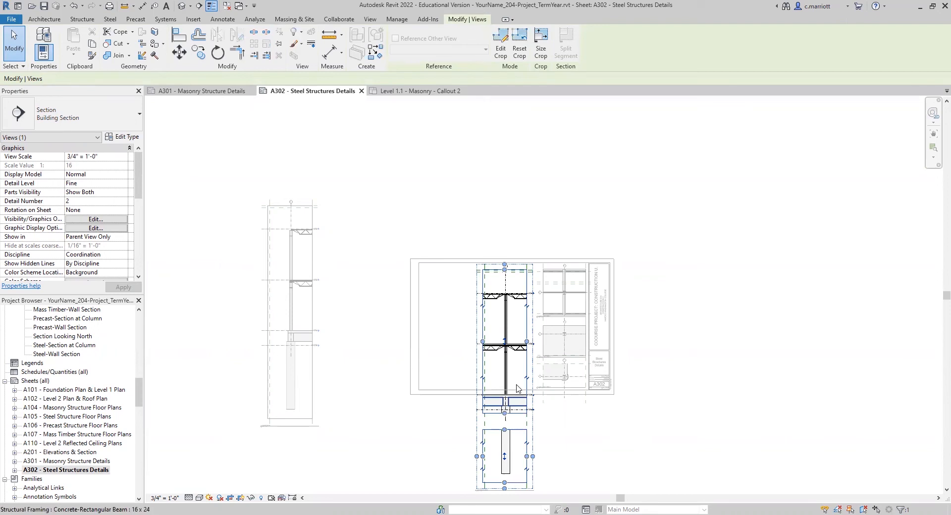
click(527, 312)
drag(504, 380, 502, 360)
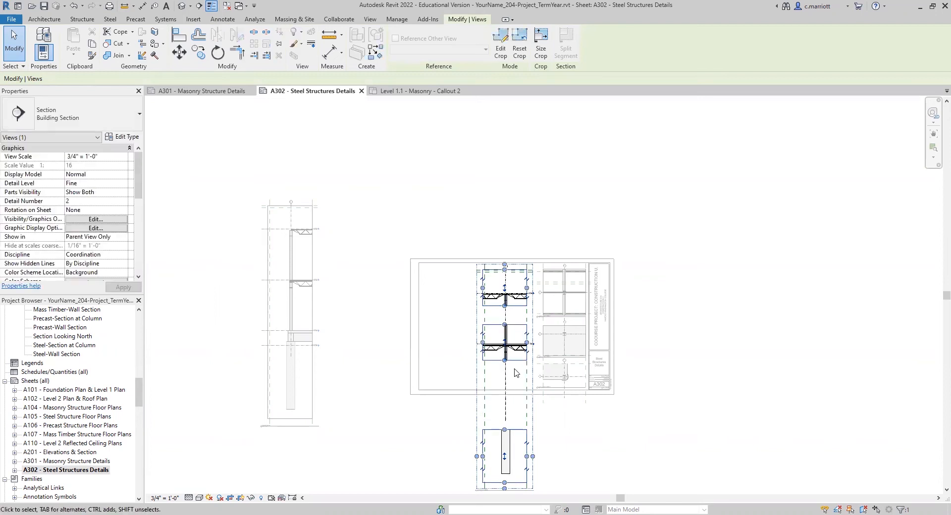
Extend the lowest segment up above Level 1, break it through the concrete column, and extend the Level 1 segment below the grade beam.
drag(506, 431, 499, 375)
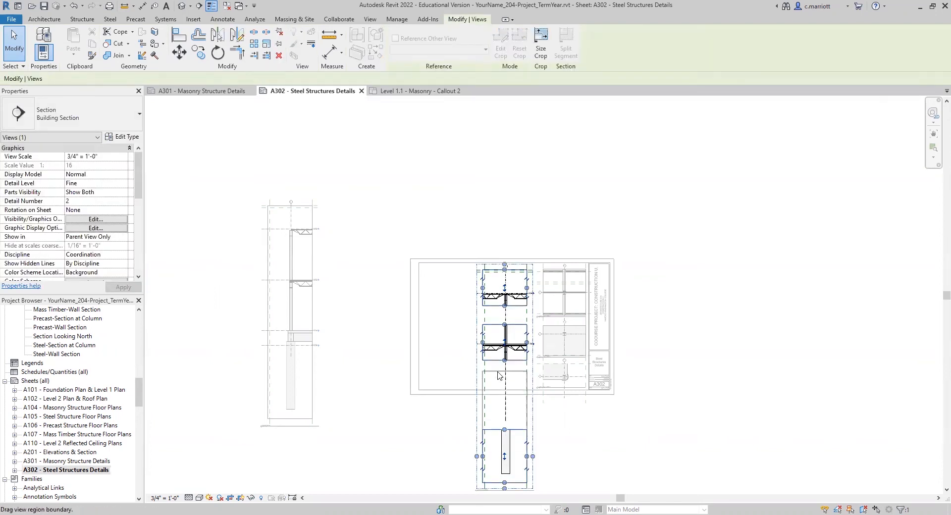
click(527, 399)
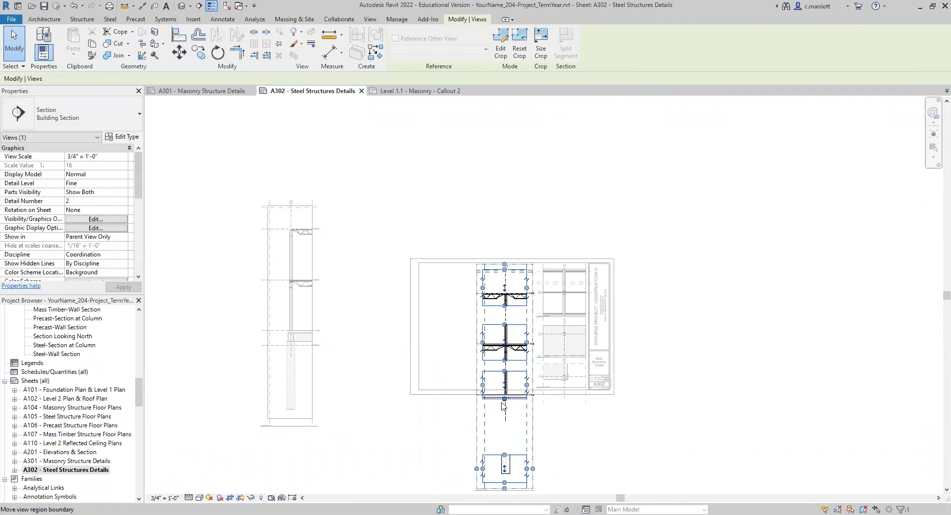
drag(505, 400, 505, 410)
scroll(504, 404, up, 1)
middle_drag(603, 418, 613, 323)
drag(515, 316, 514, 325)
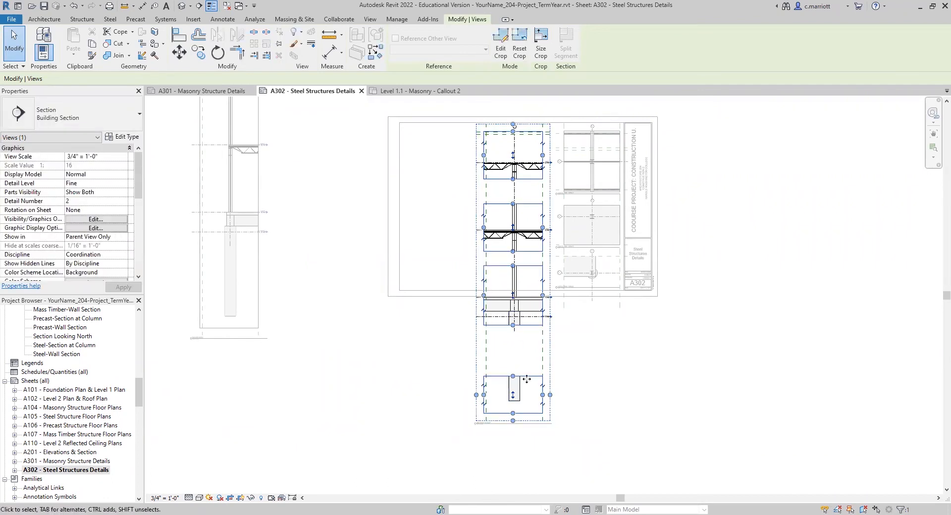
Trim the lowest segment to the base of the round concrete column and move it up close beneath the Level 1 segment.
drag(514, 376, 512, 337)
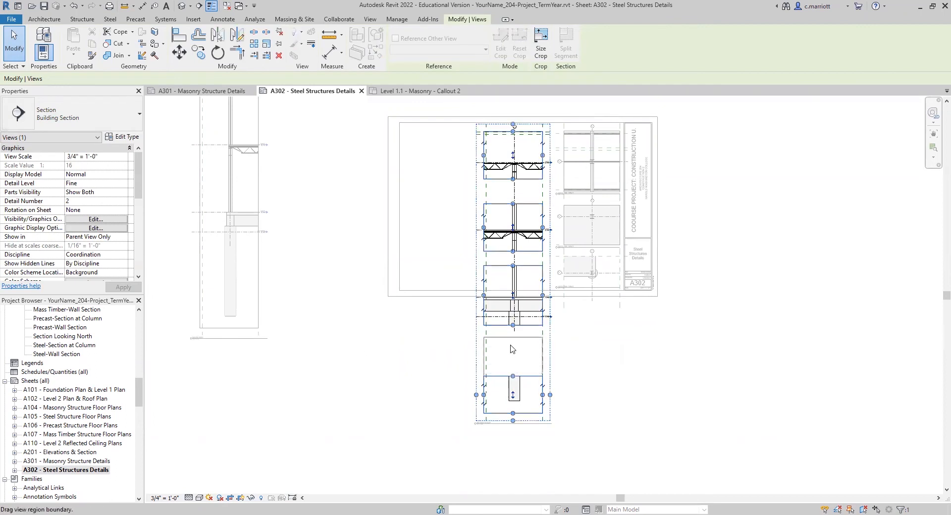
drag(512, 393, 522, 361)
scroll(520, 367, up, 1)
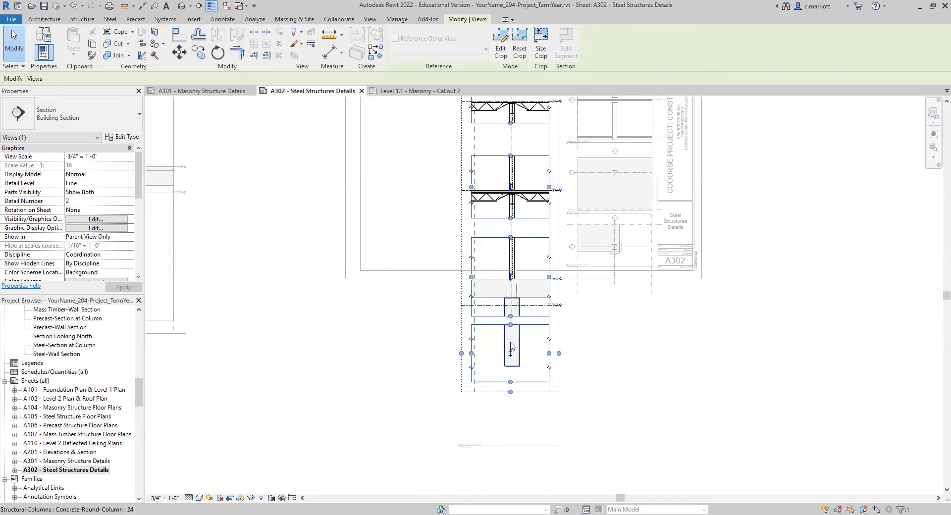
drag(513, 331, 512, 365)
scroll(513, 366, up, 1)
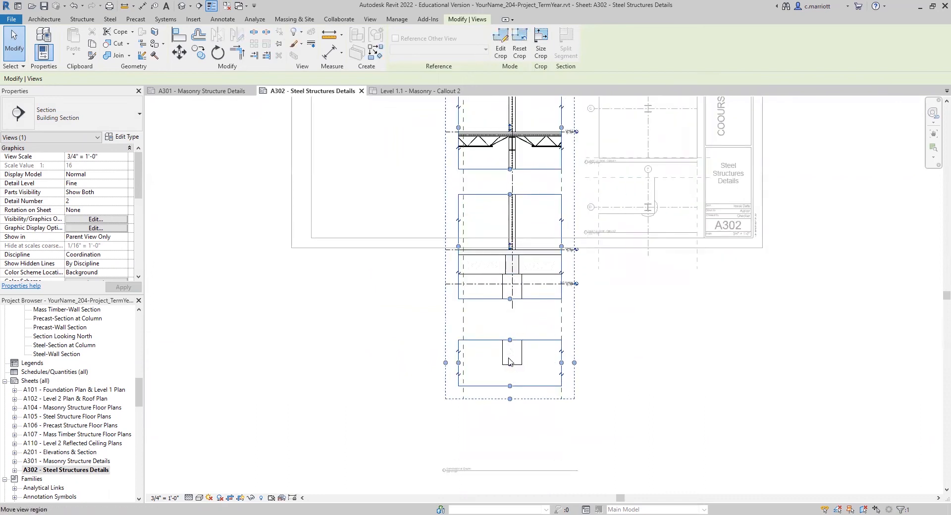
drag(512, 369, 512, 340)
Lower the top edge of the Level 3 segment to shorten the empty space above the roof joists.
scroll(589, 323, up, 2)
scroll(614, 298, down, 3)
middle_drag(624, 354, 608, 443)
scroll(516, 299, up, 1)
scroll(516, 299, up, 3)
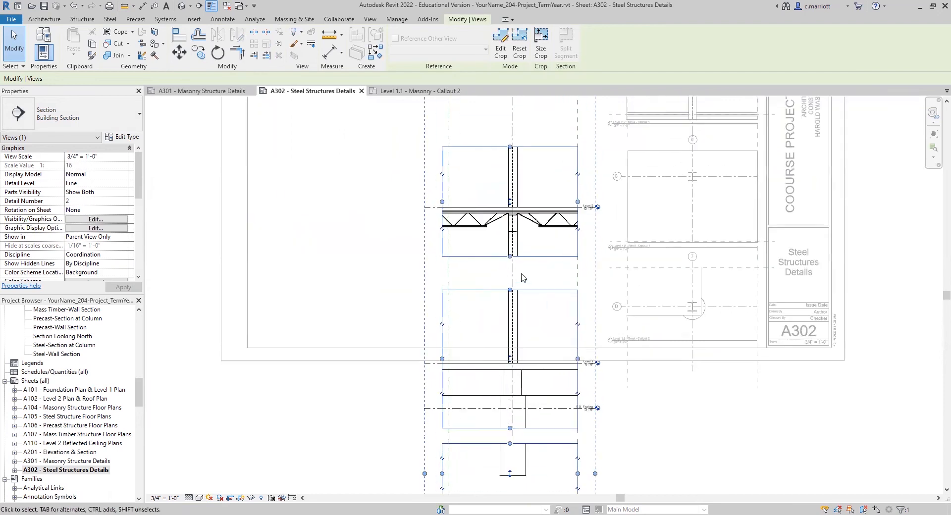
scroll(511, 260, down, 4)
scroll(512, 260, up, 1)
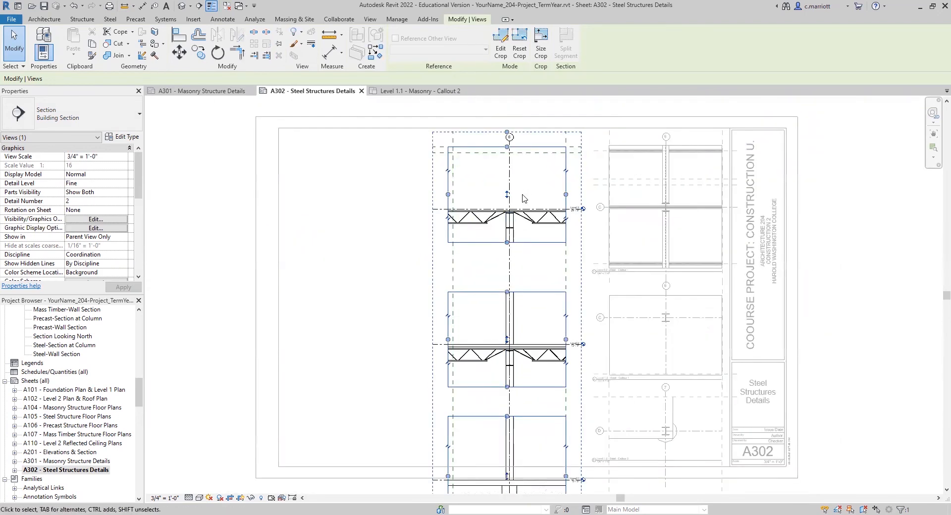
drag(508, 198, 508, 182)
drag(508, 131, 507, 156)
scroll(418, 271, down, 4)
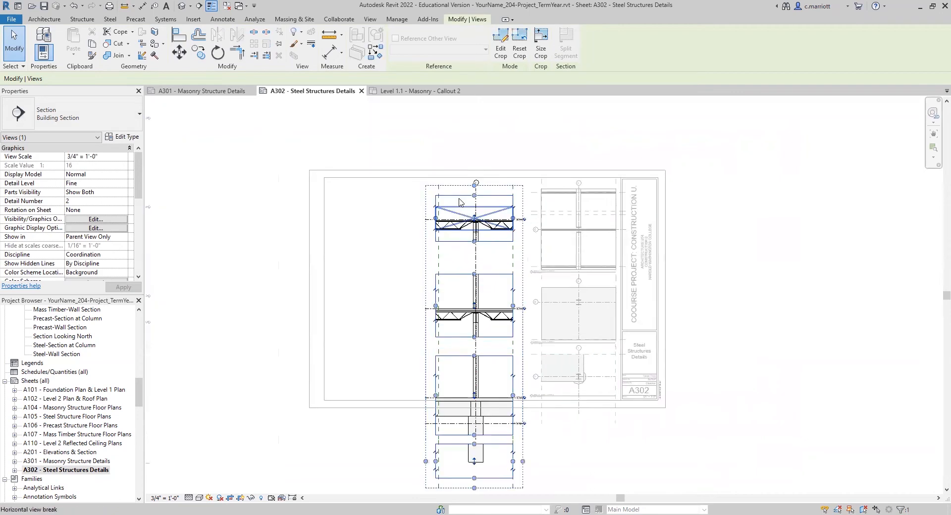
scroll(459, 201, up, 2)
drag(462, 171, 460, 178)
Move the section's segments up so the Level 3 segment sits just inside the sheet's upper border.
double_click(485, 224)
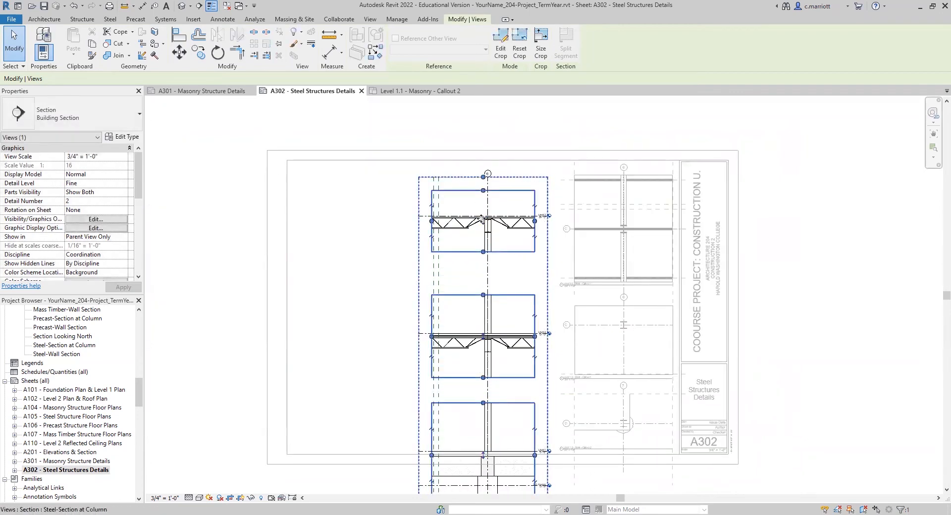
click(506, 216)
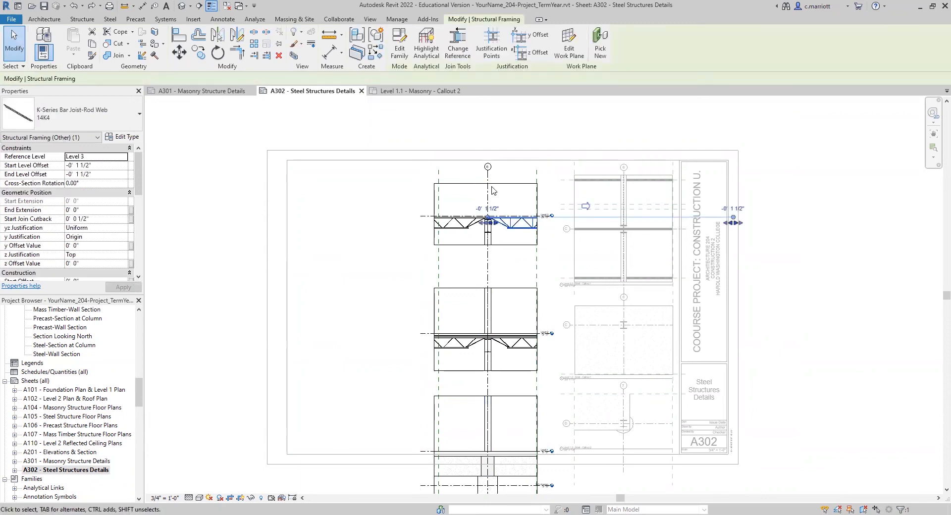
click(486, 217)
mouse_move(486, 216)
mouse_down()
mouse_move(484, 188)
mouse_move(487, 210)
mouse_move(488, 201)
mouse_up()
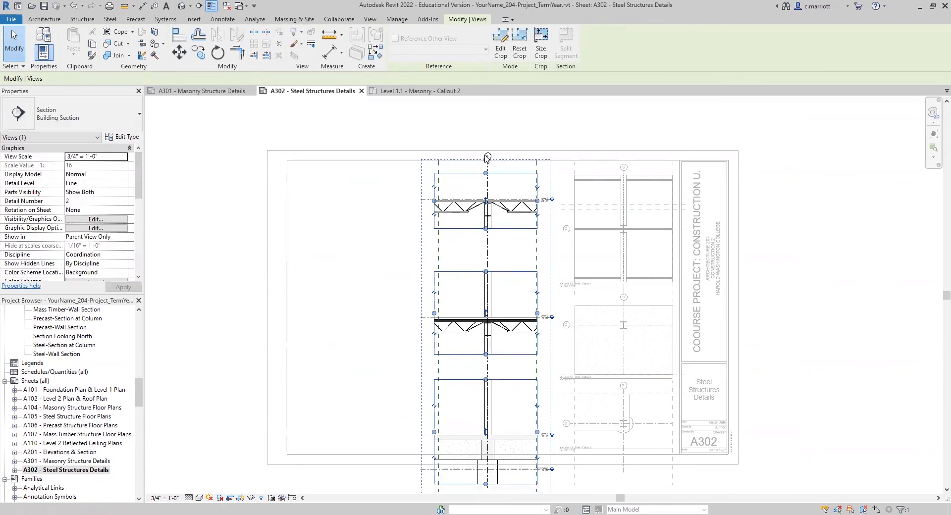
click(332, 255)
Trim the top of the Level 2 segment and move it up close beneath the Level 3 segment.
scroll(468, 283, up, 2)
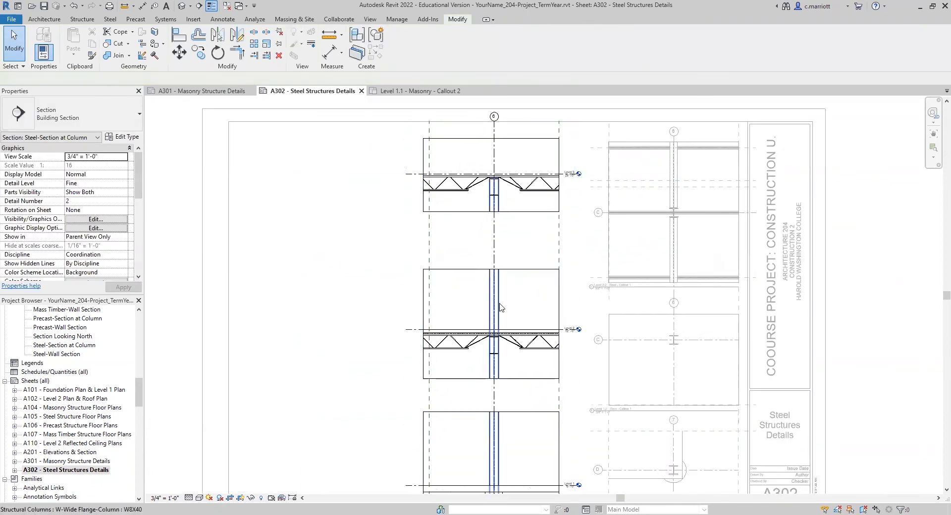
click(493, 325)
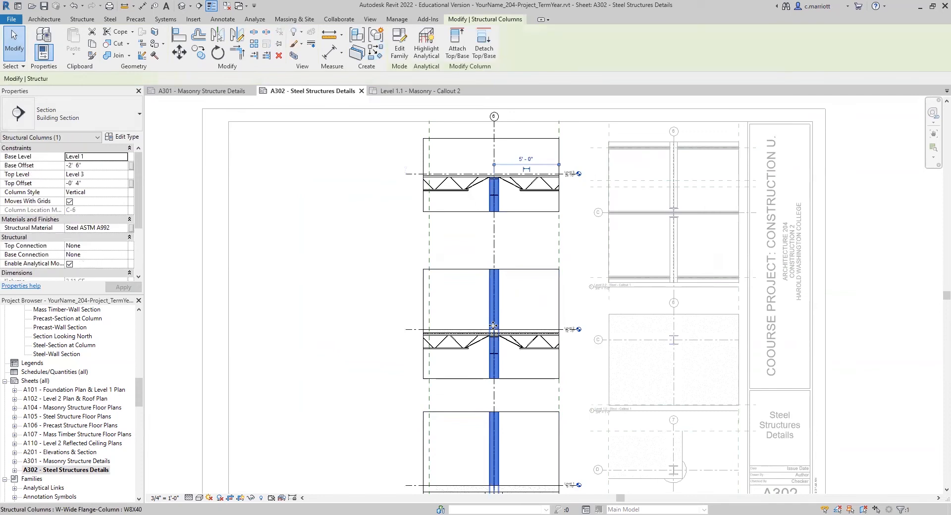
click(515, 268)
drag(492, 287, 480, 242)
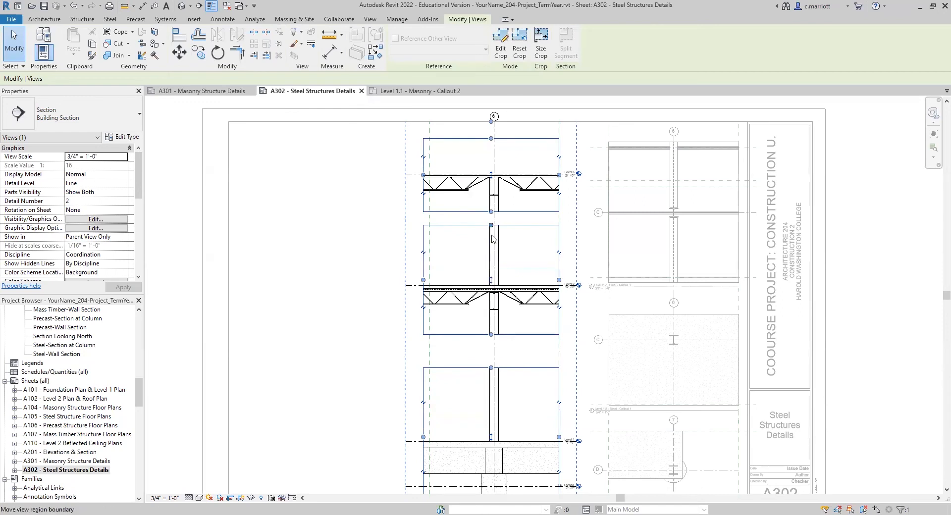
scroll(415, 333, down, 3)
scroll(436, 329, up, 2)
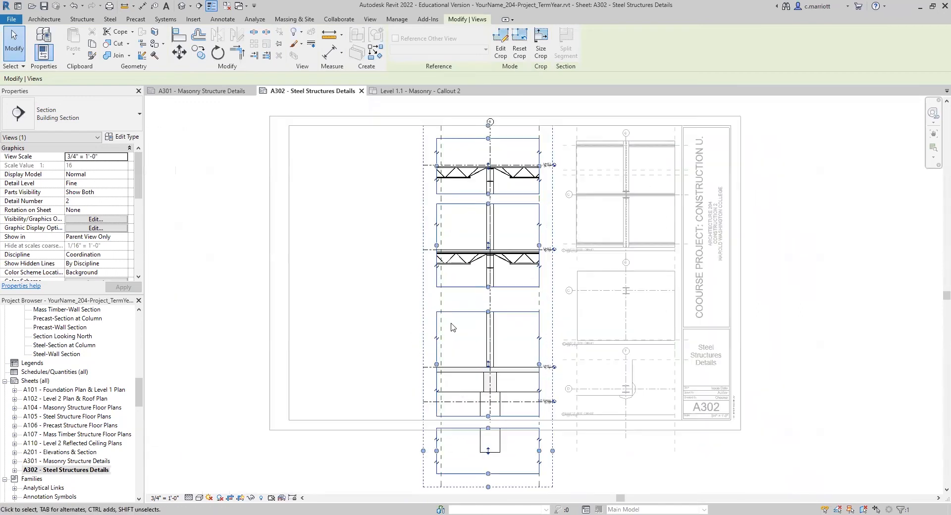
drag(488, 205, 488, 209)
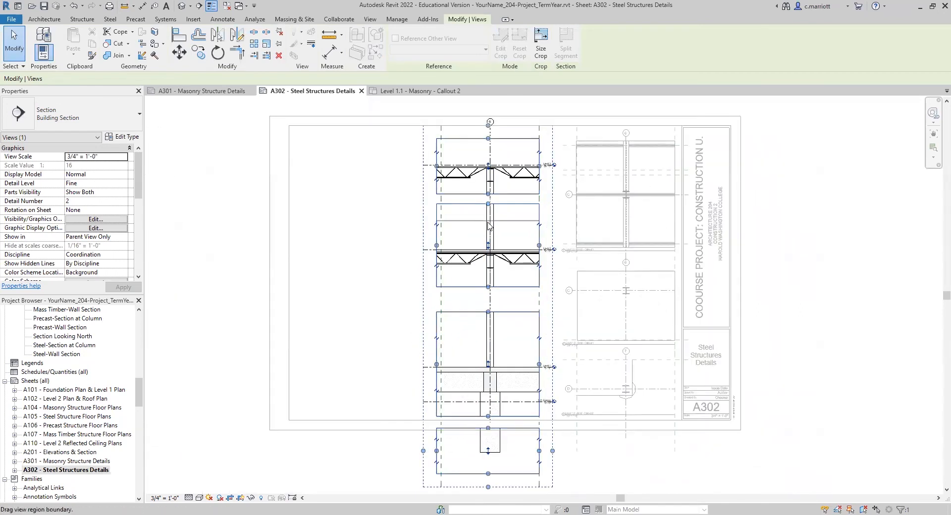
drag(486, 257, 492, 241)
click(376, 281)
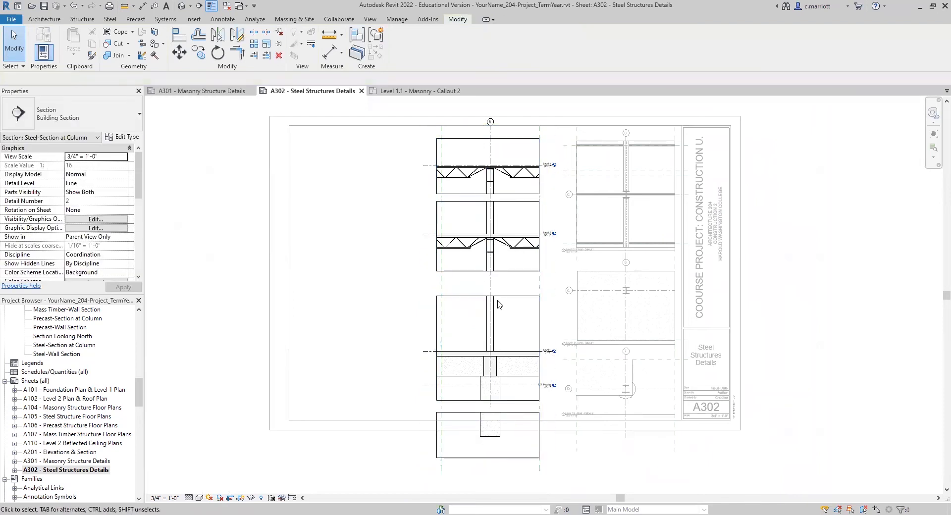
Trim the top of the Level 1 segment and move it up close beneath the Level 2 segment.
click(491, 317)
click(460, 295)
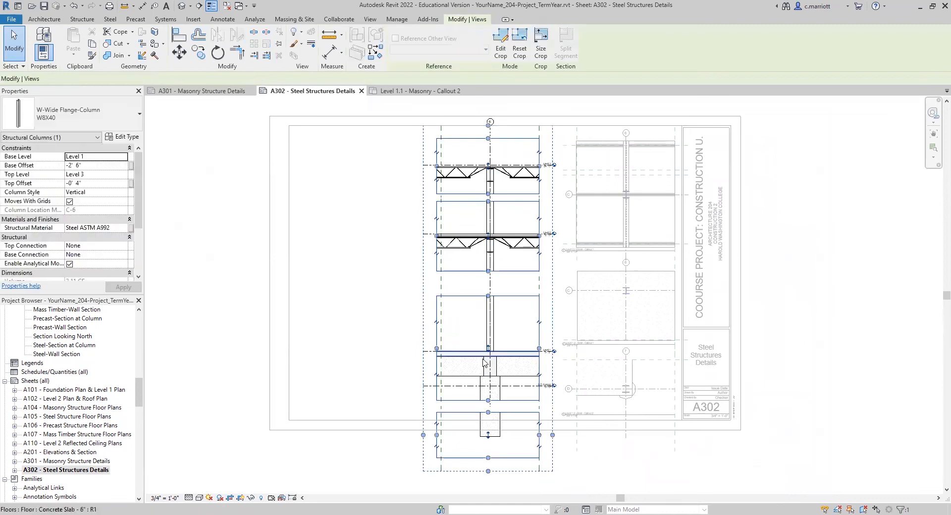
drag(489, 348, 490, 334)
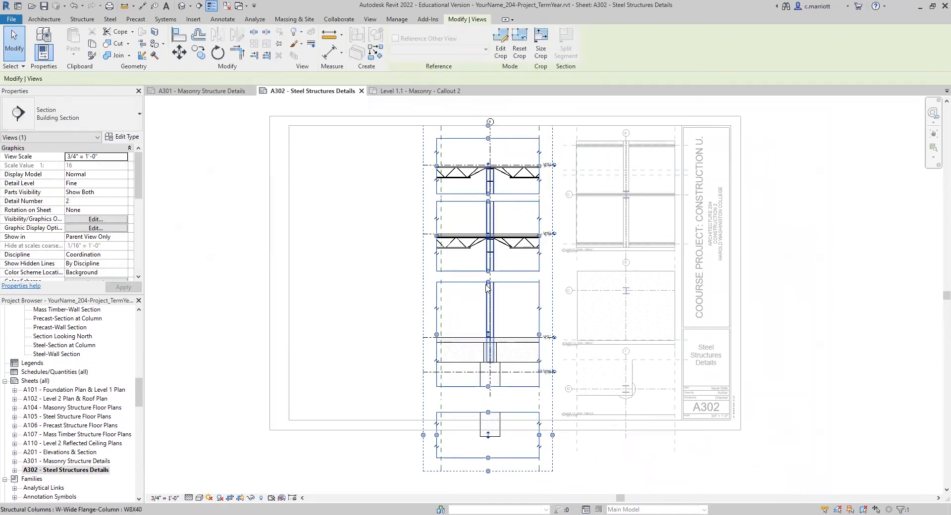
drag(488, 284, 489, 301)
drag(489, 346, 491, 325)
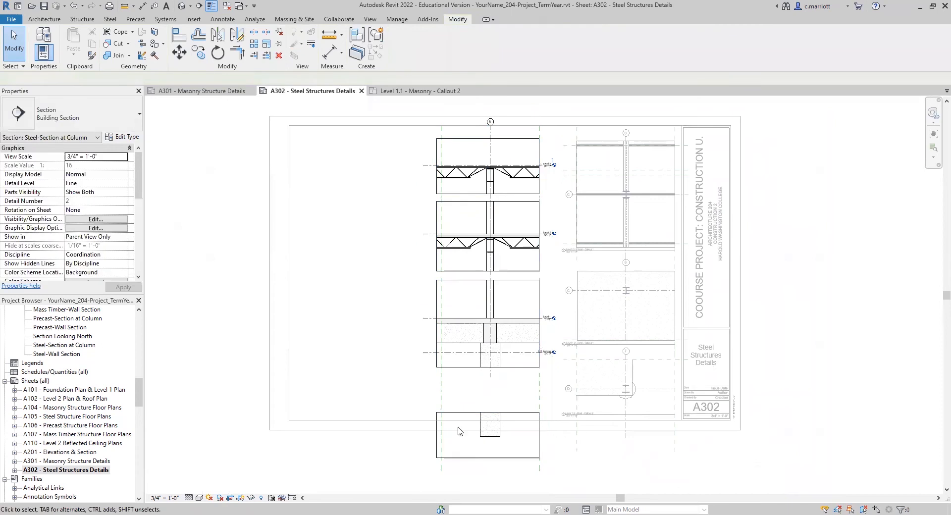
Move the column base segment up close beneath the Level 1 segment, then check the section's fit within the sheet border.
drag(493, 422, 488, 402)
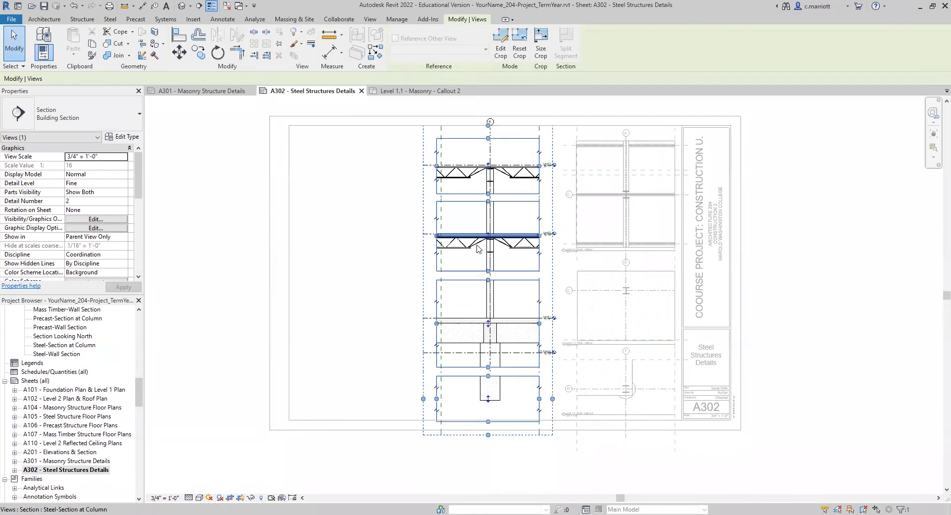
middle_drag(370, 372, 368, 316)
scroll(472, 422, up, 1)
scroll(497, 423, down, 2)
click(484, 424)
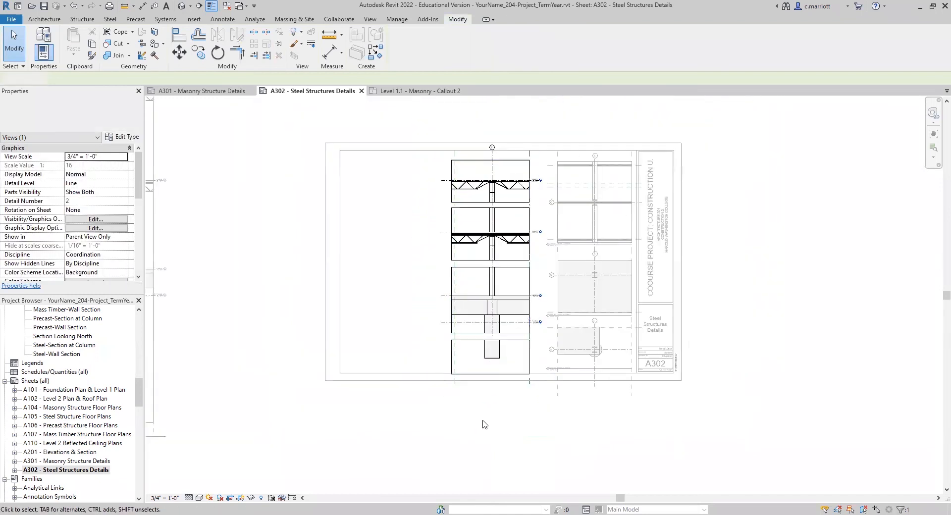
middle_drag(493, 441, 467, 460)
scroll(470, 208, up, 6)
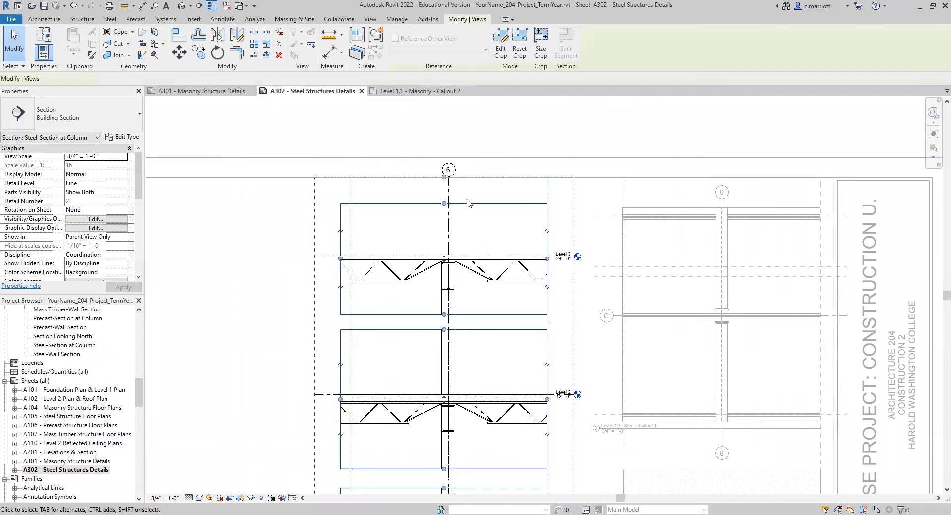
Lower the column section's grid 6 bubble inside the sheet border, just above the Level 3 segment and level with the neighbouring callout's bubble.
click(445, 177)
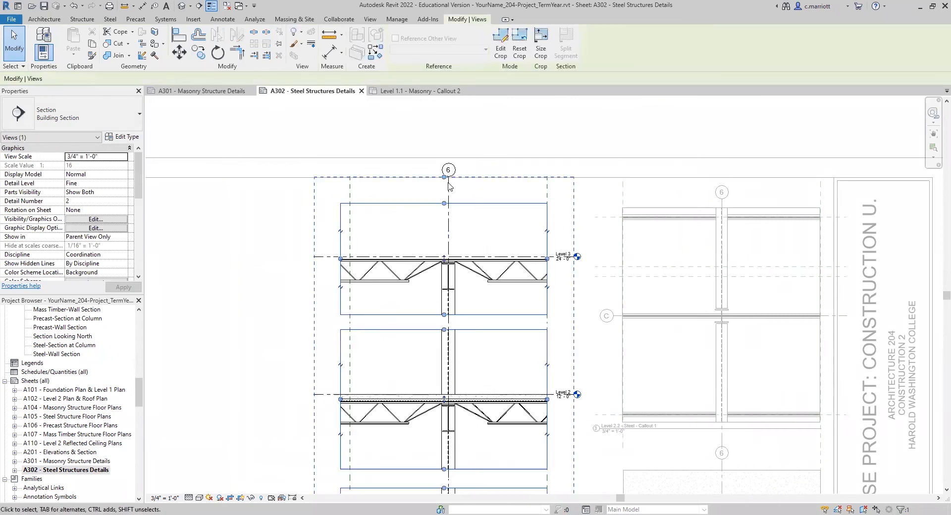
drag(445, 177, 445, 188)
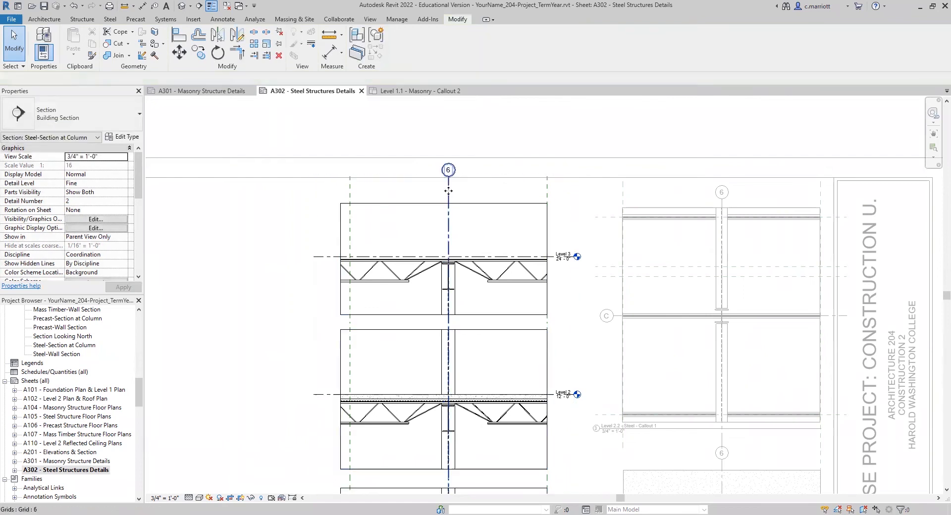
click(450, 181)
drag(448, 187, 448, 195)
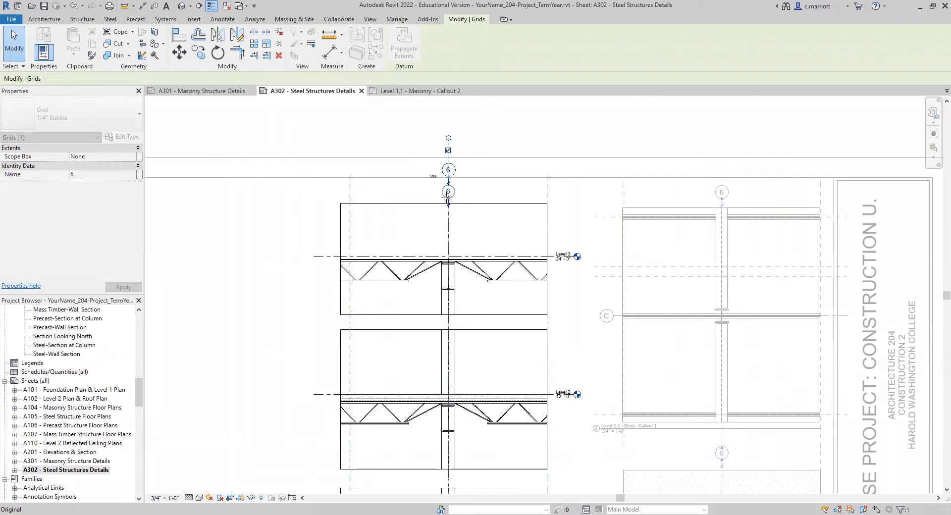
drag(448, 196, 448, 194)
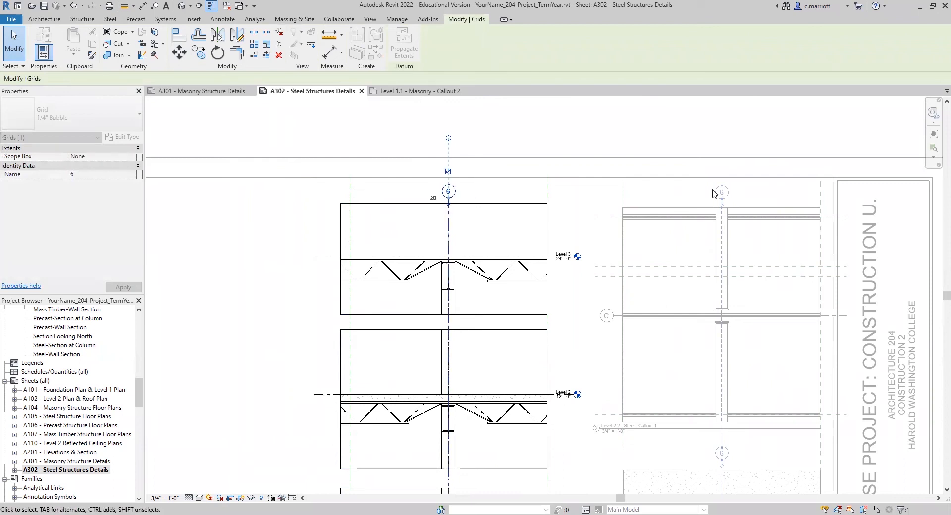
click(562, 210)
Move the Steel-Section at Column title up to the foot of its section and shorten its line to the section's width.
scroll(516, 329, down, 5)
middle_drag(404, 372, 404, 297)
scroll(477, 402, up, 1)
middle_drag(454, 333, 449, 246)
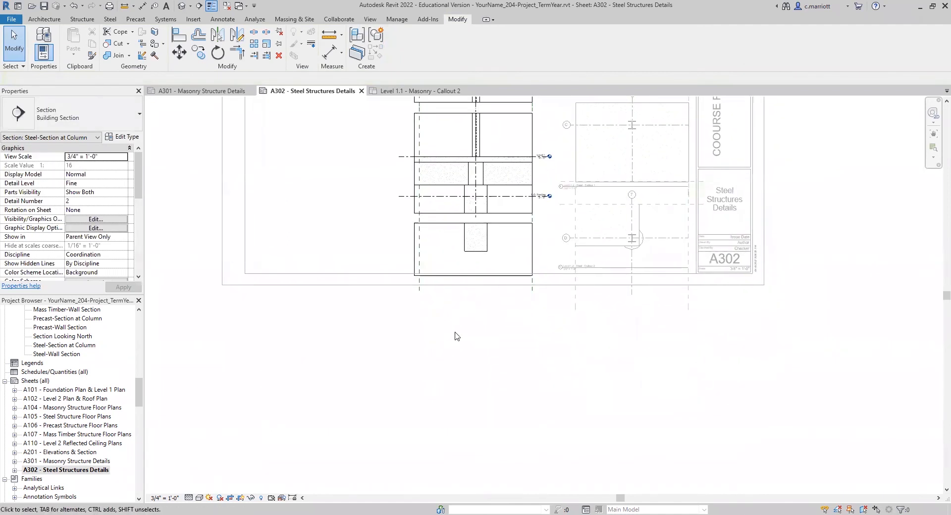
scroll(457, 336, down, 3)
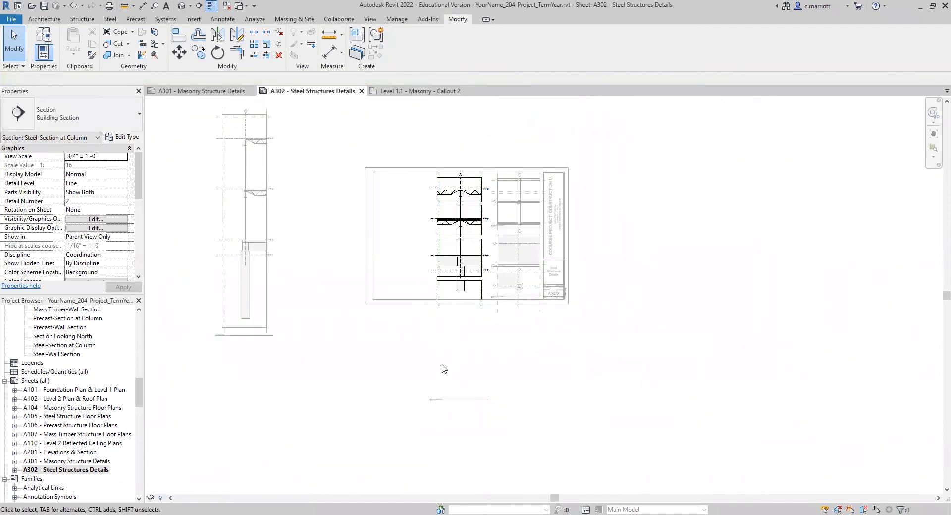
click(443, 369)
click(436, 400)
drag(435, 401, 451, 316)
scroll(439, 296, up, 6)
click(723, 177)
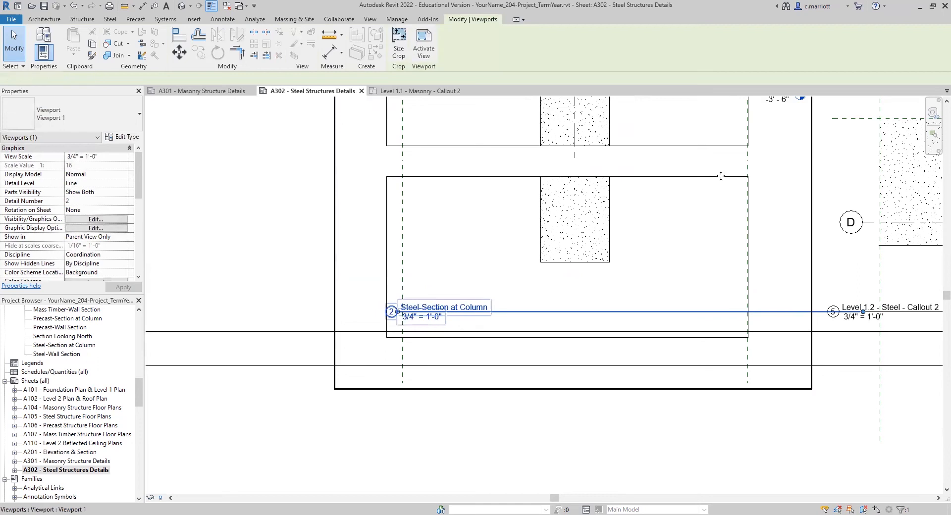
drag(865, 317, 749, 321)
click(283, 278)
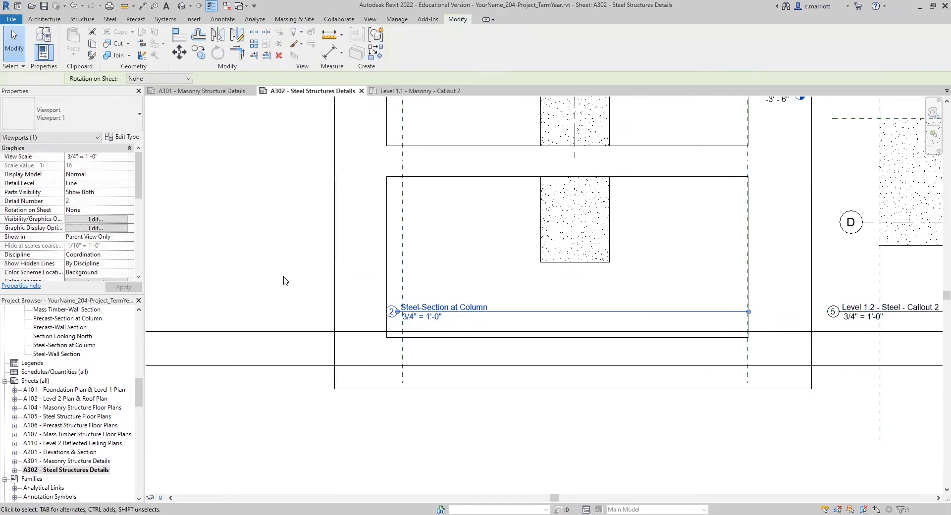
Move the steel wall section viewport onto the sheet, beside the column section on the side away from the callouts.
scroll(289, 275, down, 3)
scroll(277, 258, down, 5)
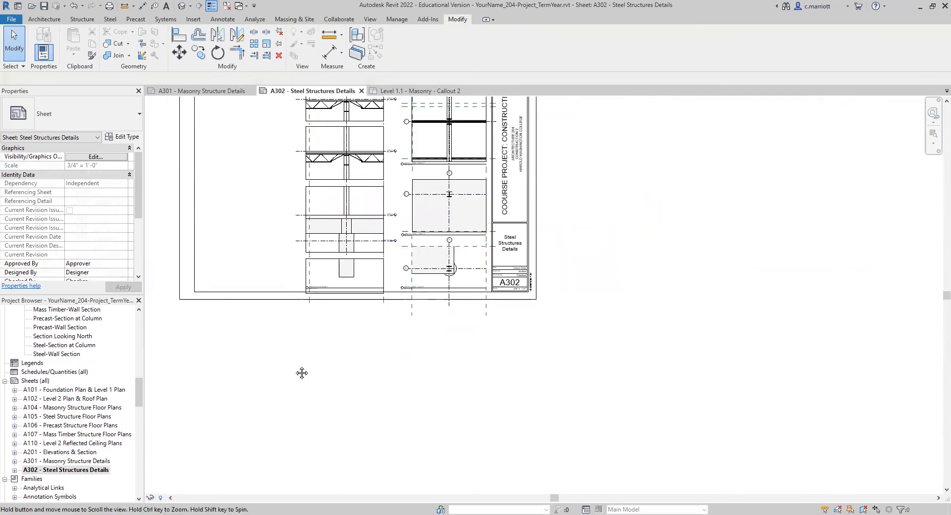
middle_drag(284, 325, 444, 319)
click(208, 198)
scroll(267, 232, down, 2)
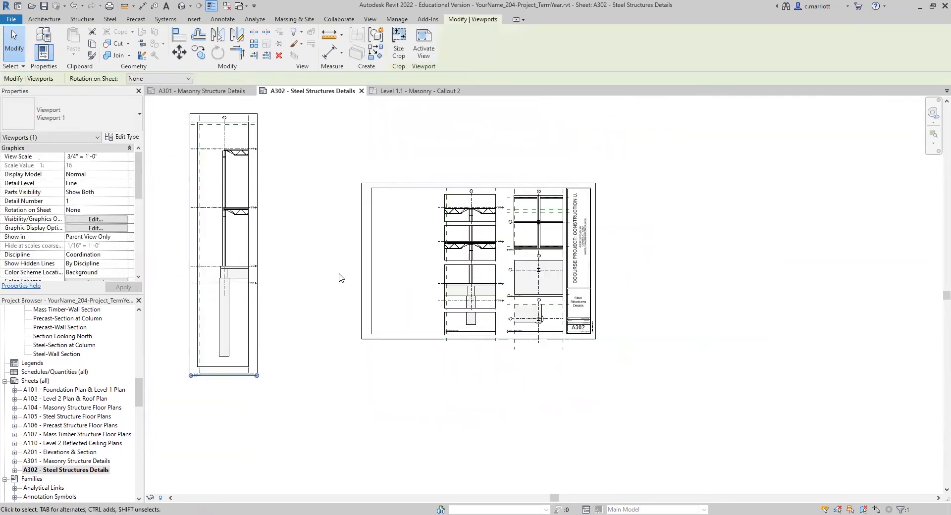
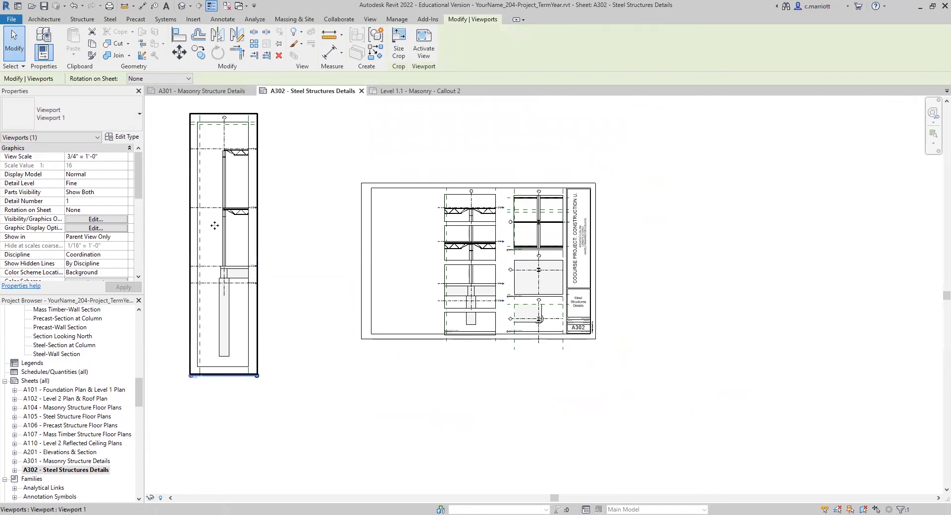
drag(217, 225, 405, 304)
scroll(393, 302, up, 1)
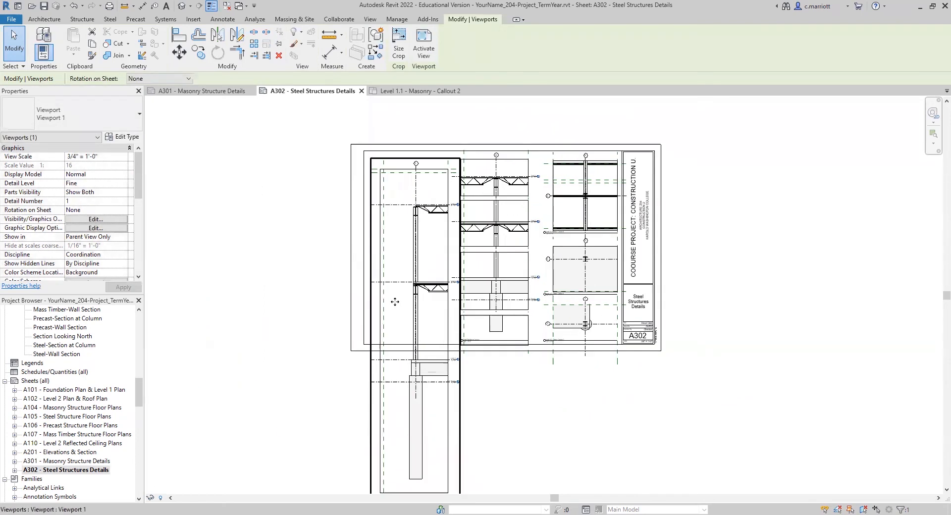
Break the wall section between Level 3 and Level 2 and extend the upper segment down to just below Level 1.
click(313, 296)
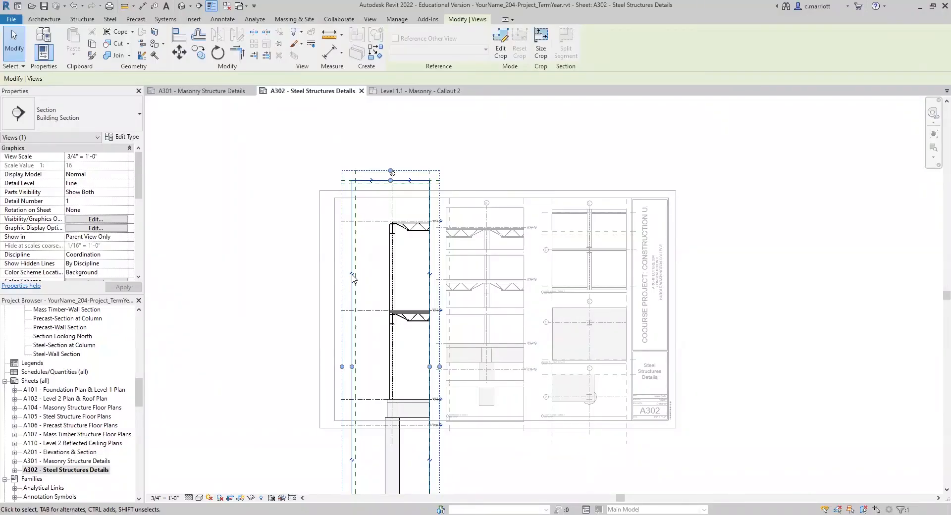
click(352, 275)
scroll(388, 303, down, 2)
scroll(388, 303, up, 3)
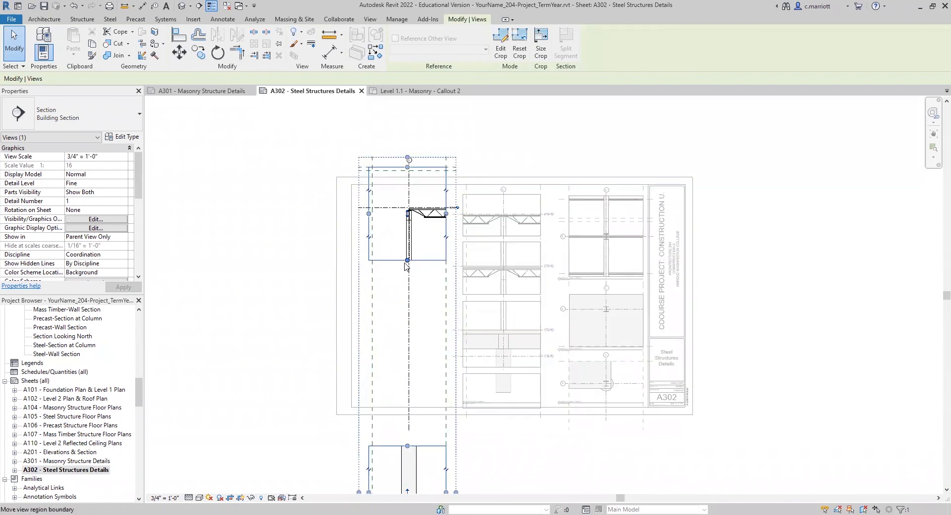
drag(408, 262, 405, 334)
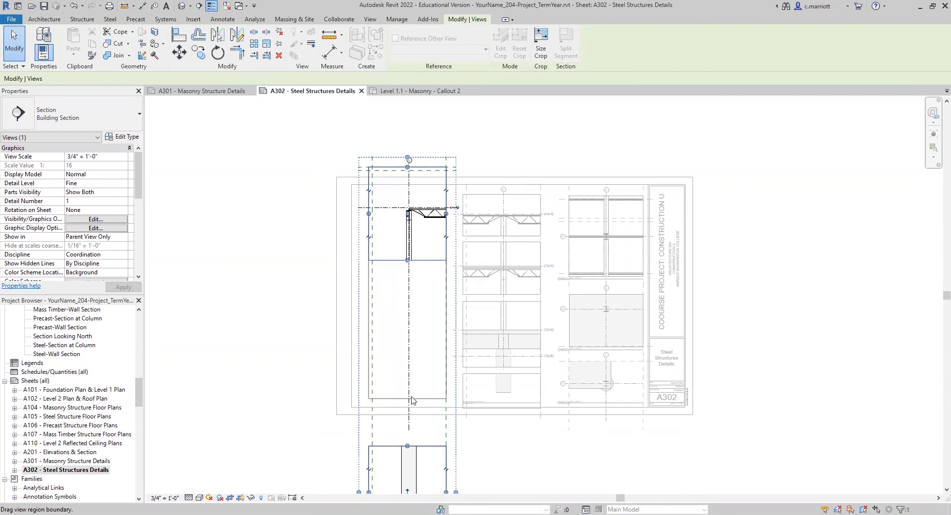
drag(410, 403, 410, 401)
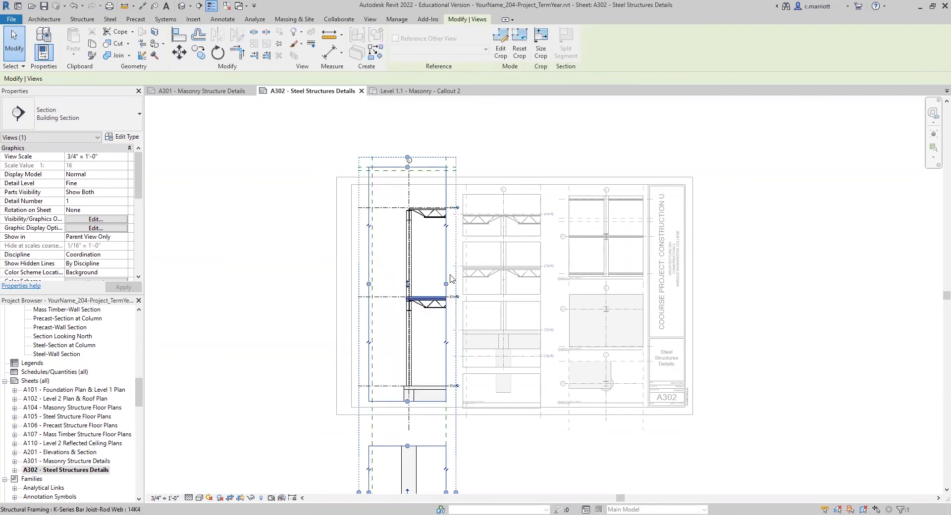
Split the upper segment below the Level 3 joist and trim the bottom of the Level 2 segment to just below its joist.
click(446, 228)
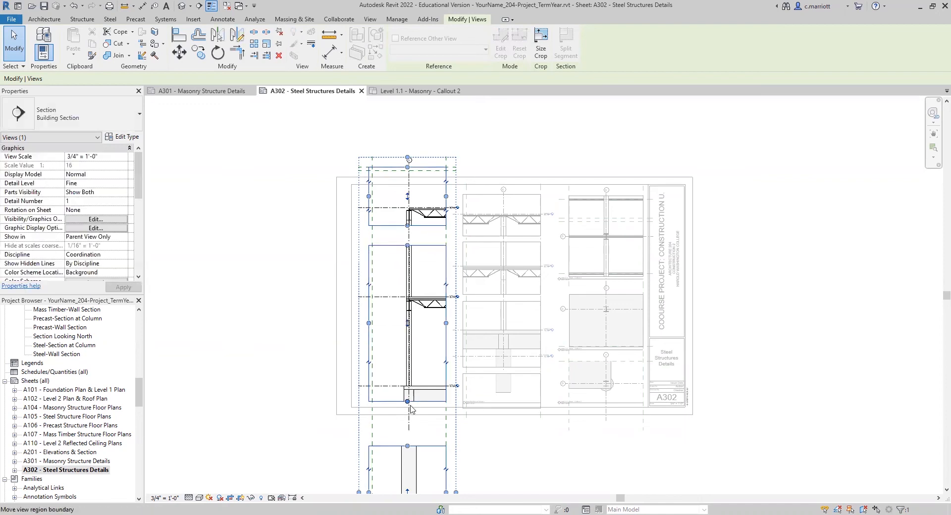
drag(406, 326, 406, 326)
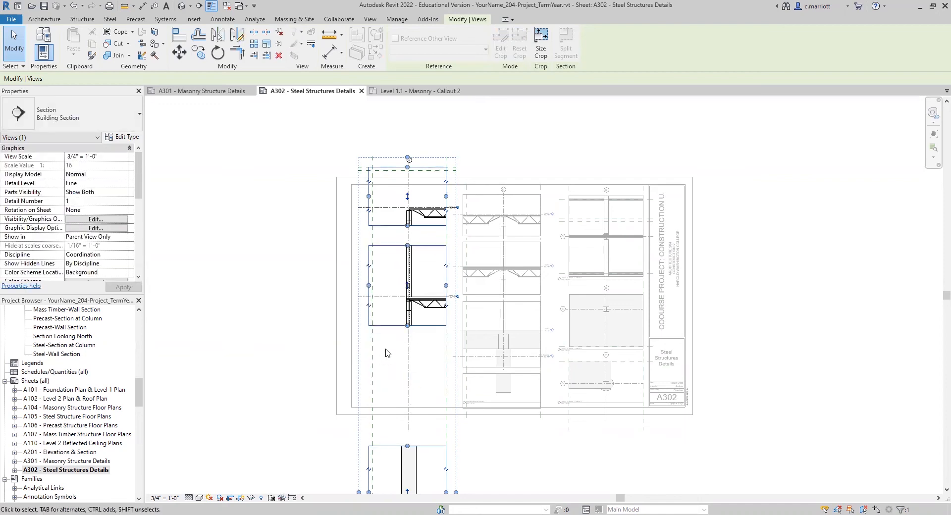
click(315, 349)
Extend the top of the wall section's lowest segment up past Level 1, close beneath the Level 2 segment.
middle_drag(409, 318, 392, 245)
scroll(415, 385, up, 2)
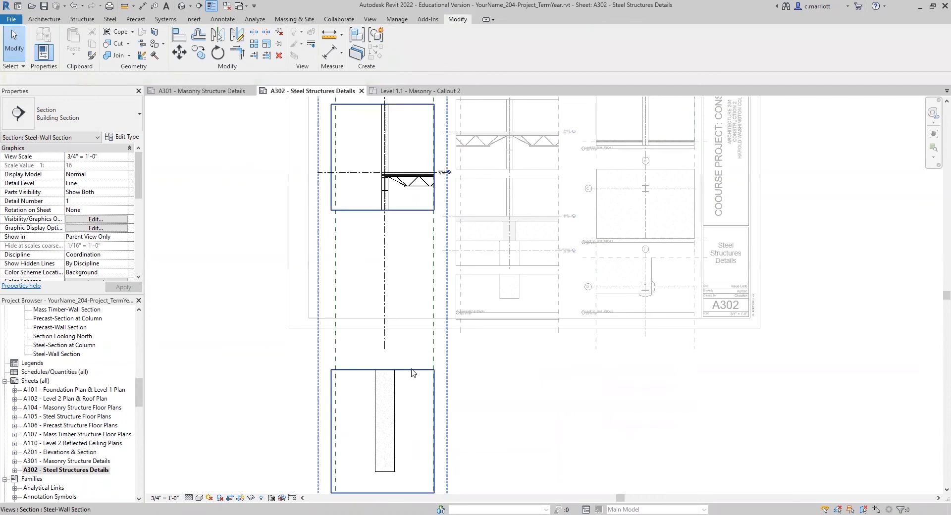
click(382, 370)
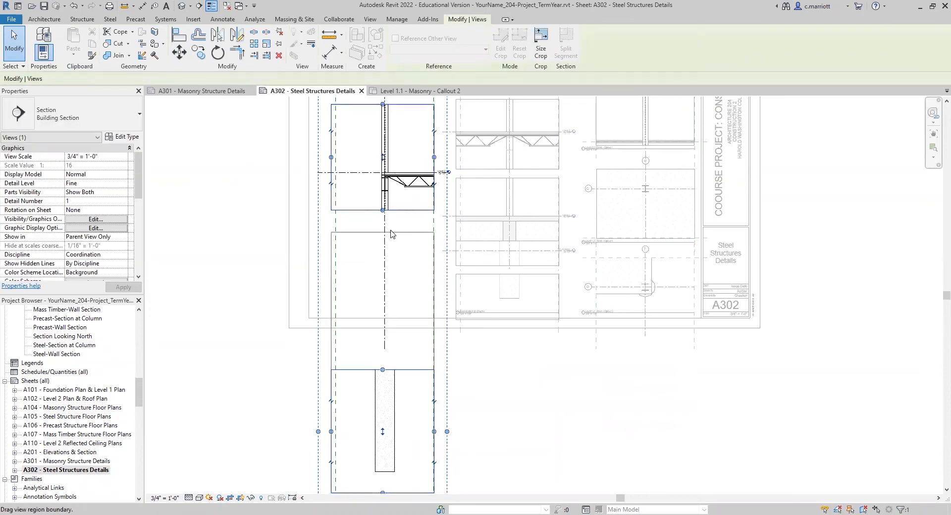
drag(390, 231, 390, 230)
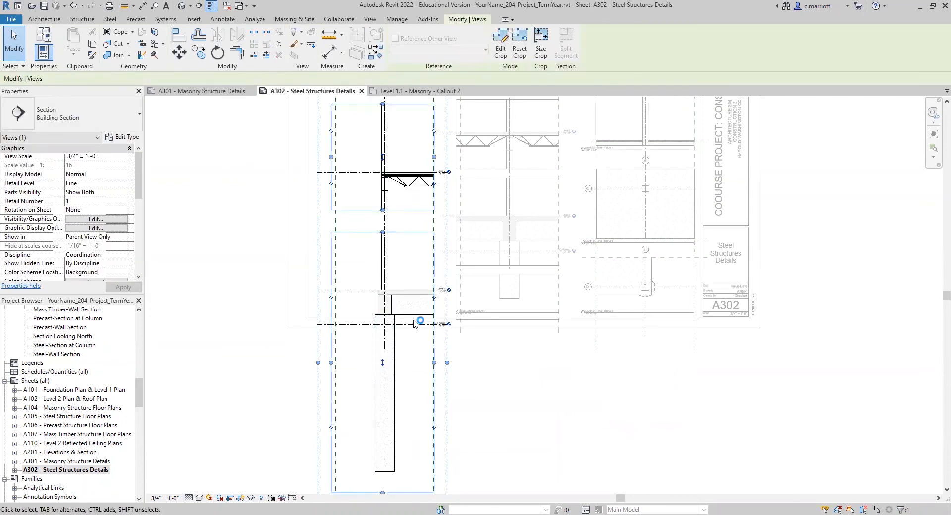
Split the lowest segment so its Level 1 part ends just below the footing line, and move the base segment up beneath it.
click(434, 298)
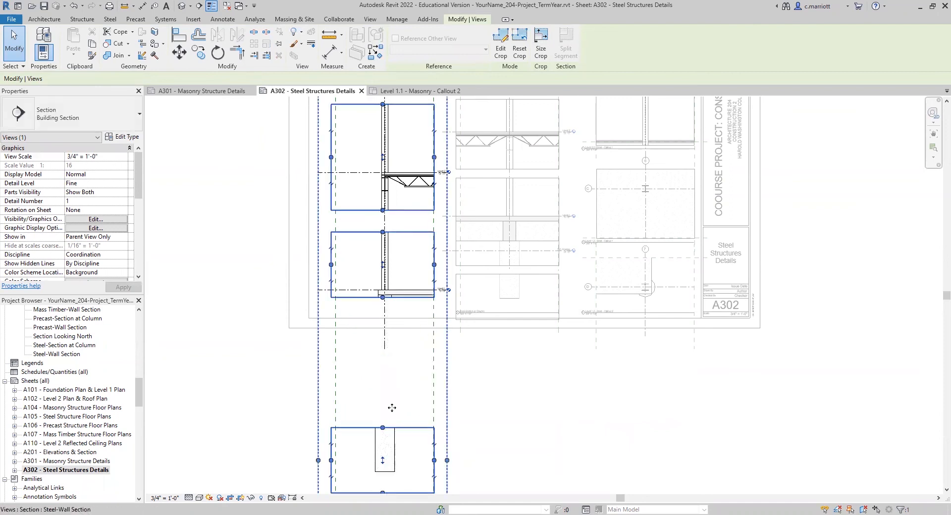
drag(382, 299, 374, 329)
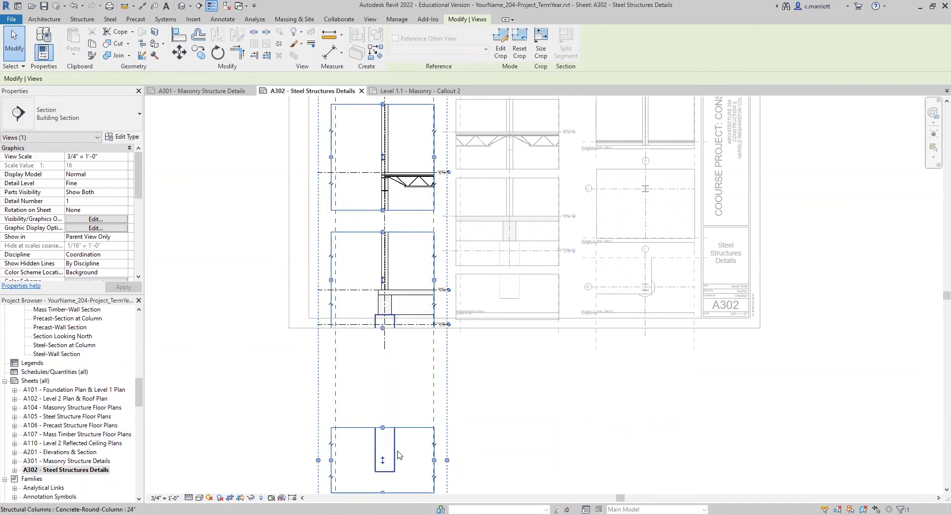
drag(382, 462, 390, 366)
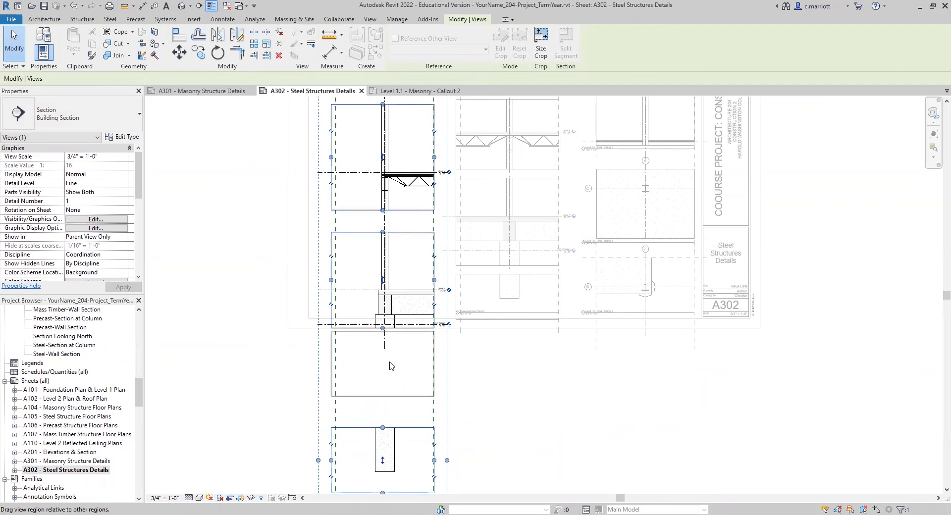
Trim the top of the wall section's Level 2 segment down closer to the Level 2 floor.
scroll(272, 272, up, 2)
middle_drag(302, 233, 259, 407)
scroll(447, 124, up, 4)
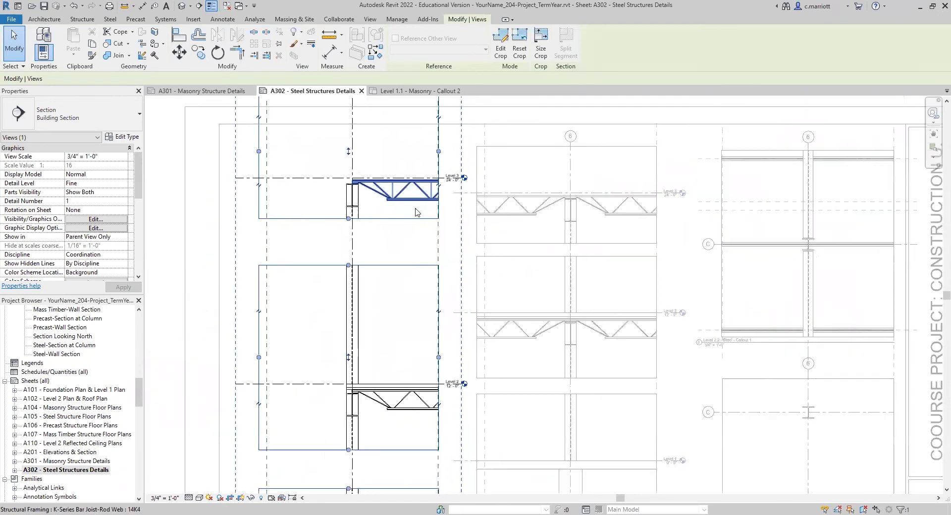
scroll(406, 239, down, 2)
scroll(386, 244, up, 2)
drag(356, 276, 354, 335)
click(391, 250)
Move the wall section's Level 3 segment down and nudge it until its Level 3 line aligns with the column section's.
middle_drag(384, 255, 379, 325)
scroll(365, 254, up, 1)
click(369, 252)
click(328, 244)
click(328, 246)
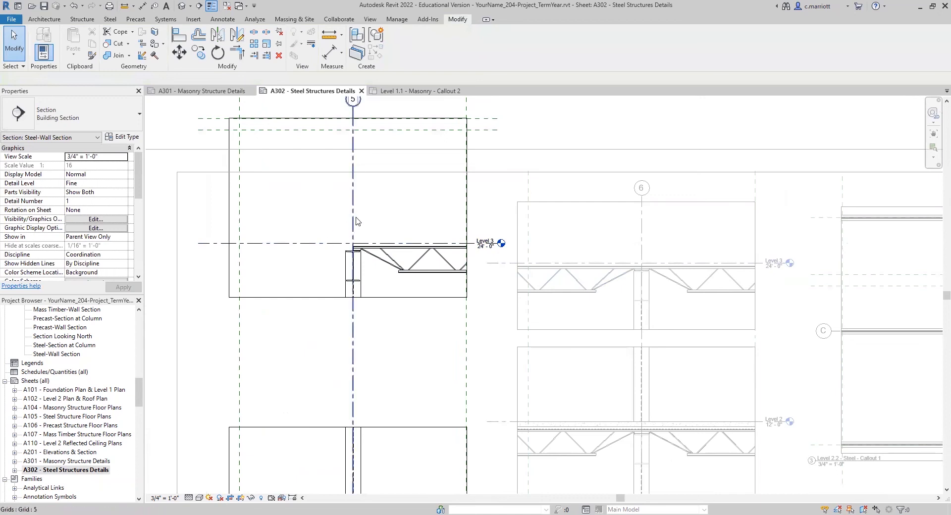
click(296, 299)
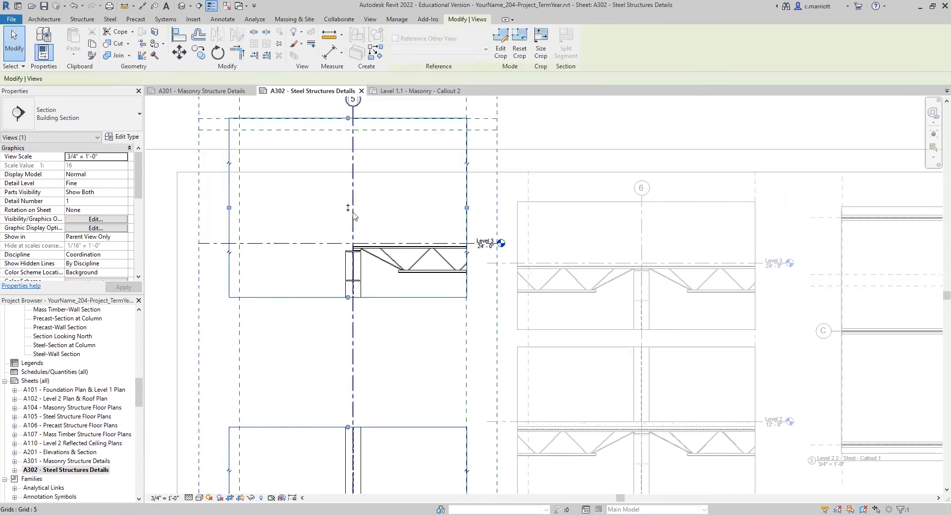
click(346, 233)
drag(346, 233, 346, 254)
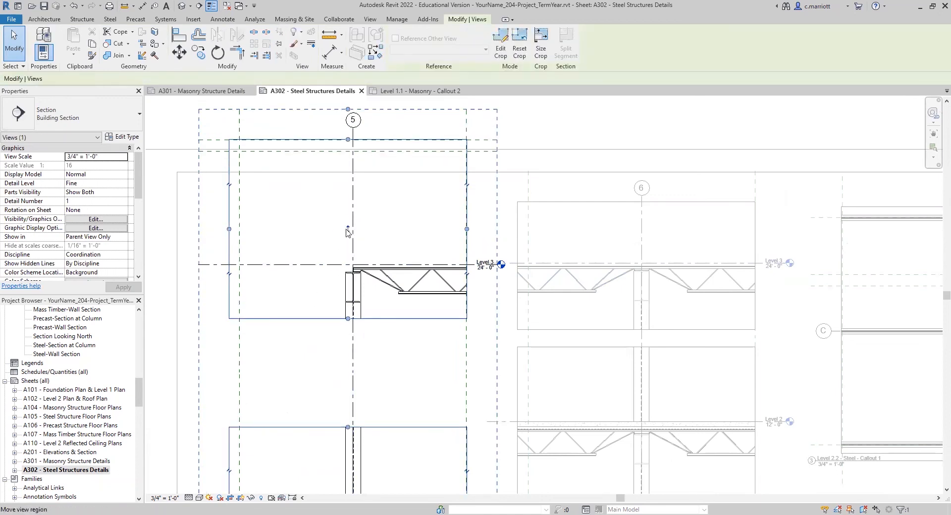
key(Down)
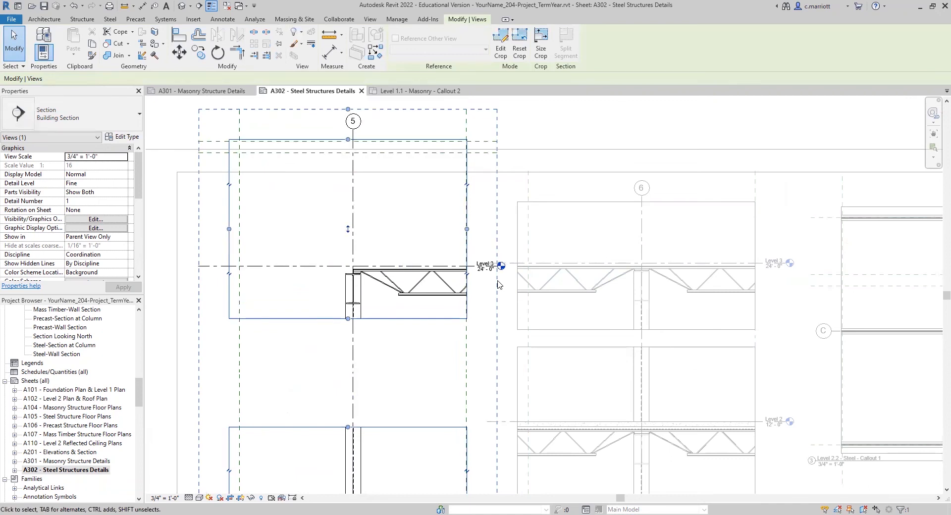
key(Up)
key(Up)
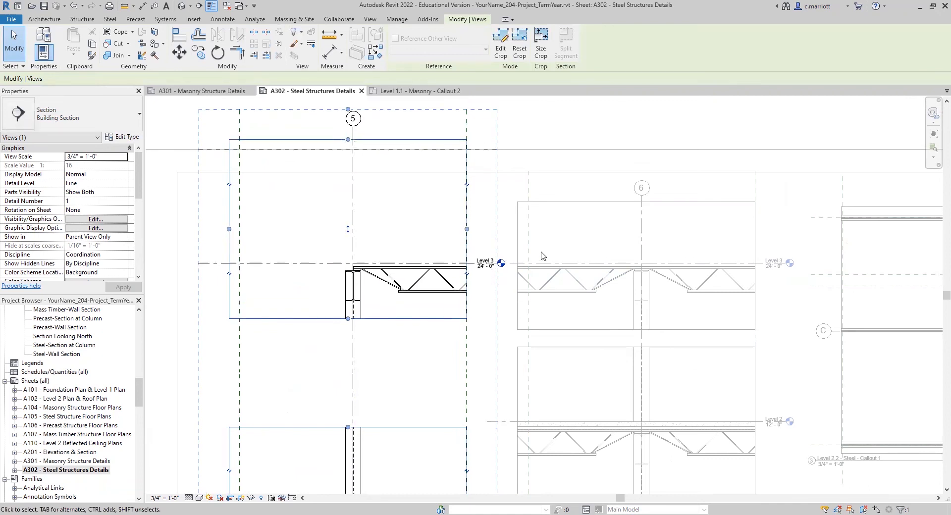
click(488, 223)
Move the wall section's Level 2 segment up beneath the Level 3 segment and nudge its Level 2 line into alignment with the column section's.
middle_drag(372, 310, 382, 165)
scroll(413, 340, up, 1)
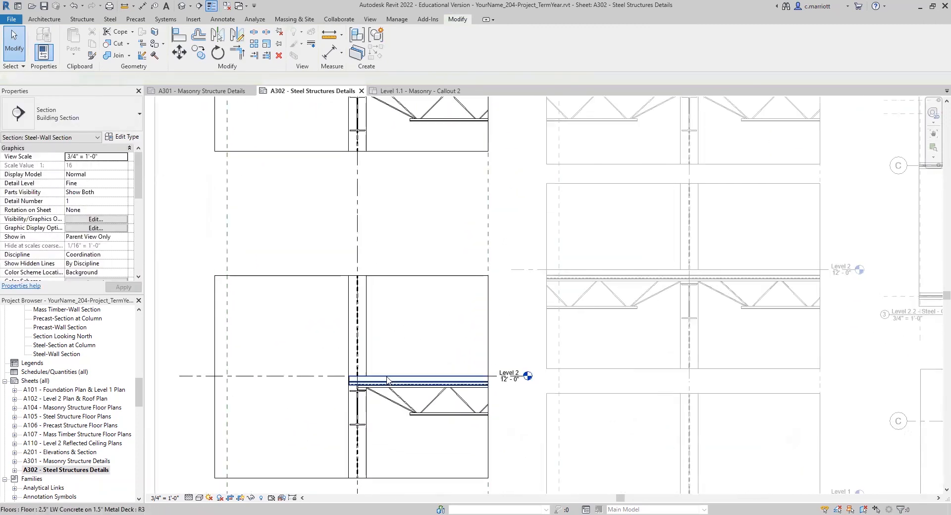
click(409, 276)
drag(365, 389, 370, 277)
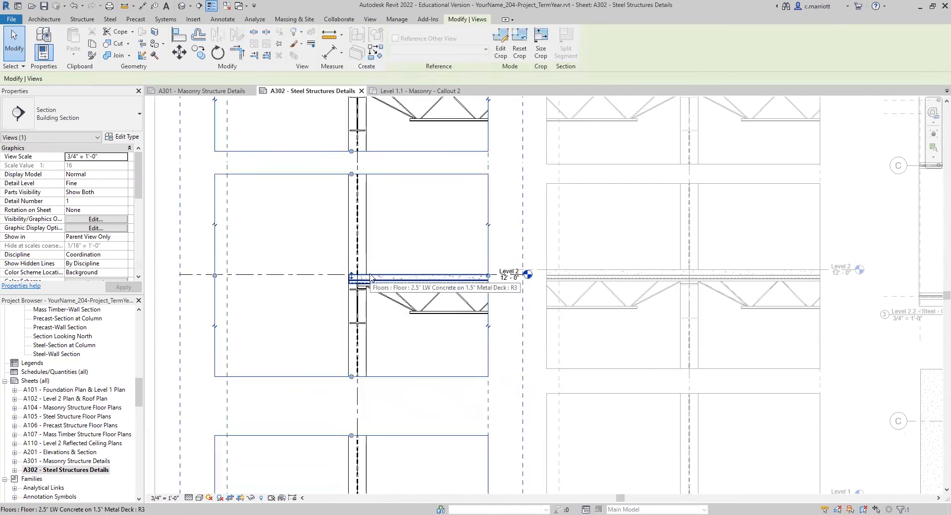
key(Up)
key(Up)
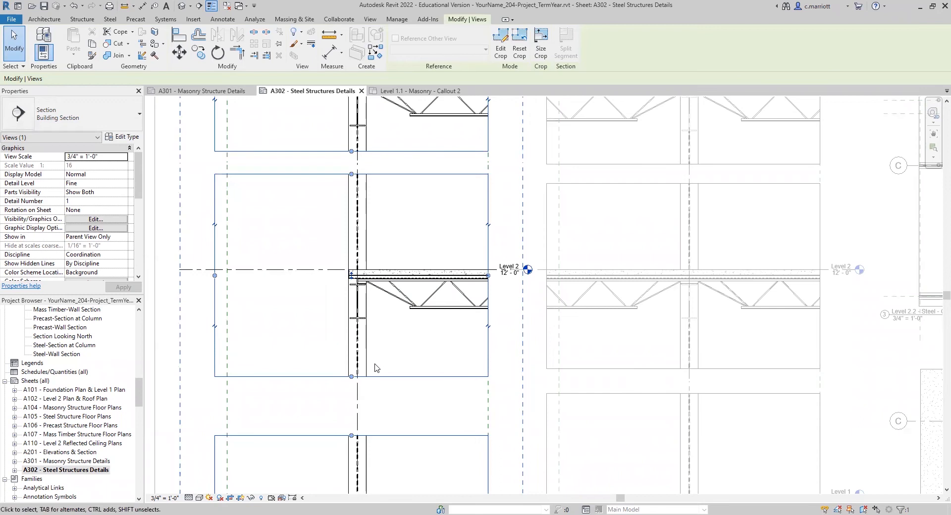
click(197, 368)
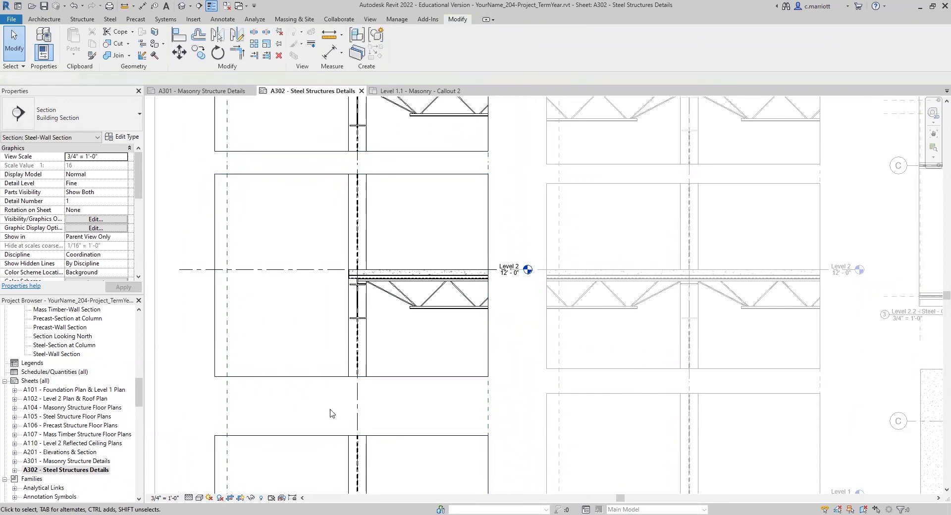
scroll(507, 430, down, 5)
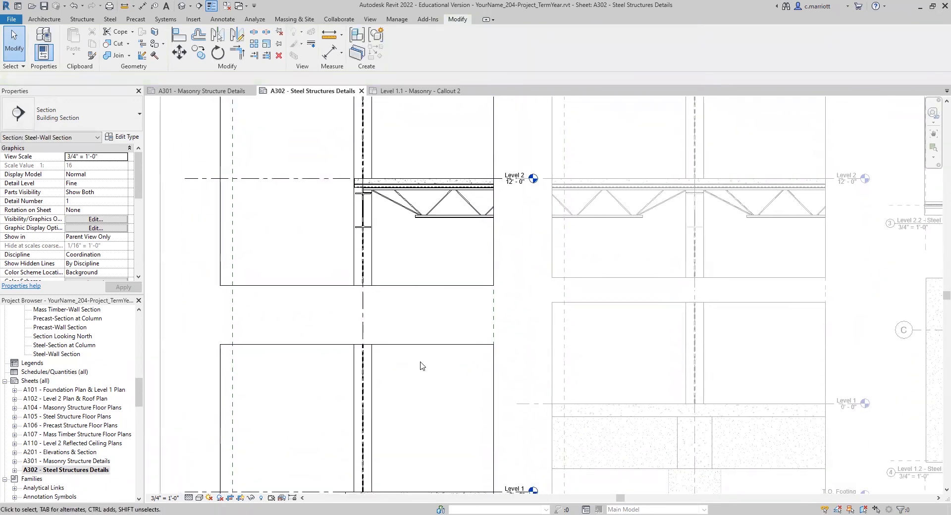
Trim the top of the wall section's Level 1 segment down closer to the Level 1 line.
scroll(420, 365, down, 2)
click(404, 342)
drag(379, 344, 380, 398)
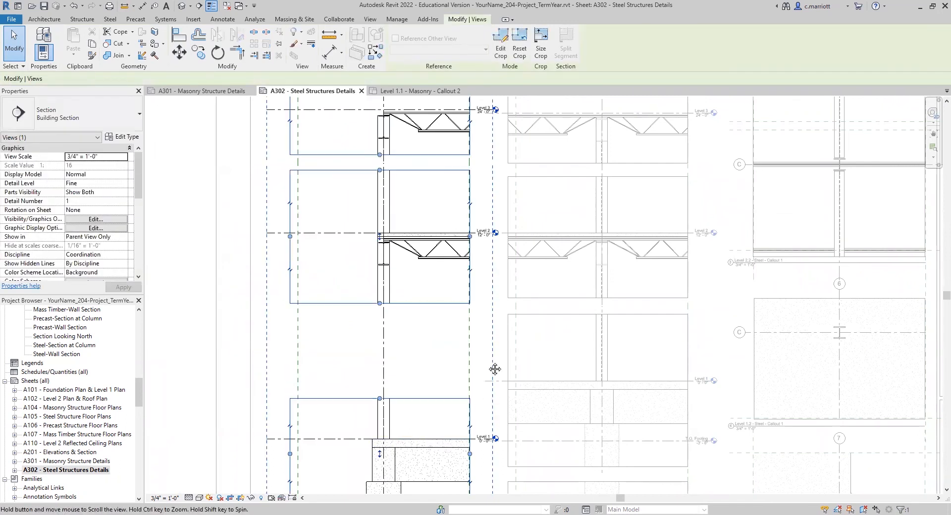
Move the wall section's Level 1 segment up beneath the Level 2 segment and align its Level 1 line with the column section's.
middle_drag(495, 369, 504, 301)
drag(389, 387, 452, 317)
scroll(468, 318, up, 3)
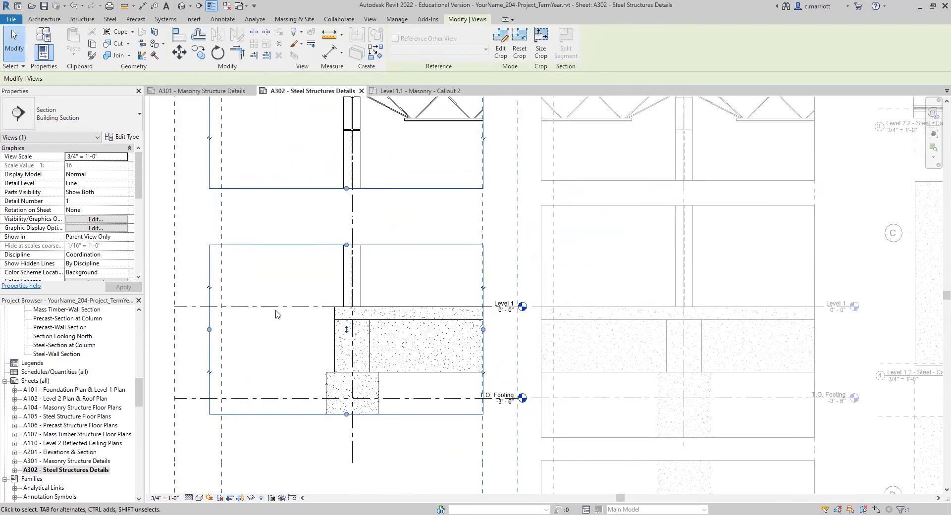
scroll(515, 317, up, 5)
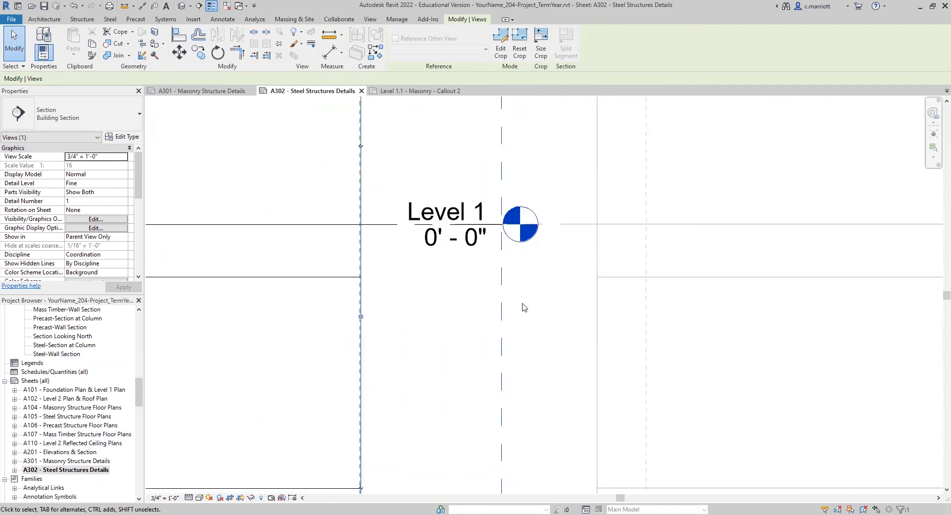
scroll(476, 347, down, 6)
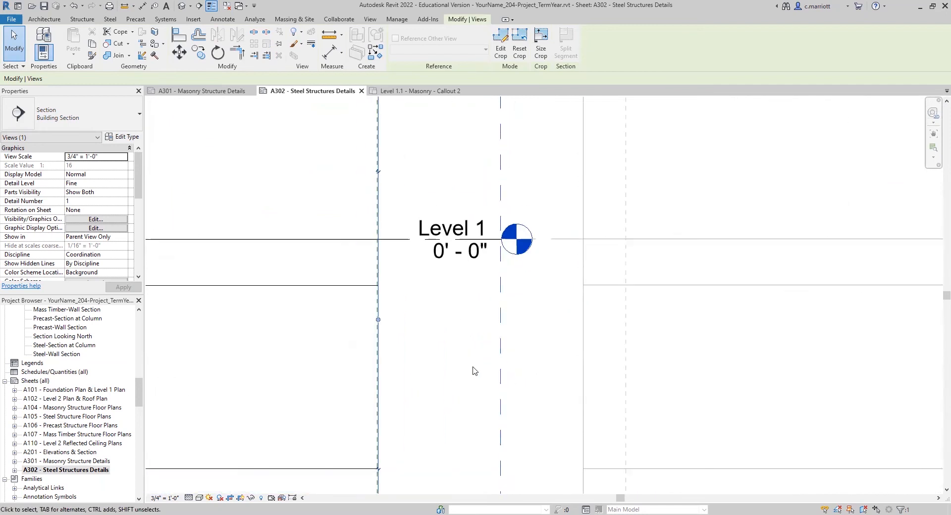
scroll(464, 369, down, 3)
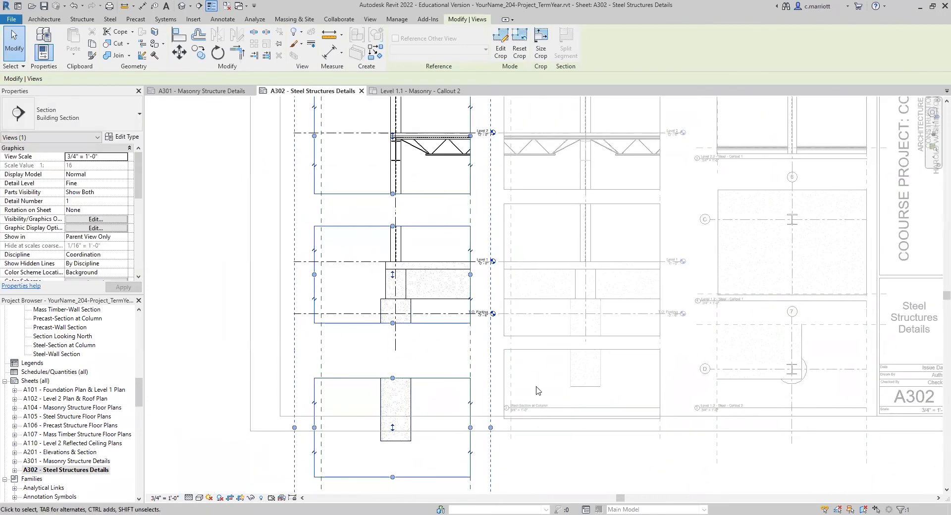
scroll(431, 439, up, 2)
double_click(317, 317)
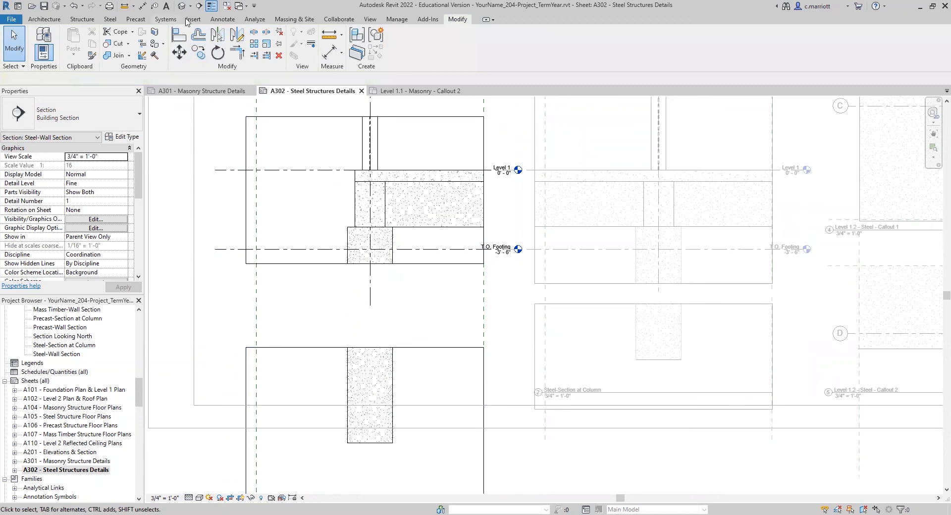
click(224, 21)
click(252, 44)
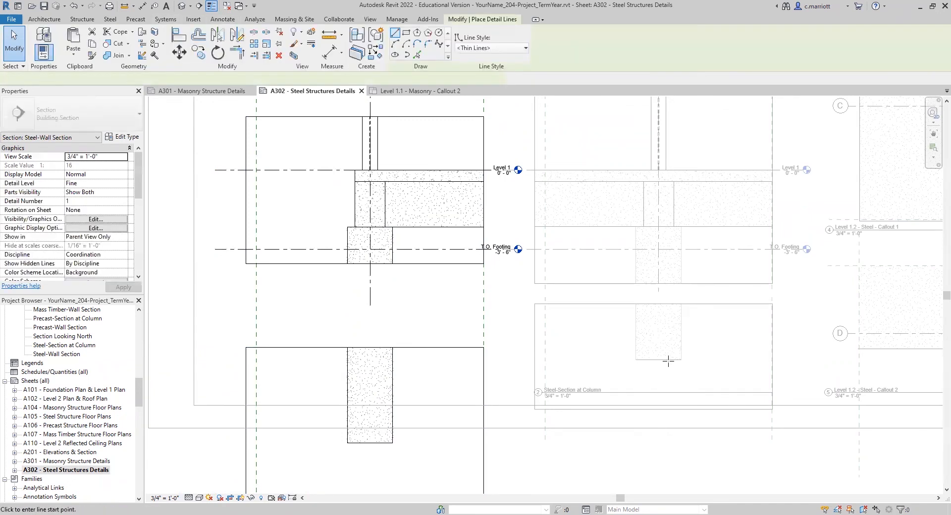
key(Escape)
key(Escape)
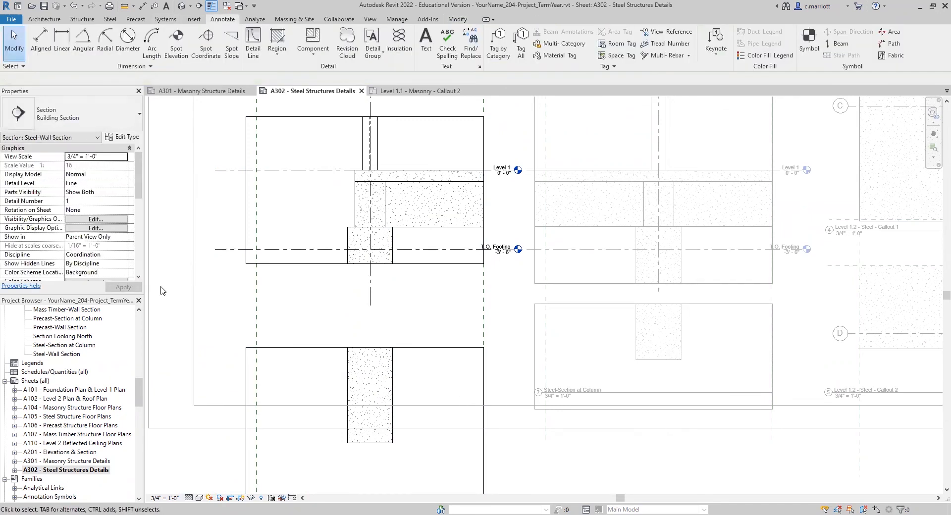
Deactivate the wall section view and draw a horizontal detail line on the sheet from the column section's foundation base across the wall section.
double_click(164, 292)
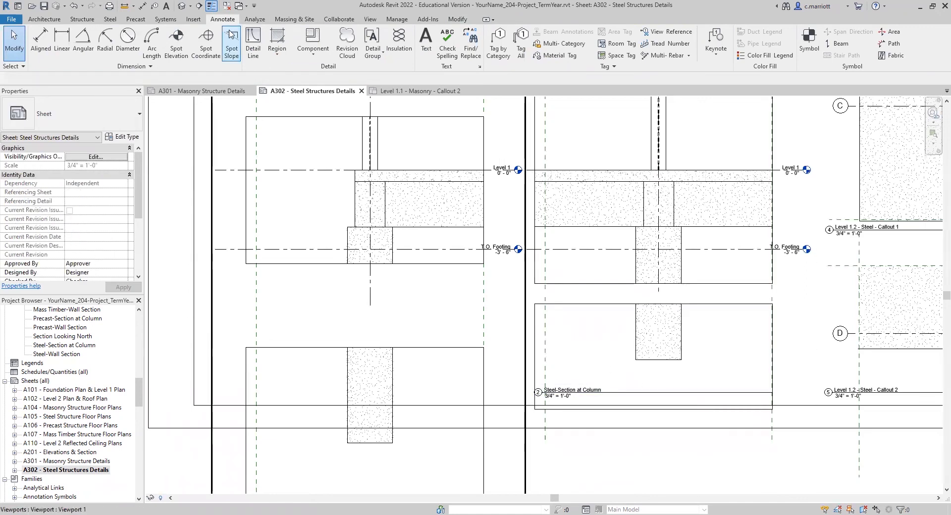
click(681, 360)
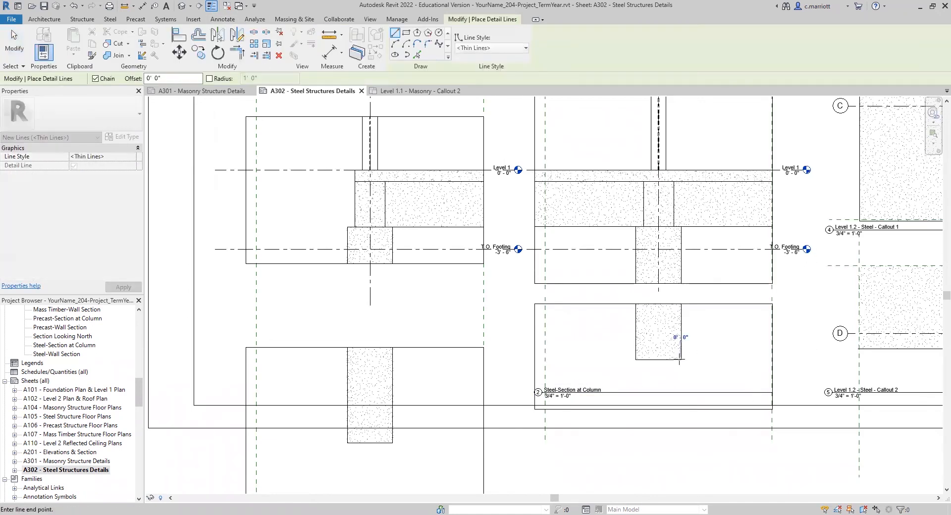
click(166, 360)
key(Escape)
key(Escape)
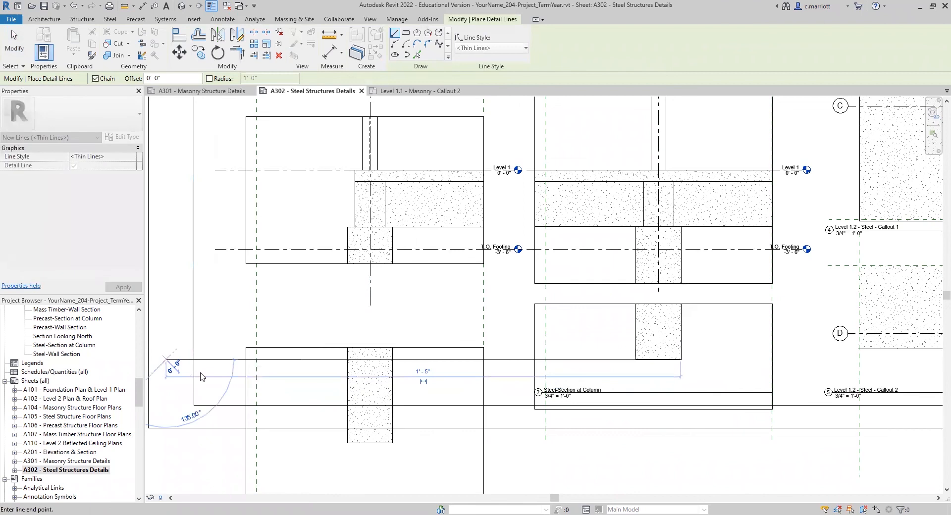
Activate the wall section, move its base segment up until the foundation bottom meets the reference line, and trim the segment's top edge.
click(342, 352)
key(Escape)
click(326, 349)
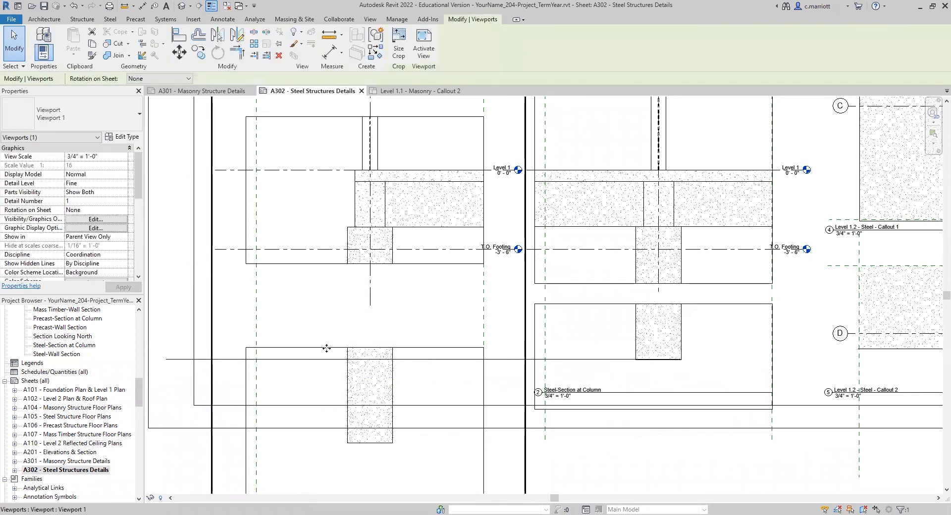
double_click(327, 348)
click(327, 348)
drag(365, 425, 365, 342)
drag(357, 286, 357, 291)
drag(365, 355, 364, 352)
click(329, 392)
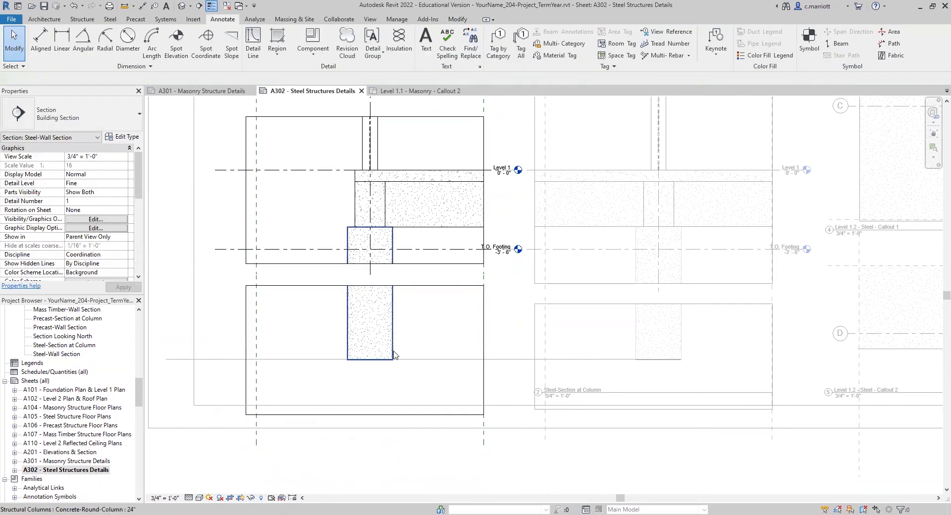
Deactivate the wall section view and delete the horizontal reference line from the sheet.
scroll(394, 352, down, 1)
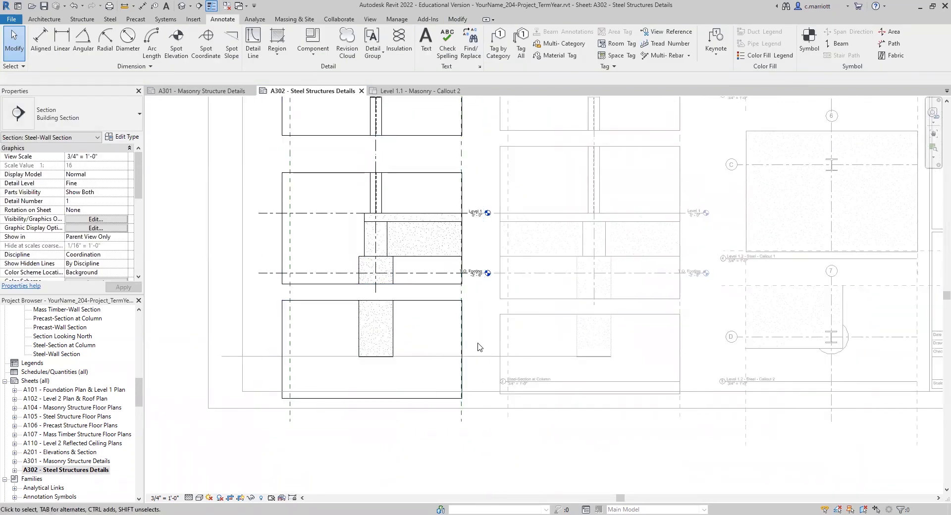
double_click(194, 363)
click(234, 357)
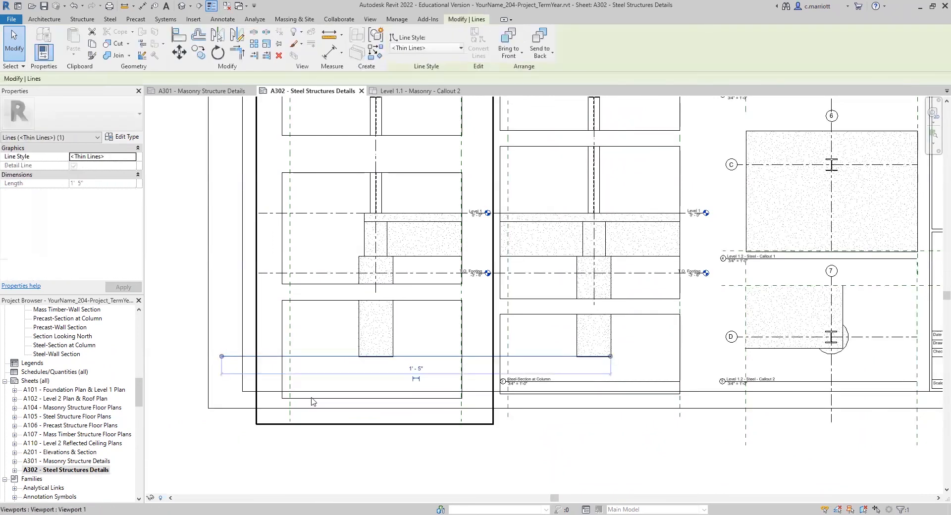
key(Delete)
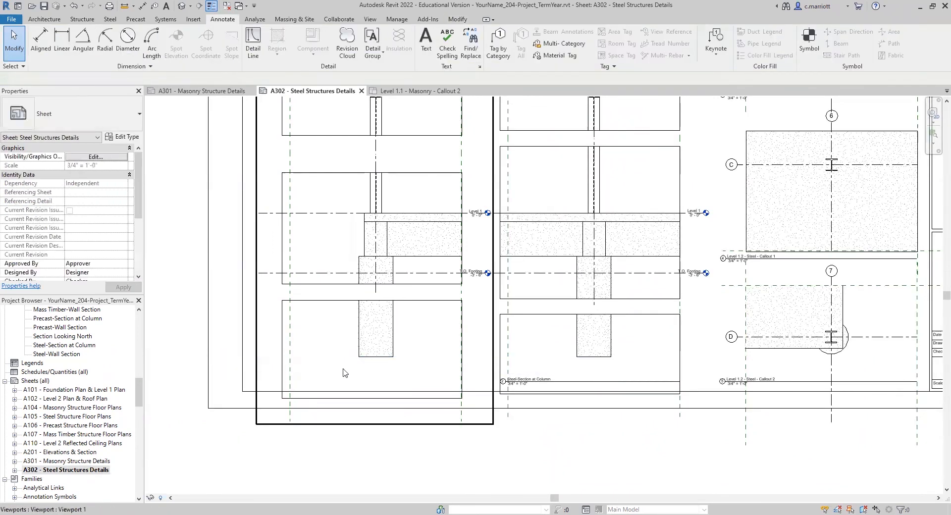
Reactivate the wall section and lower the crop edges between its Level 1 and base segments to line up with the column section's.
click(418, 307)
key(Escape)
double_click(404, 301)
click(372, 303)
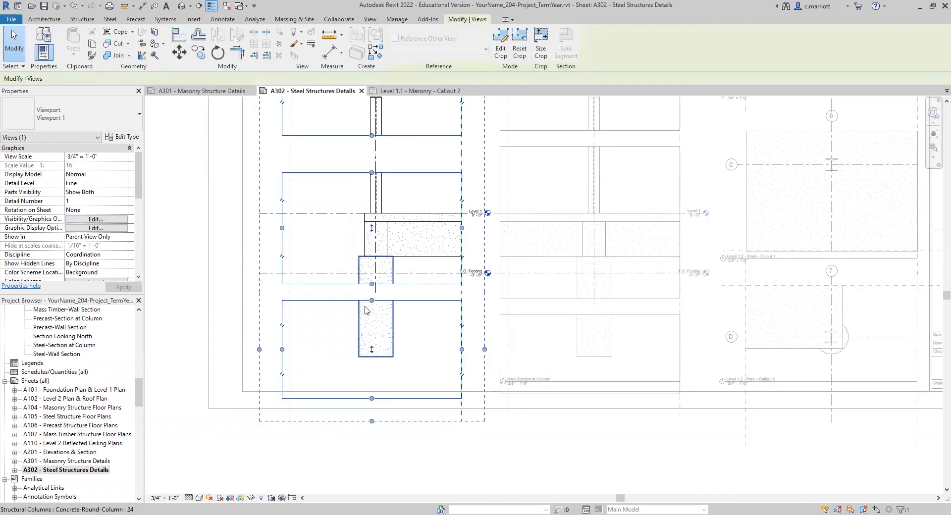
mouse_move(372, 304)
mouse_down()
mouse_move(369, 319)
mouse_move(372, 302)
mouse_up()
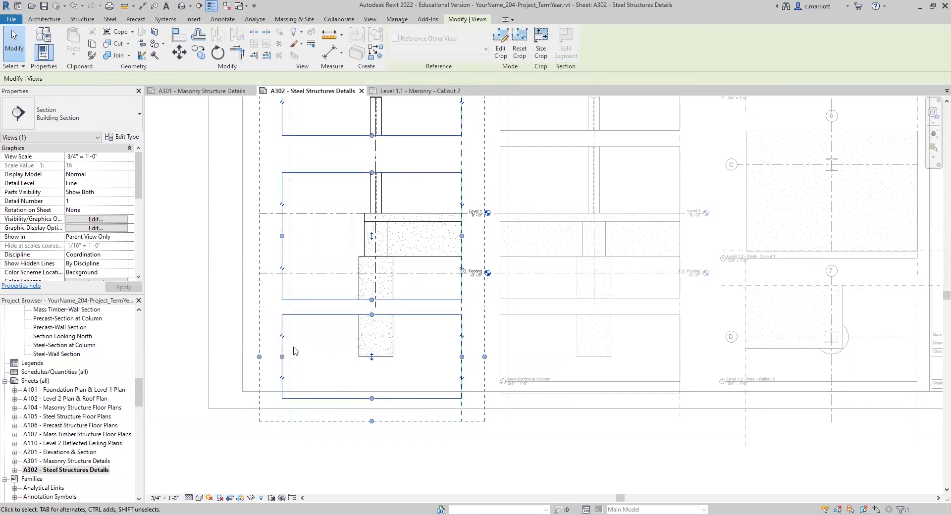
Adjust the facing crop edges of the wall section's Level 1, Level 2 and Level 3 segments to line up with the column section's.
middle_drag(392, 238, 372, 342)
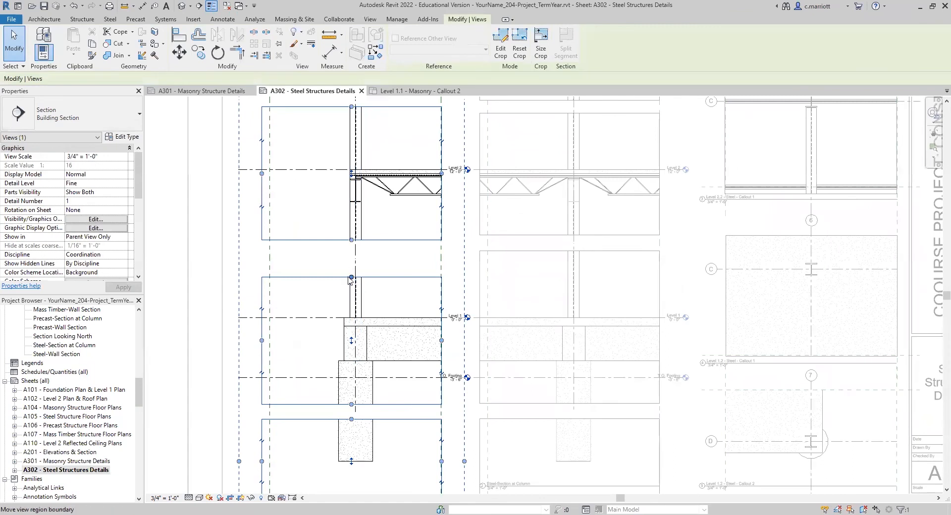
drag(352, 278, 351, 251)
middle_drag(213, 194, 248, 303)
middle_drag(436, 235, 428, 266)
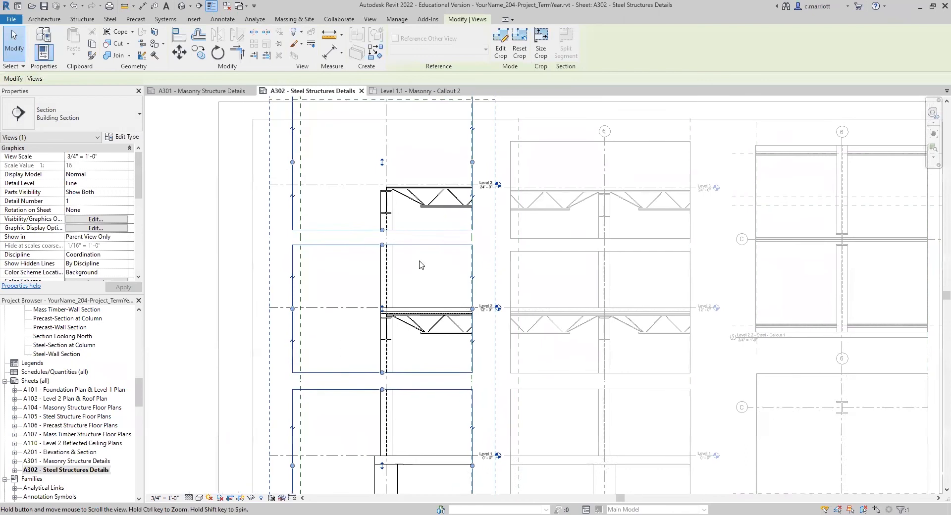
mouse_move(380, 250)
mouse_down()
mouse_move(380, 261)
mouse_move(380, 245)
mouse_up()
Trim the top edge of the wall section's Level 3 segment down to line up with the column section's.
middle_drag(423, 243, 409, 327)
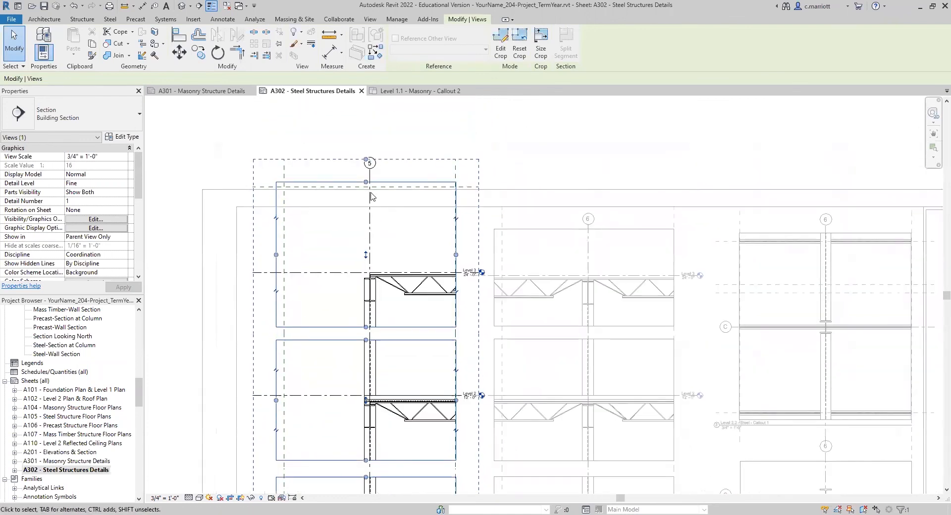
drag(370, 184, 370, 230)
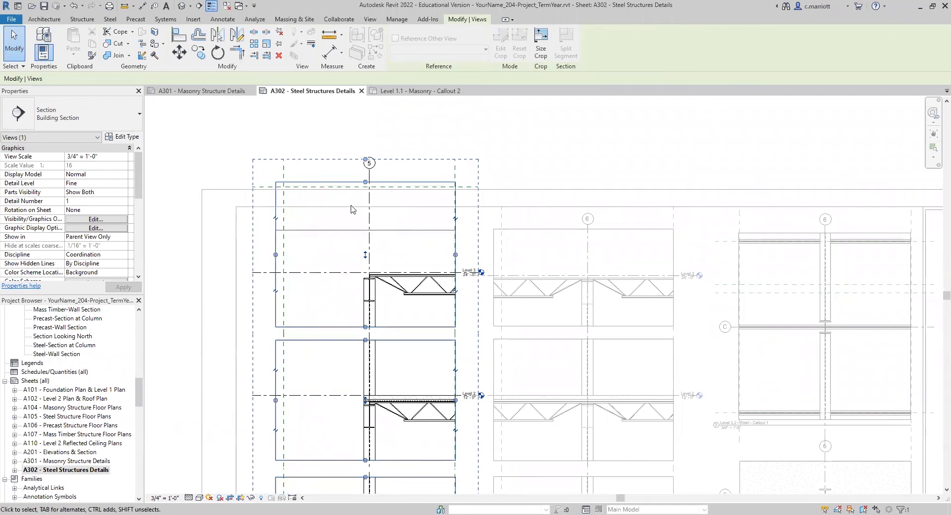
click(351, 209)
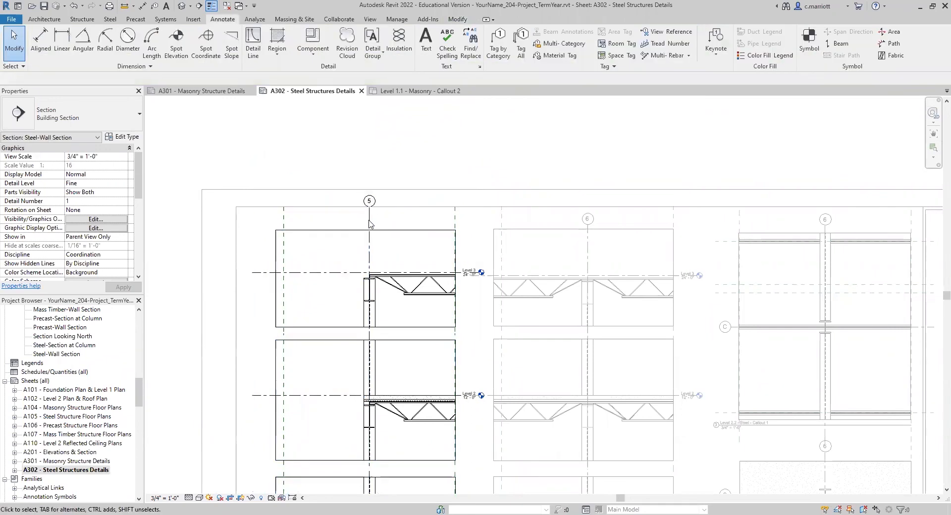
Shorten grid line 5 so its bubble sits just above the wall section's top crop edge.
click(369, 223)
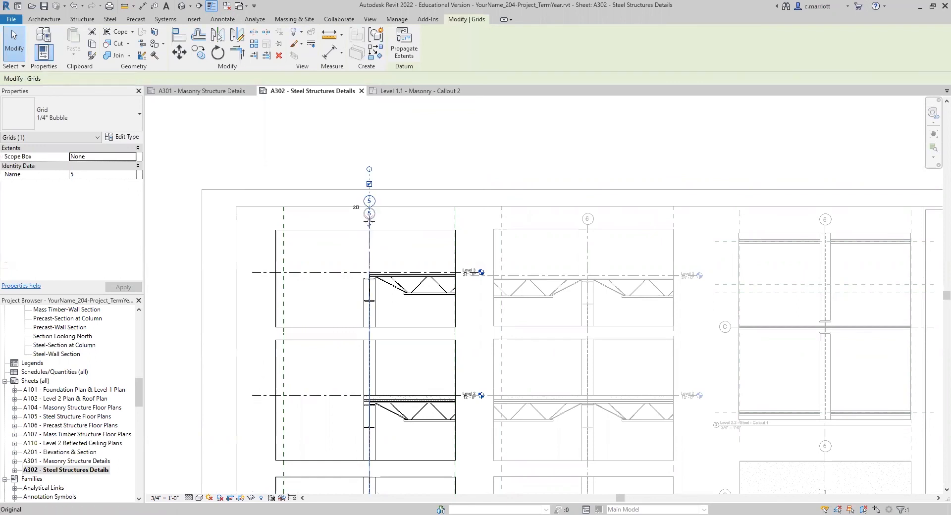
drag(369, 224, 369, 226)
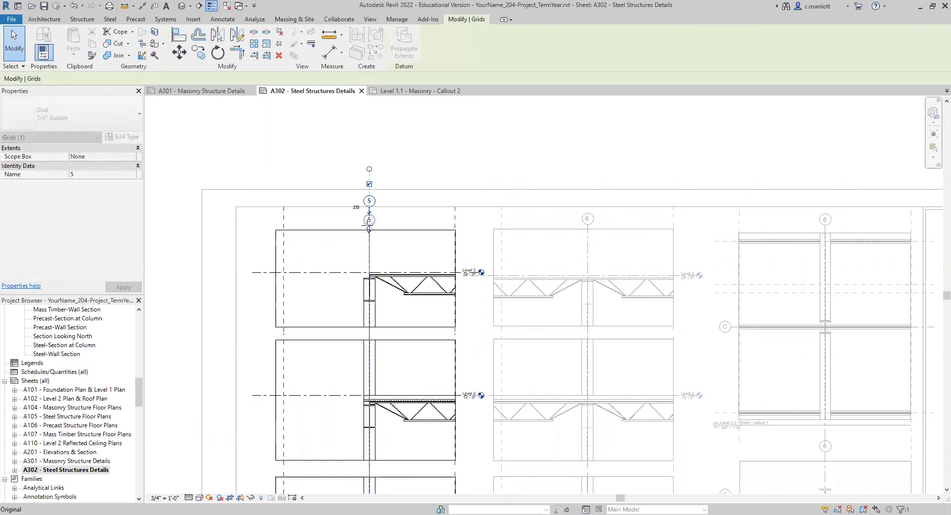
click(220, 270)
Shorten the left ends of the wall section's level lines to the crop boundary.
scroll(248, 259, down, 1)
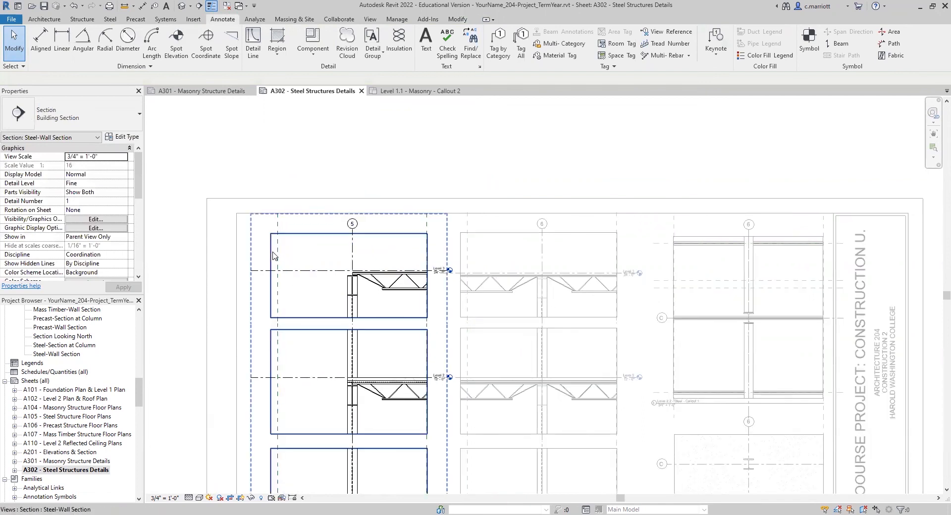
click(271, 258)
click(251, 272)
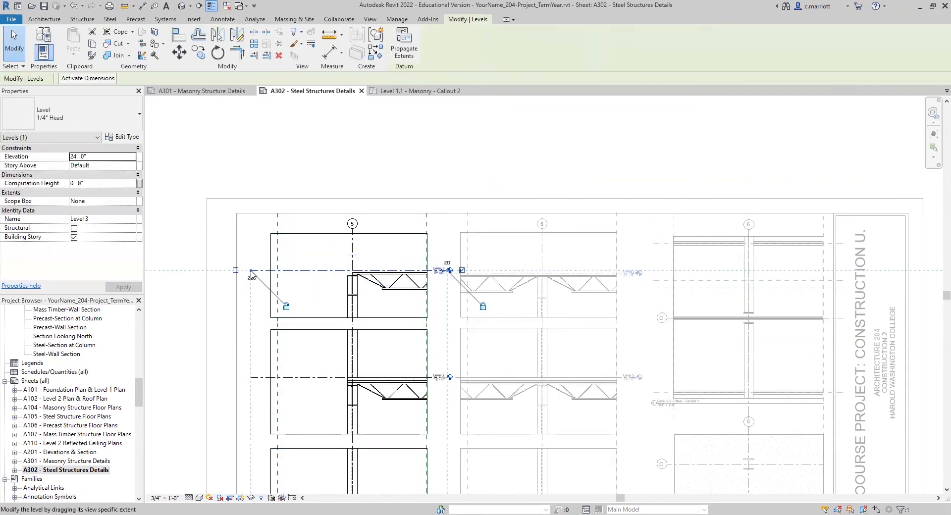
drag(270, 275, 271, 272)
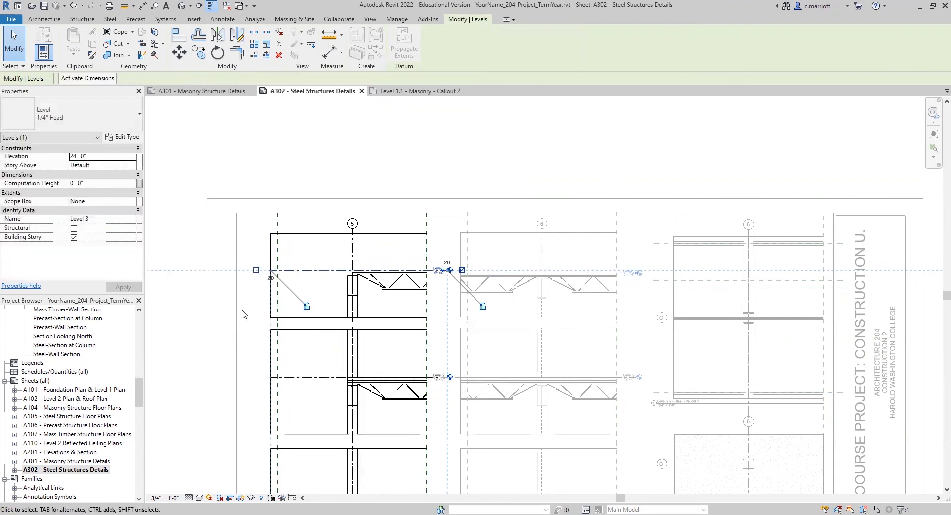
key(Escape)
Adjust the bottom edge of the wall section's base segment to line up with the column section's.
scroll(266, 329, down, 2)
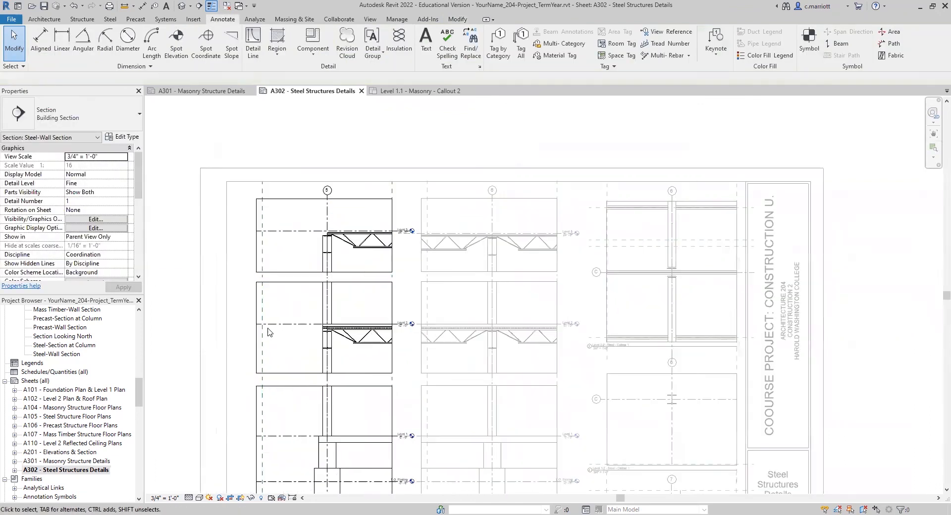
scroll(308, 348, down, 3)
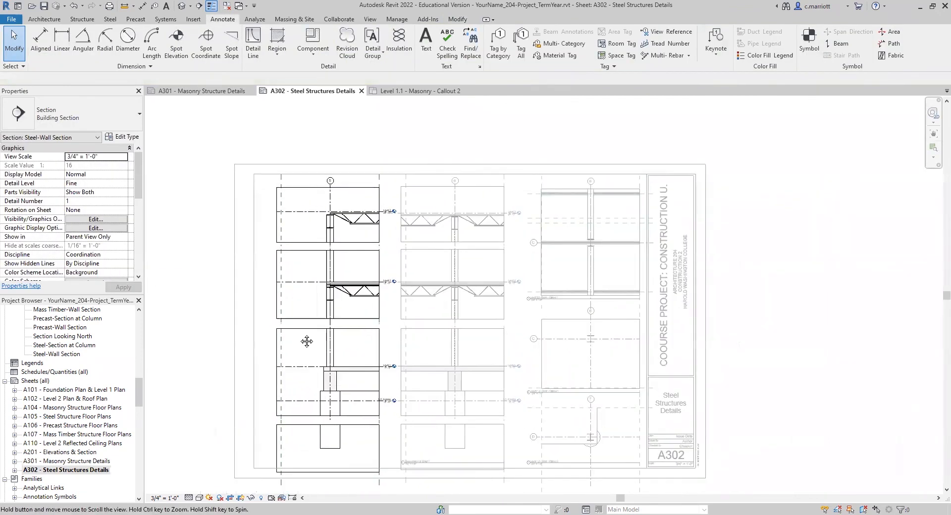
scroll(308, 348, up, 3)
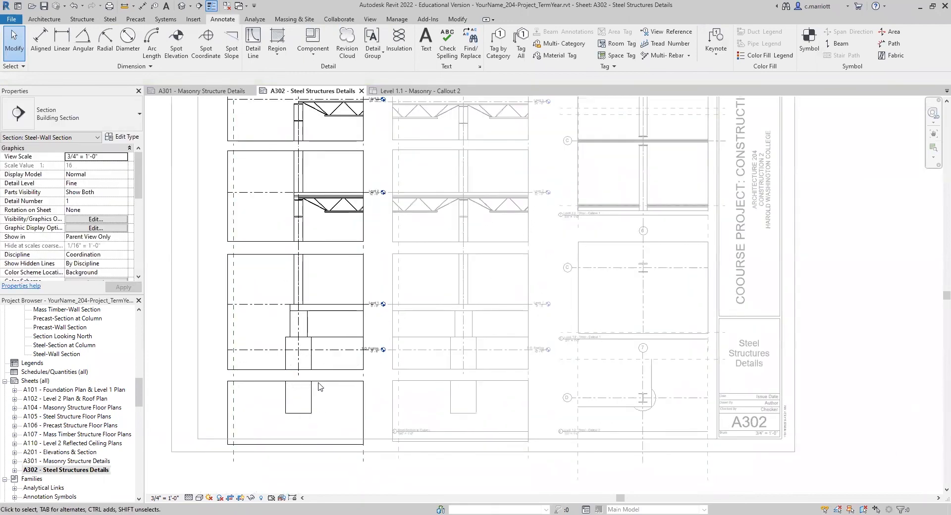
click(318, 407)
middle_drag(316, 407, 308, 354)
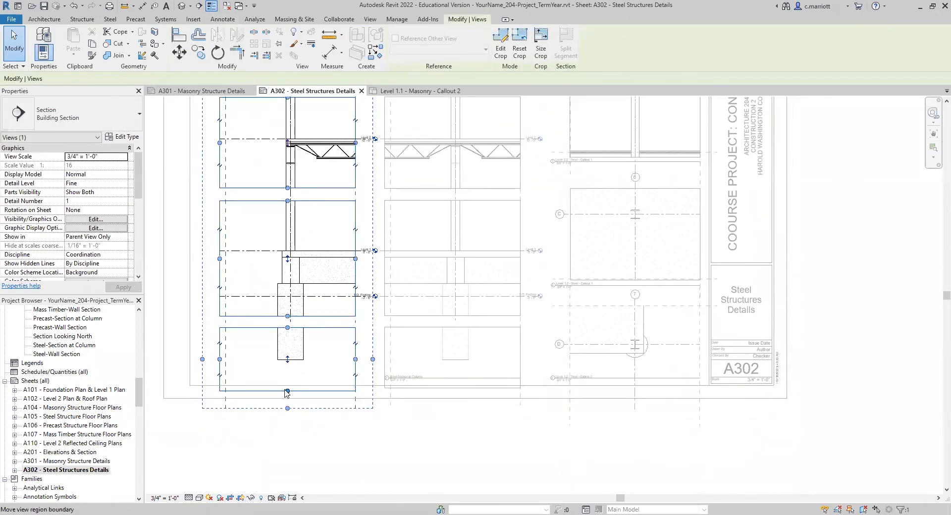
drag(283, 386, 283, 389)
click(275, 430)
scroll(297, 416, up, 3)
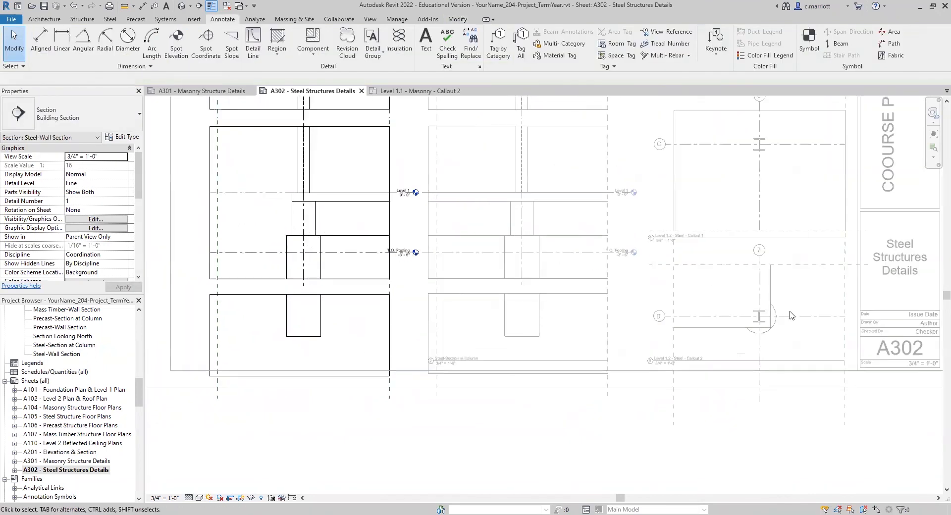
scroll(346, 421, down, 3)
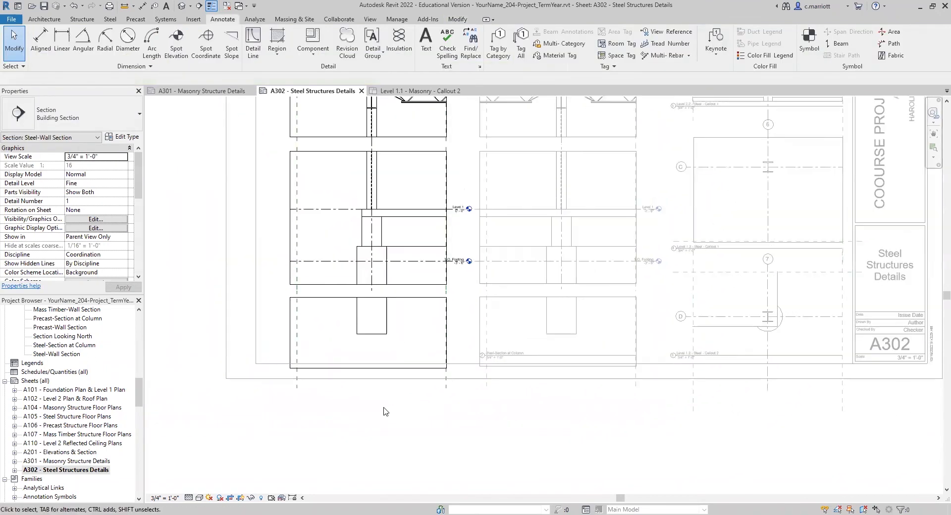
scroll(379, 367, up, 1)
scroll(372, 360, down, 3)
scroll(371, 355, up, 3)
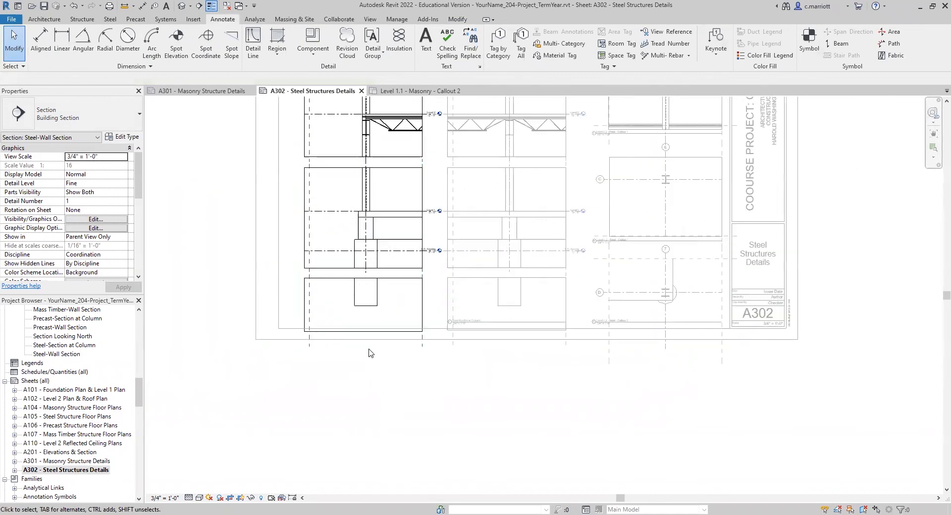
Move the Steel-Wall Section title up beneath its section on the sheet, level with the column section's title.
scroll(321, 395, down, 3)
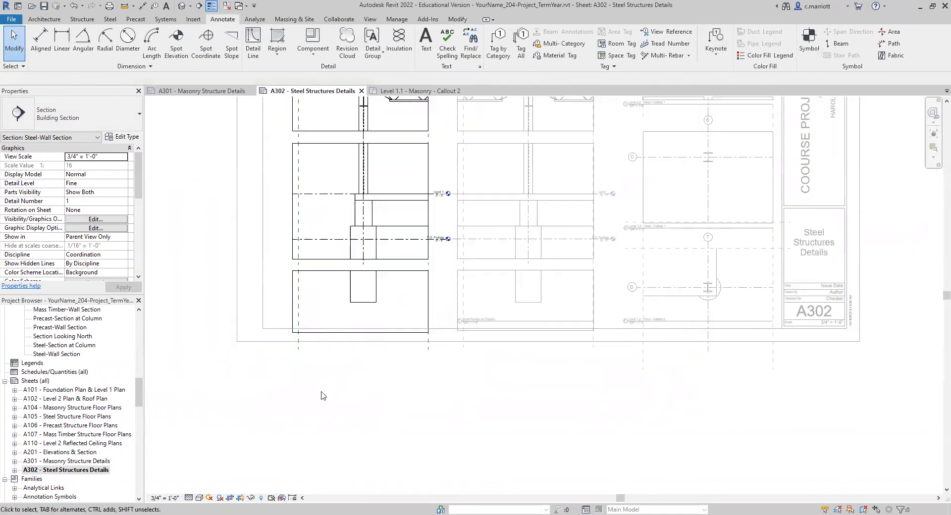
scroll(333, 398, down, 1)
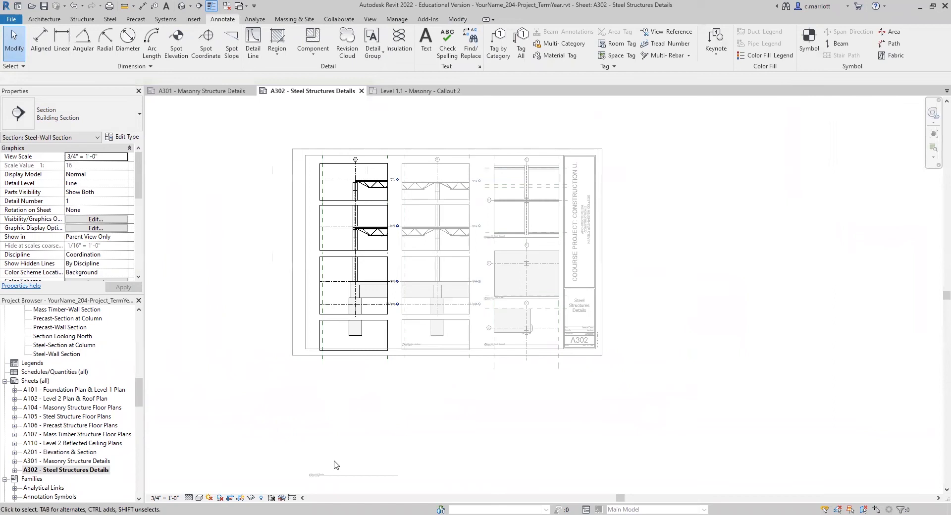
click(317, 475)
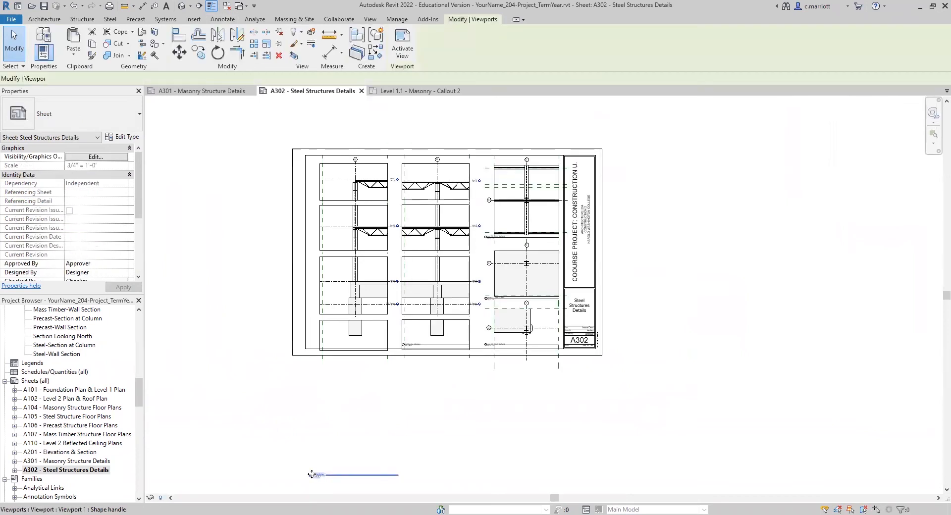
drag(320, 411, 291, 331)
scroll(342, 359, up, 5)
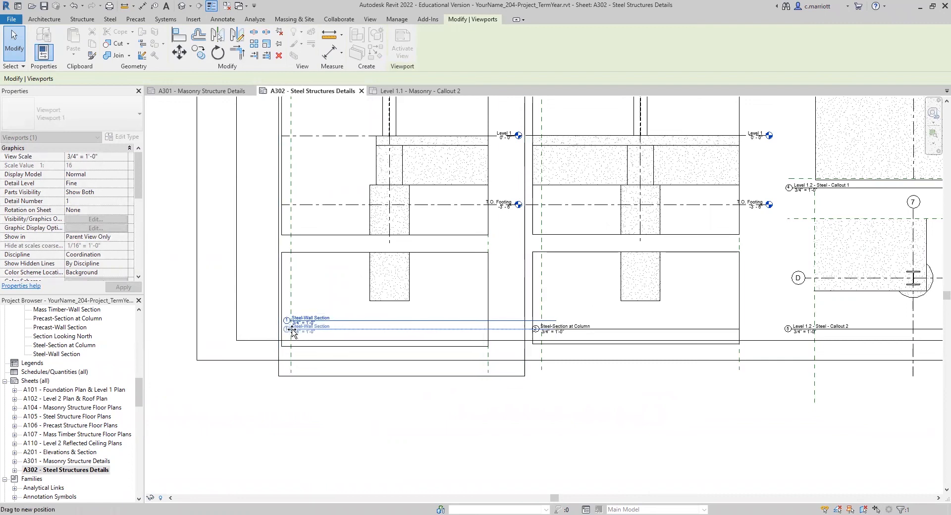
drag(292, 331, 290, 330)
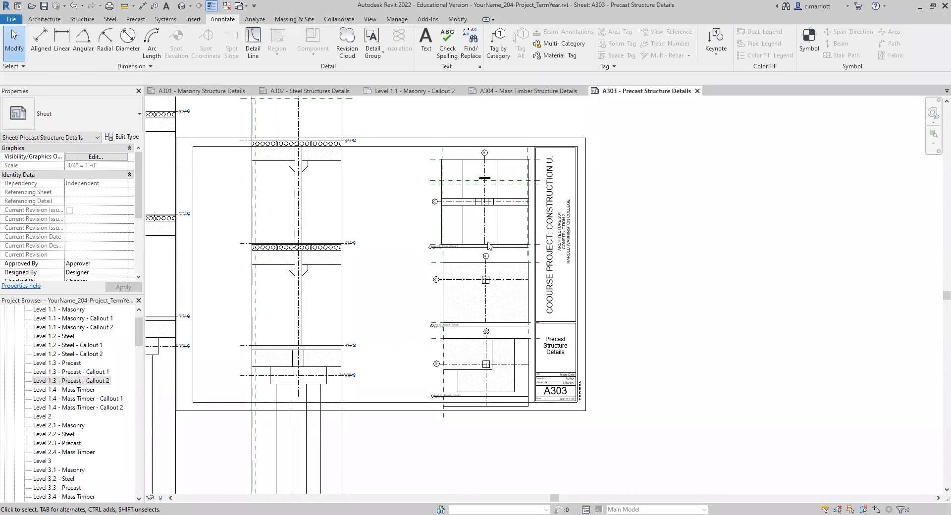
Examine the callouts and the precast column section's segments on sheet A303, from the pile foundation up to the top segment.
scroll(438, 392, up, 5)
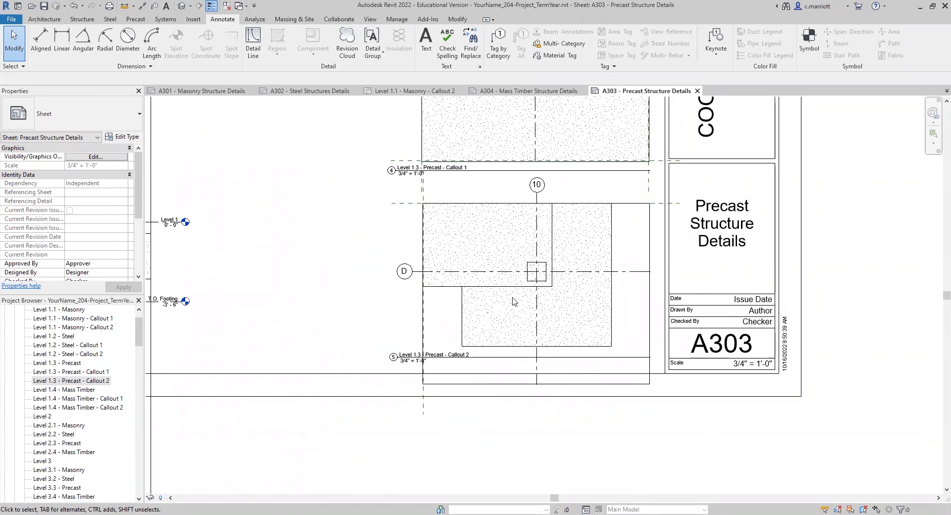
scroll(540, 289, down, 5)
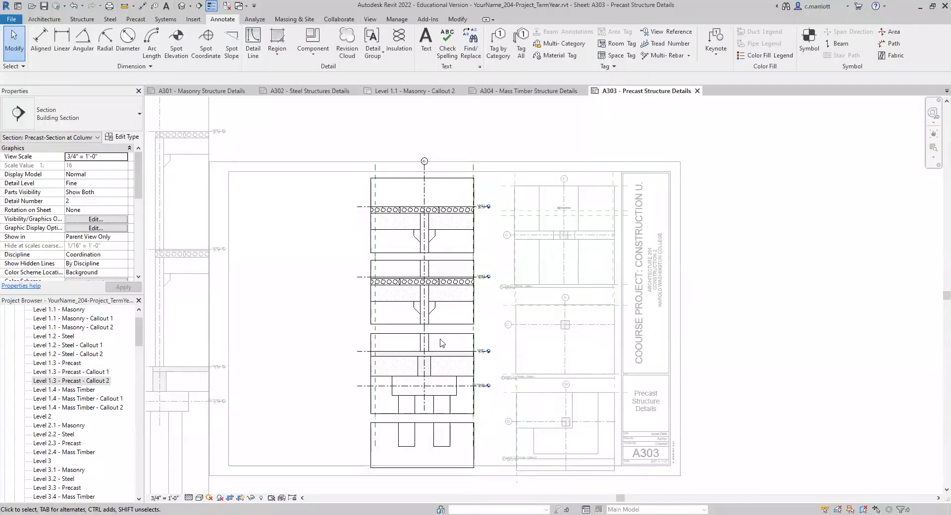
scroll(411, 280, up, 2)
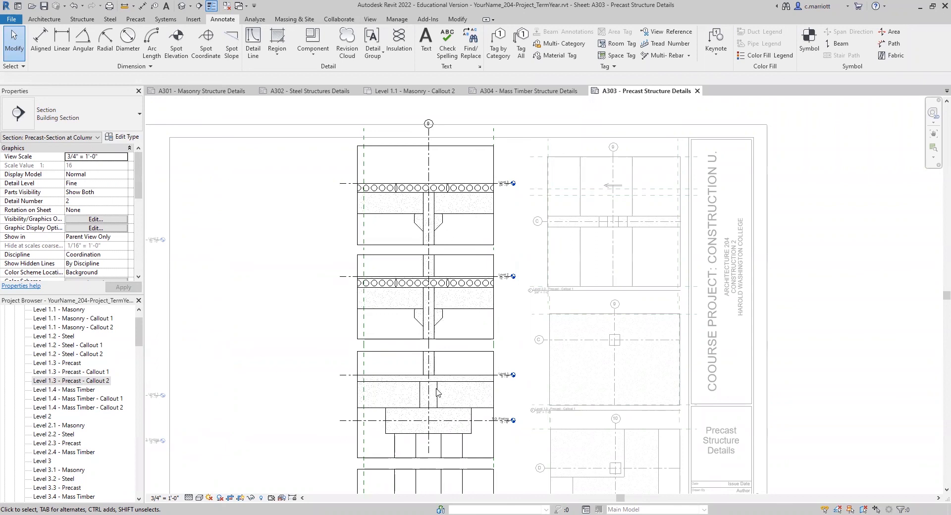
scroll(436, 396, down, 2)
scroll(420, 419, up, 3)
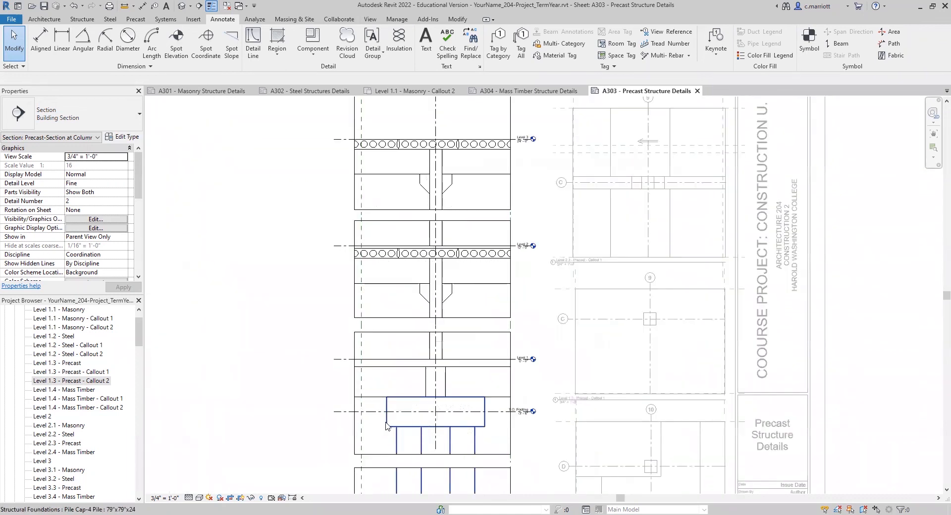
scroll(434, 460, down, 3)
middle_drag(439, 443, 442, 372)
scroll(442, 410, up, 2)
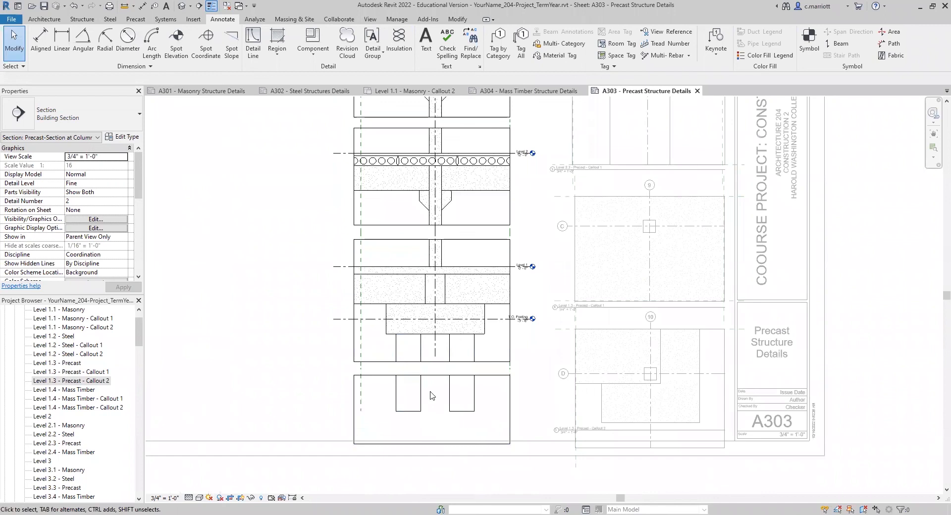
scroll(431, 396, down, 2)
scroll(442, 220, up, 2)
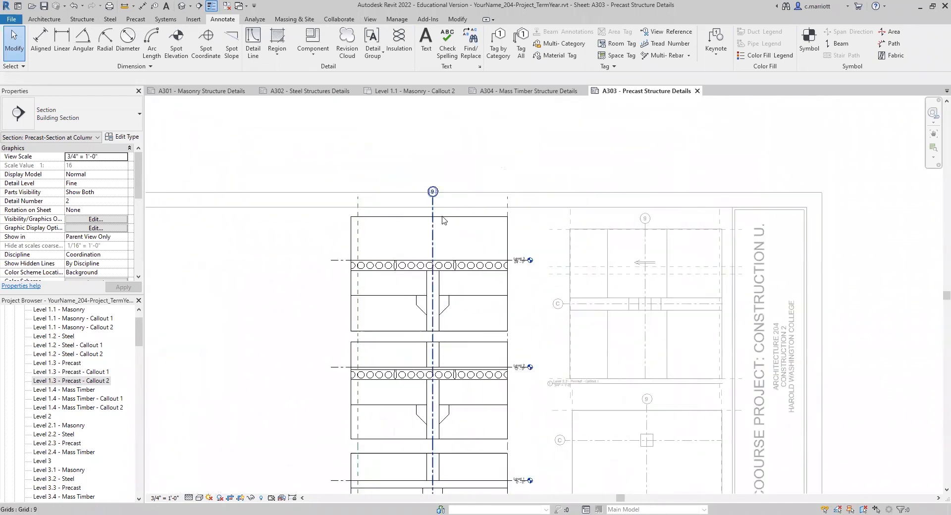
Shorten the left ends of the precast column section's Level 3 and Level 2 lines to the crop boundary.
scroll(501, 226, up, 1)
click(313, 266)
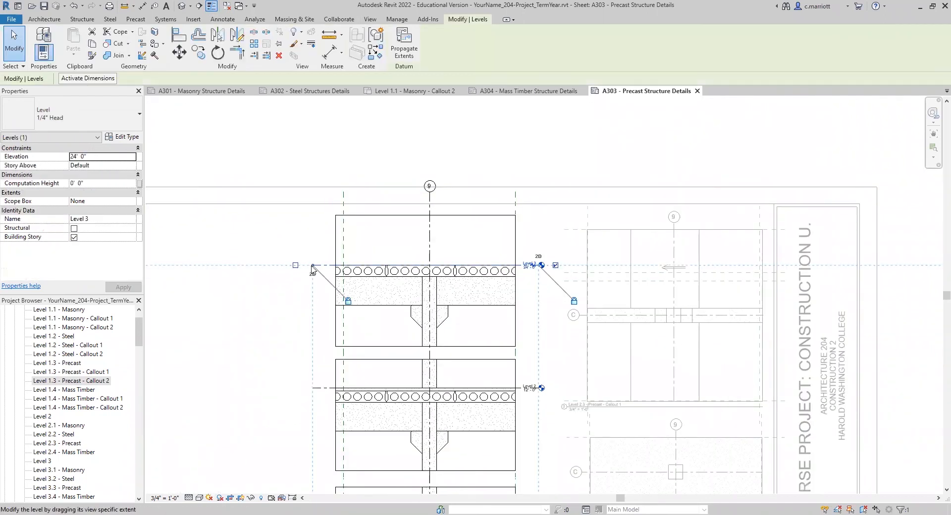
drag(332, 270, 336, 267)
click(287, 355)
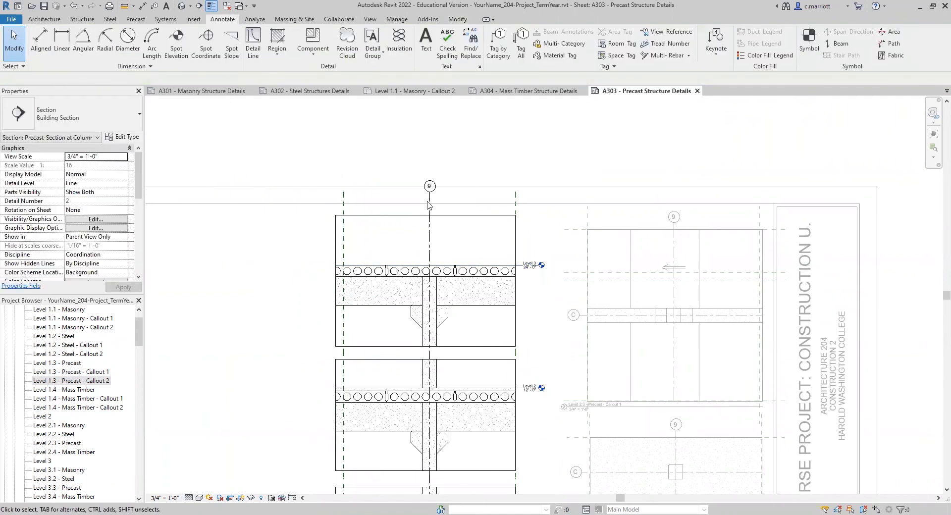
Shorten grid line 9 in the precast column section so its bubble sits just inside the top crop edge.
click(427, 223)
drag(430, 198, 430, 224)
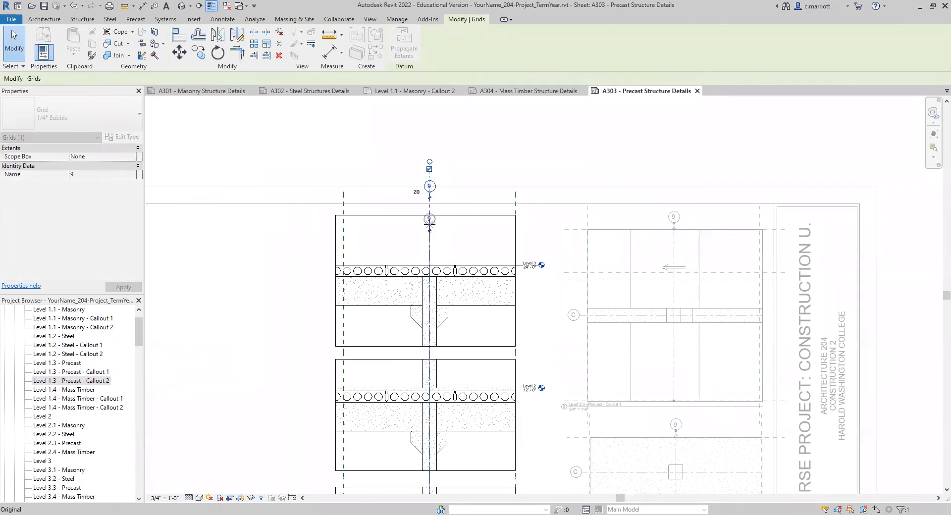
click(405, 246)
scroll(405, 247, down, 2)
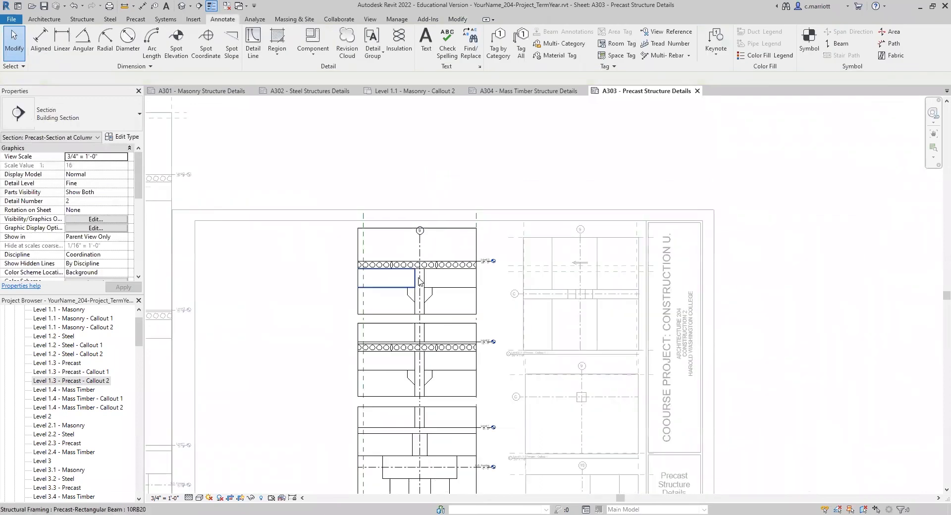
scroll(318, 360, down, 2)
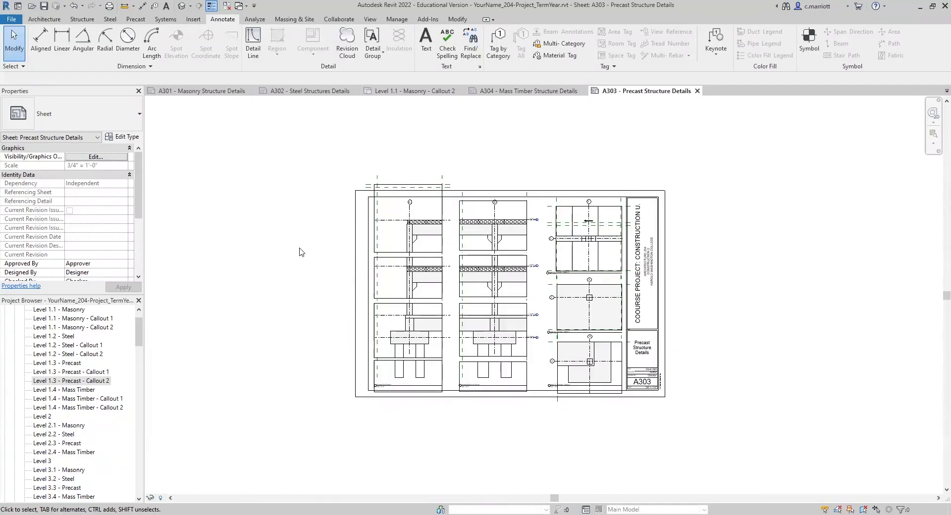
Delete the stray vertical line extending below the title block on sheet A304 Mass Timber Structure Details.
scroll(378, 288, up, 2)
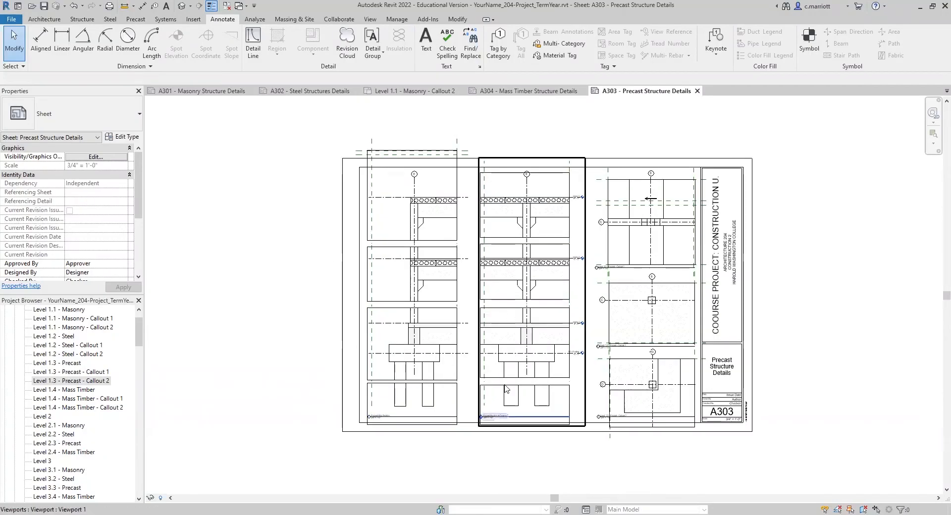
middle_drag(439, 447, 399, 449)
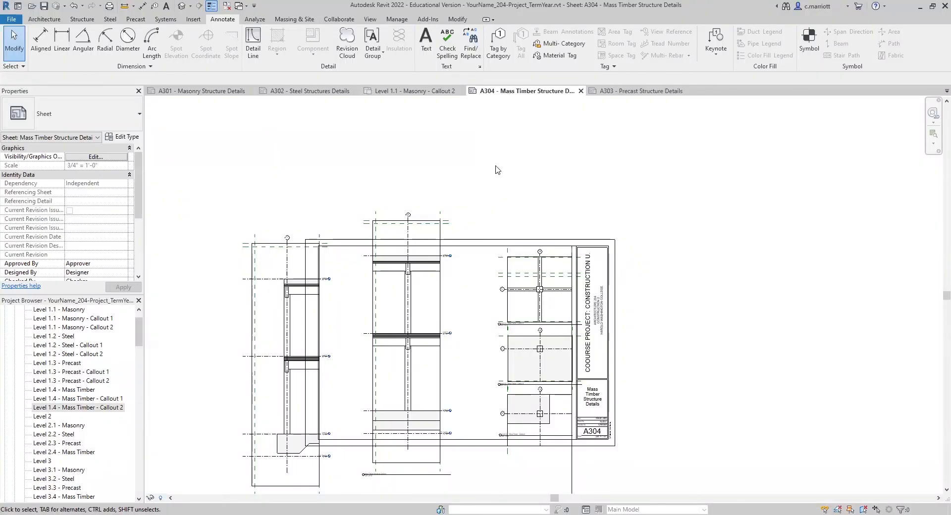
click(573, 474)
key(Delete)
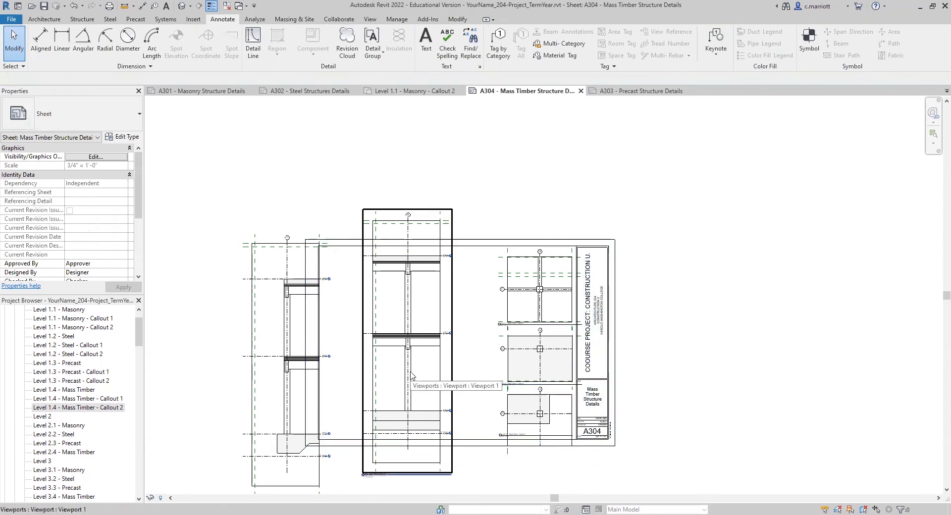
Examine the mass timber column and wall sections' crop segments and their fit on sheet A304.
scroll(415, 364, up, 2)
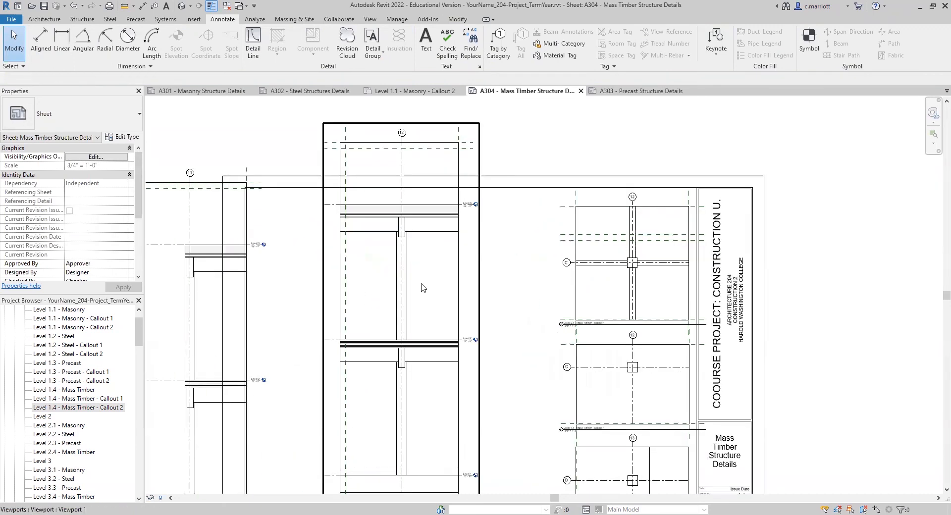
scroll(506, 327, down, 3)
middle_drag(535, 316, 558, 293)
scroll(490, 382, up, 1)
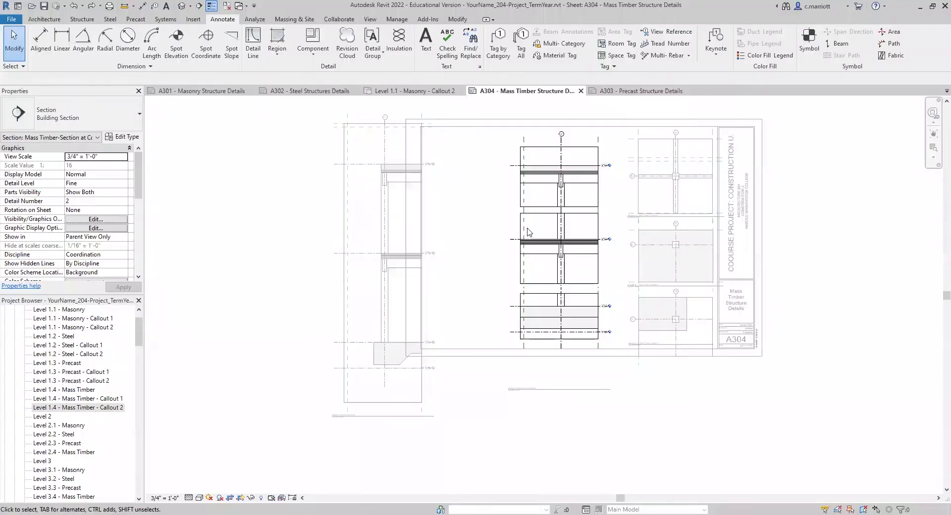
scroll(570, 273, up, 2)
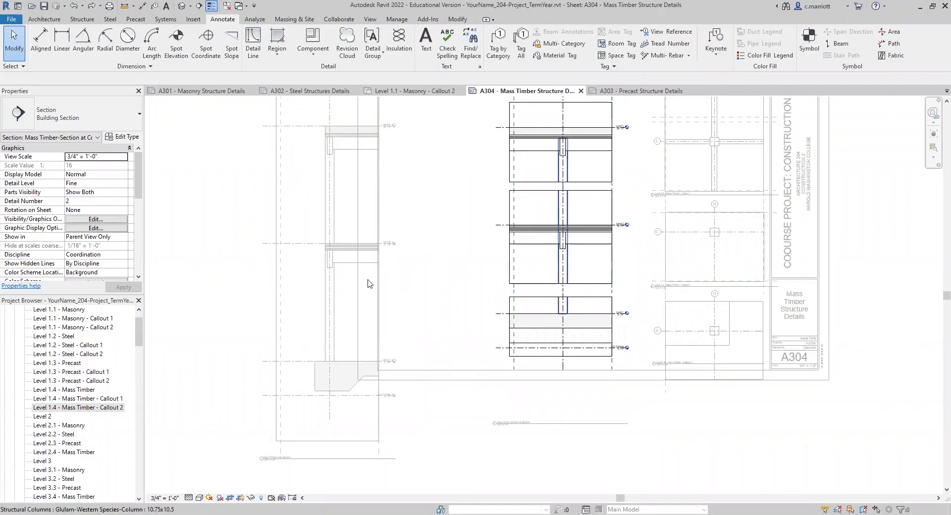
scroll(439, 236, down, 1)
scroll(441, 238, down, 2)
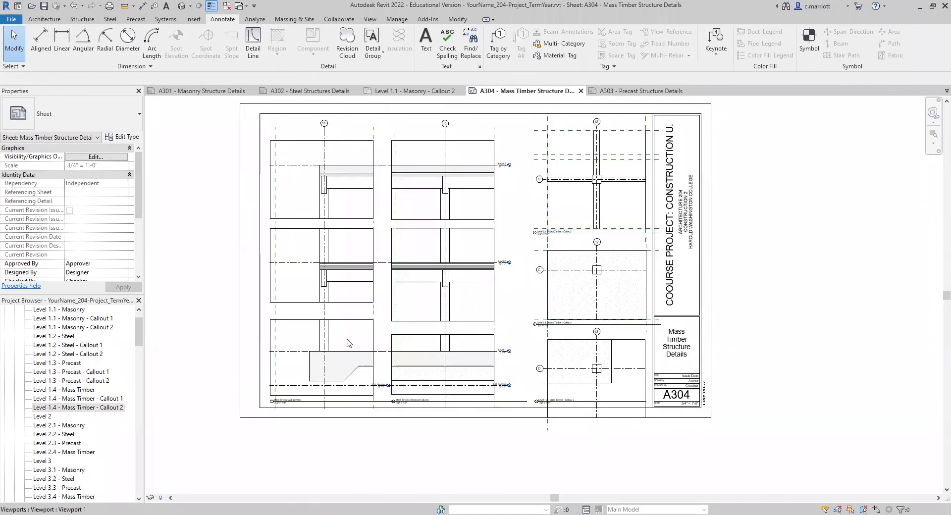
Raise the bottom edge of the mass timber column section's Level 2 segment and the top edge of its base segment.
scroll(347, 340, up, 3)
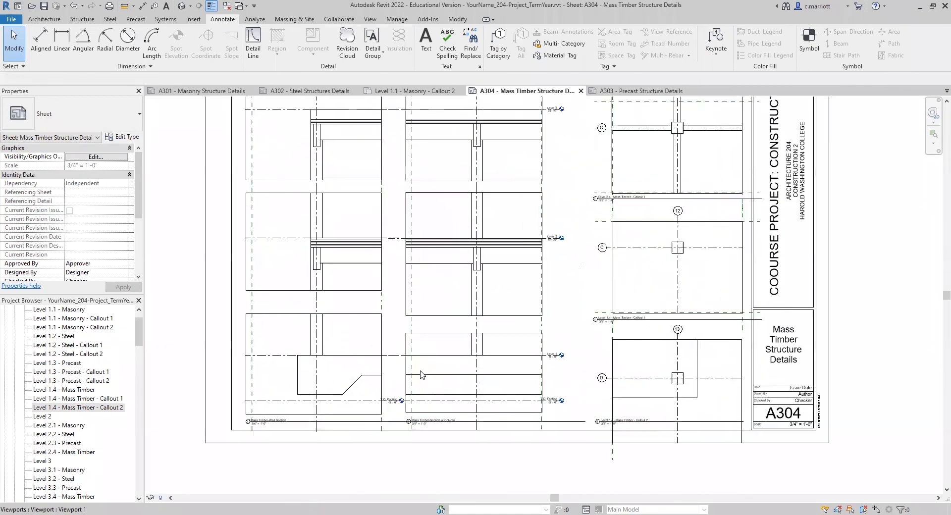
click(466, 313)
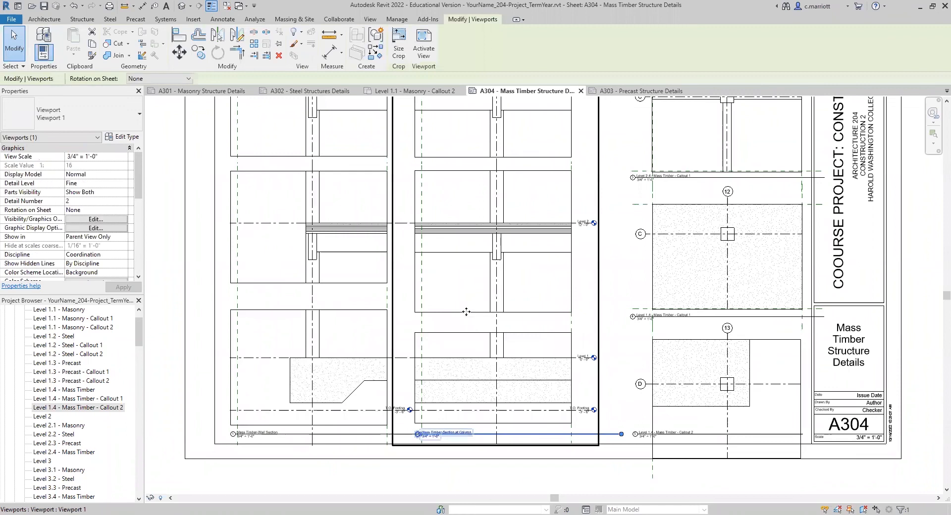
key(Escape)
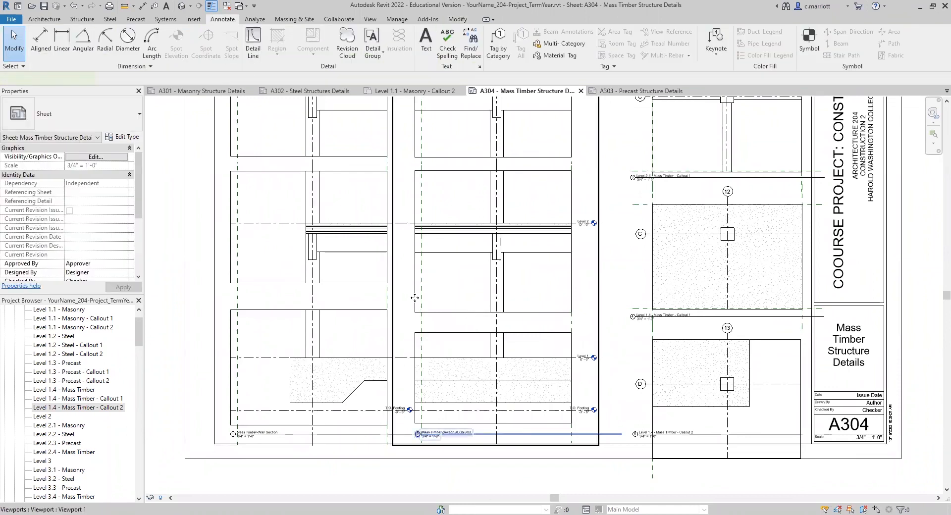
click(415, 297)
double_click(415, 301)
click(415, 301)
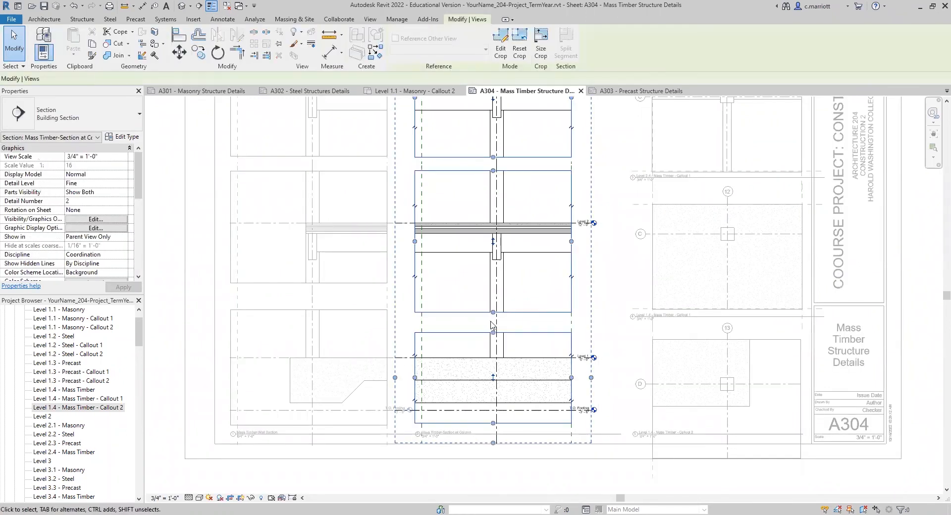
drag(493, 311, 494, 293)
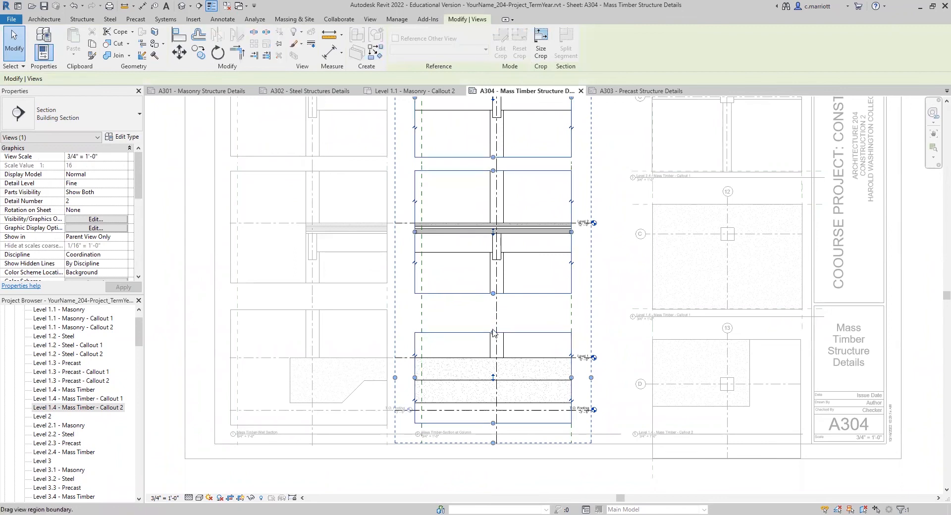
click(332, 300)
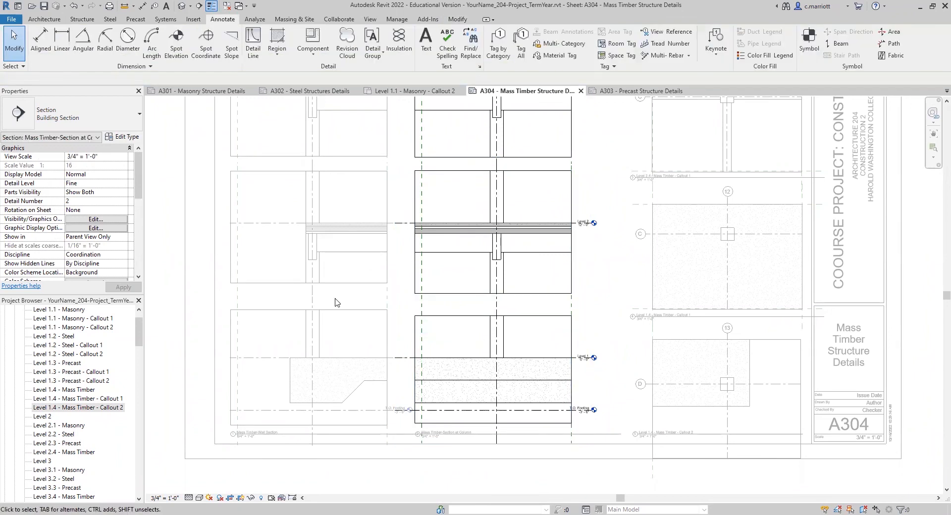
Lower the wall section's Level 2 segment bottom edge toward the column section's and slightly lower its base segment's top edge.
double_click(335, 299)
double_click(331, 286)
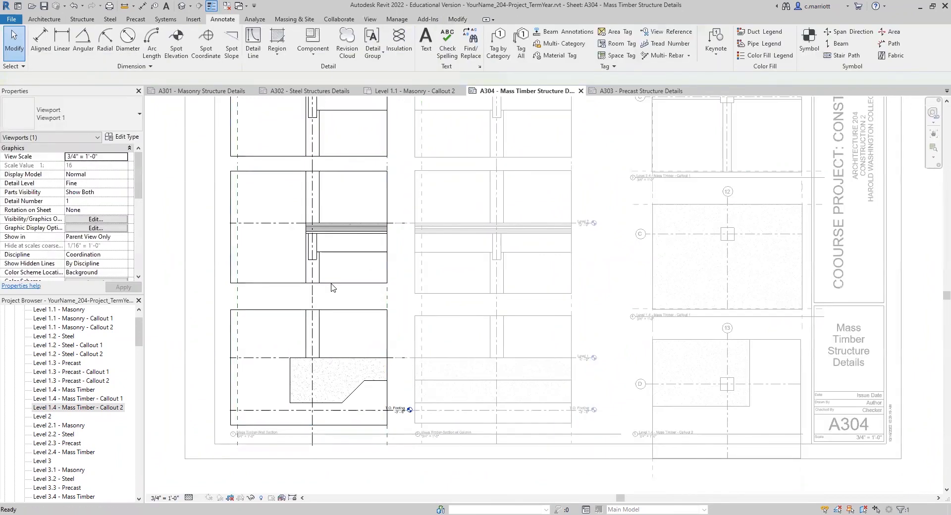
click(332, 284)
drag(312, 296, 312, 297)
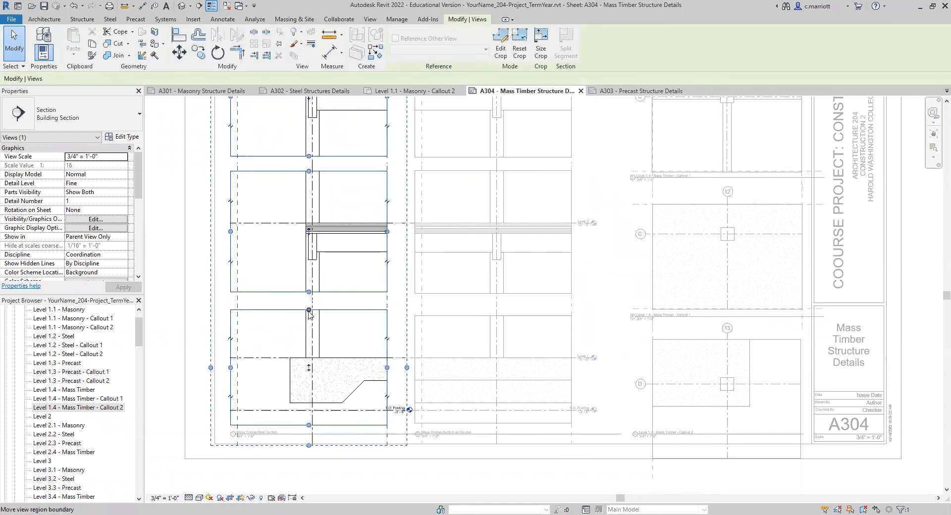
double_click(471, 333)
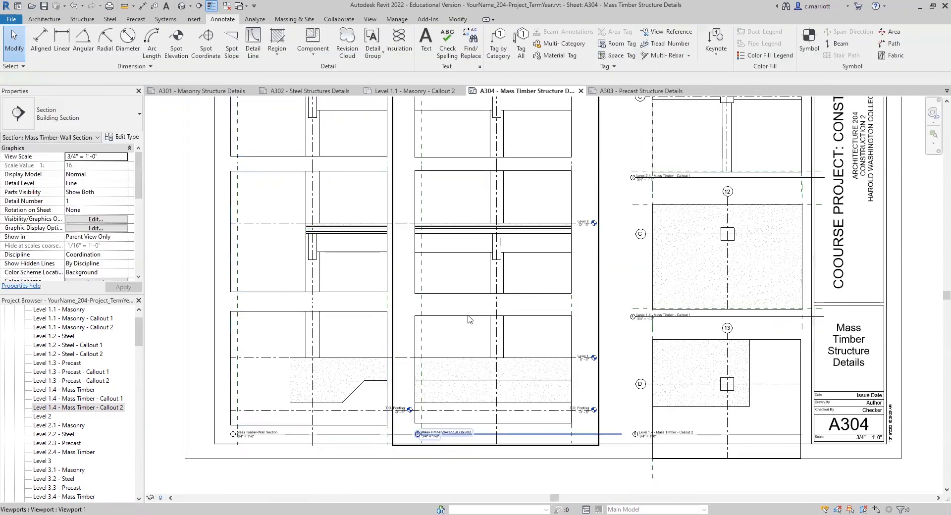
Raise the top edge of the column section's base segment to line up with the wall section's.
click(469, 317)
double_click(464, 317)
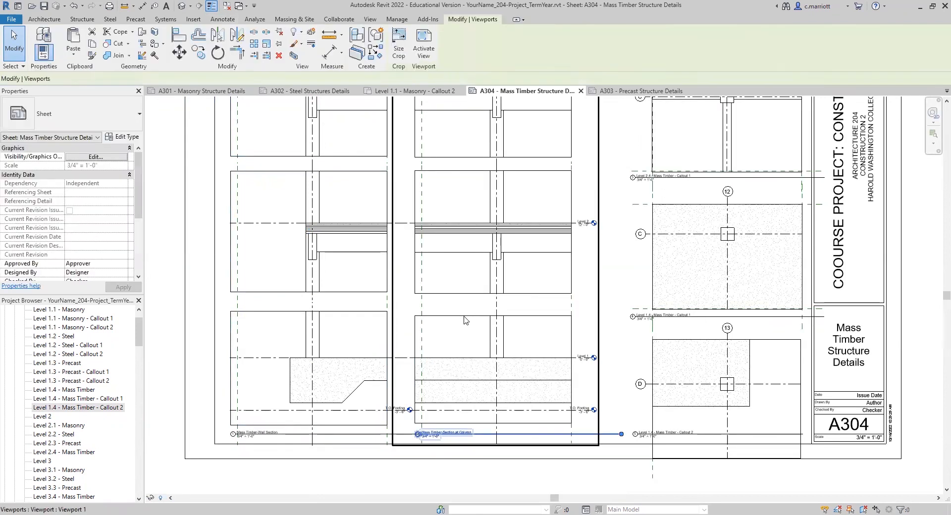
double_click(464, 321)
click(495, 317)
drag(494, 317, 490, 311)
click(273, 362)
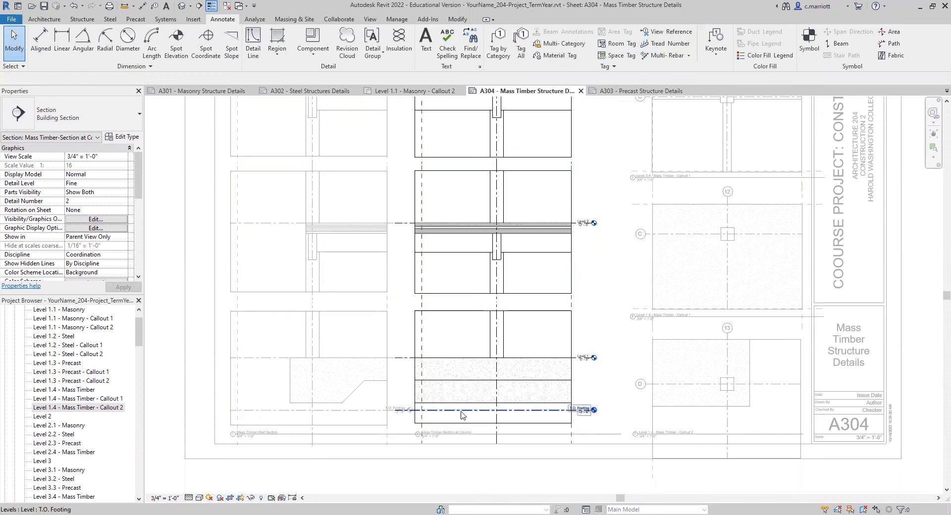
Hide the T.O. Footing level line in the mass timber column section by element and deactivate that view.
click(580, 414)
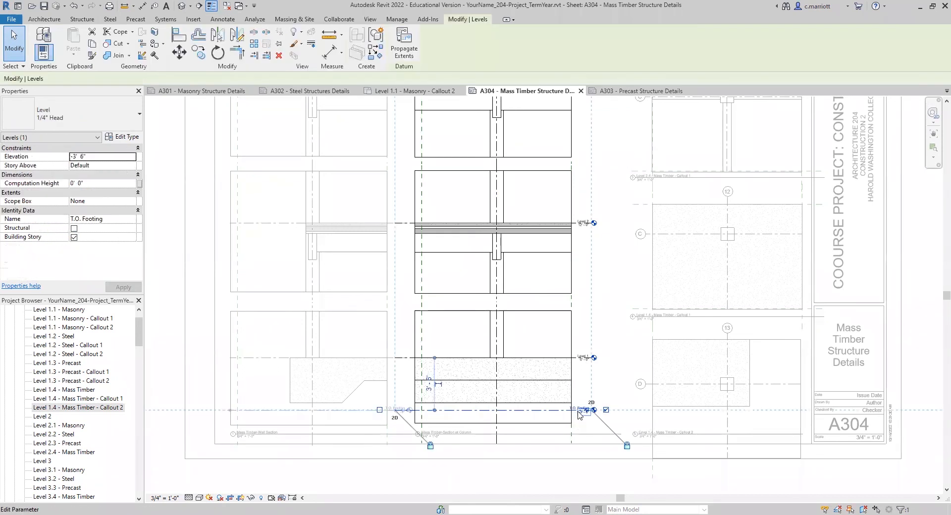
right_click(551, 415)
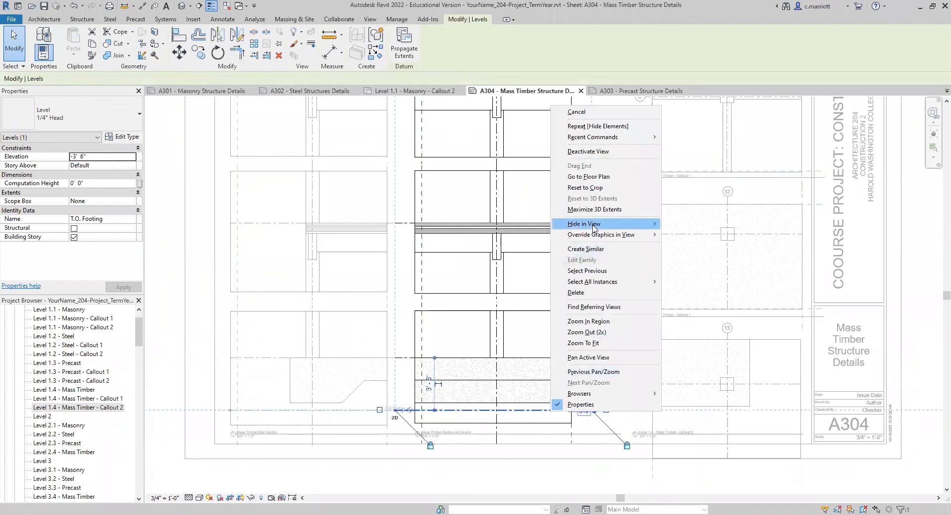
mouse_move(595, 228)
click(682, 225)
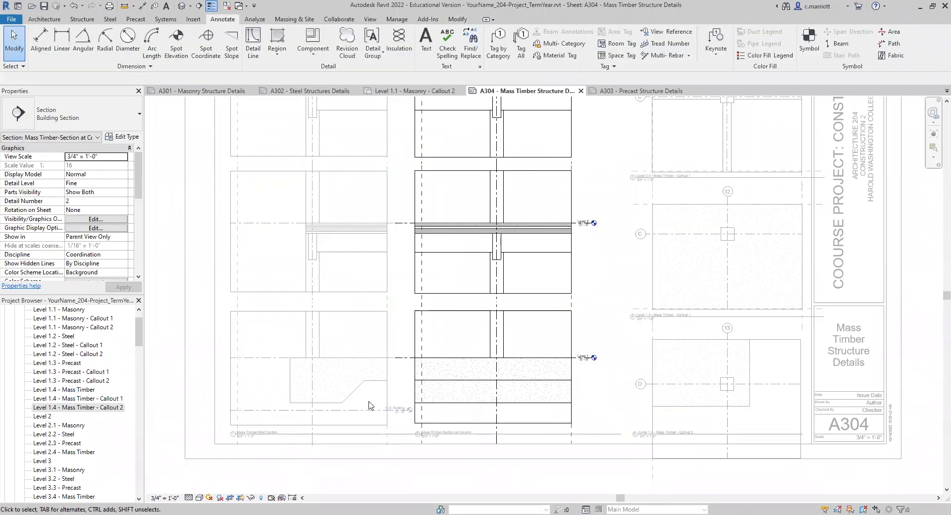
double_click(165, 371)
Activate the mass timber wall section, hide its T.O. Footing level line in the view, and return to sheet A304.
click(276, 418)
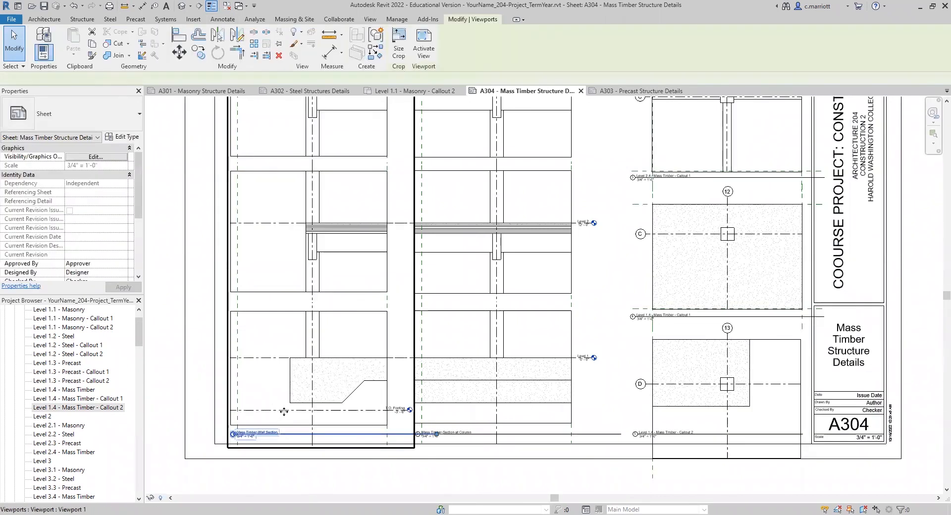
click(401, 412)
key(Escape)
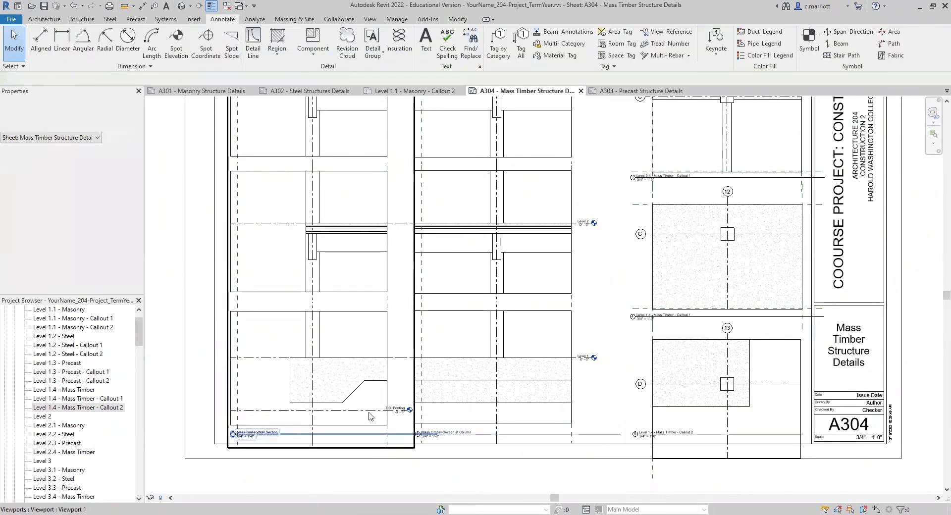
double_click(373, 413)
click(373, 412)
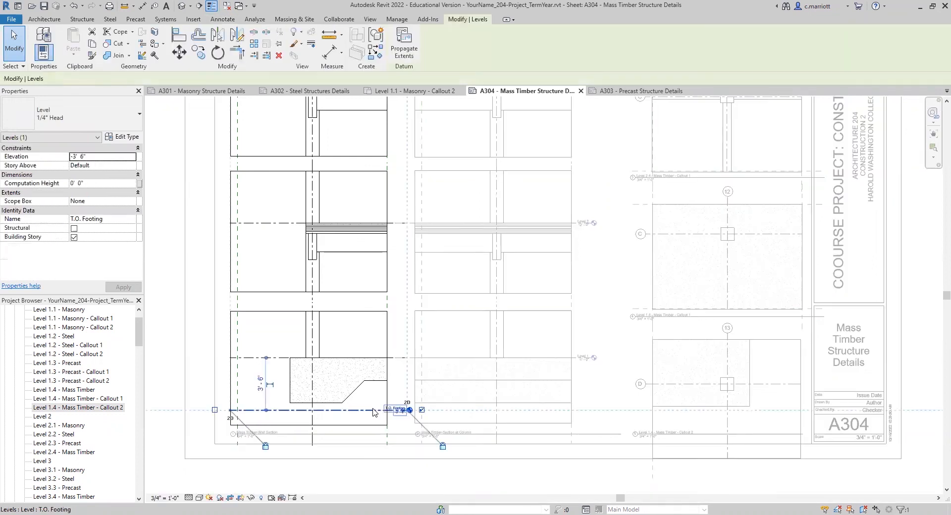
right_click(373, 413)
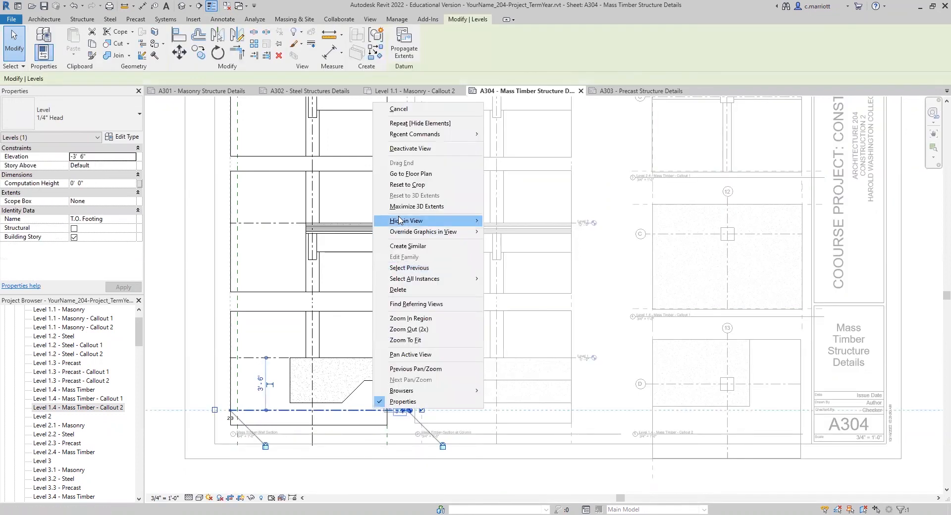
mouse_move(401, 220)
key(Return)
scroll(245, 378, down, 5)
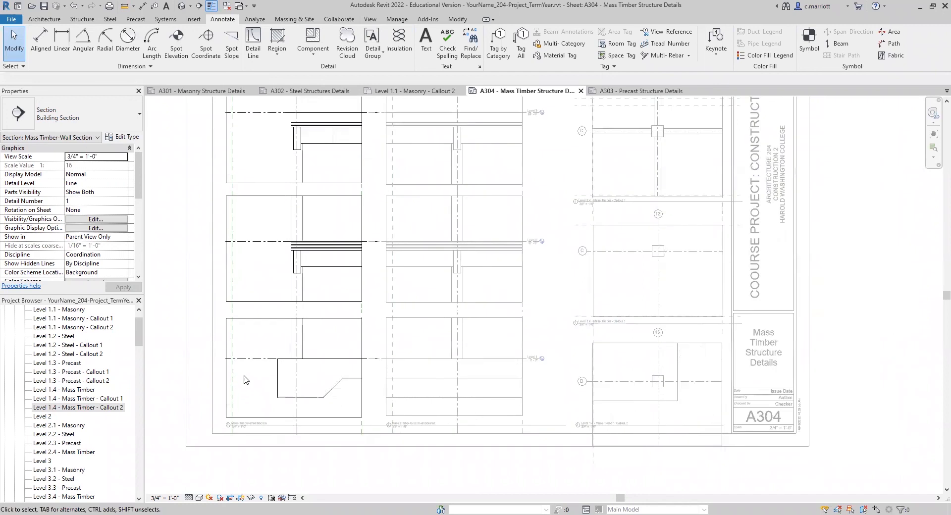
scroll(417, 460, up, 3)
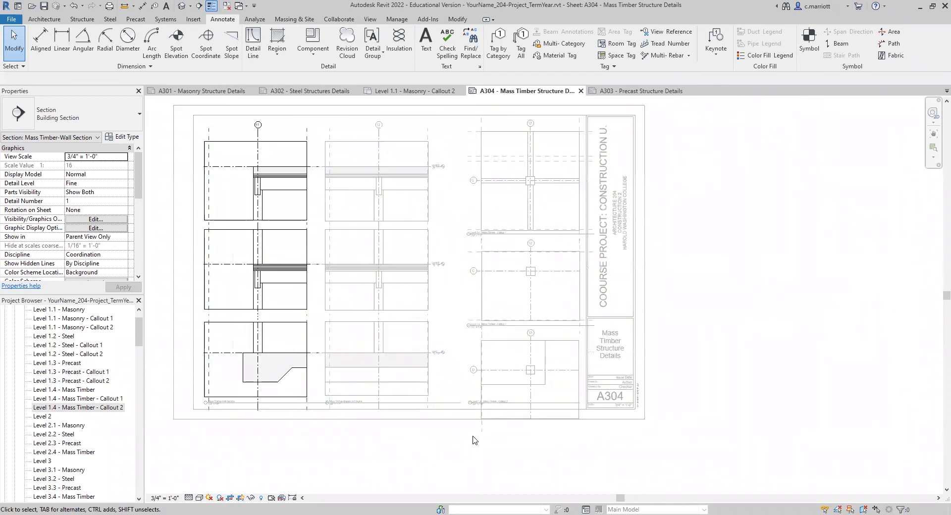
scroll(433, 452, down, 1)
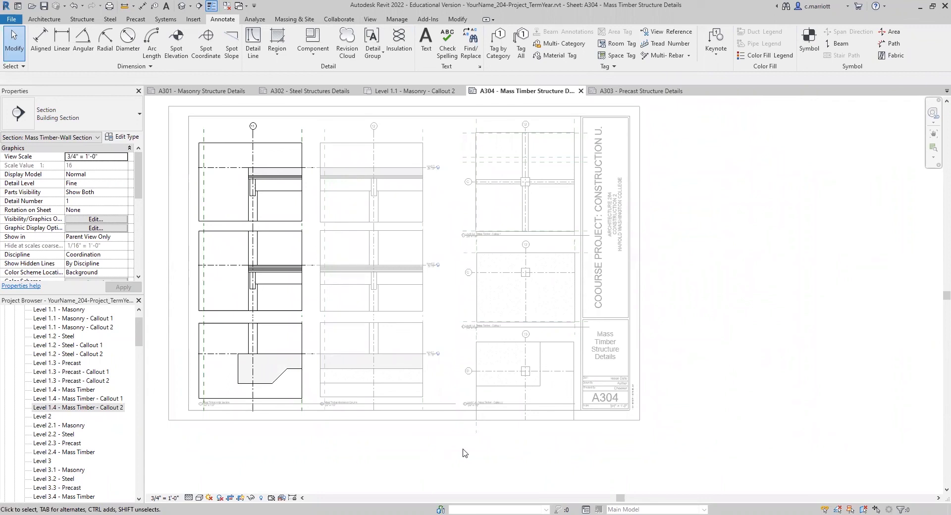
double_click(401, 449)
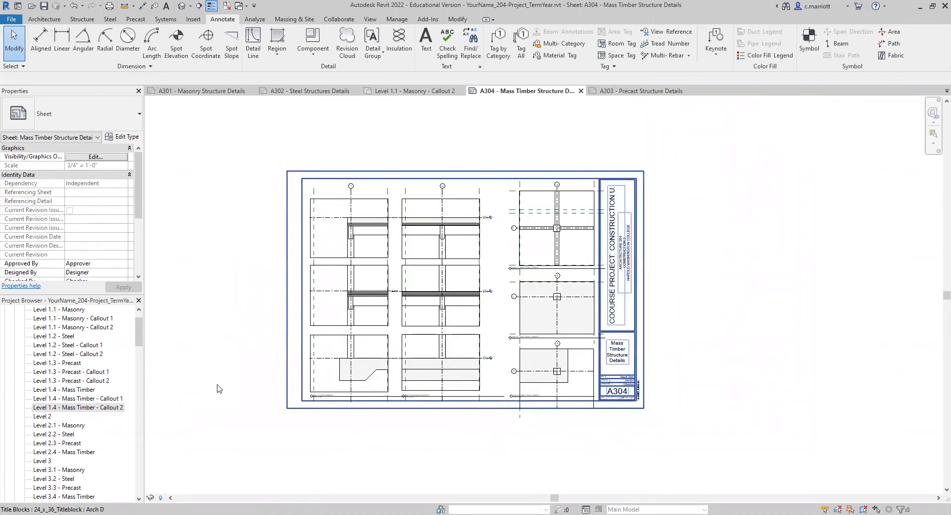
scroll(246, 337, up, 1)
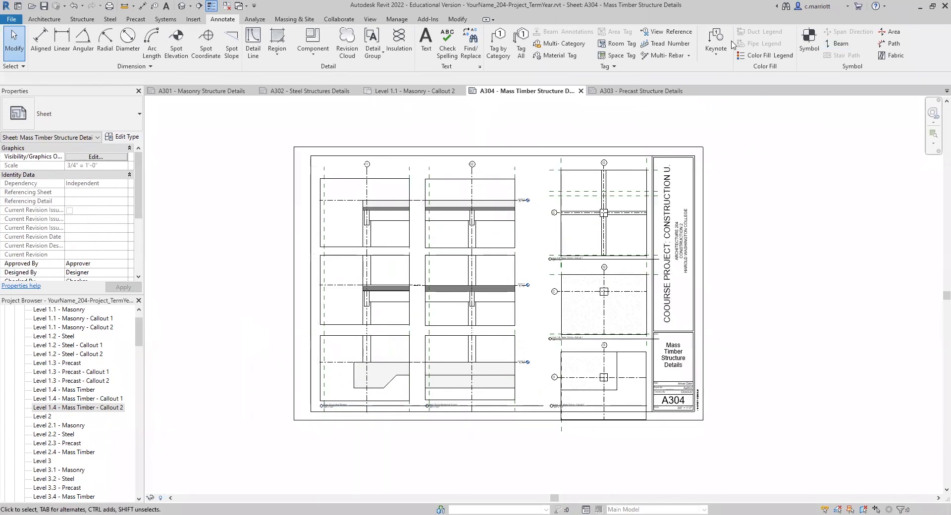